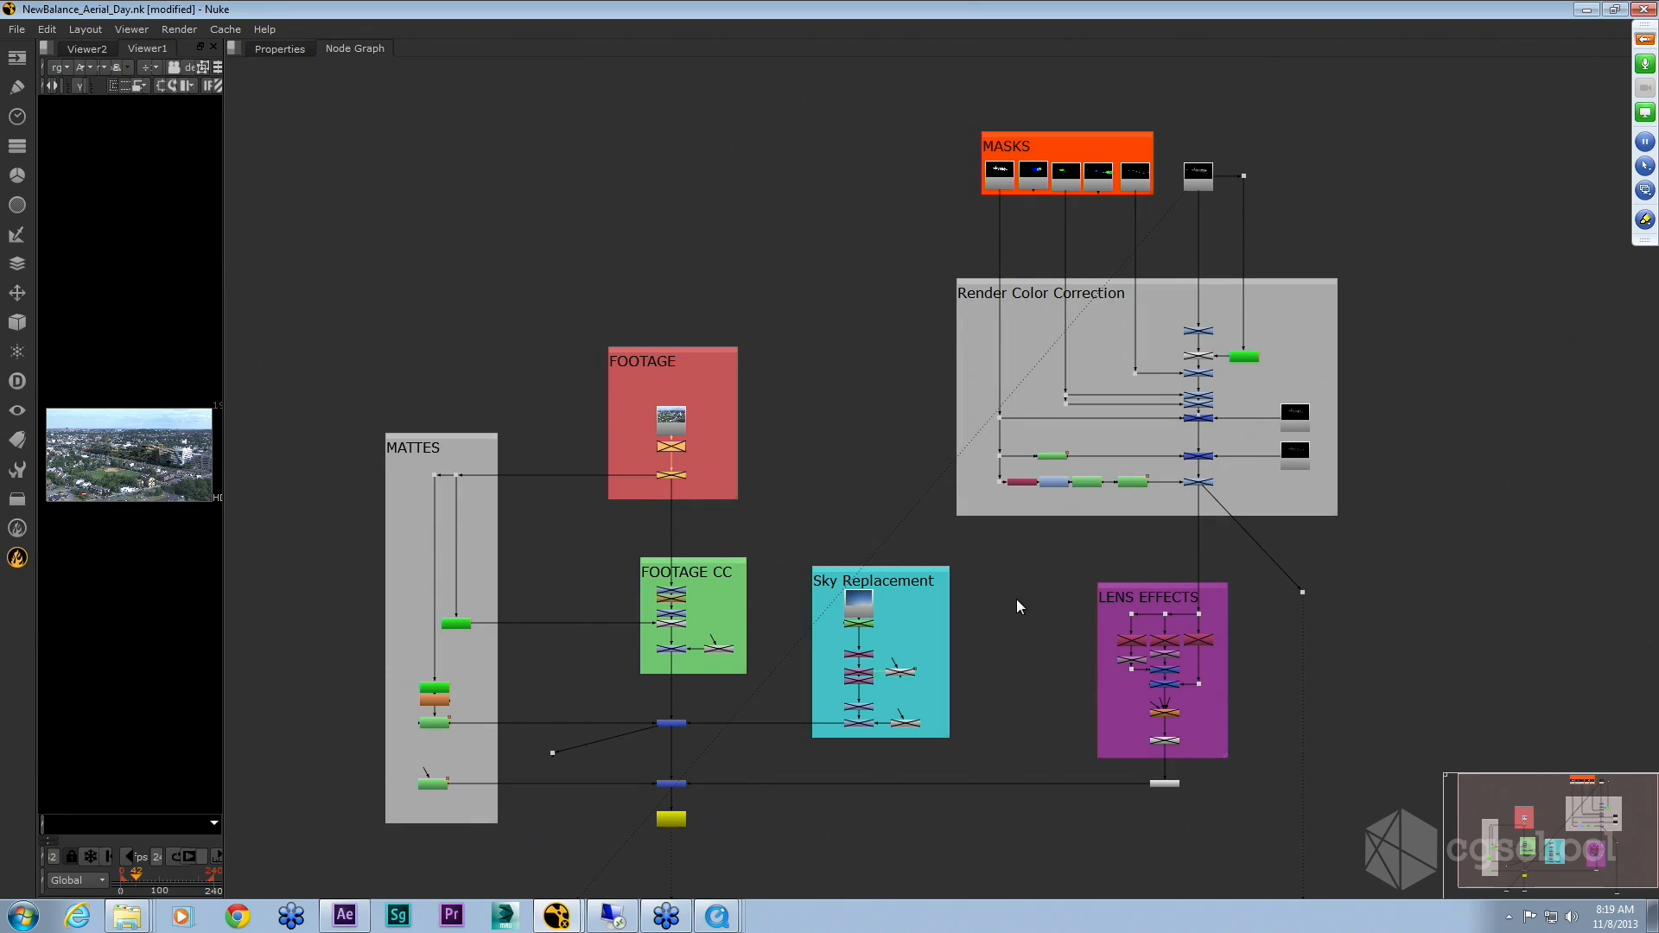
Step: Pan and zoom around the Nuke node graph to examine the backdrop groups and the mask read nodes
drag(1017, 607, 1048, 595)
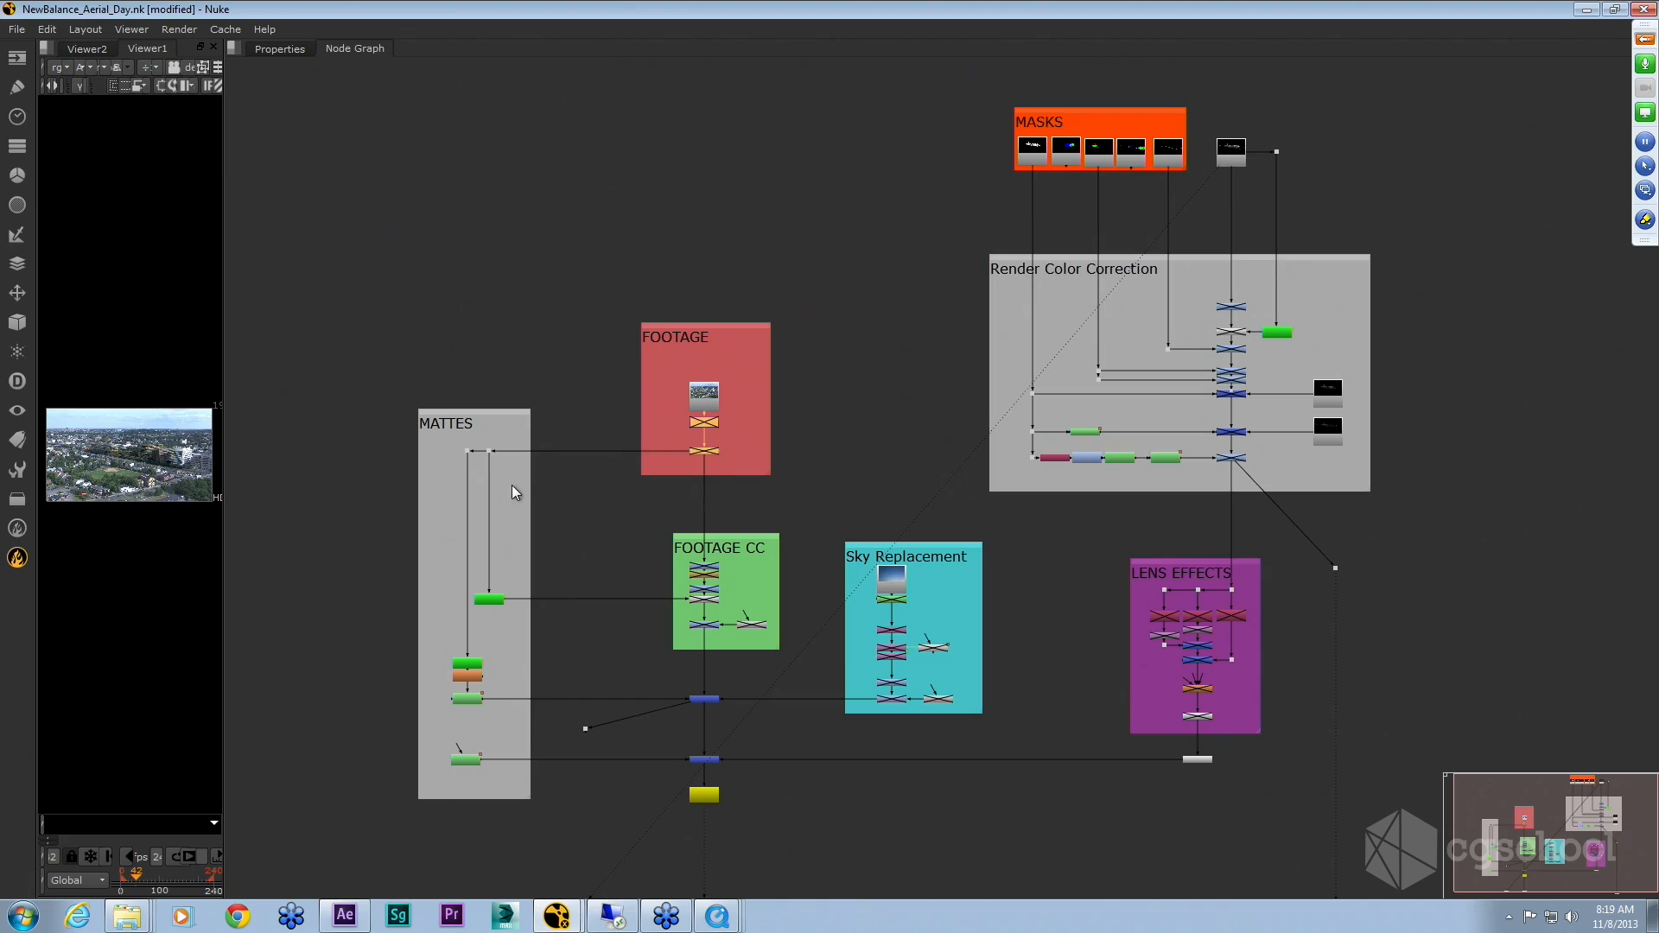
middle_click(422, 517)
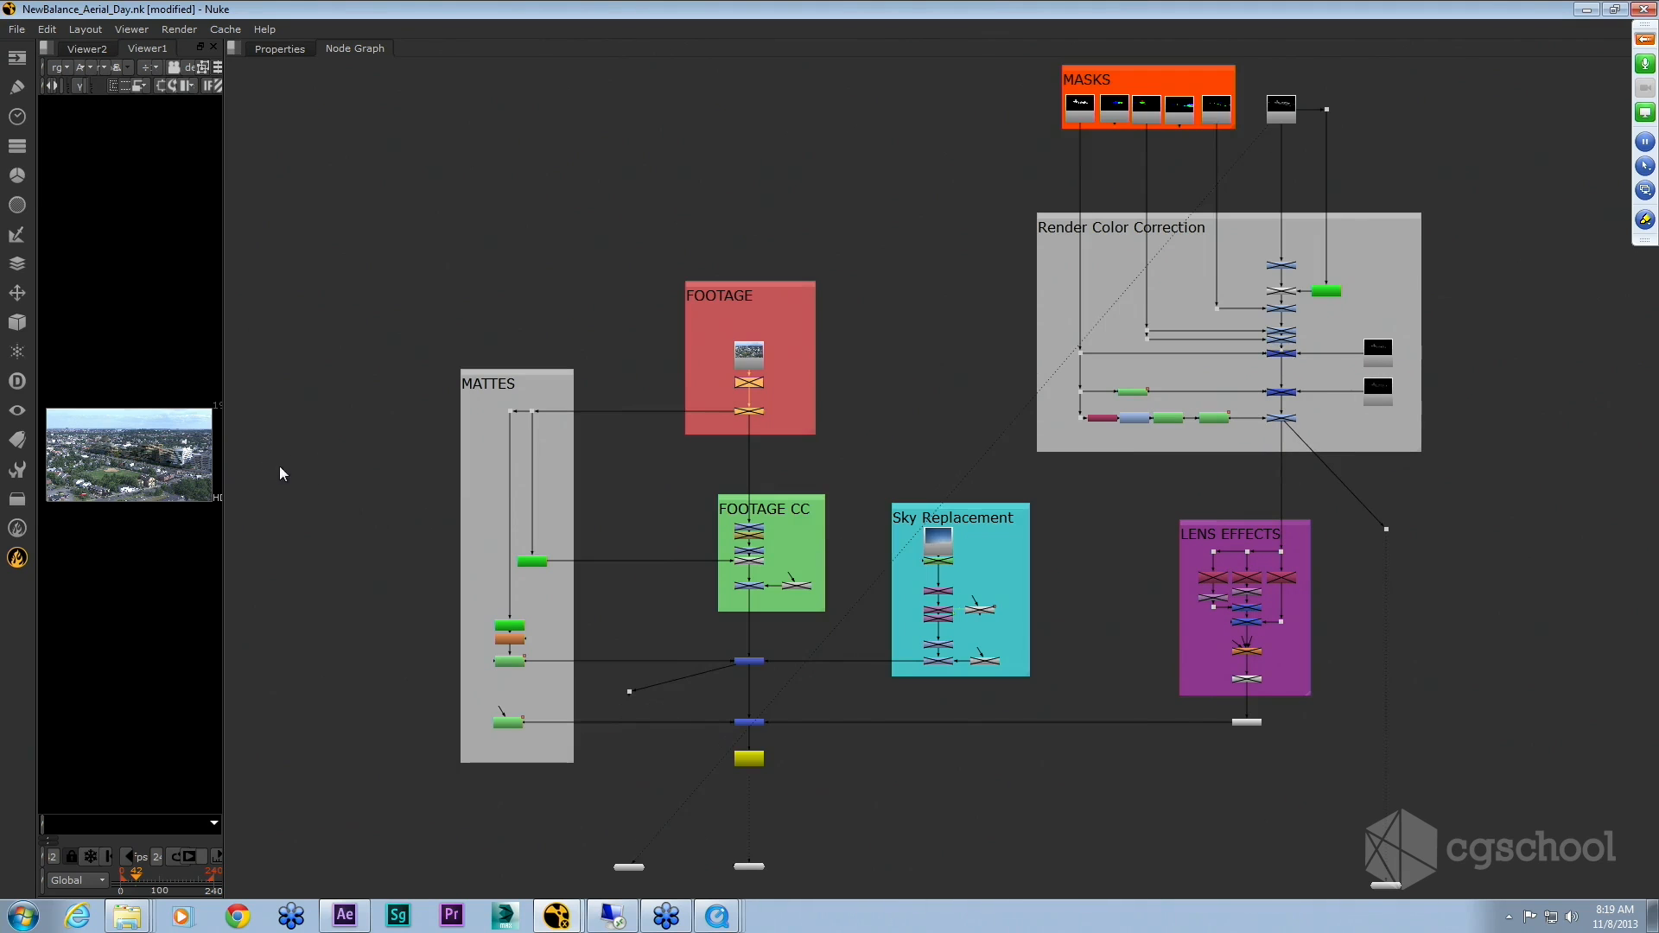
drag(946, 494, 934, 507)
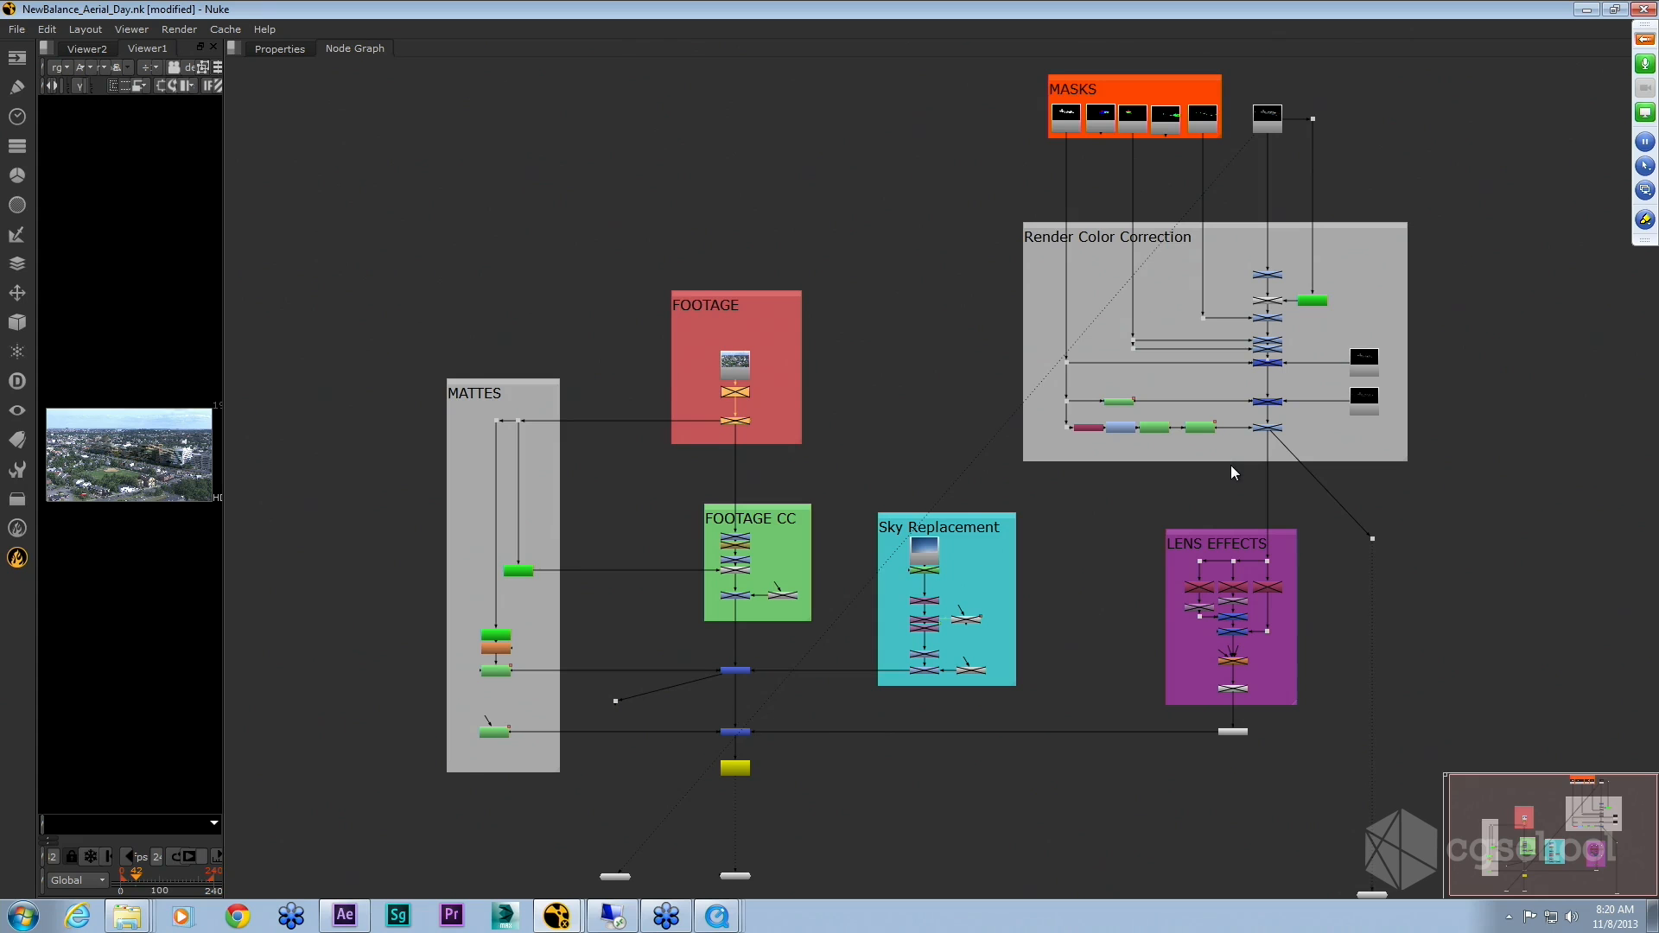
drag(1234, 483, 1248, 490)
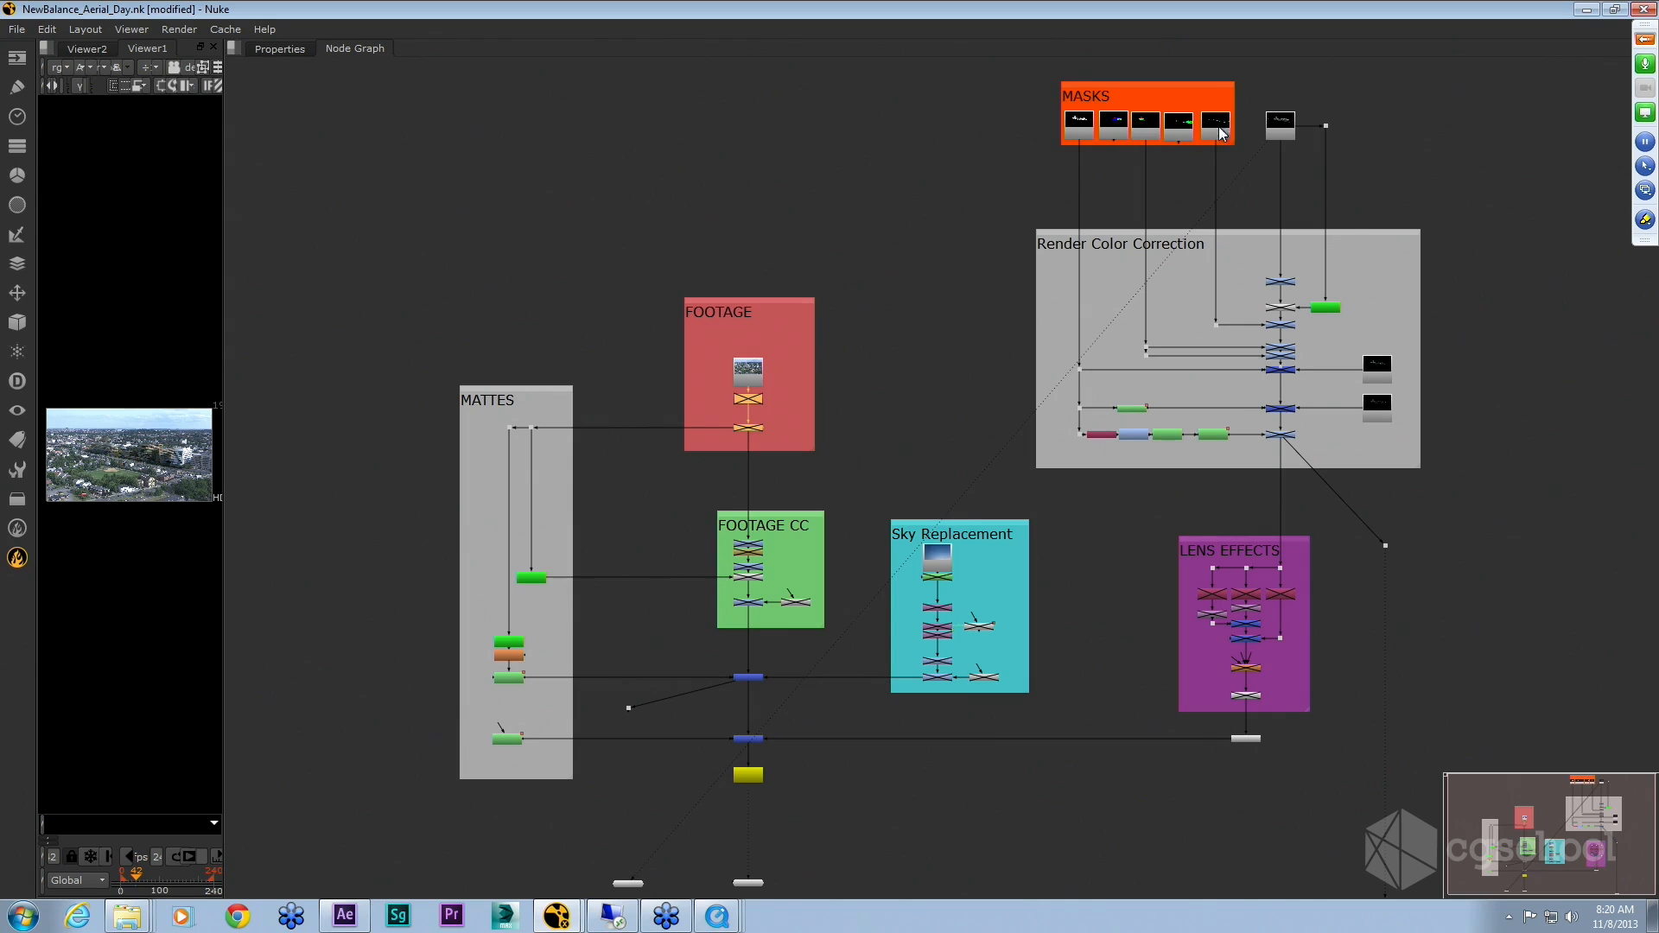
scroll(1206, 275, up, 8)
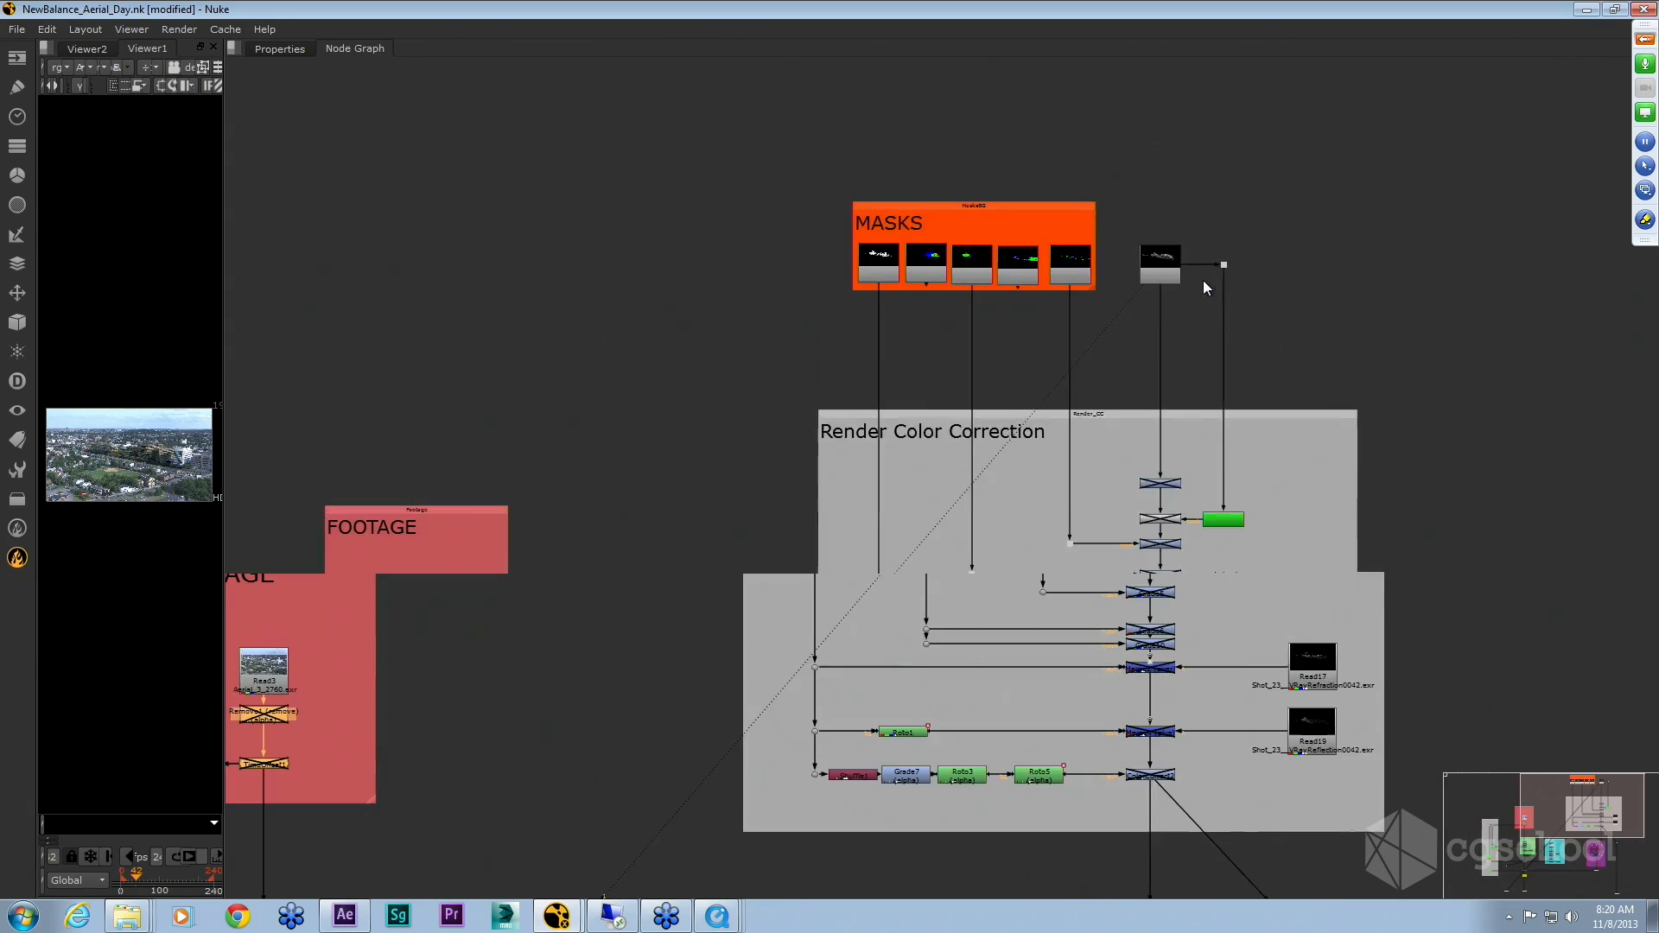
scroll(1210, 276, up, 4)
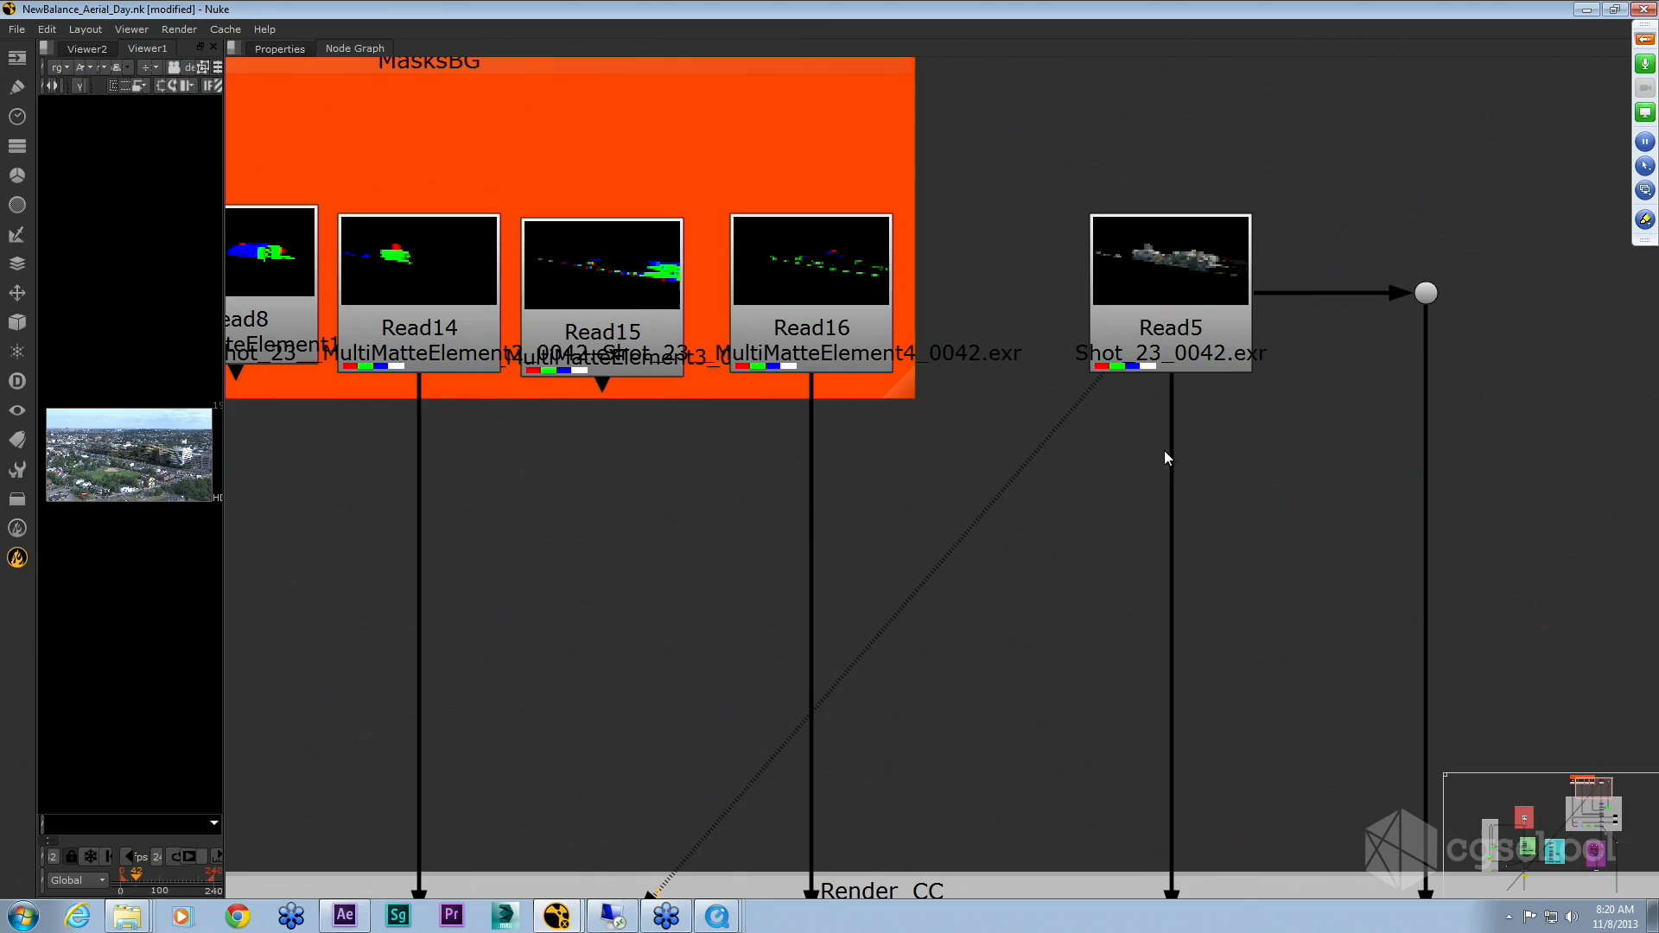
scroll(1190, 363, down, 6)
scroll(1190, 363, down, 3)
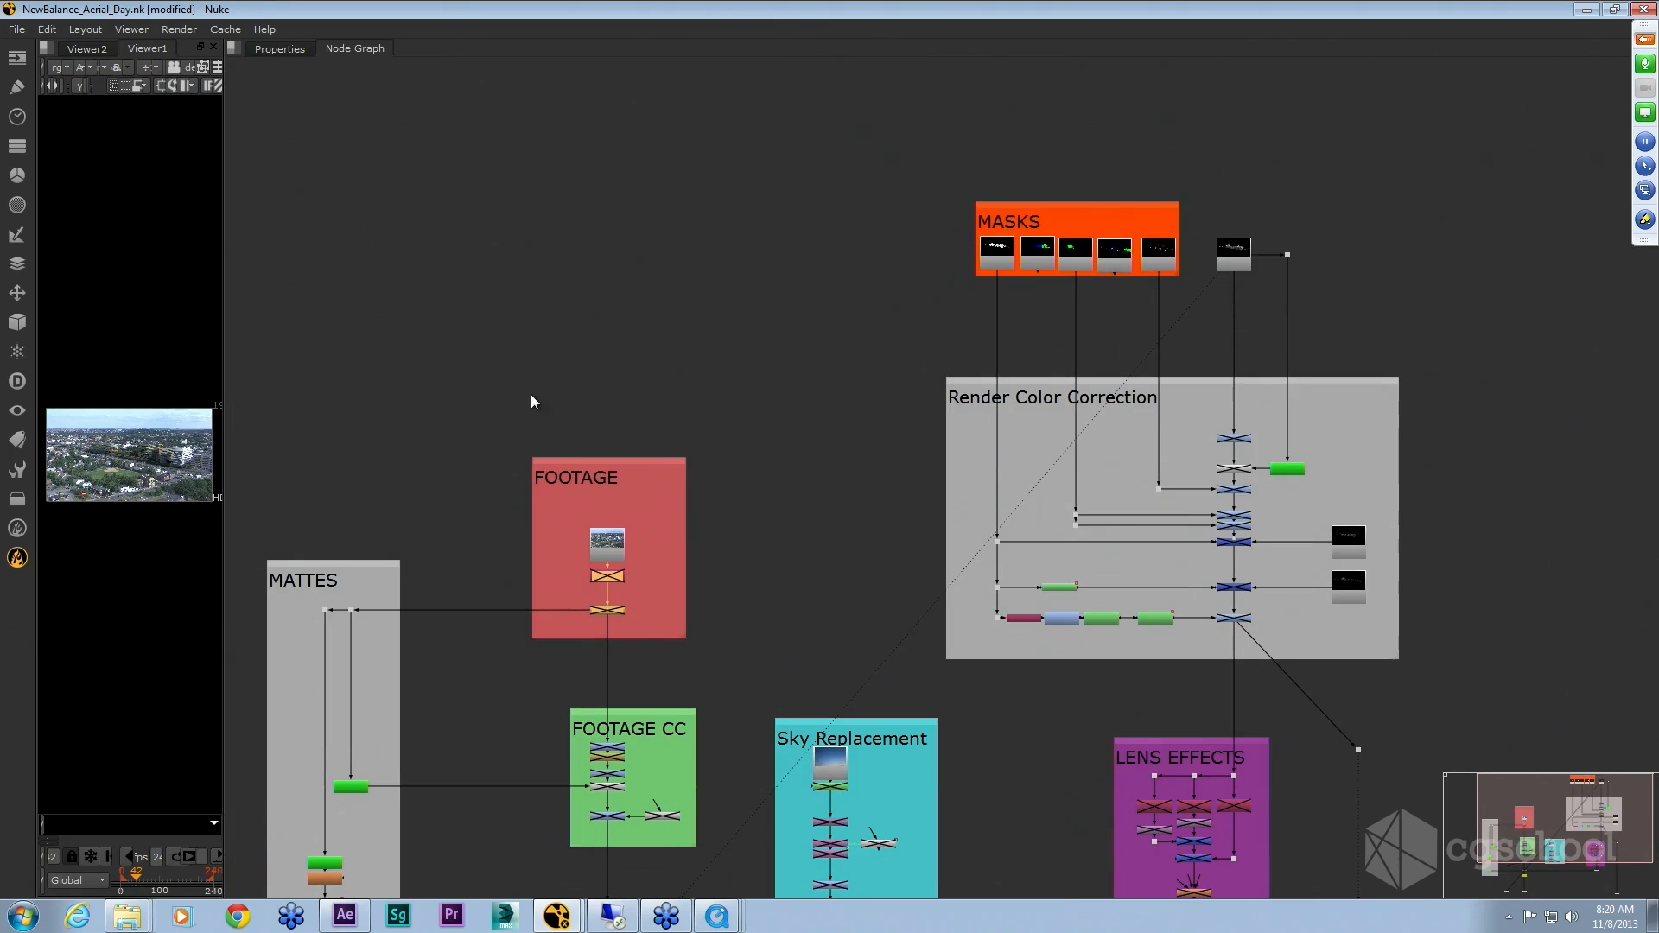
Step: Widen the viewer panel and view the read node beside the MASKS group in the viewer
drag(224, 432, 1012, 415)
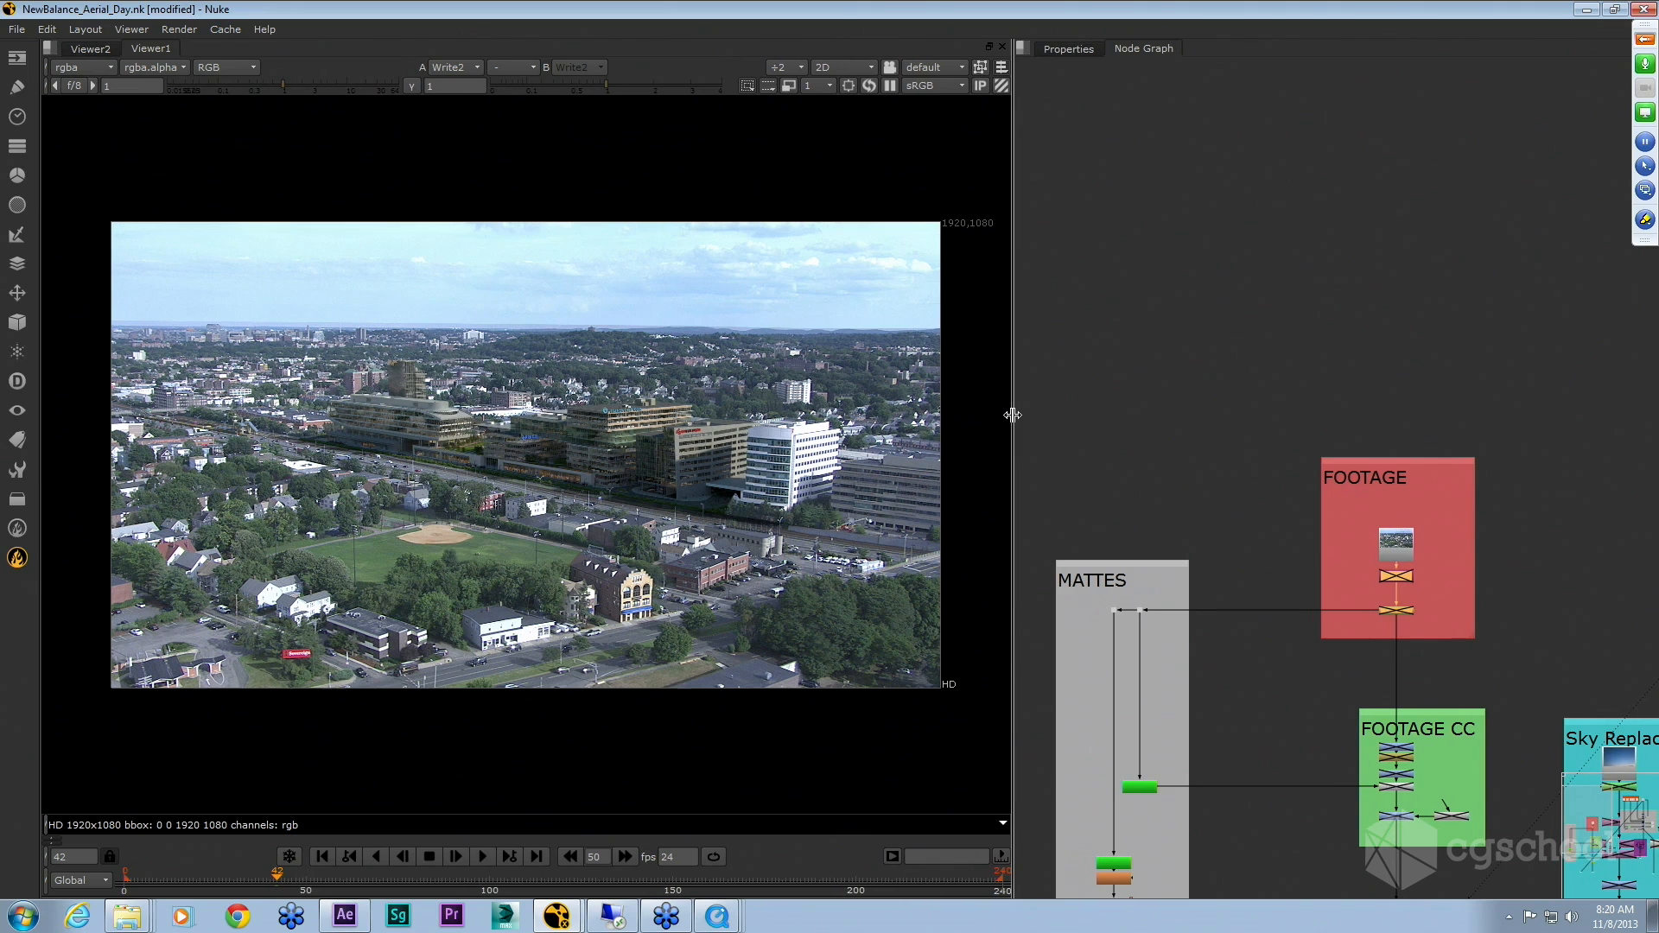
drag(1449, 363, 1028, 371)
key(1)
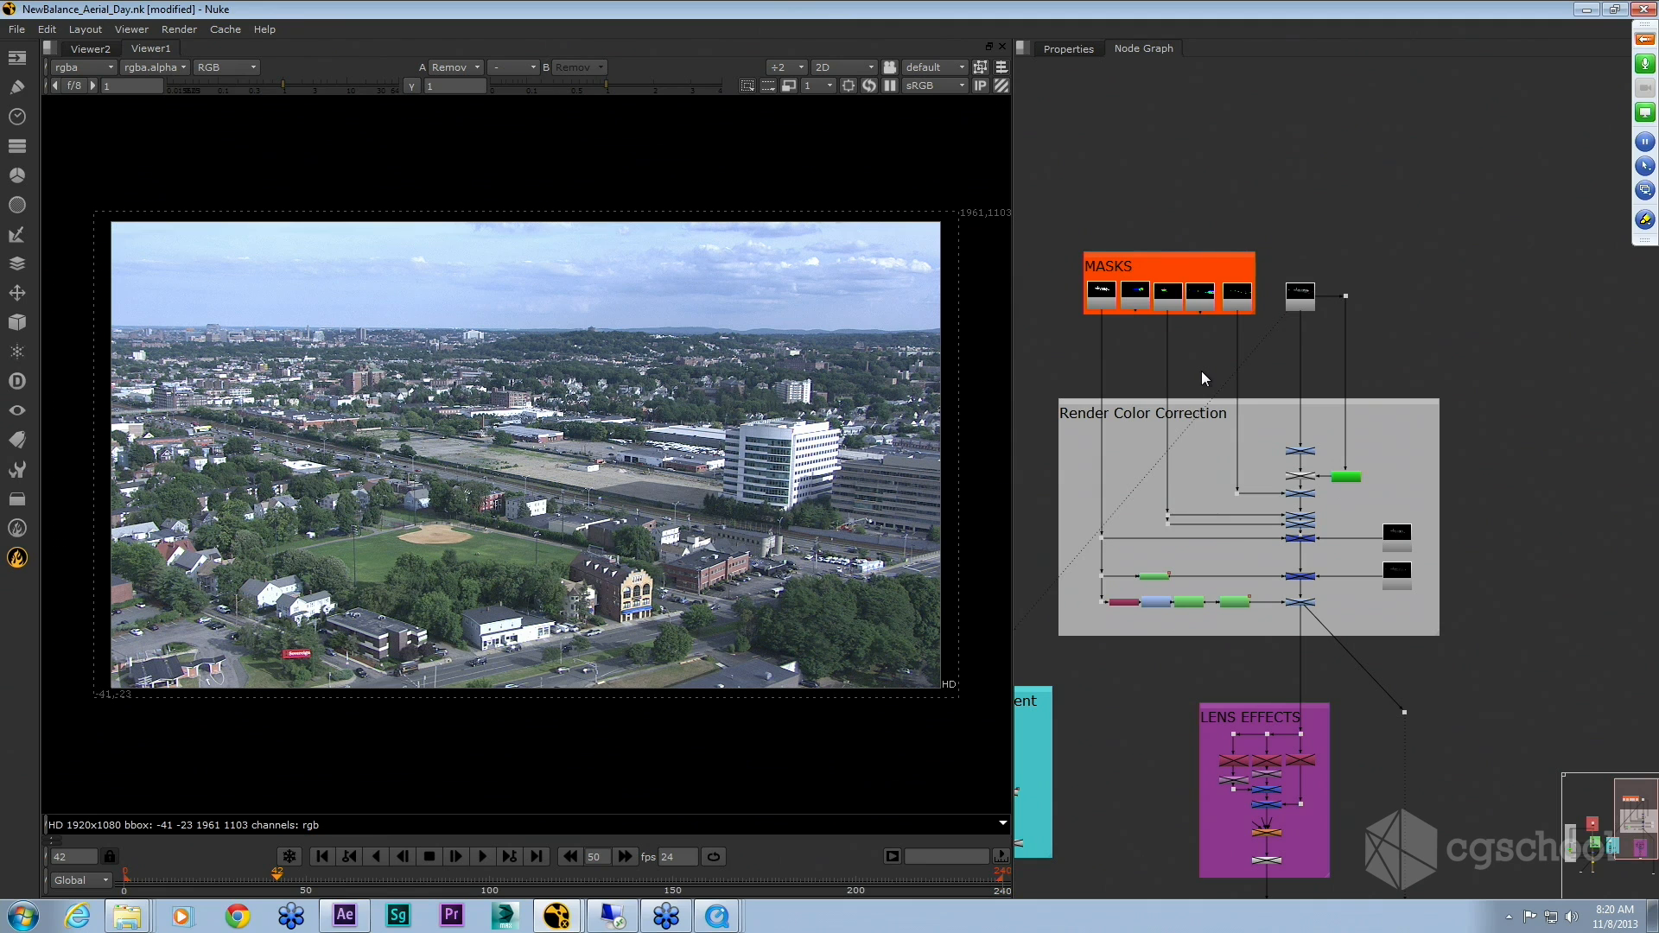
click(1300, 295)
key(1)
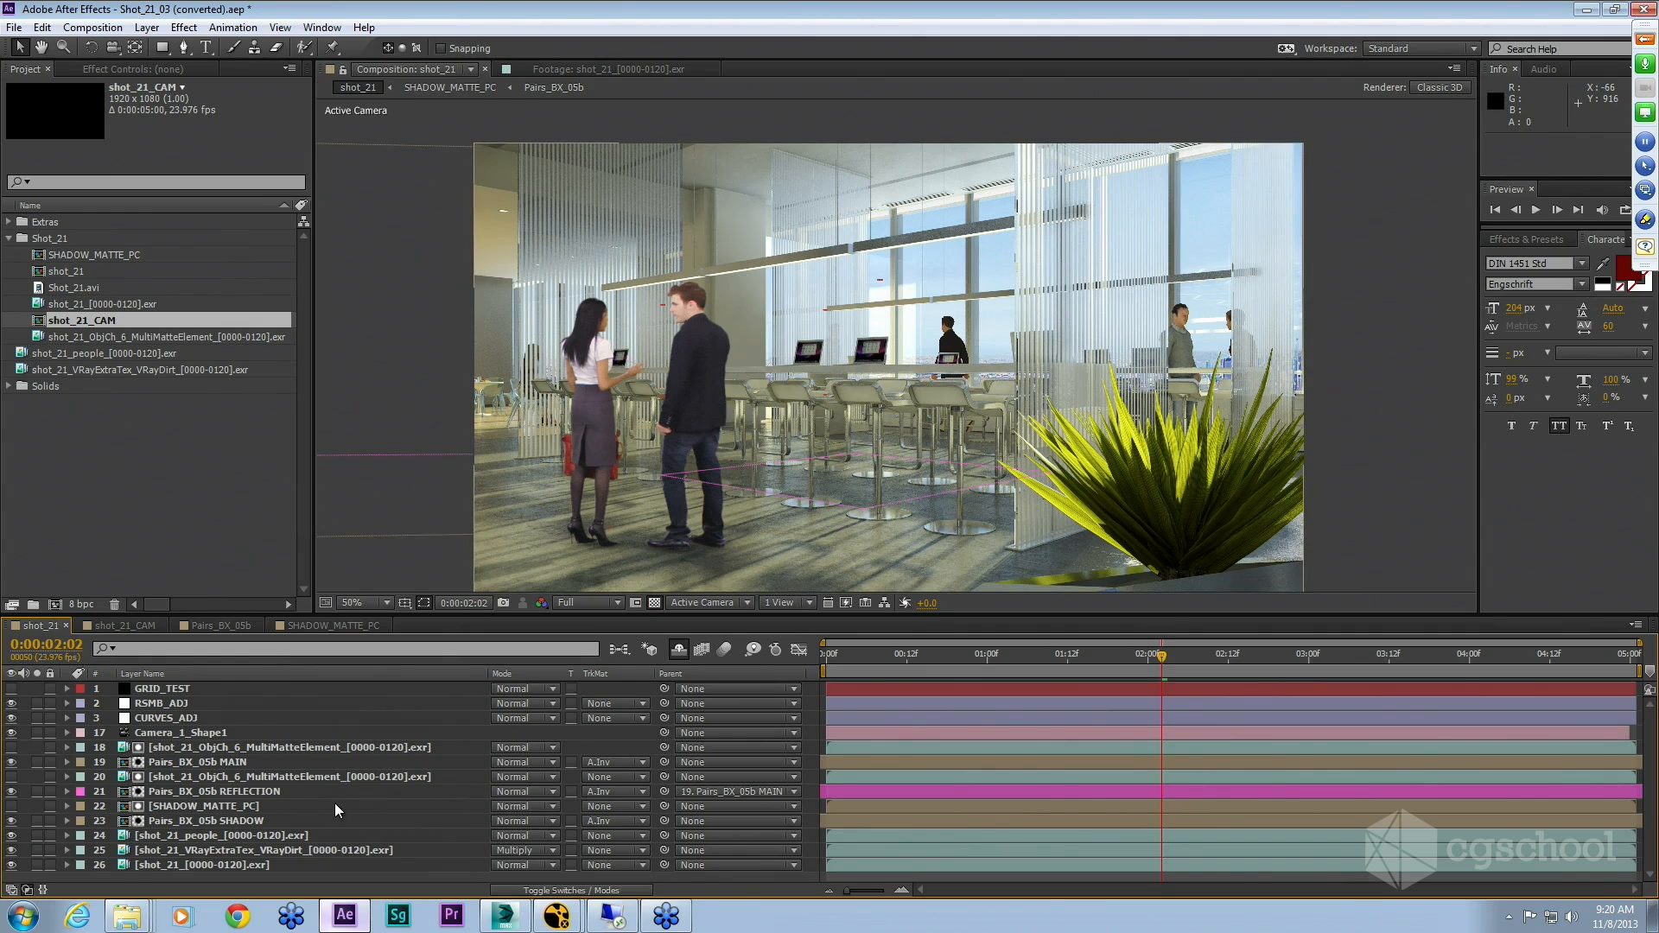
Step: In After Effects, solo the Pairs_BX_05b MAIN layer and scrub the timeline to review it
click(177, 806)
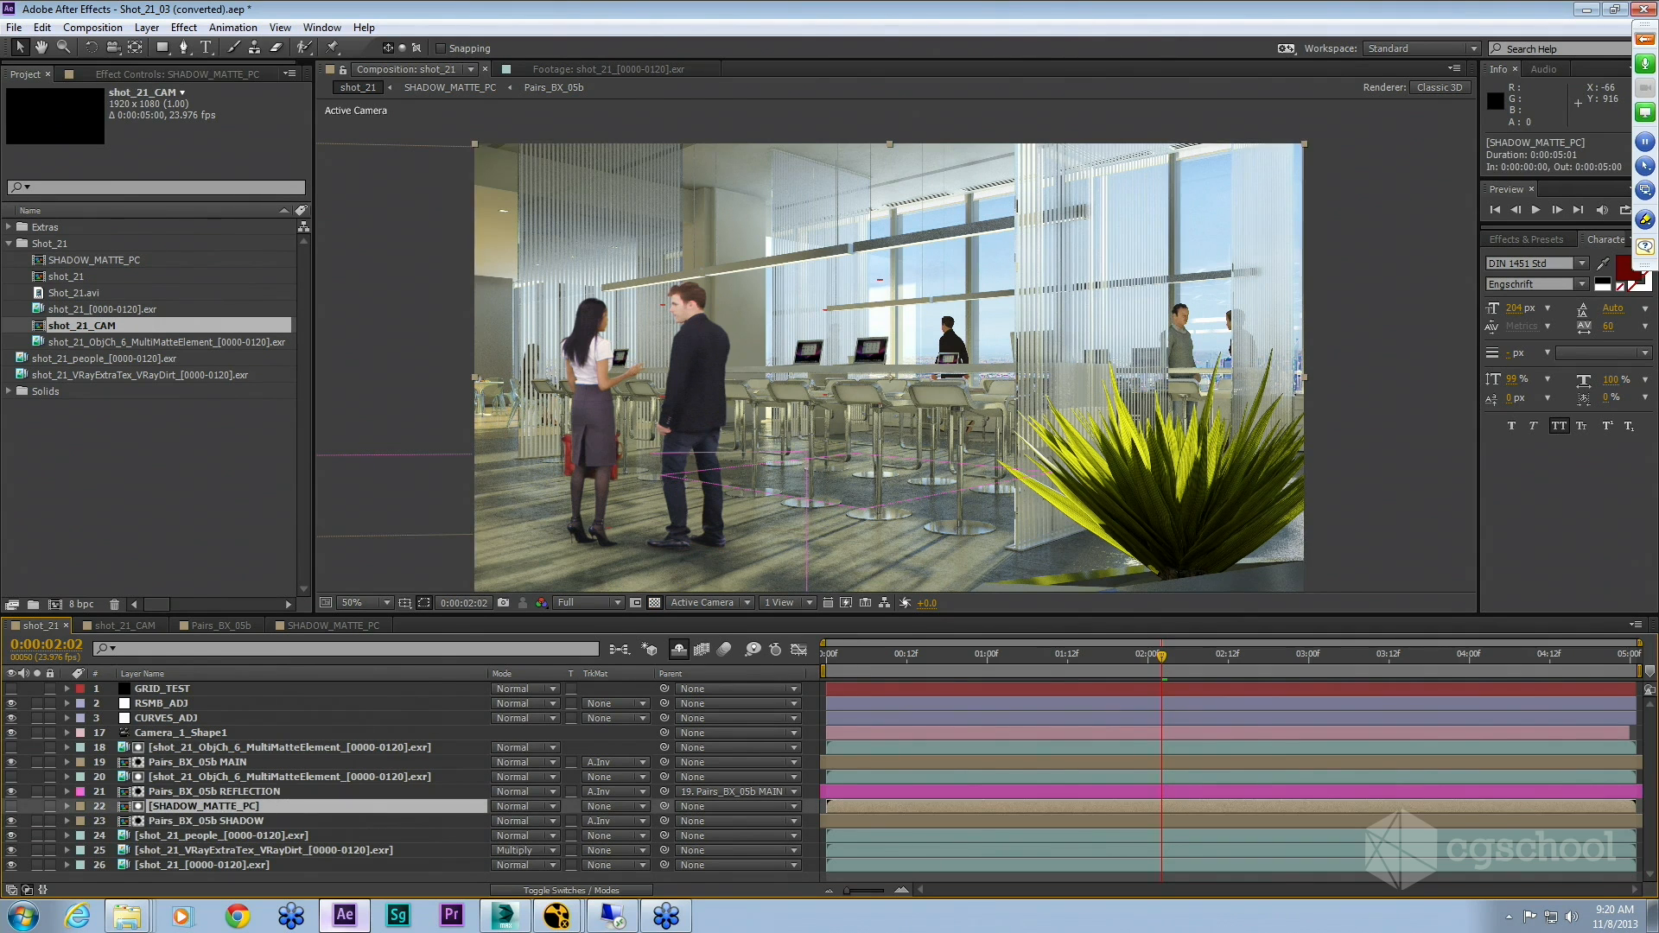
click(226, 763)
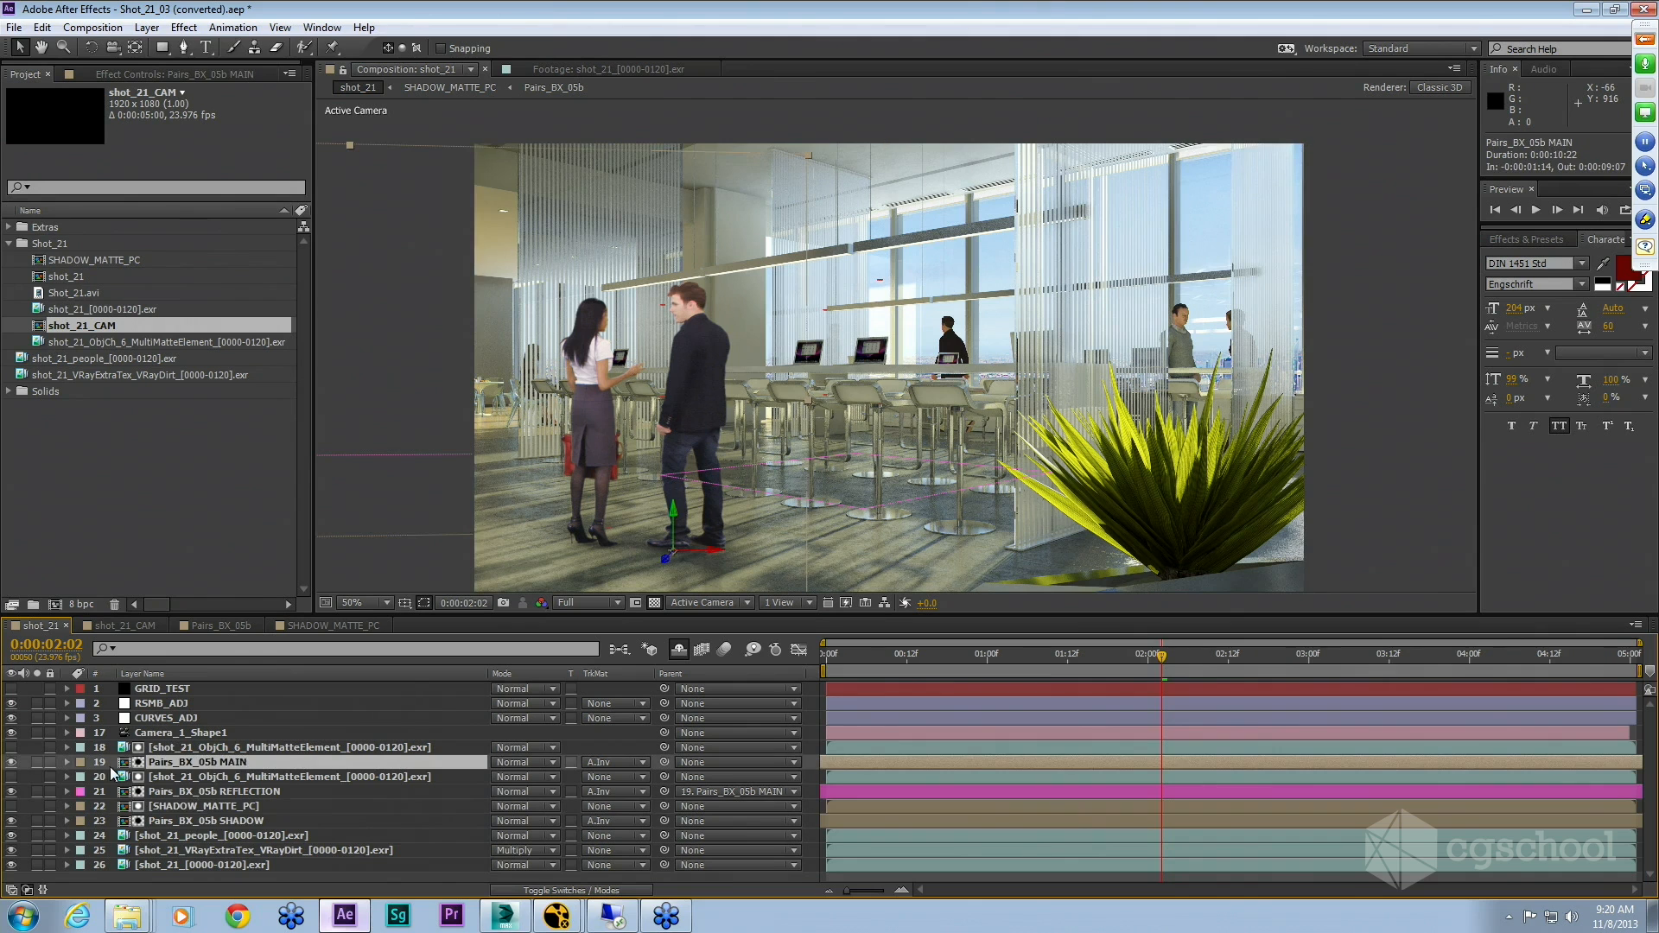
click(36, 762)
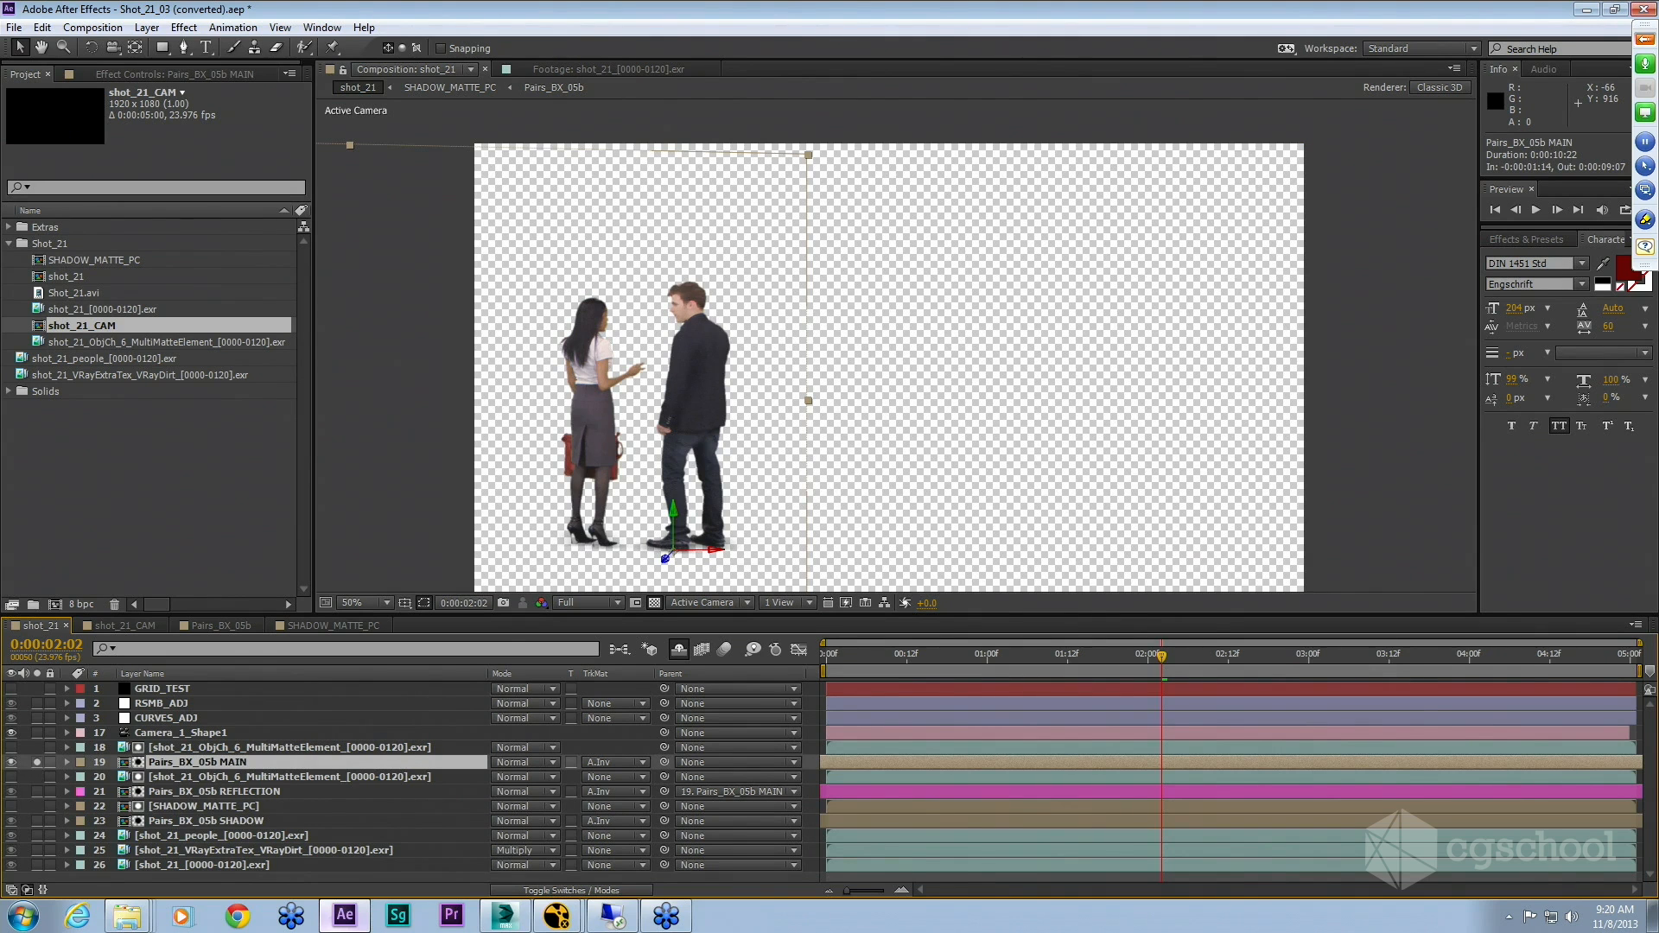
drag(1162, 657, 1148, 657)
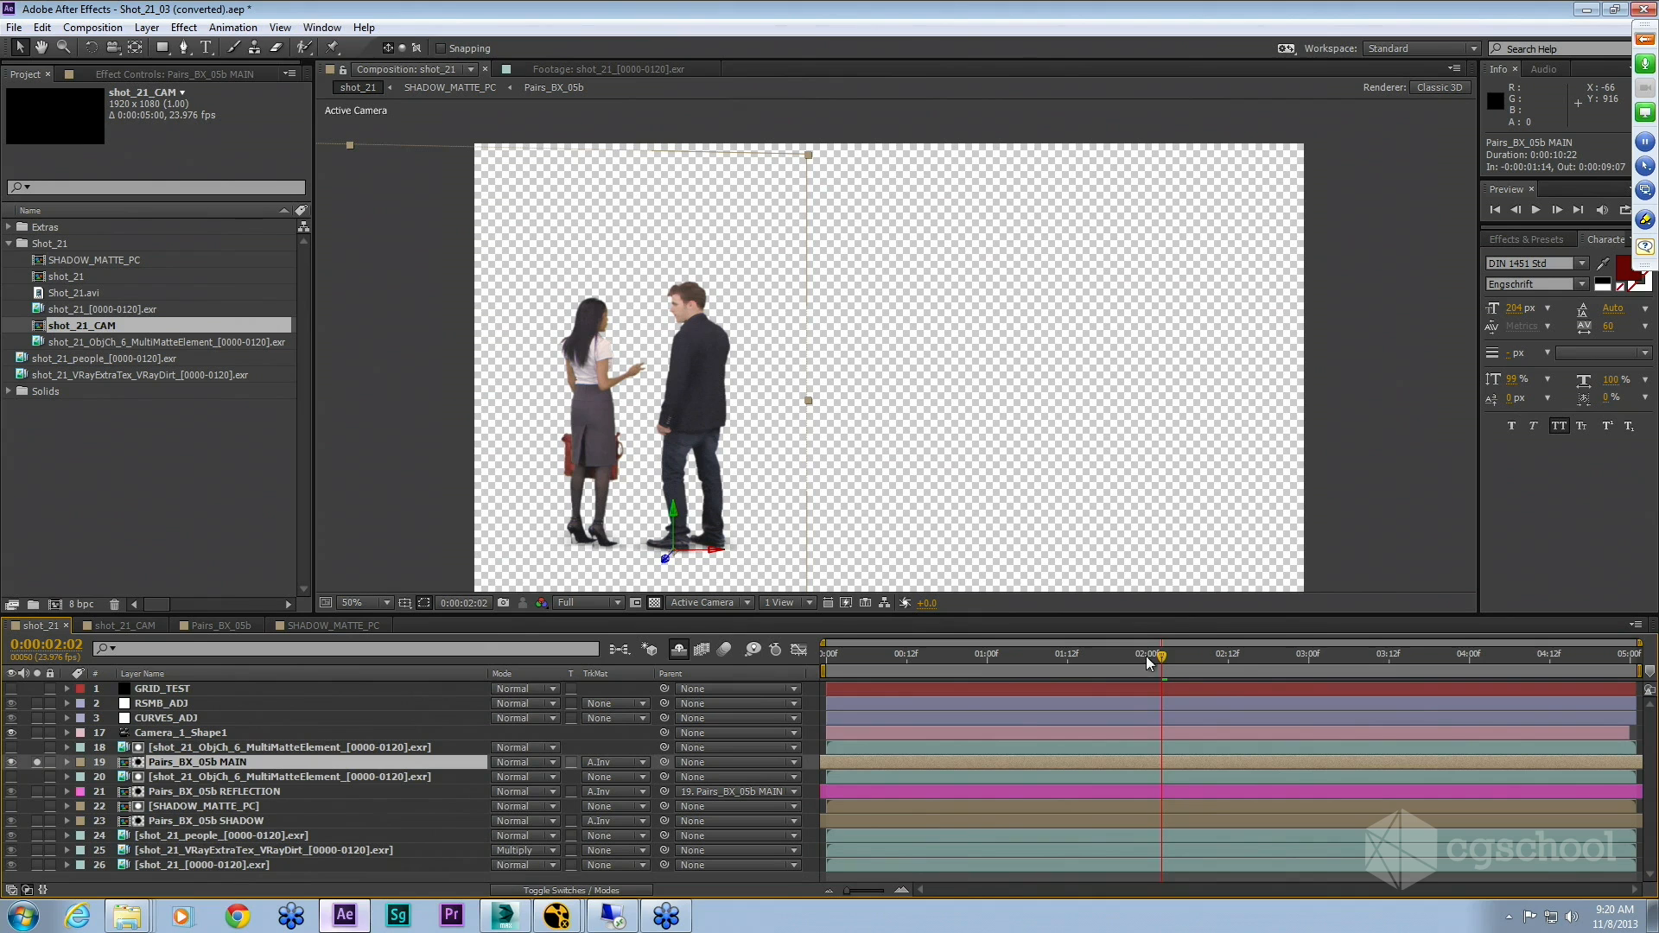
click(1008, 670)
click(861, 658)
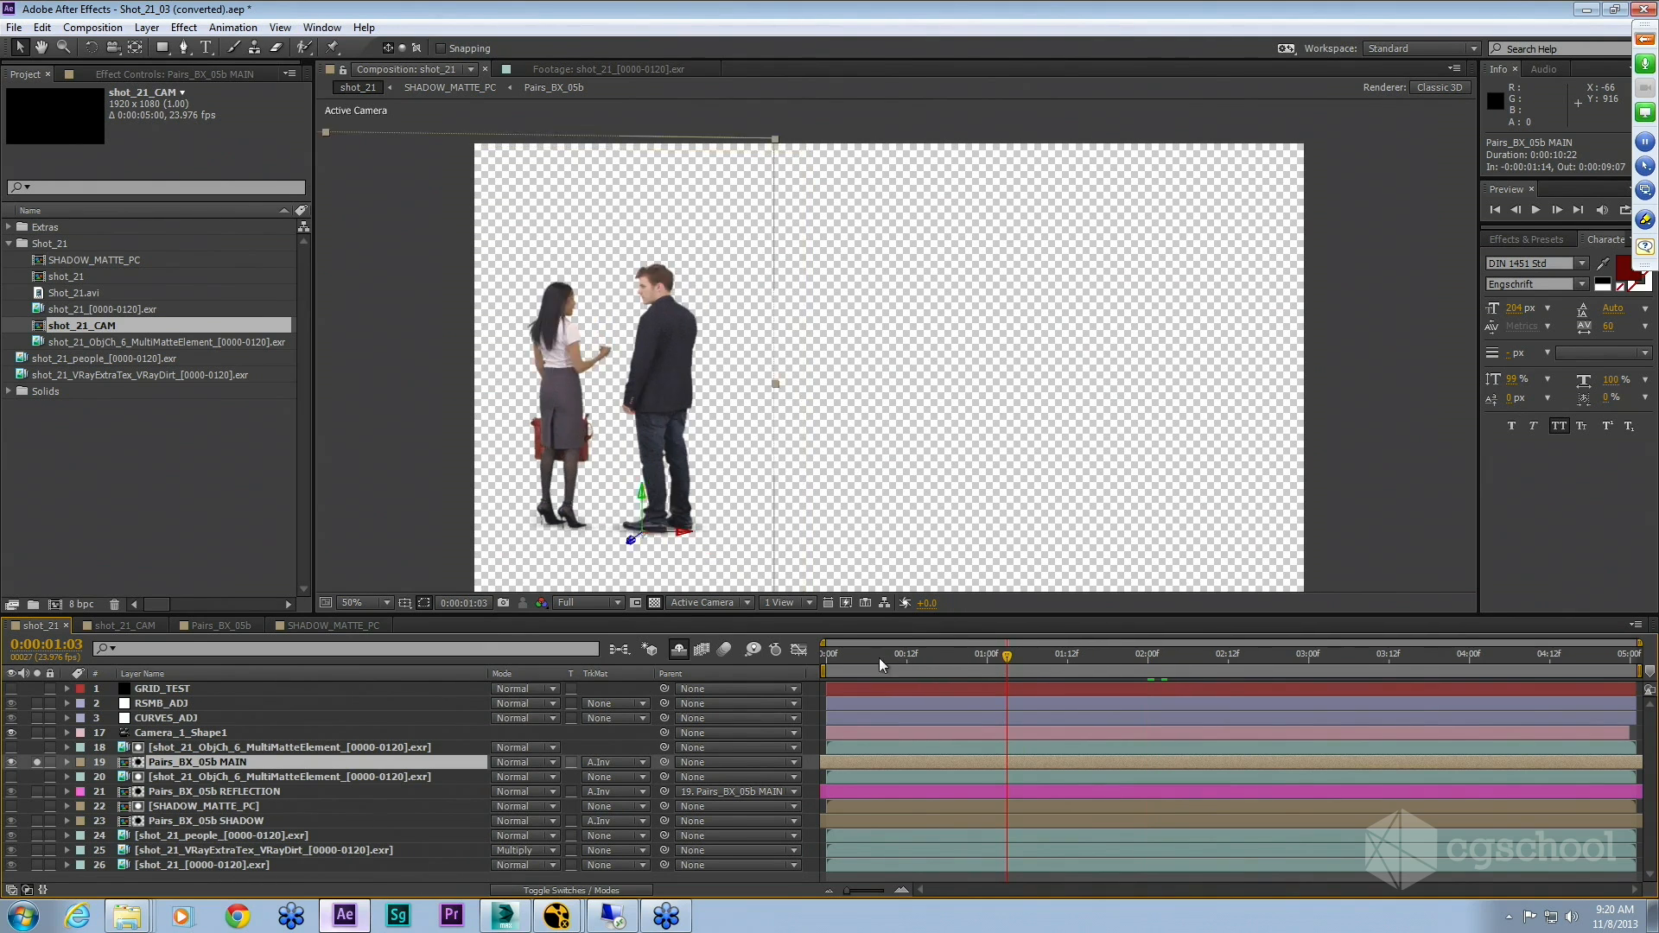
click(1345, 658)
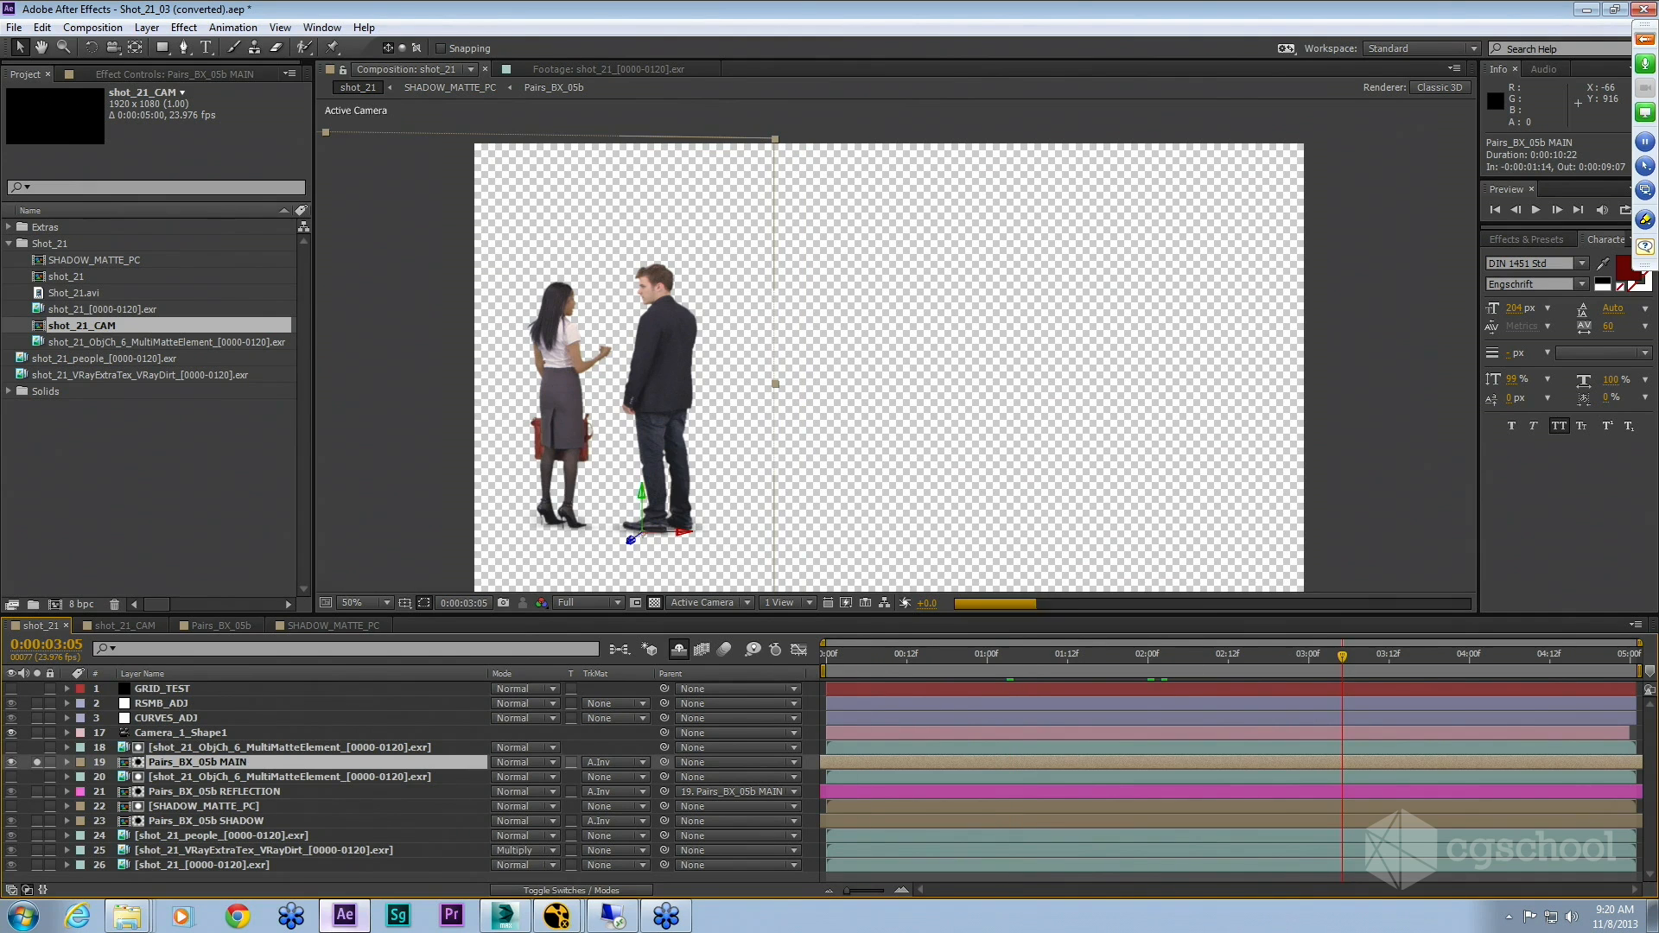
Step: Turn off solo on the MAIN layer and scrub the timeline back to review the full composite
click(37, 764)
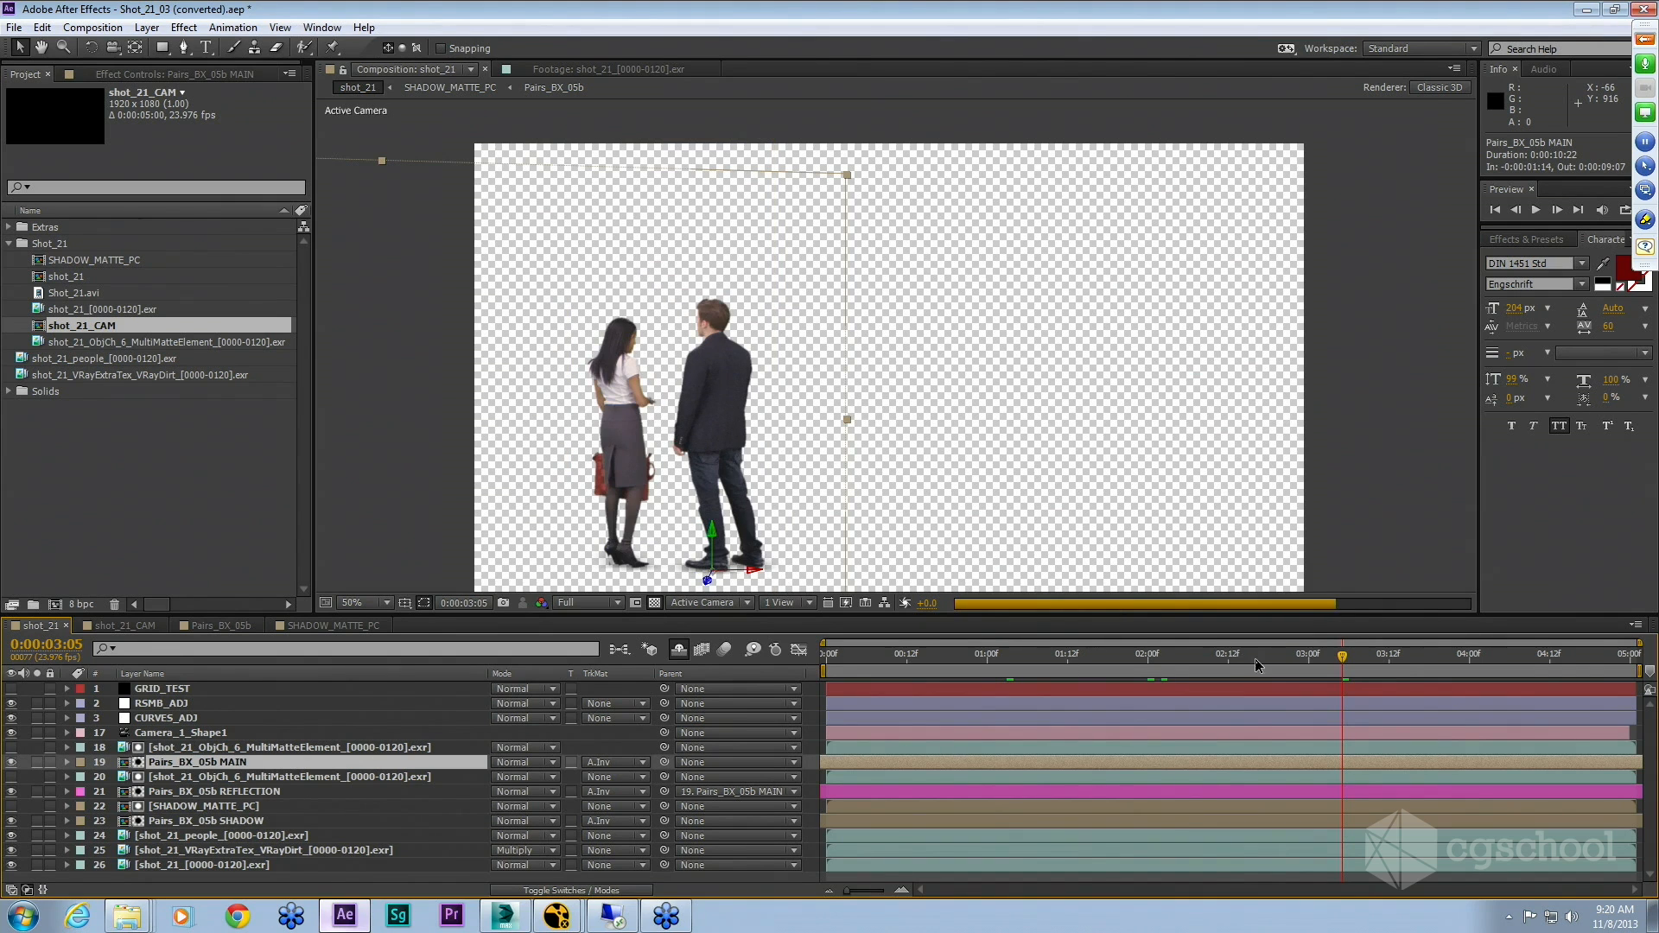
click(1450, 659)
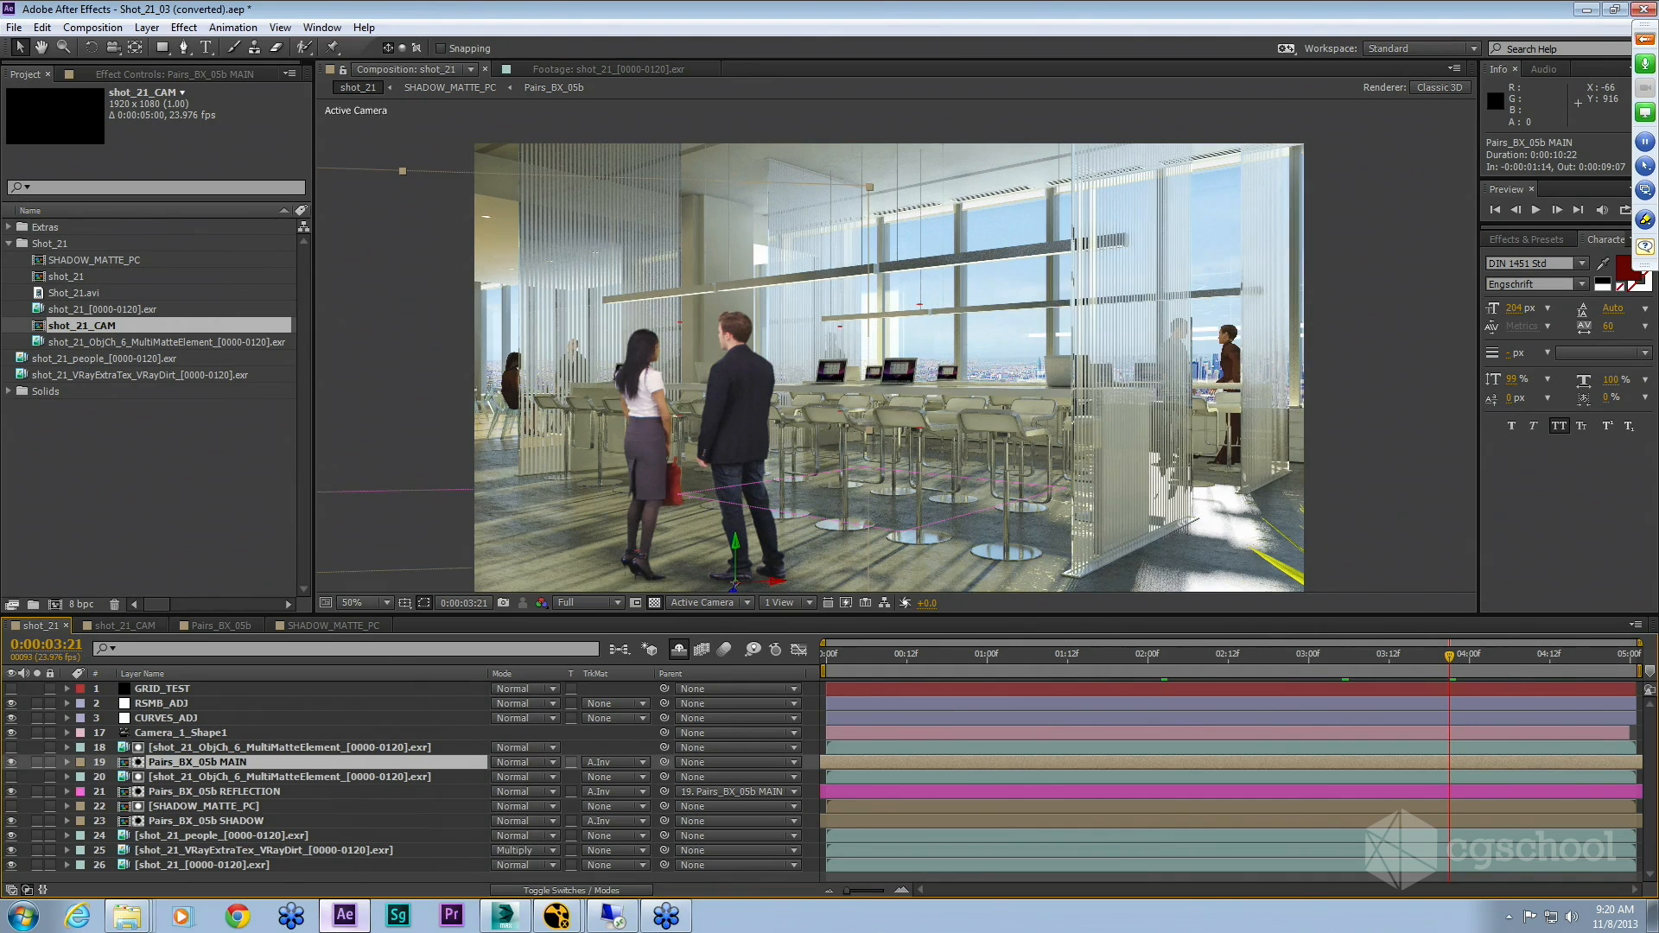
click(1087, 657)
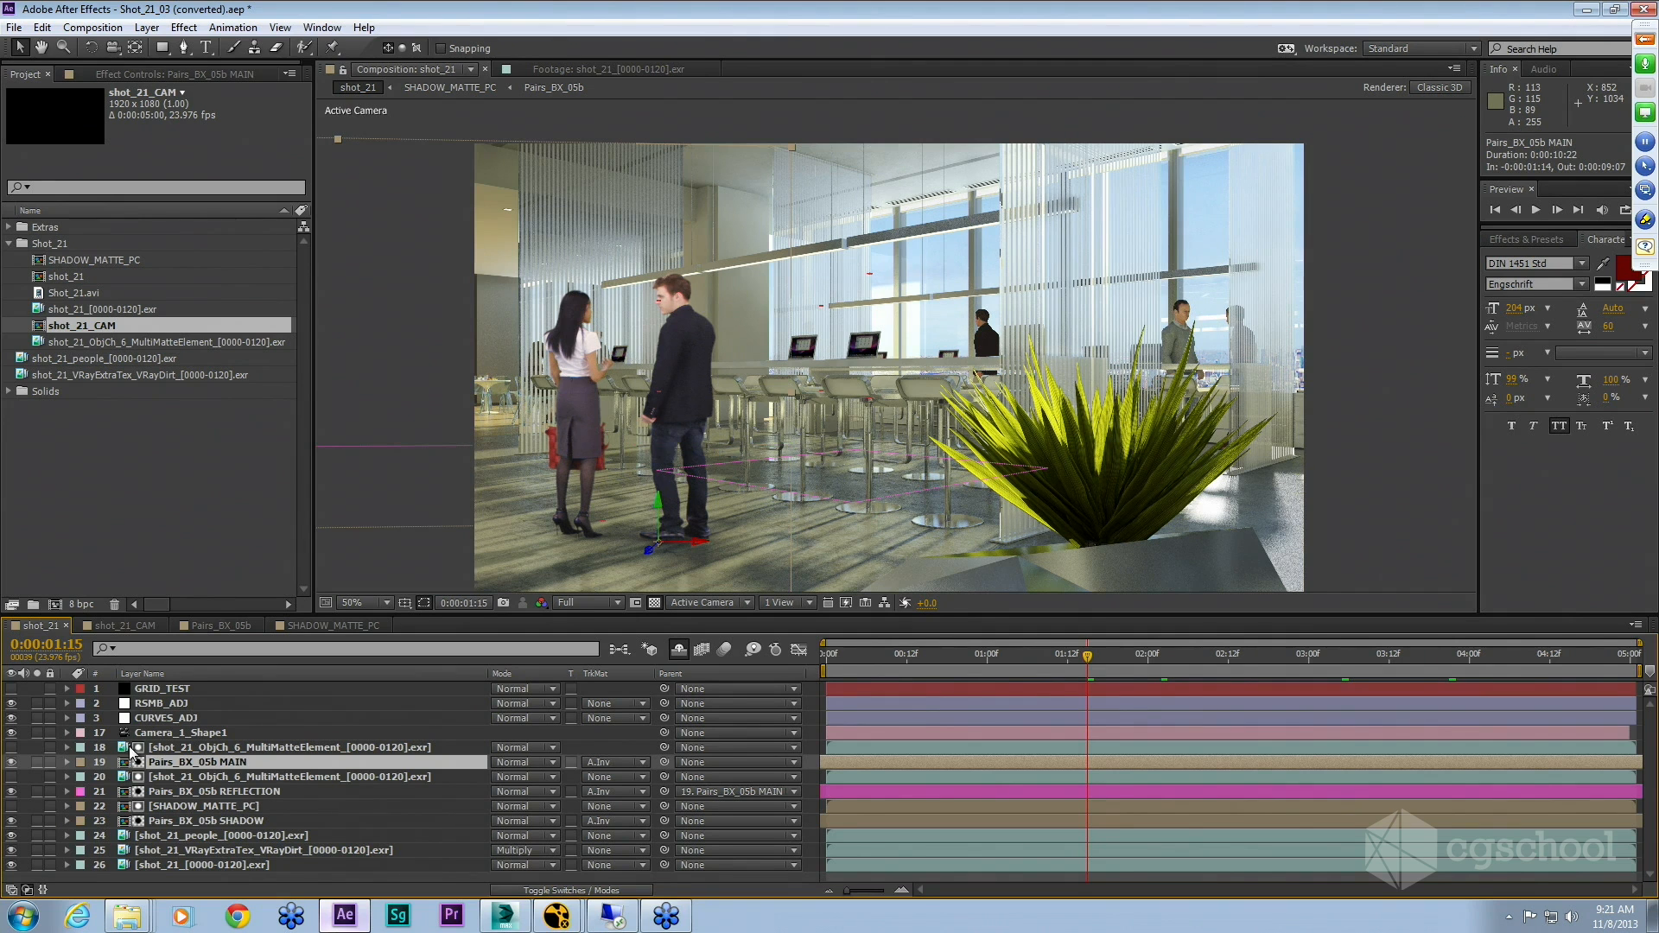
Step: Solo the Pairs_BX_05b REFLECTION layer, view it against black instead of the transparency grid, then unsolo it
click(172, 791)
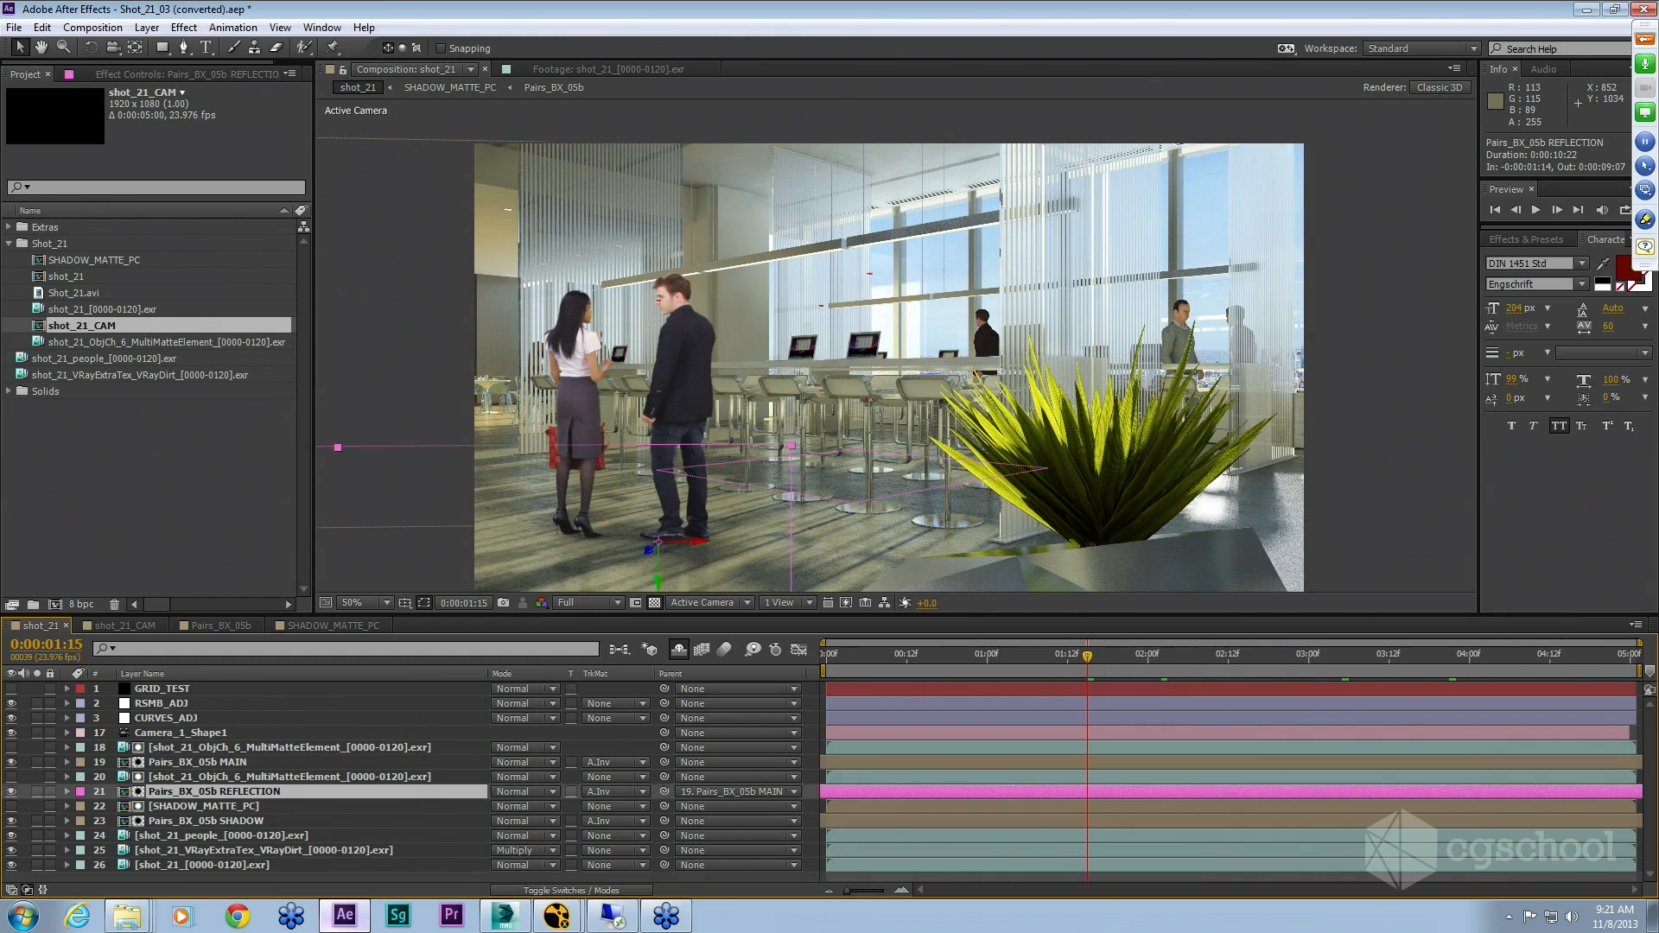
click(36, 791)
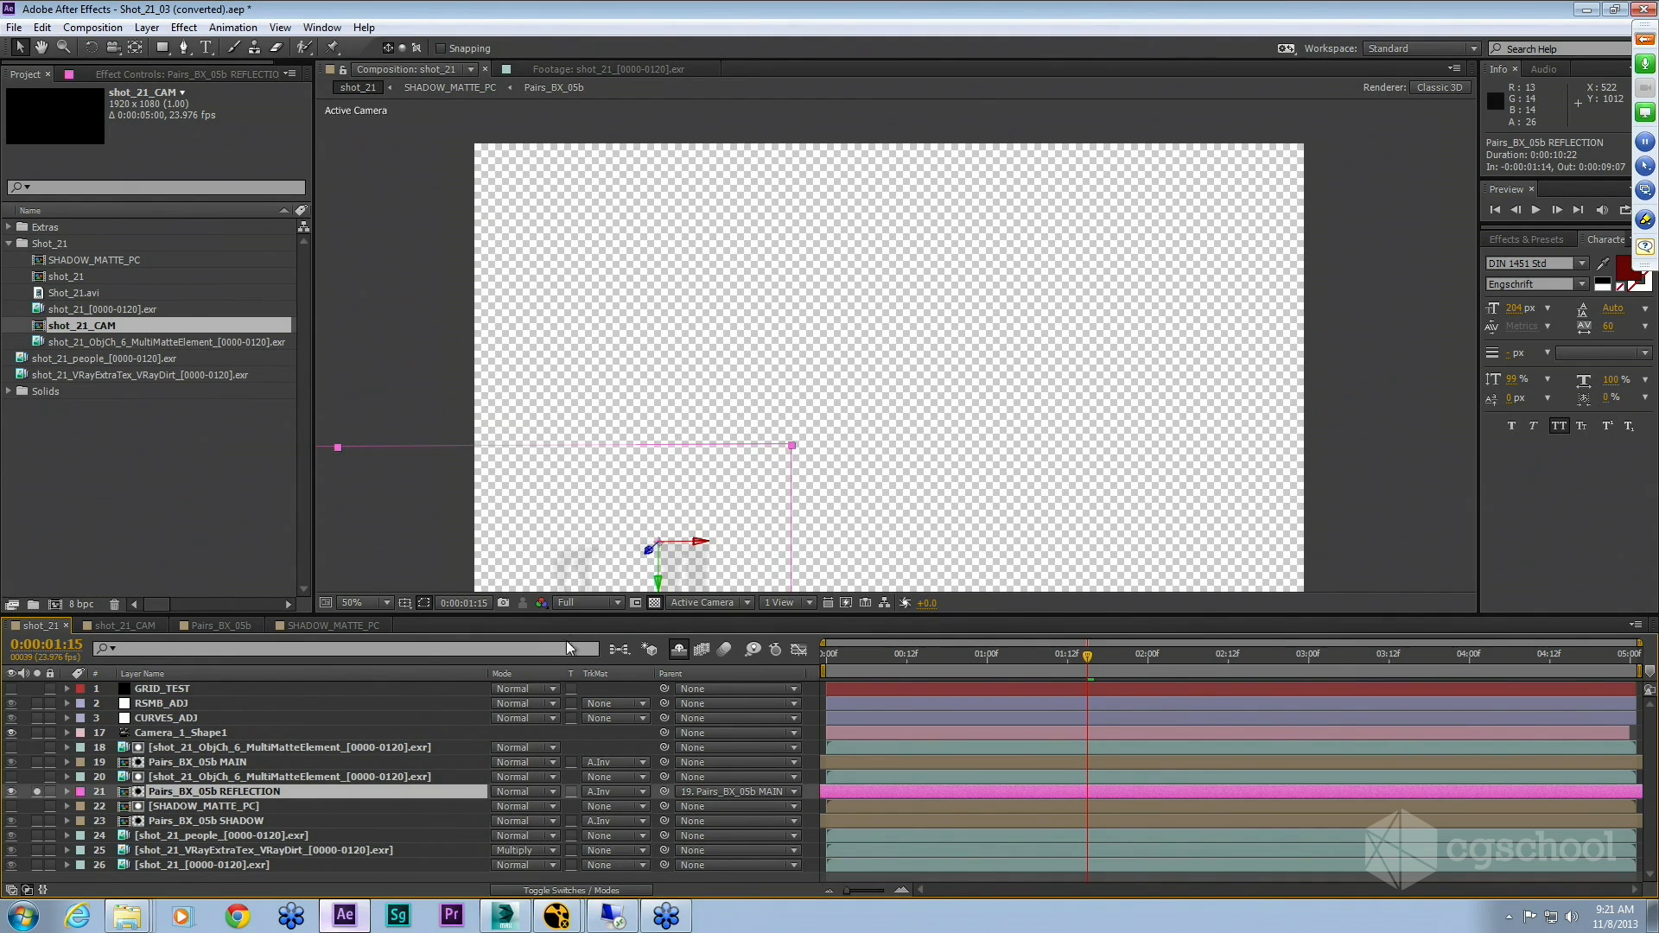
click(654, 603)
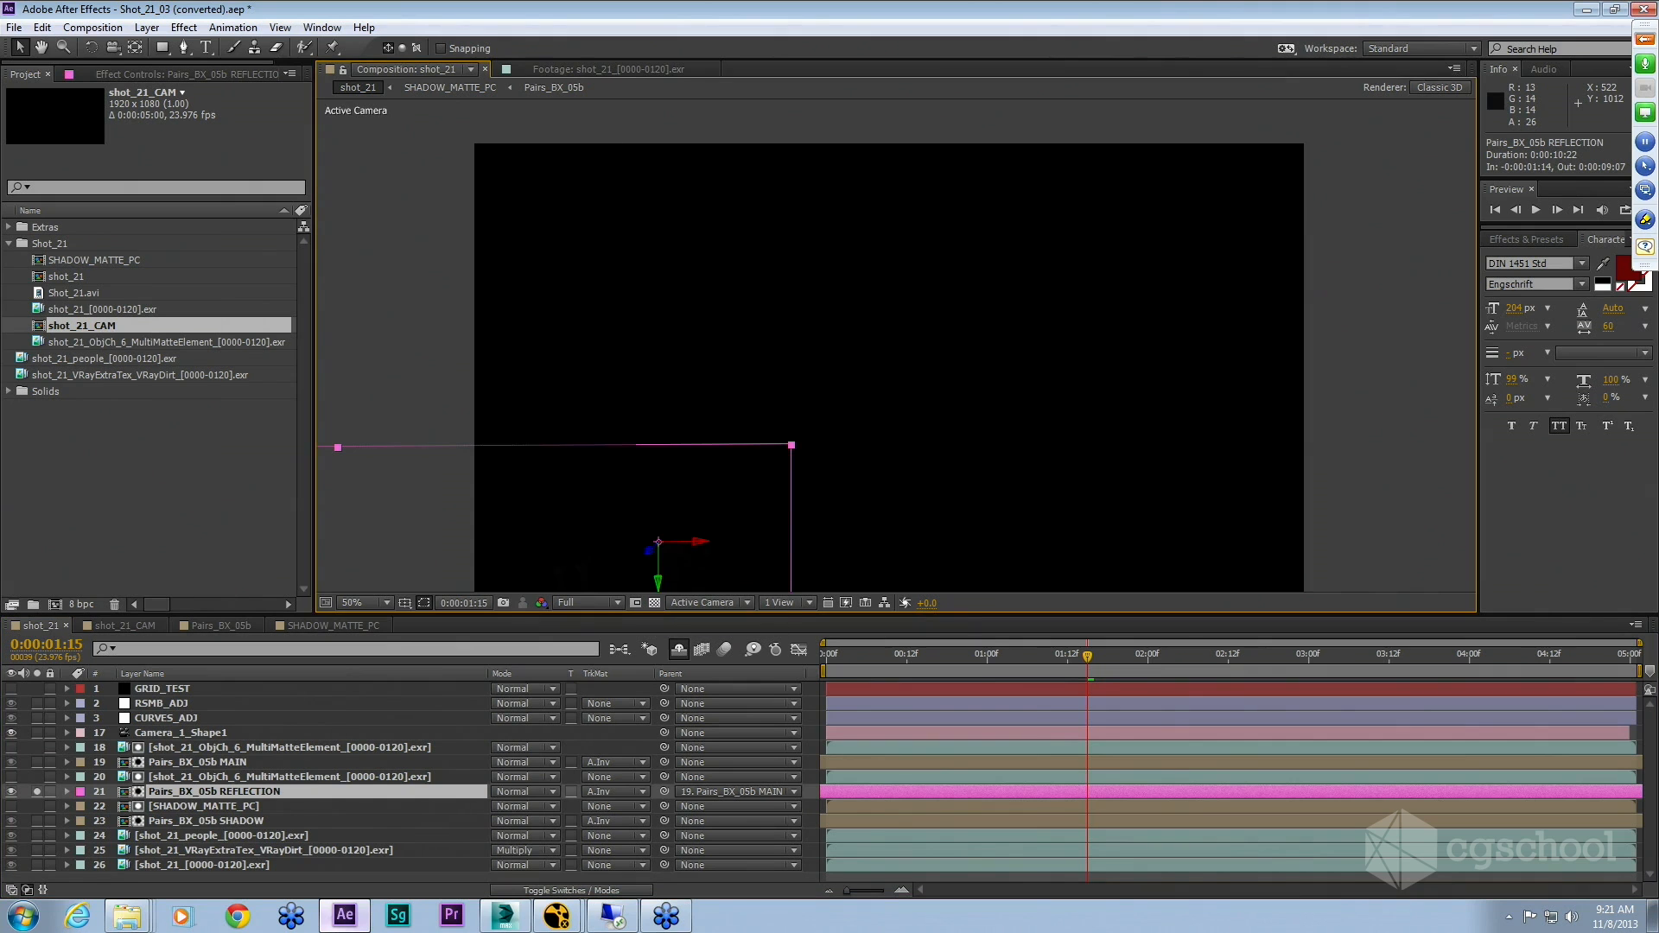
click(38, 792)
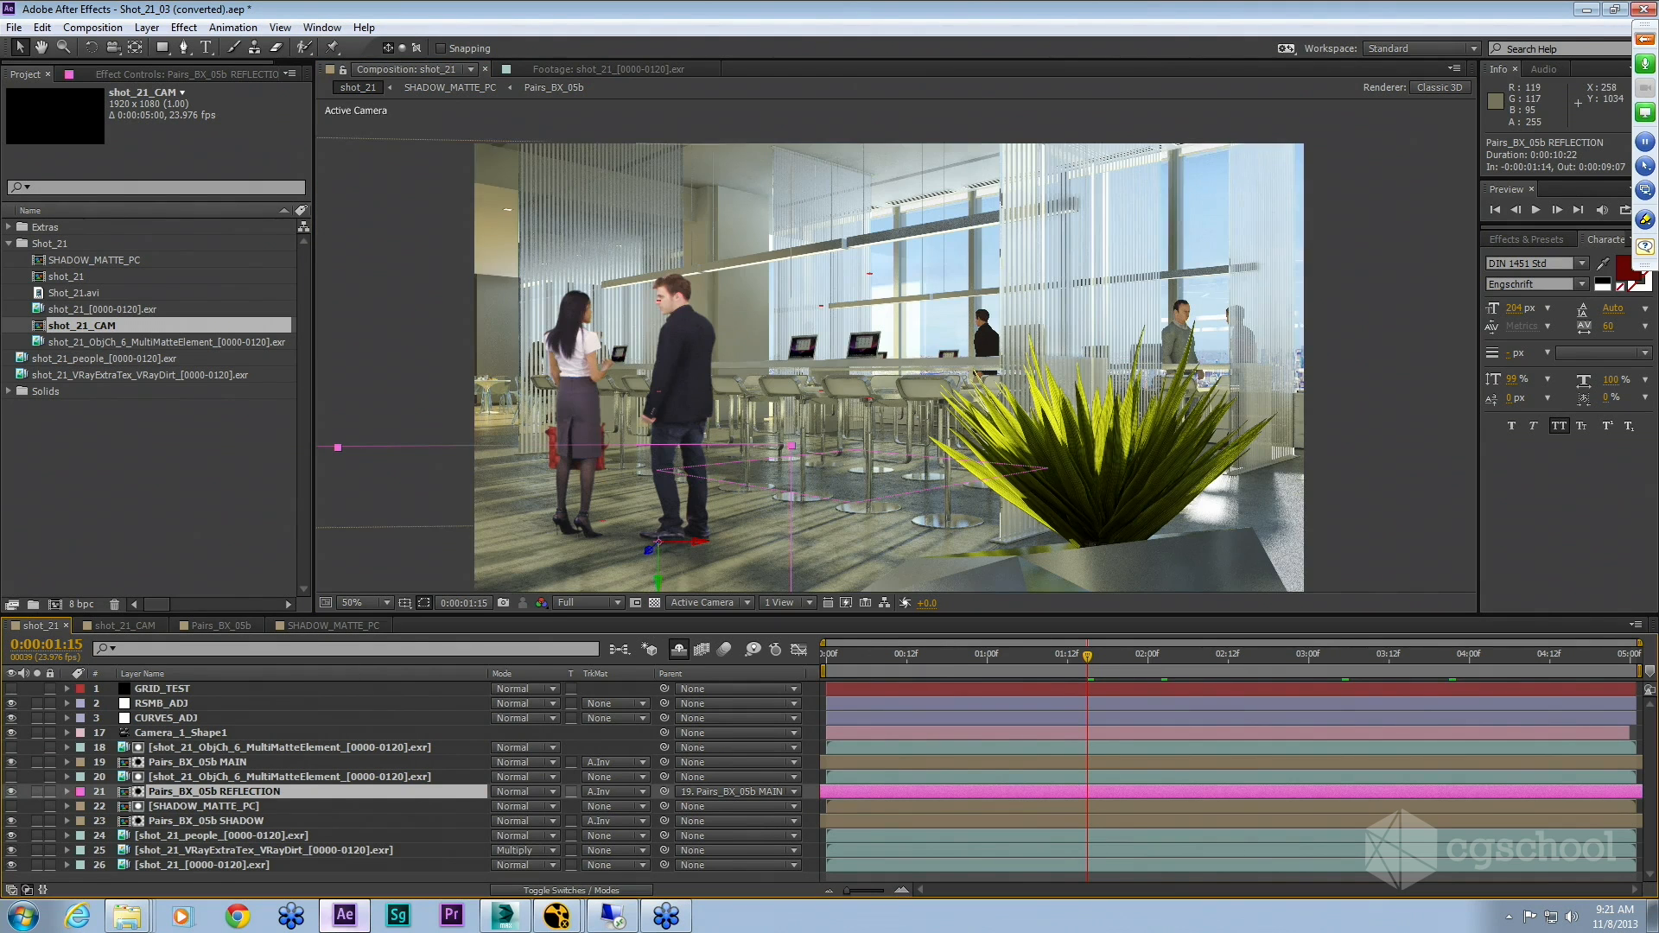
Step: Toggle the REFLECTION layer's visibility repeatedly to compare the composite with and without it
click(11, 792)
click(11, 791)
click(11, 792)
click(11, 791)
click(12, 792)
click(11, 791)
Step: Reveal the REFLECTION layer's Scale property, switch the timeline columns, and inspect its Fast Blur effect controls
key(s)
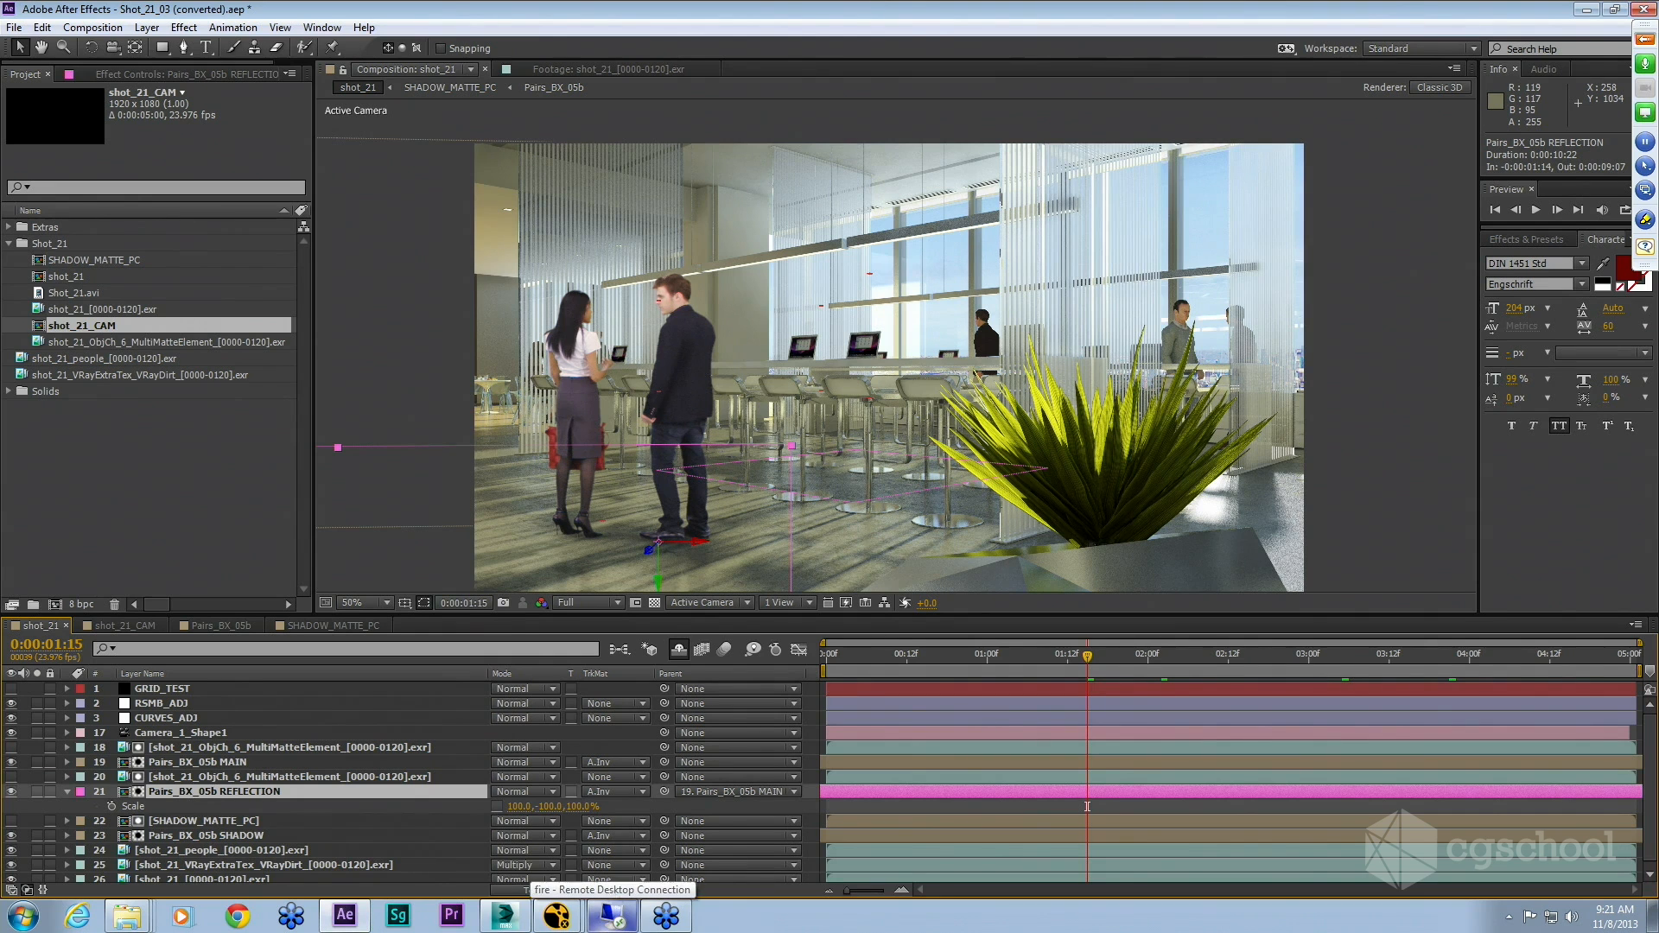
key(F4)
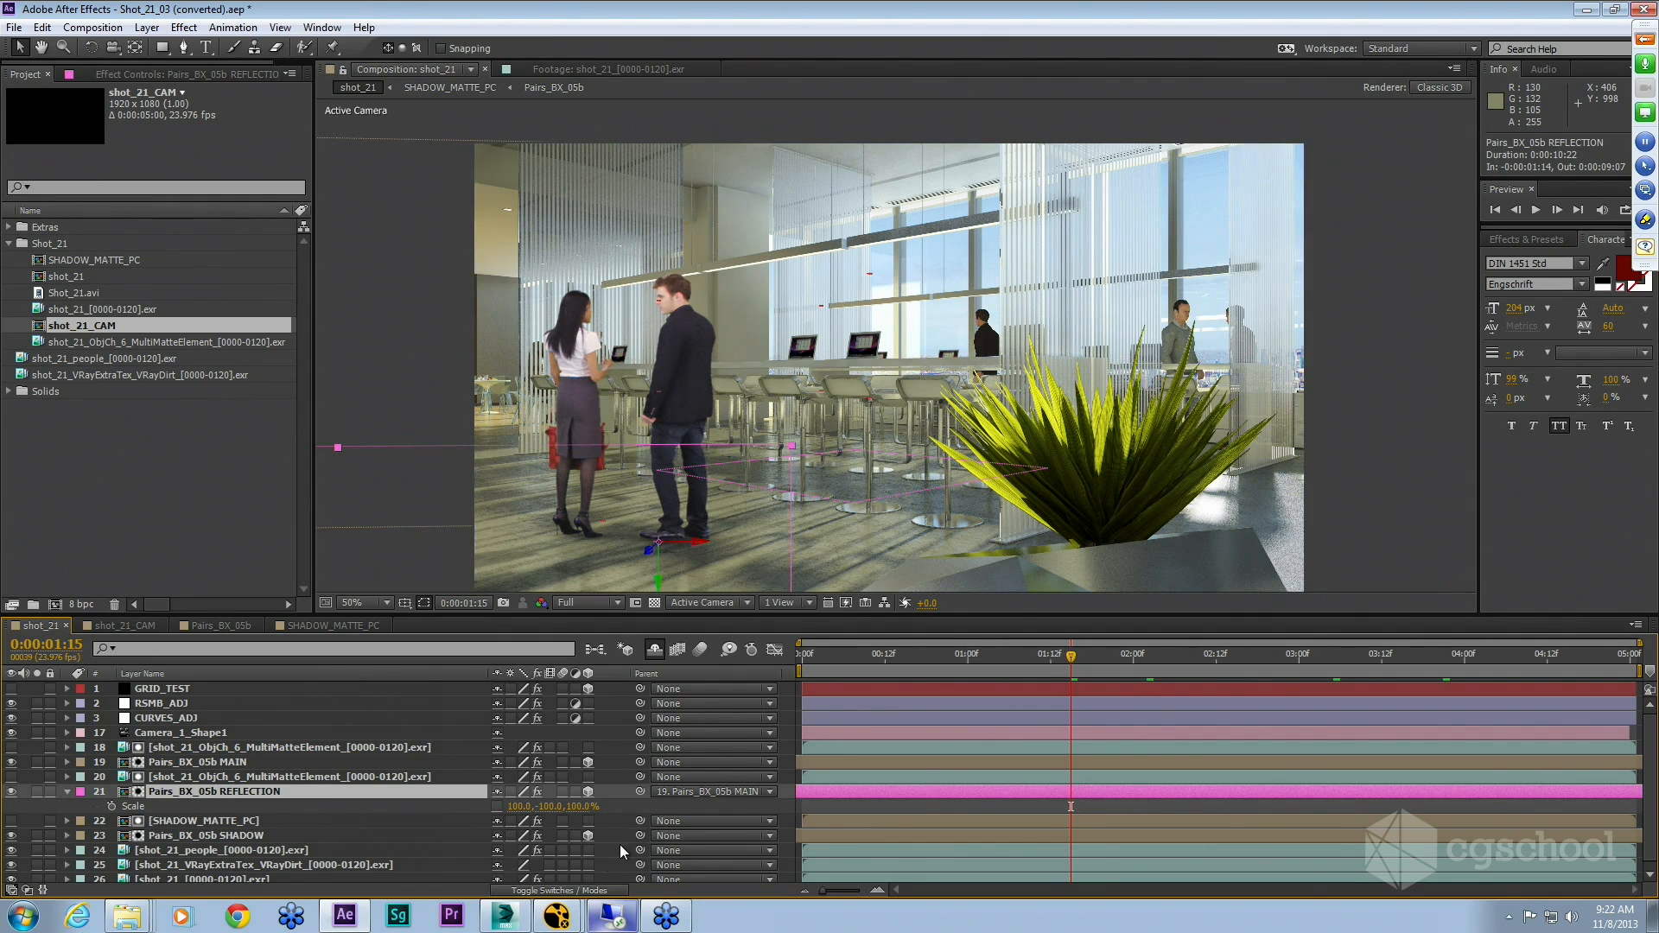
click(134, 76)
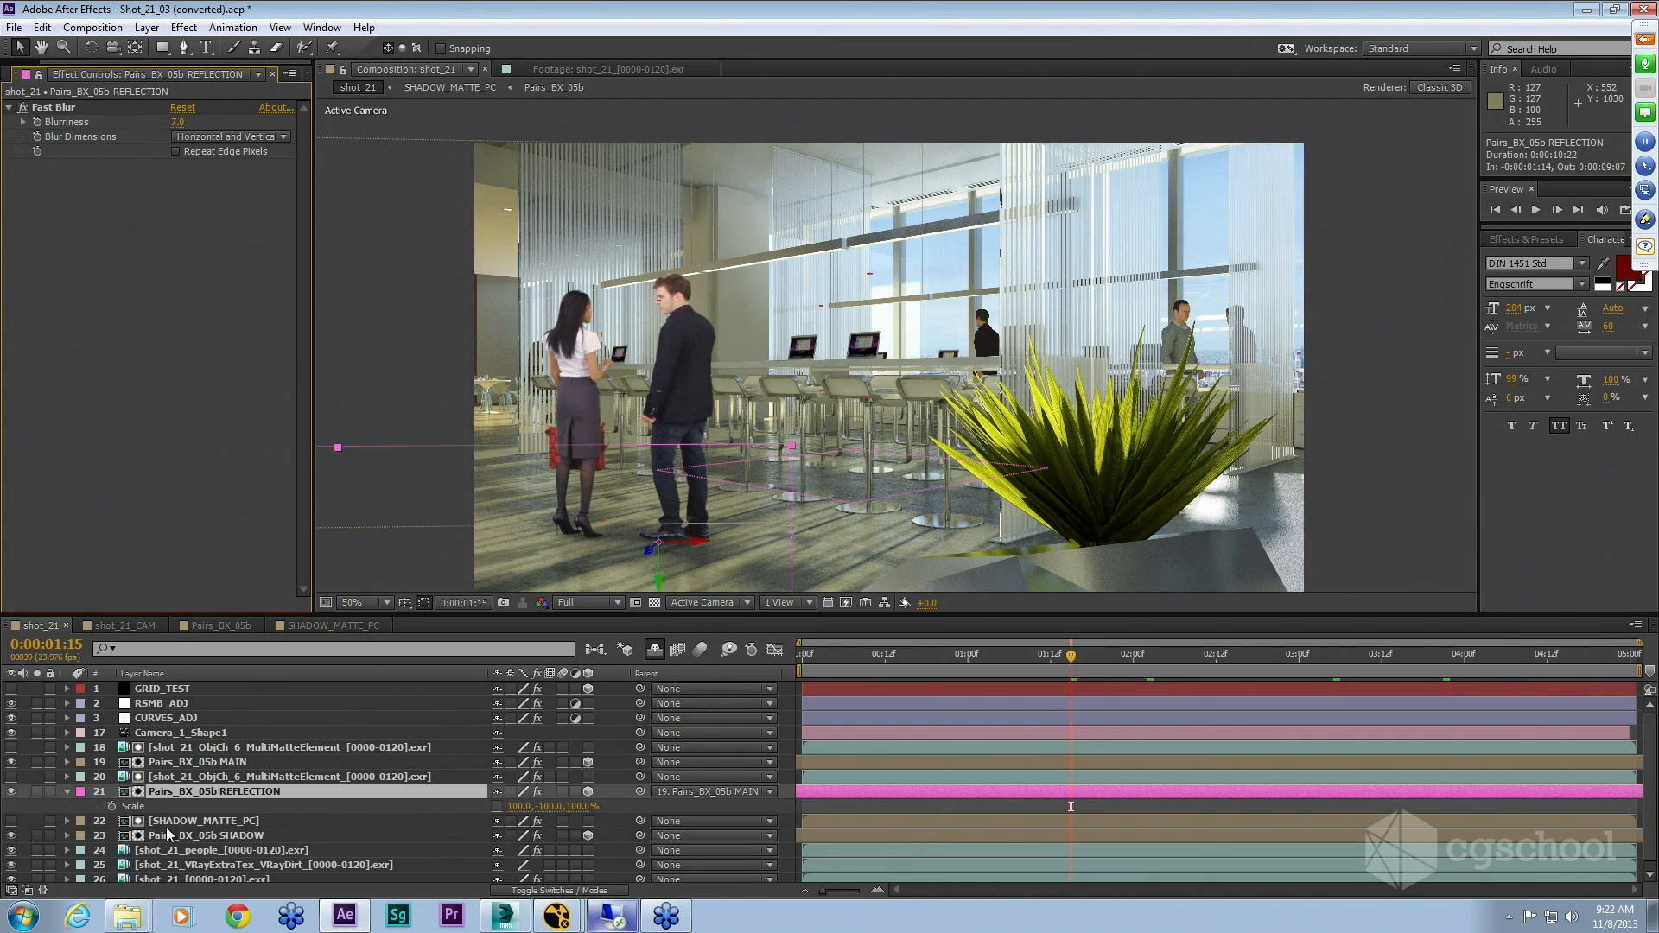
click(68, 793)
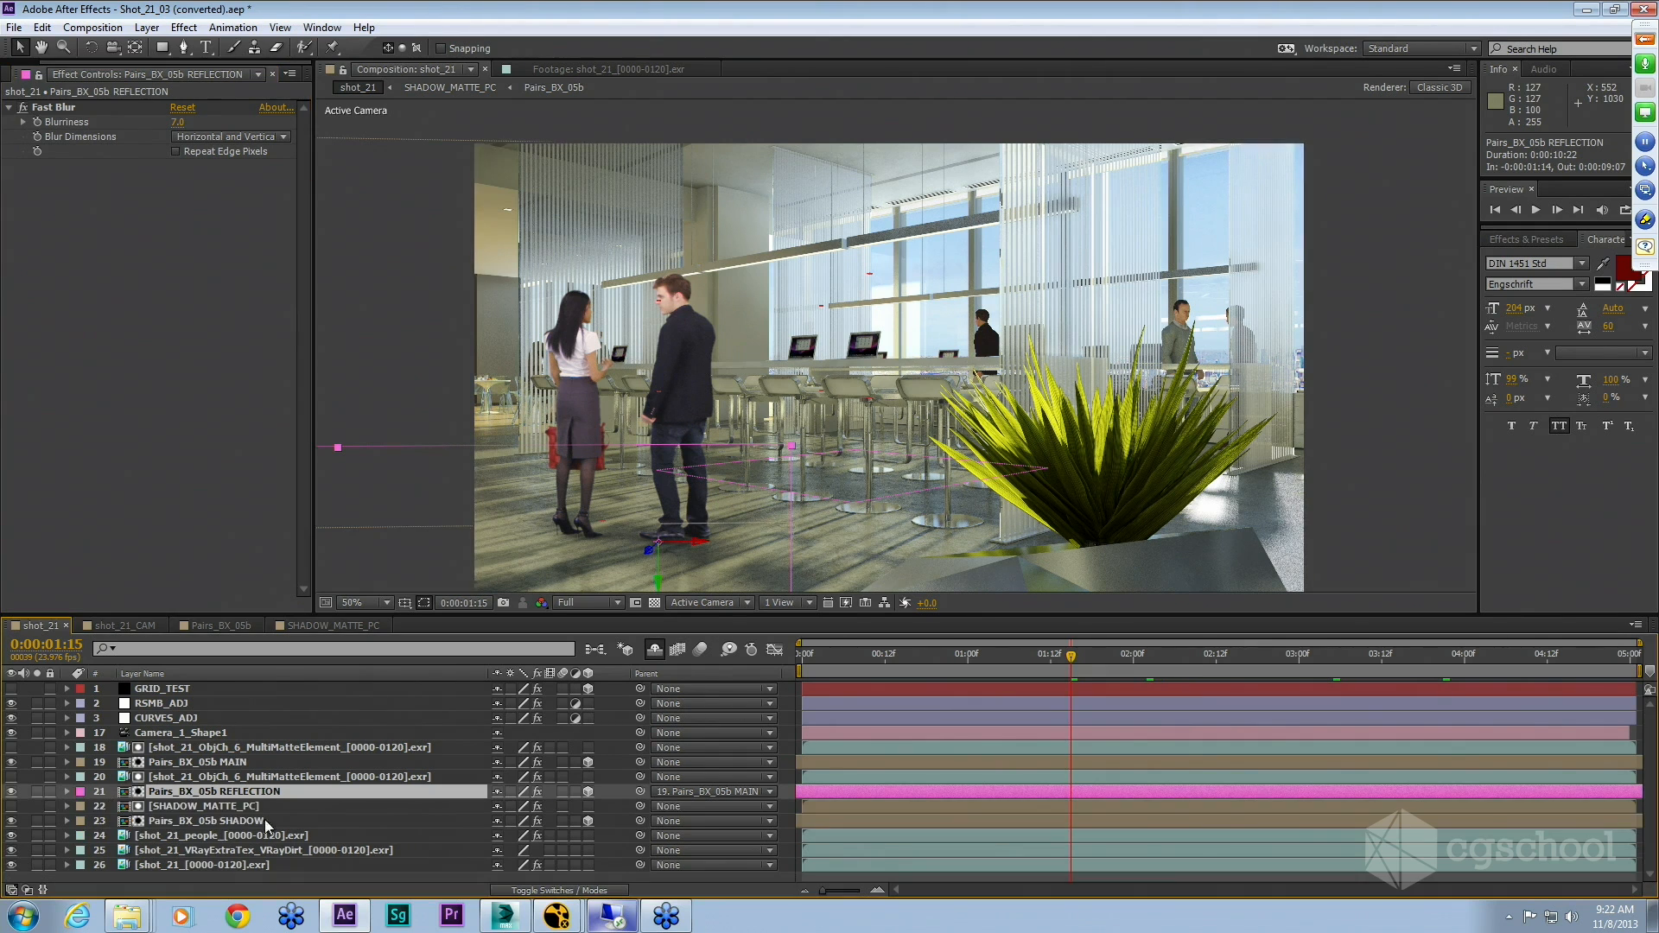
Step: Solo the Pairs_BX_05b SHADOW layer, view it on the transparency grid, then unsolo it
click(260, 820)
click(37, 820)
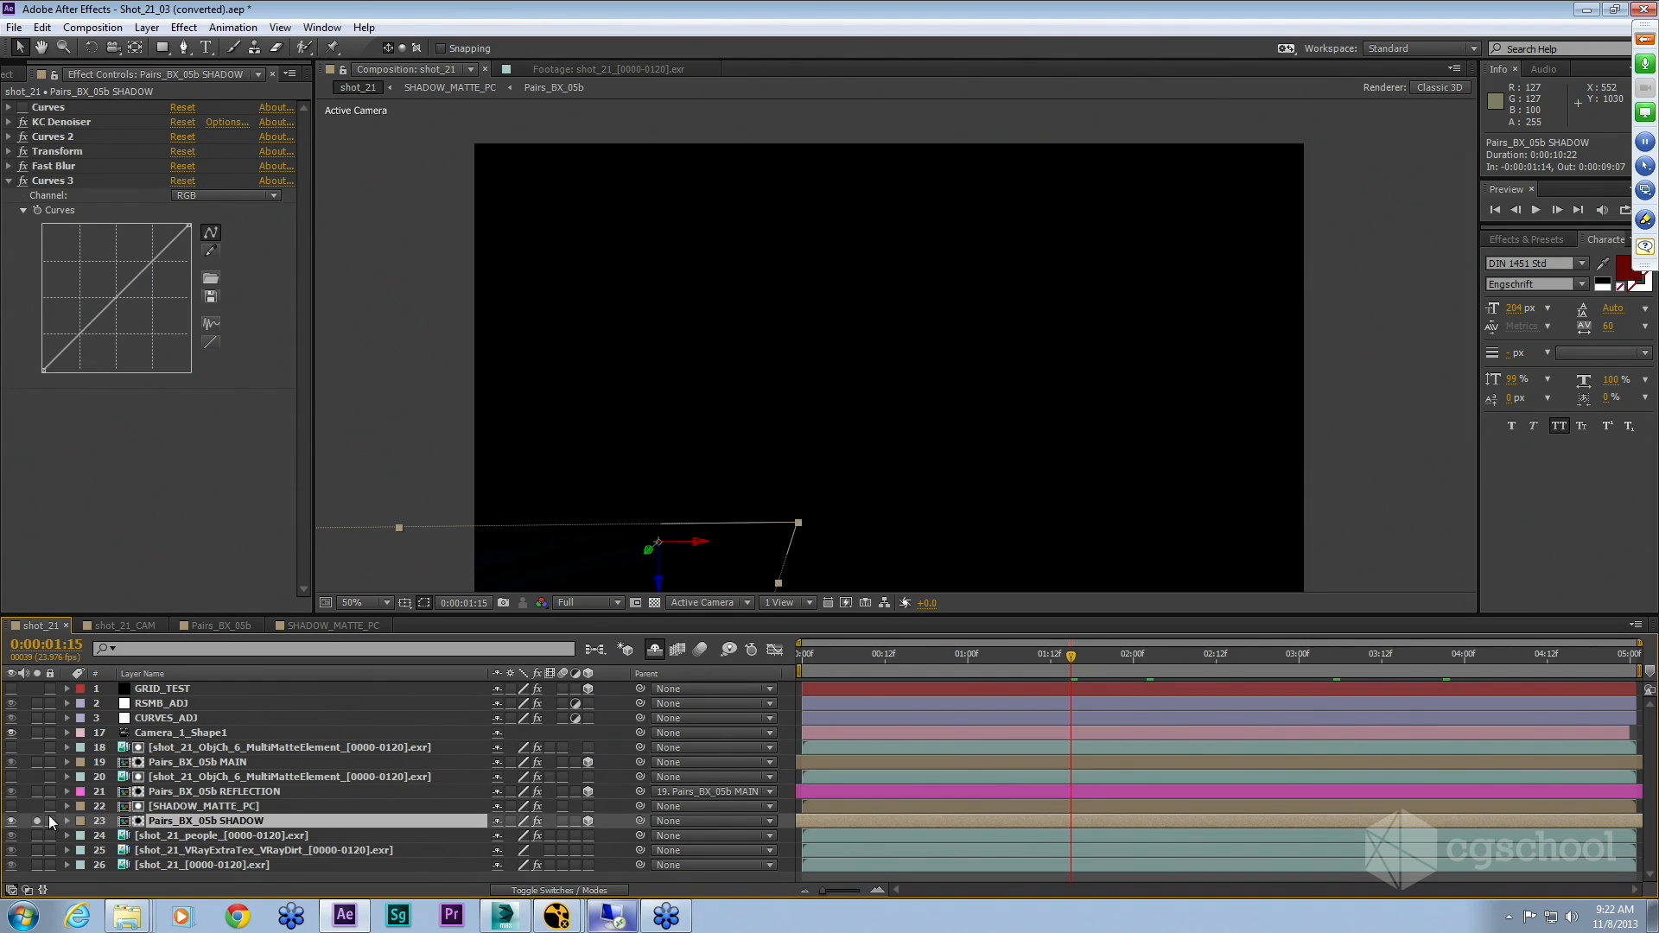
click(654, 603)
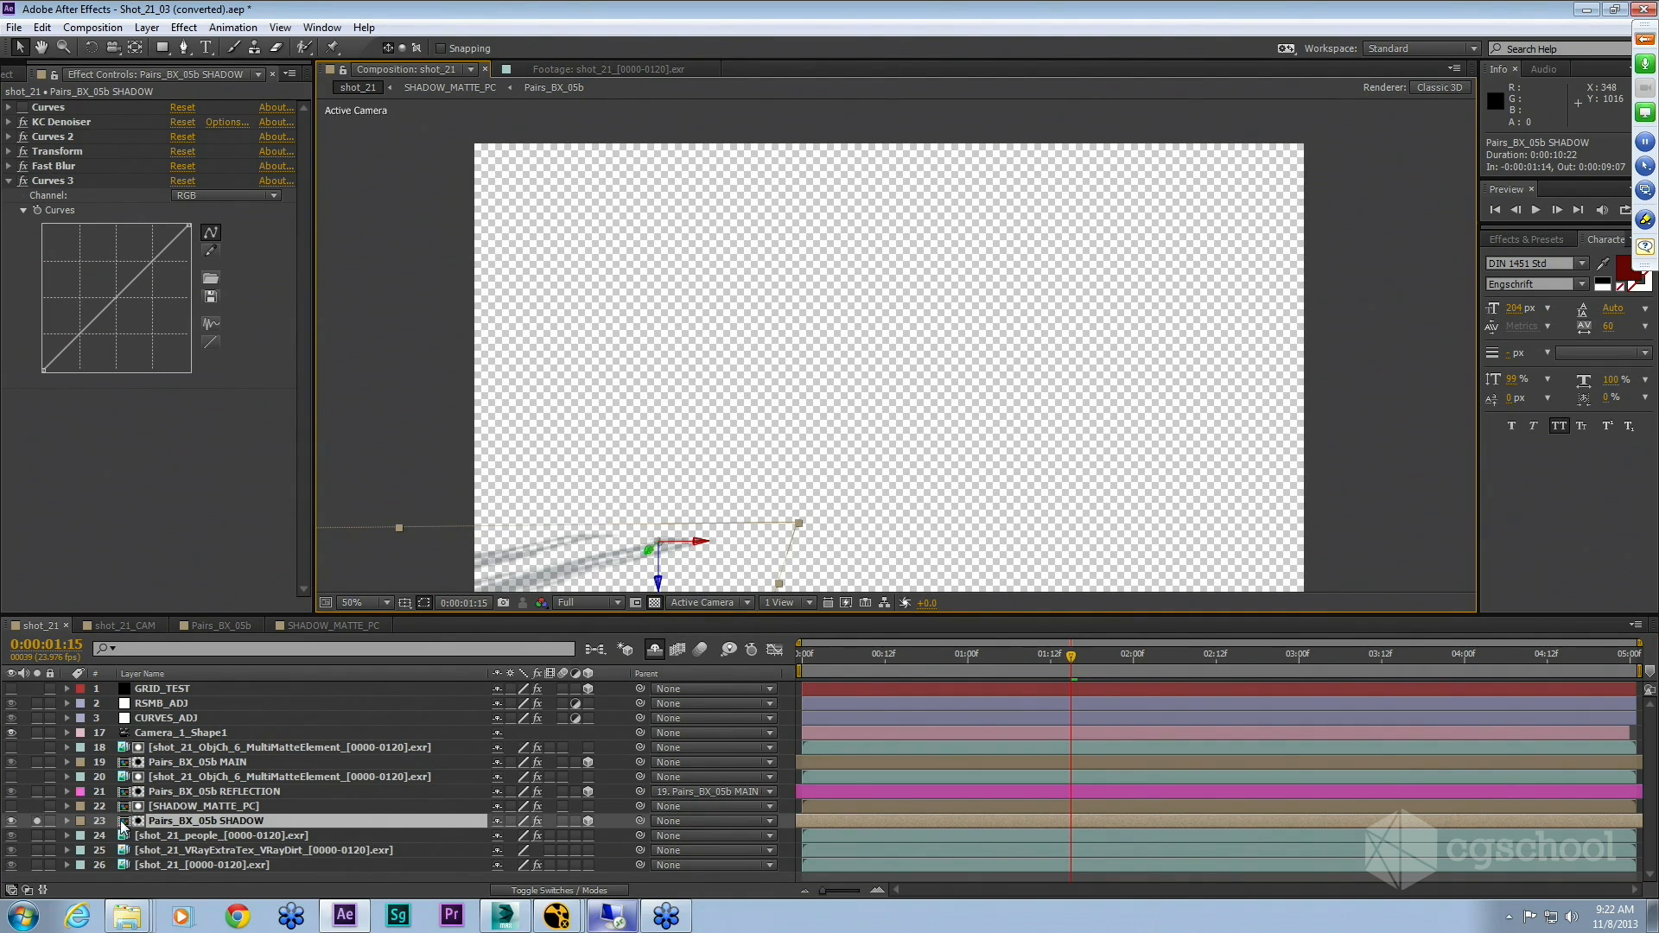
click(37, 820)
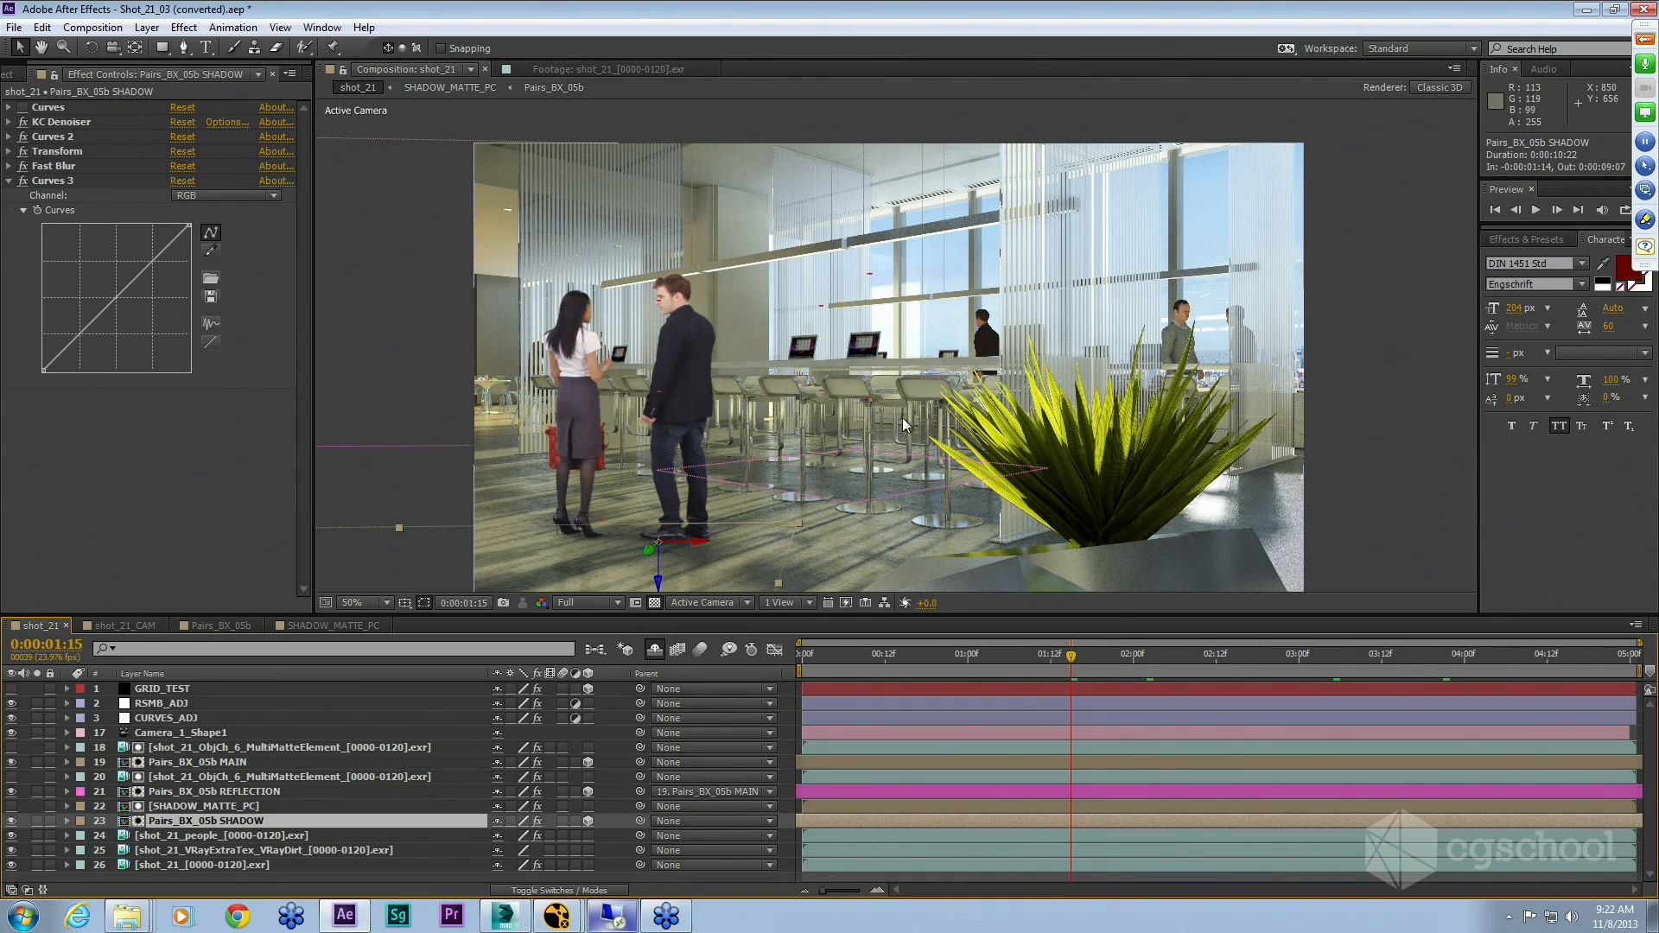
Step: Toggle the SHADOW layer's visibility repeatedly to compare the composite with and without the shadow
click(10, 821)
click(11, 822)
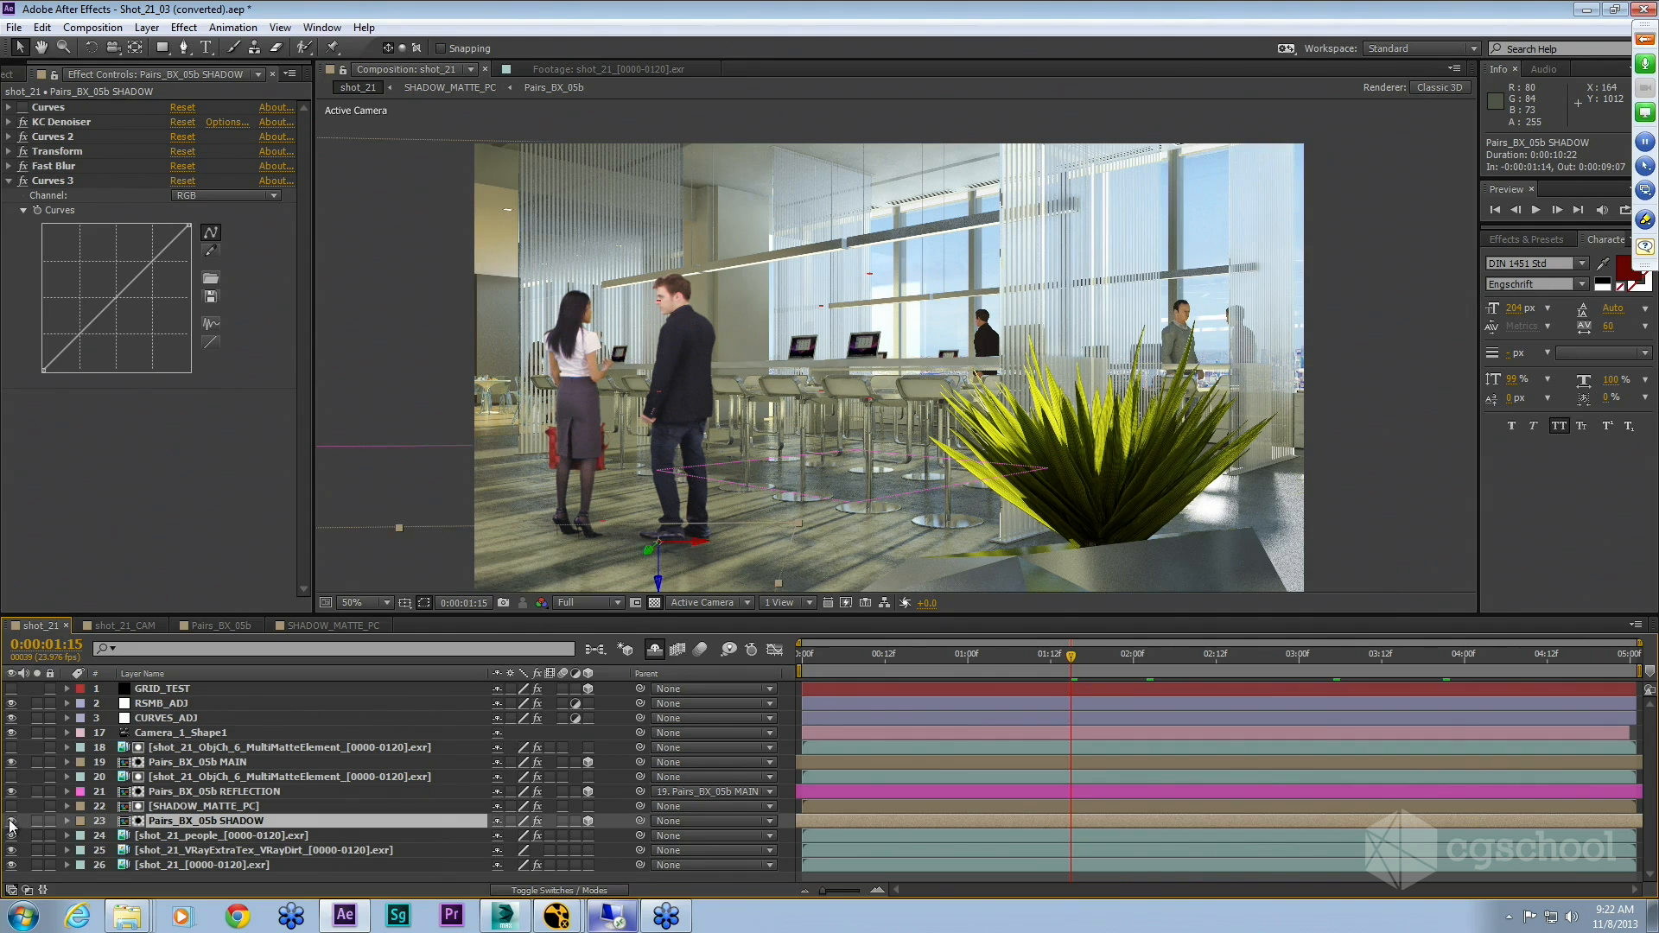
click(11, 822)
click(10, 822)
click(10, 822)
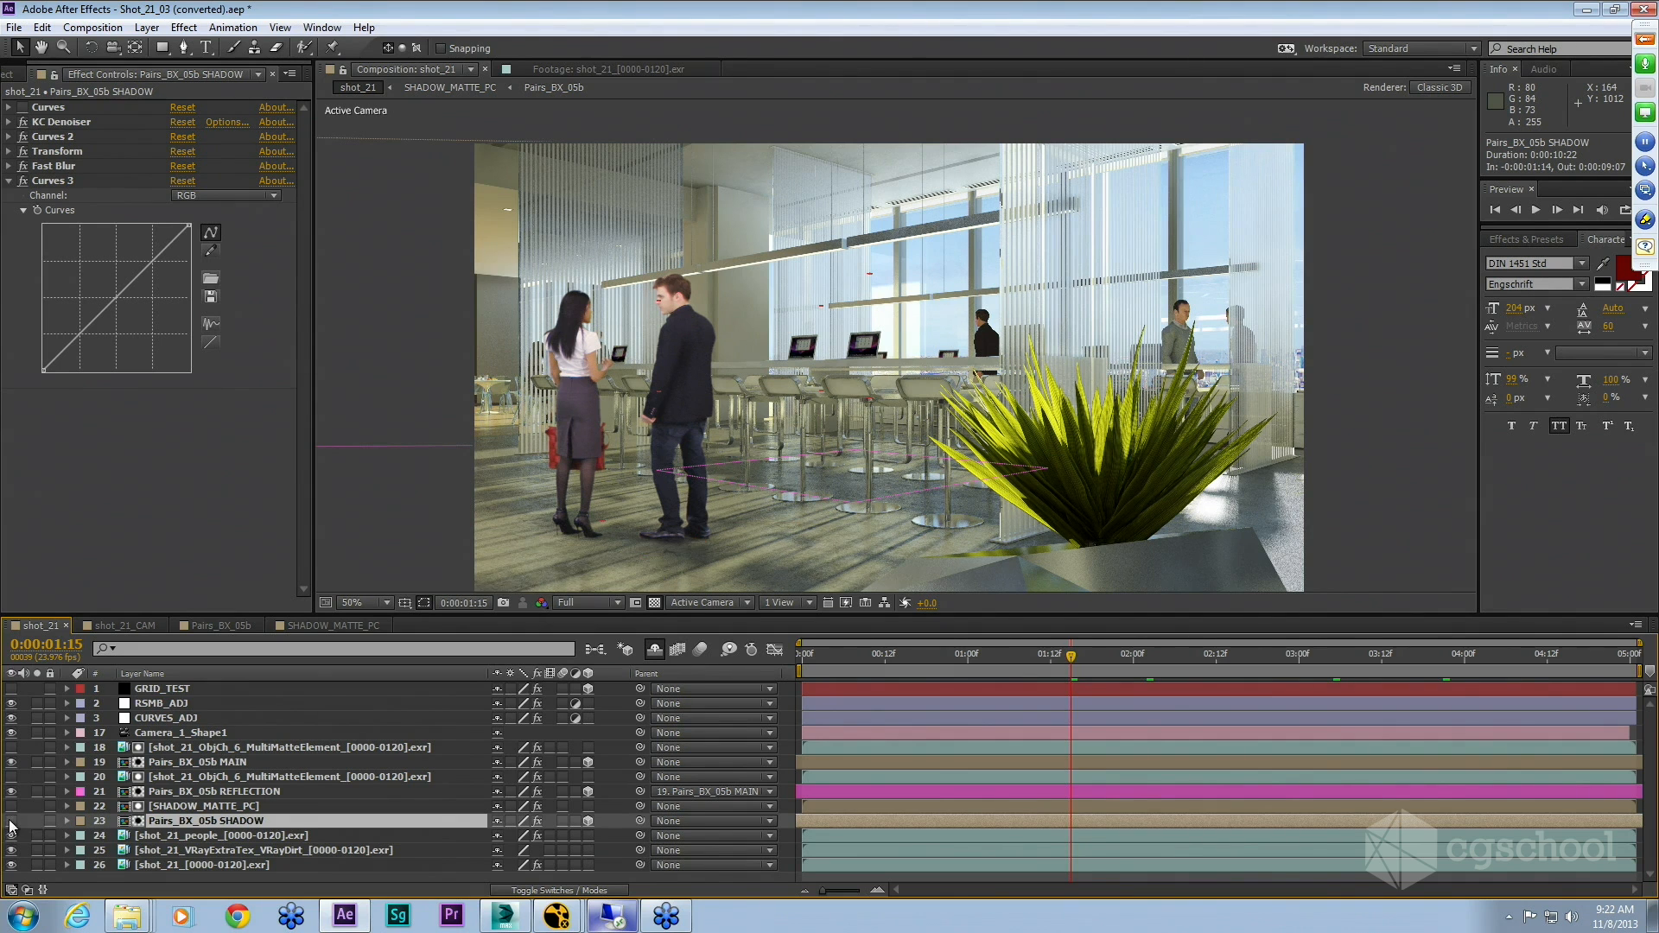
click(10, 822)
click(11, 821)
click(10, 822)
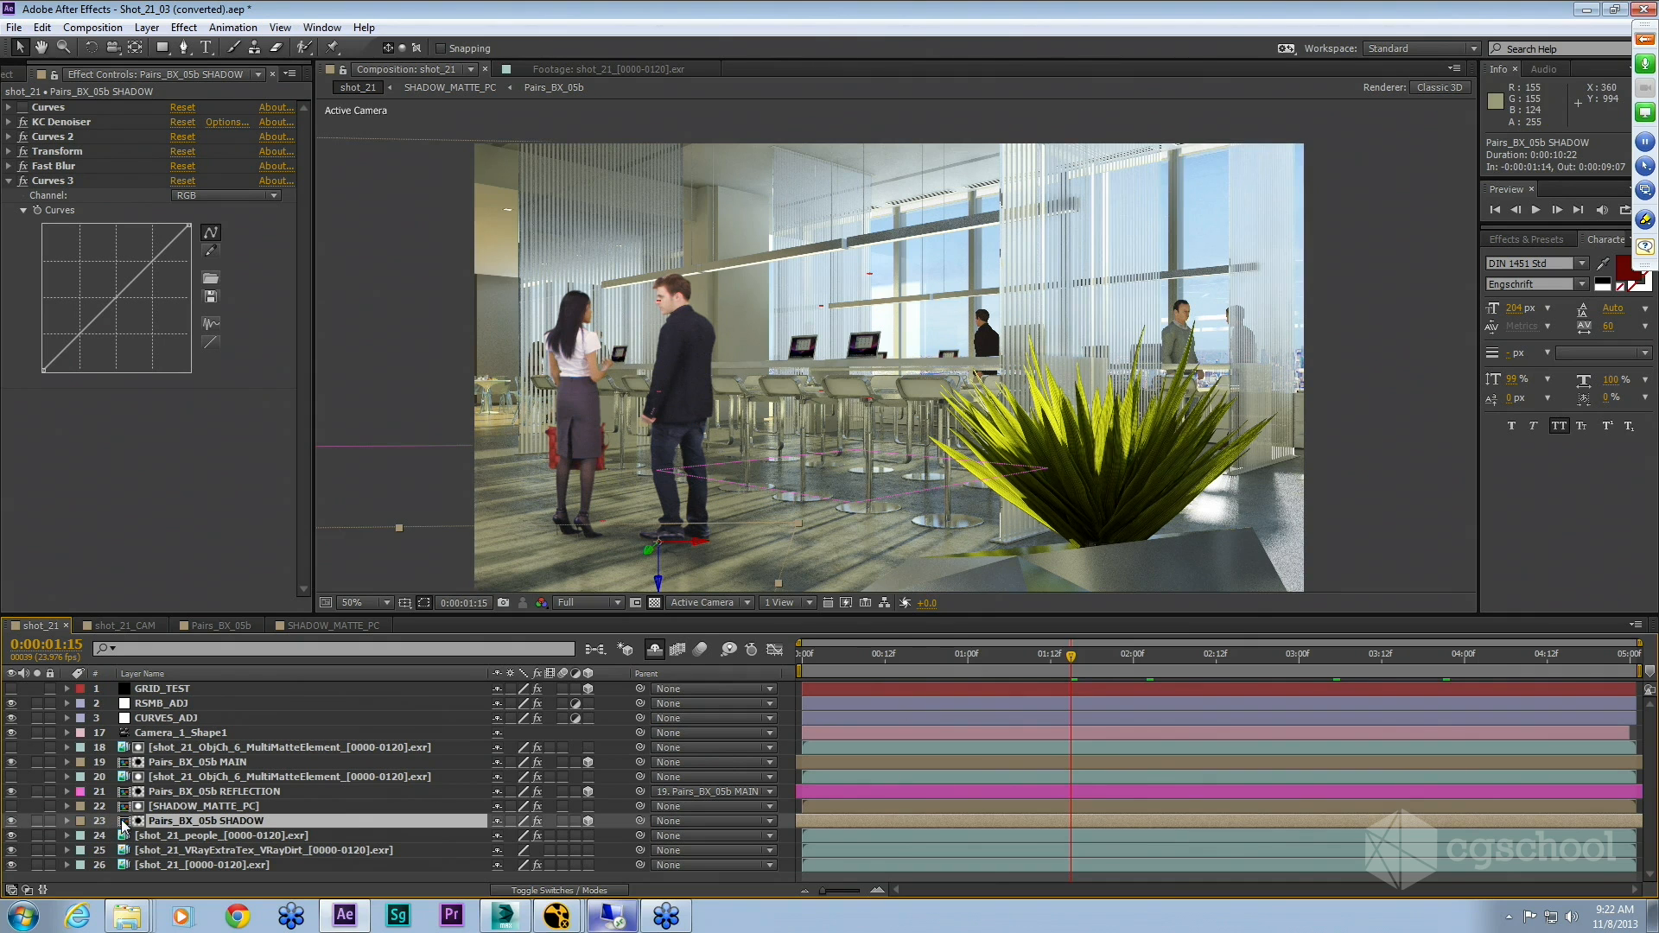
Step: Inspect the SHADOW_MATTE_PC layer's effects, open that precomp, and select its shot_21_[0000-0120].exr layer to view its effects
click(238, 808)
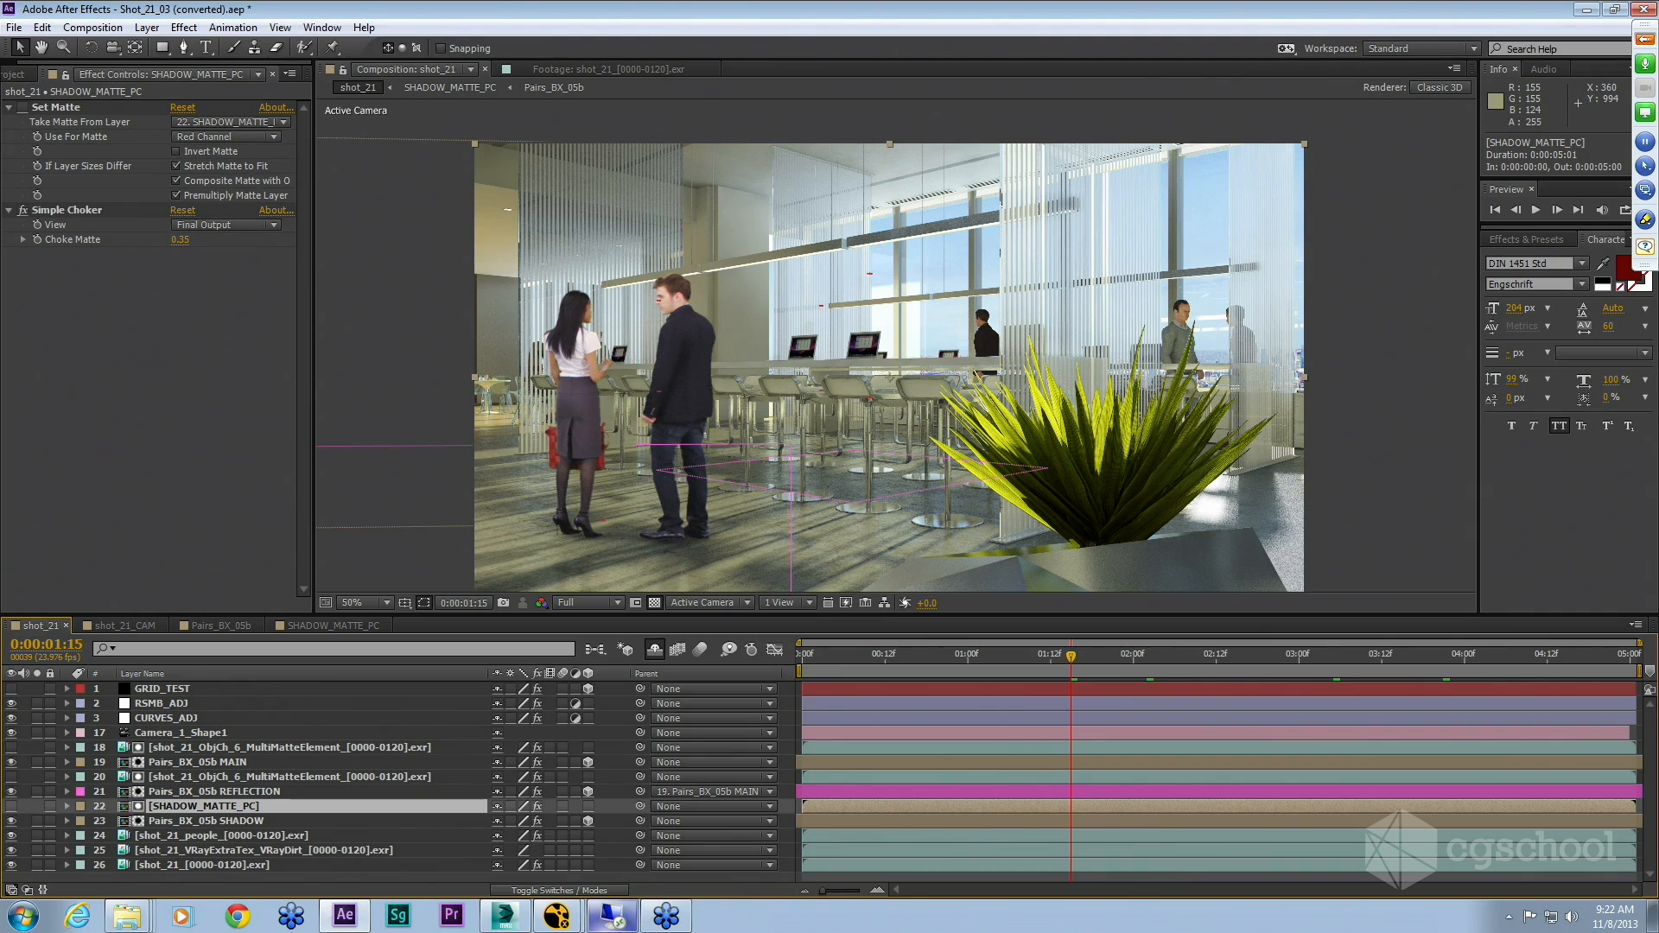
double_click(126, 809)
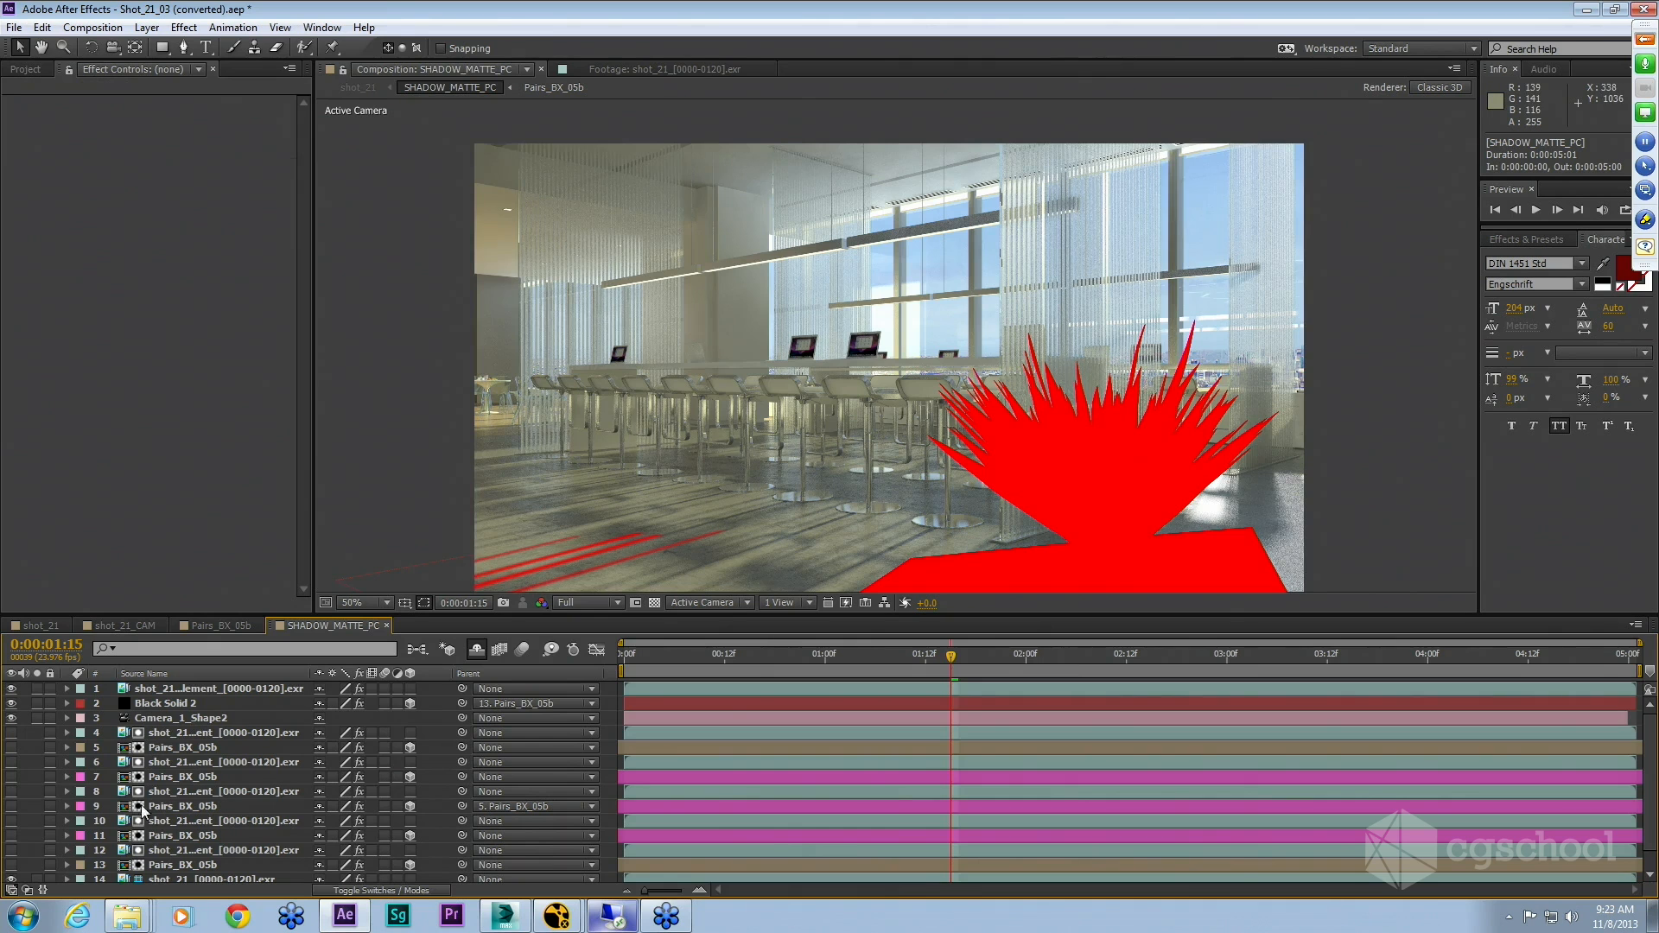
scroll(232, 860, down, 1)
click(231, 862)
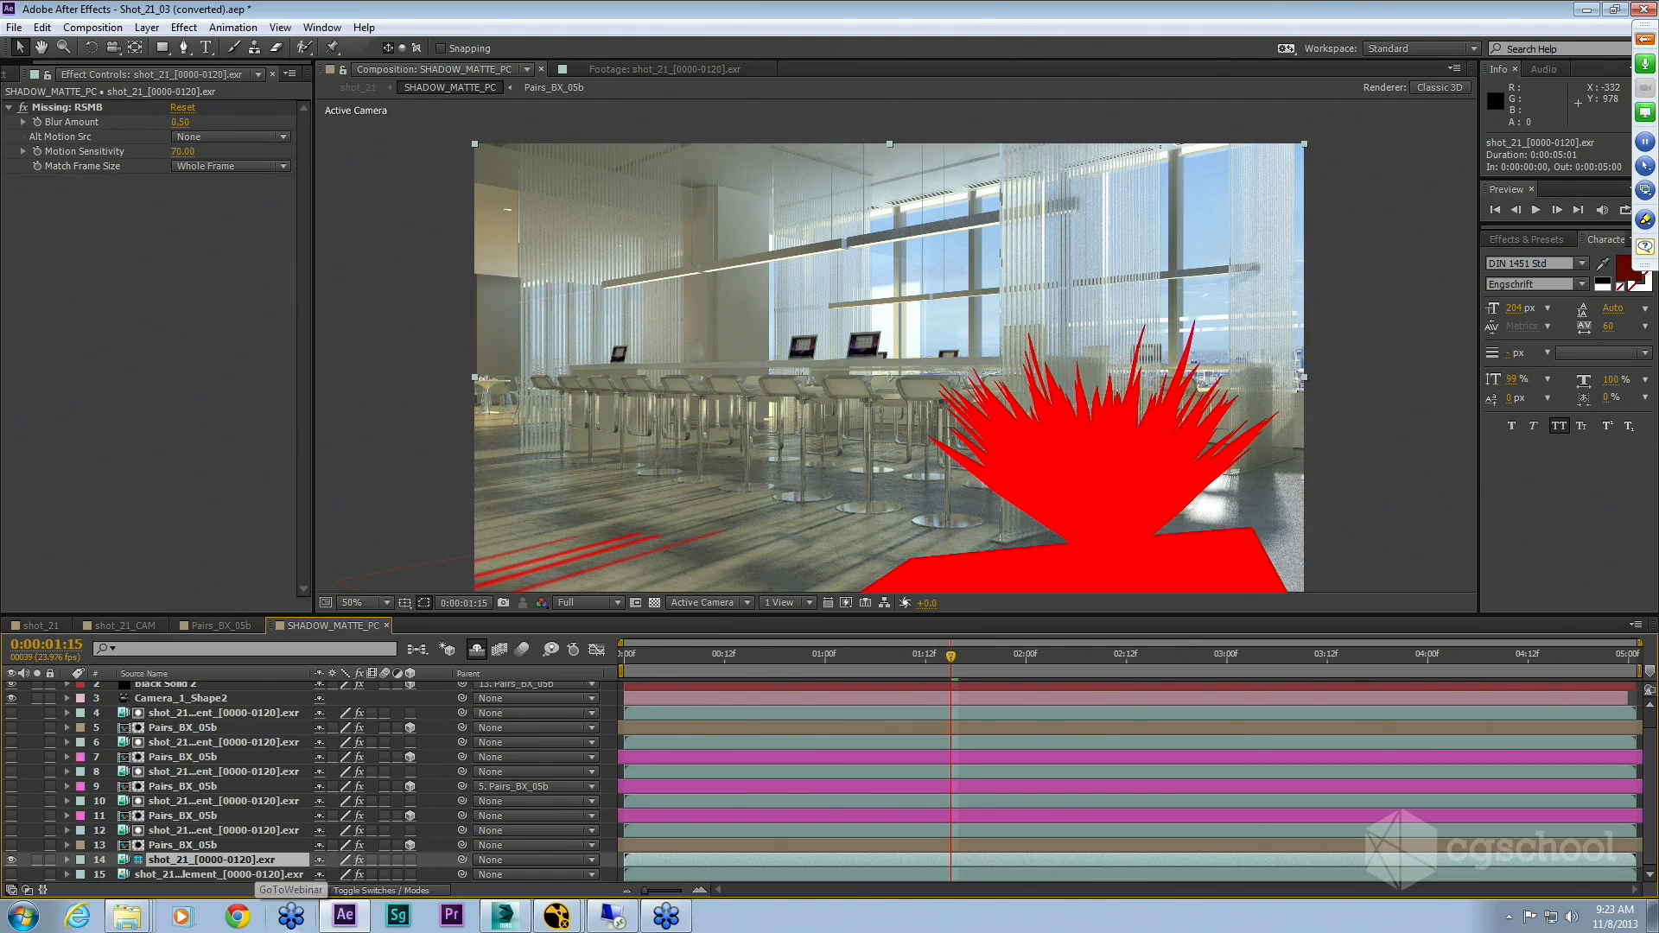
Step: Toggle the shot_21_[0000-0120].exr layer's visibility in the SHADOW_MATTE_PC precomp, then return to the shot_21 composition
click(11, 860)
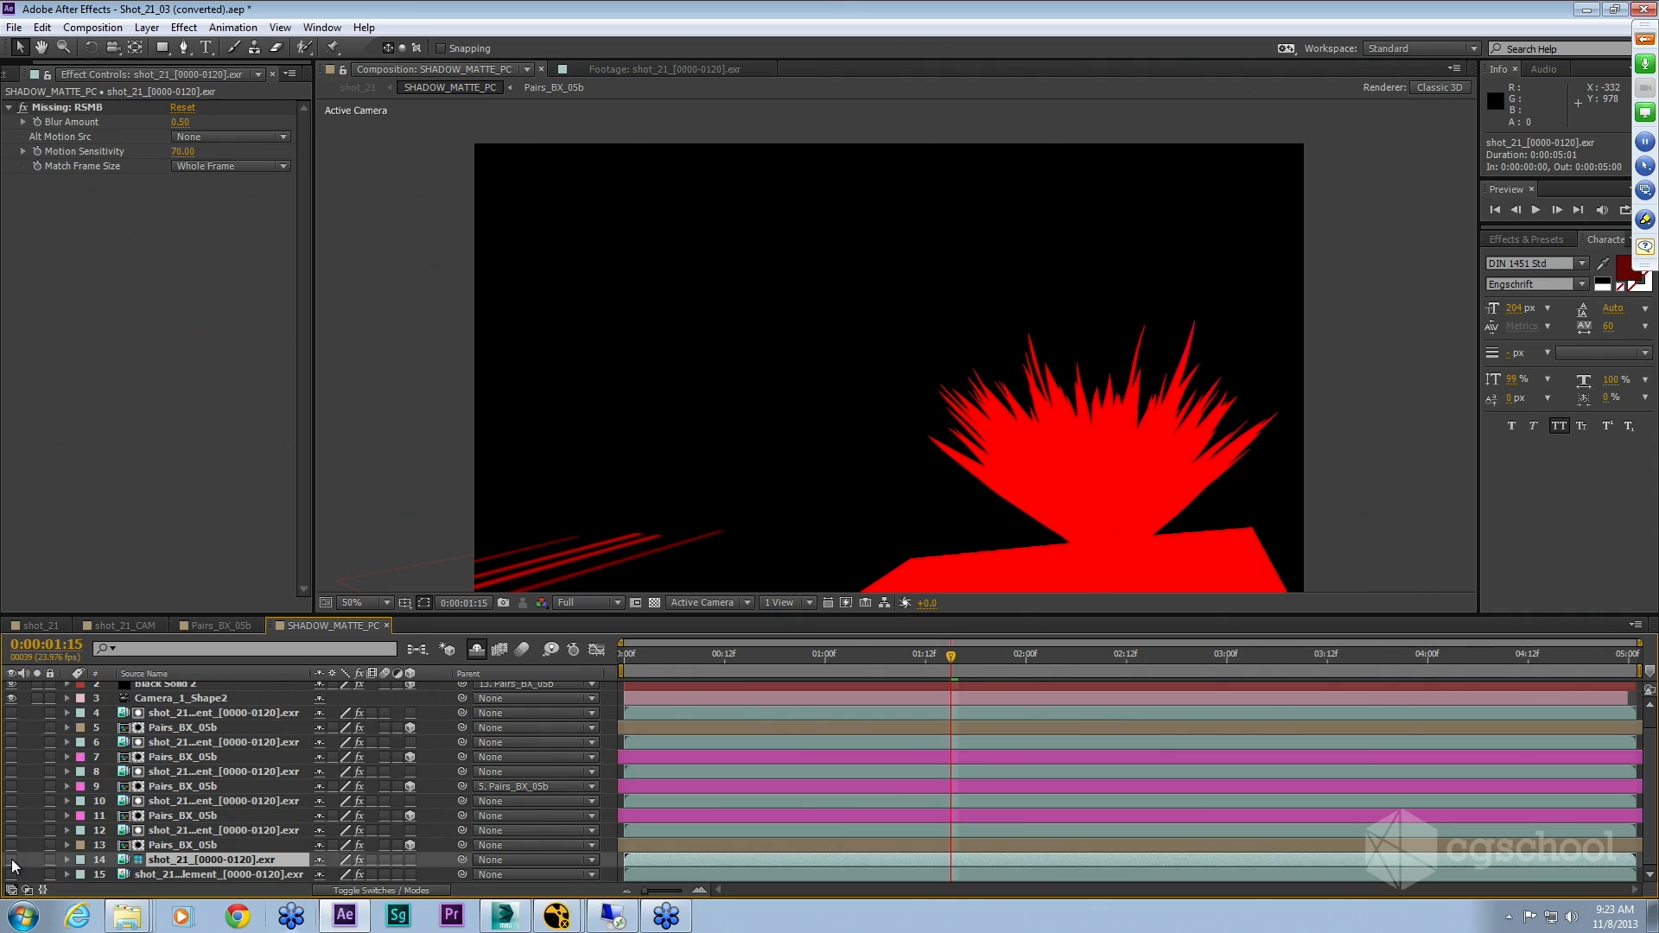
click(11, 860)
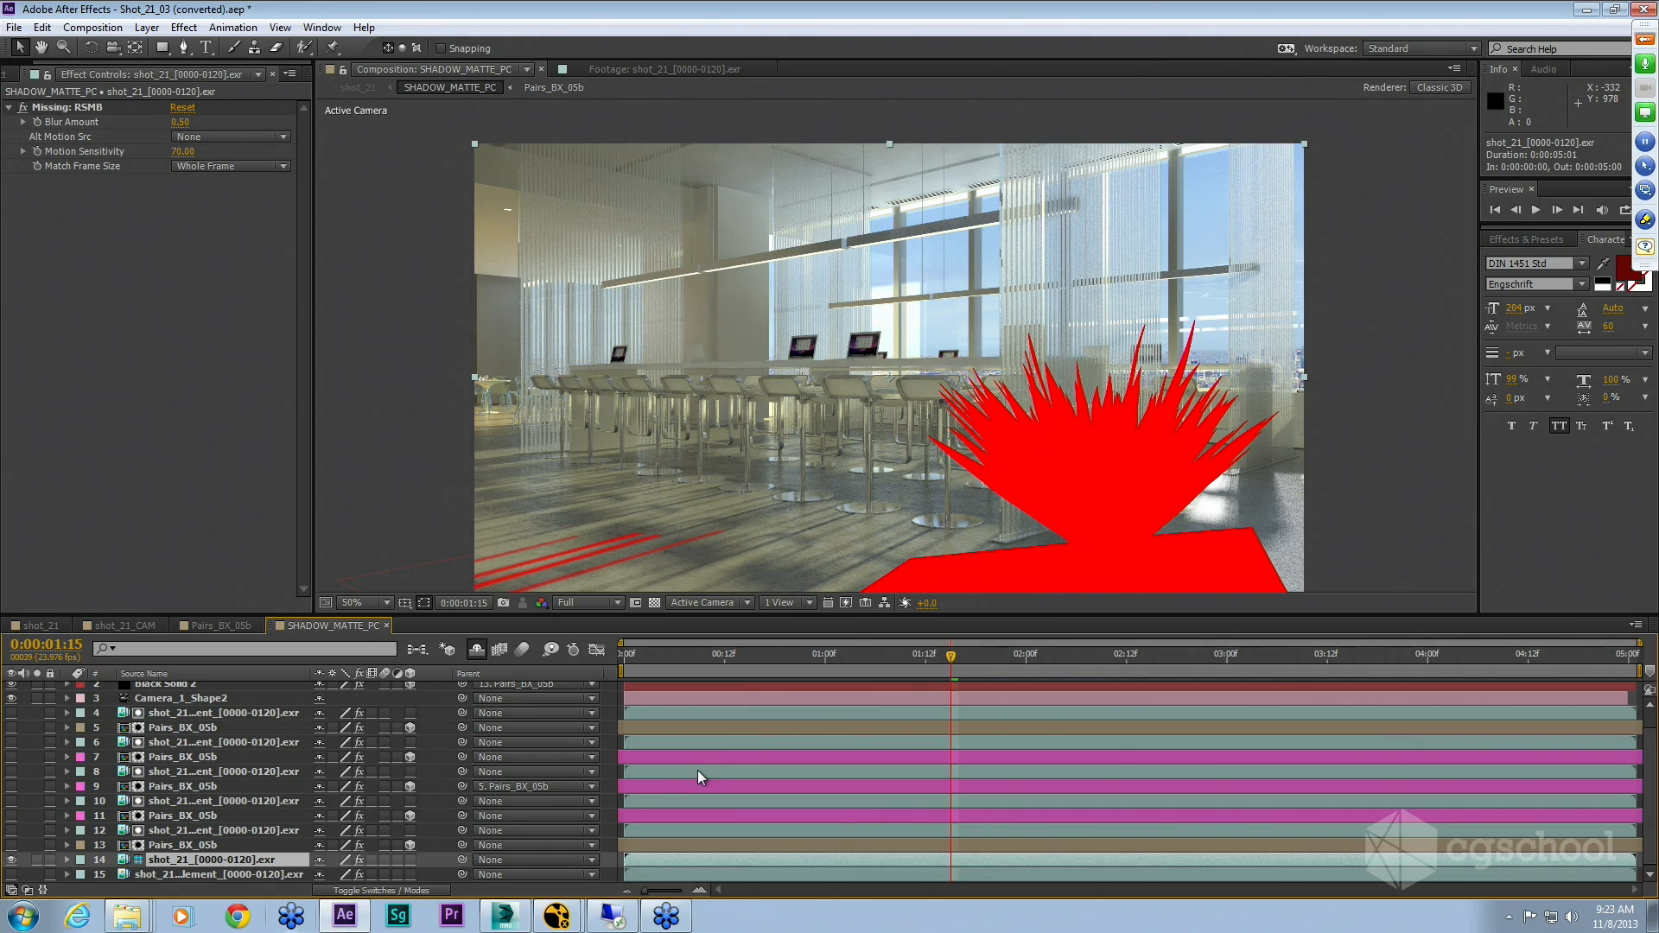
key(shift)
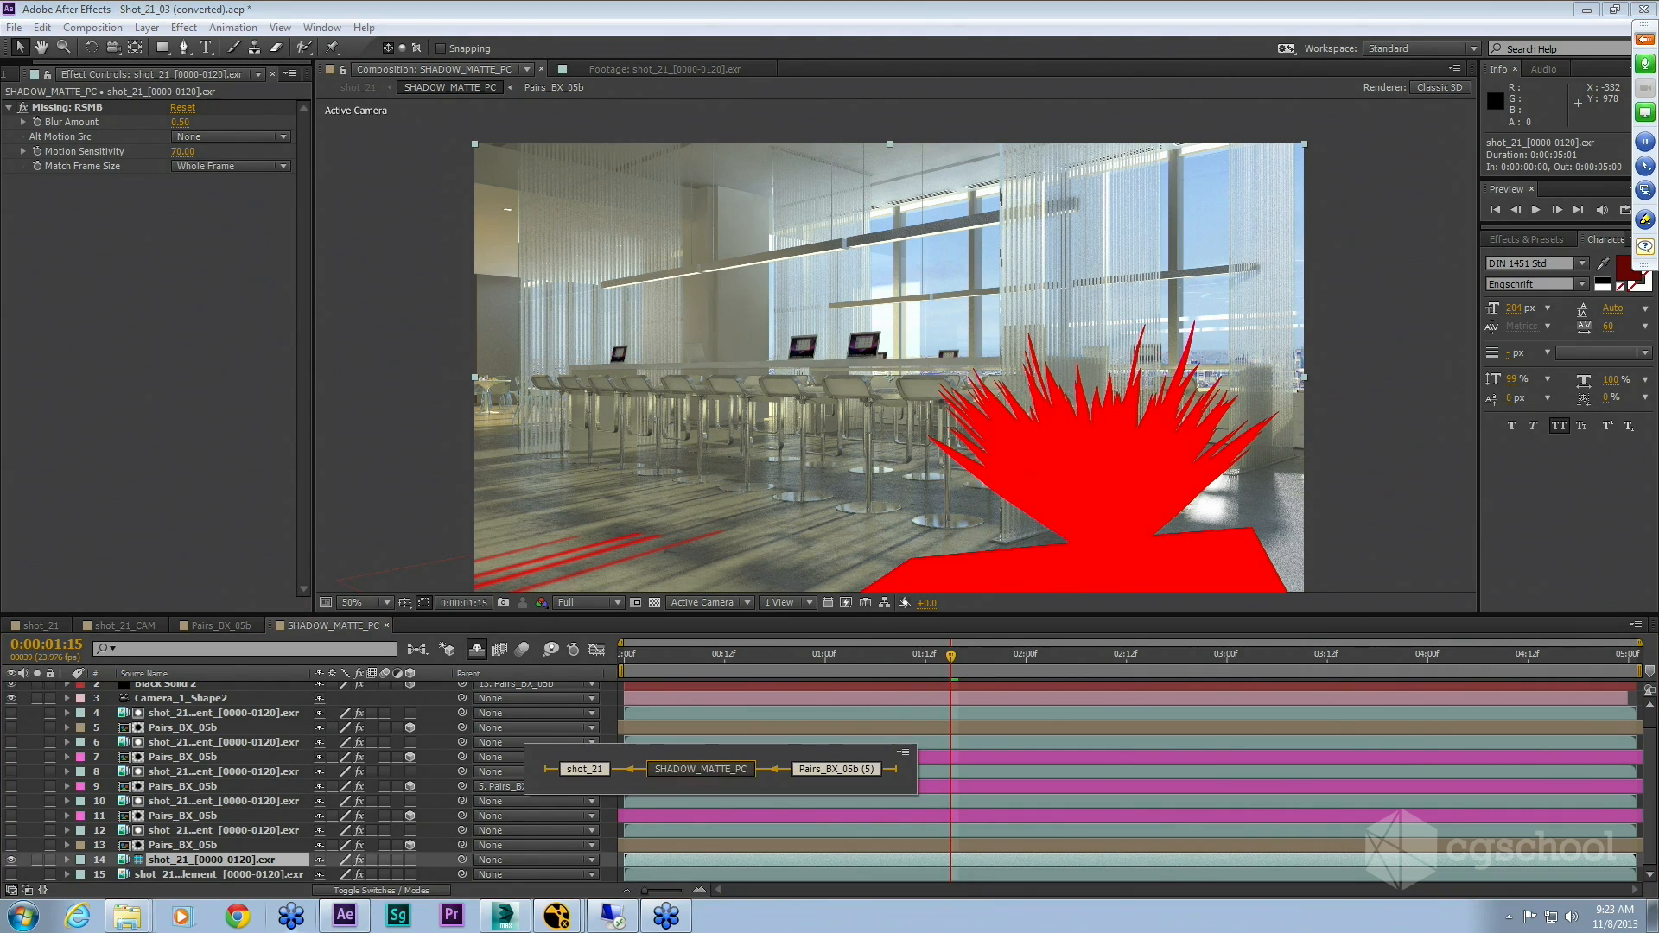
click(584, 769)
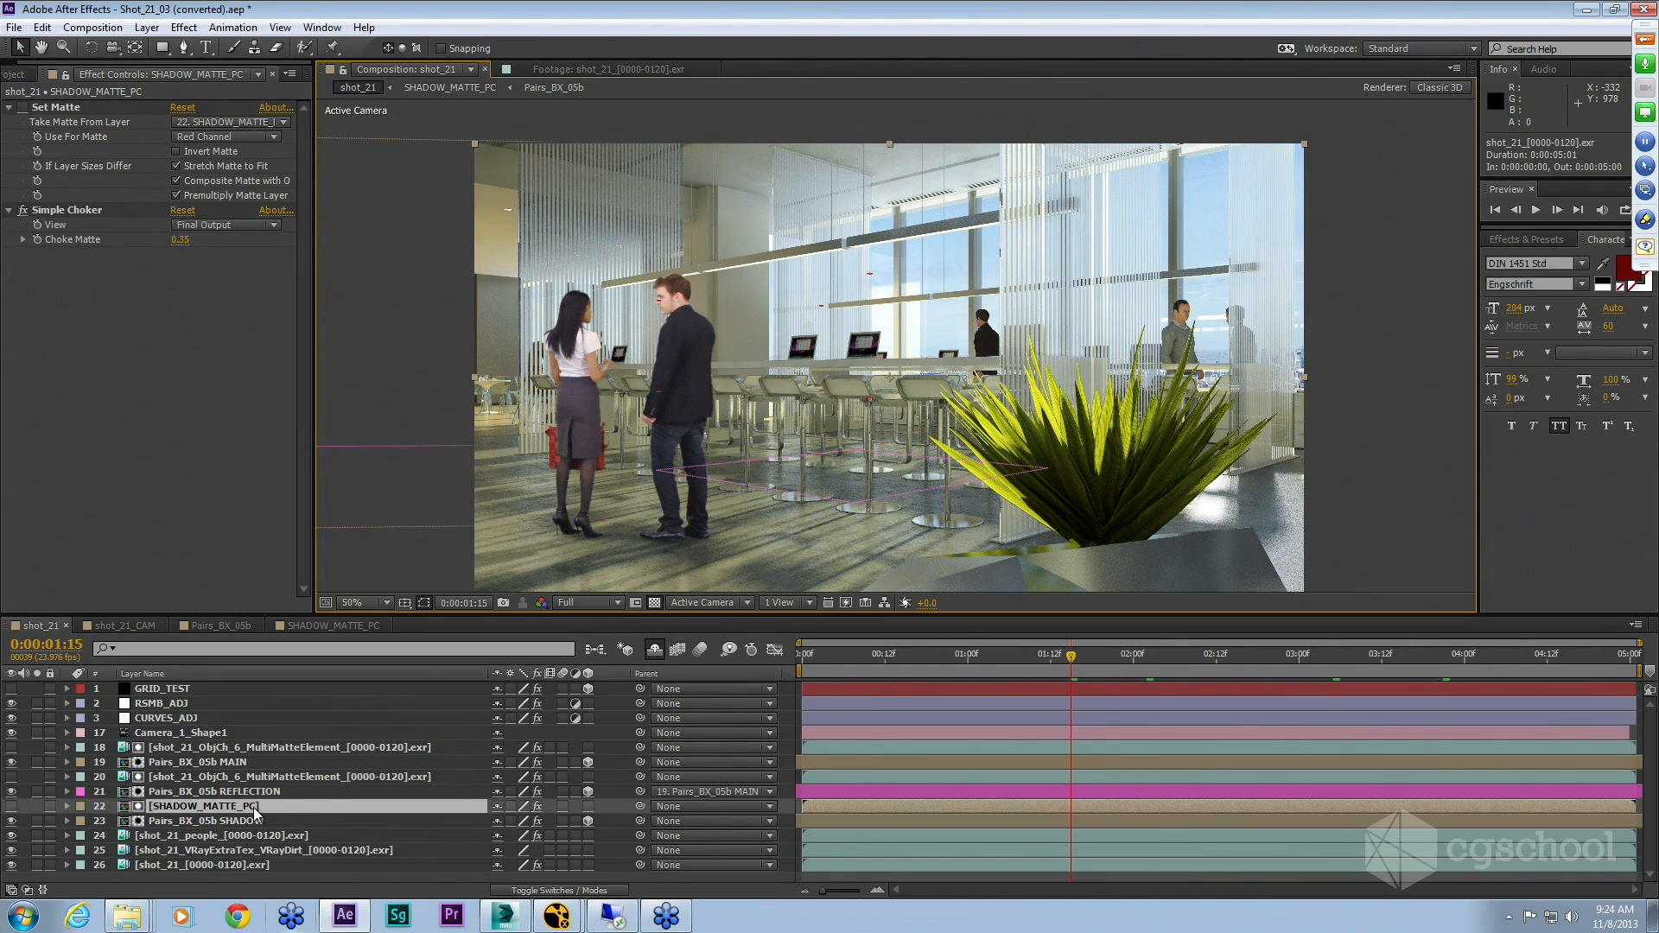
Step: Switch to Windows Explorer, browse to the 1CMP folder under Day3_1_Case_Study_4_GS-LiveAction and open shot_21_3.mov
key(alt+Tab)
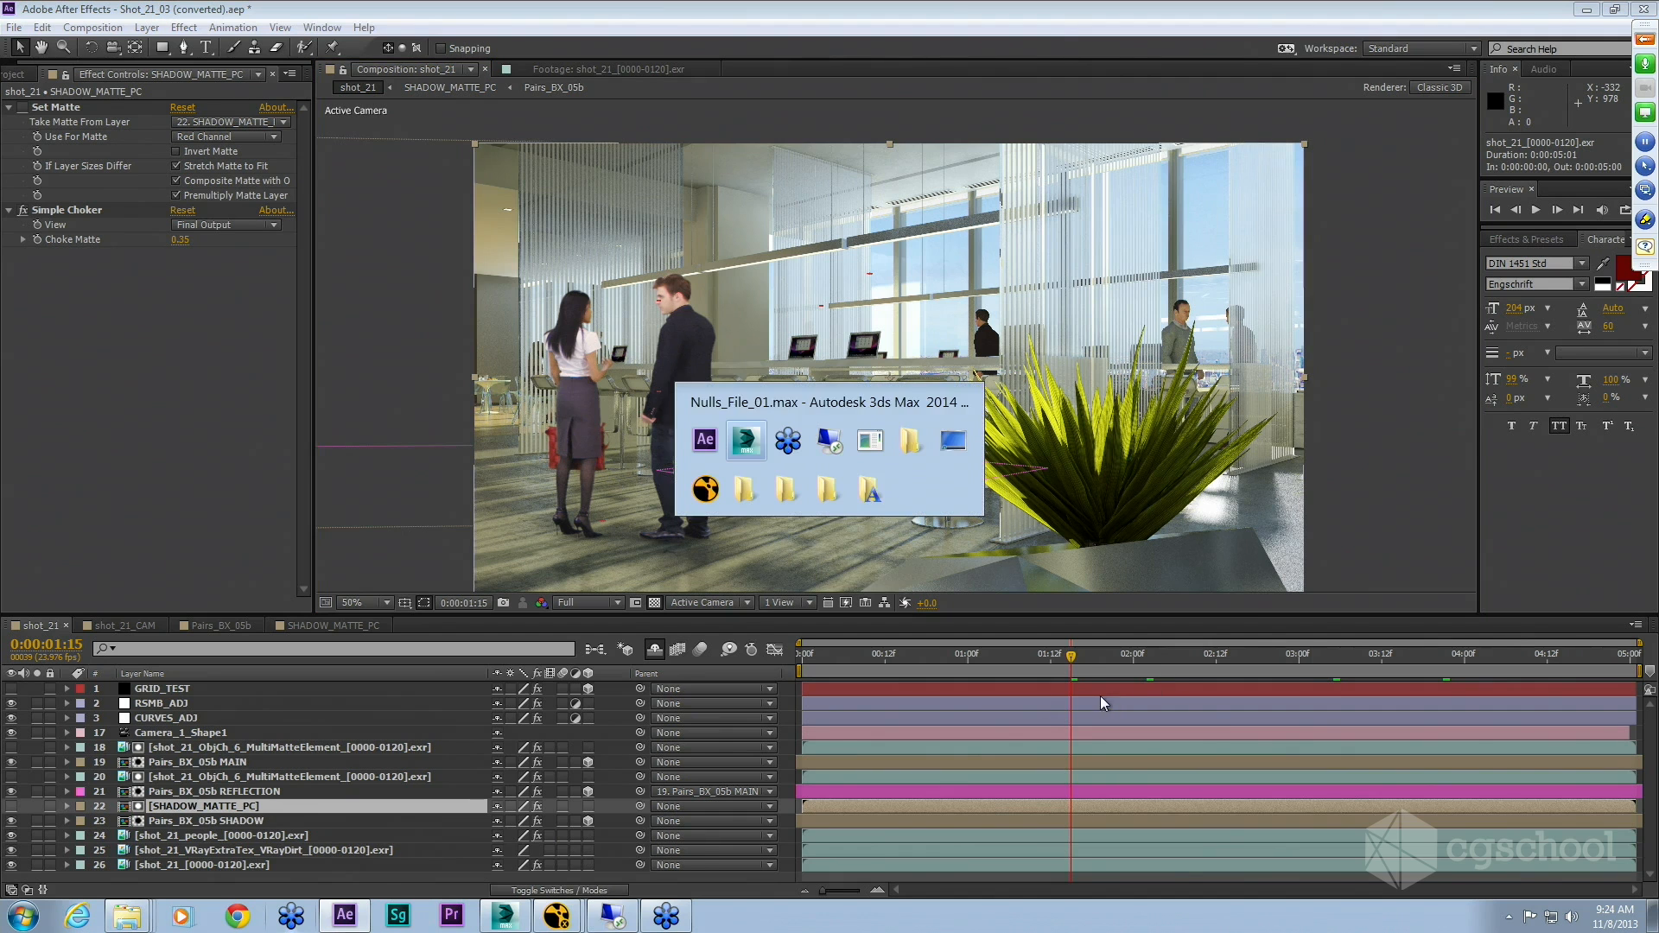
click(909, 436)
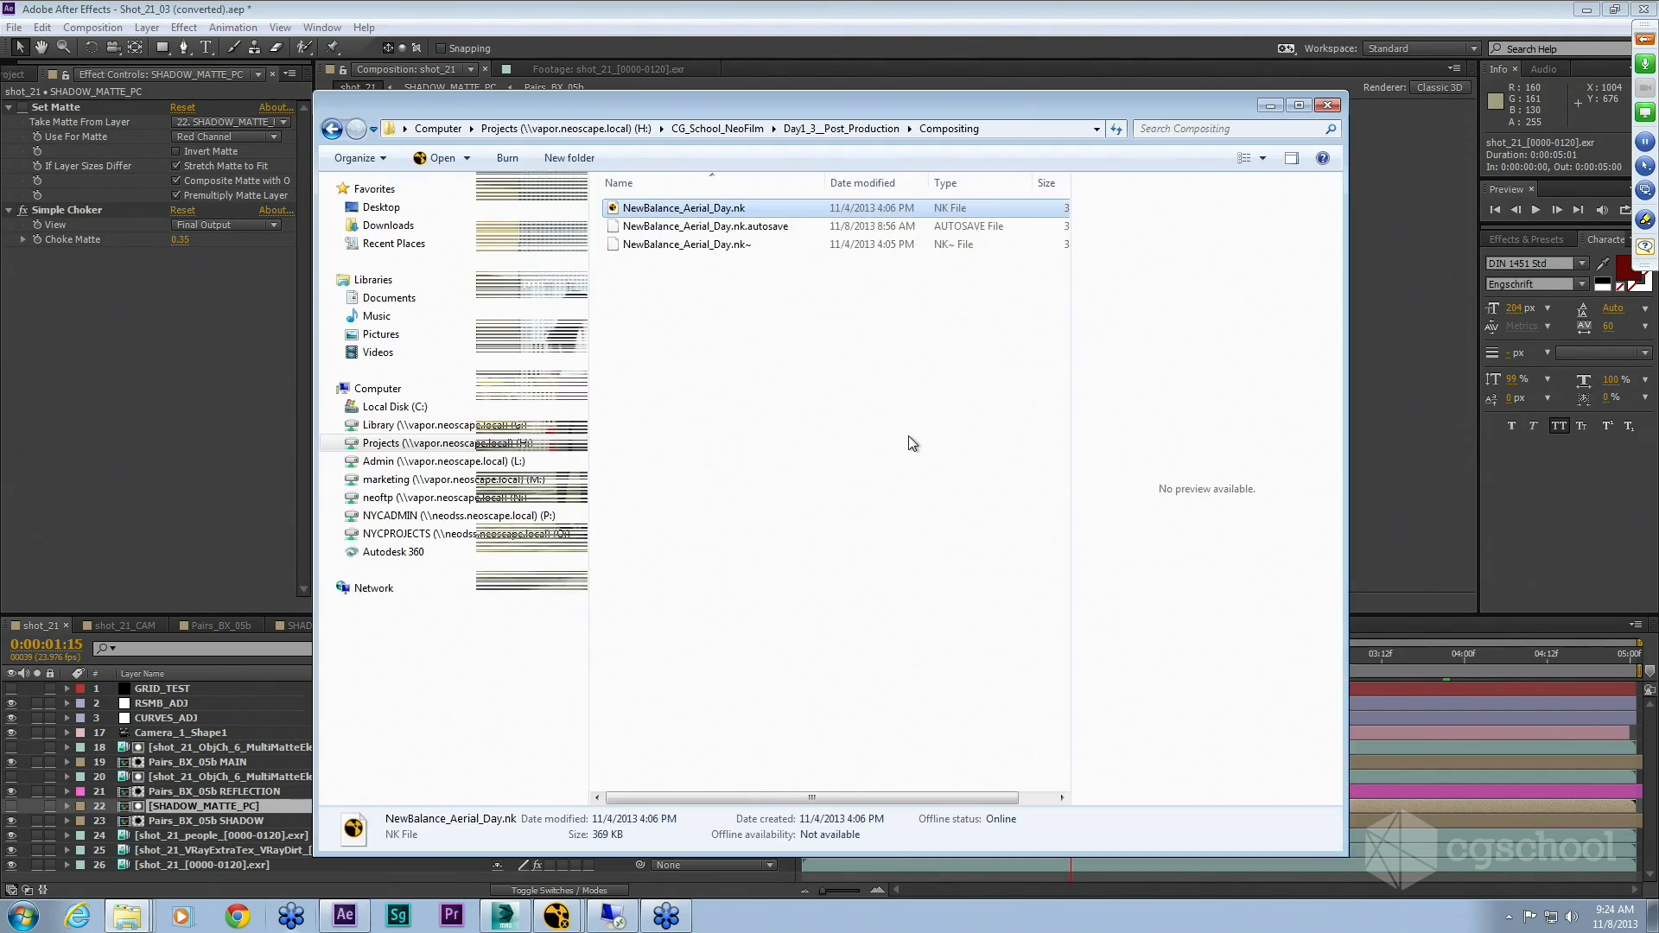
drag(687, 101, 636, 82)
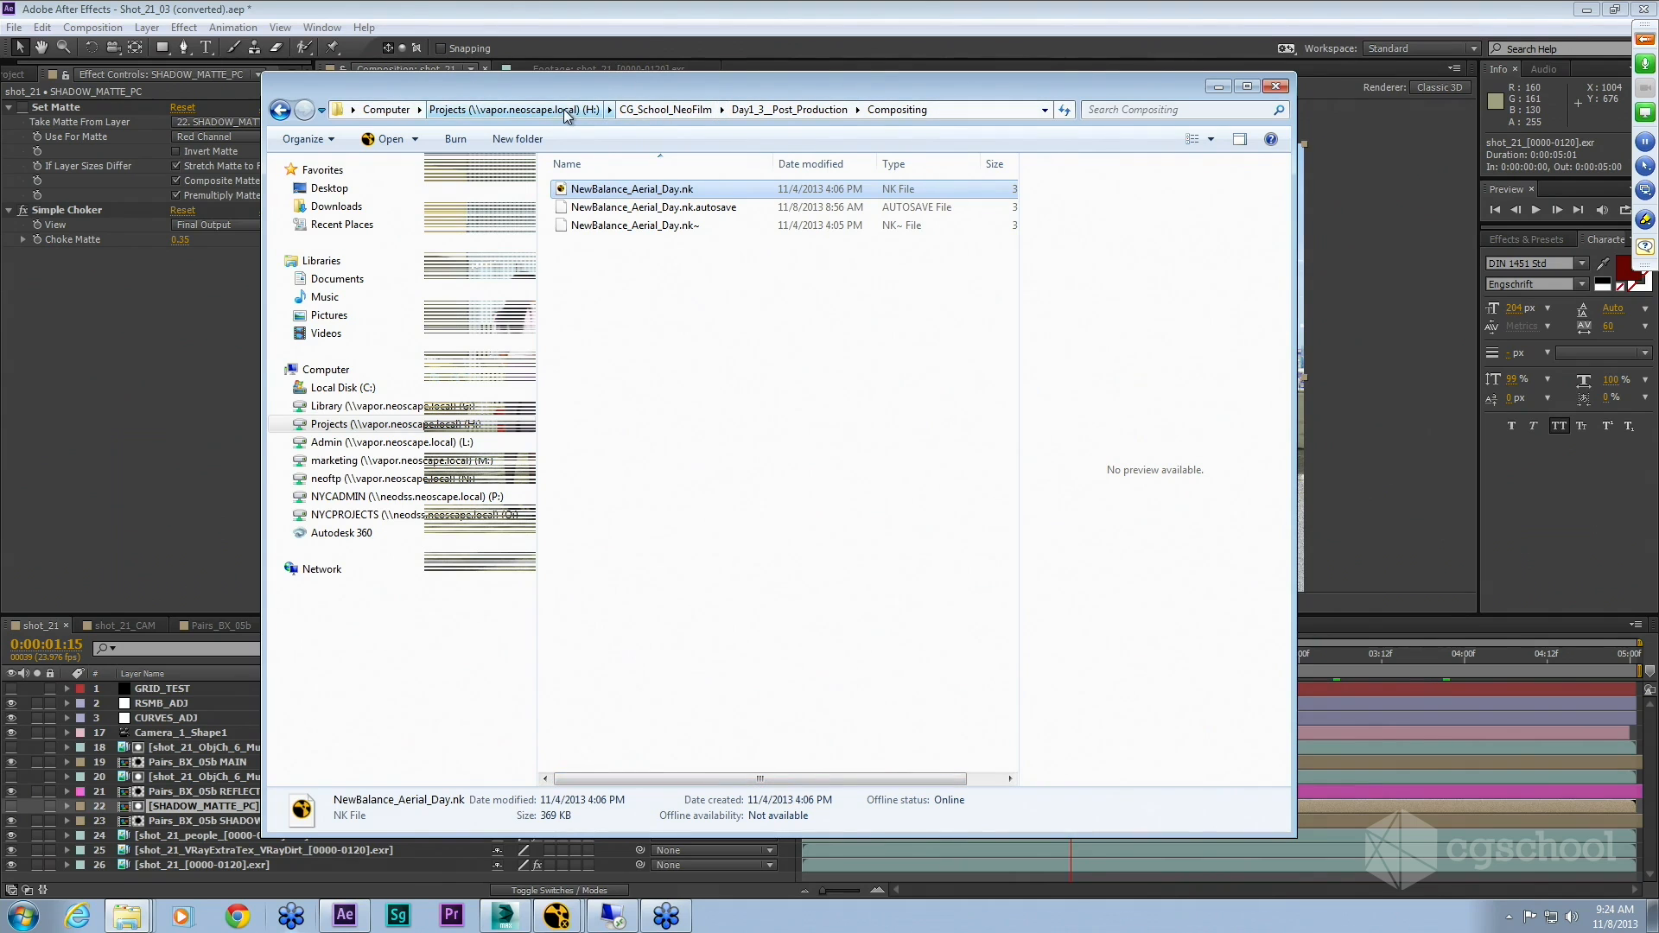
click(684, 109)
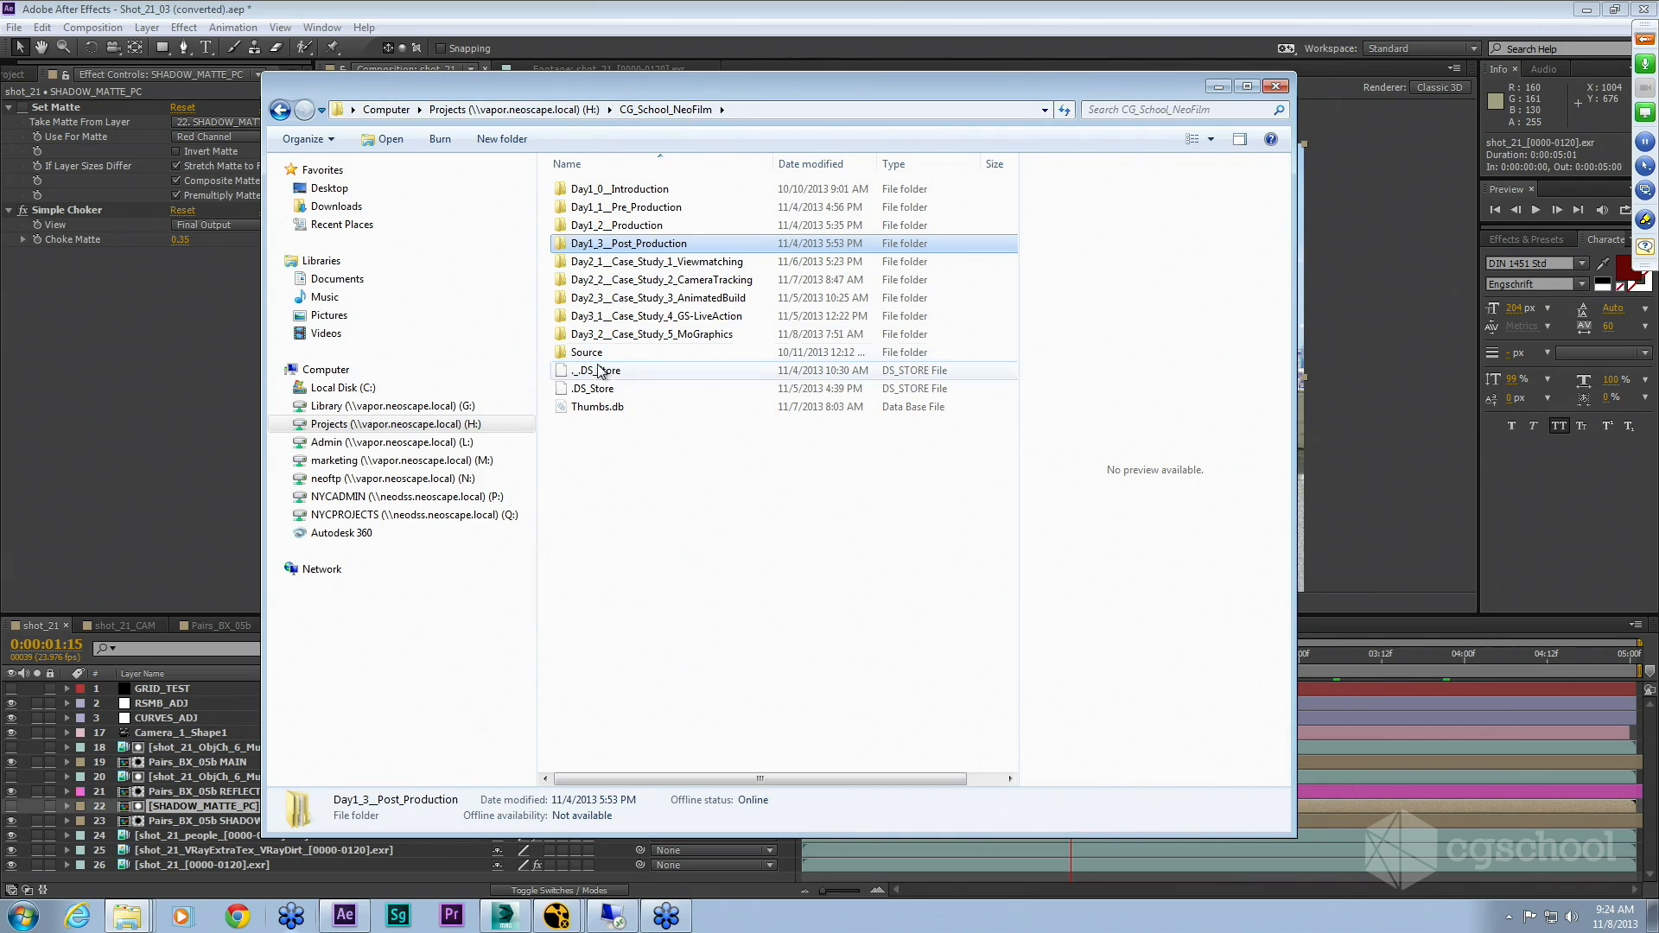
double_click(657, 318)
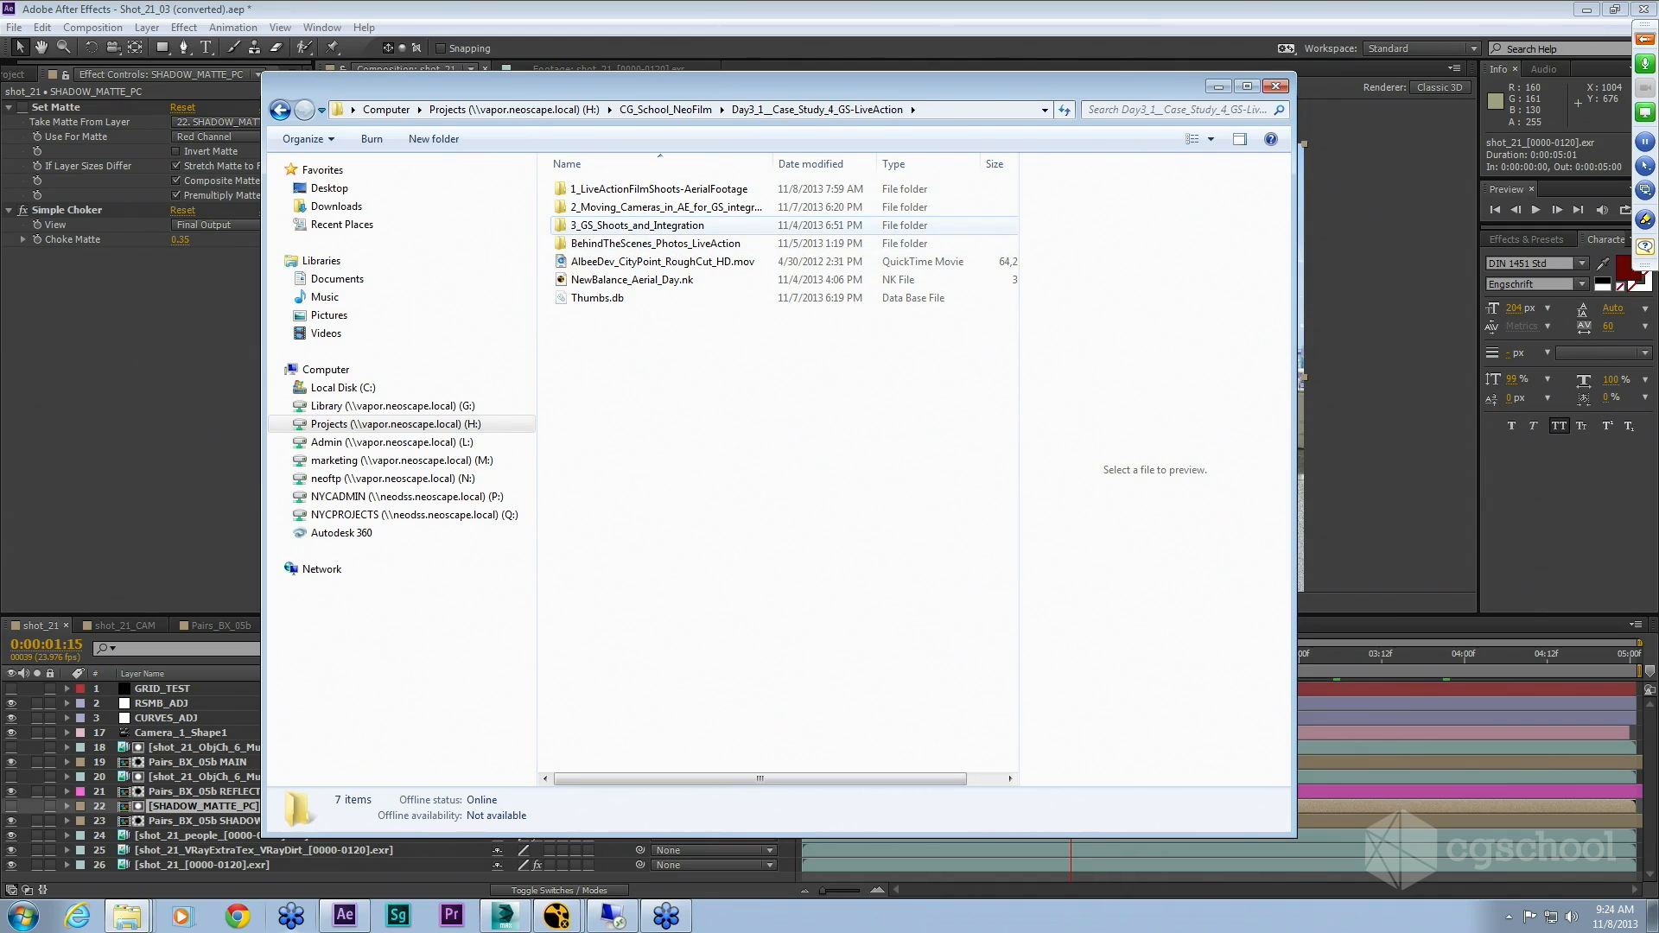
double_click(655, 208)
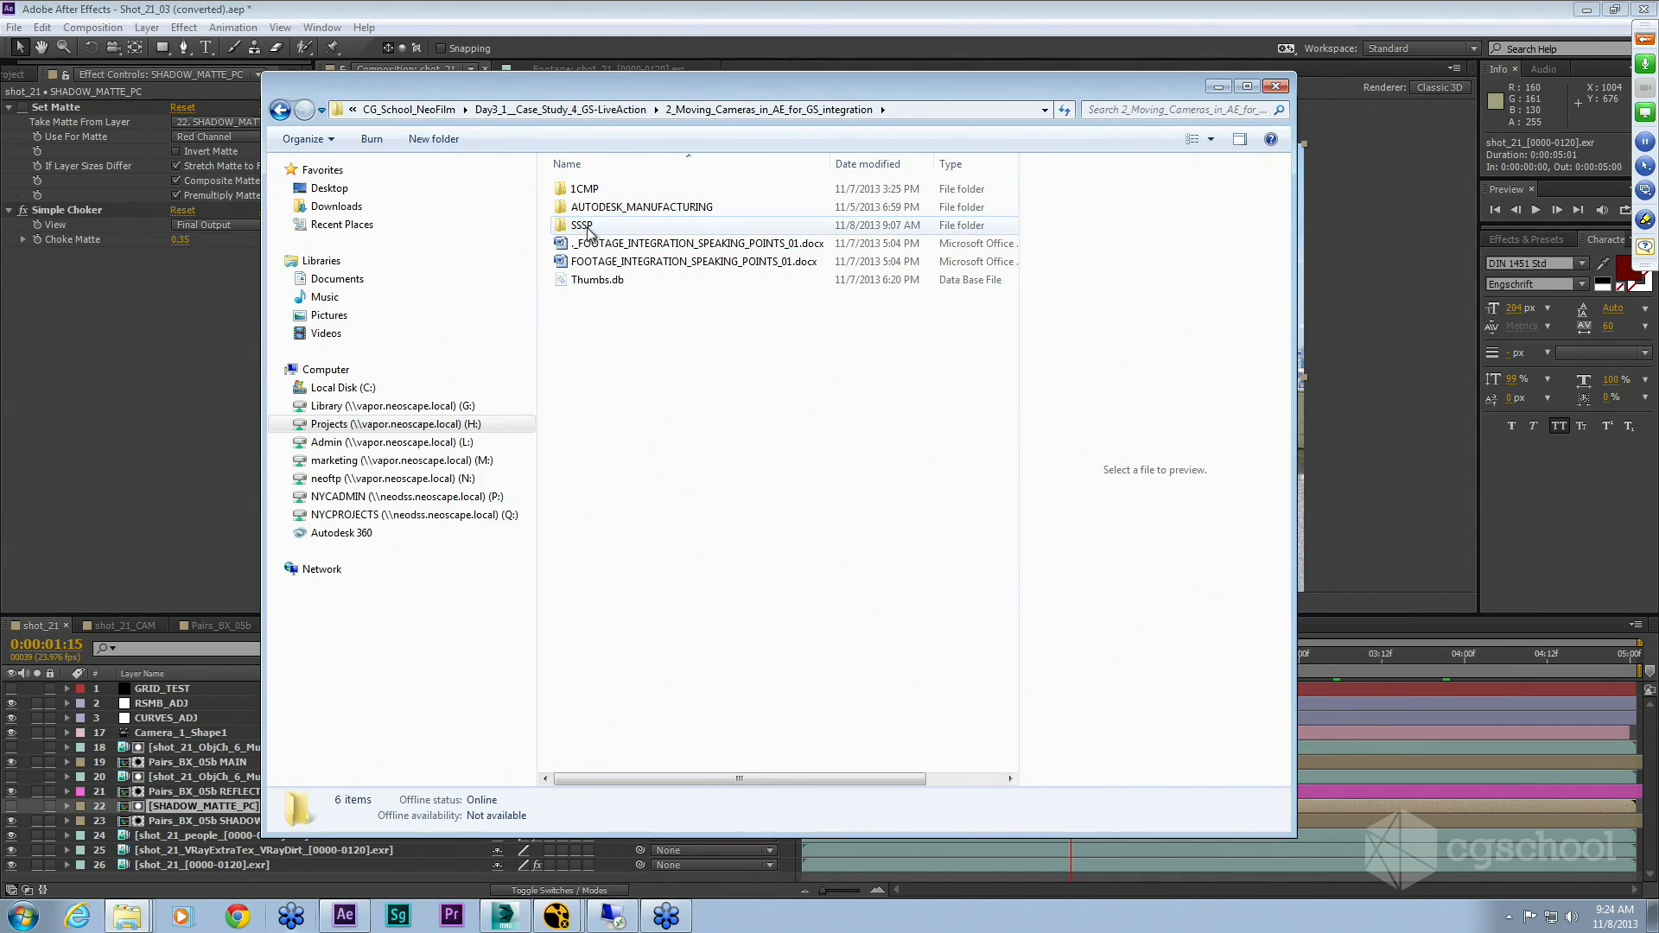
double_click(584, 189)
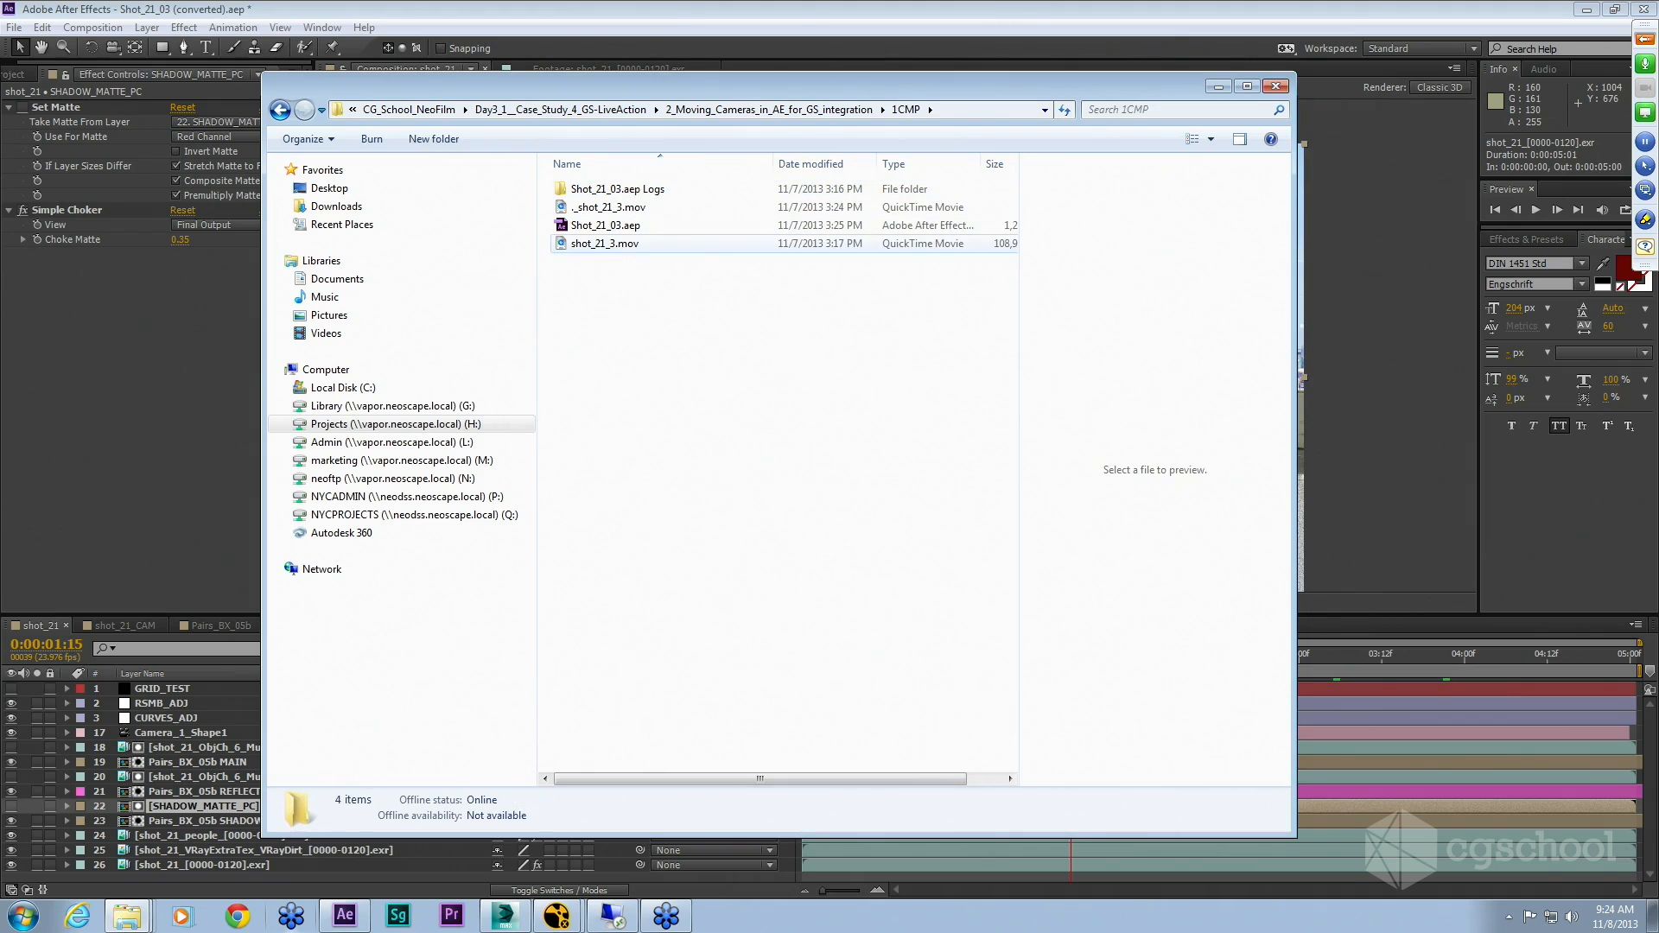
click(572, 245)
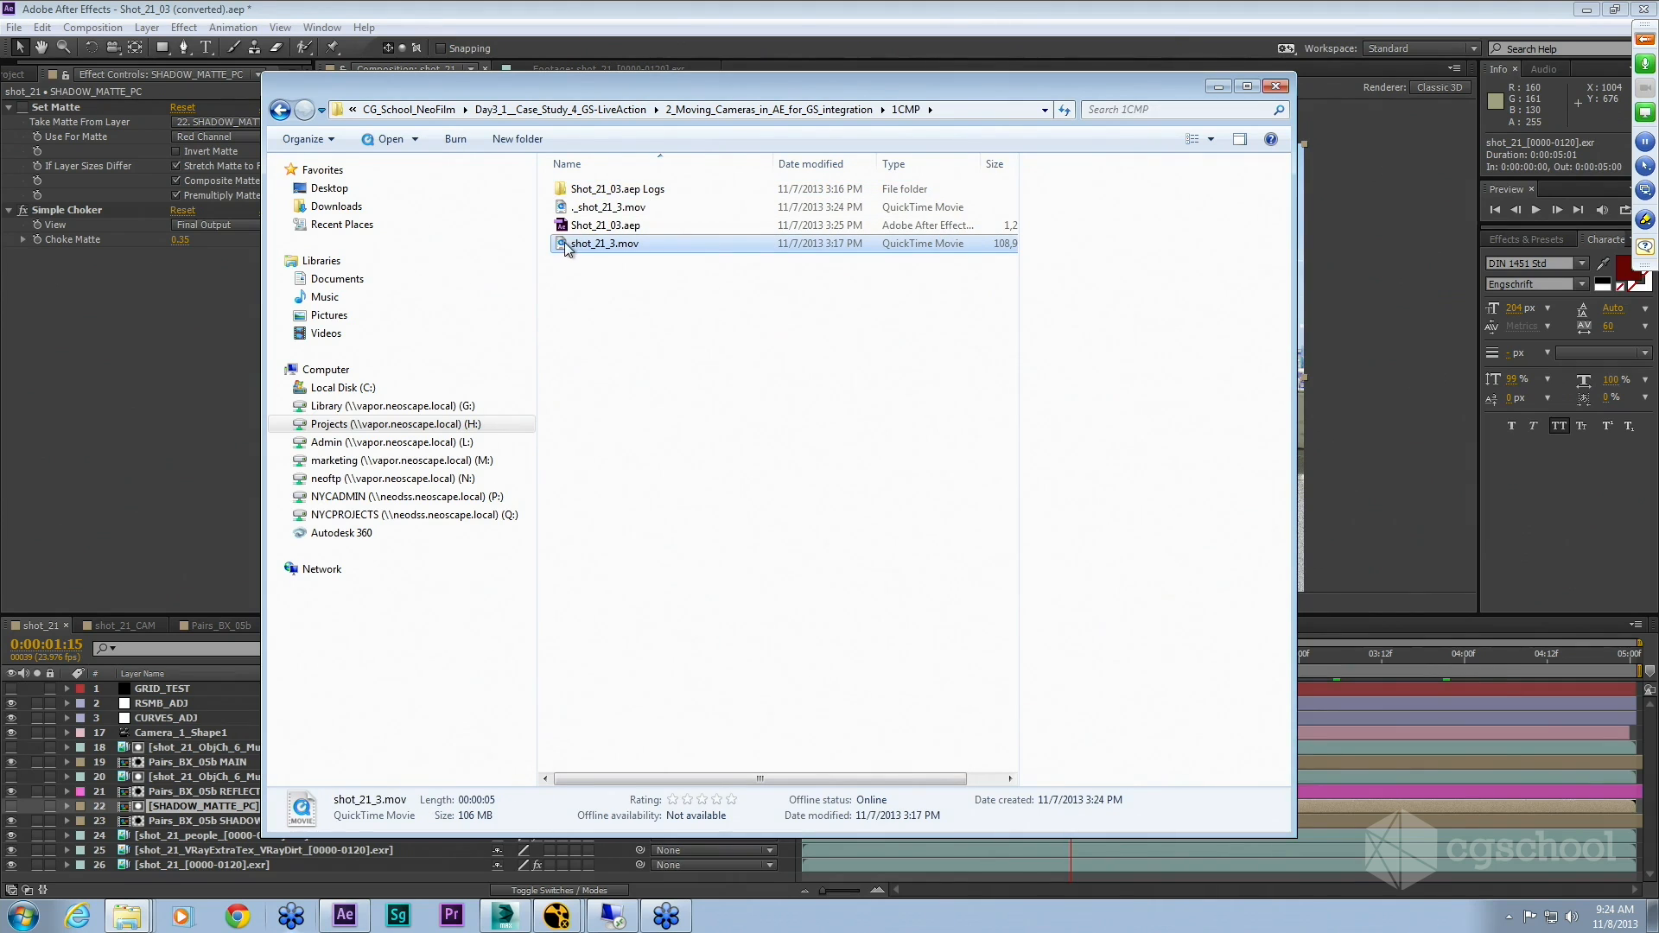
double_click(568, 249)
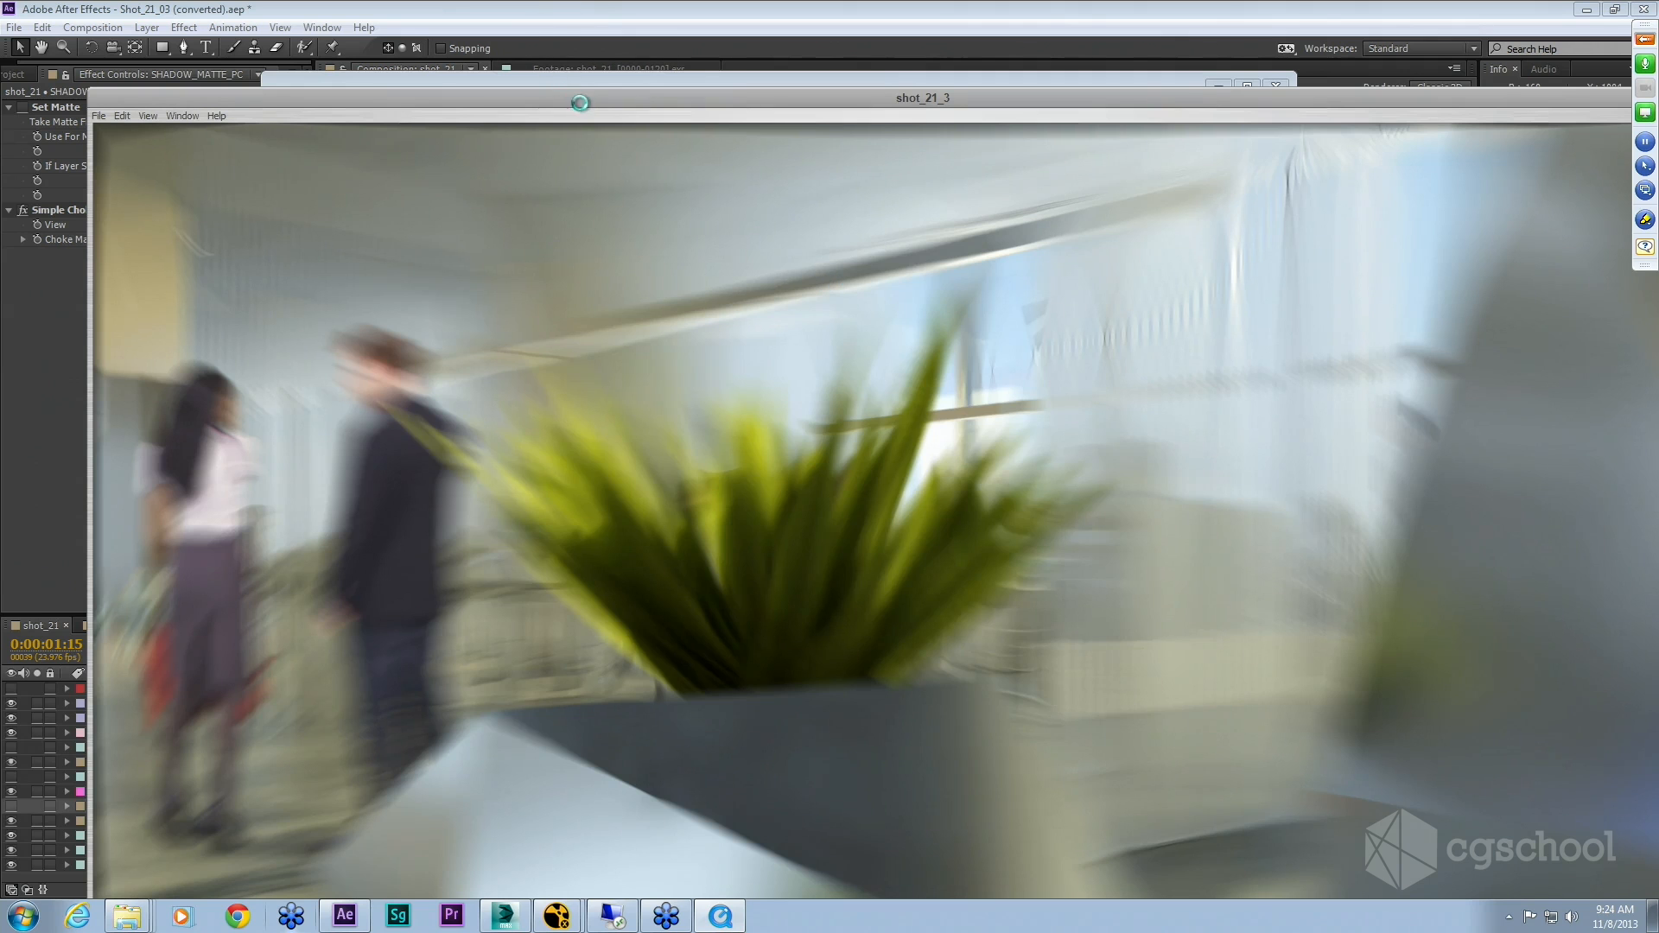
Step: Resize and reposition the shot_21_3 player window, then play the movie from the start
drag(581, 102, 561, 44)
key(ctrl+0)
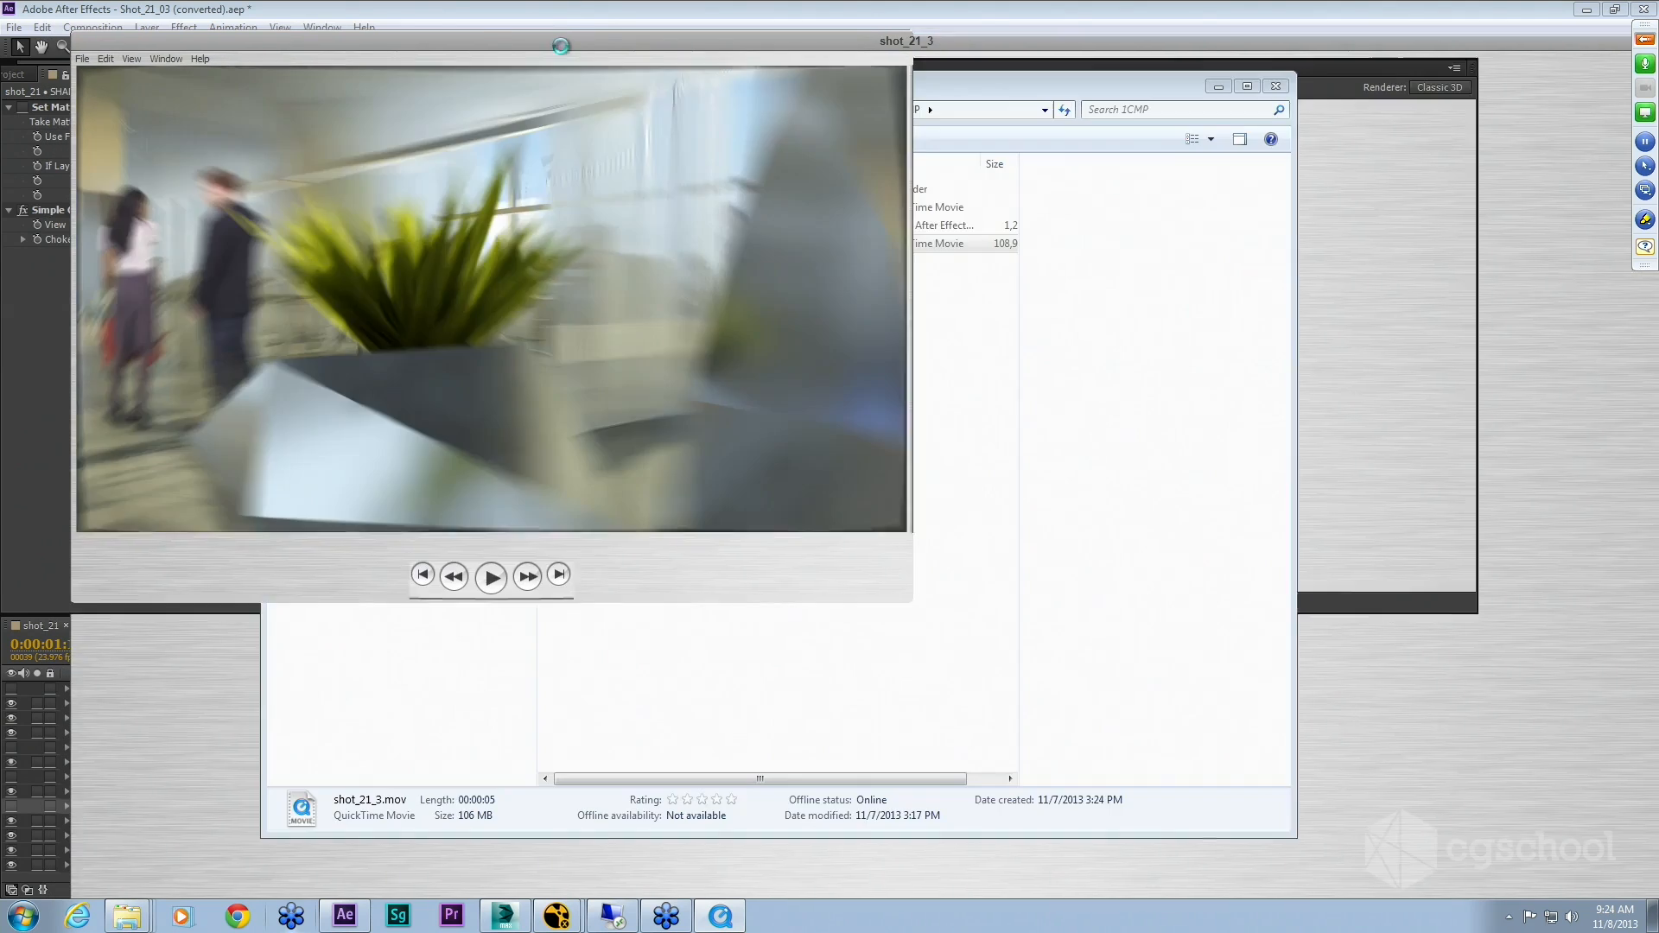
drag(620, 44, 954, 176)
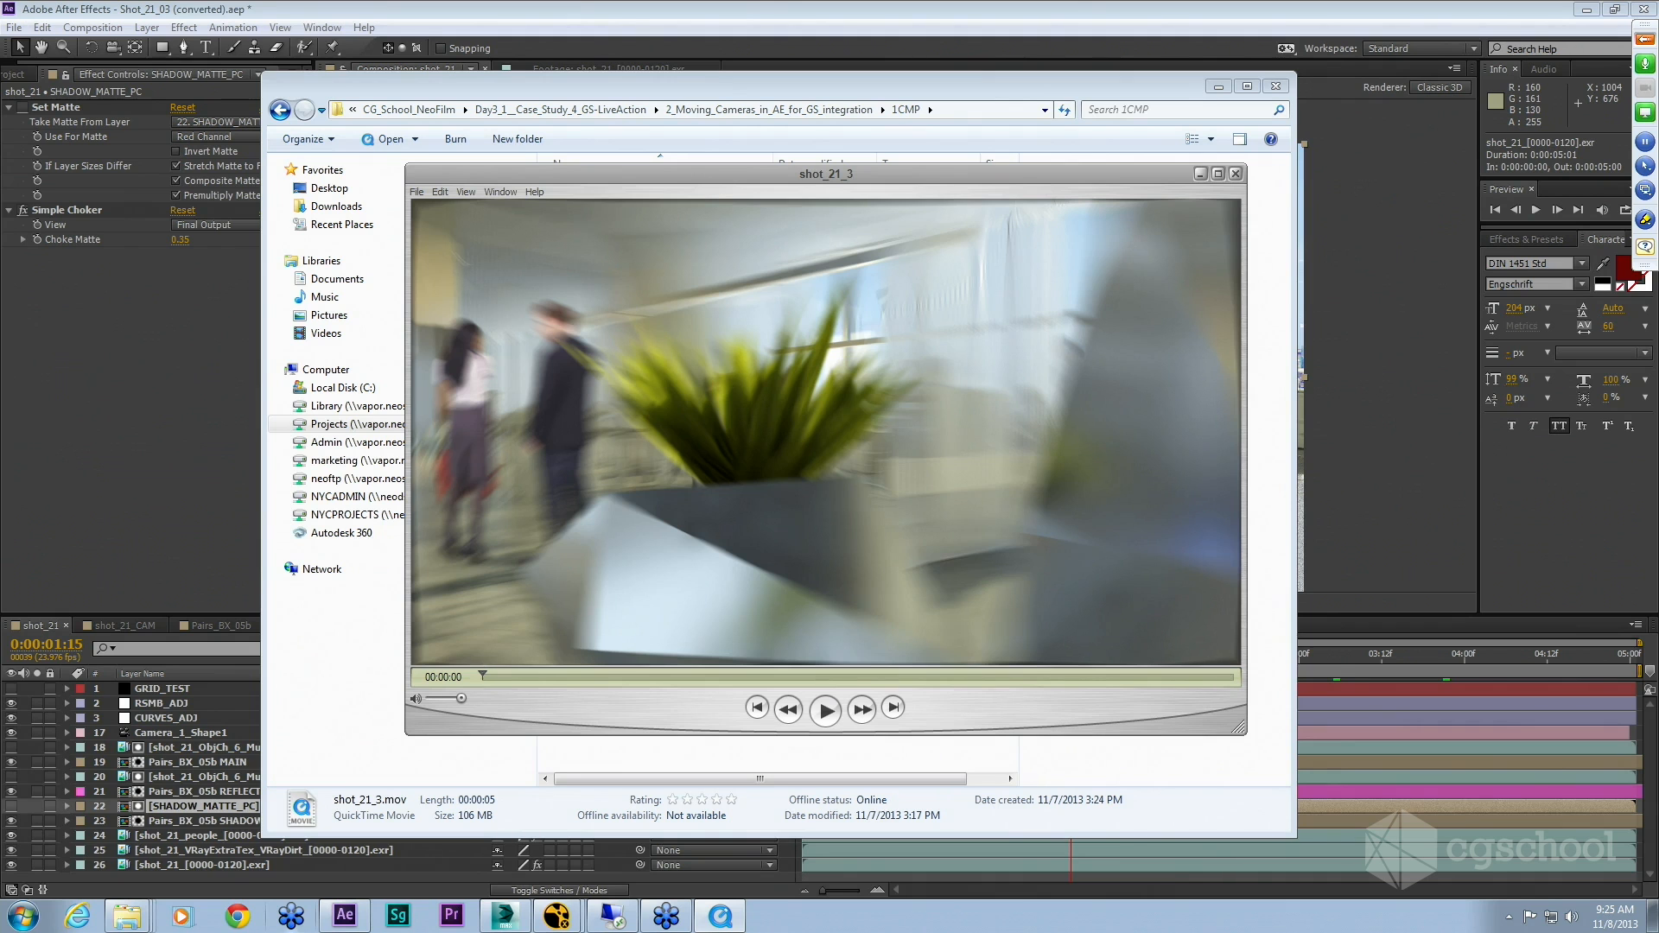
drag(482, 674, 493, 675)
mouse_move(506, 678)
mouse_down()
mouse_move(691, 676)
mouse_move(482, 677)
mouse_up()
click(825, 711)
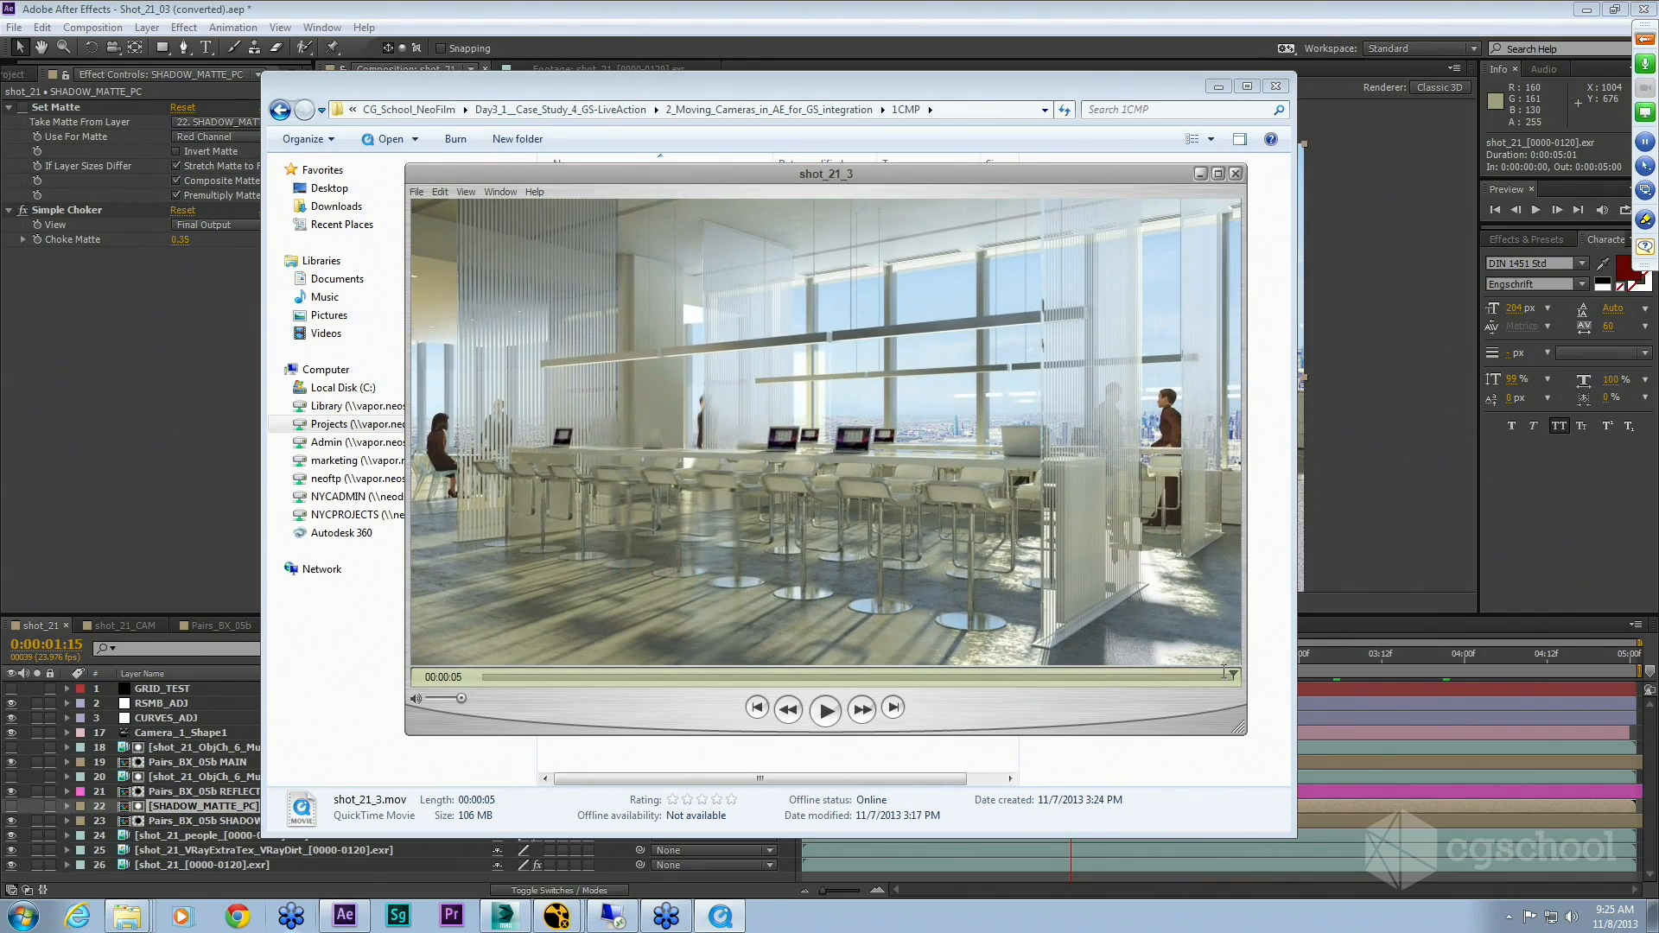
Step: Scrub back and forth through the shot_21_3 movie to review the final composite
drag(1233, 675, 1026, 675)
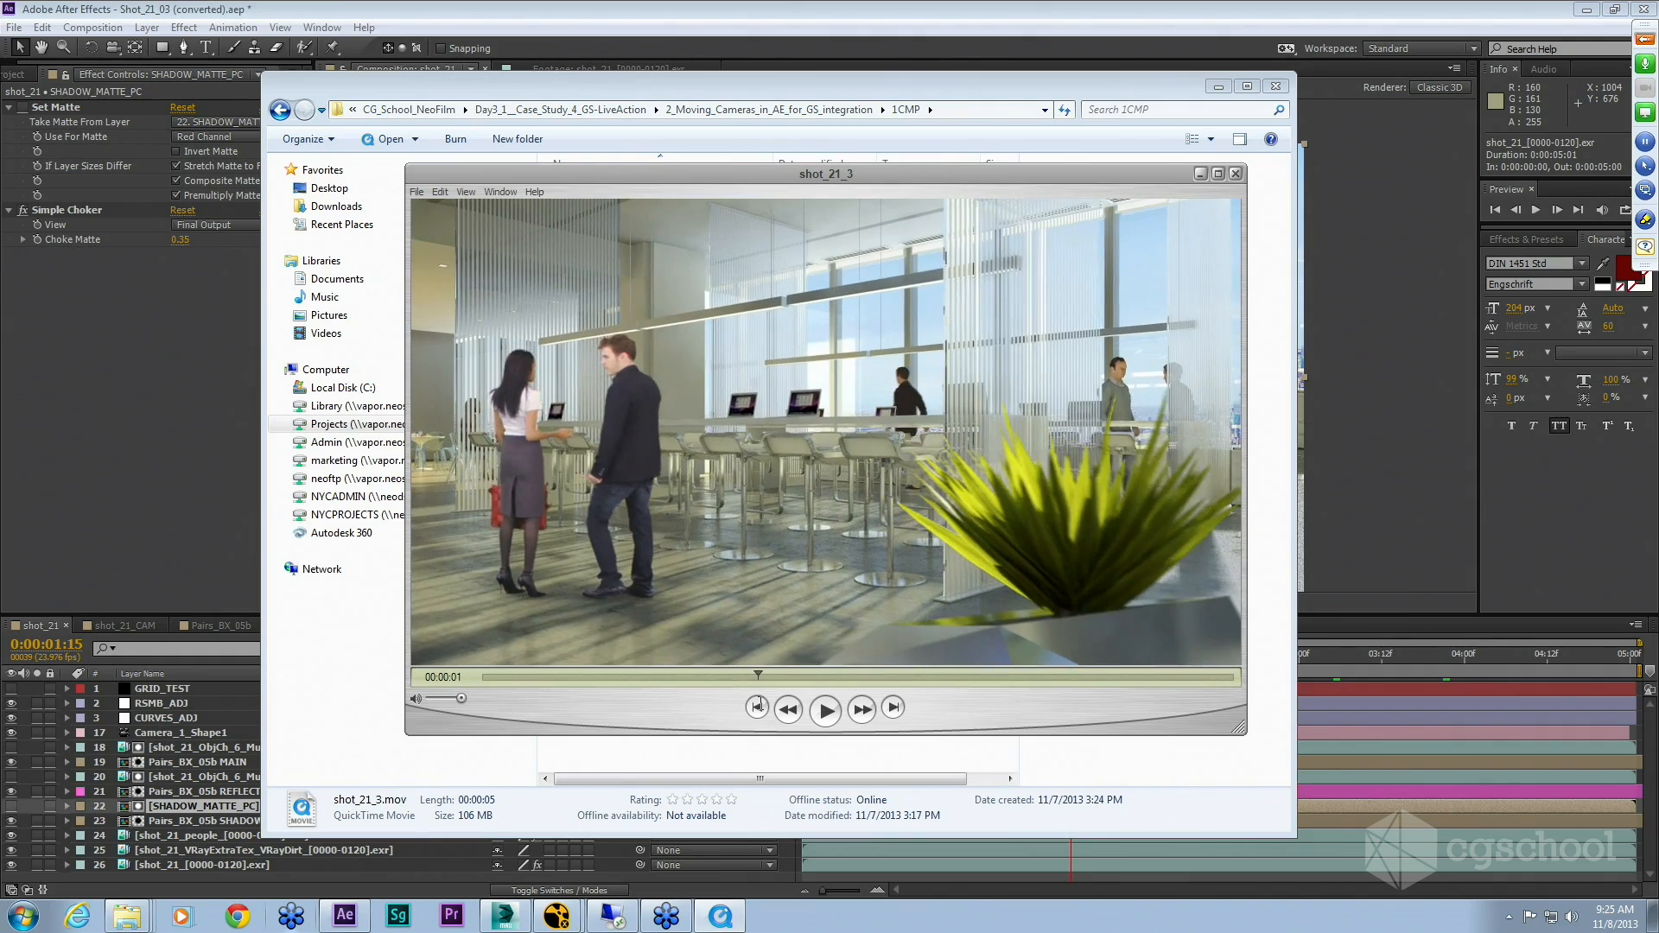
drag(714, 702, 980, 709)
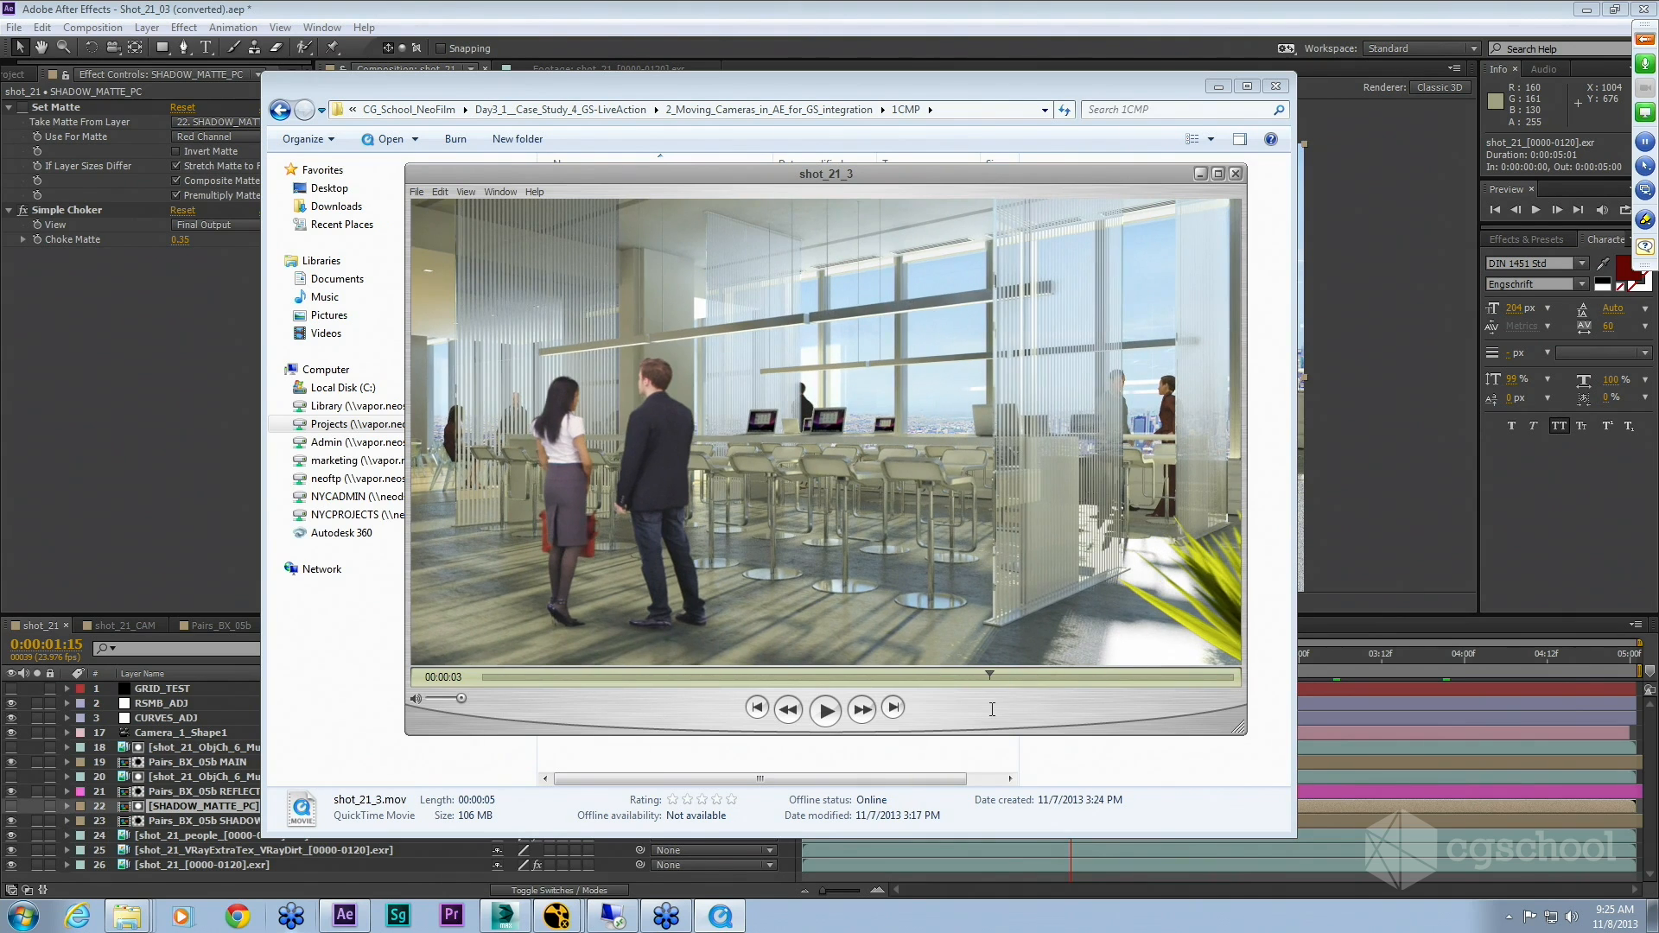
drag(1021, 708, 1125, 684)
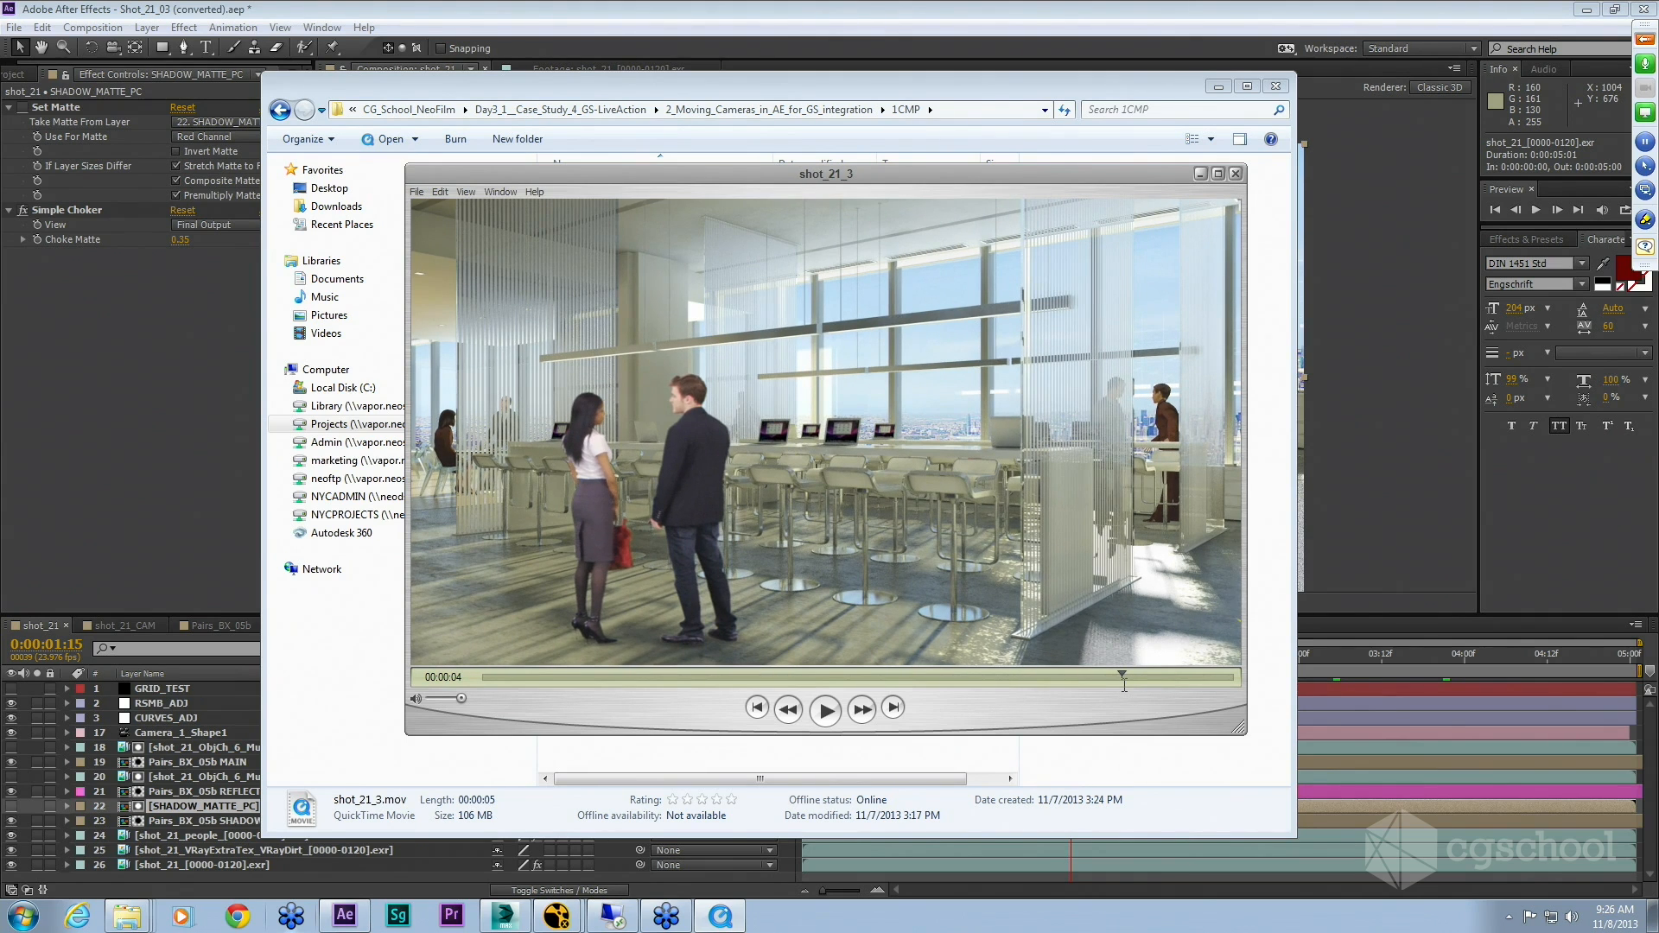
mouse_move(1124, 685)
mouse_down()
mouse_move(1139, 684)
mouse_move(1116, 683)
mouse_up()
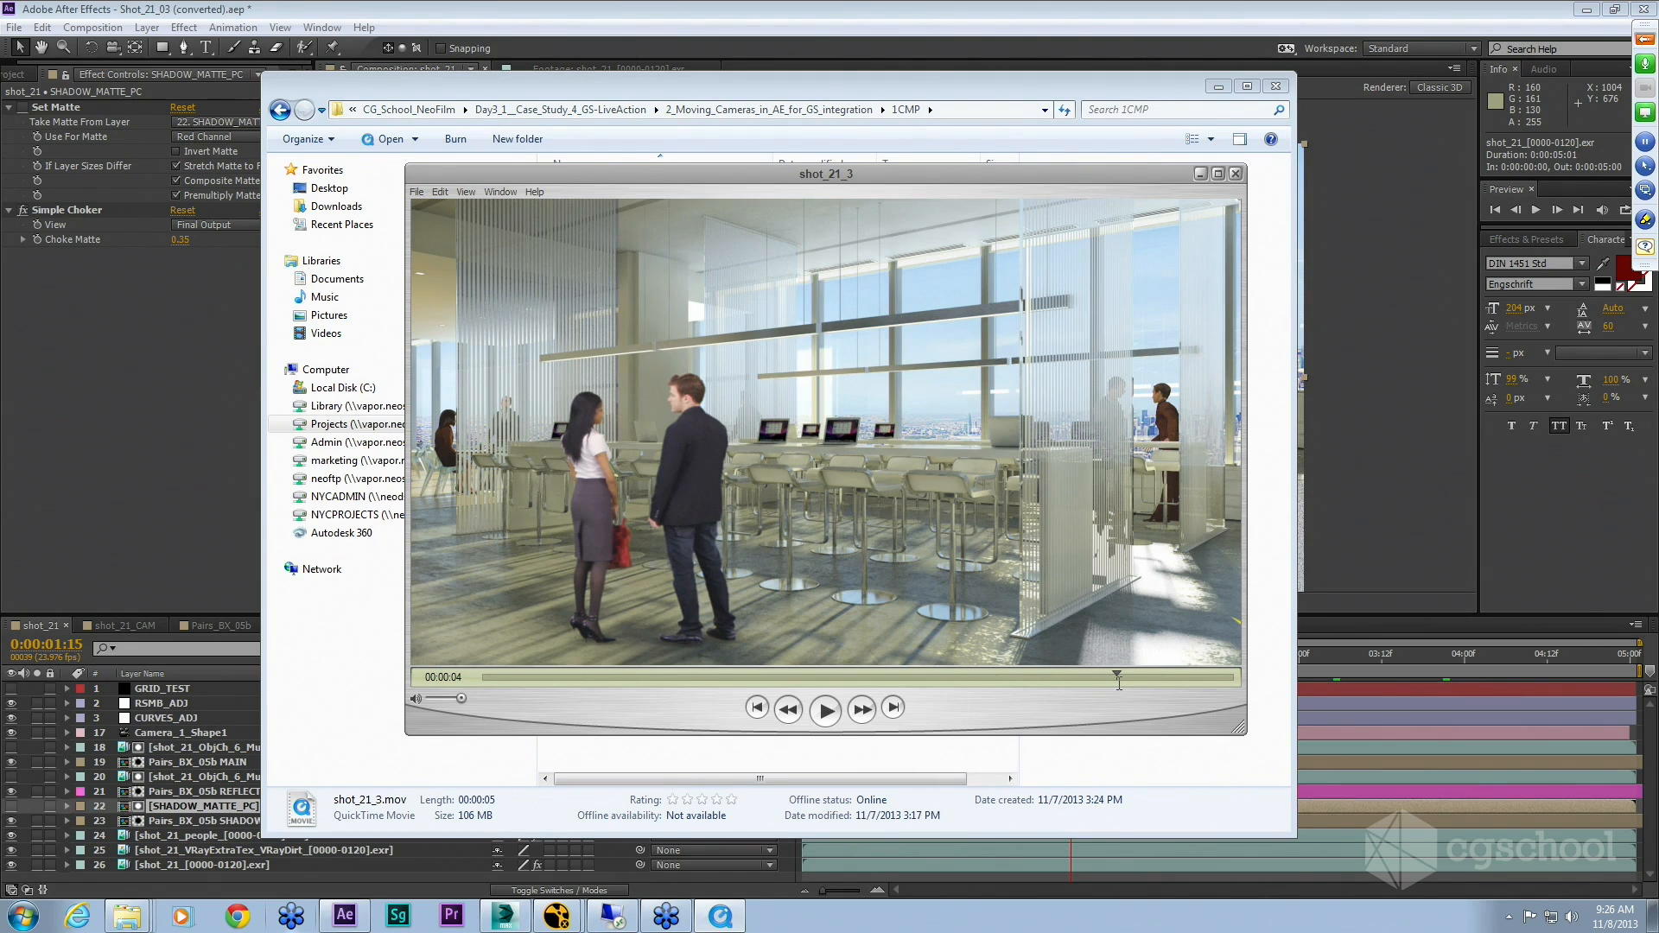
drag(1119, 682, 1124, 681)
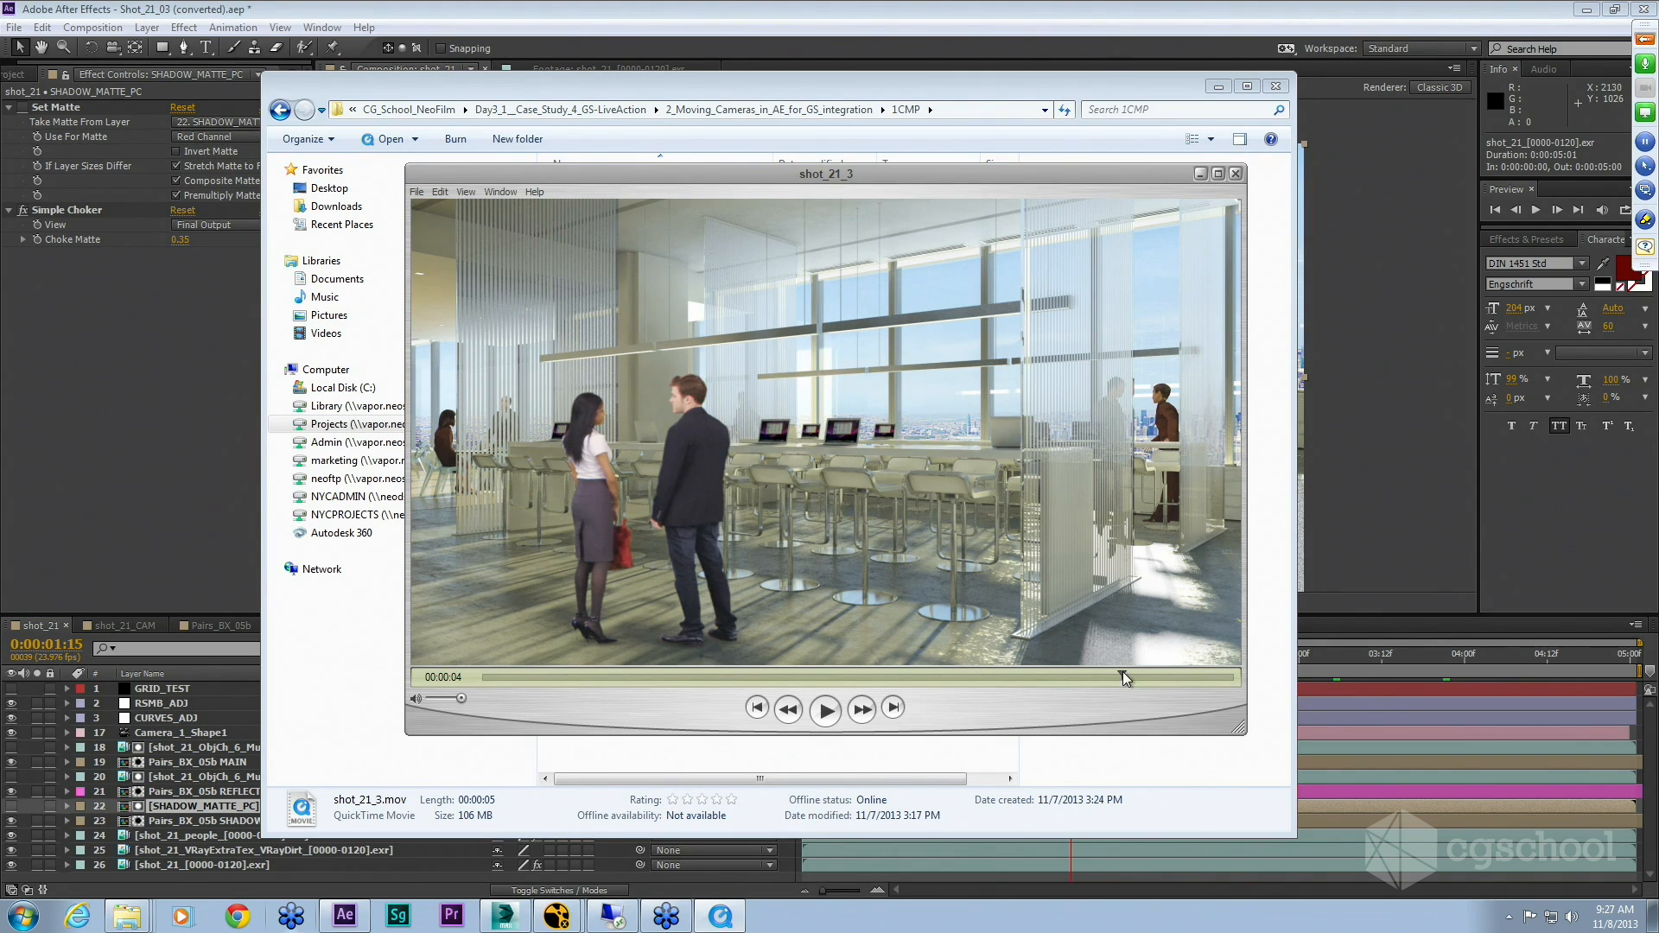
drag(1114, 678, 945, 677)
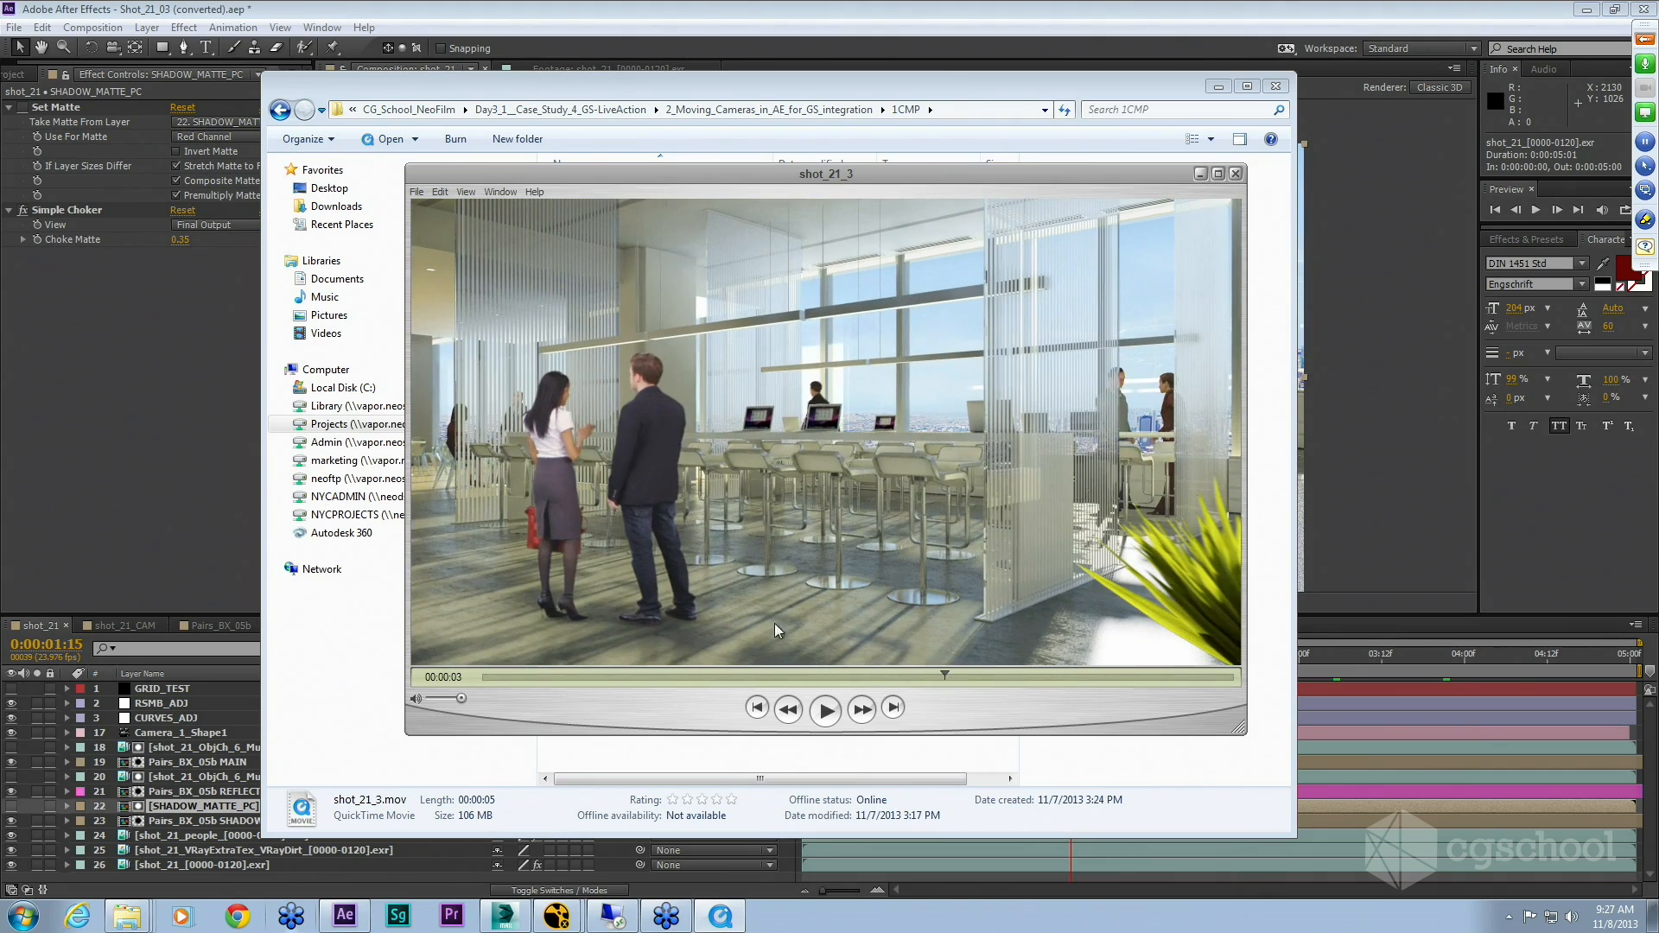
Step: Back in After Effects, select the Pairs_BX_05b SHADOW layer and switch off its effects one by one
click(134, 488)
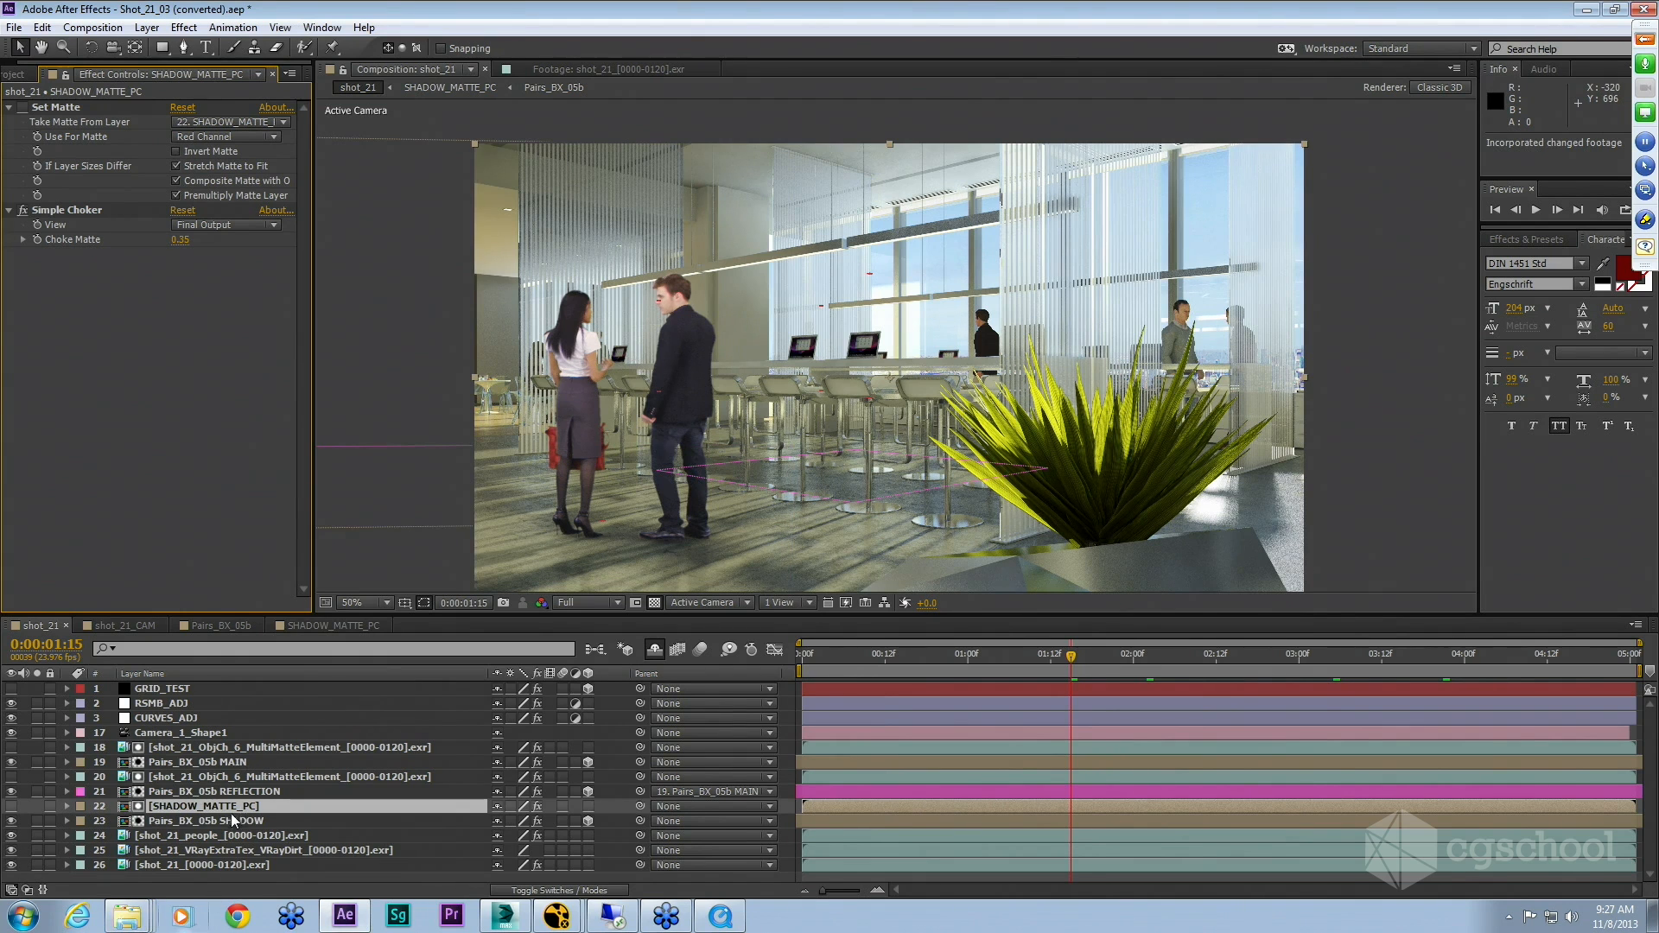
click(214, 822)
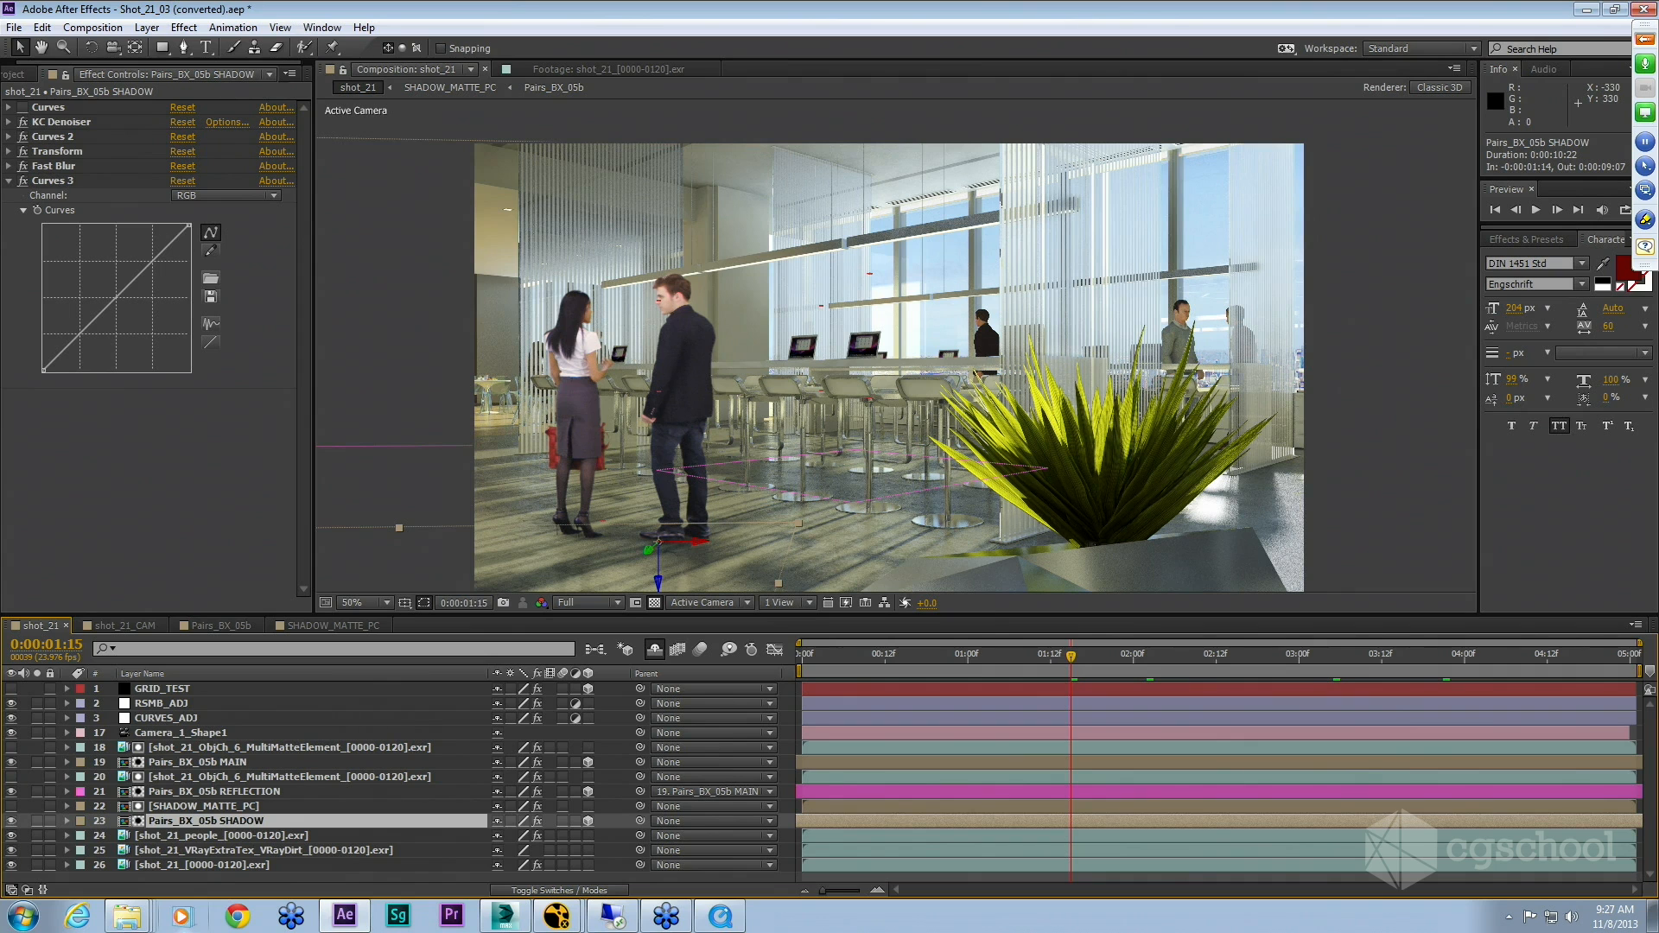
click(21, 130)
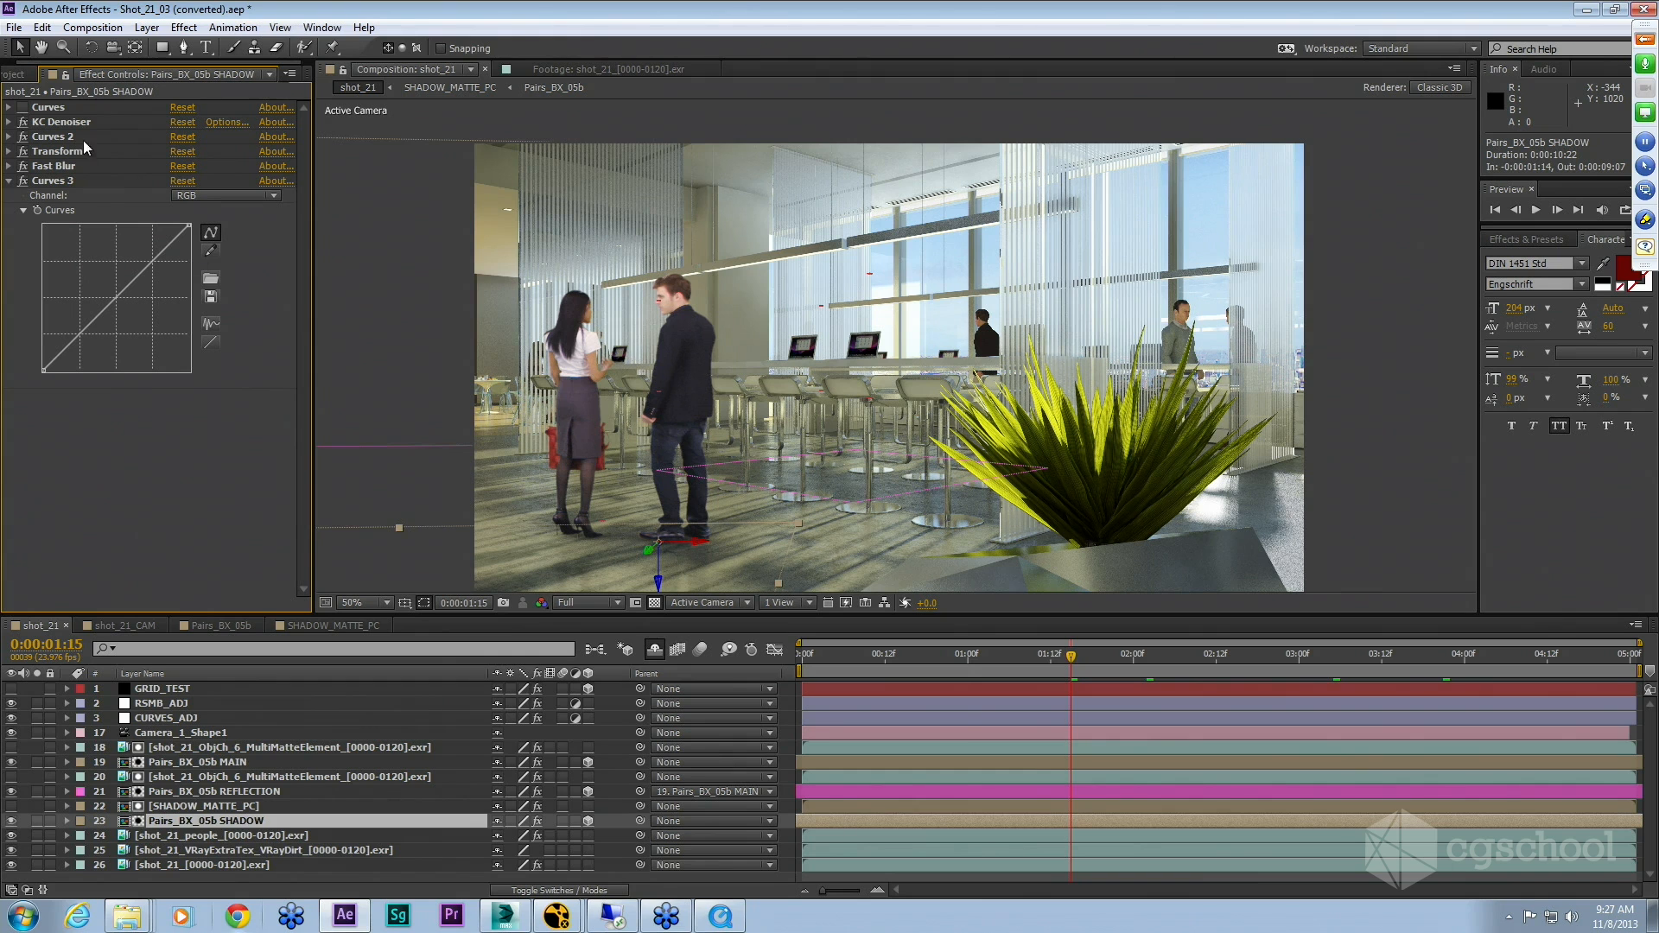
click(23, 121)
click(54, 136)
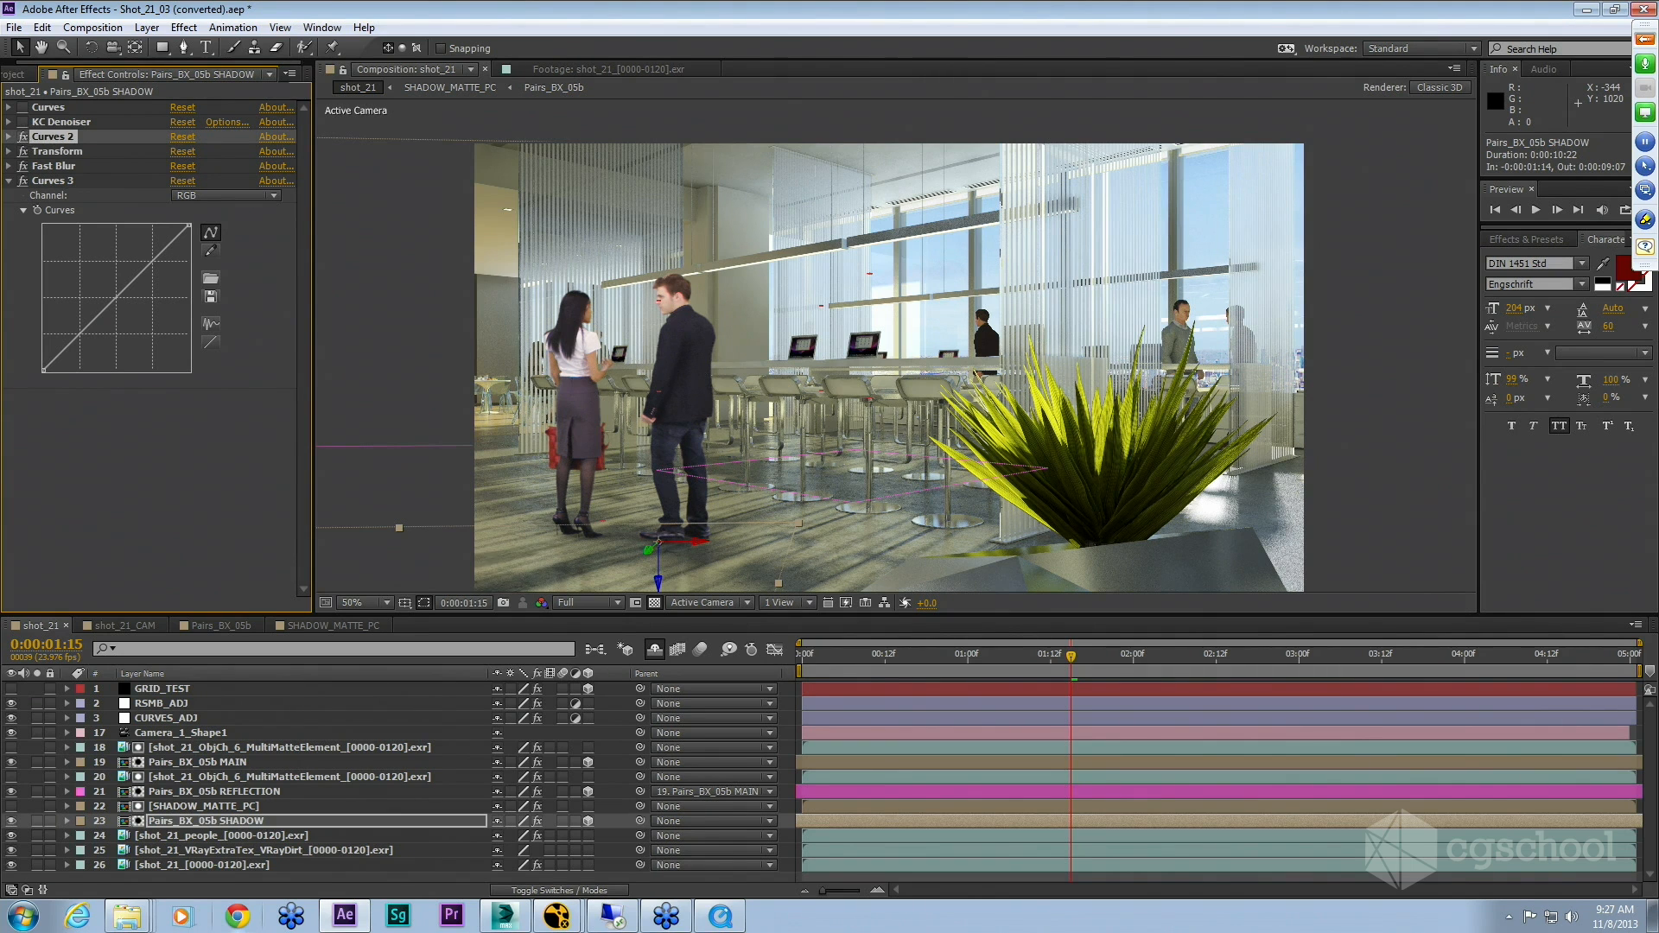
click(23, 180)
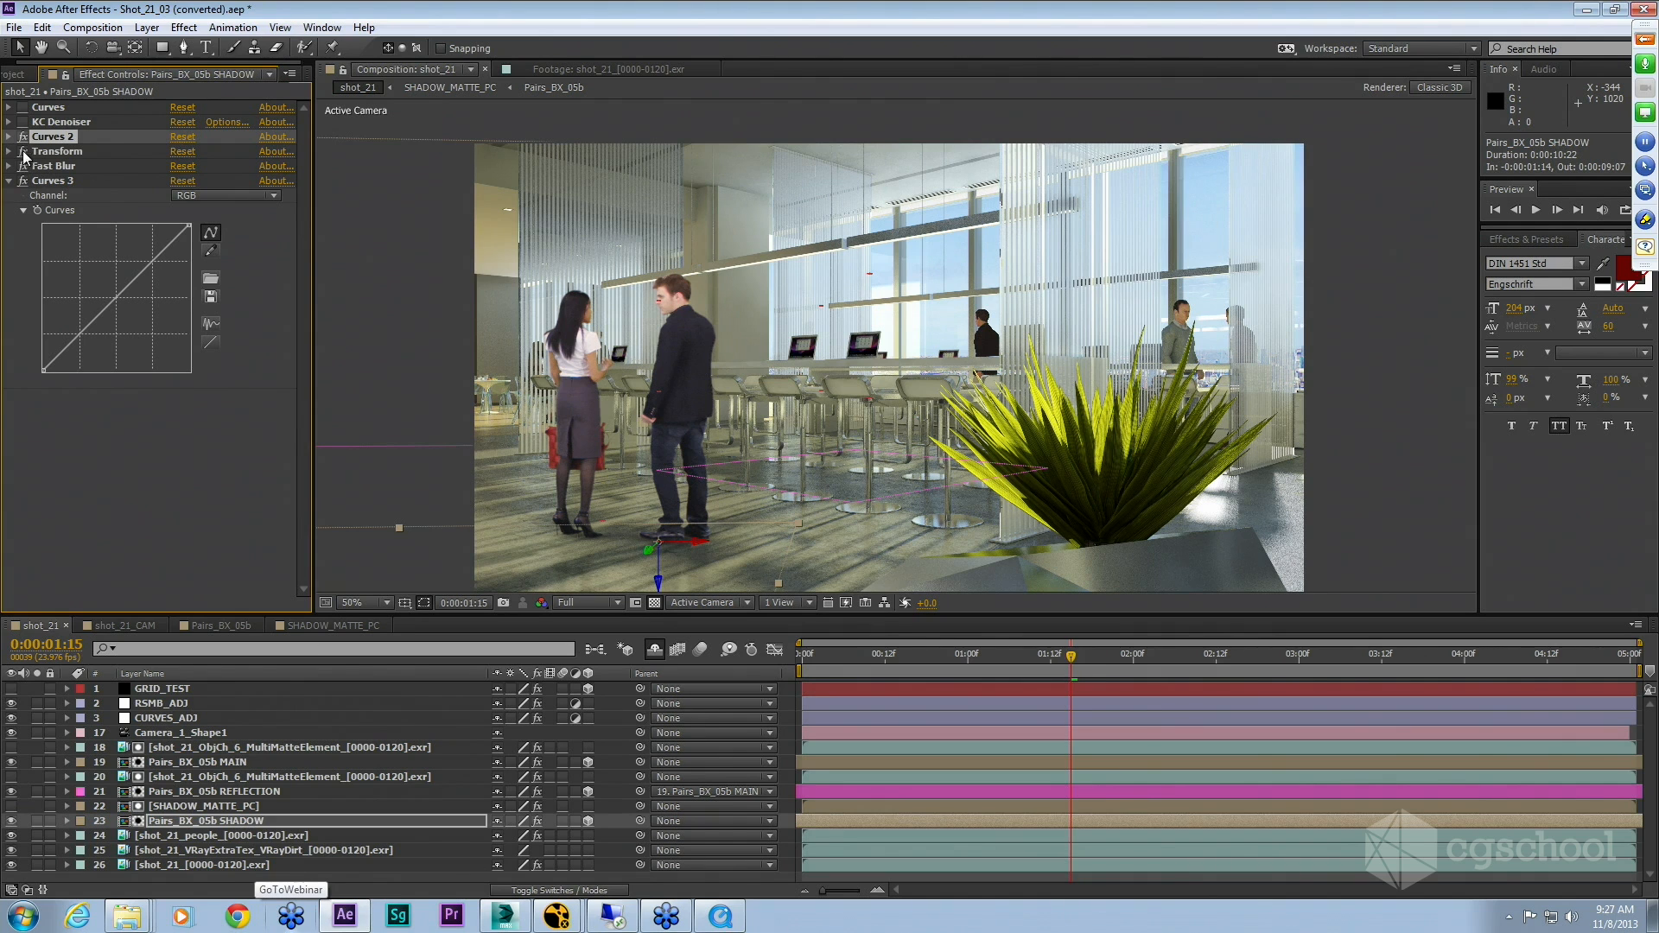
click(24, 166)
click(24, 152)
click(23, 136)
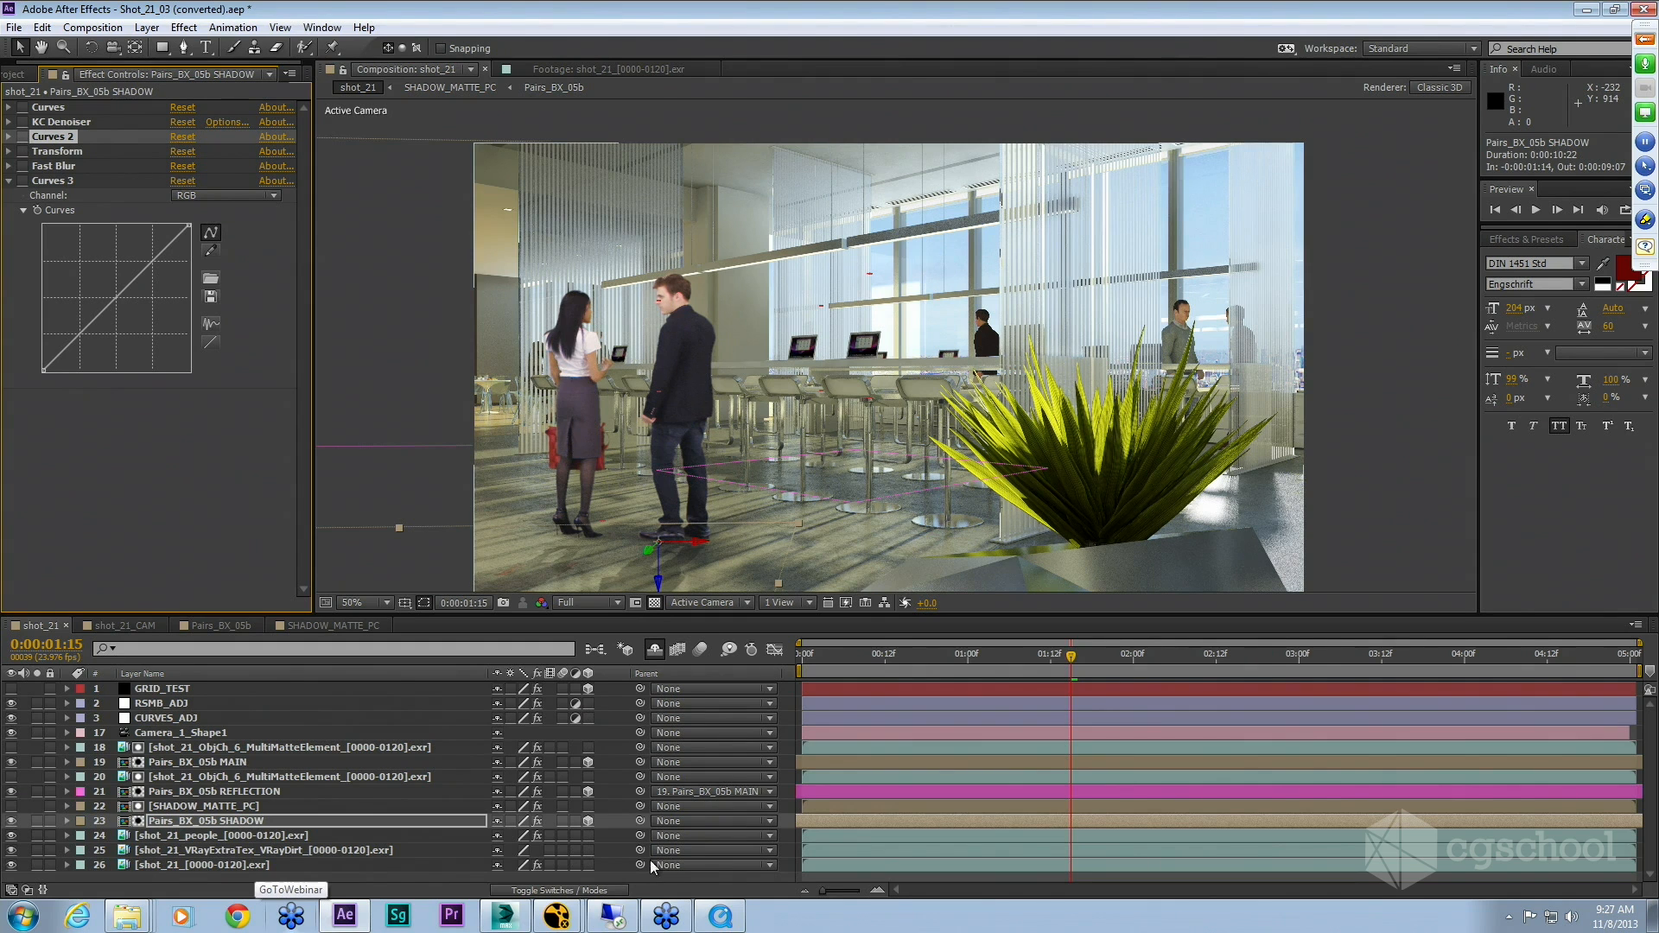
Step: Reveal the SHADOW layer's Opacity and raise it to 100% to inspect the shadow close up at the people's feet
key(t)
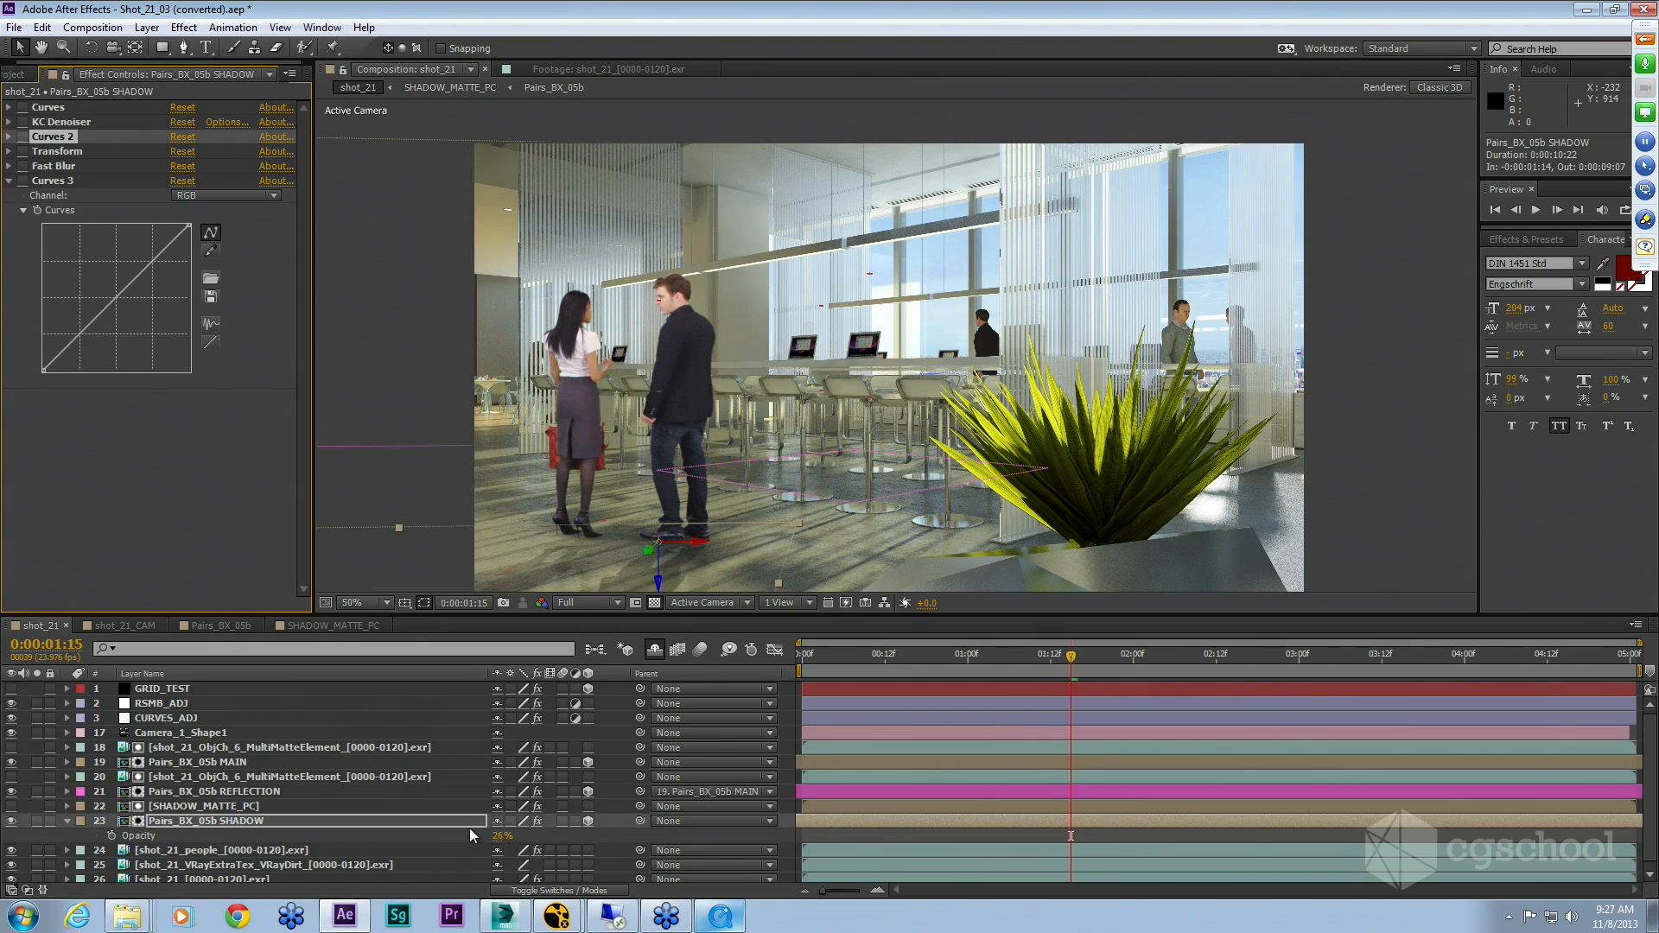
drag(501, 837, 837, 838)
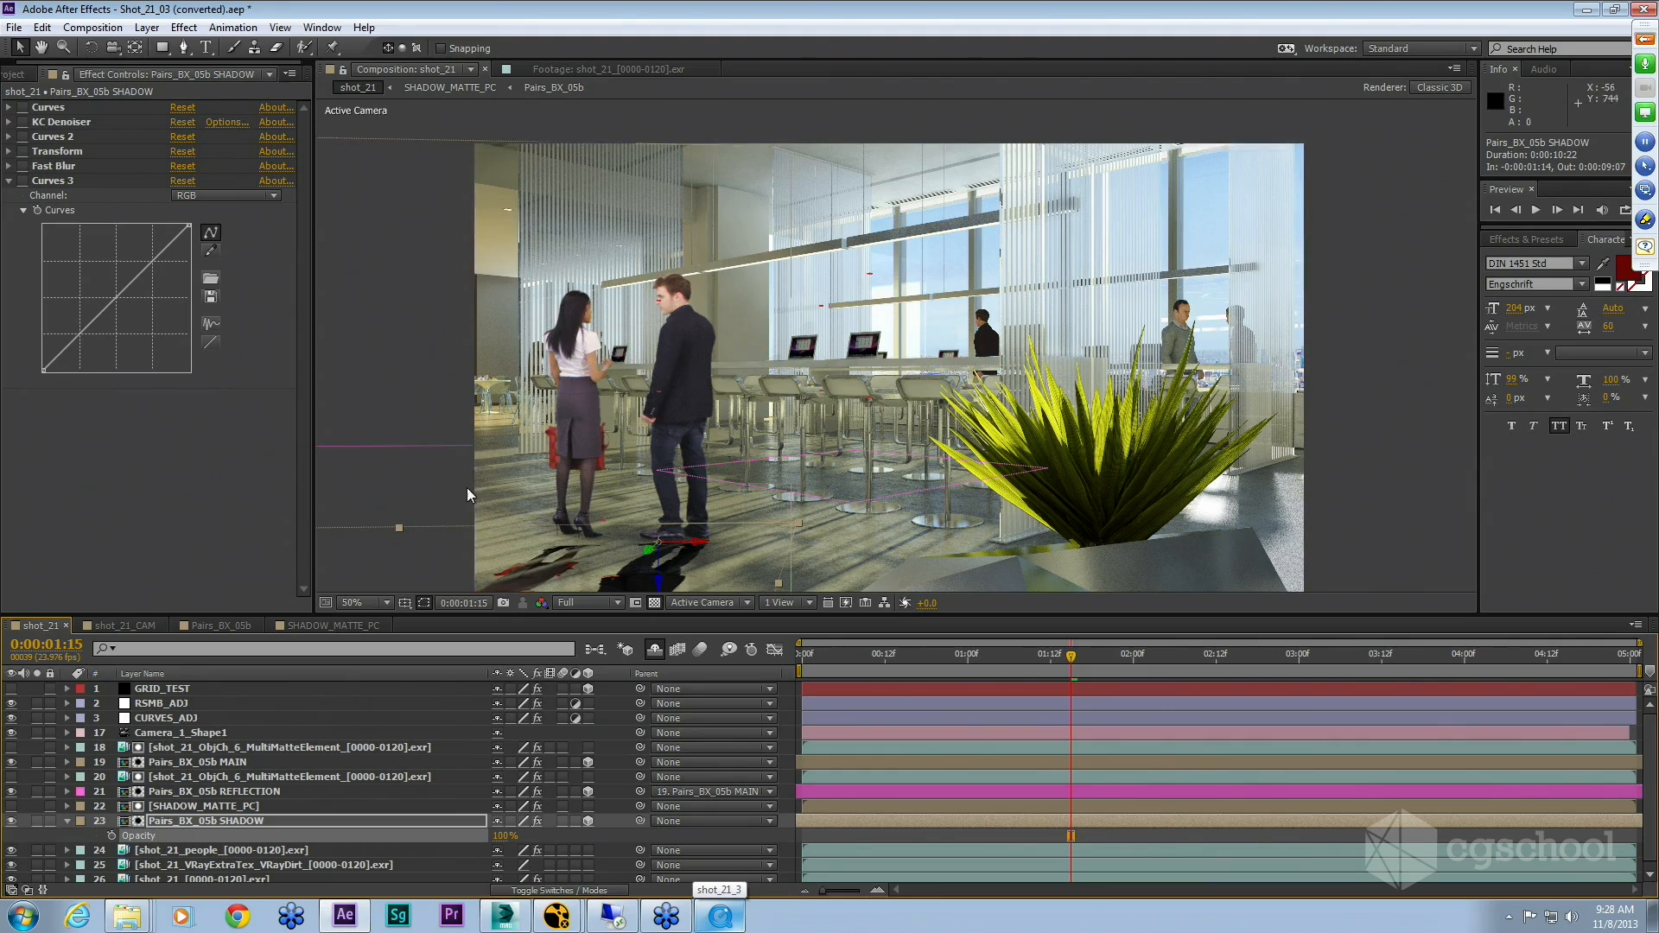
scroll(686, 403, up, 1)
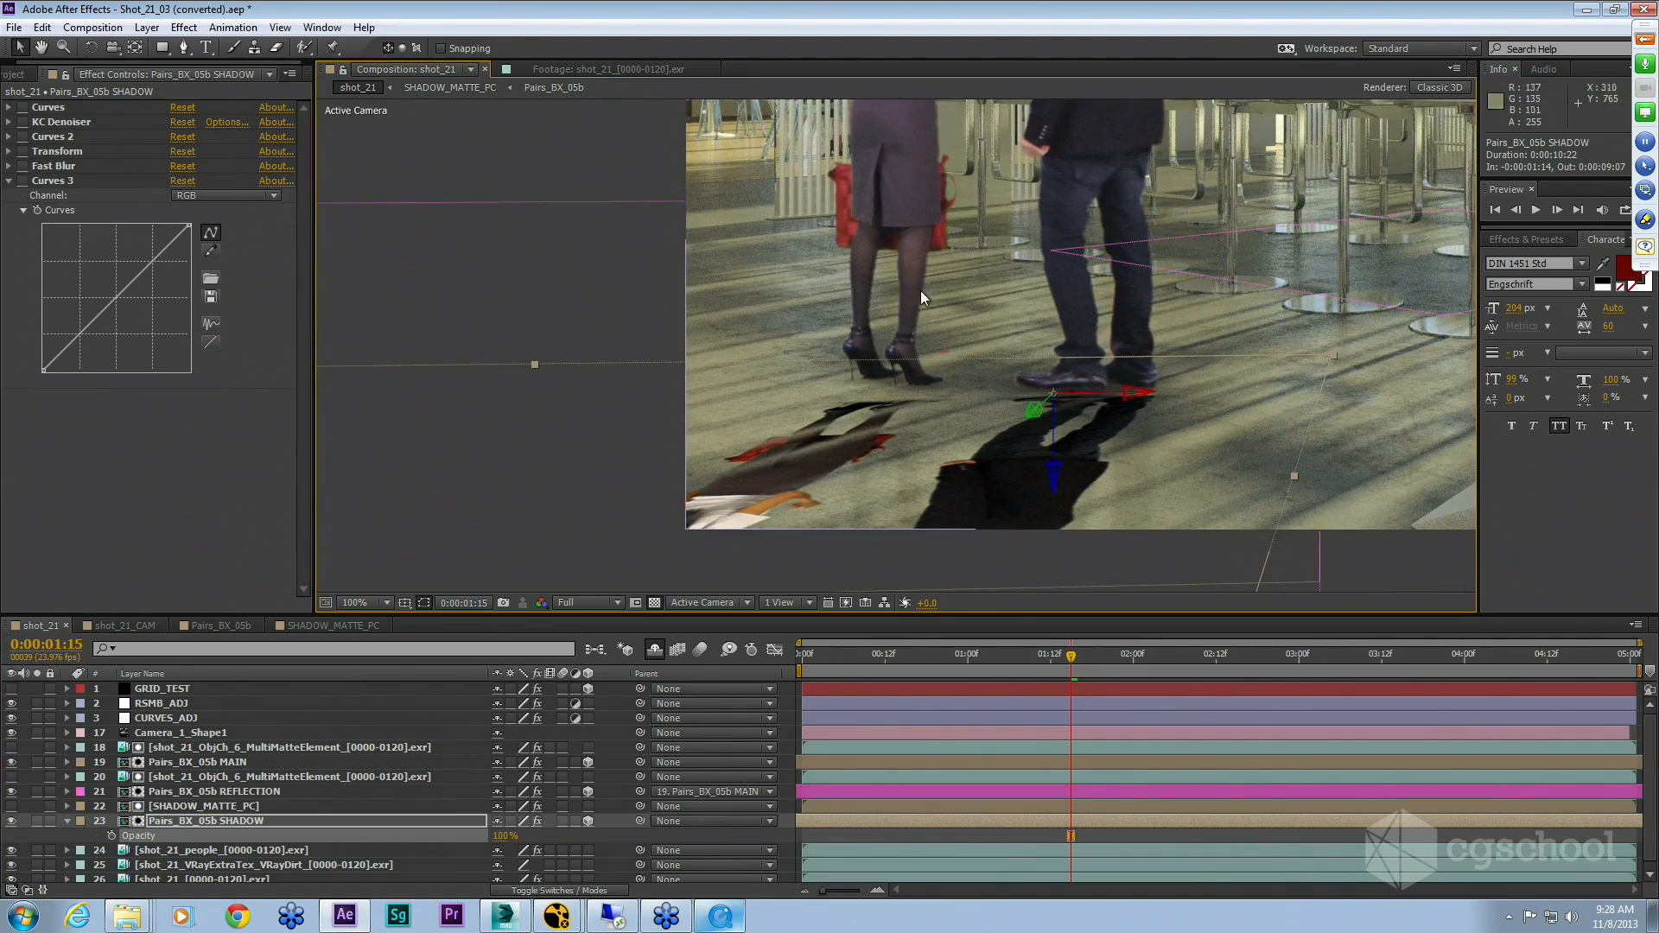
drag(1270, 281, 1186, 314)
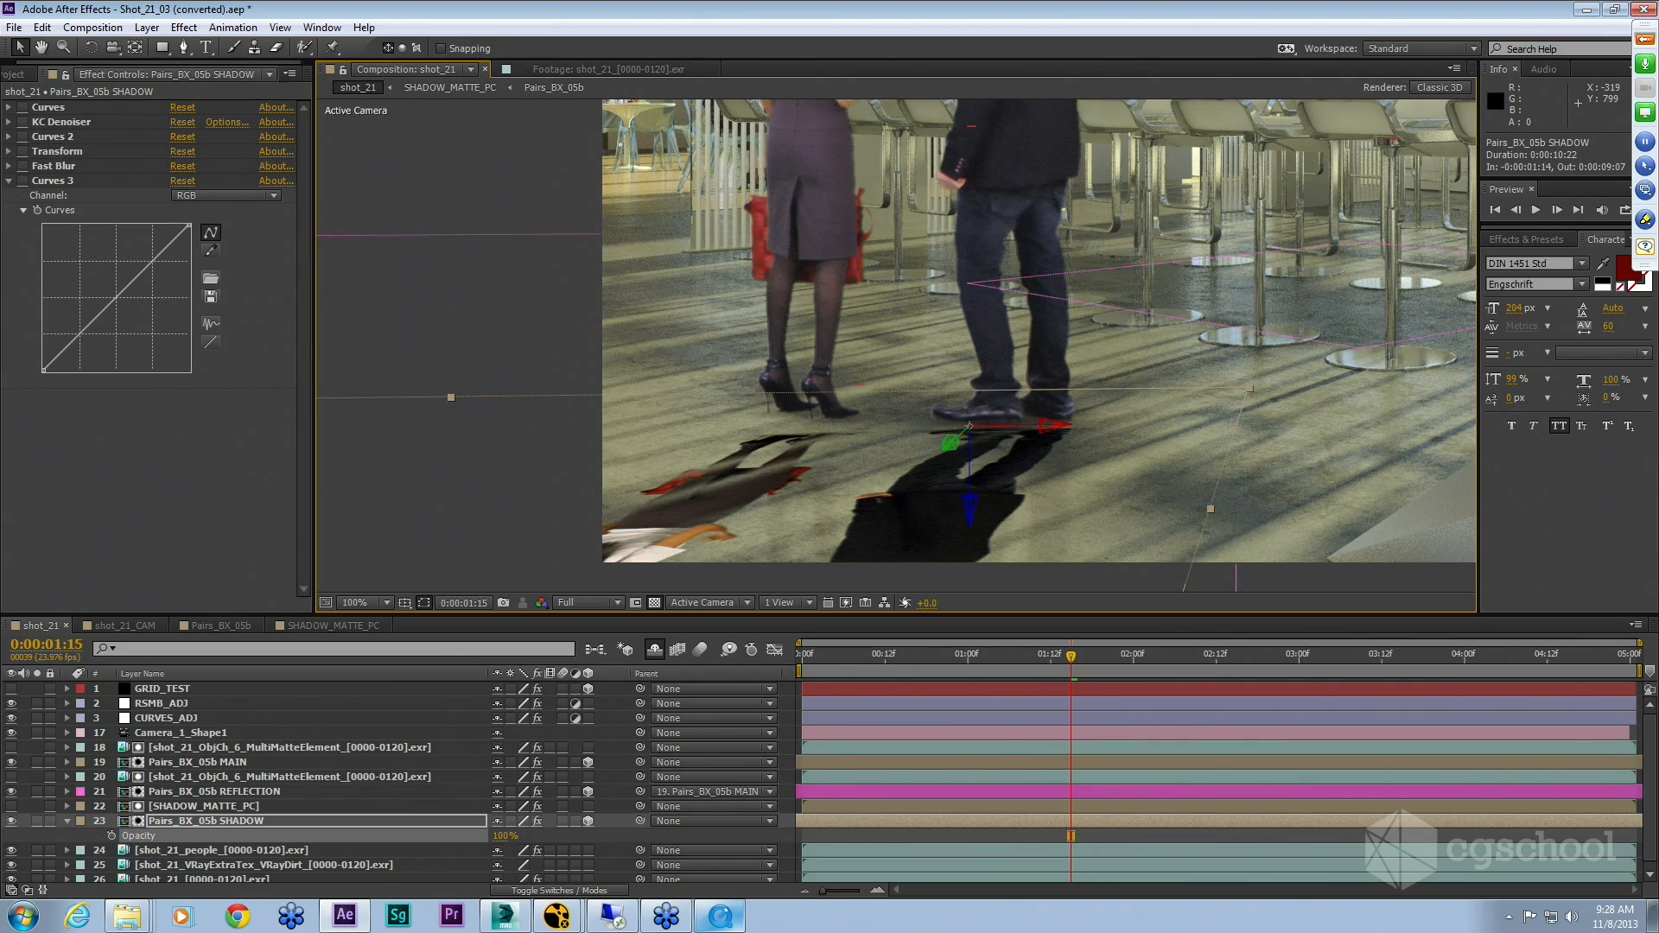
Step: Re-enable the Curves 2 effect and set the SHADOW layer's opacity to 25%
click(23, 136)
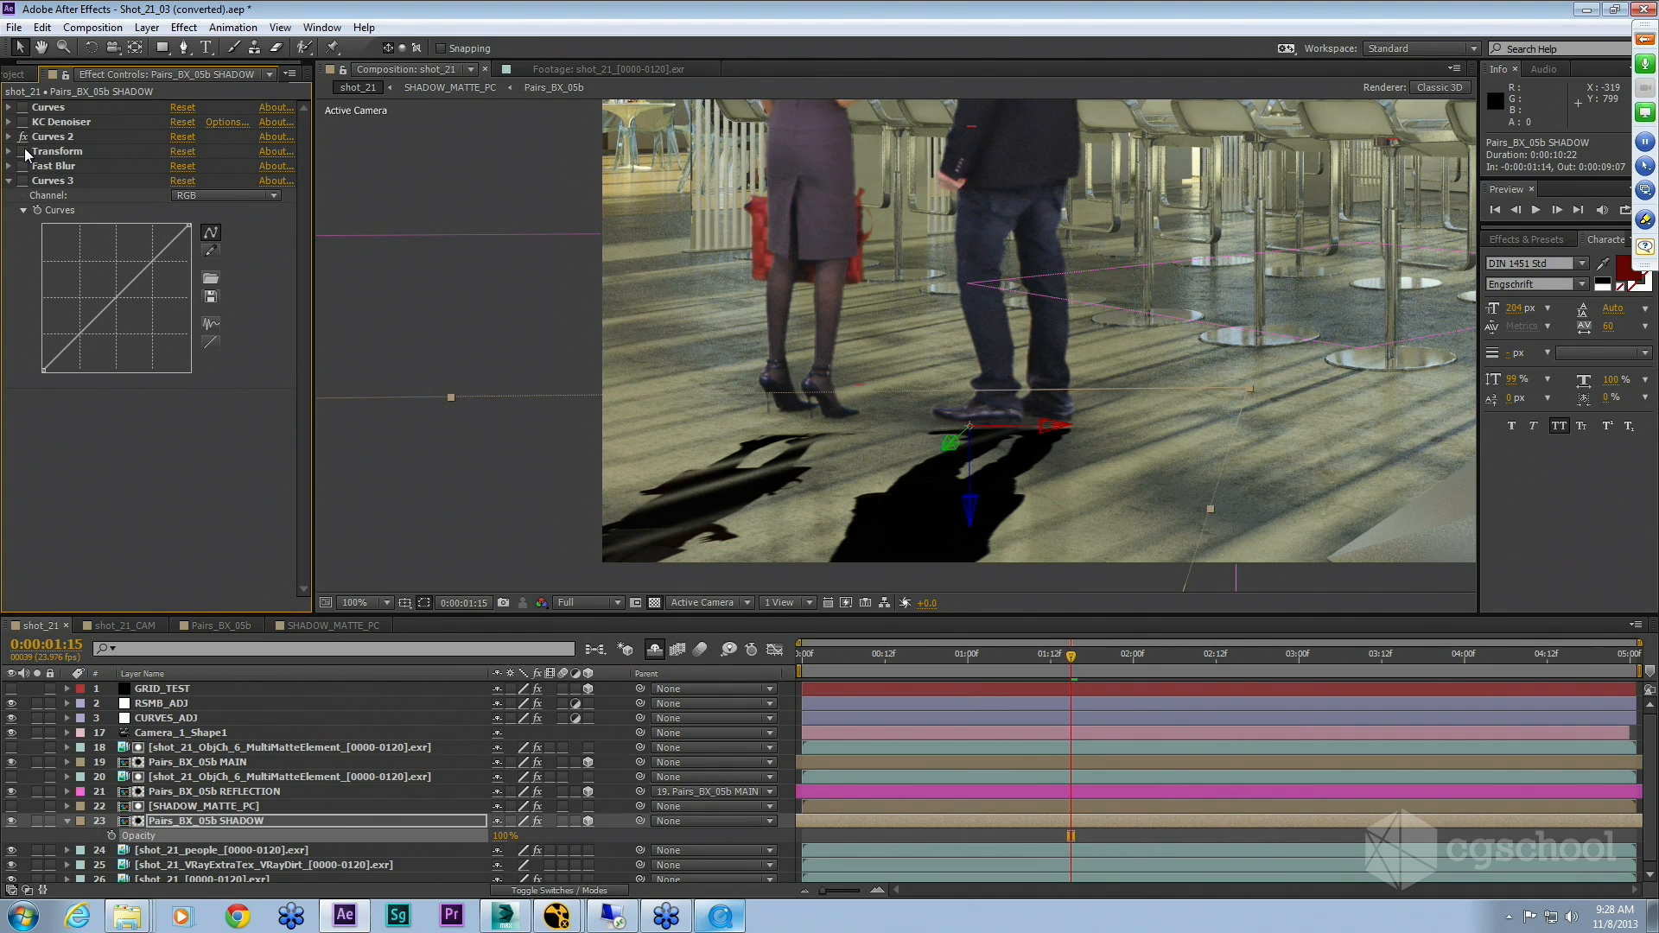
click(507, 836)
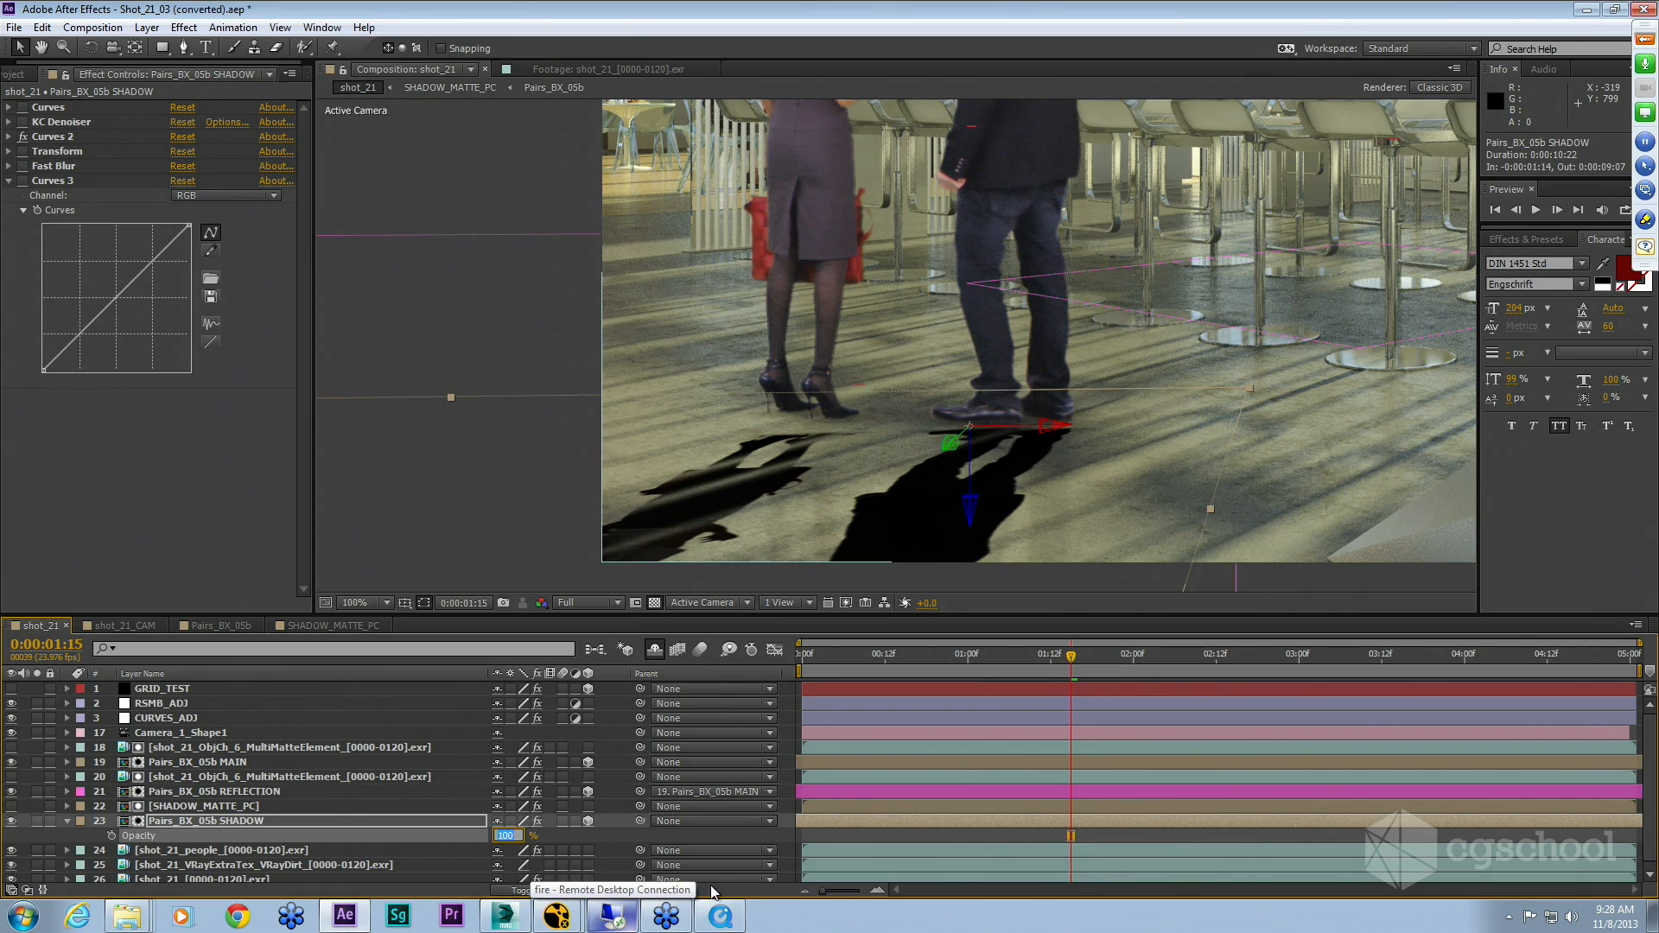
text(26)
key(Return)
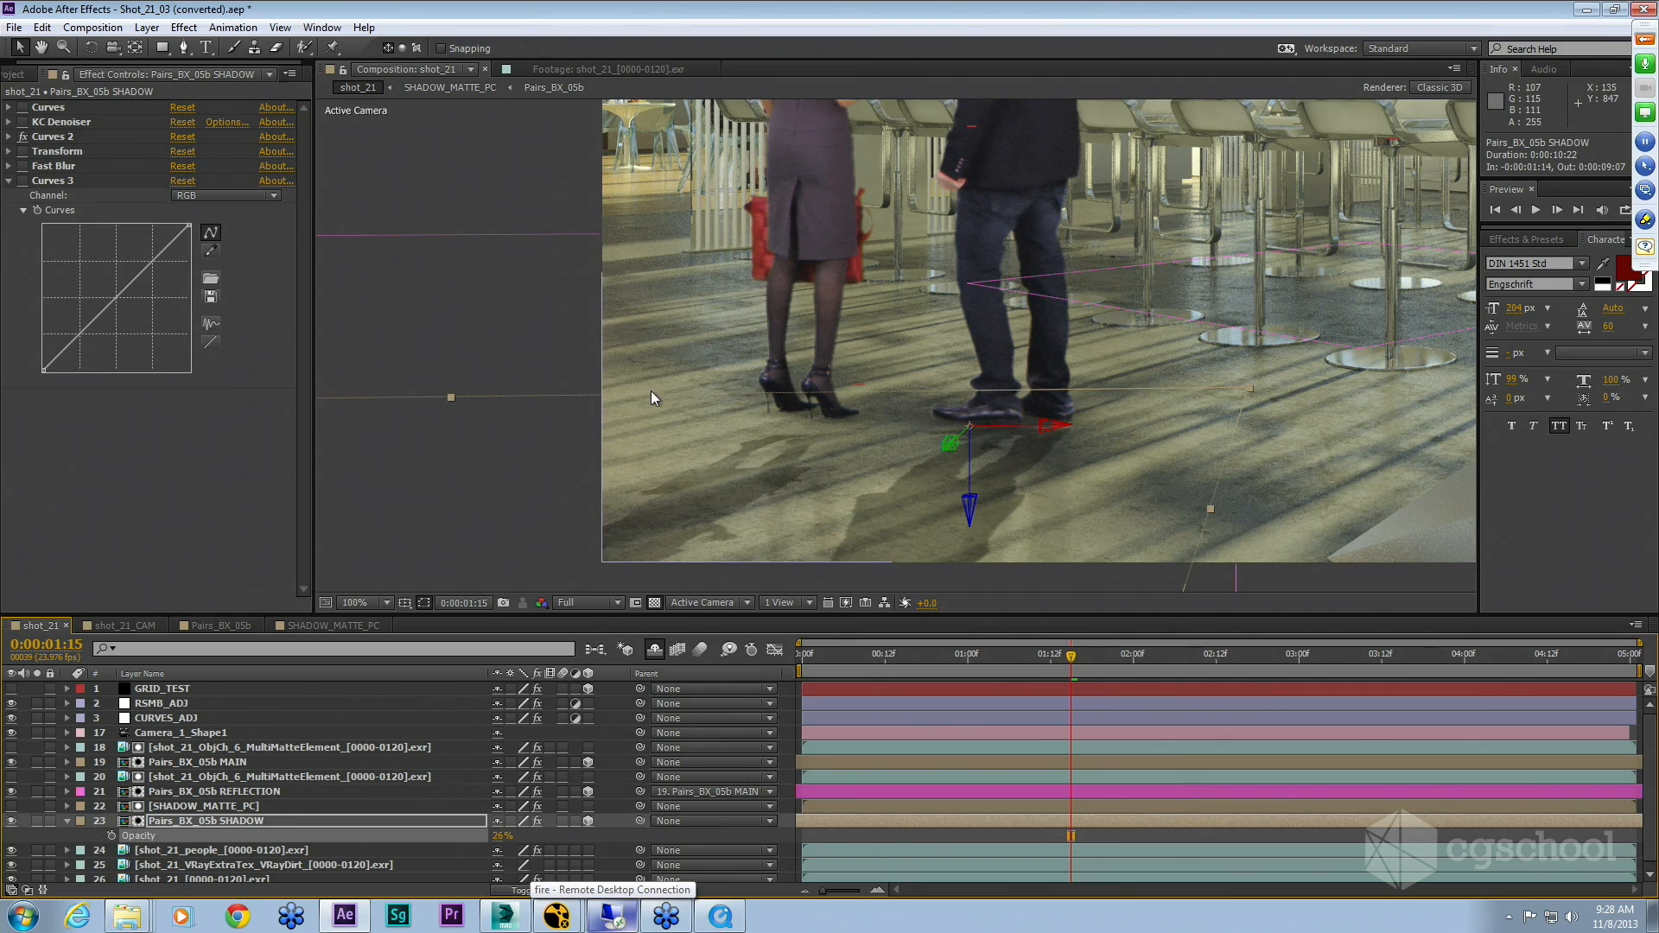
Step: Expand the SHADOW layer's Transform and Curves 2 effects and inspect their settings
click(40, 159)
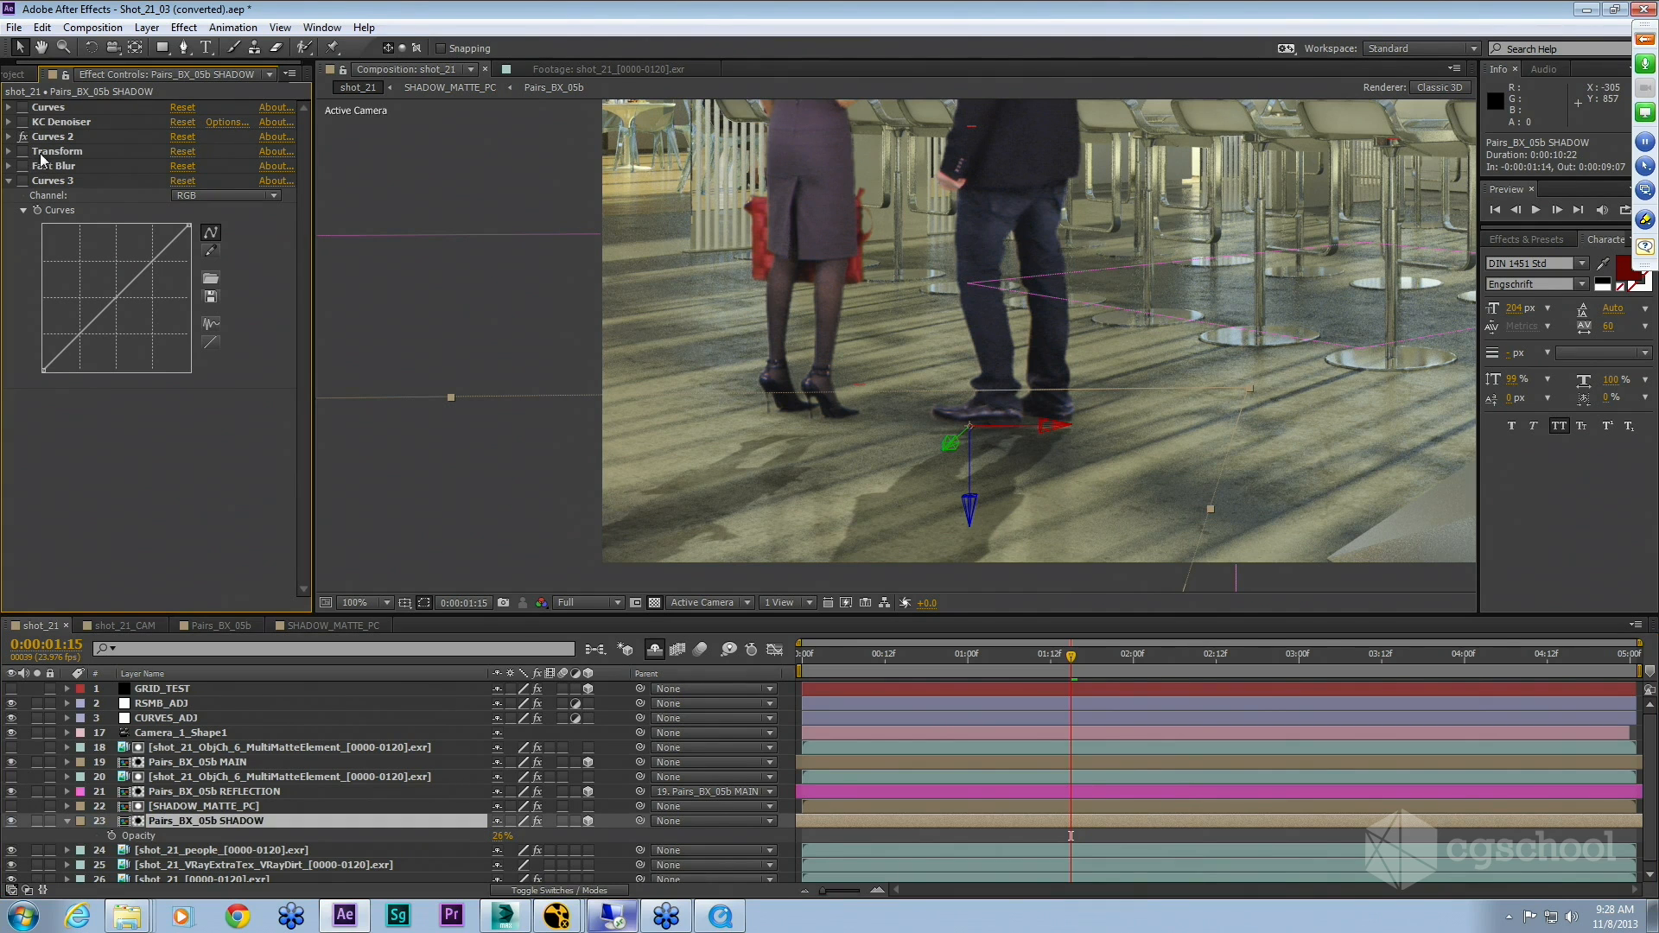
click(34, 154)
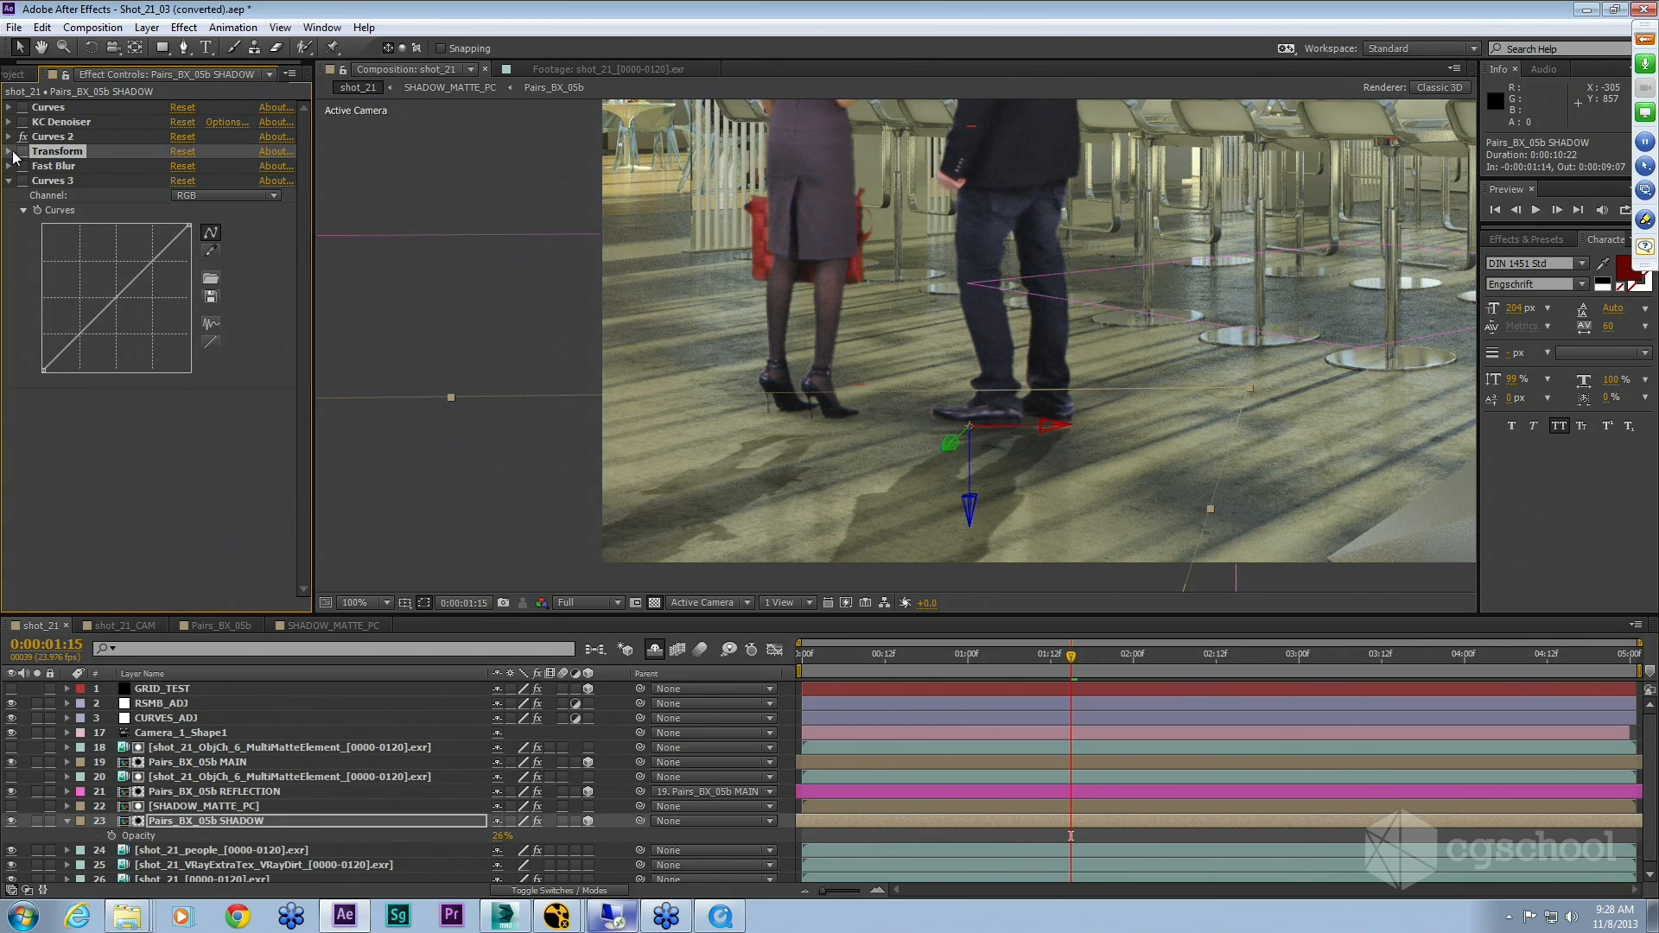
click(10, 152)
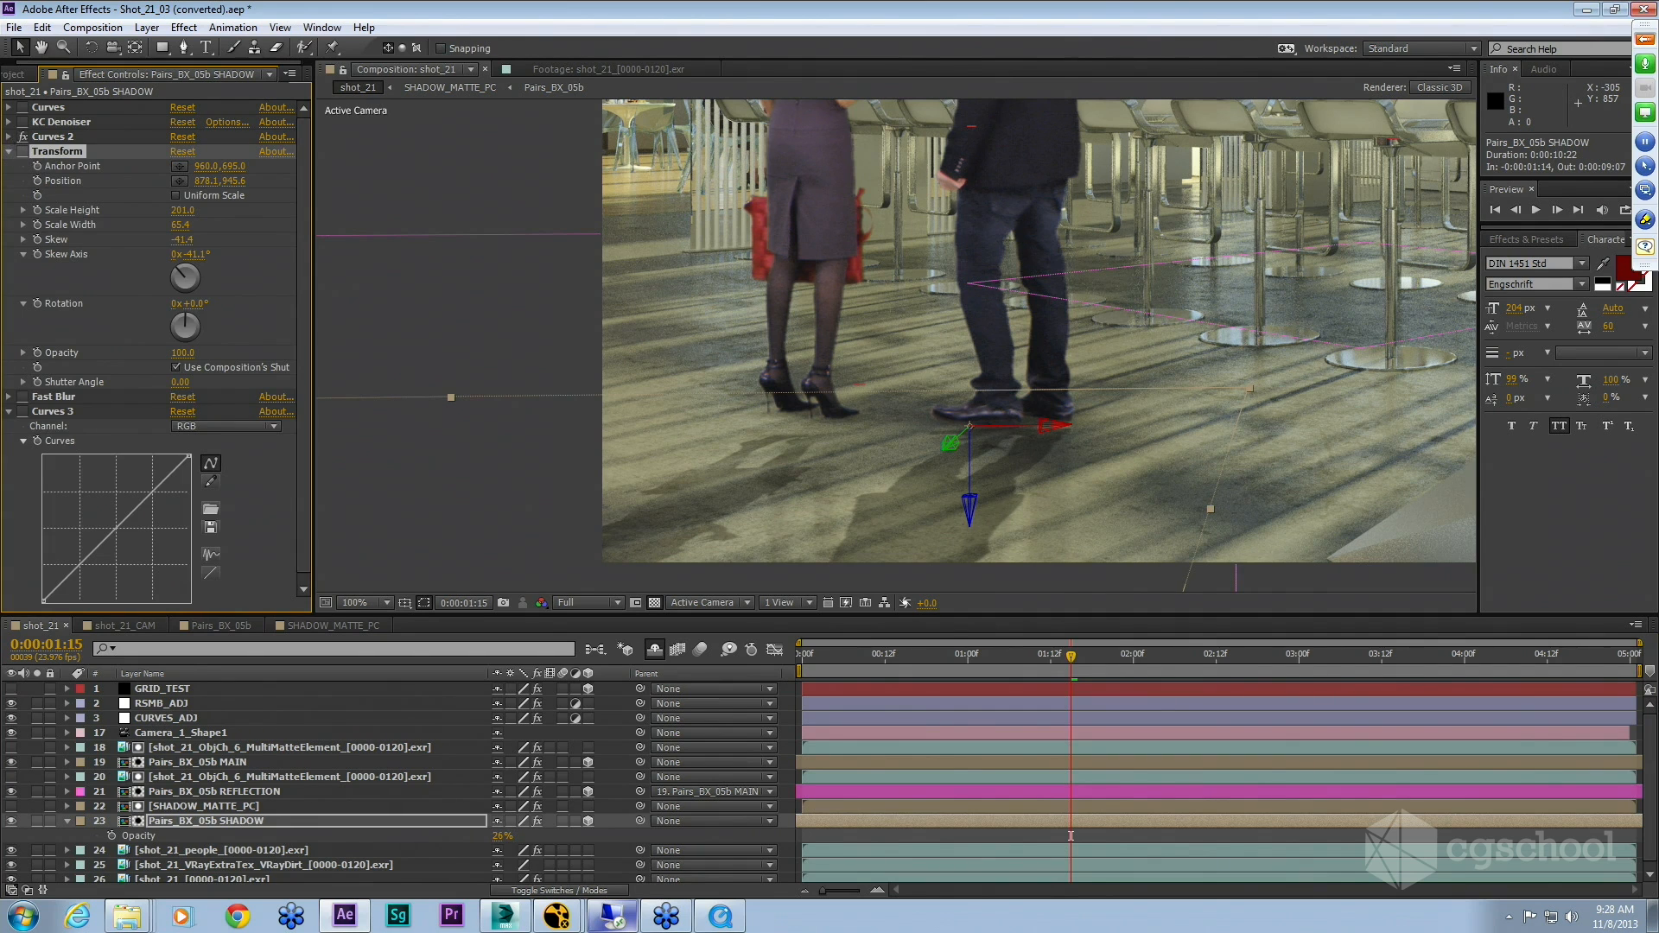
click(9, 137)
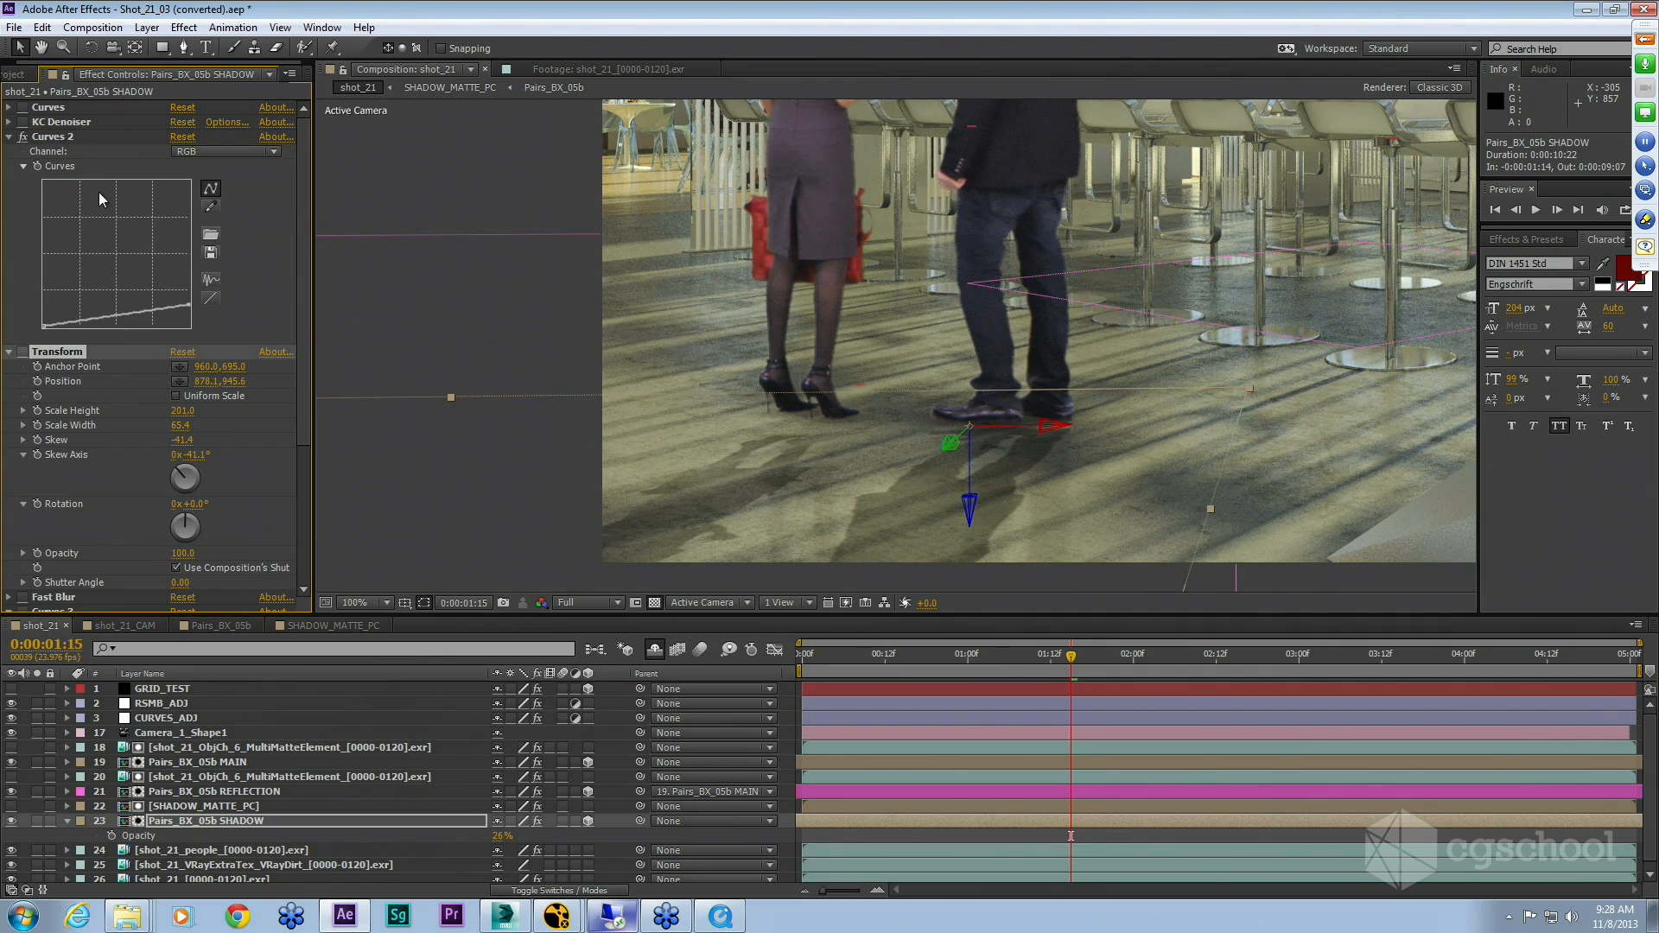
click(23, 352)
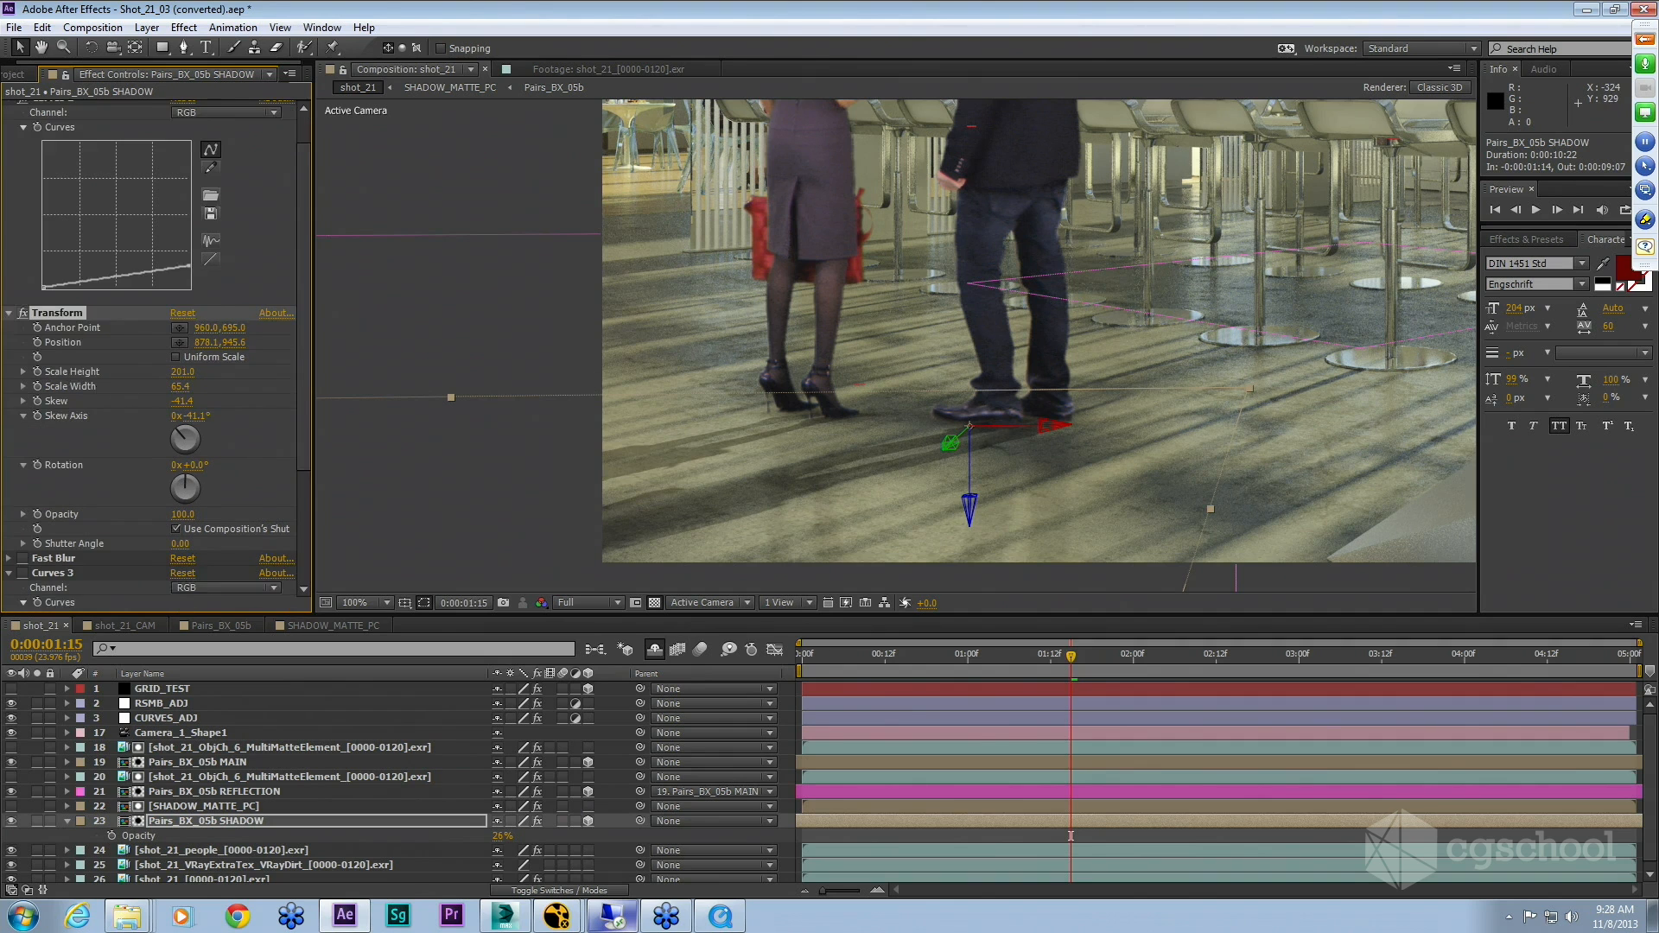
scroll(101, 393, down, 2)
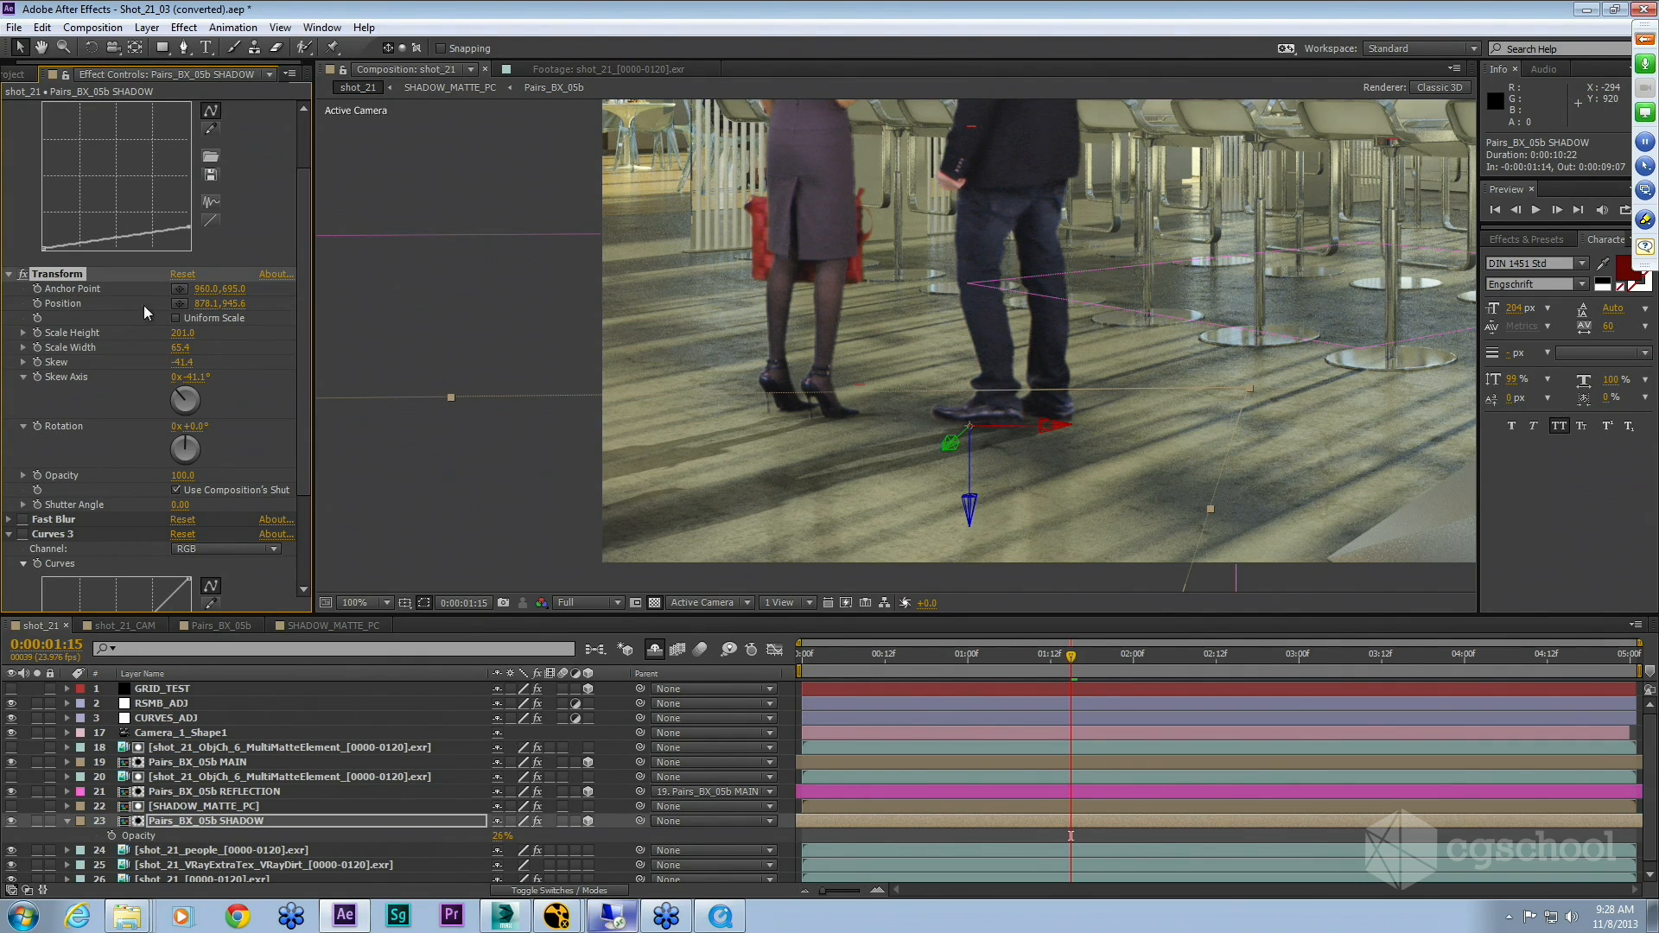
scroll(305, 415, down, 3)
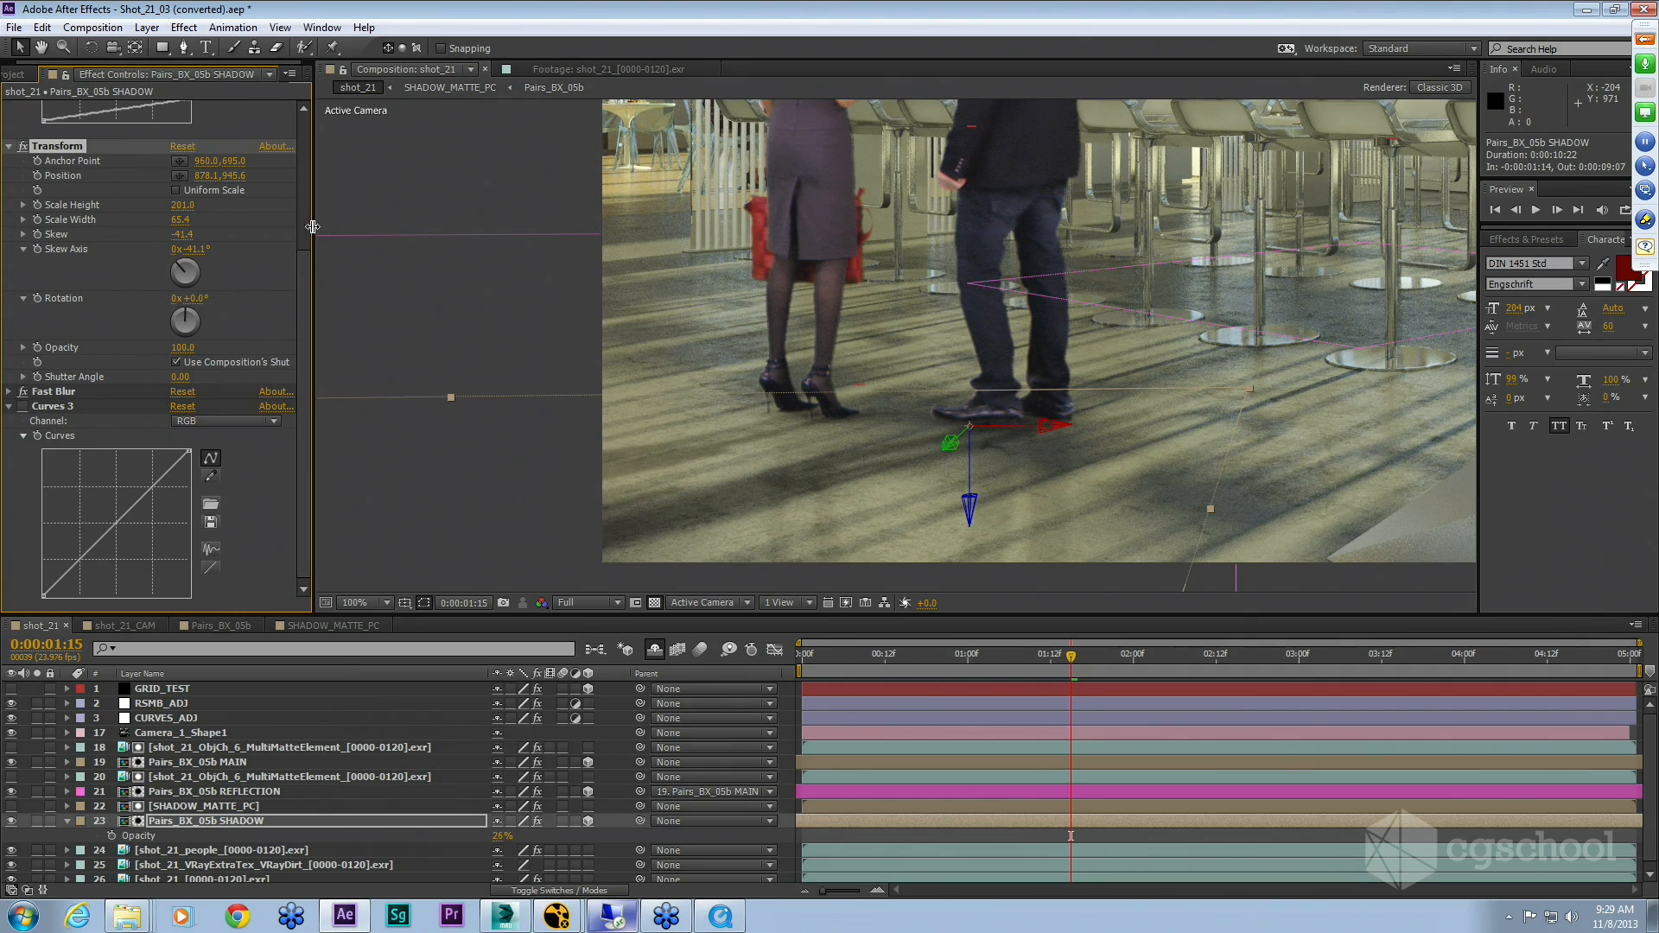
drag(305, 292, 307, 315)
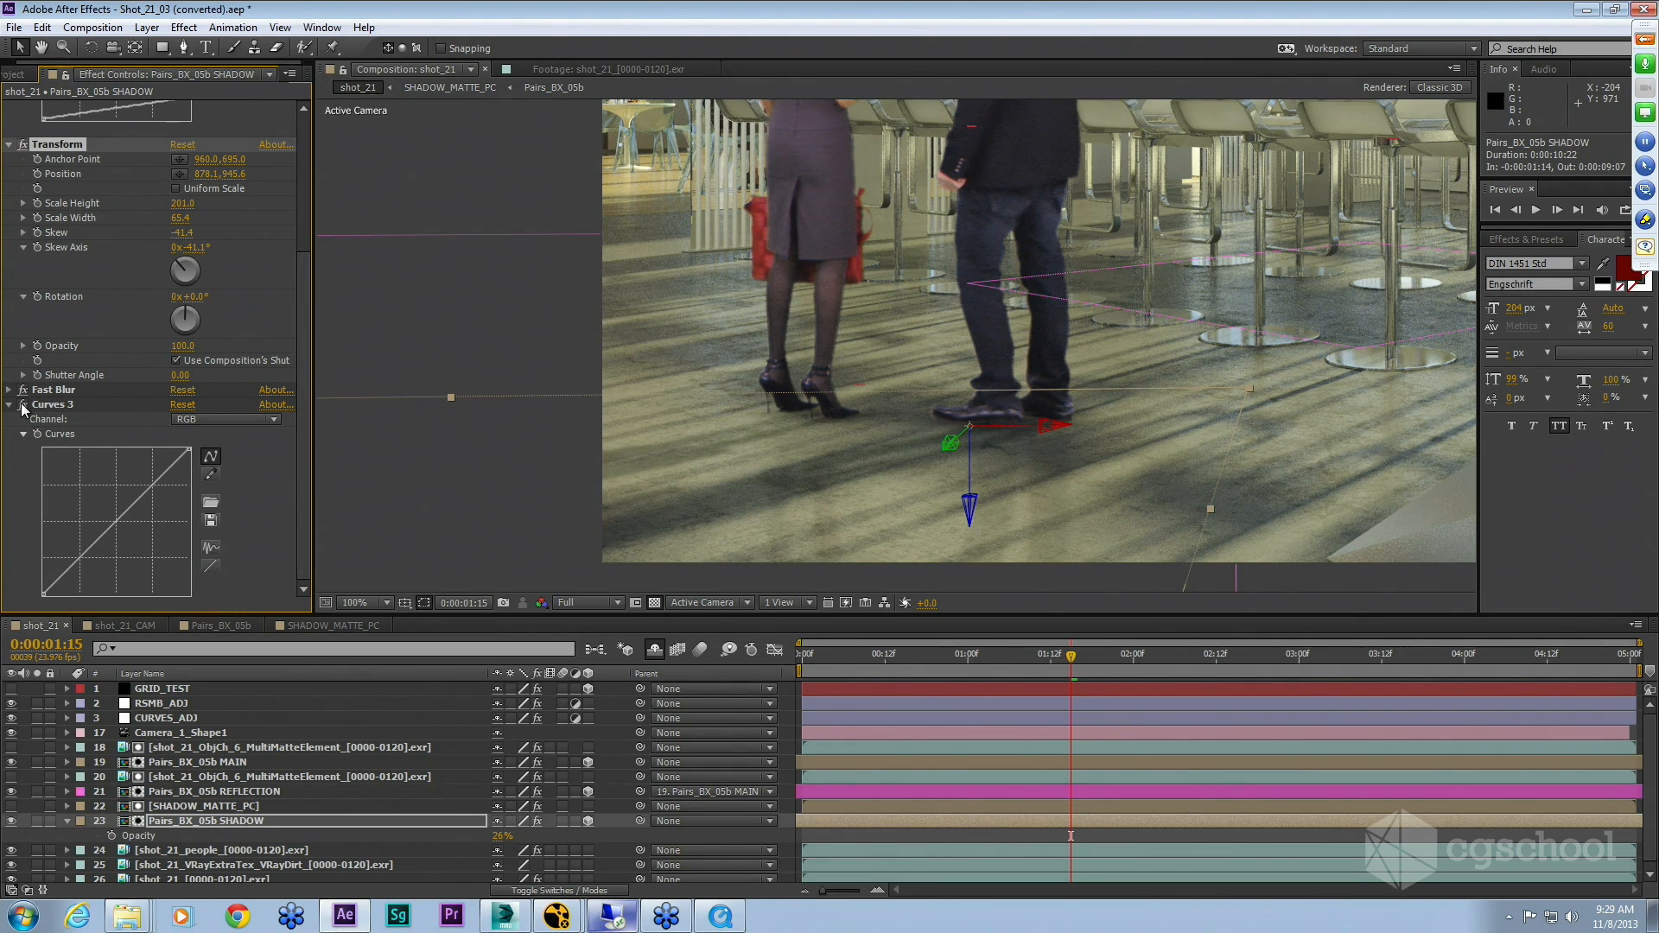
Step: Inspect the Curves 3 effect's Red, Green and Blue channel curves
click(185, 421)
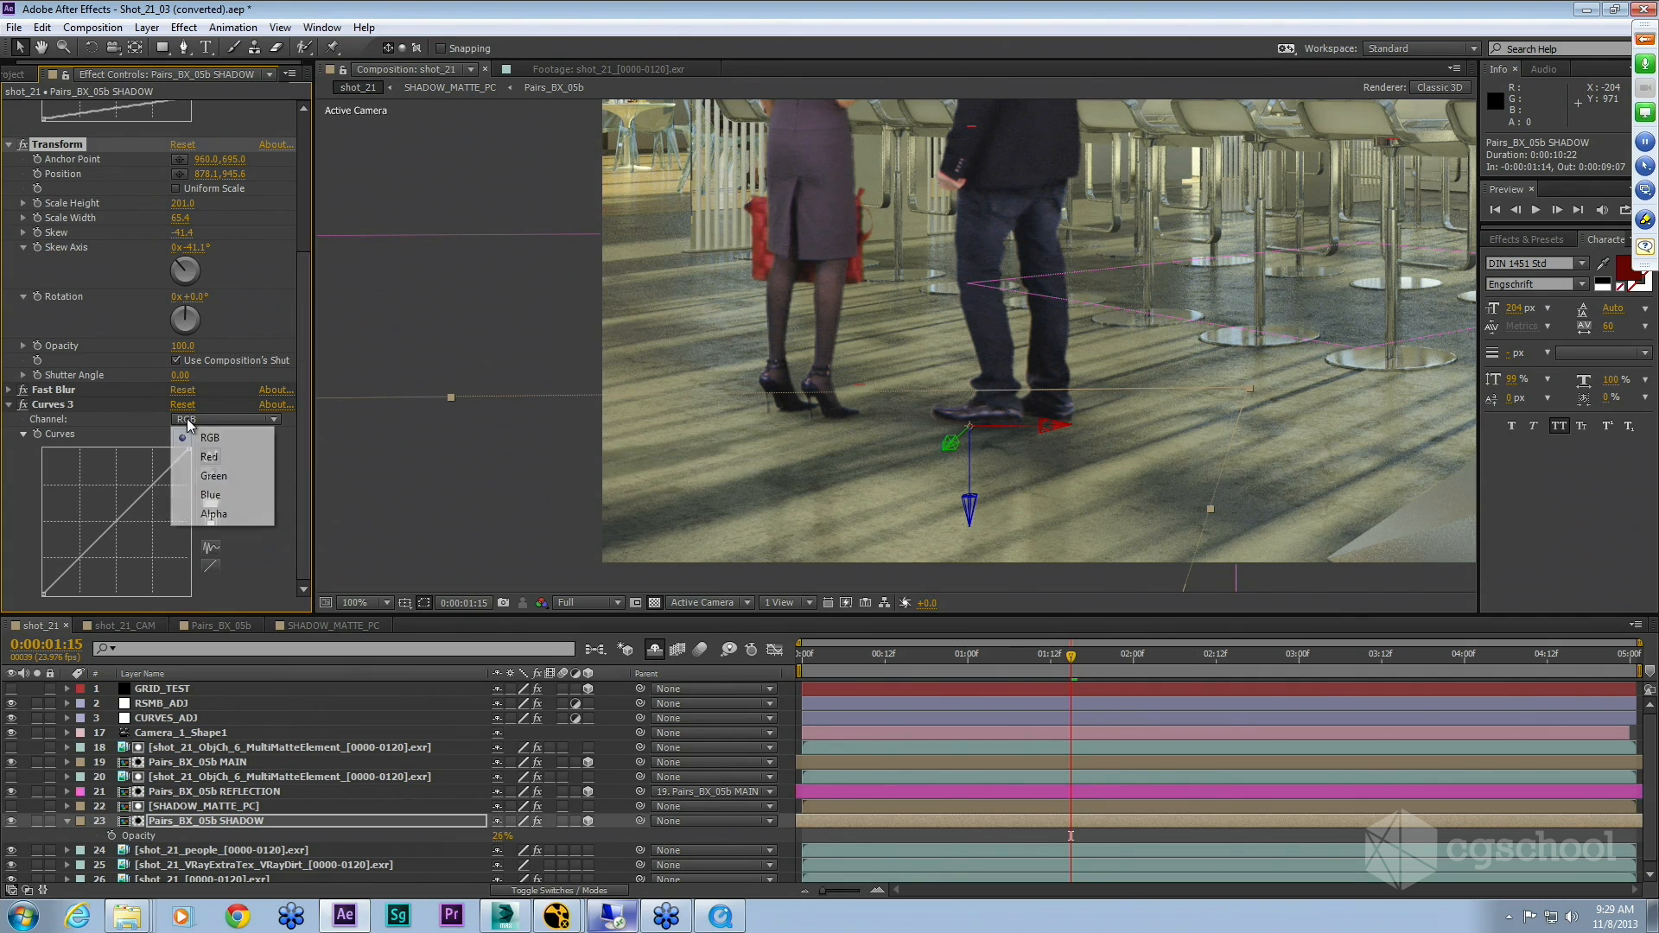
click(216, 459)
click(206, 421)
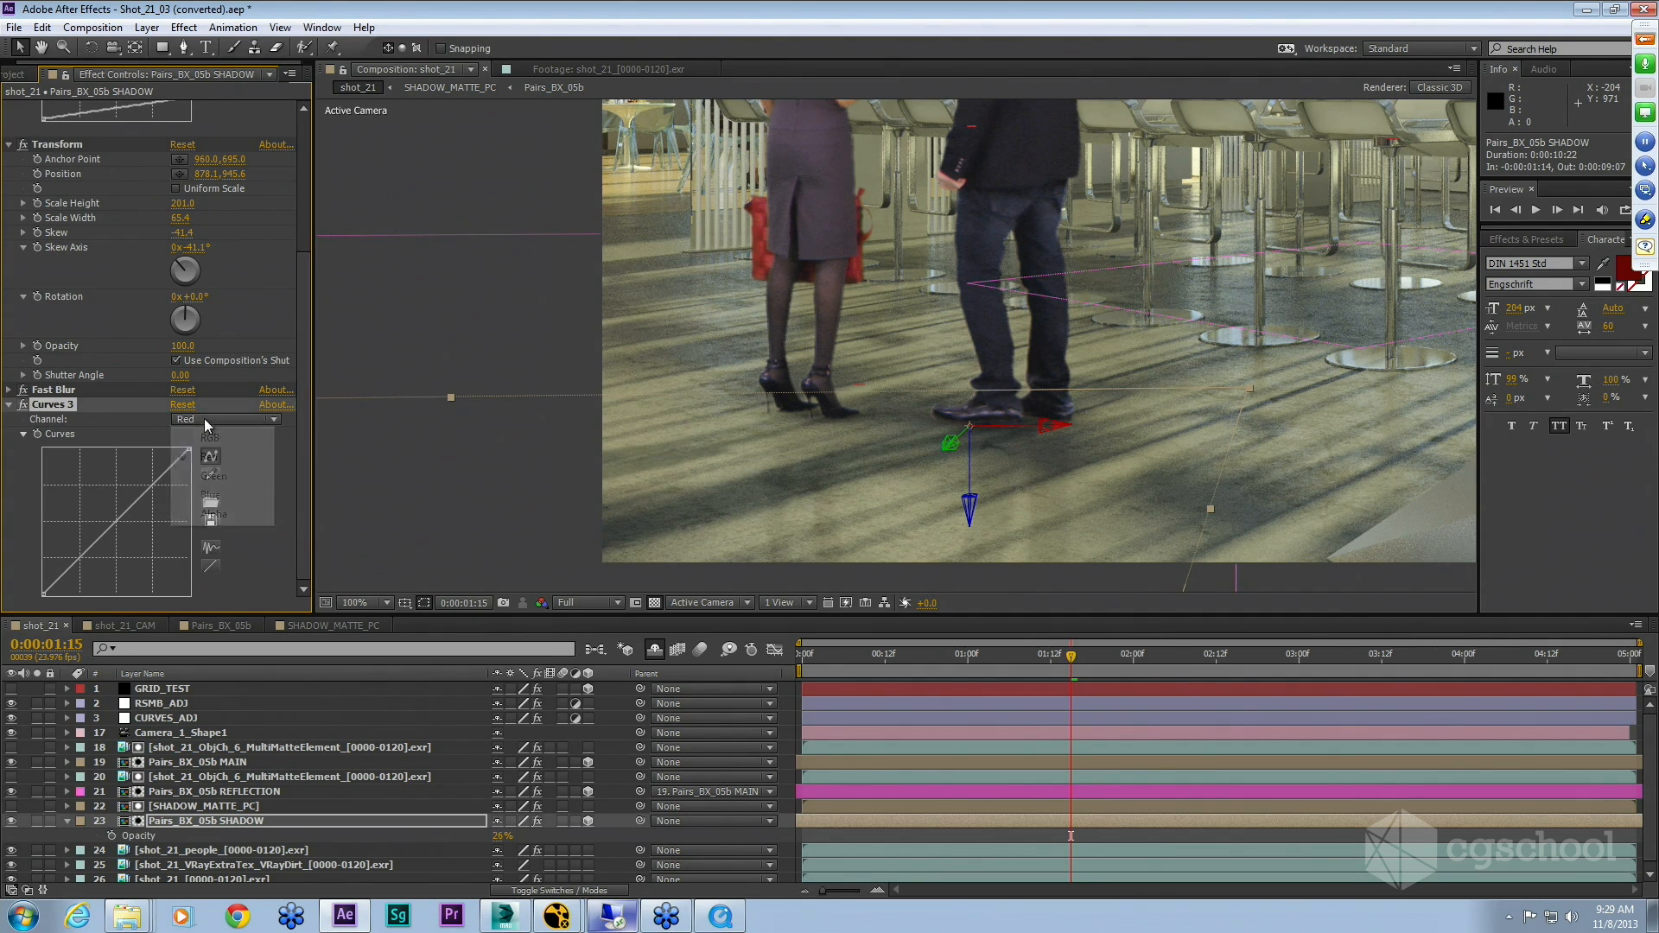
click(216, 476)
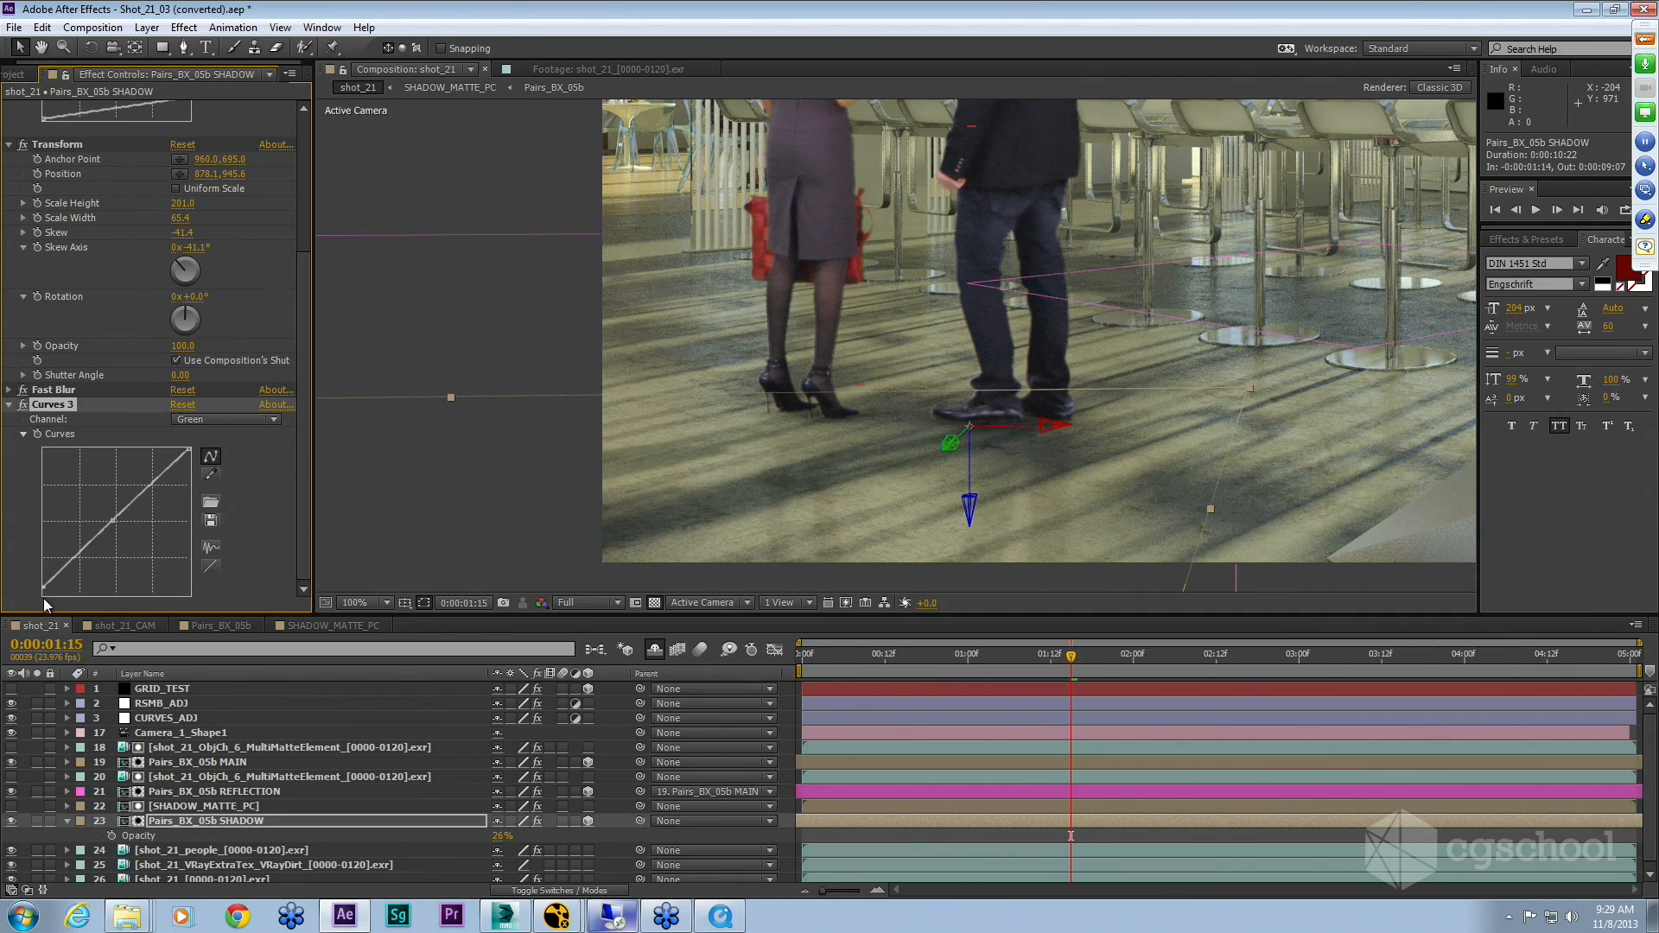
click(226, 421)
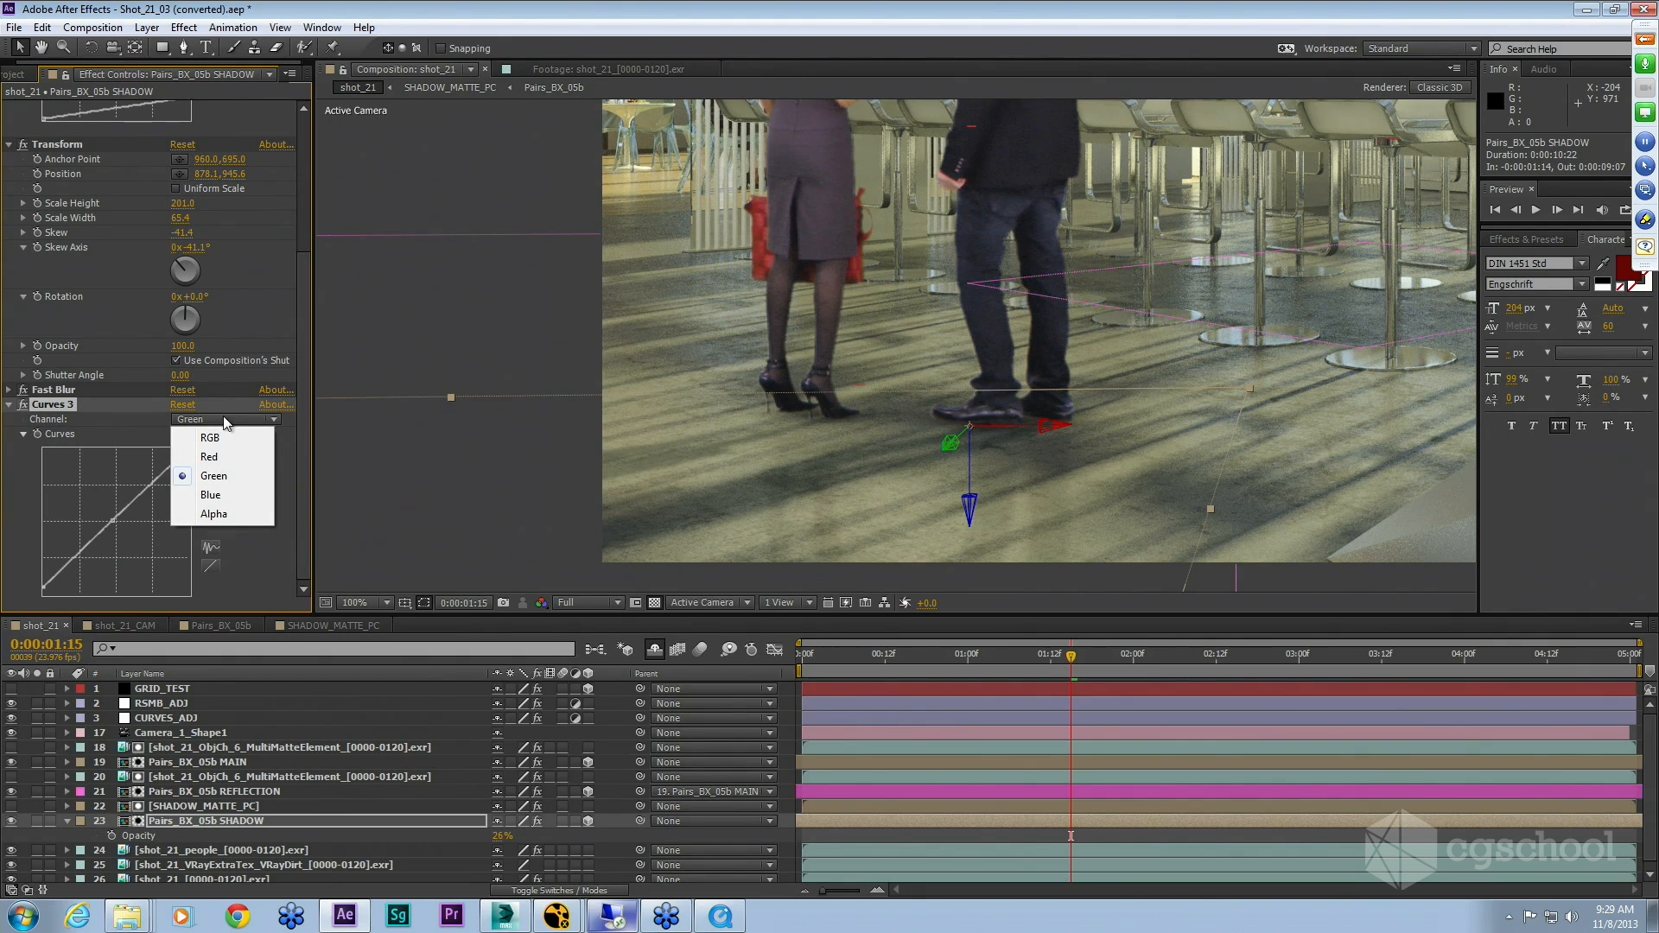
click(210, 495)
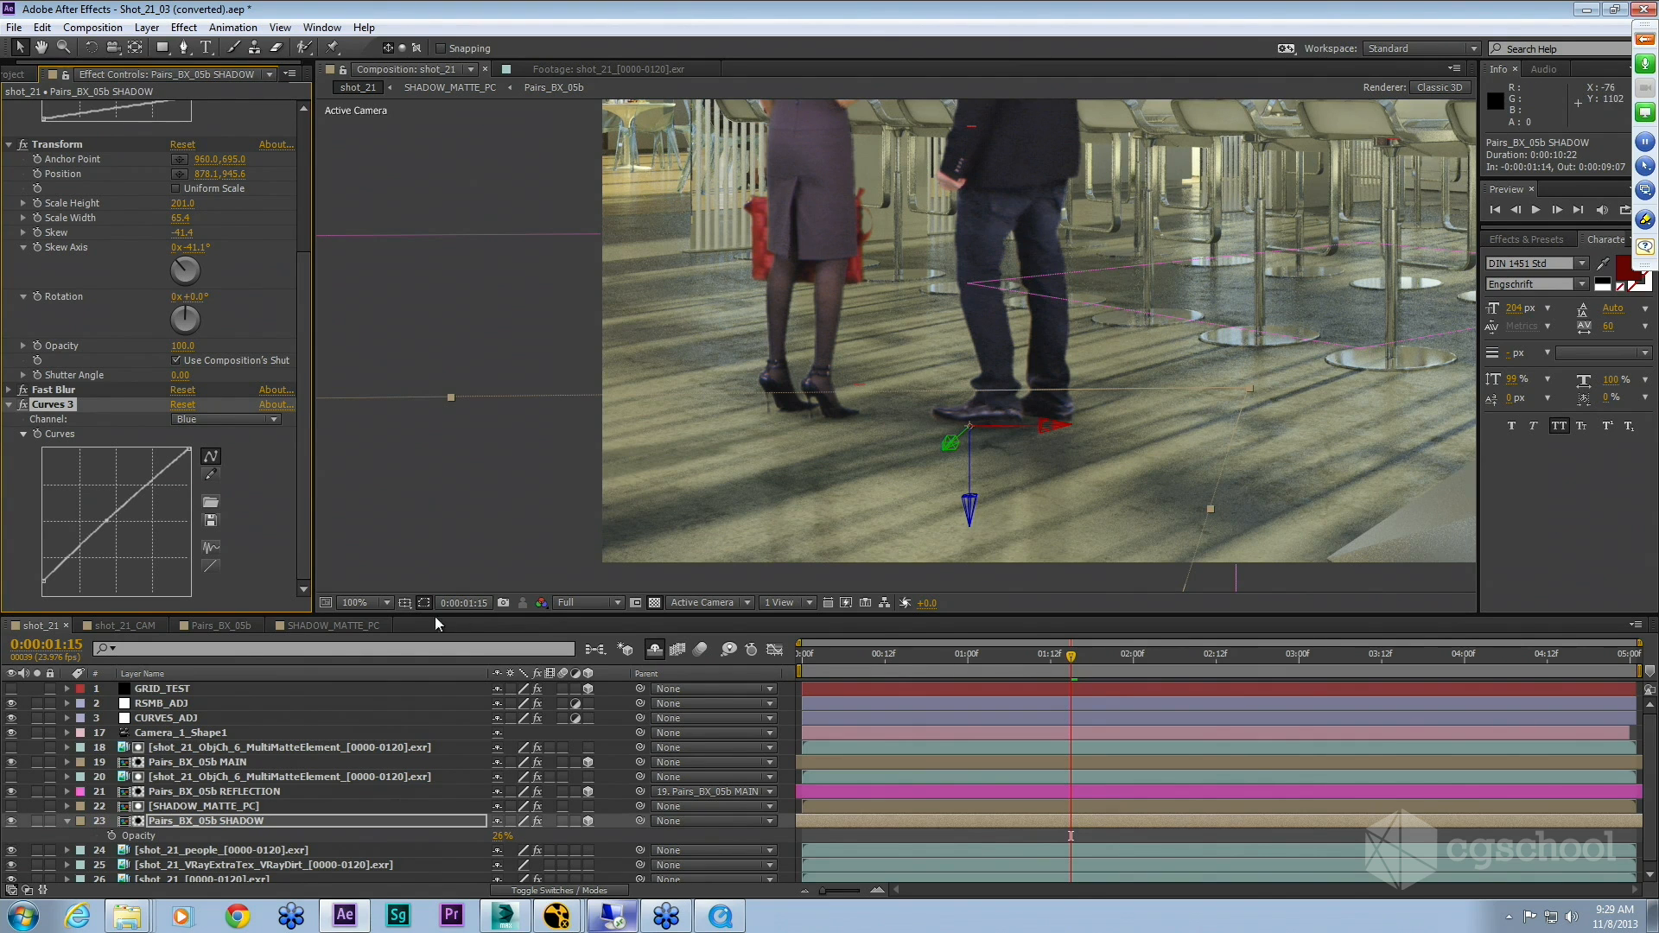
click(9, 405)
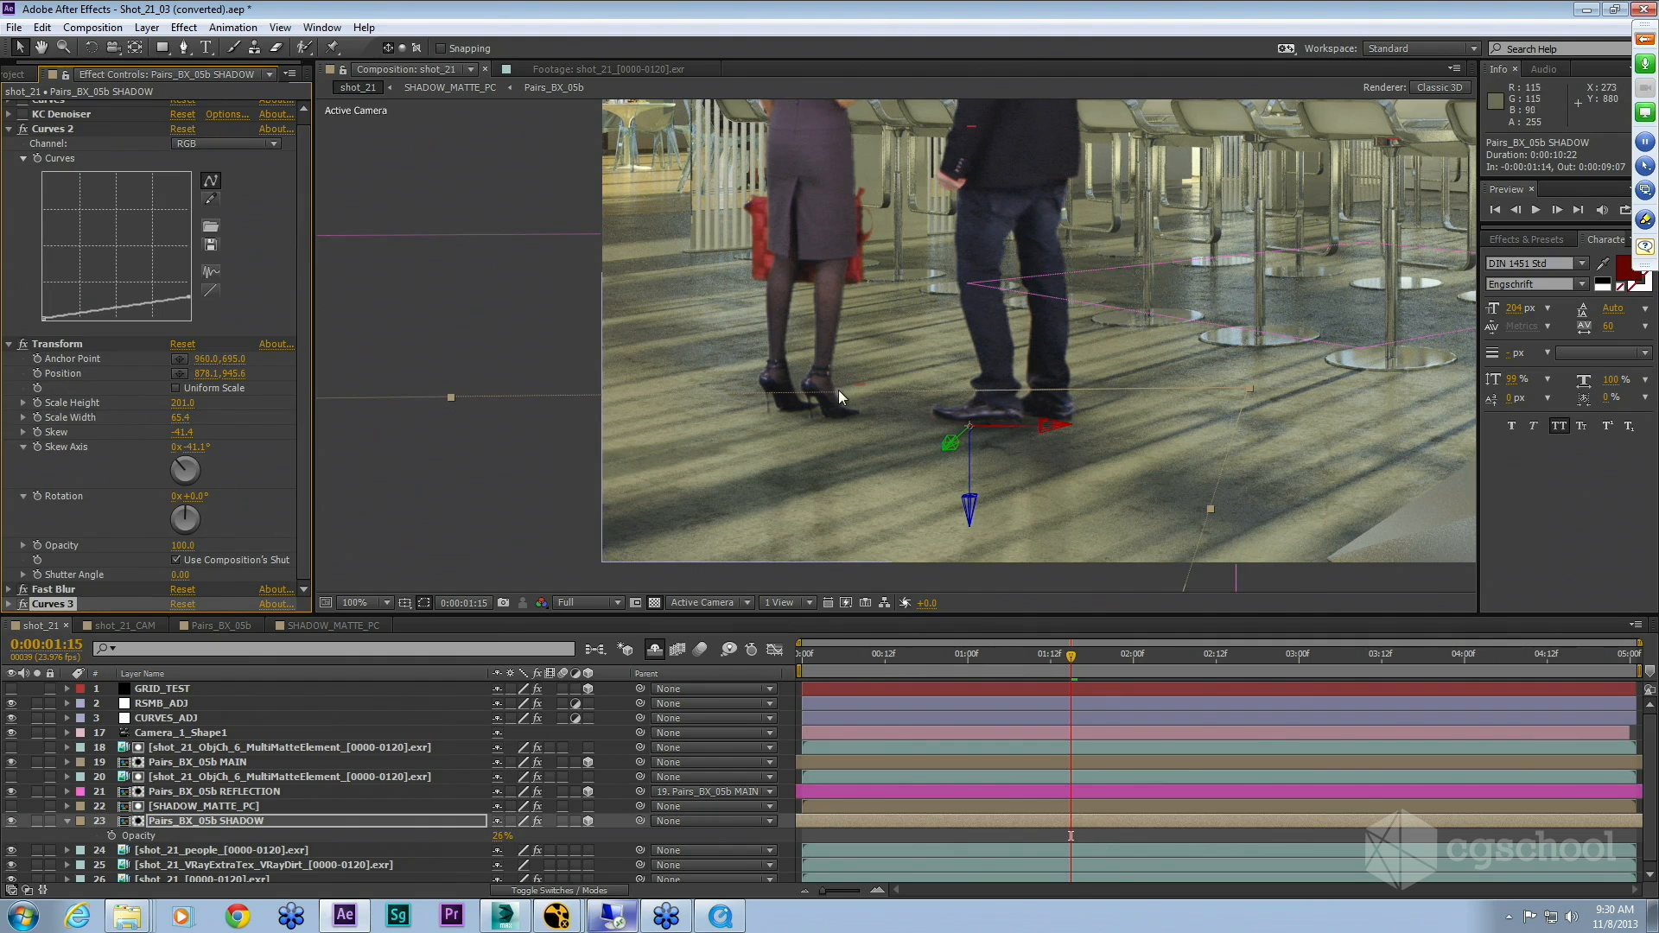
key(comma)
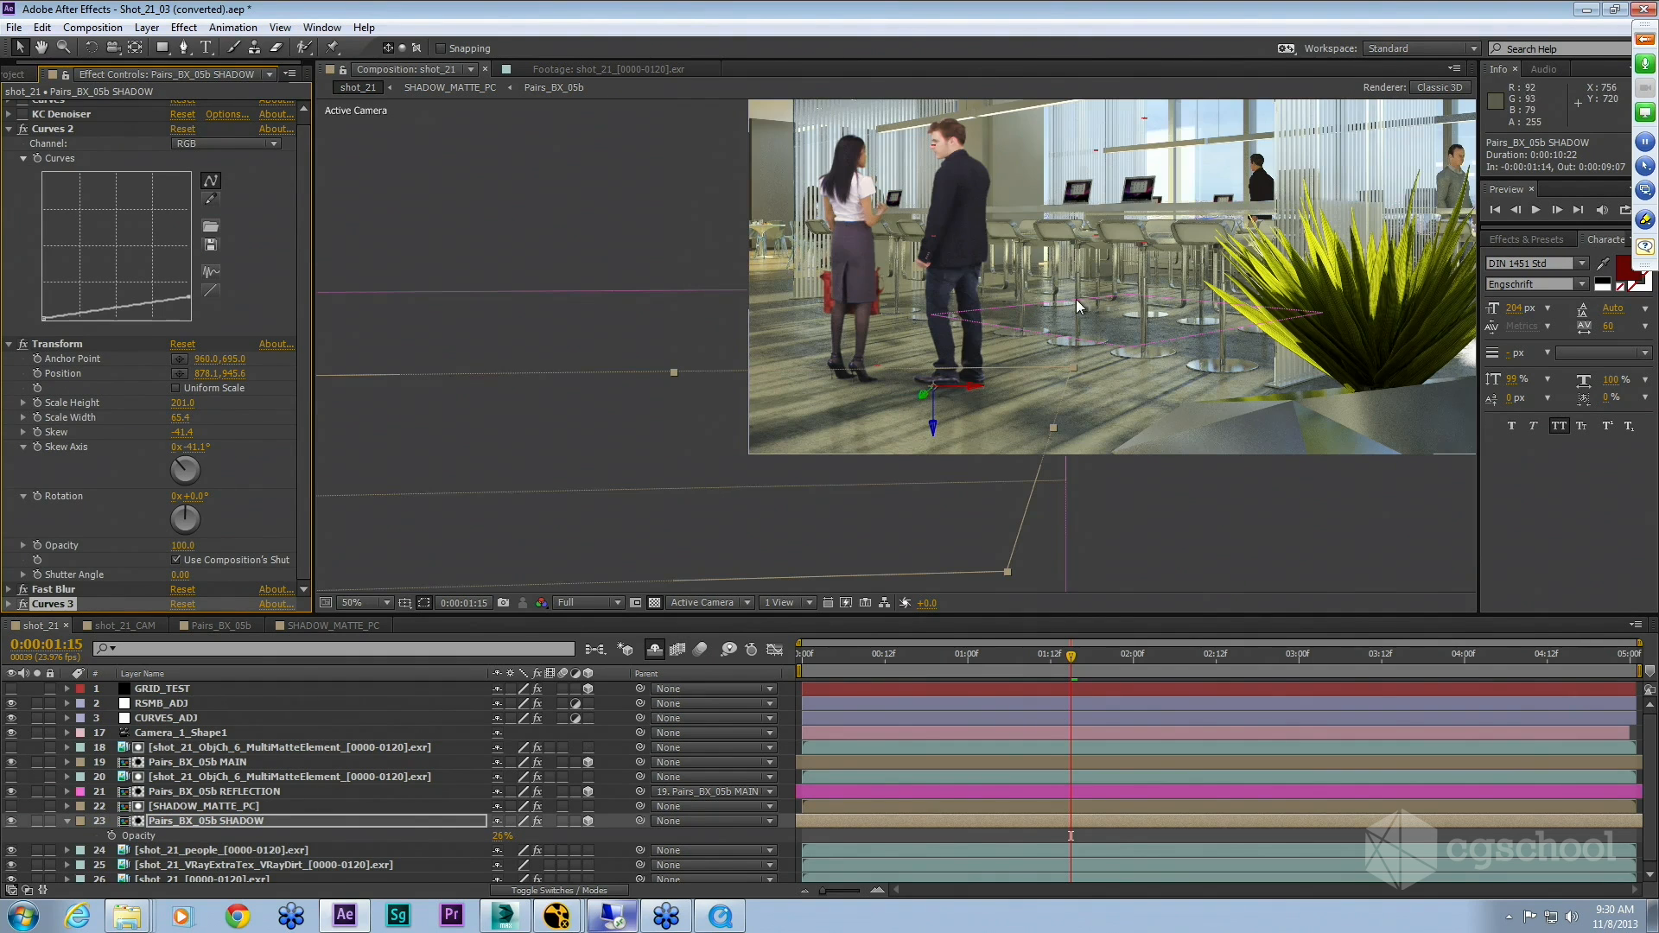
key(h)
drag(1049, 299, 793, 429)
key(v)
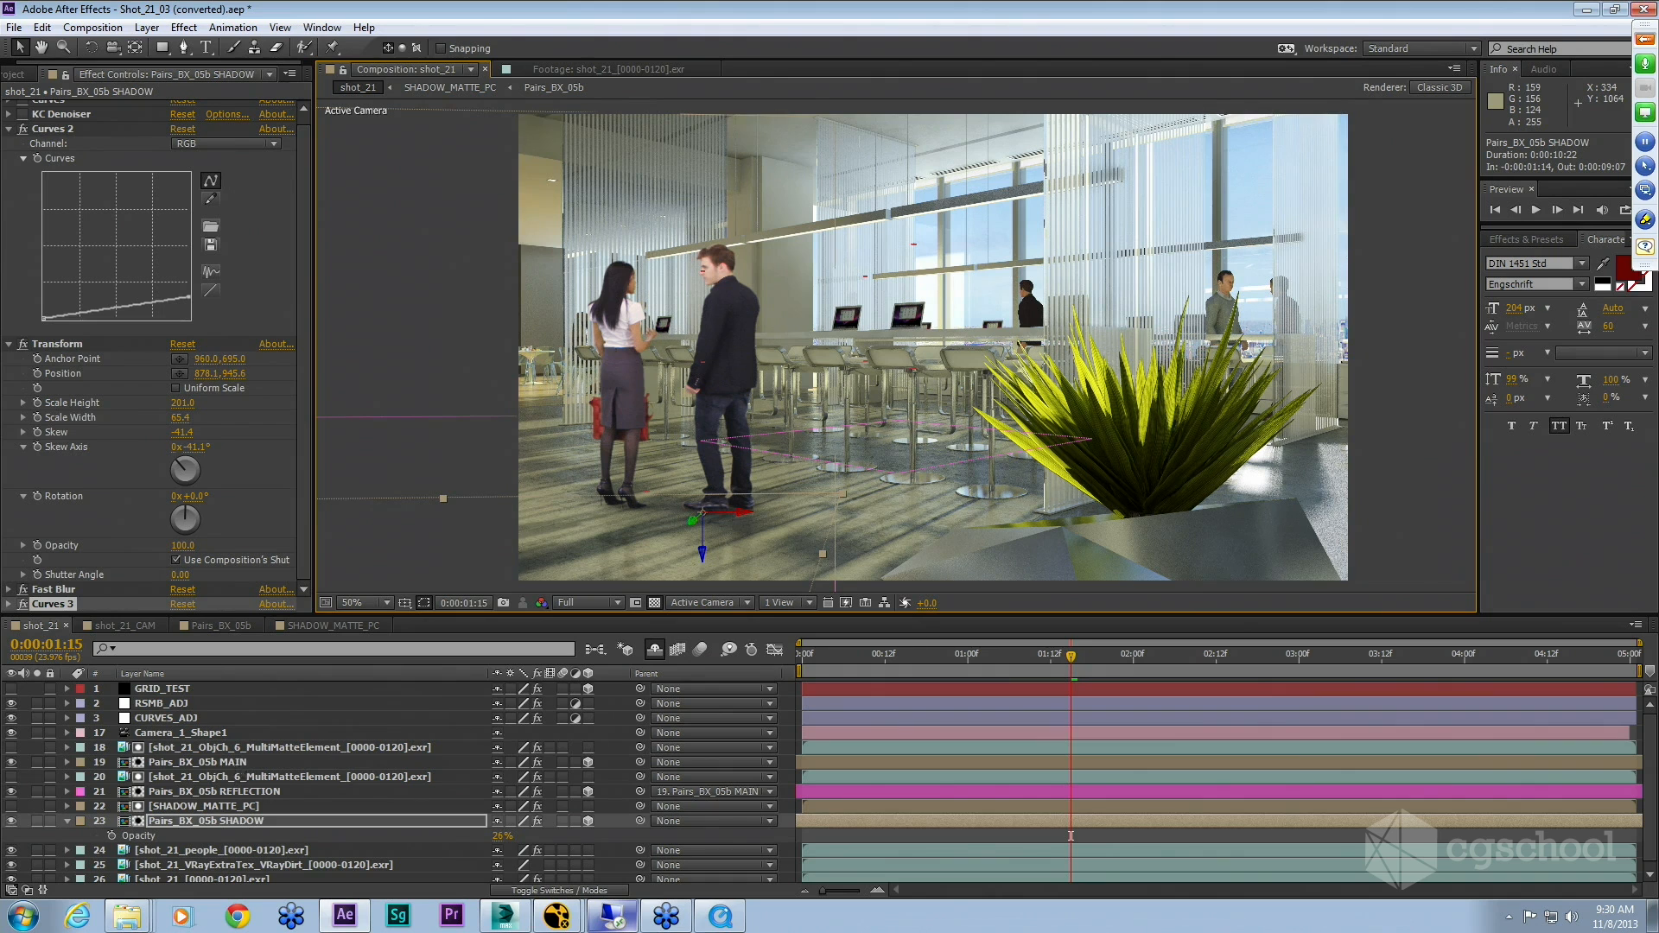
Step: Open the greenscreen studio screenshot from the BTS_IMAGES_AND_MOVIES folder in a preview
click(238, 763)
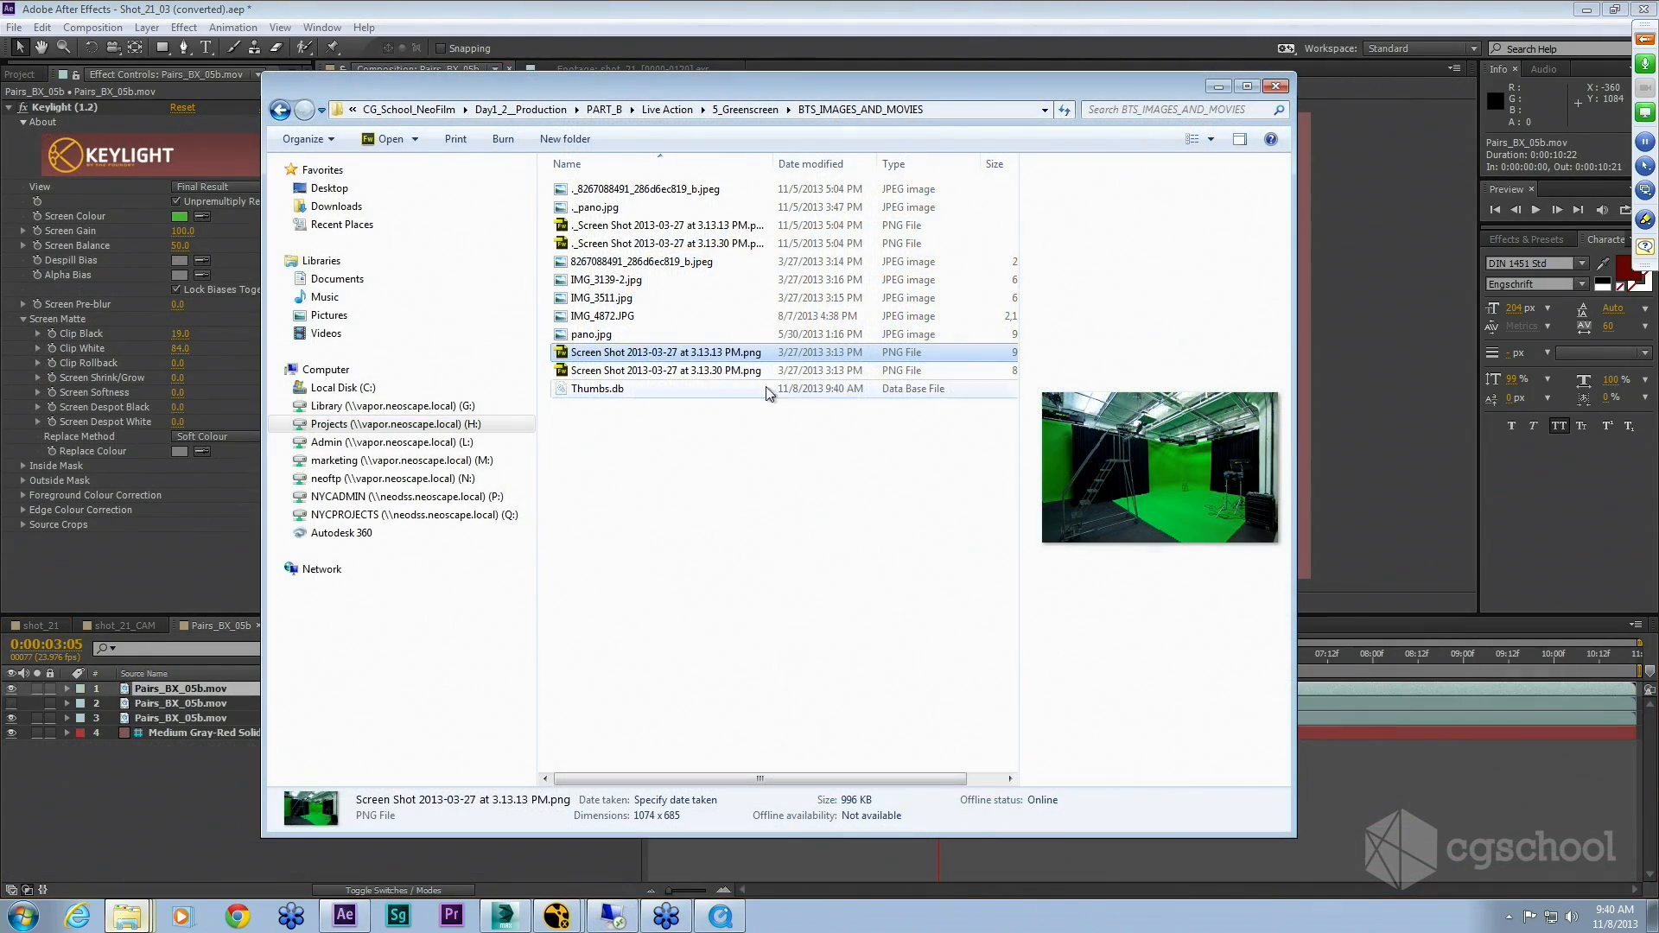
right_click(563, 352)
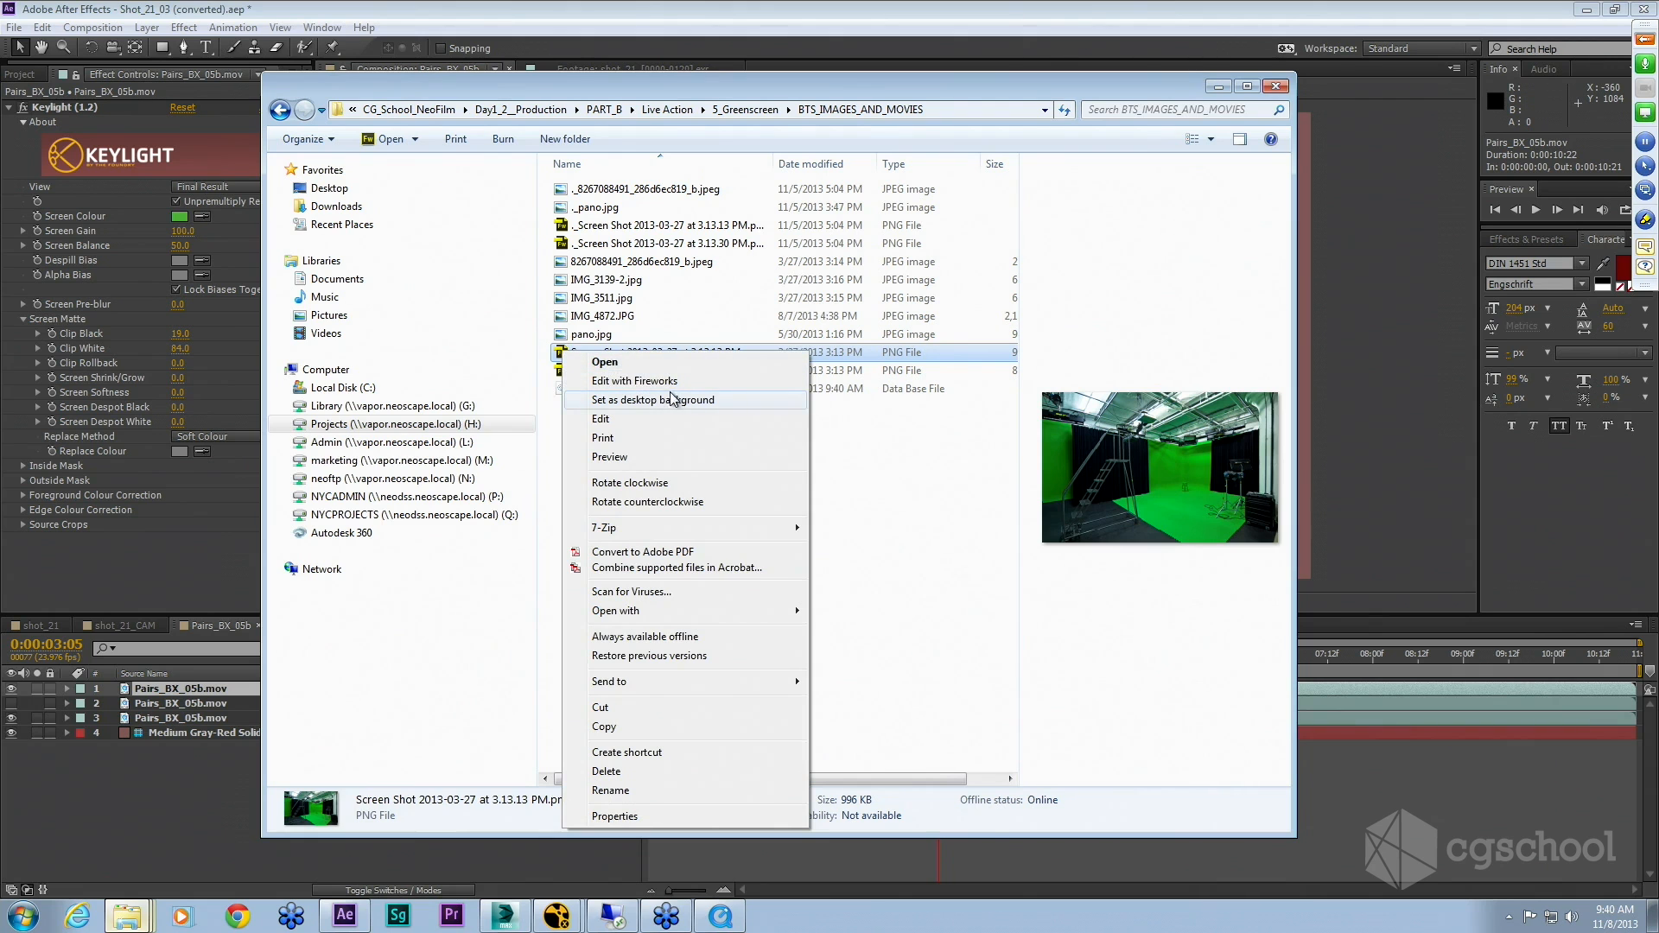
click(673, 459)
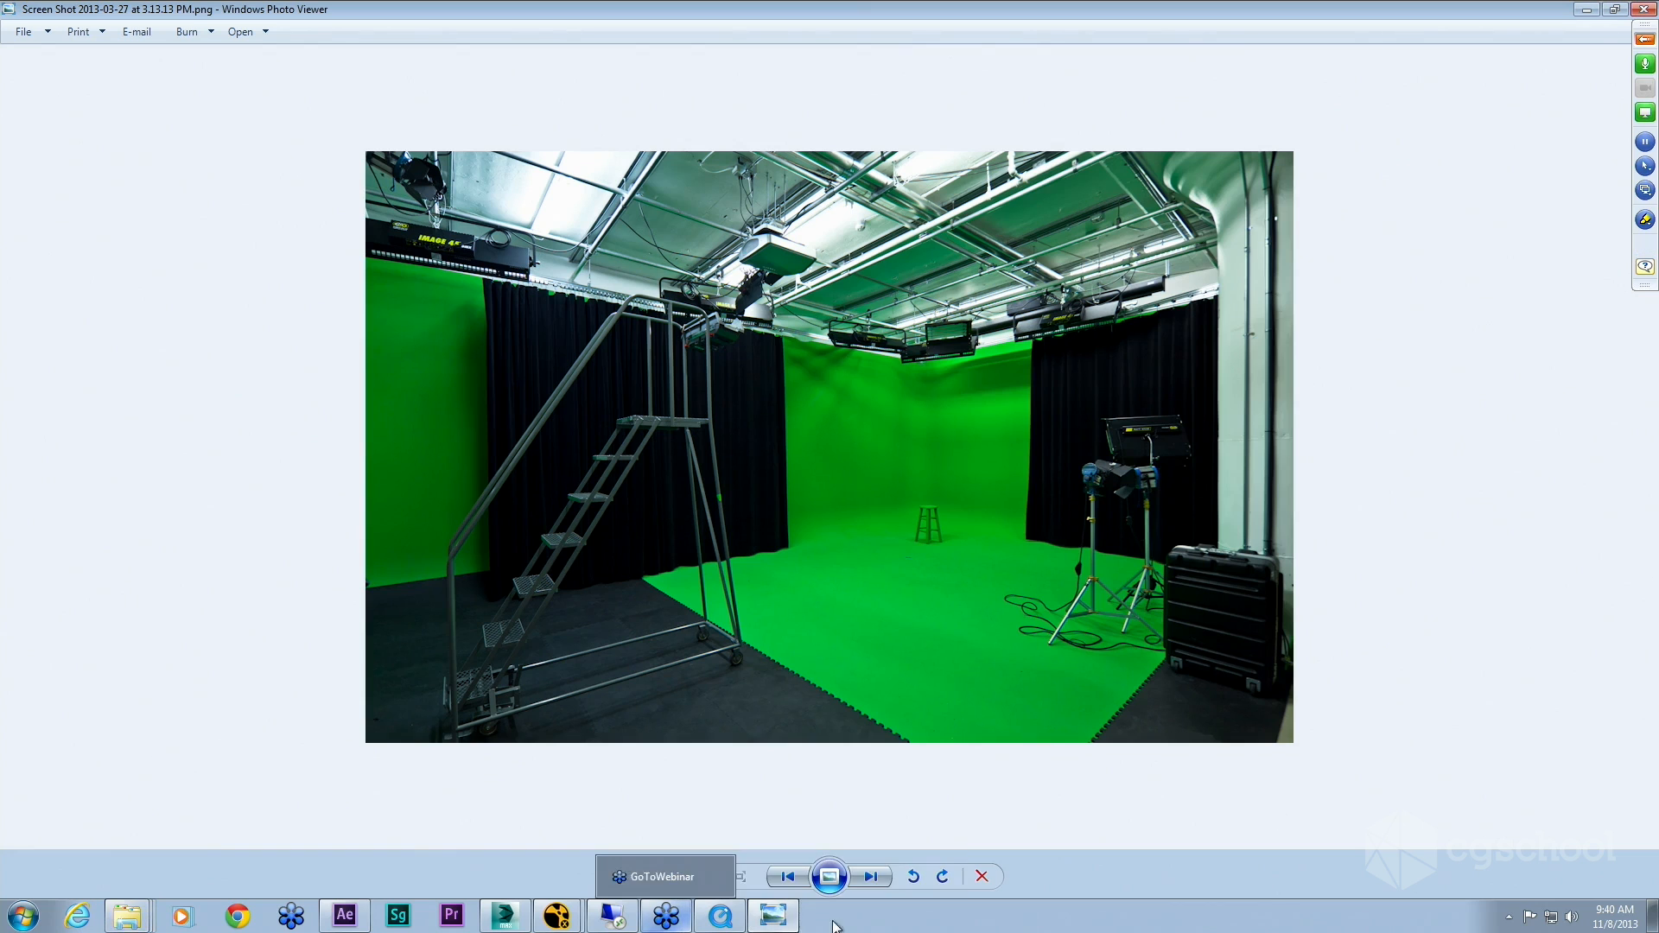
Step: Browse through the other behind-the-scenes images in the photo viewer
click(871, 878)
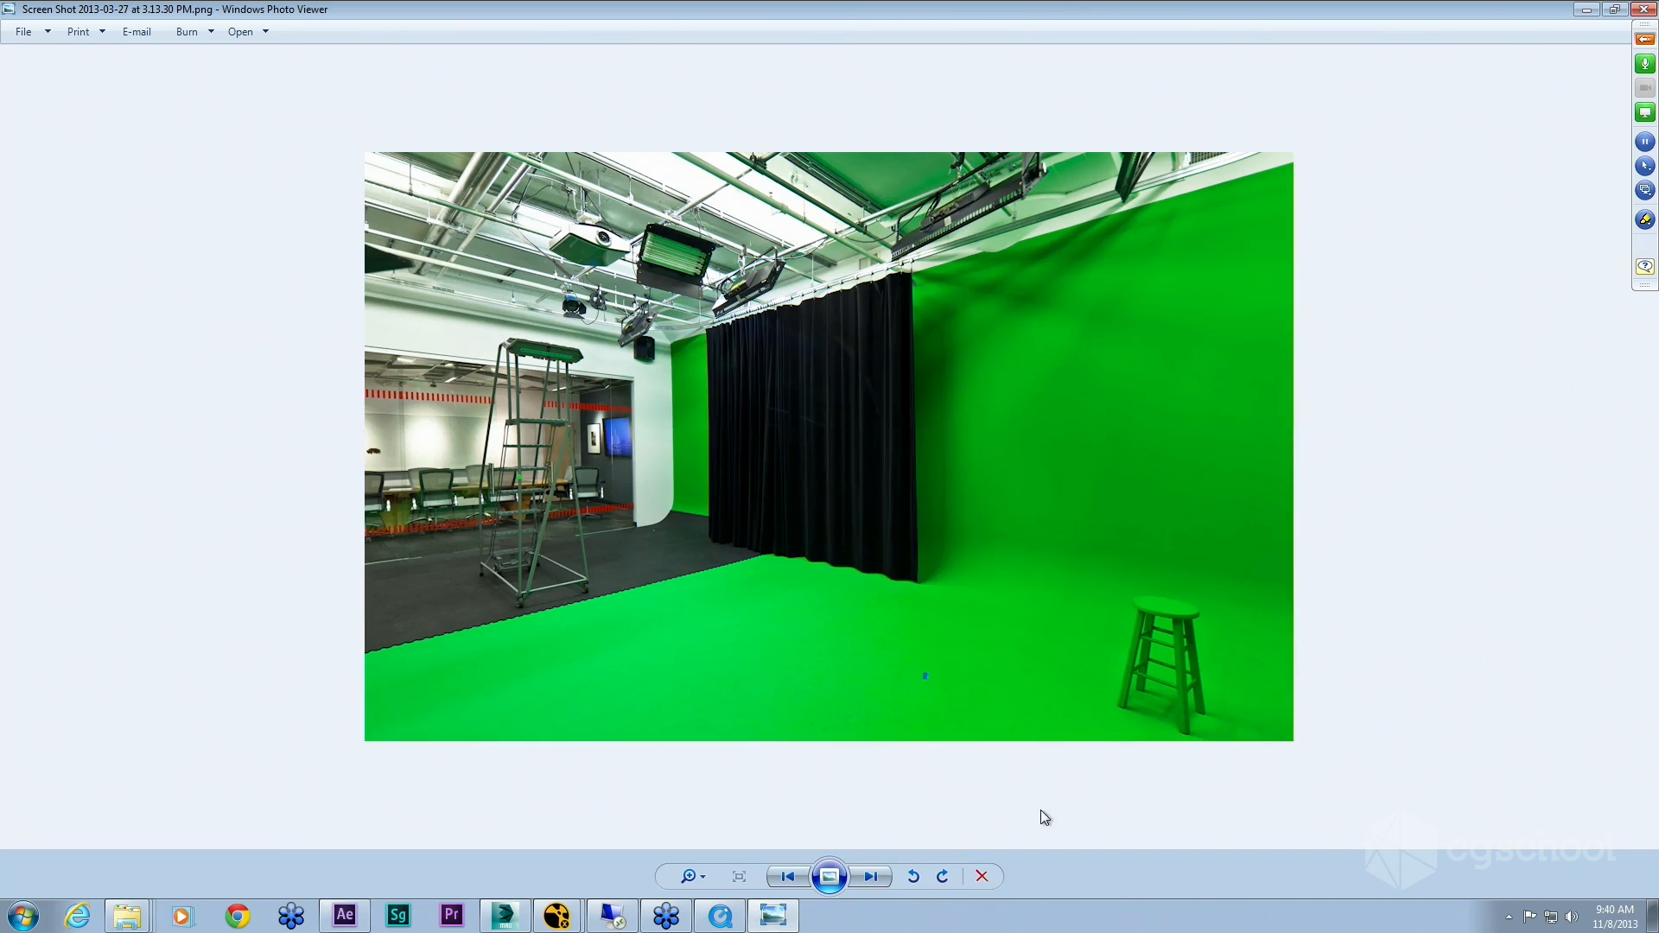
click(871, 878)
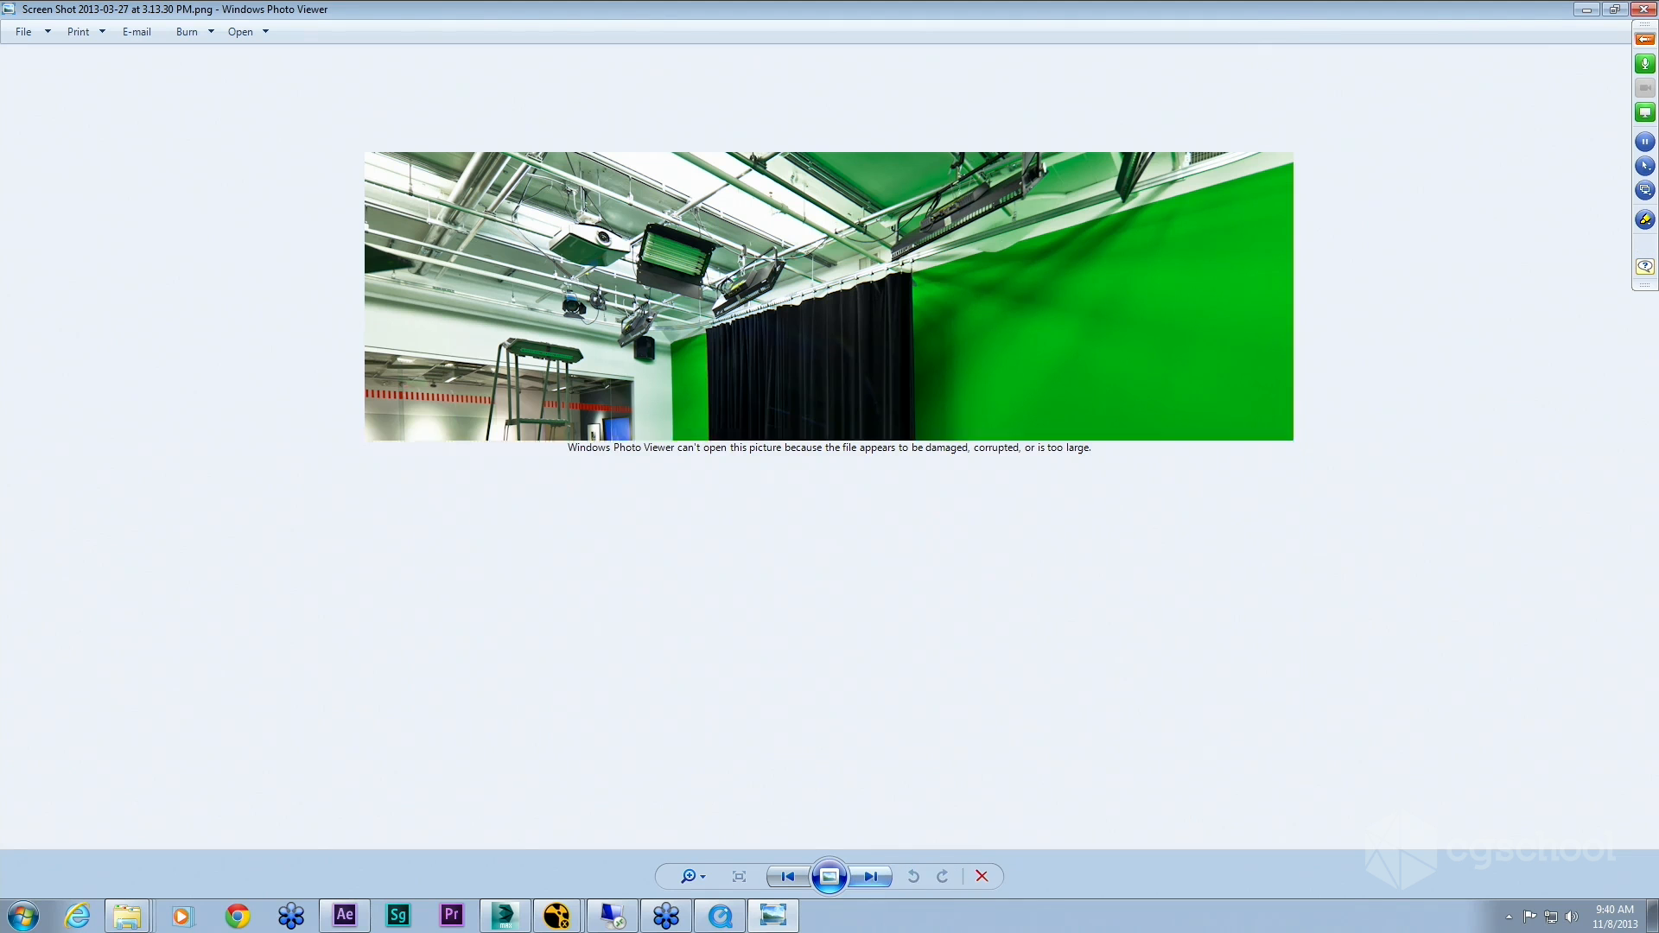
click(790, 879)
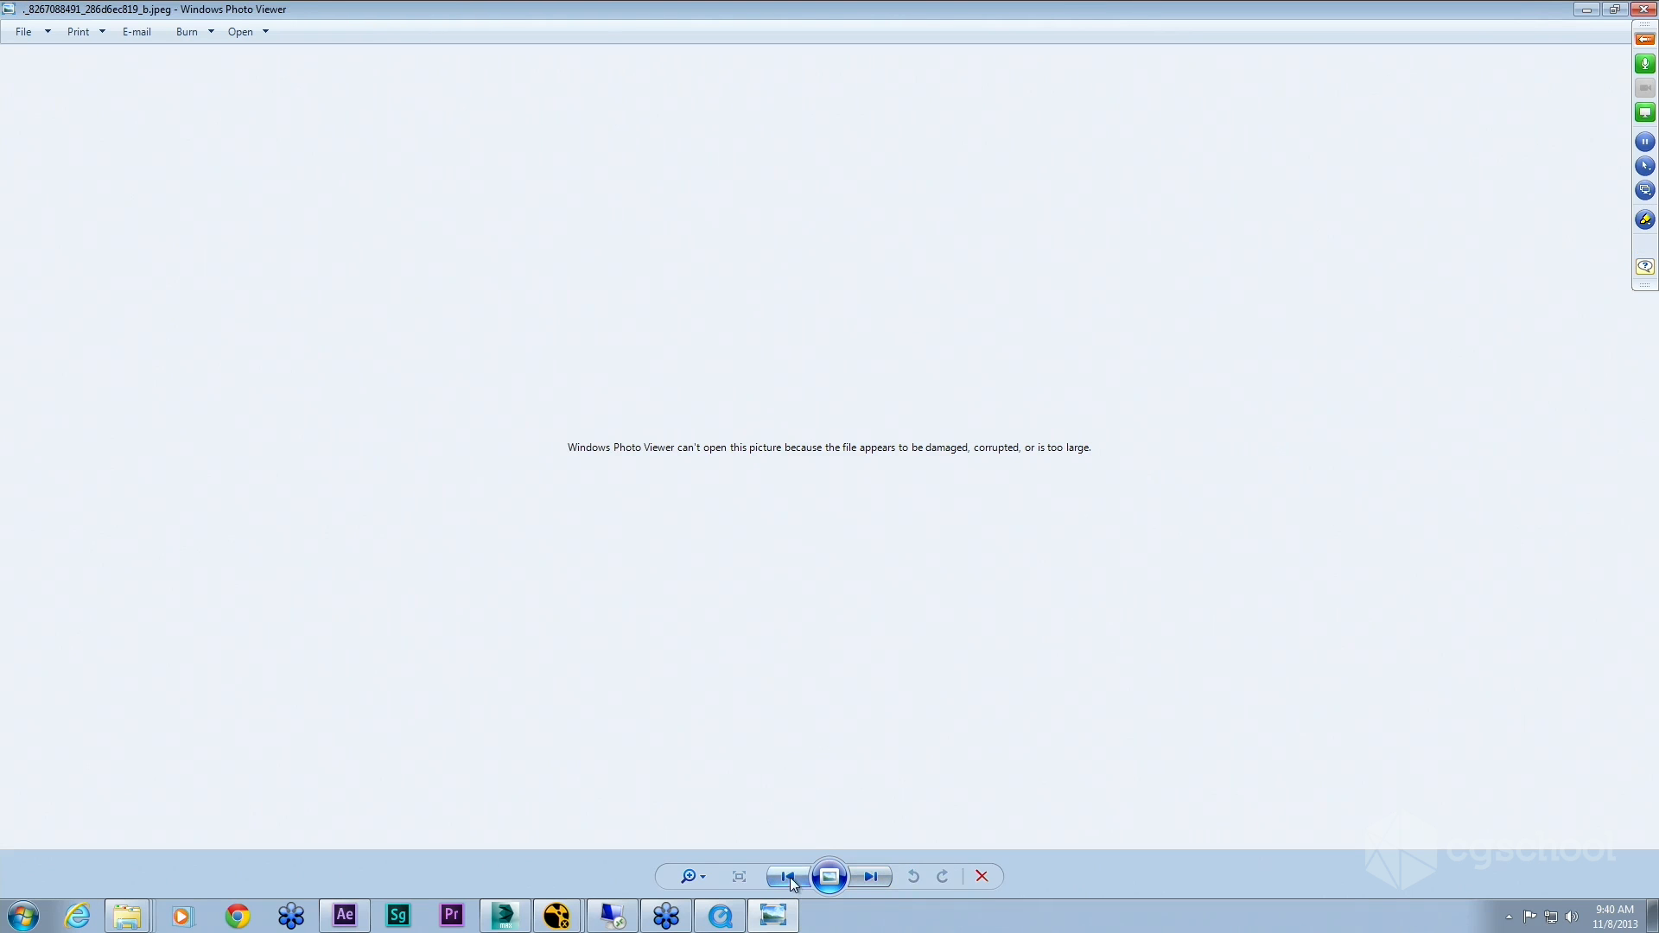
click(790, 877)
click(790, 879)
click(790, 879)
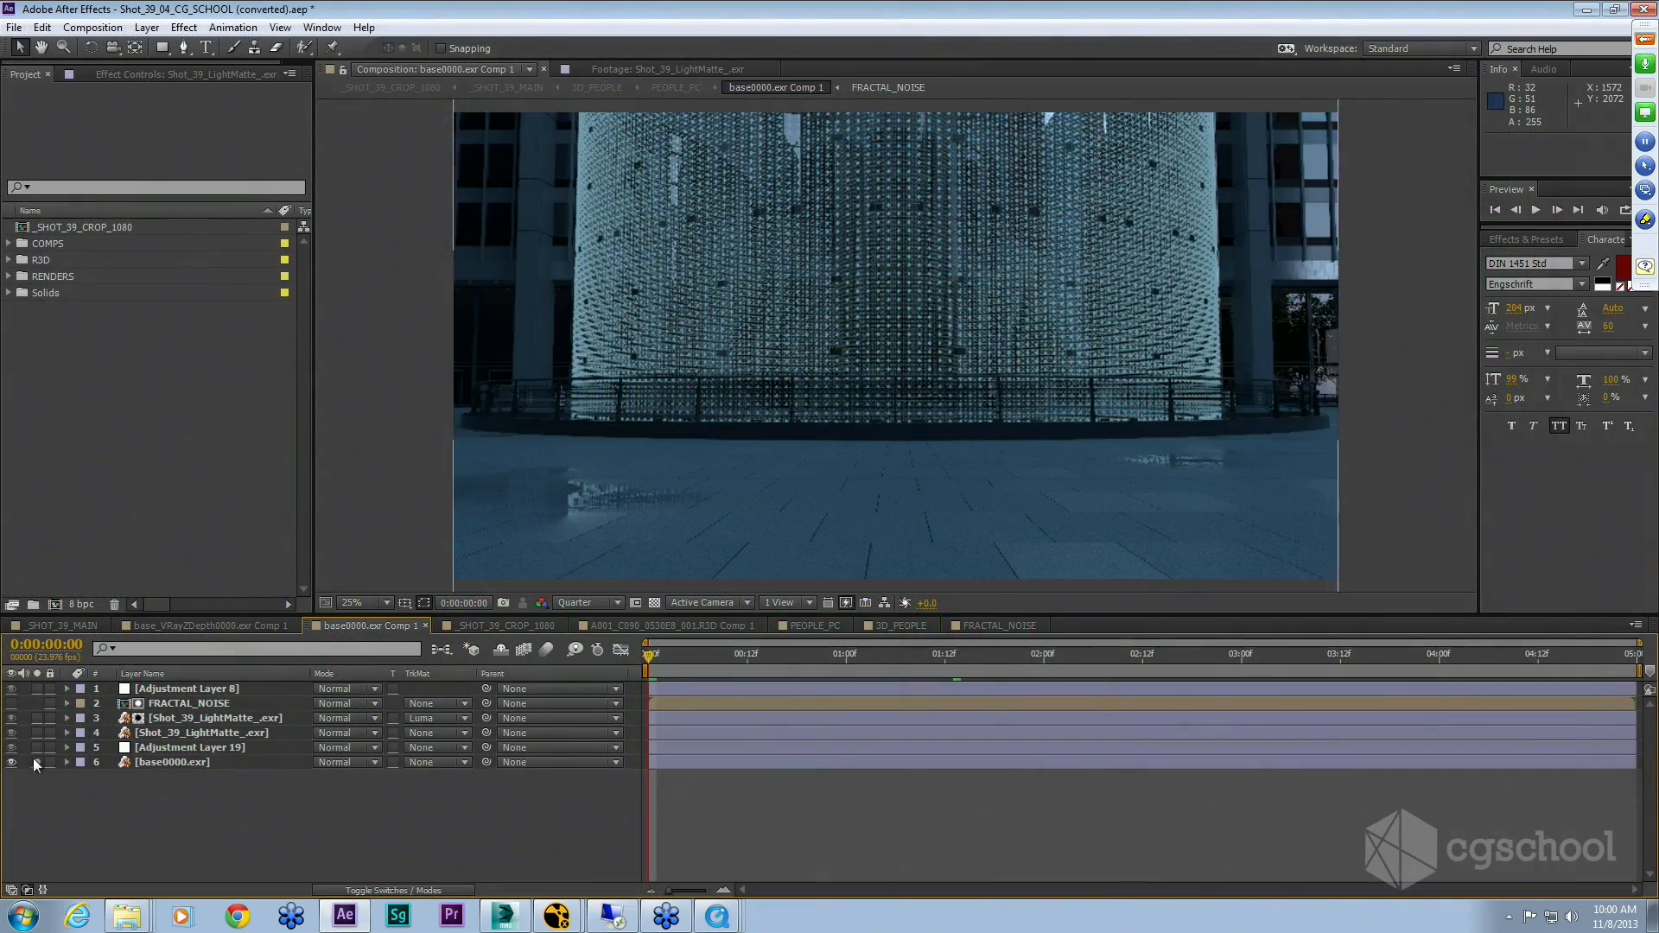
Step: Select Adjustment Layer 19 in the Shot_39 comp, reveal its Curves effect and view the Green channel curve
click(224, 747)
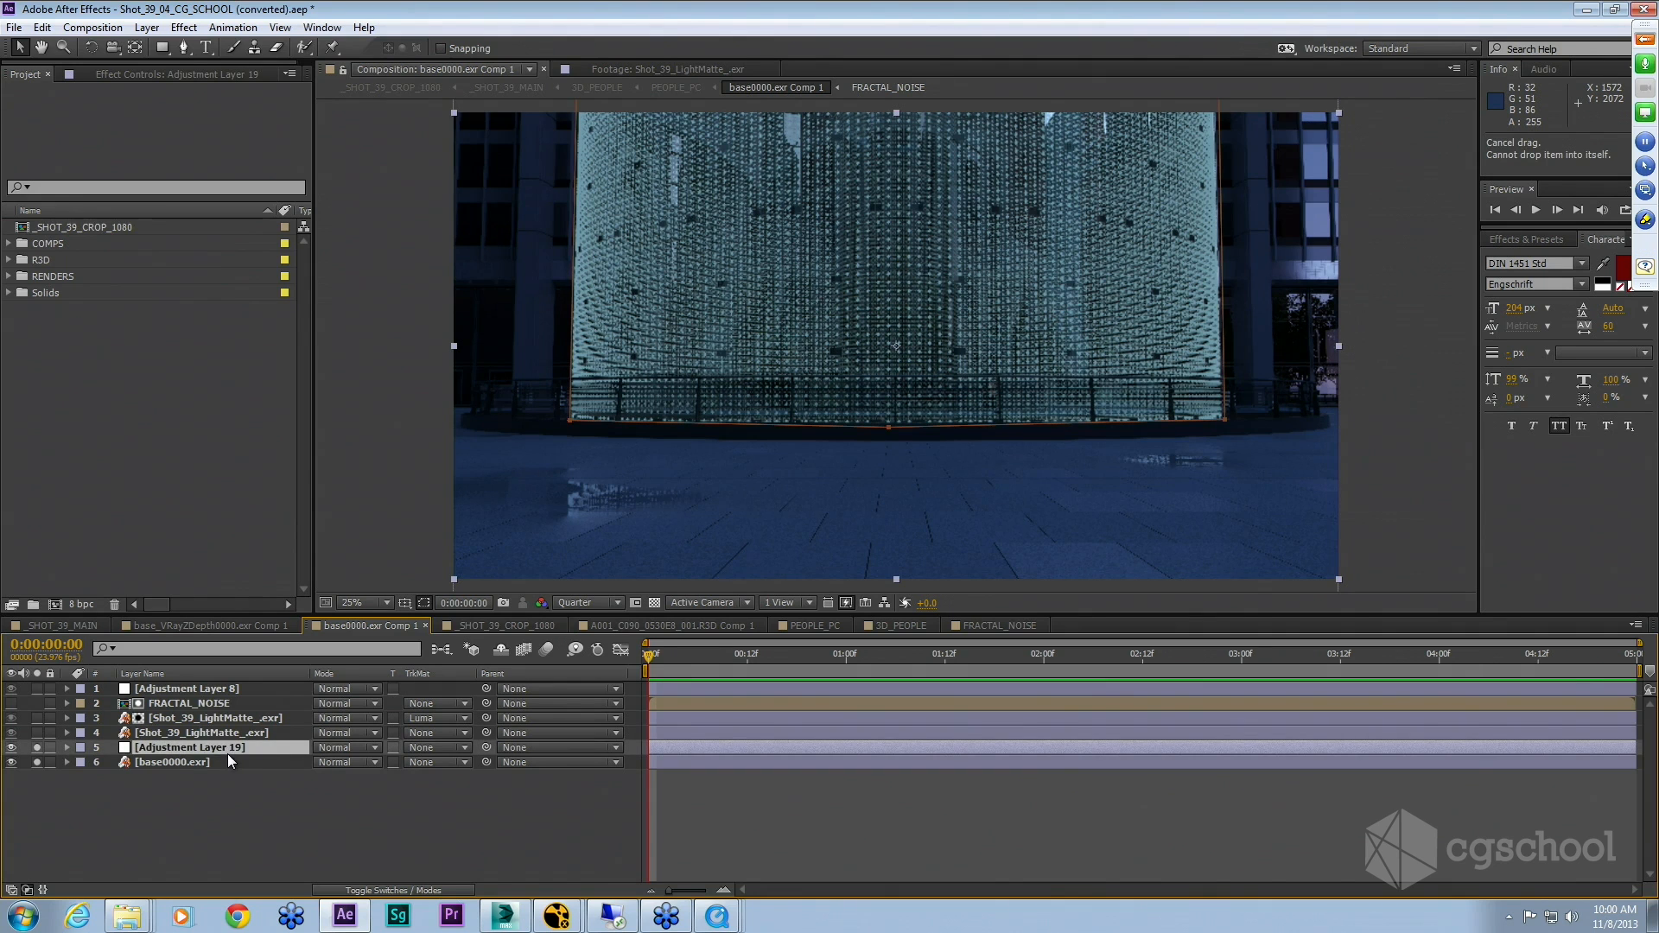
key(e)
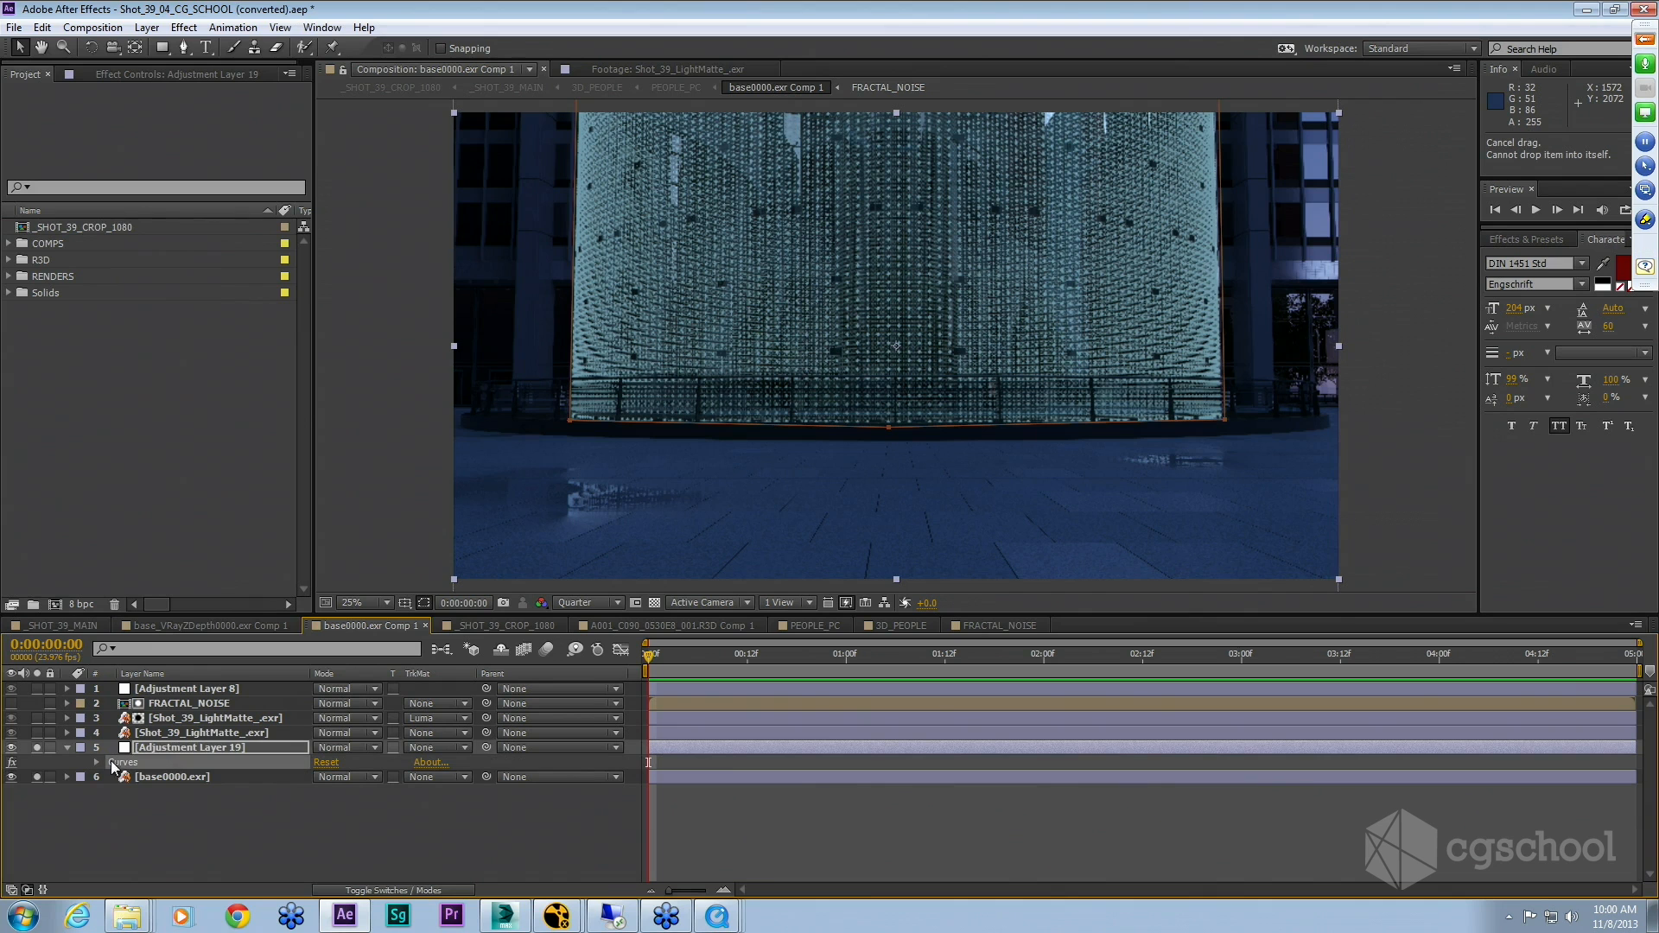
click(157, 76)
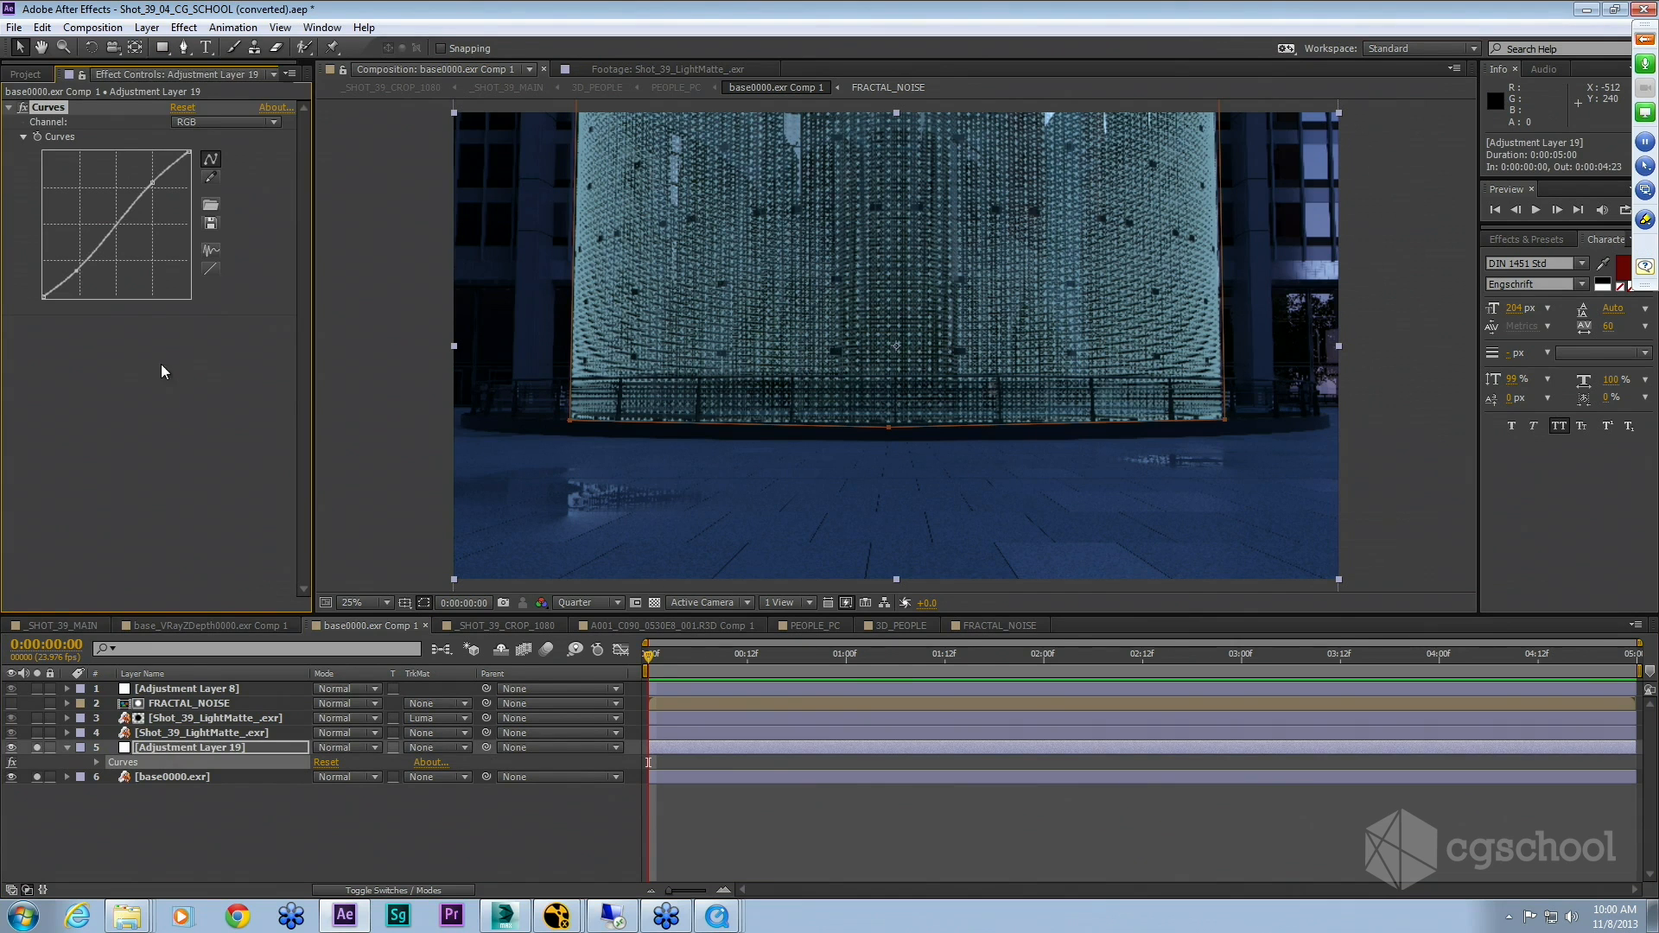
click(210, 269)
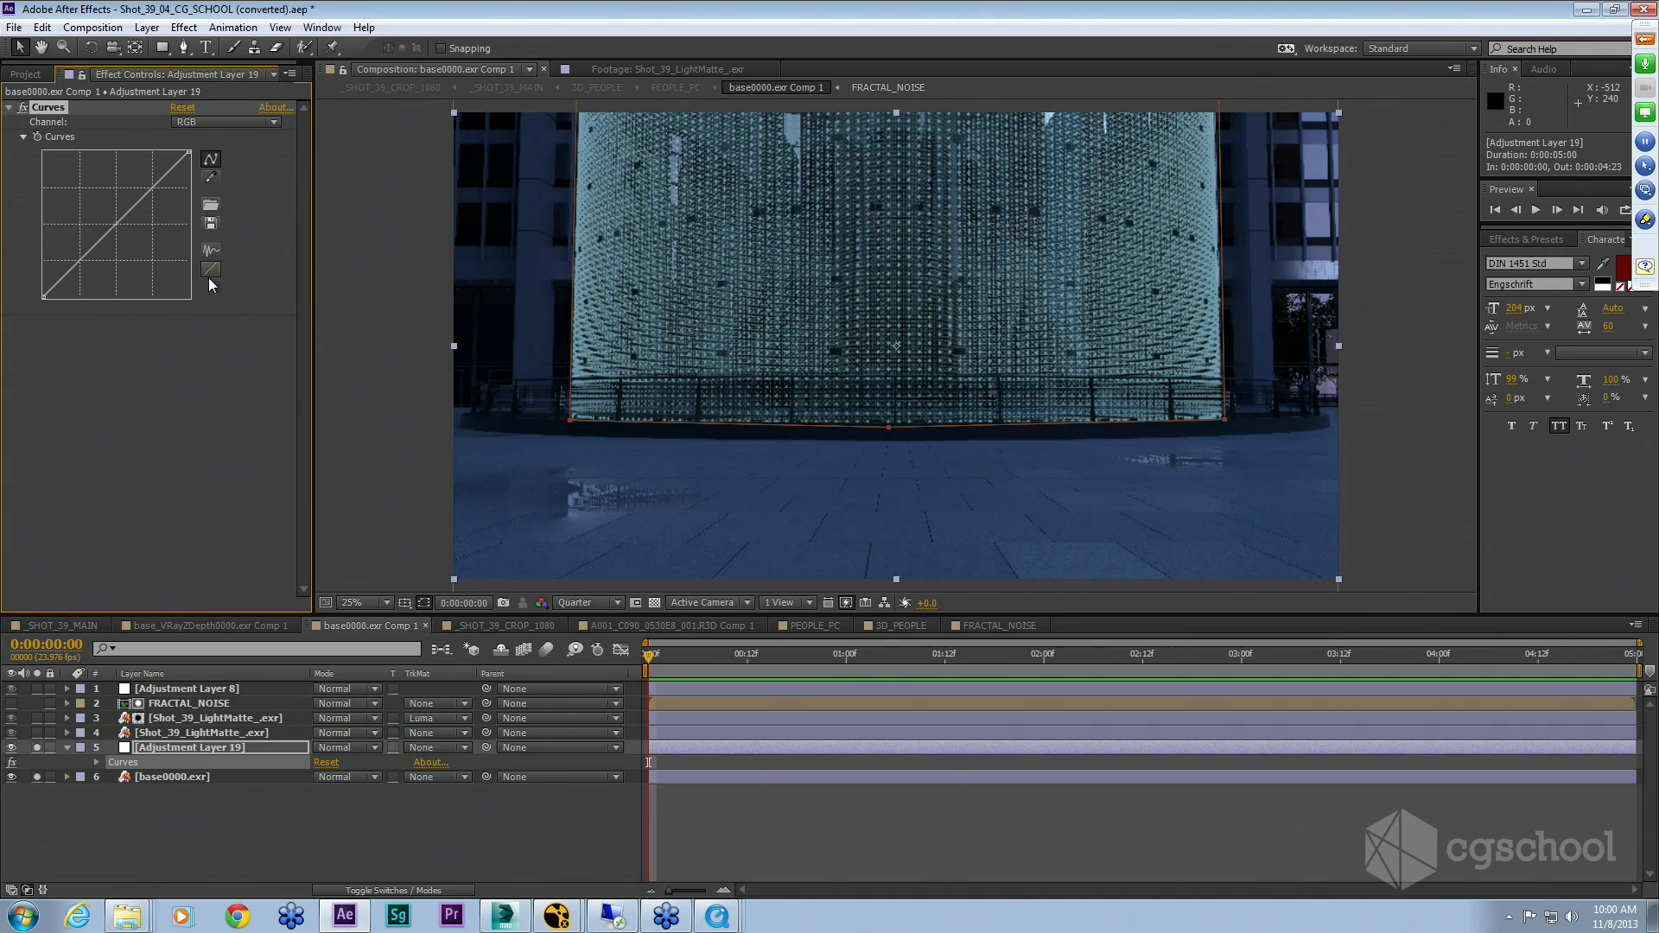
click(211, 123)
click(213, 178)
Step: Solo the base0000.exr and Shot_39_LightMatte_.exr layers to inspect them individually
click(35, 746)
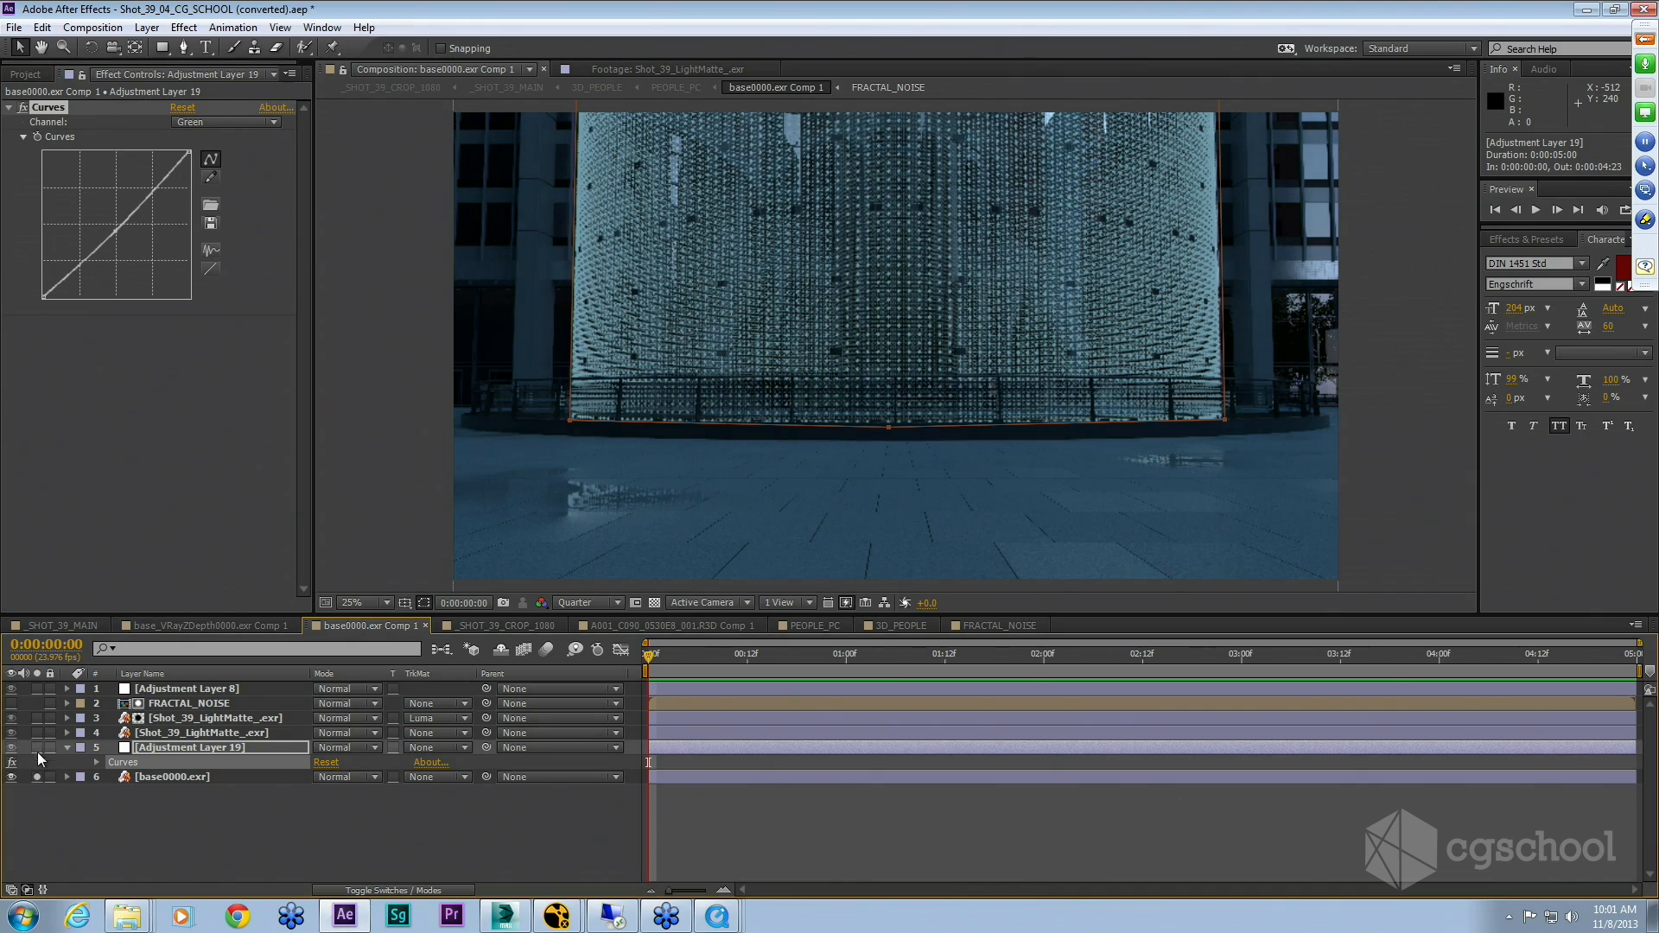
click(36, 777)
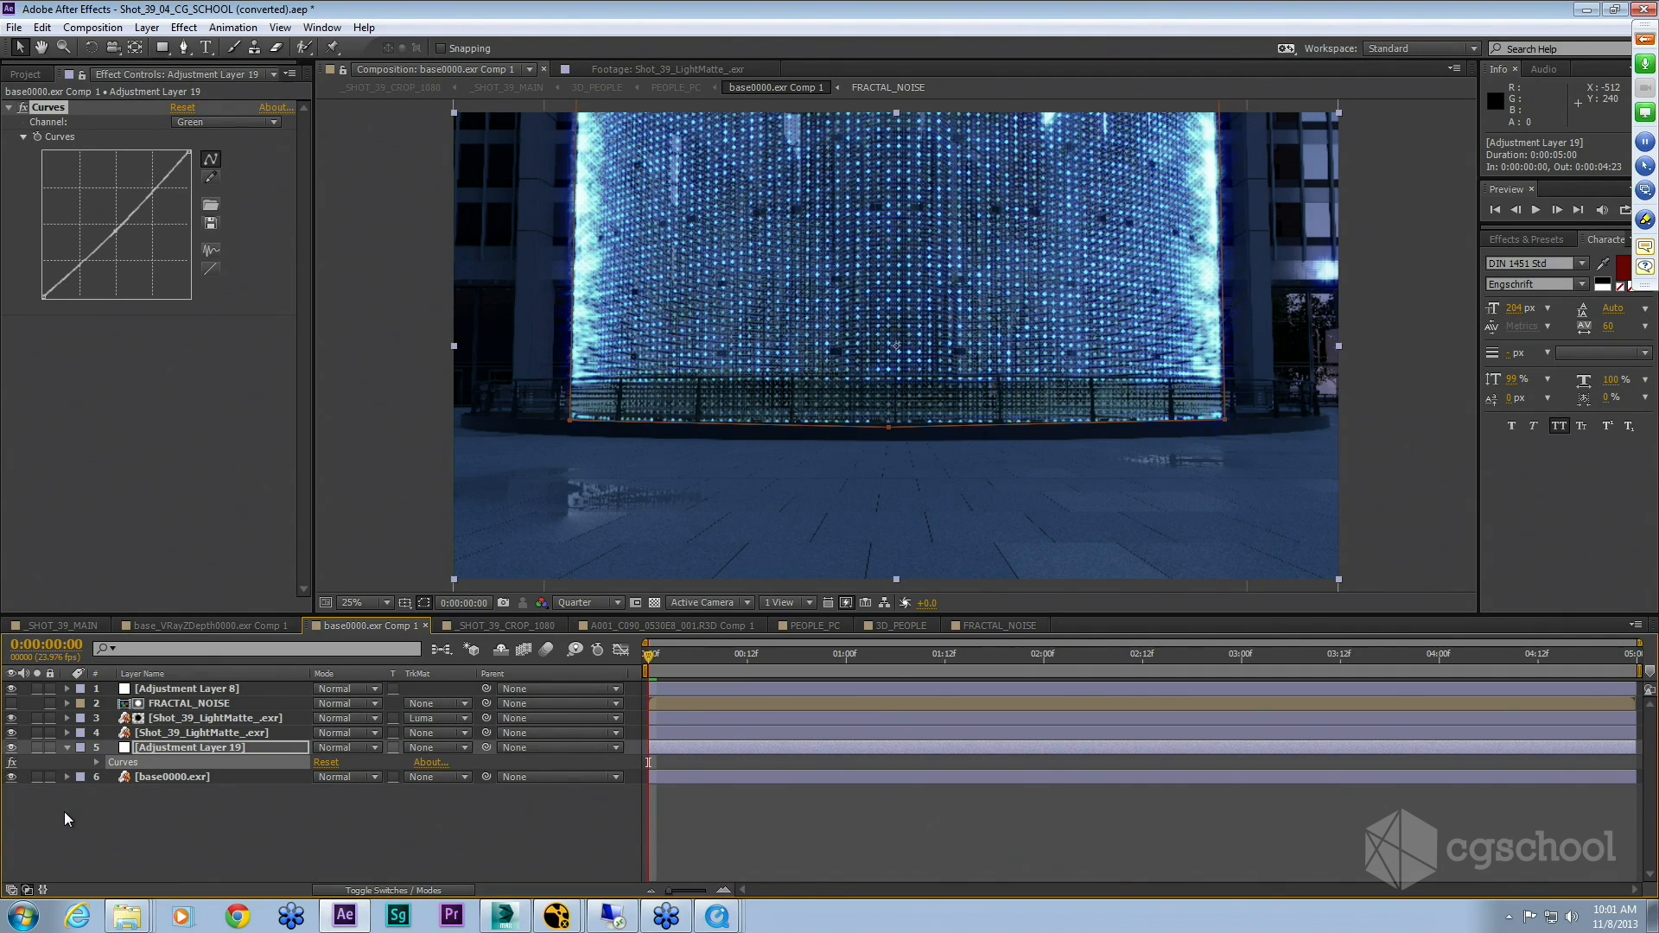
click(67, 747)
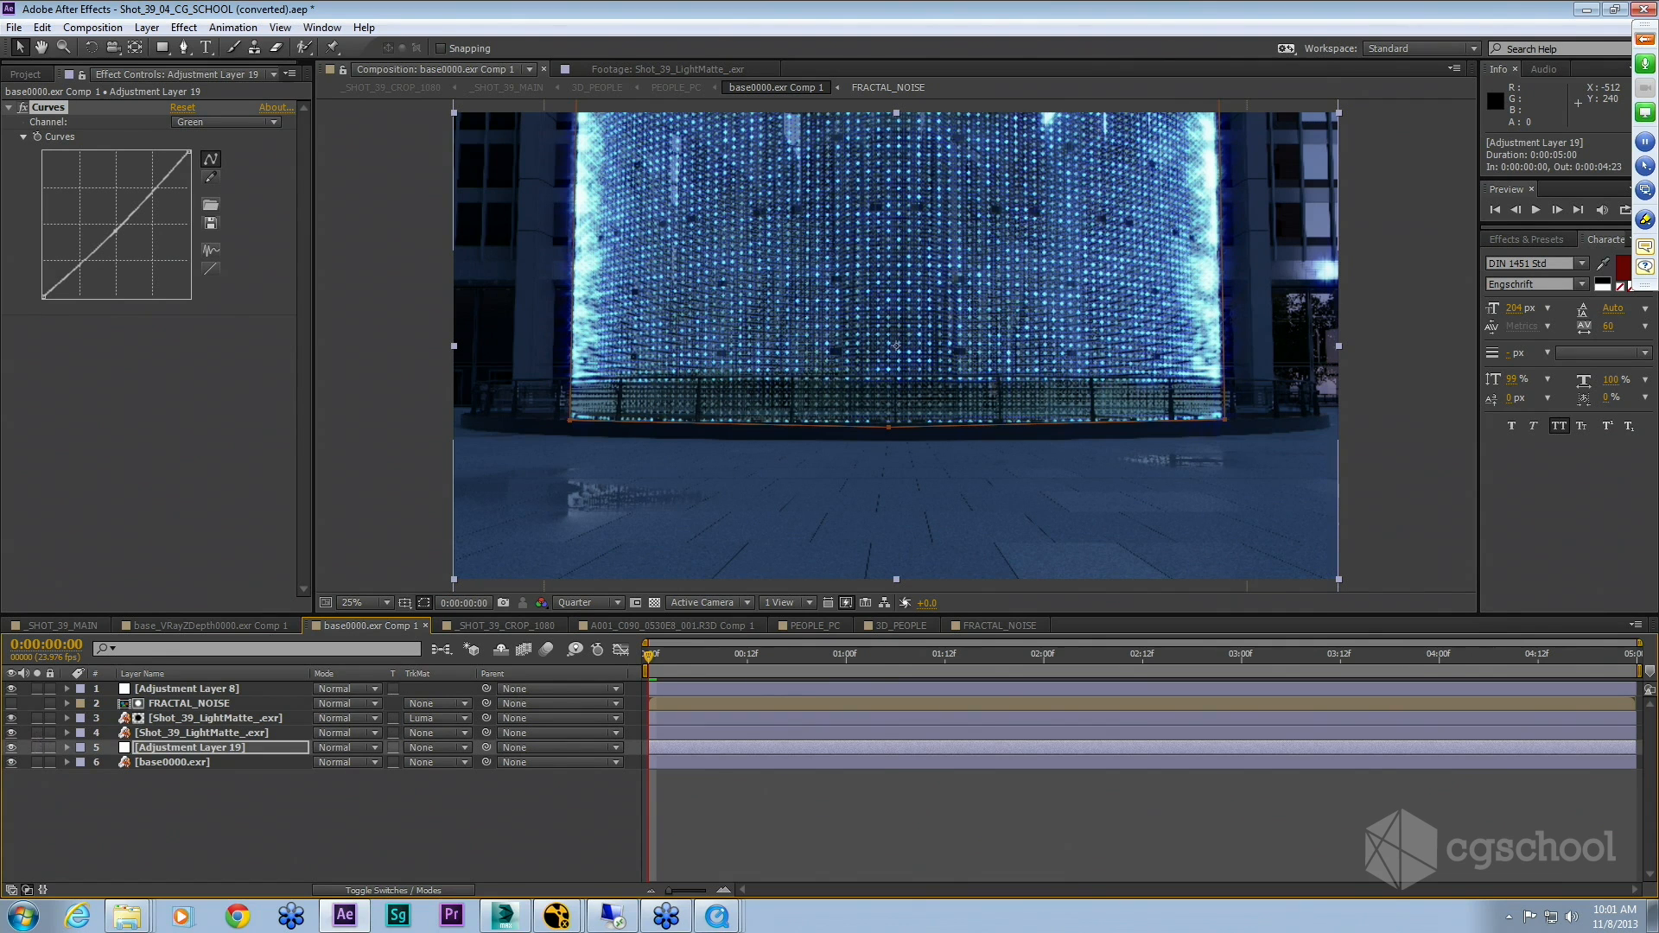
click(38, 733)
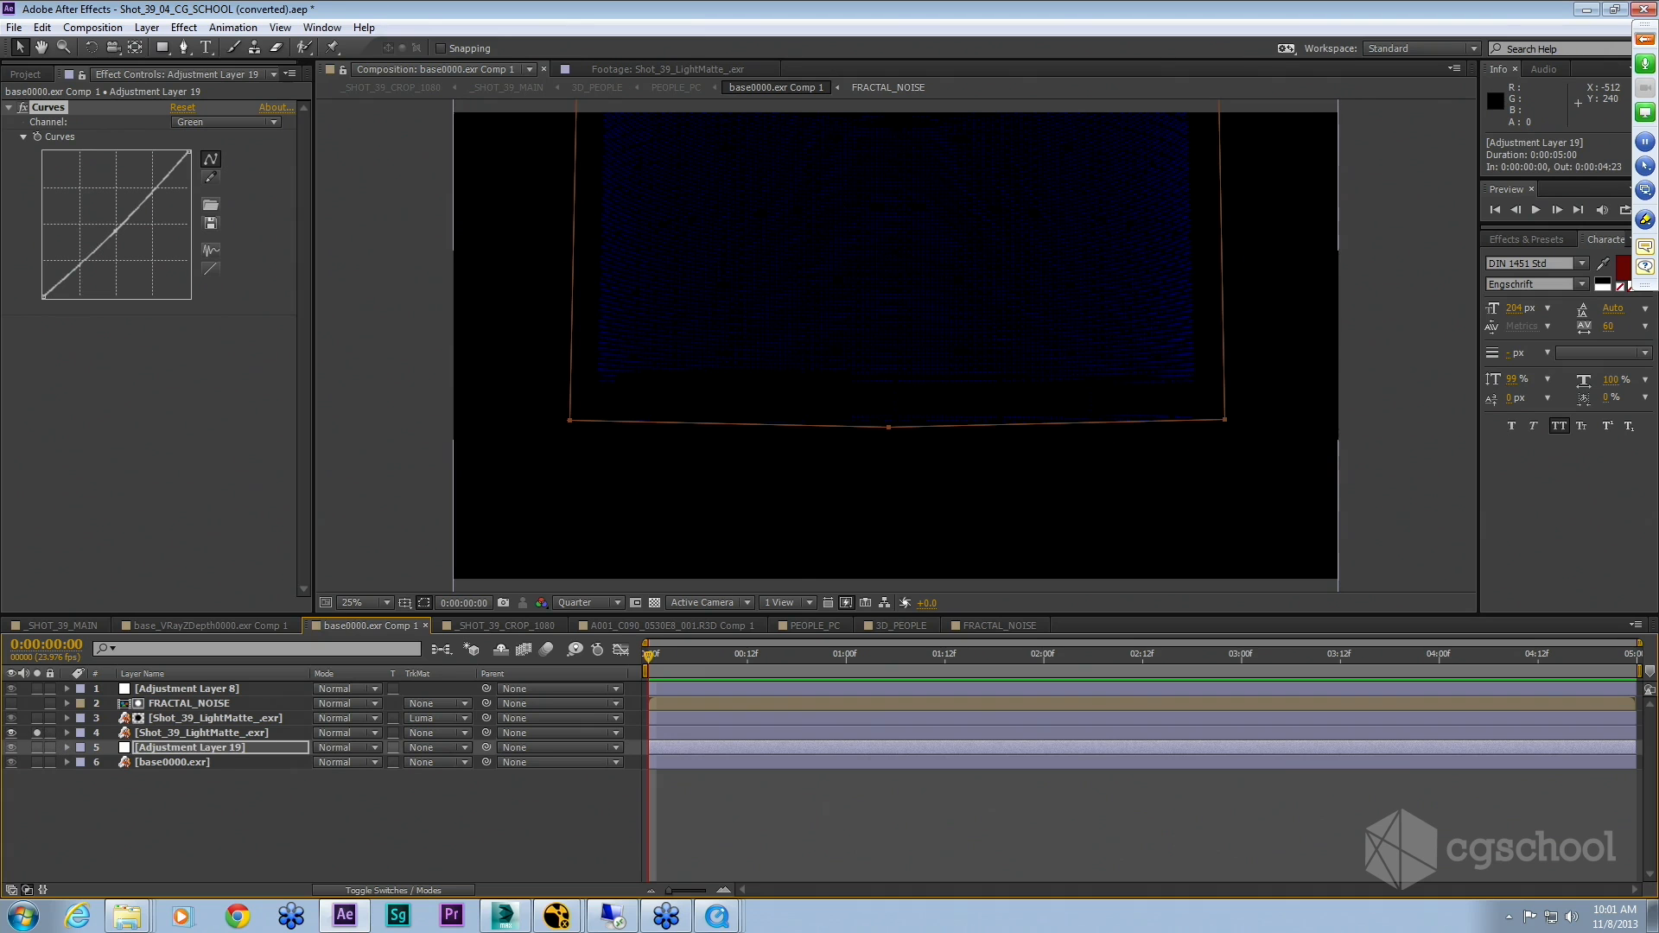
Step: Open the soloed Shot_39_LightMatte_.exr layer in its own Layer viewer
click(204, 733)
double_click(204, 733)
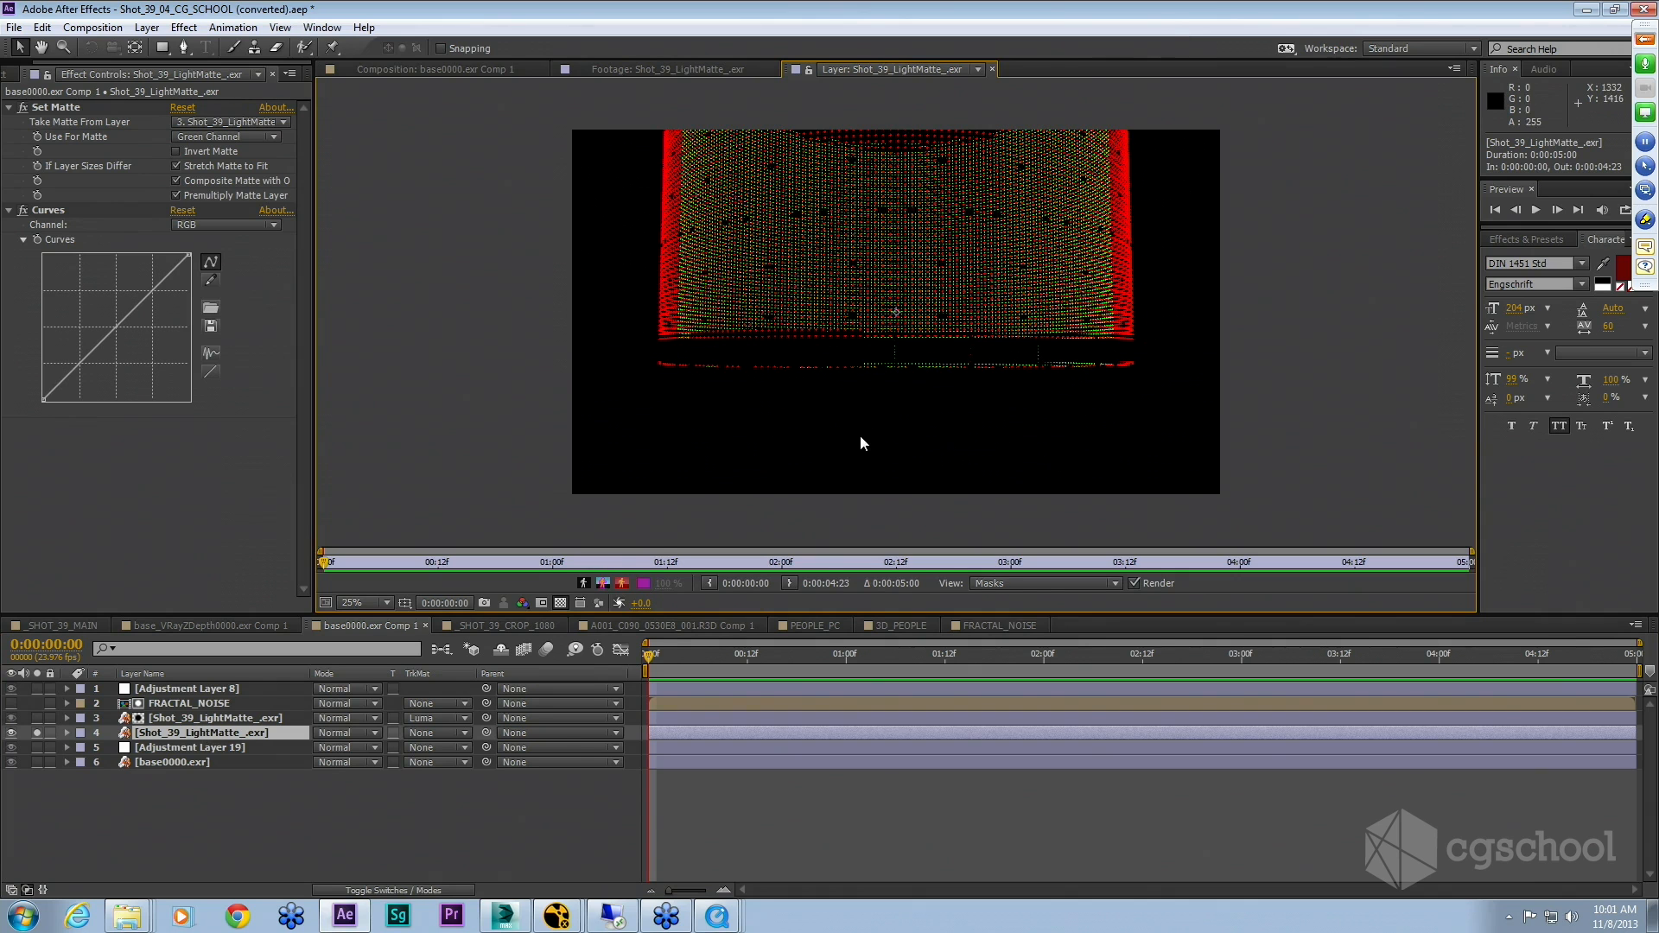
key(period)
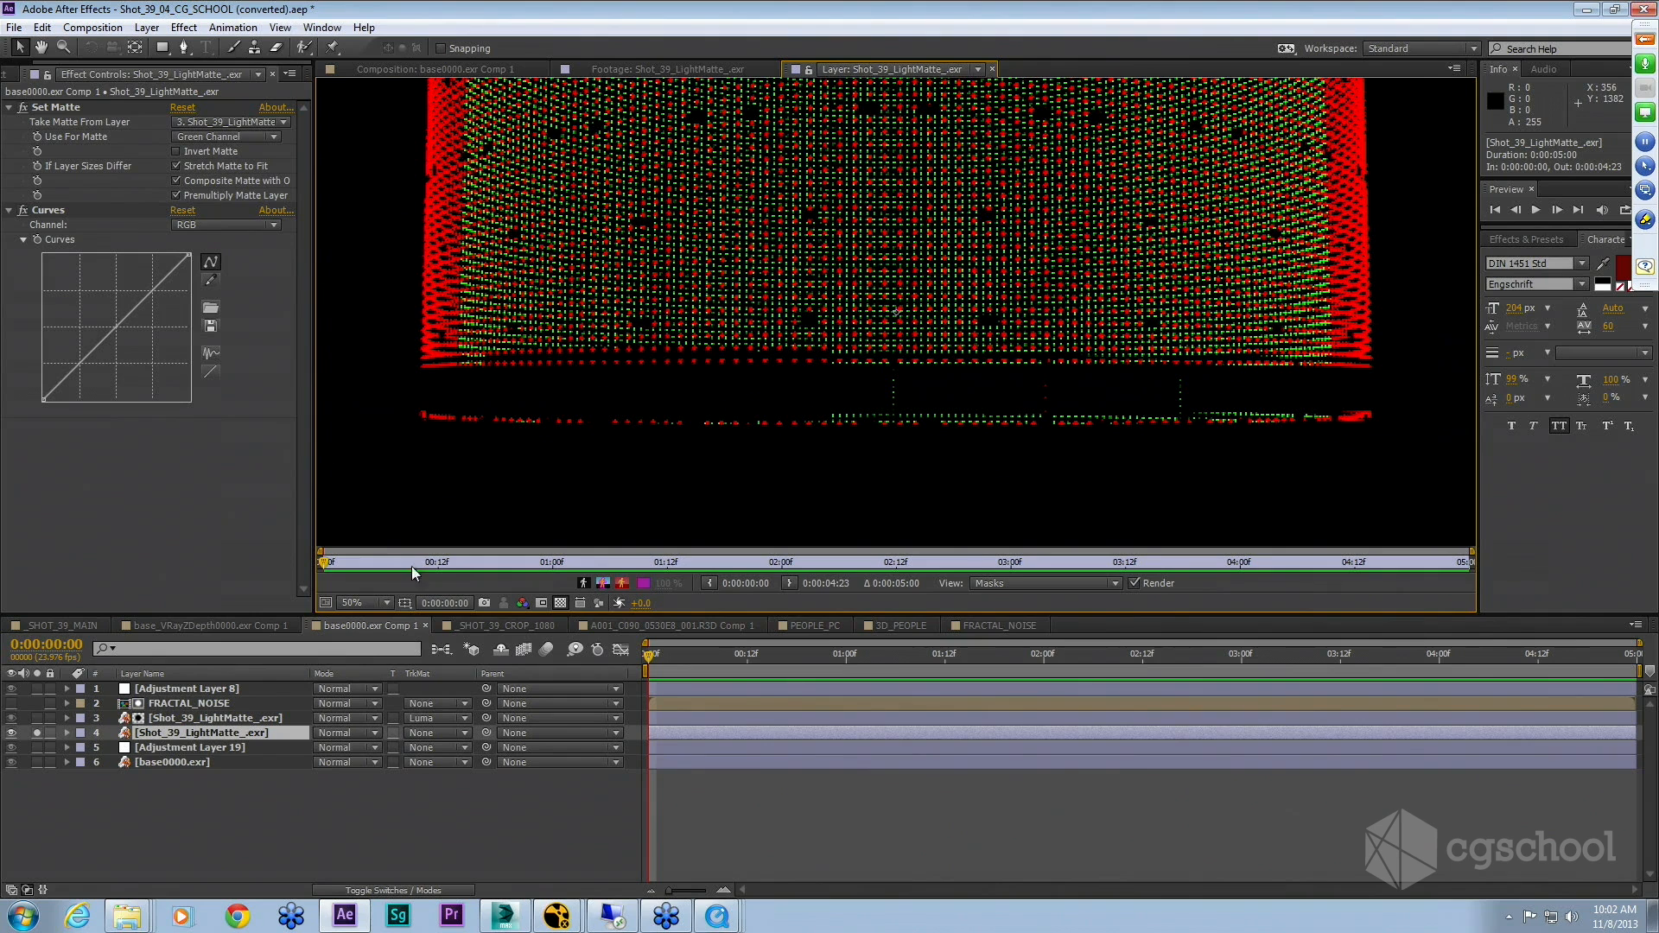
Step: Select the upper Shot_39_LightMatte_.exr layer to show its Set Matte, Fill and Curves effects
click(36, 732)
click(35, 732)
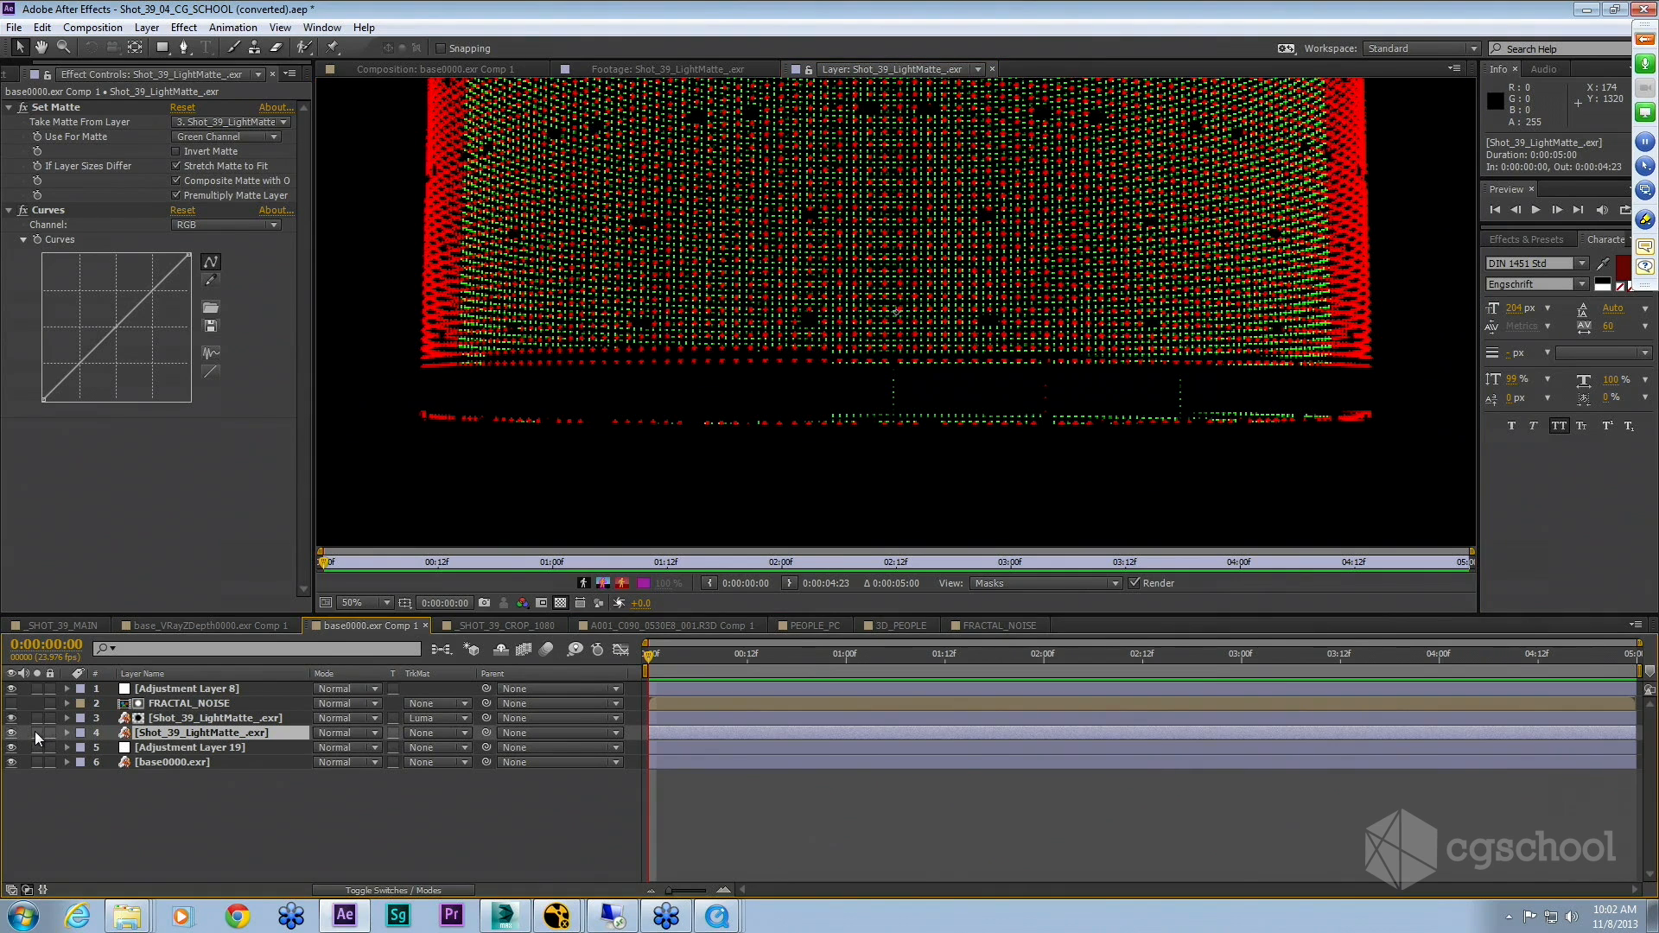
click(241, 717)
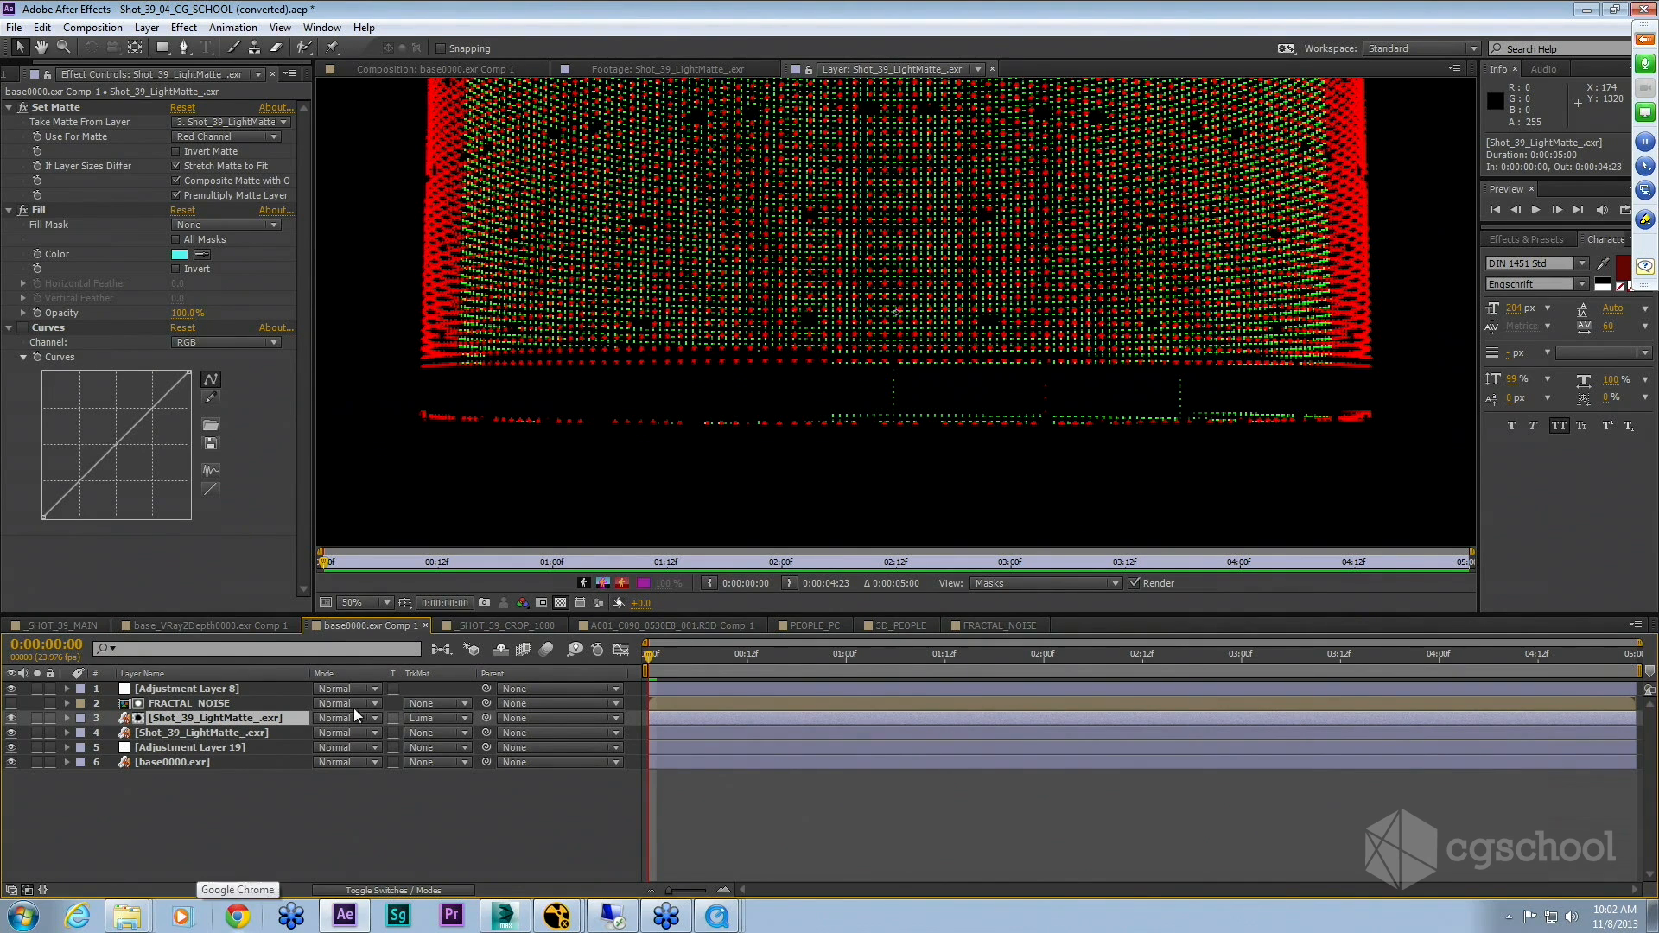
Step: Return to the composition viewer and solo the upper Shot_39_LightMatte_.exr layer
click(464, 845)
click(480, 71)
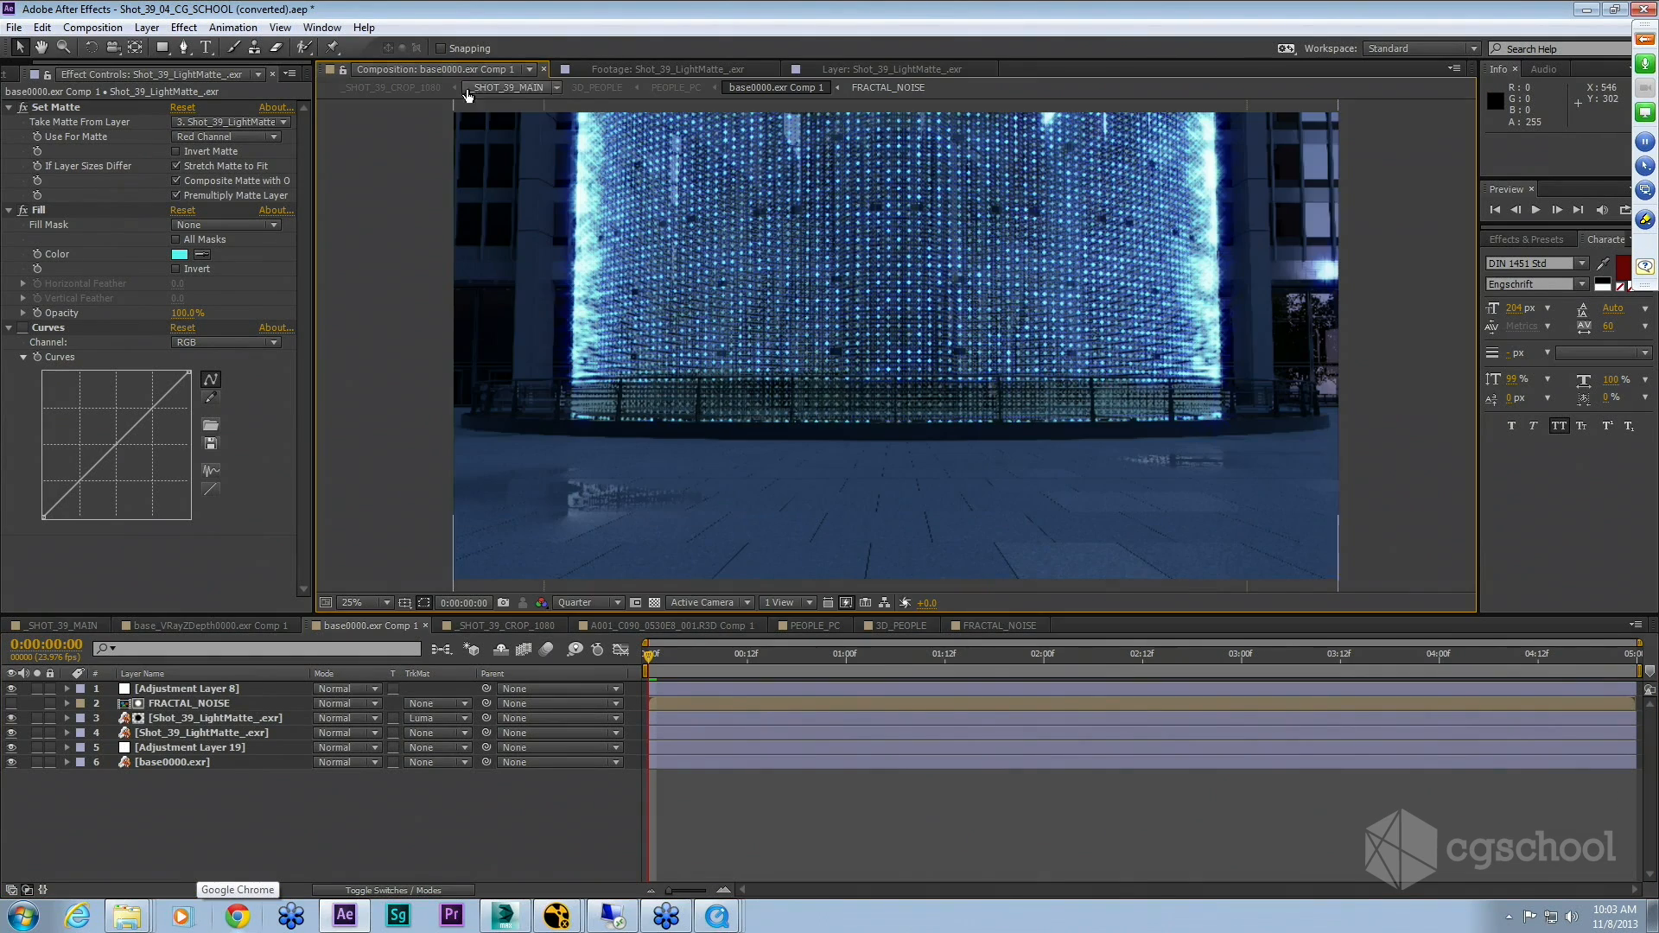
click(37, 719)
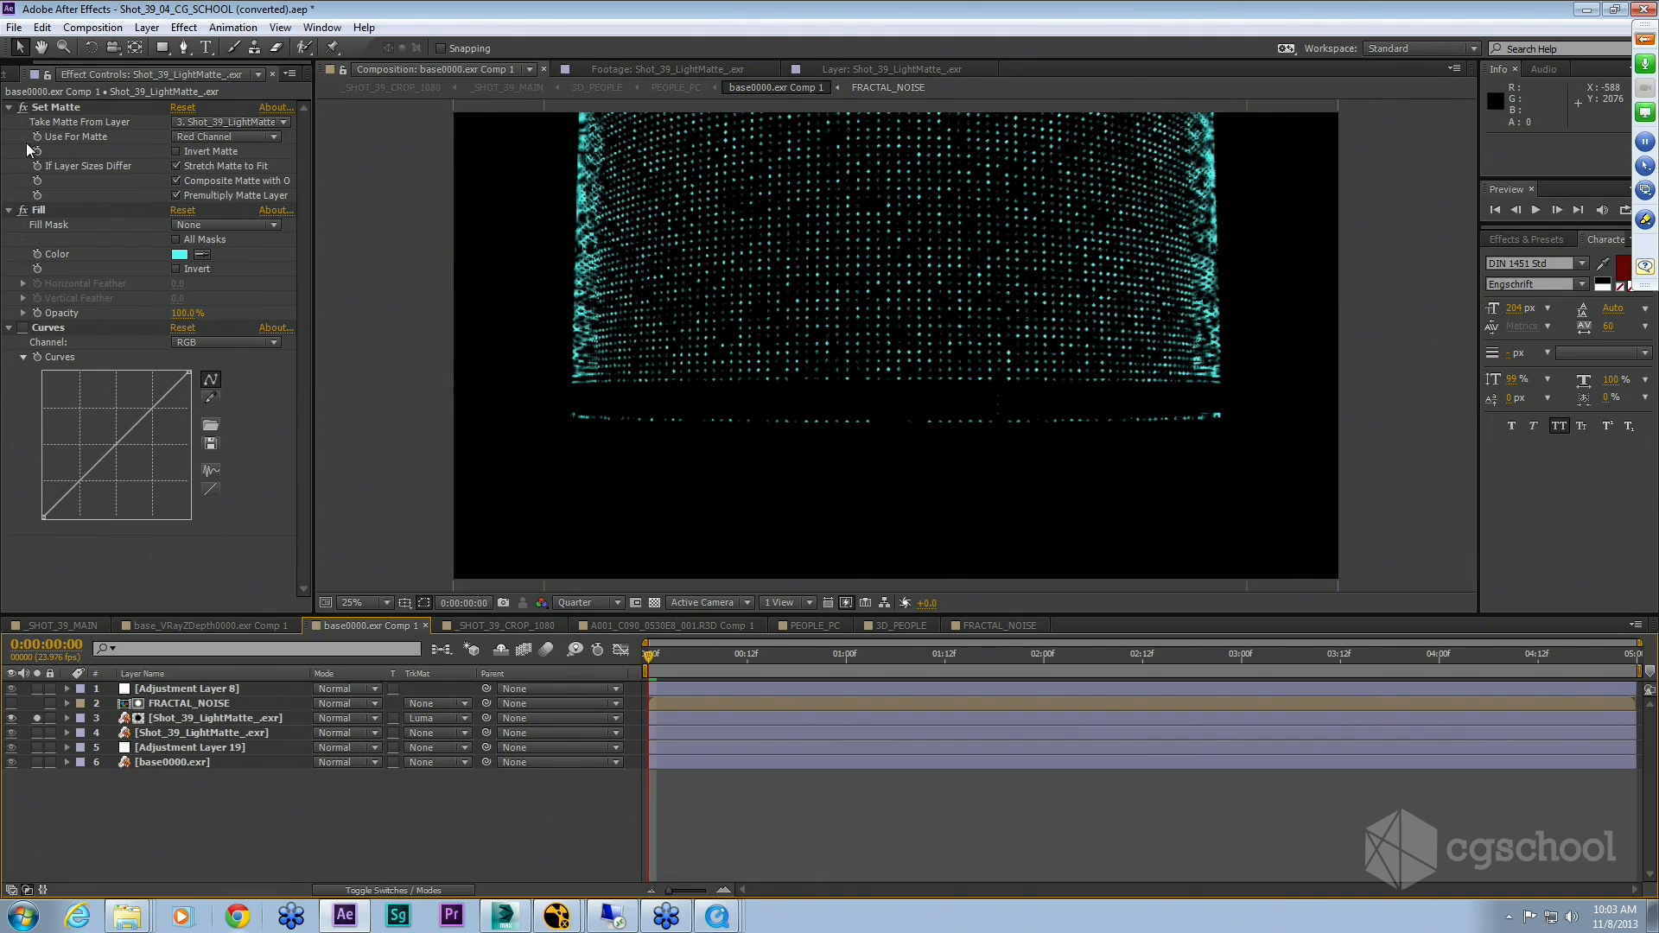
Step: Toggle the layer's Fill and Set Matte effects off and back on to compare the matte
click(23, 210)
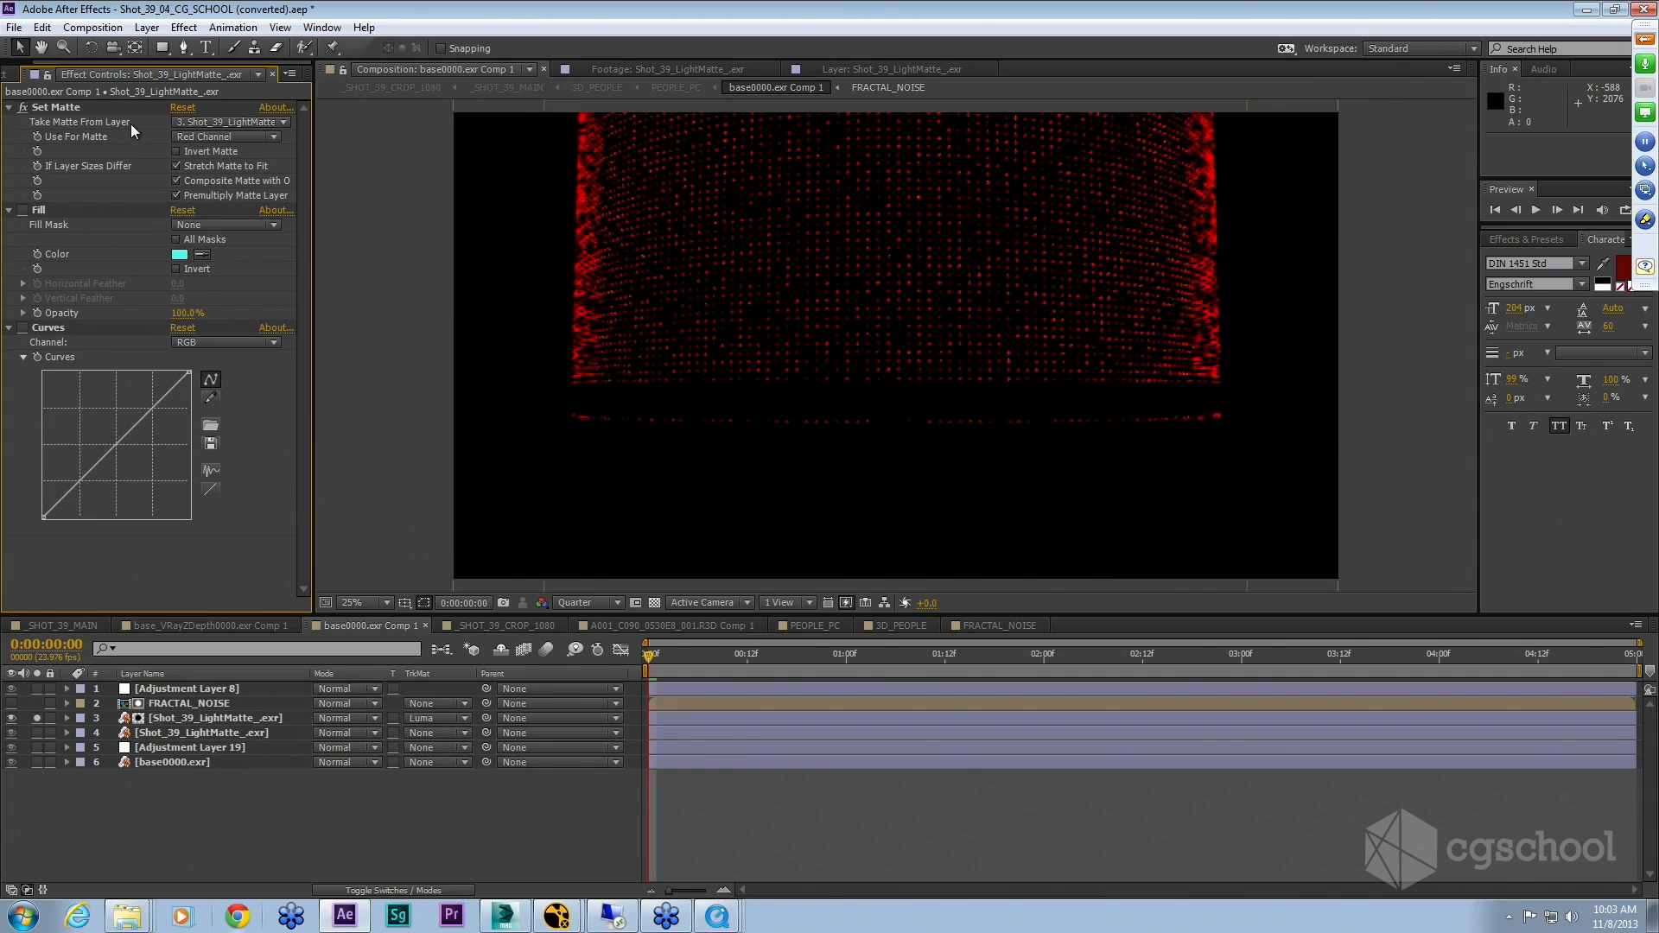
click(23, 108)
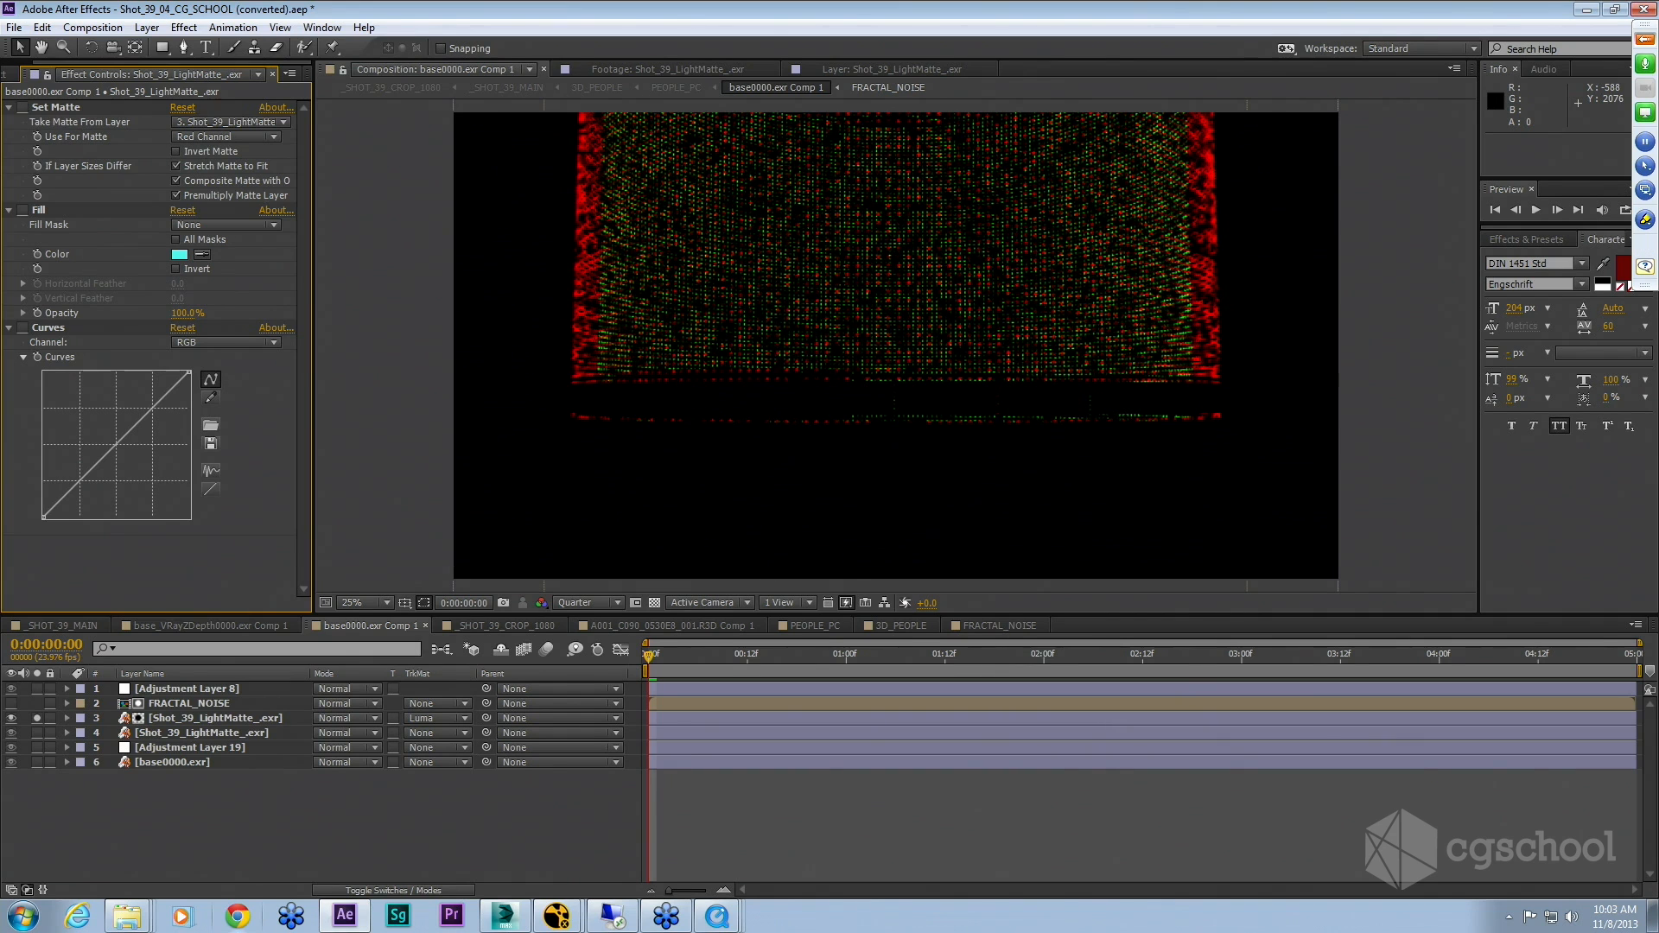
click(23, 108)
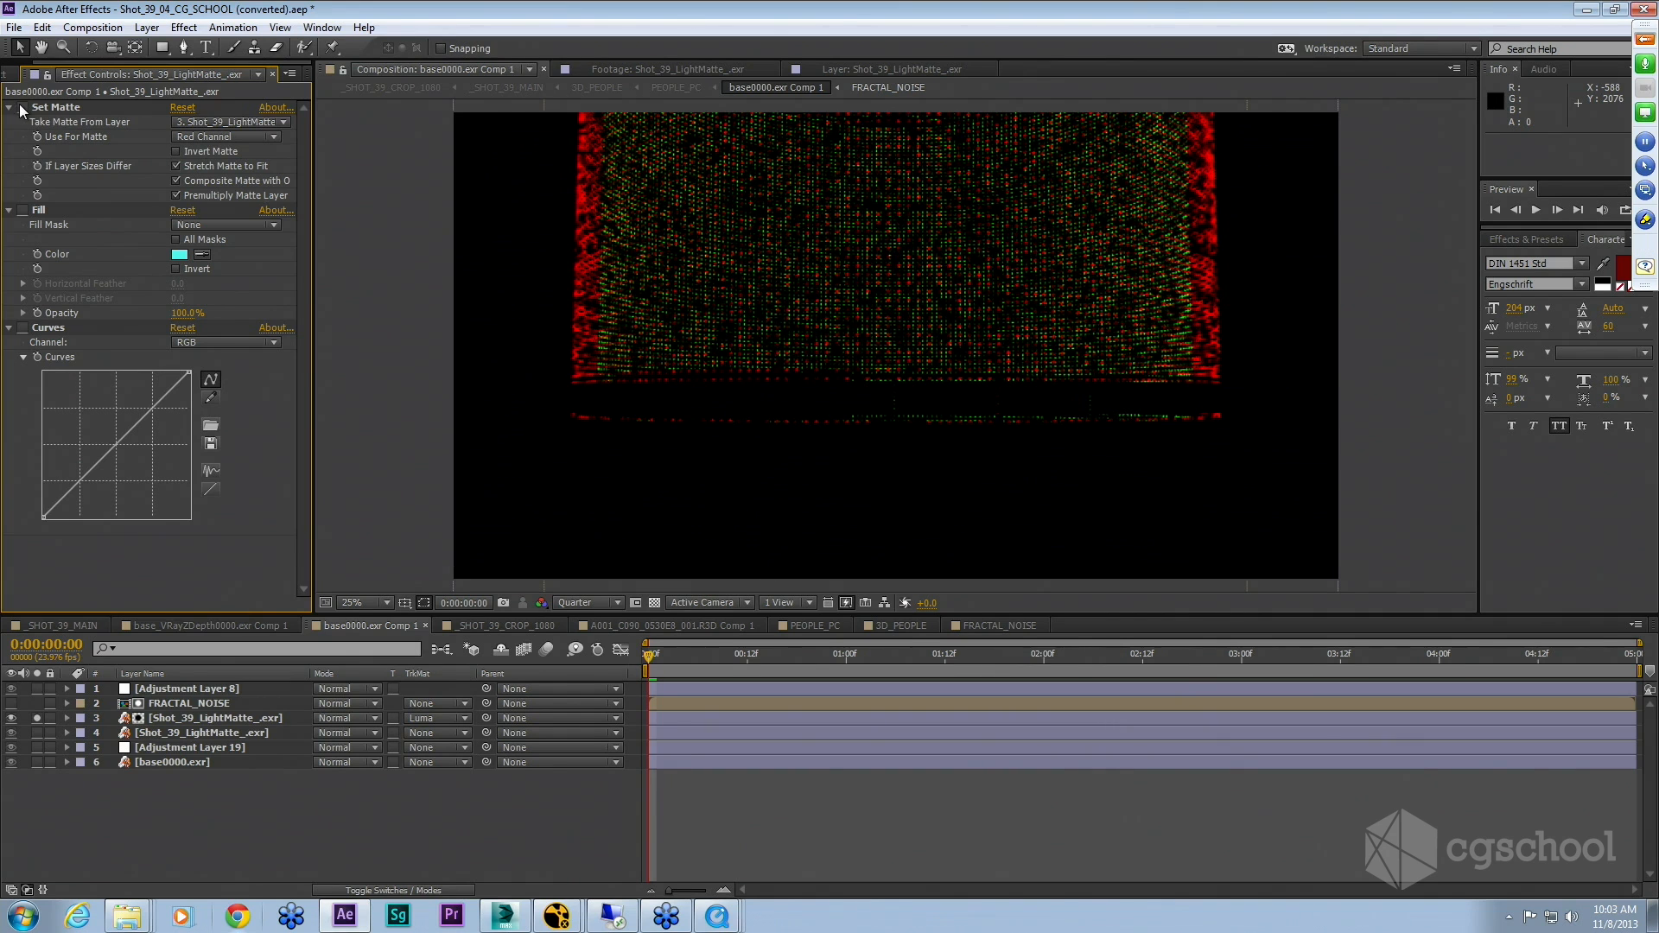
click(24, 211)
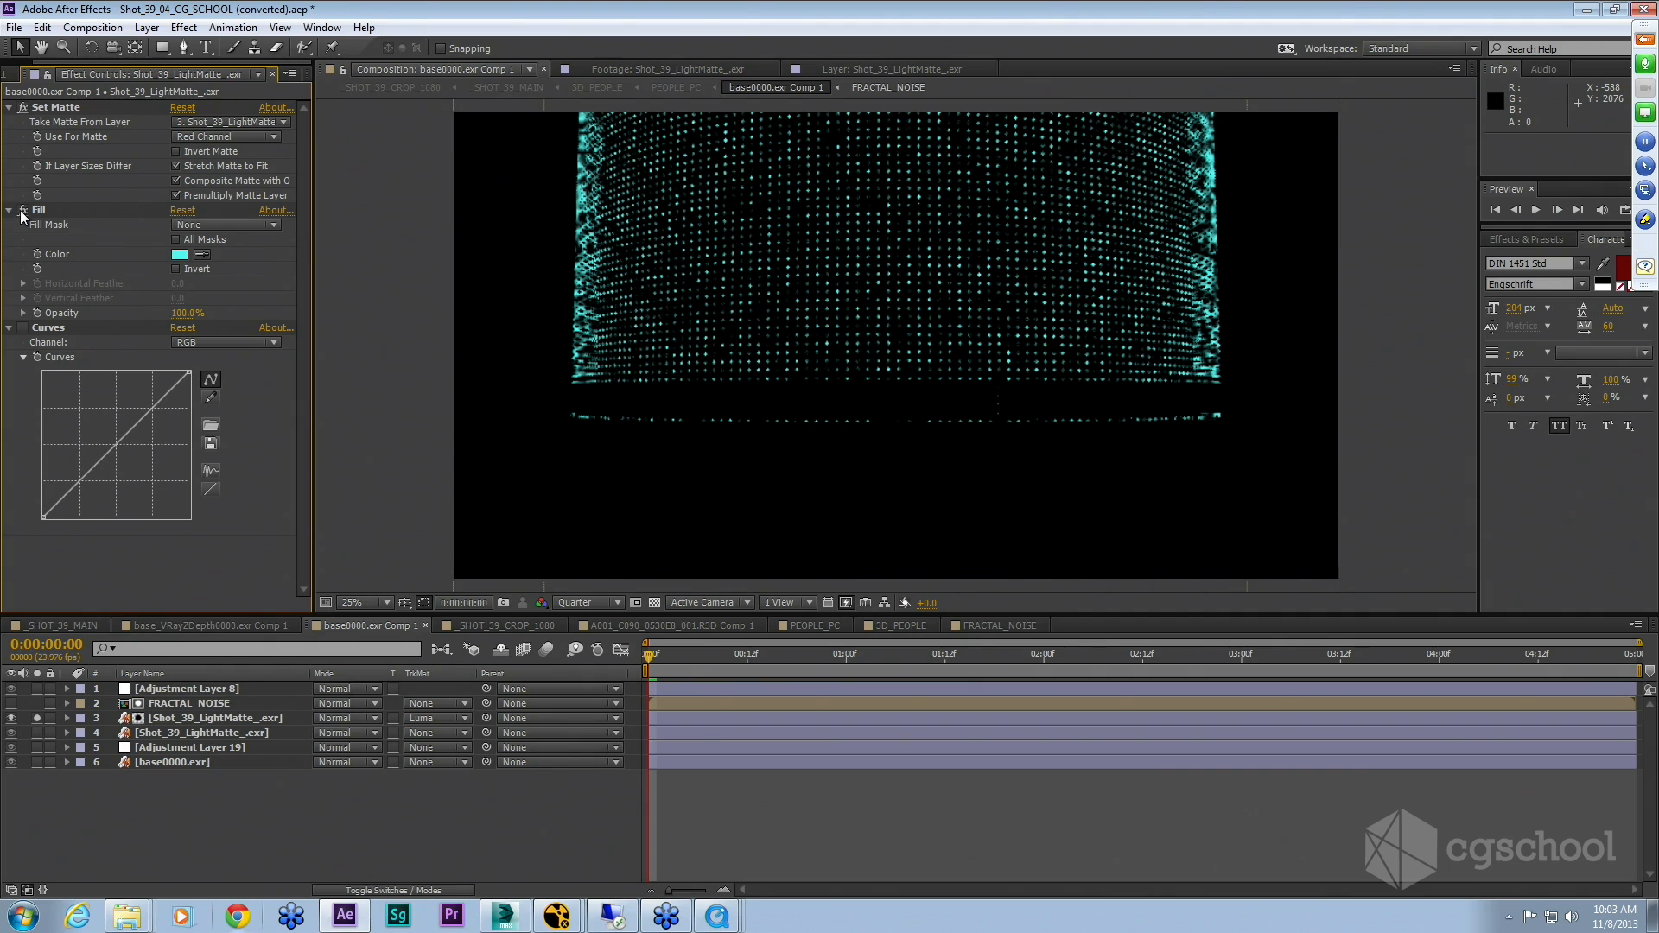
Step: Solo Adjustment Layer 8 to view its Starglow effect, then unsolo both layers
click(36, 688)
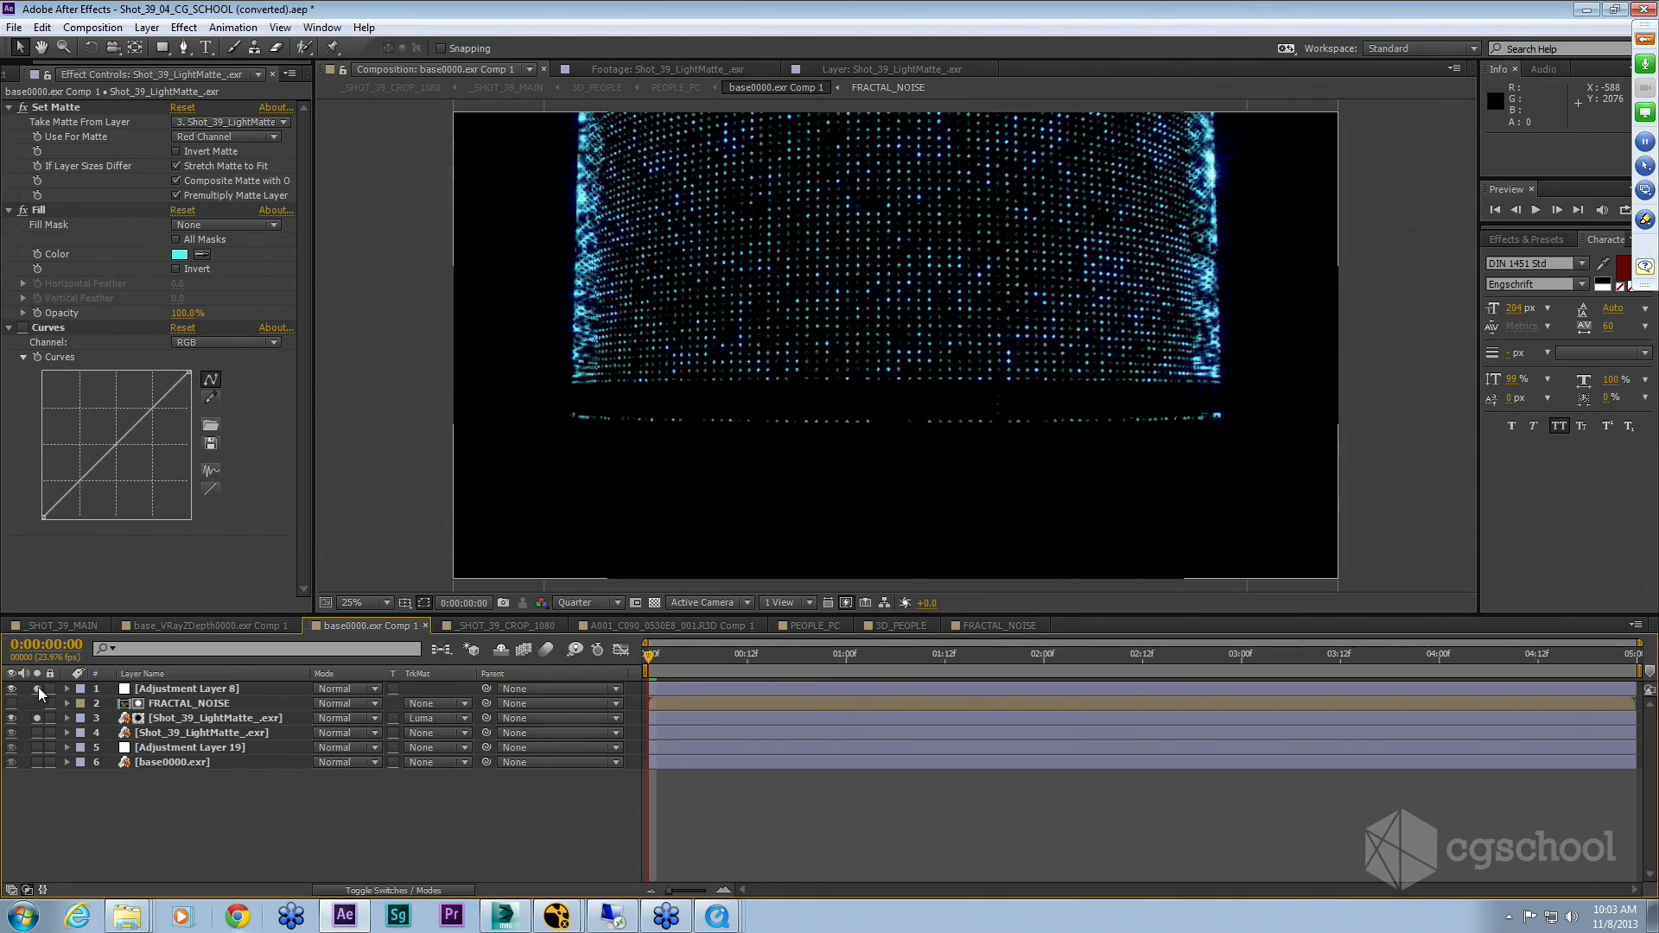
click(209, 685)
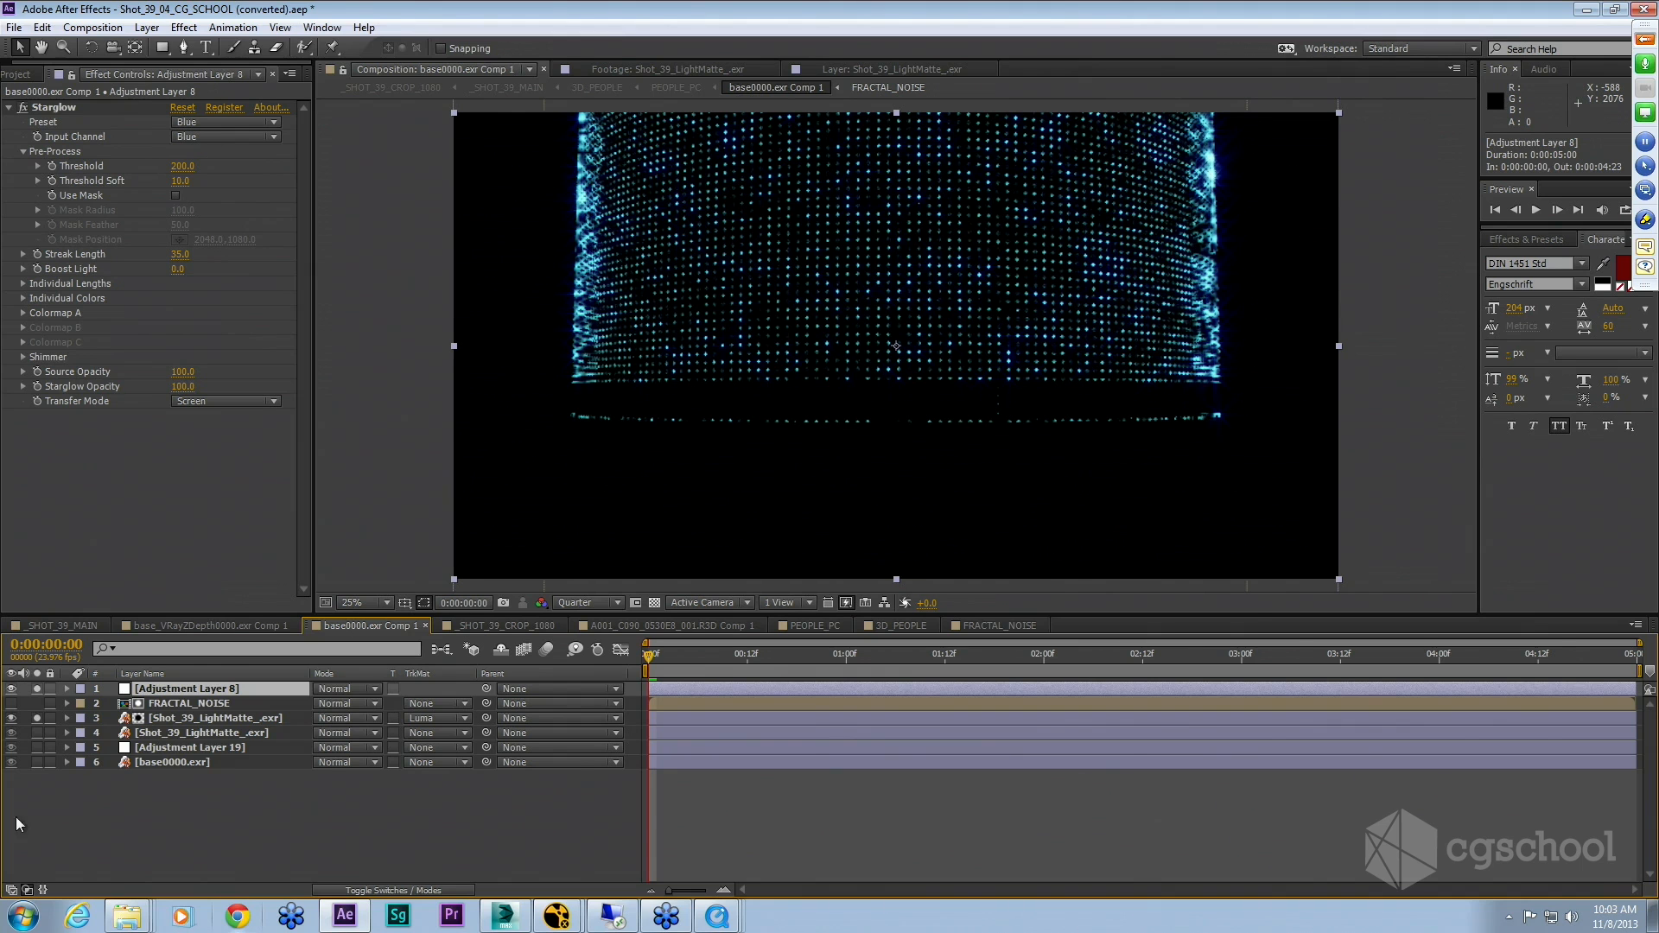
click(36, 689)
click(38, 718)
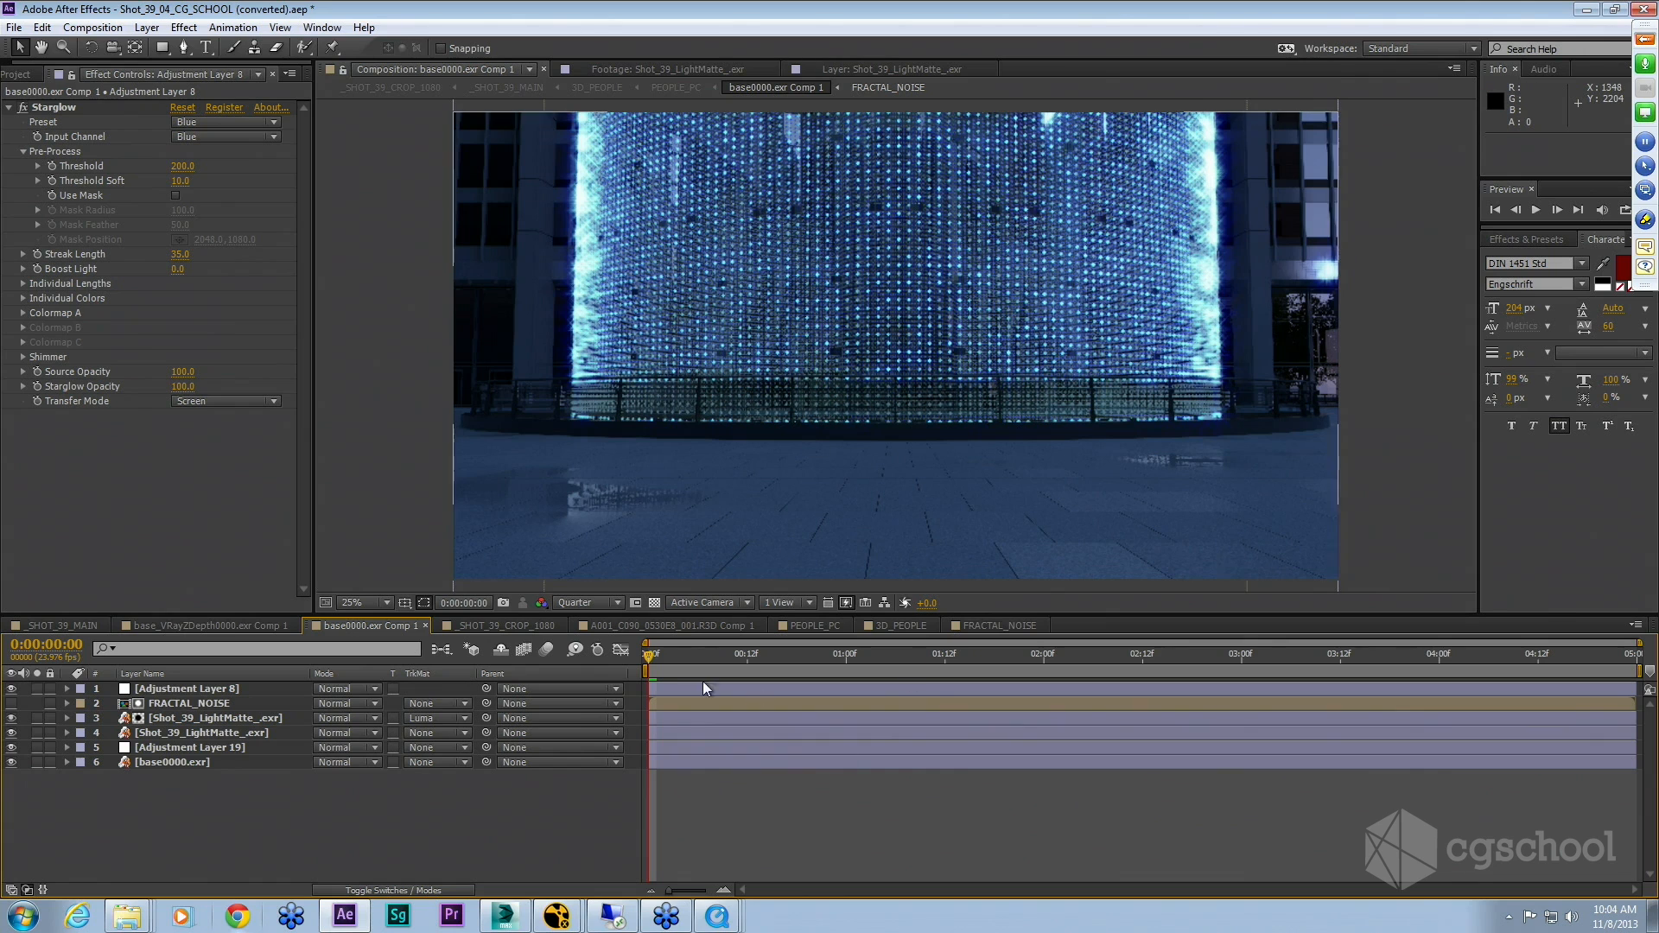
Step: Open the FRACTAL_NOISE precomp, scrub through its noise, and return to base0000.exr Comp 1
mouse_move(653, 651)
mouse_down()
mouse_move(901, 660)
mouse_move(636, 657)
mouse_up()
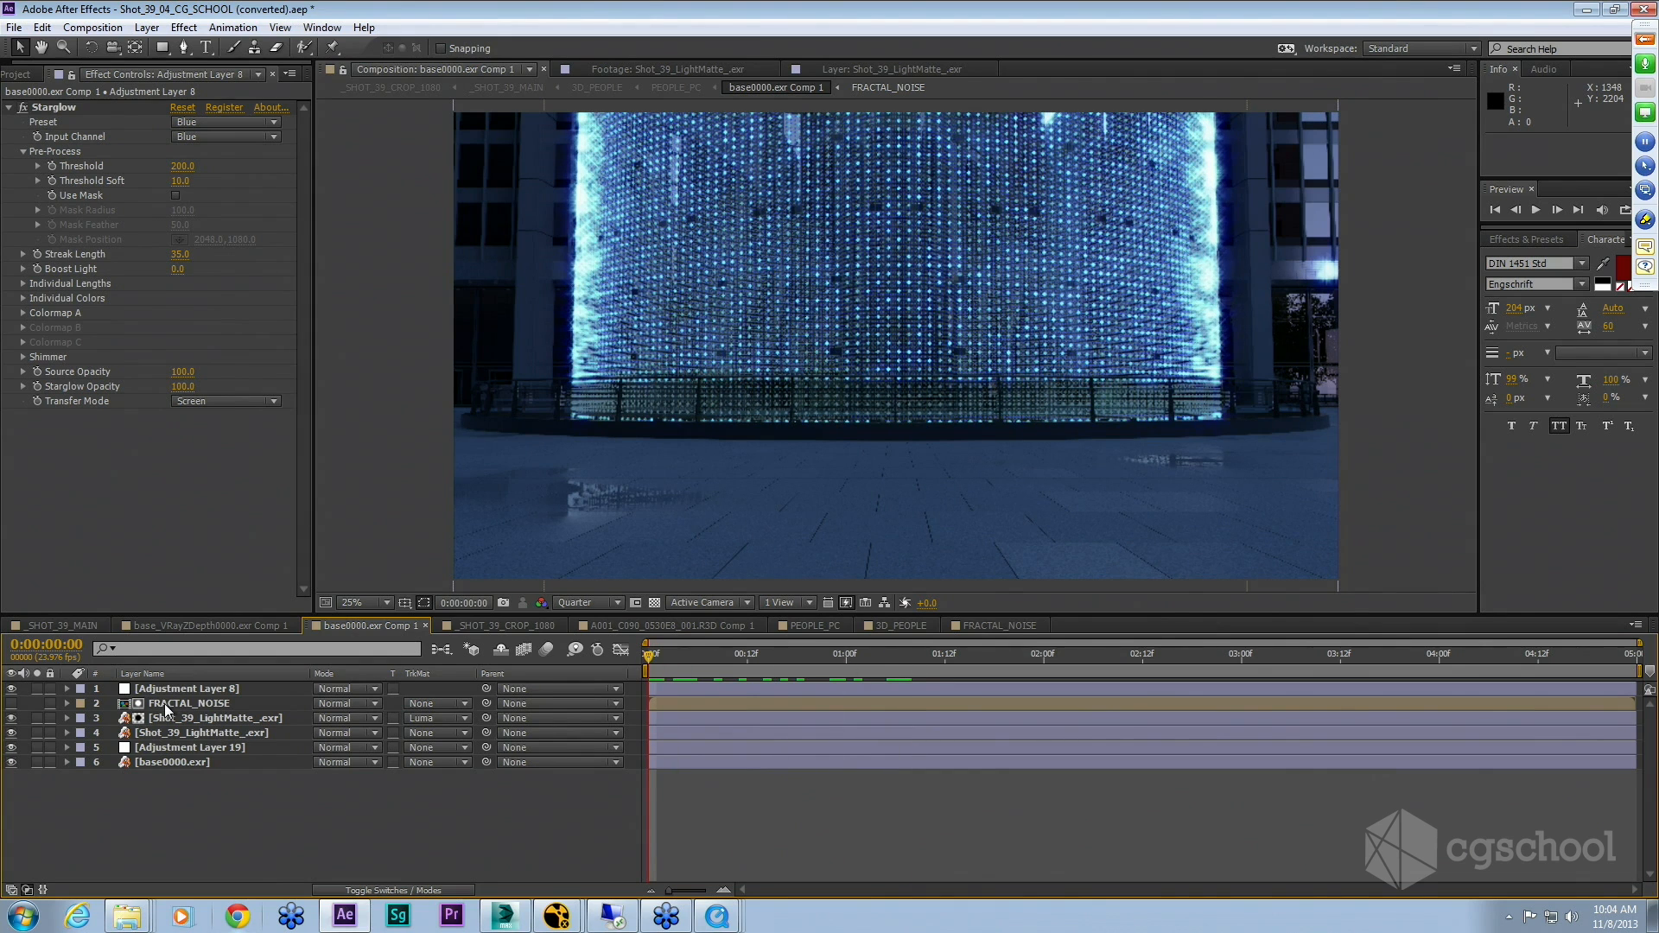
double_click(166, 707)
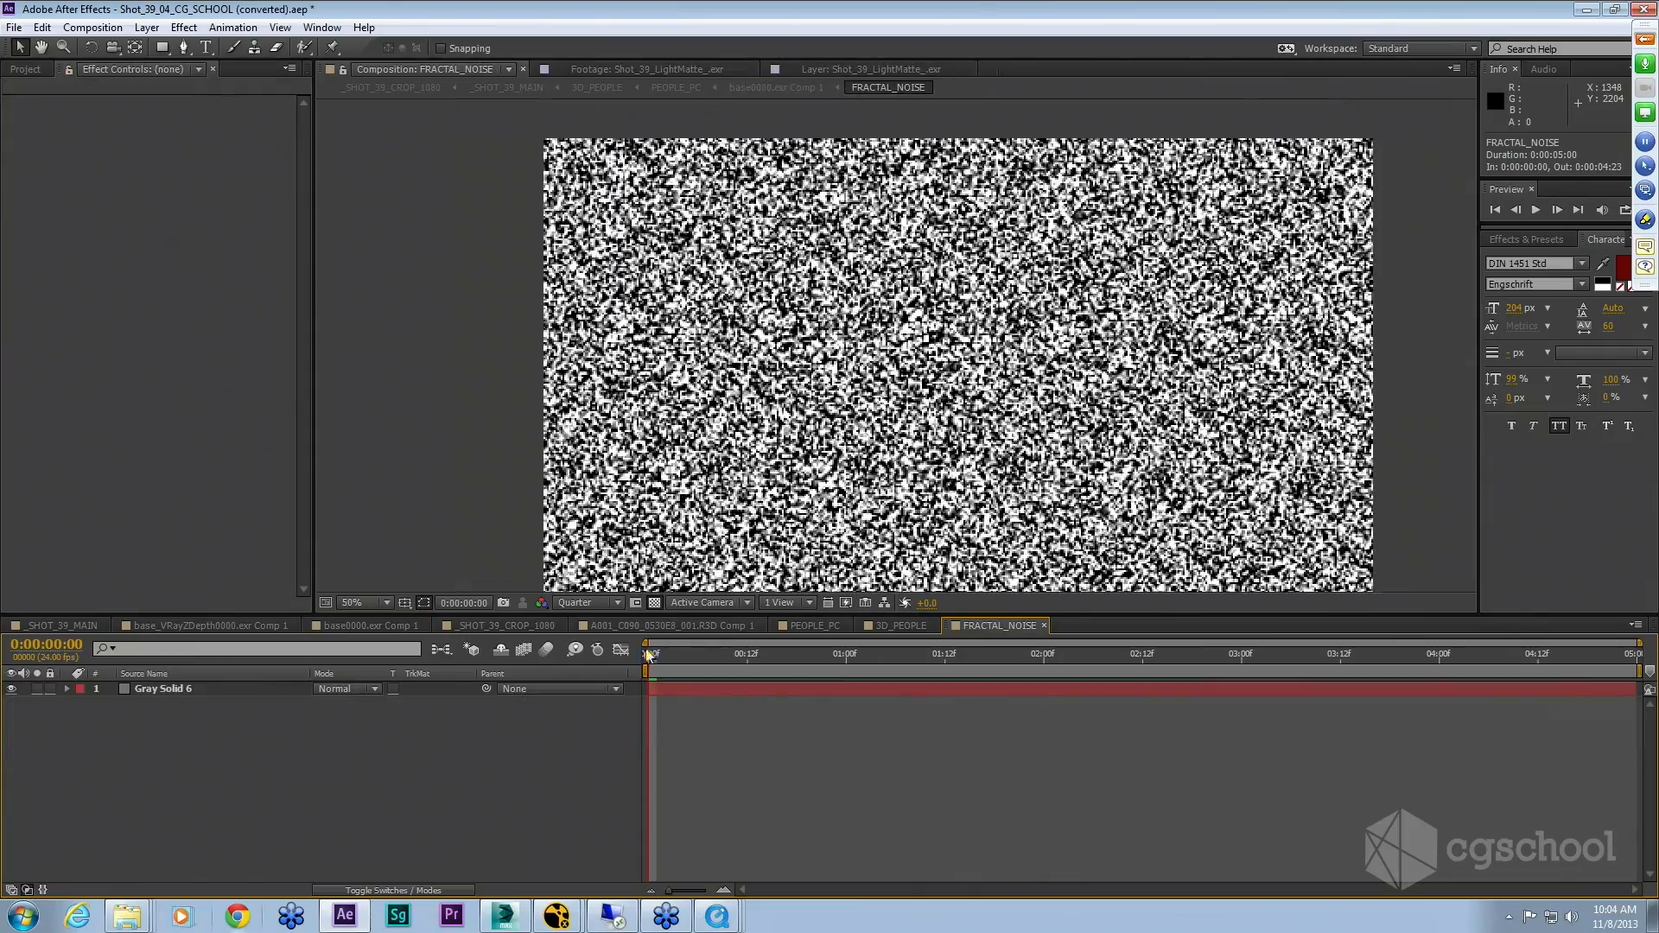
drag(649, 657, 1422, 707)
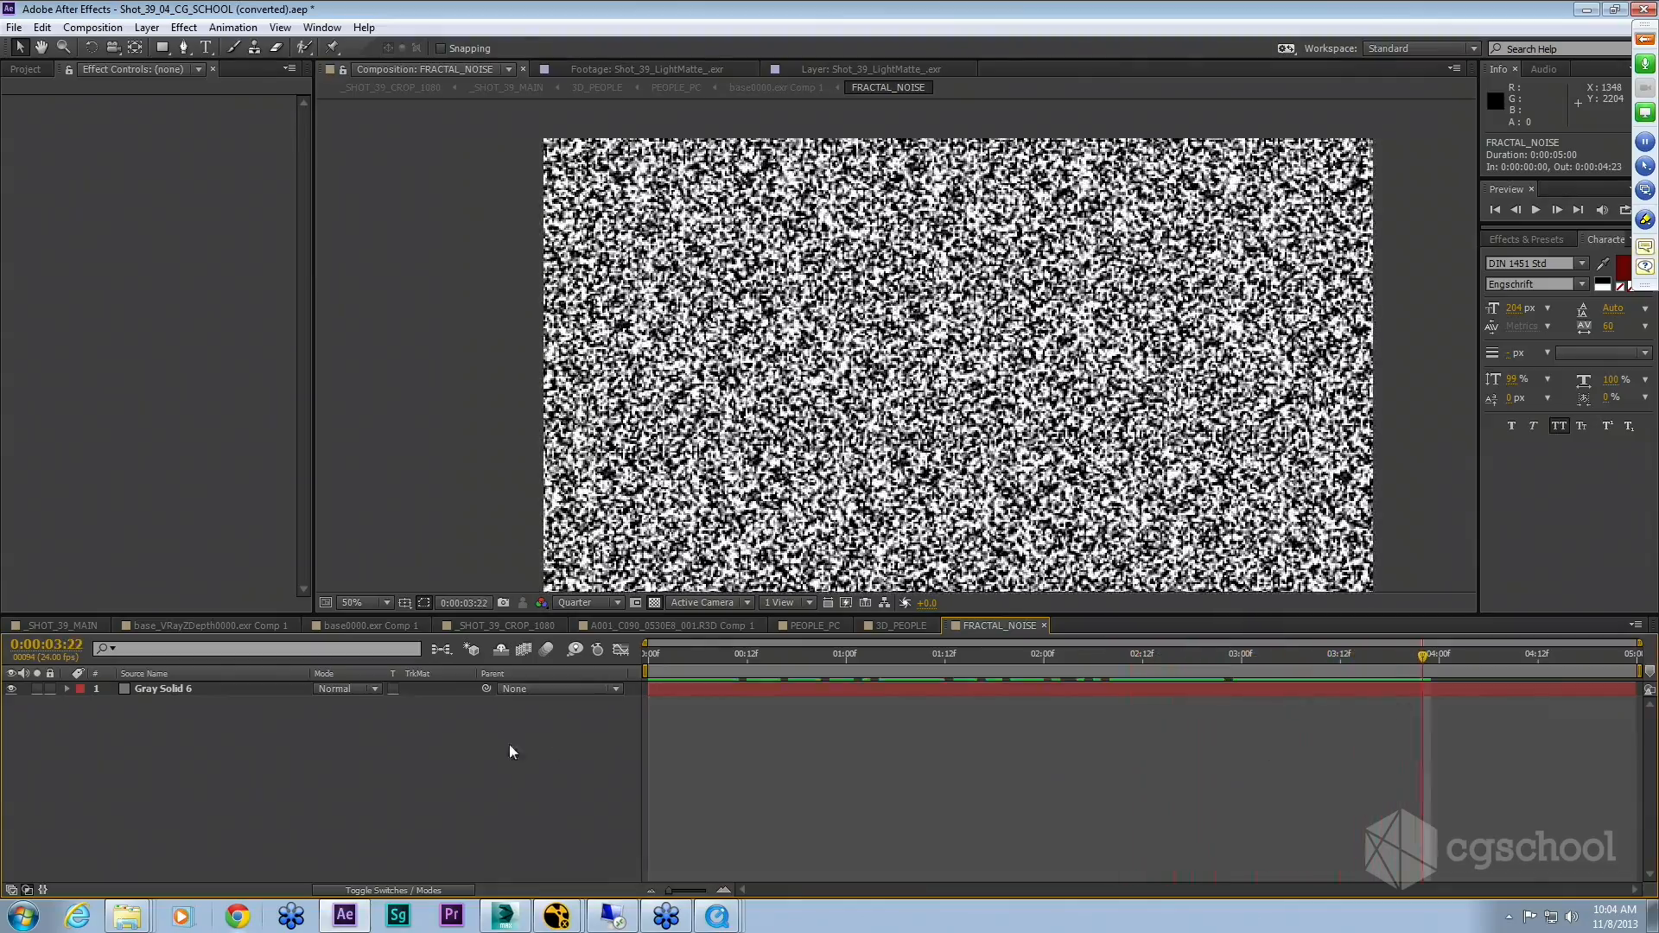
key(Tab)
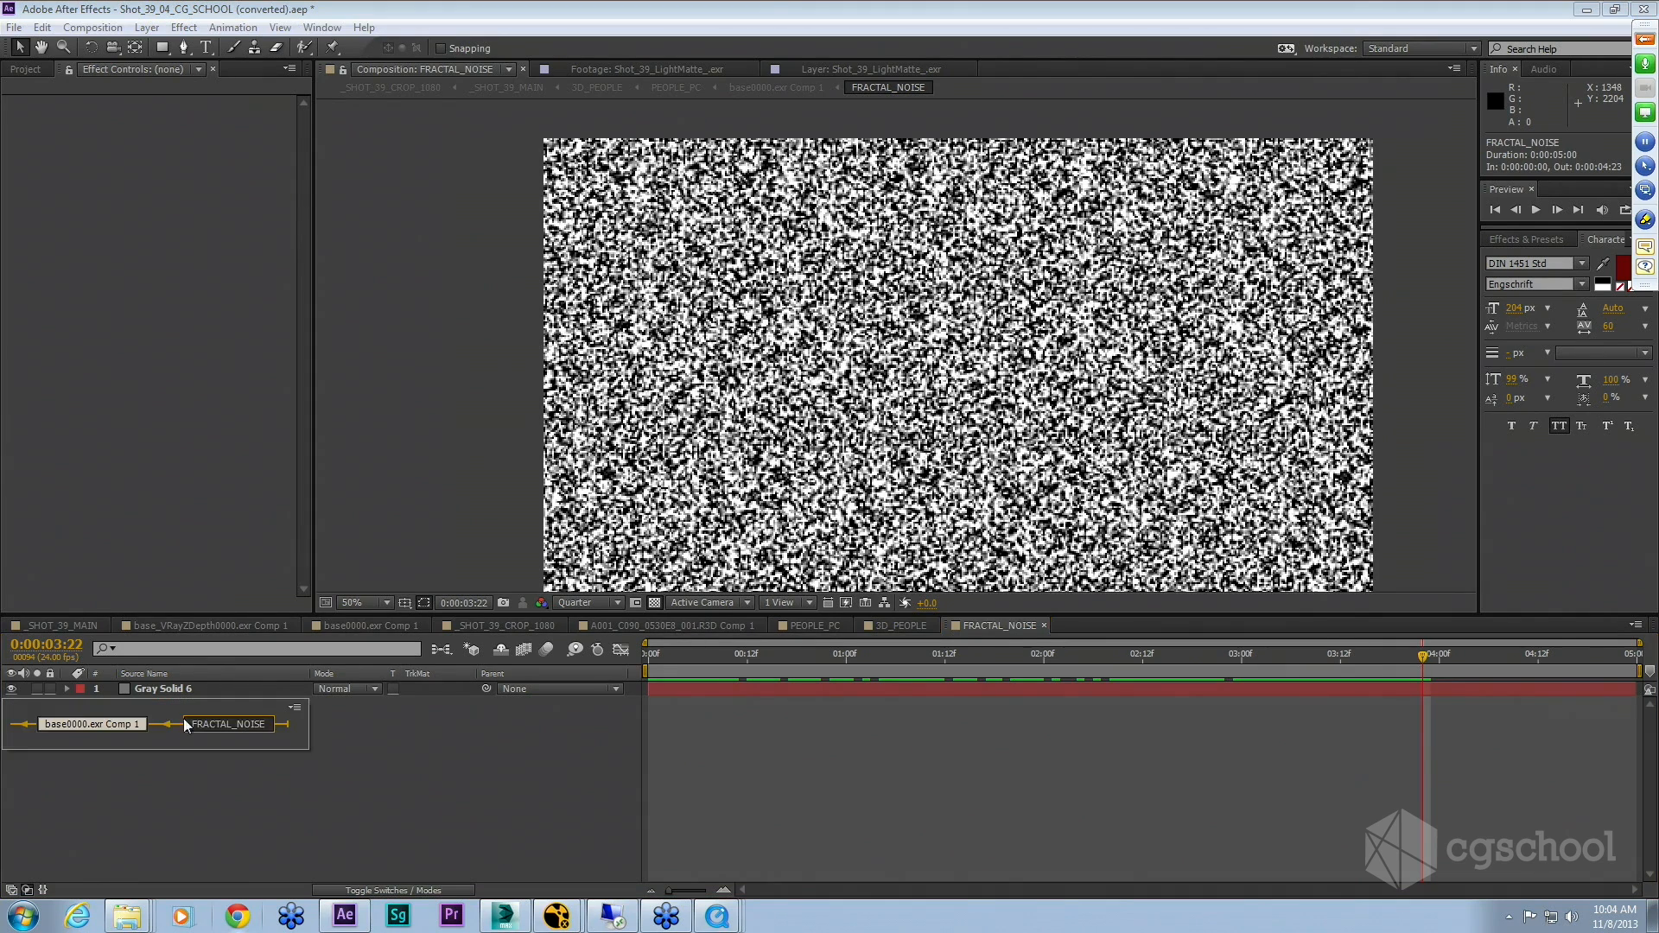
click(102, 723)
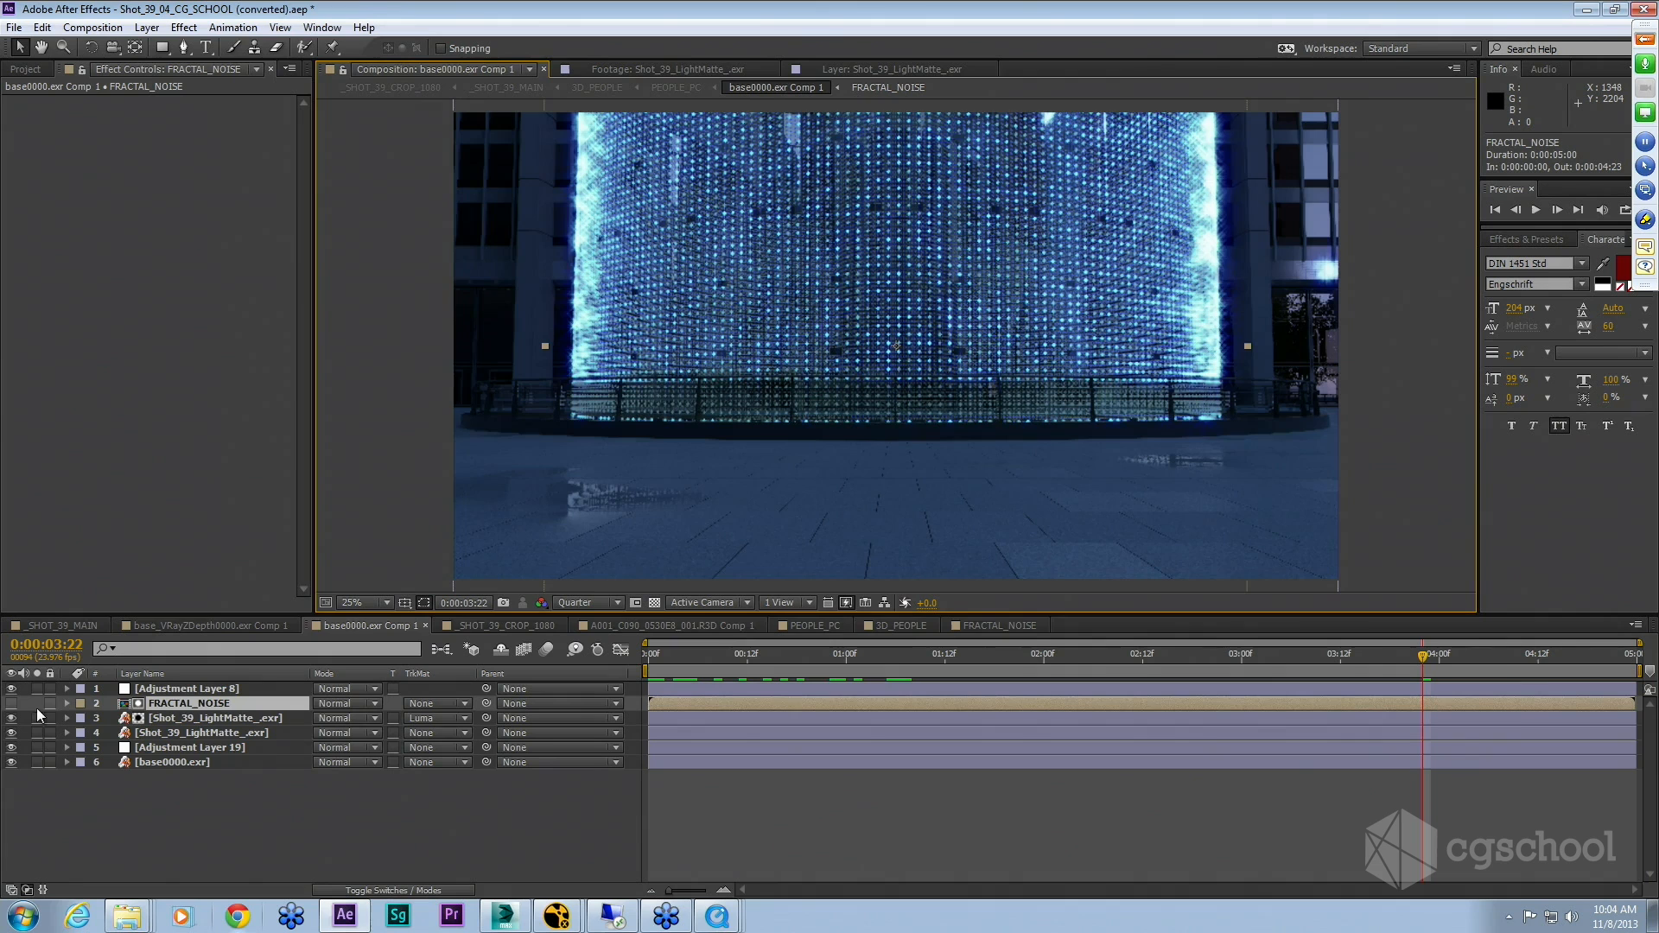
Step: Reveal the FRACTAL_NOISE layer's Rotation property at the first frame
click(182, 703)
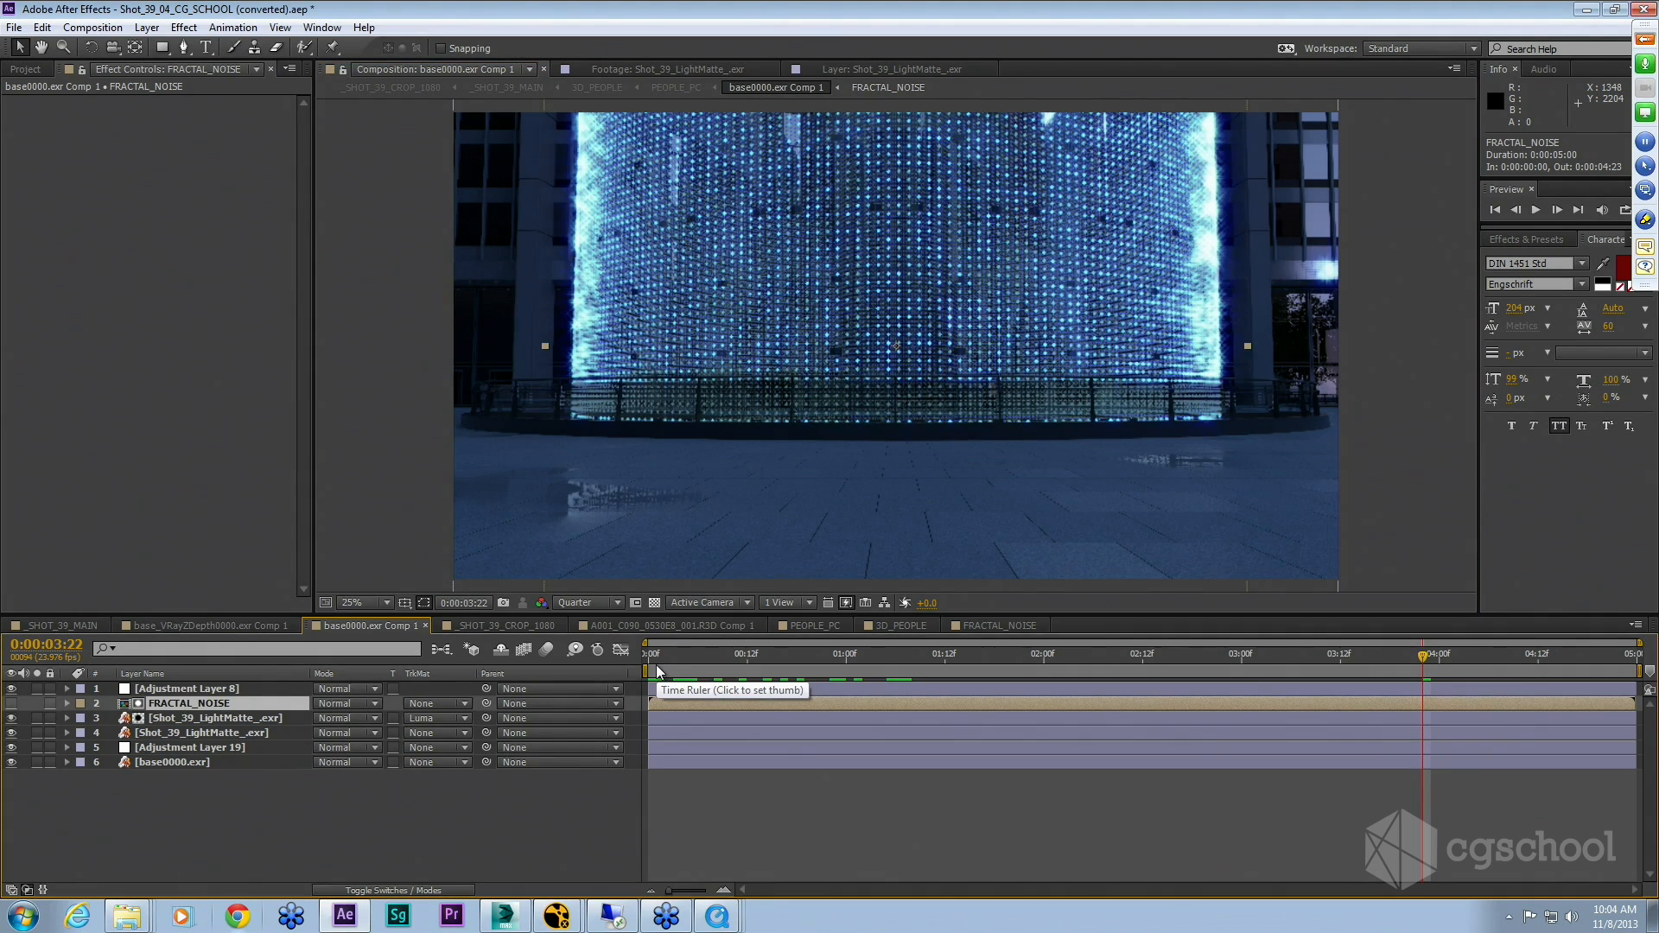
key(r)
click(647, 655)
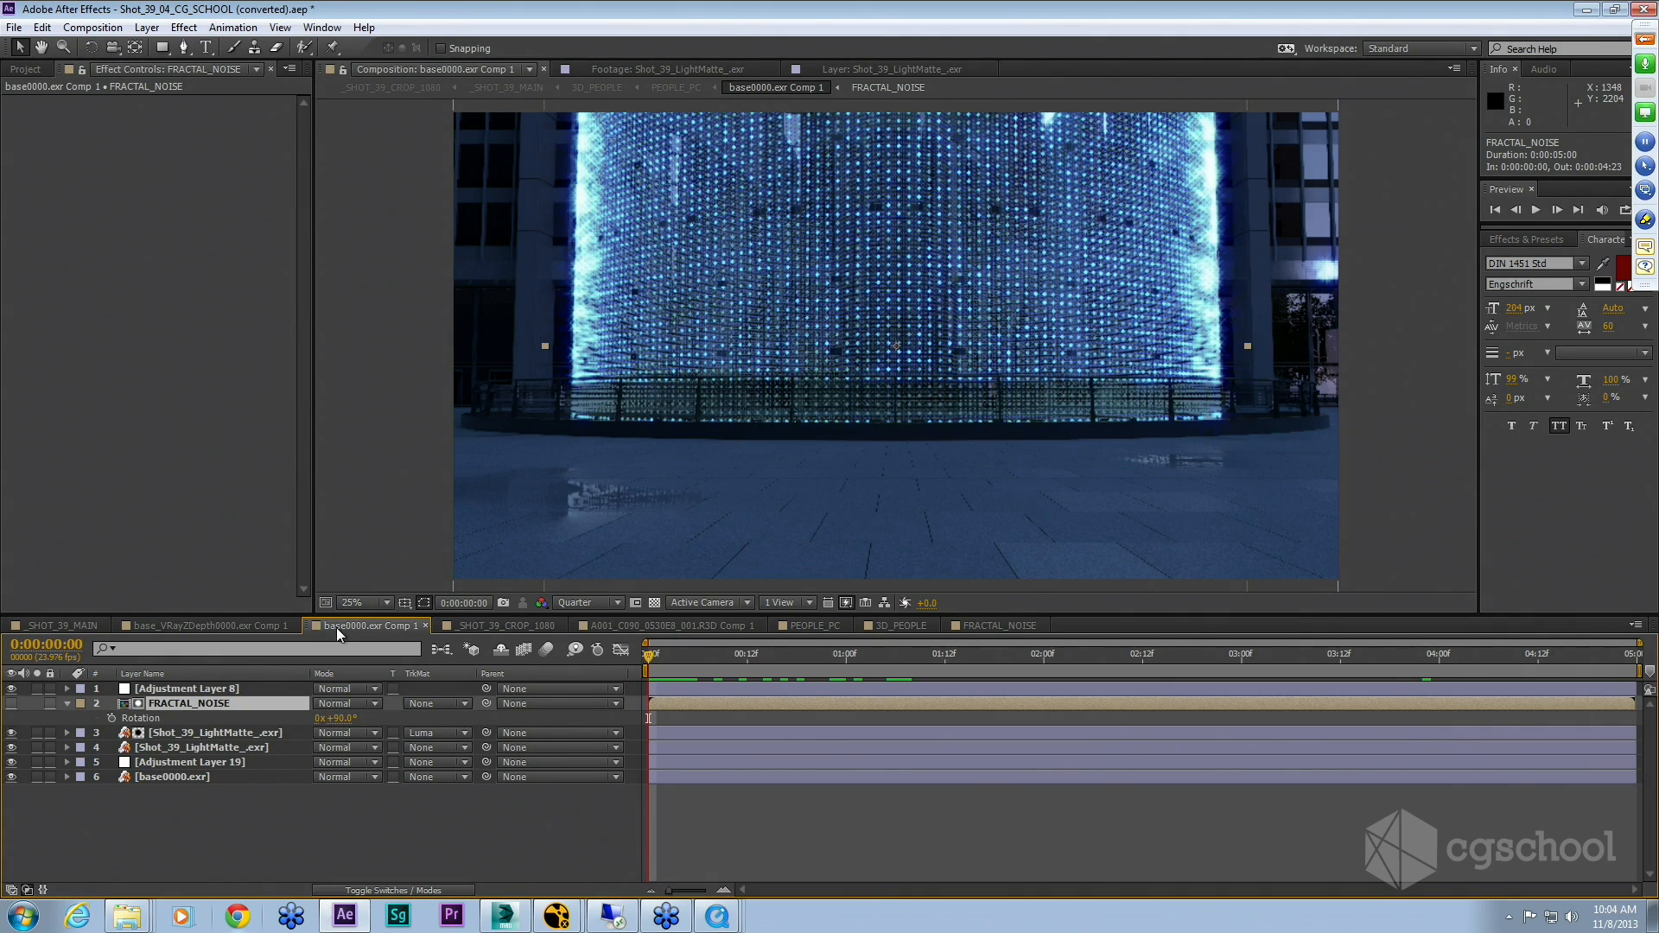
Step: Solo the upper Shot_39_LightMatte_.exr layer, scrub the timeline, then unsolo and scrub the full comp
click(36, 733)
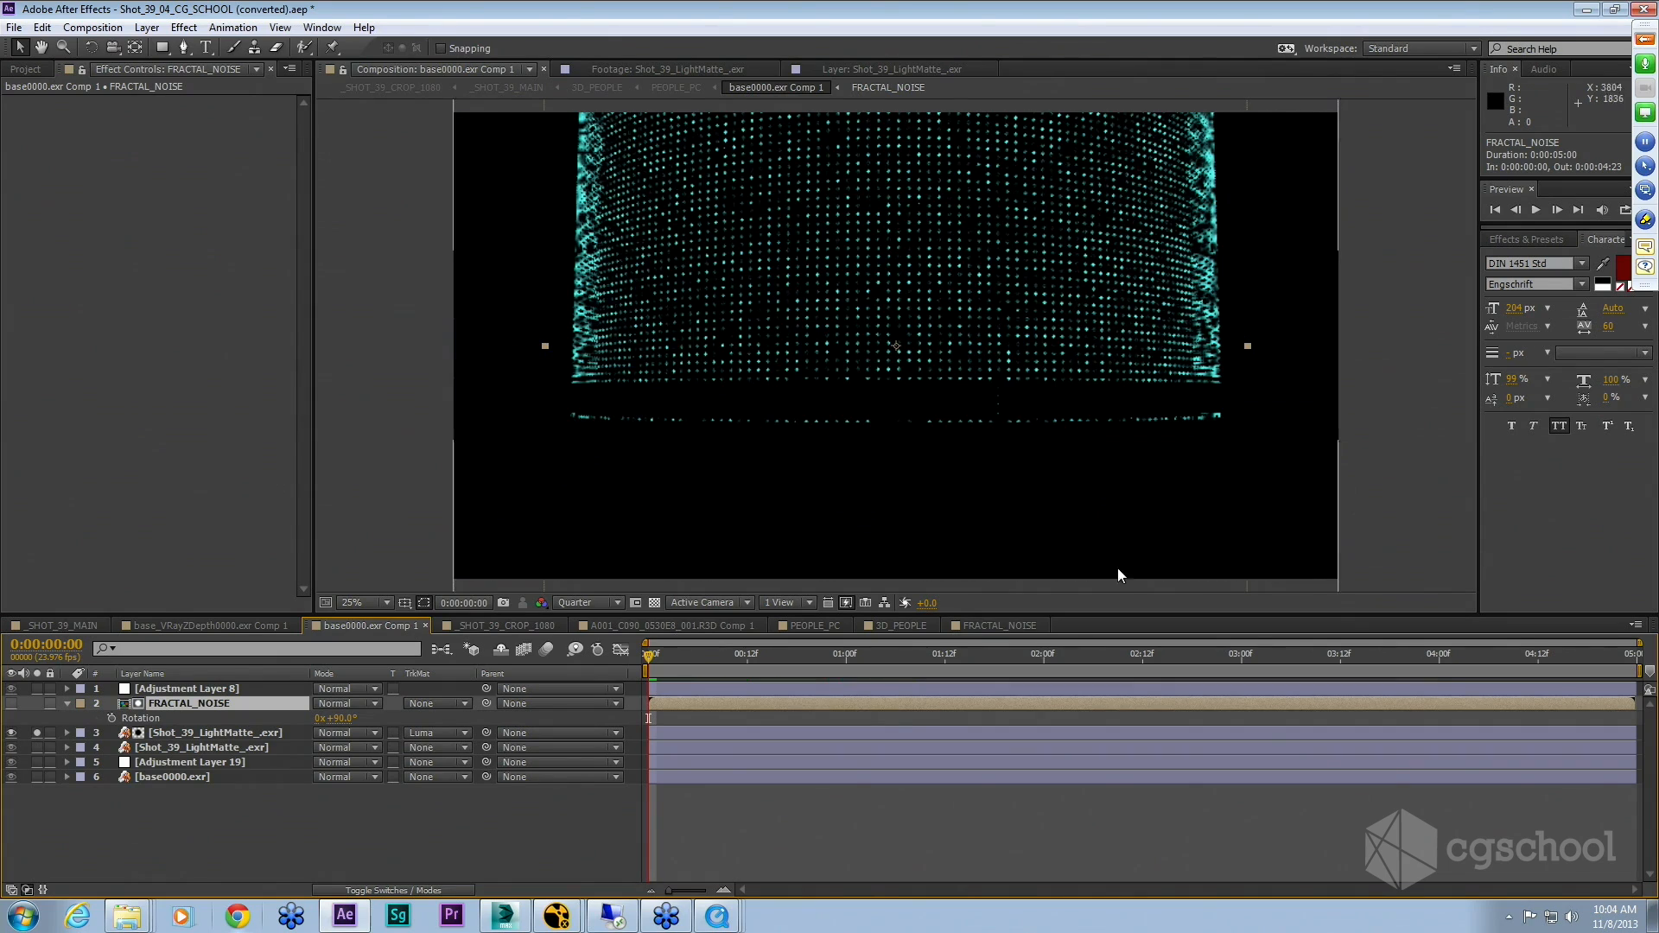
drag(650, 657, 1033, 667)
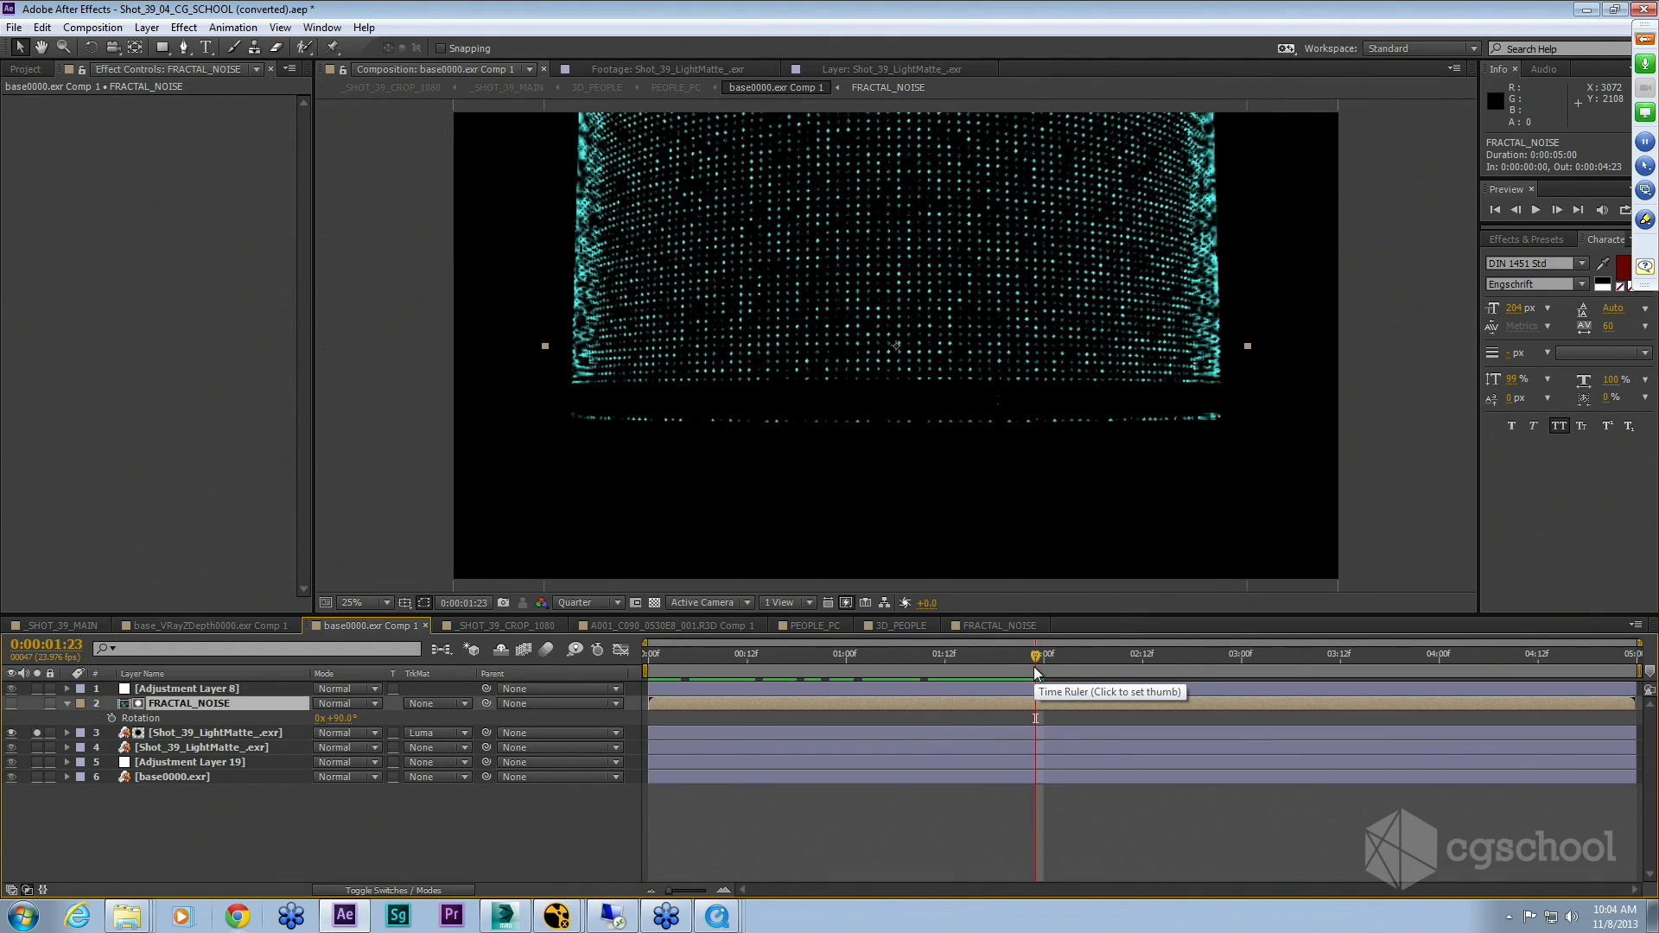
click(1036, 669)
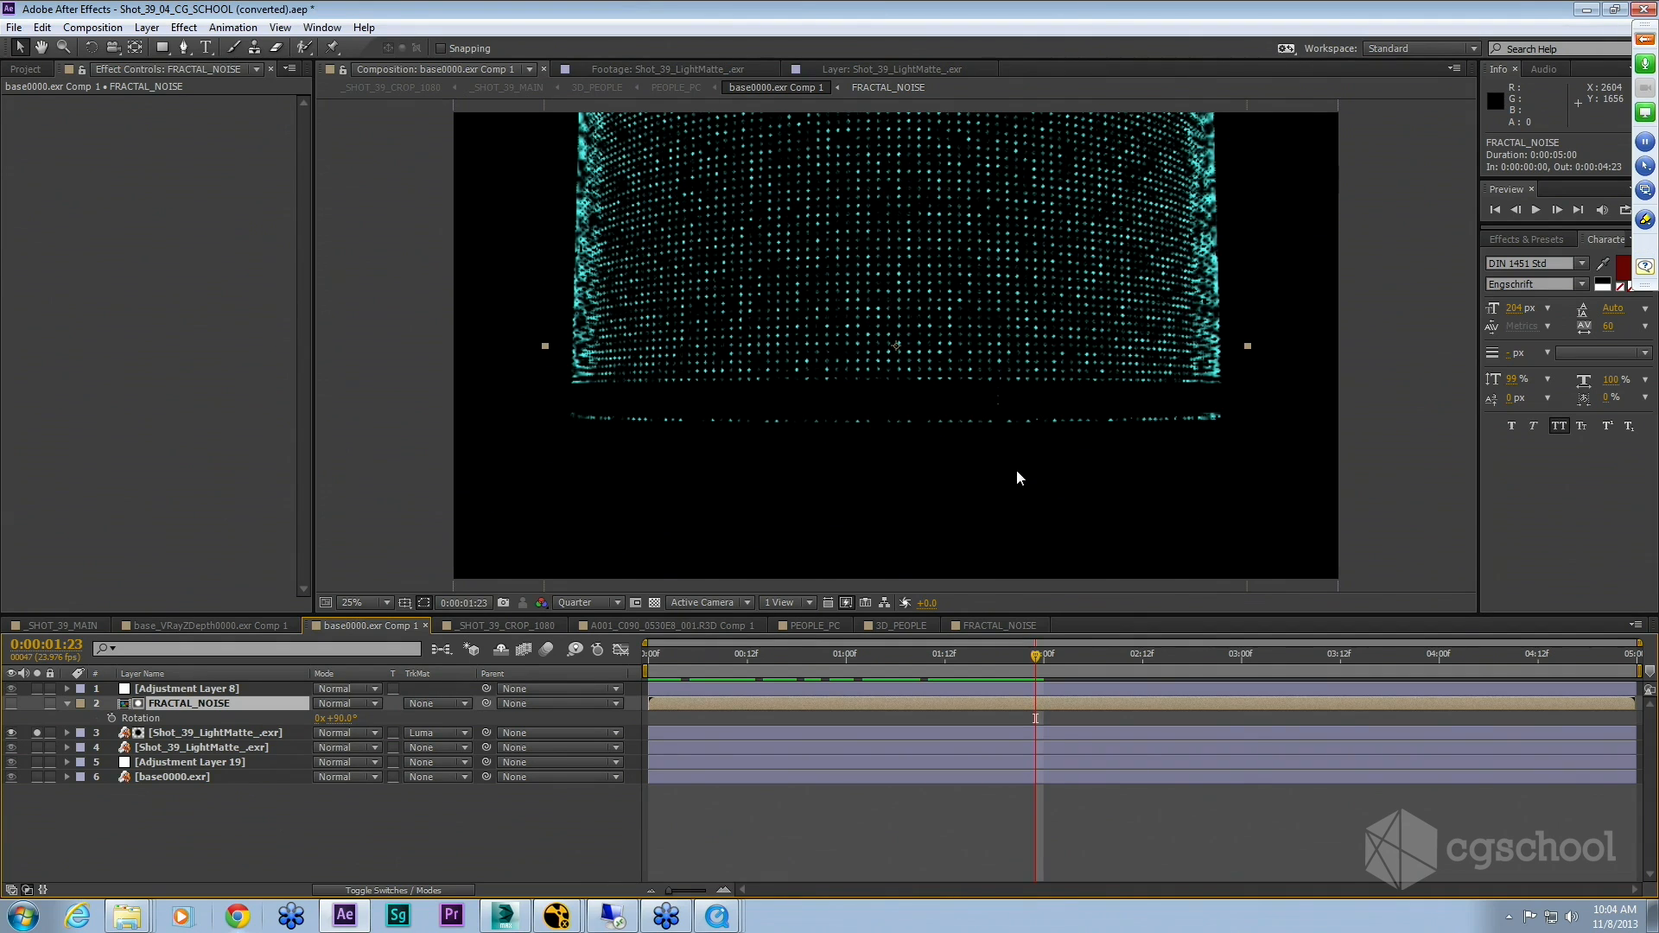
click(11, 704)
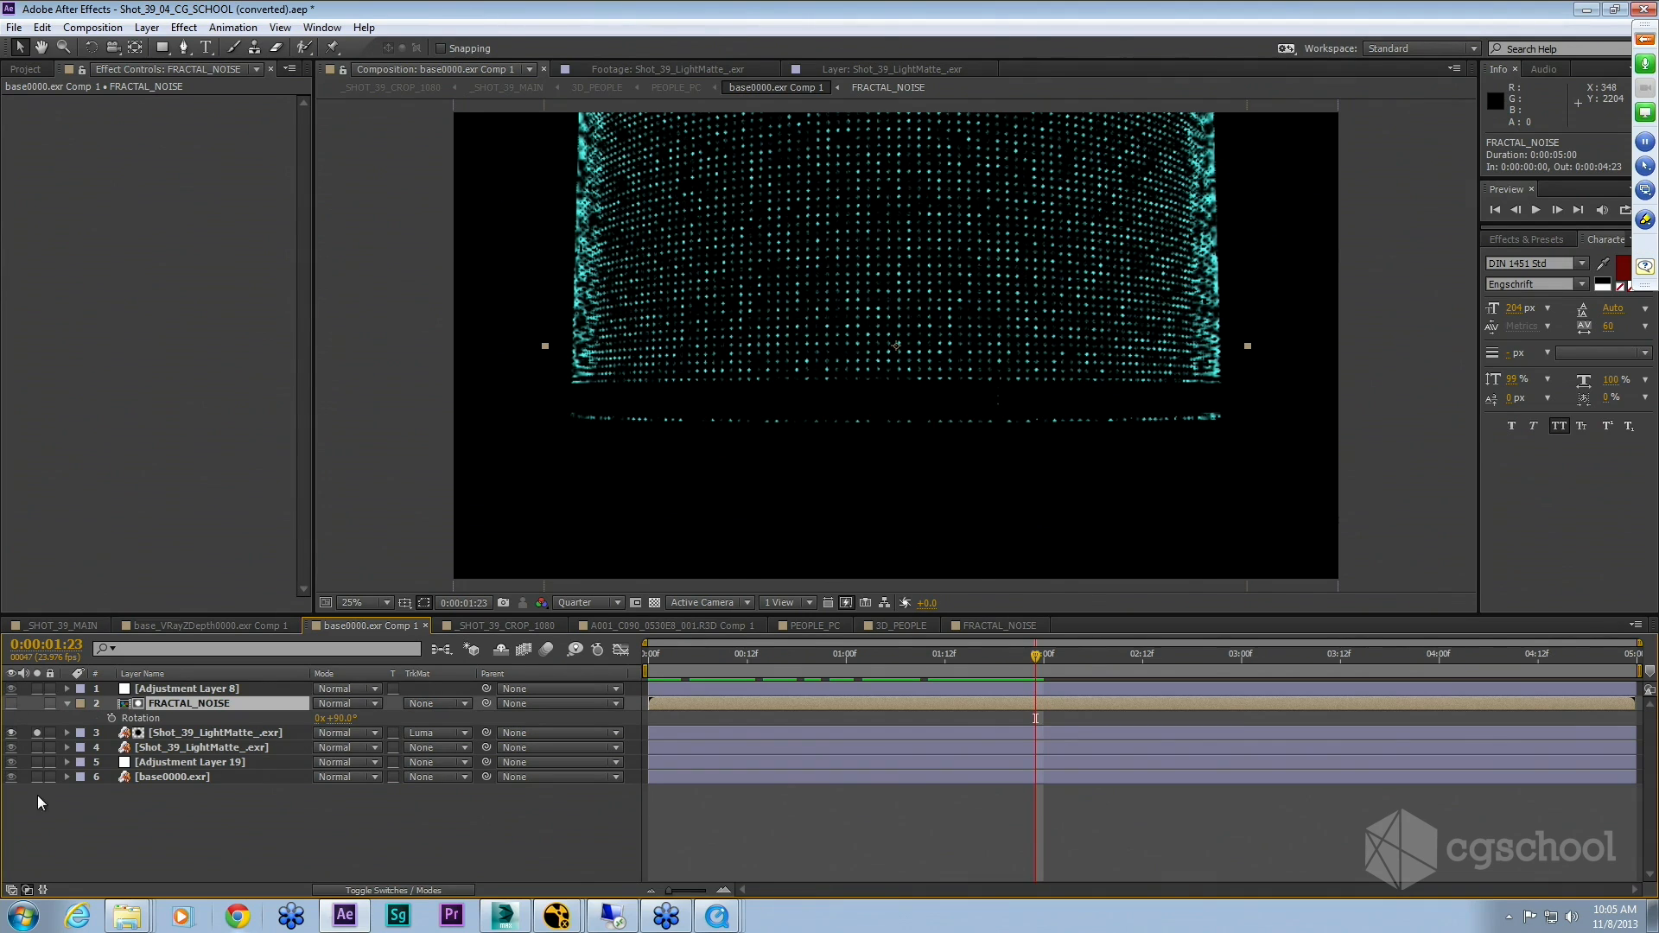
click(37, 733)
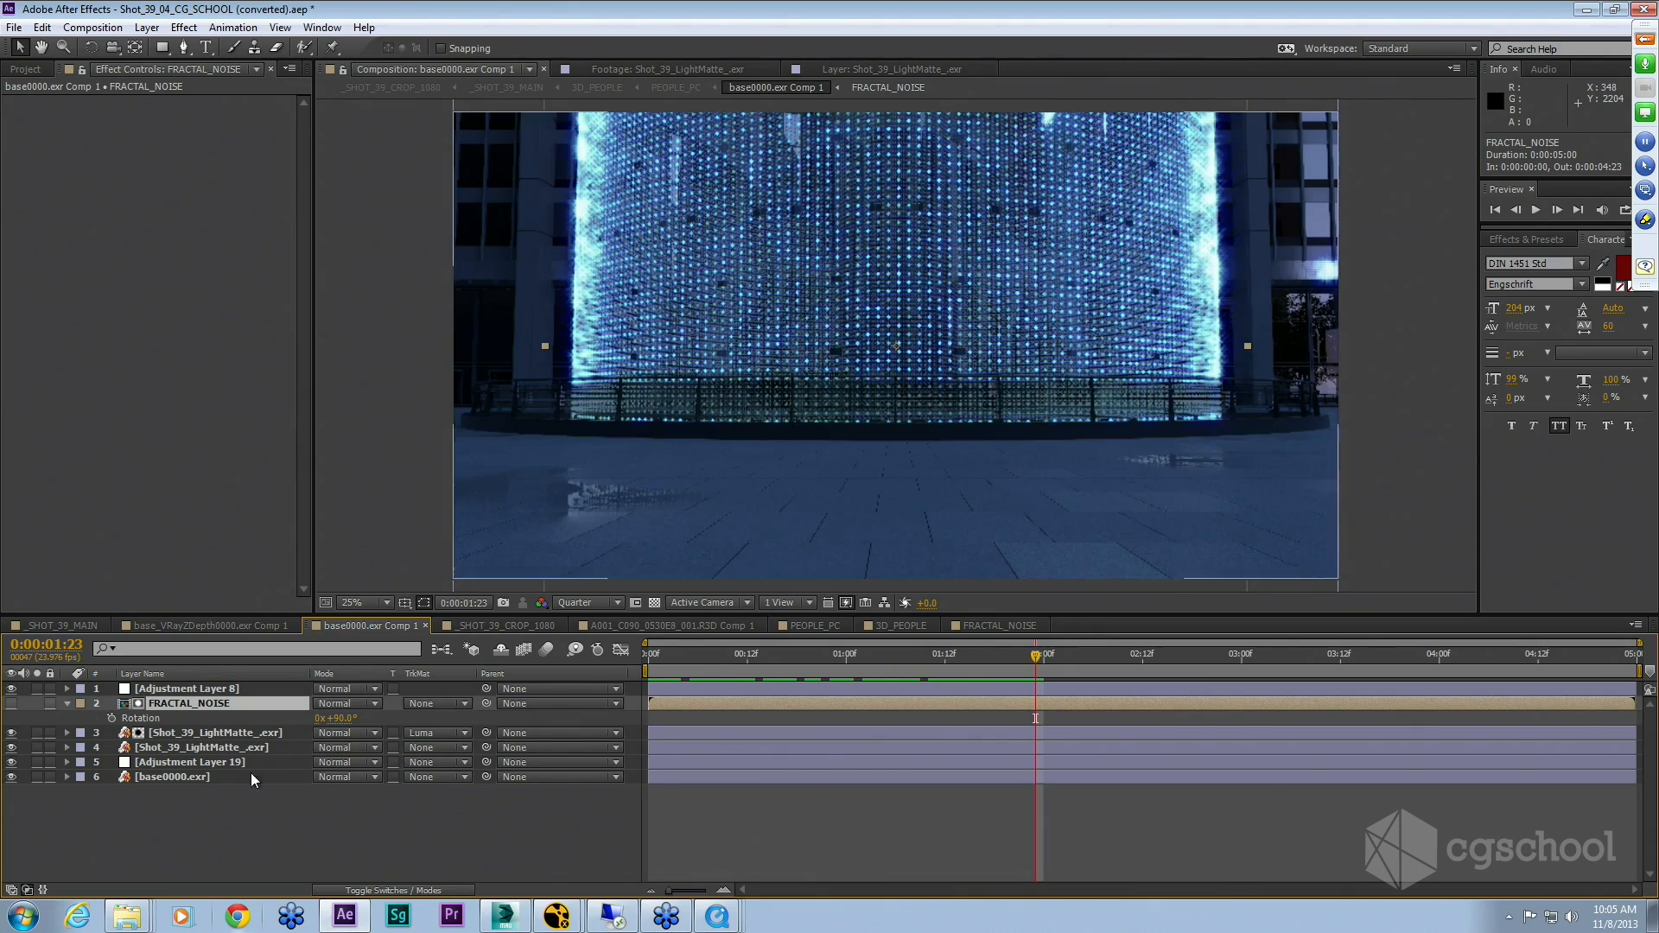
drag(1034, 657, 914, 677)
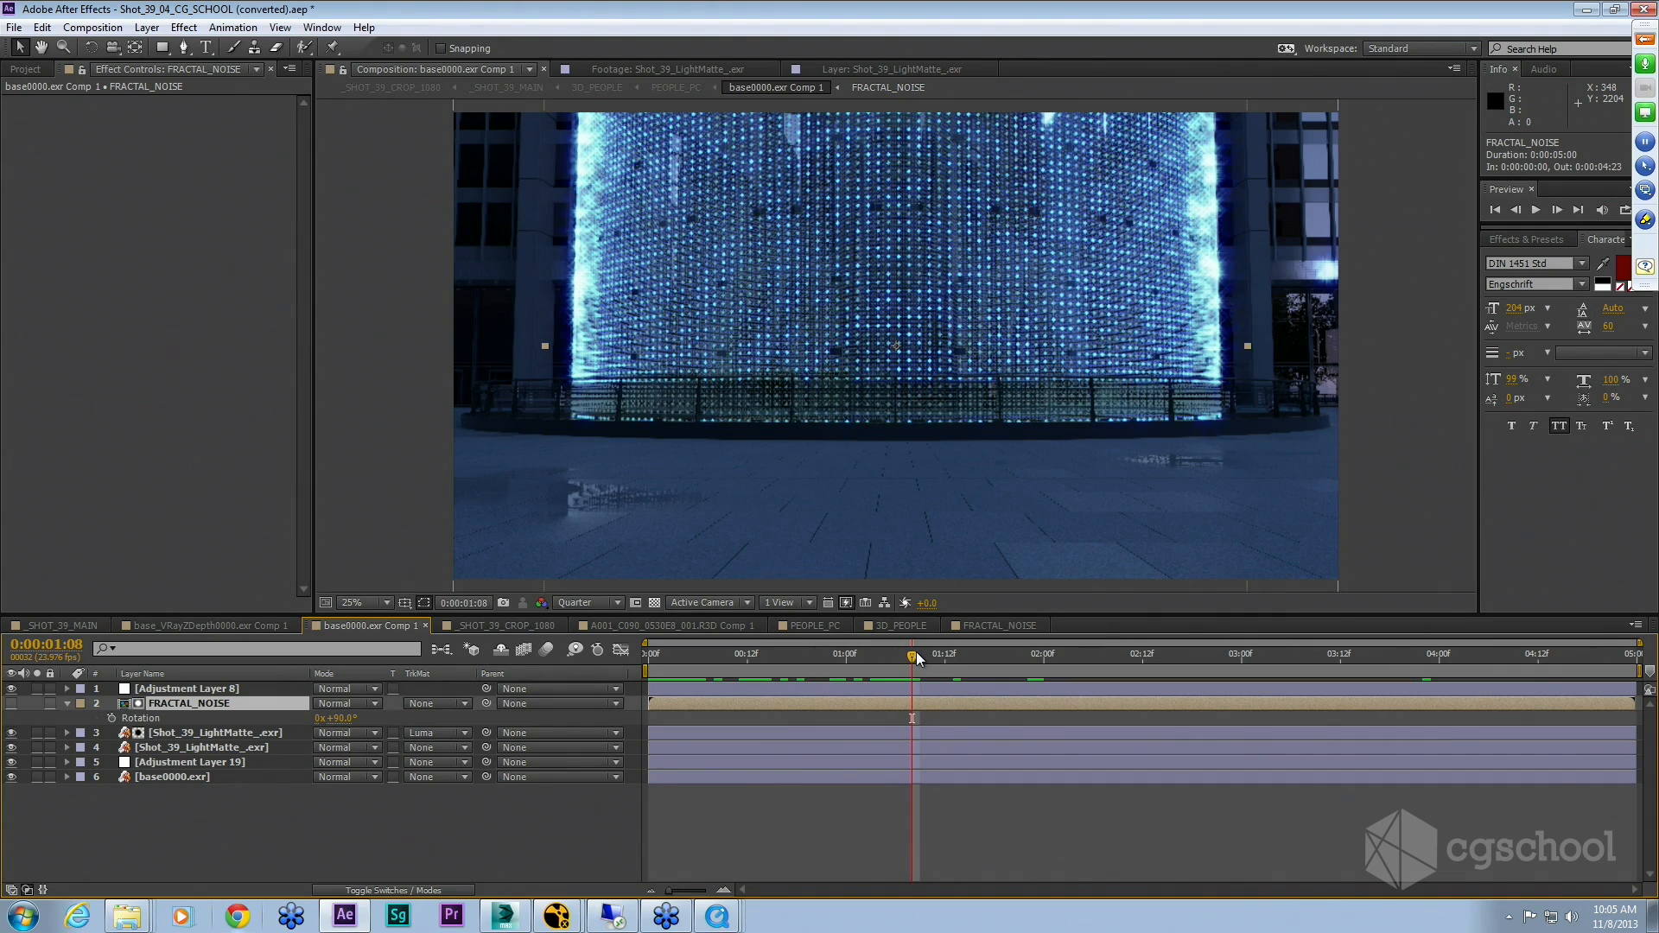
drag(916, 655, 1076, 691)
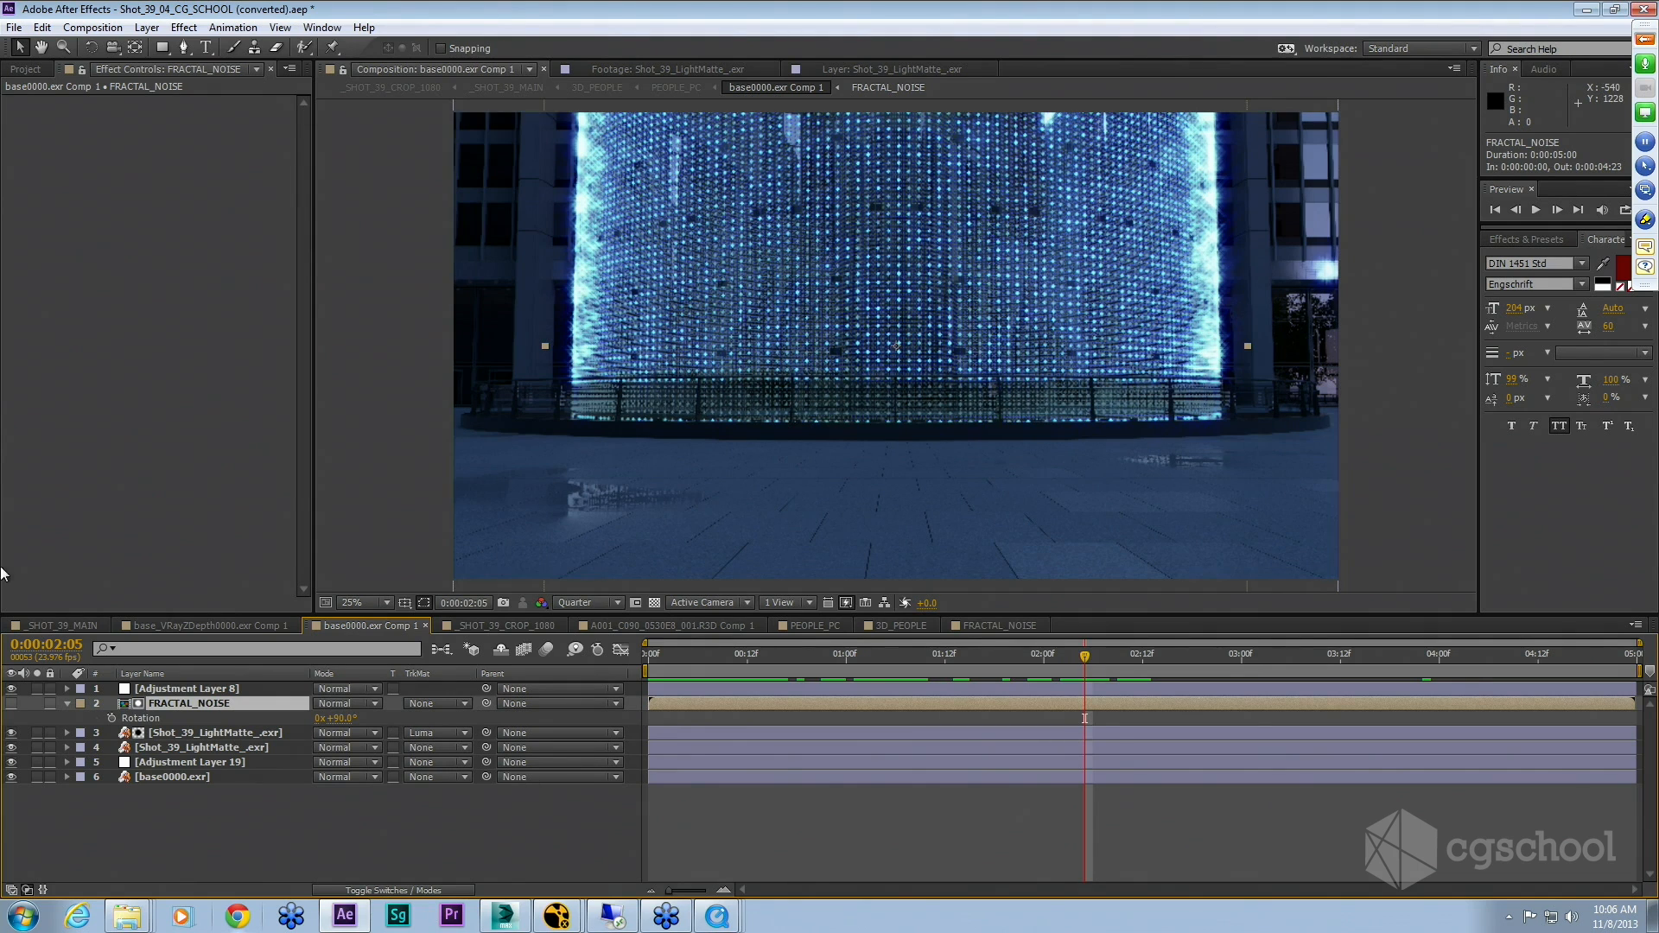
Step: Open the _SHOT_39_CROP_1080 composition from the project and step into its nested people comp
click(66, 703)
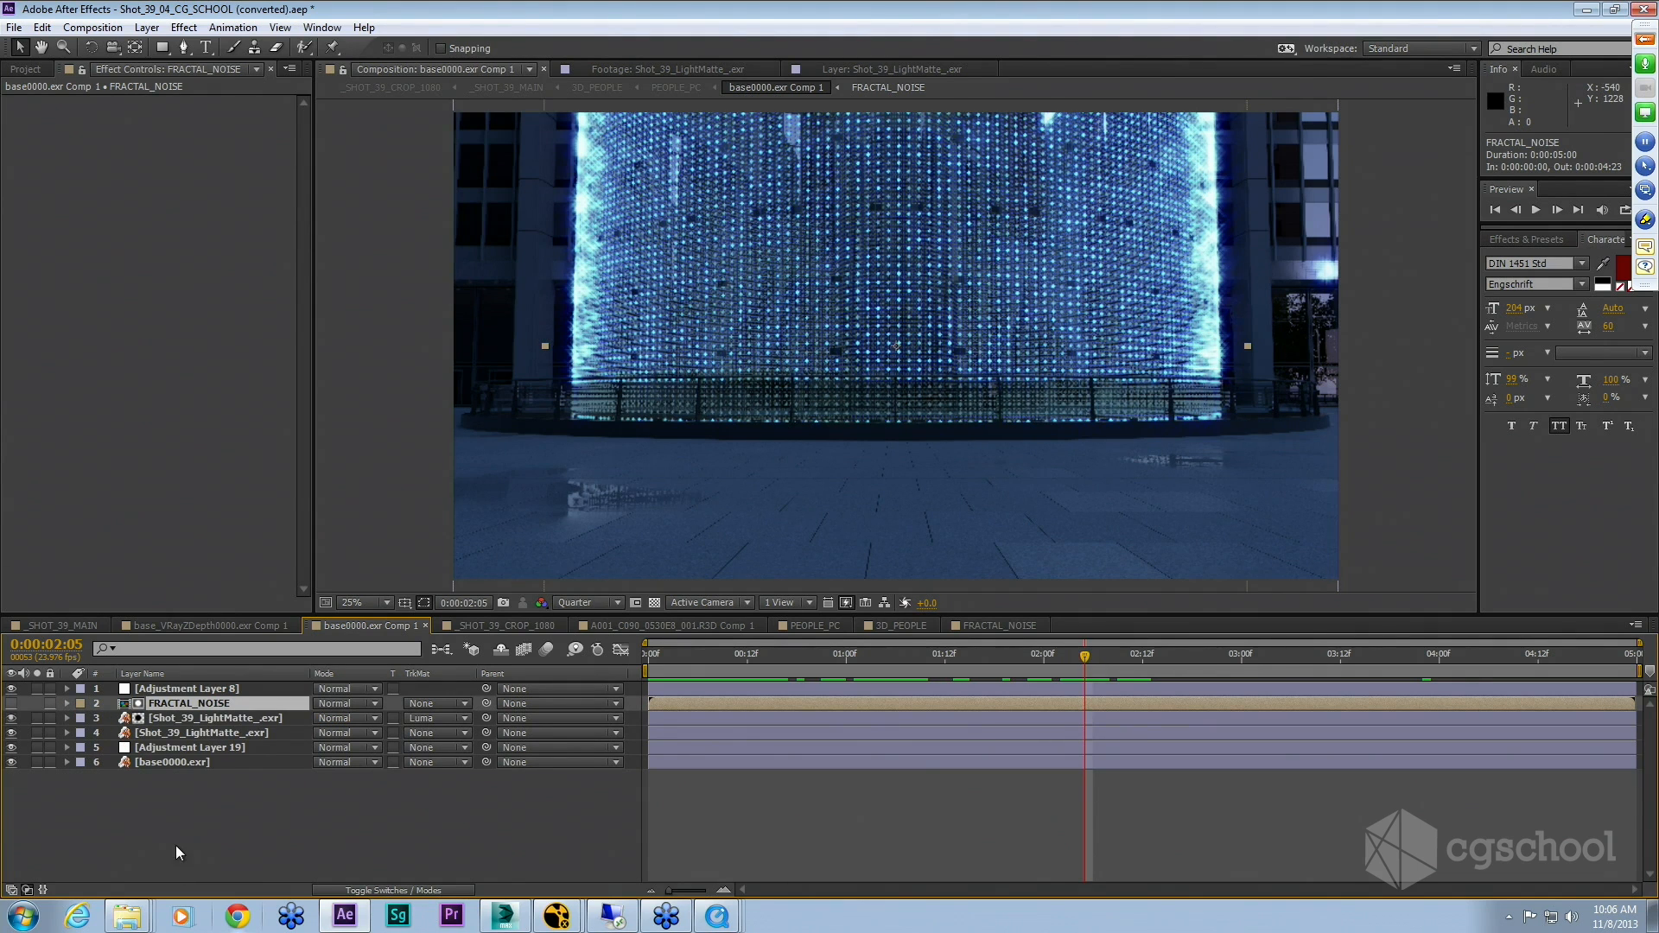
click(18, 71)
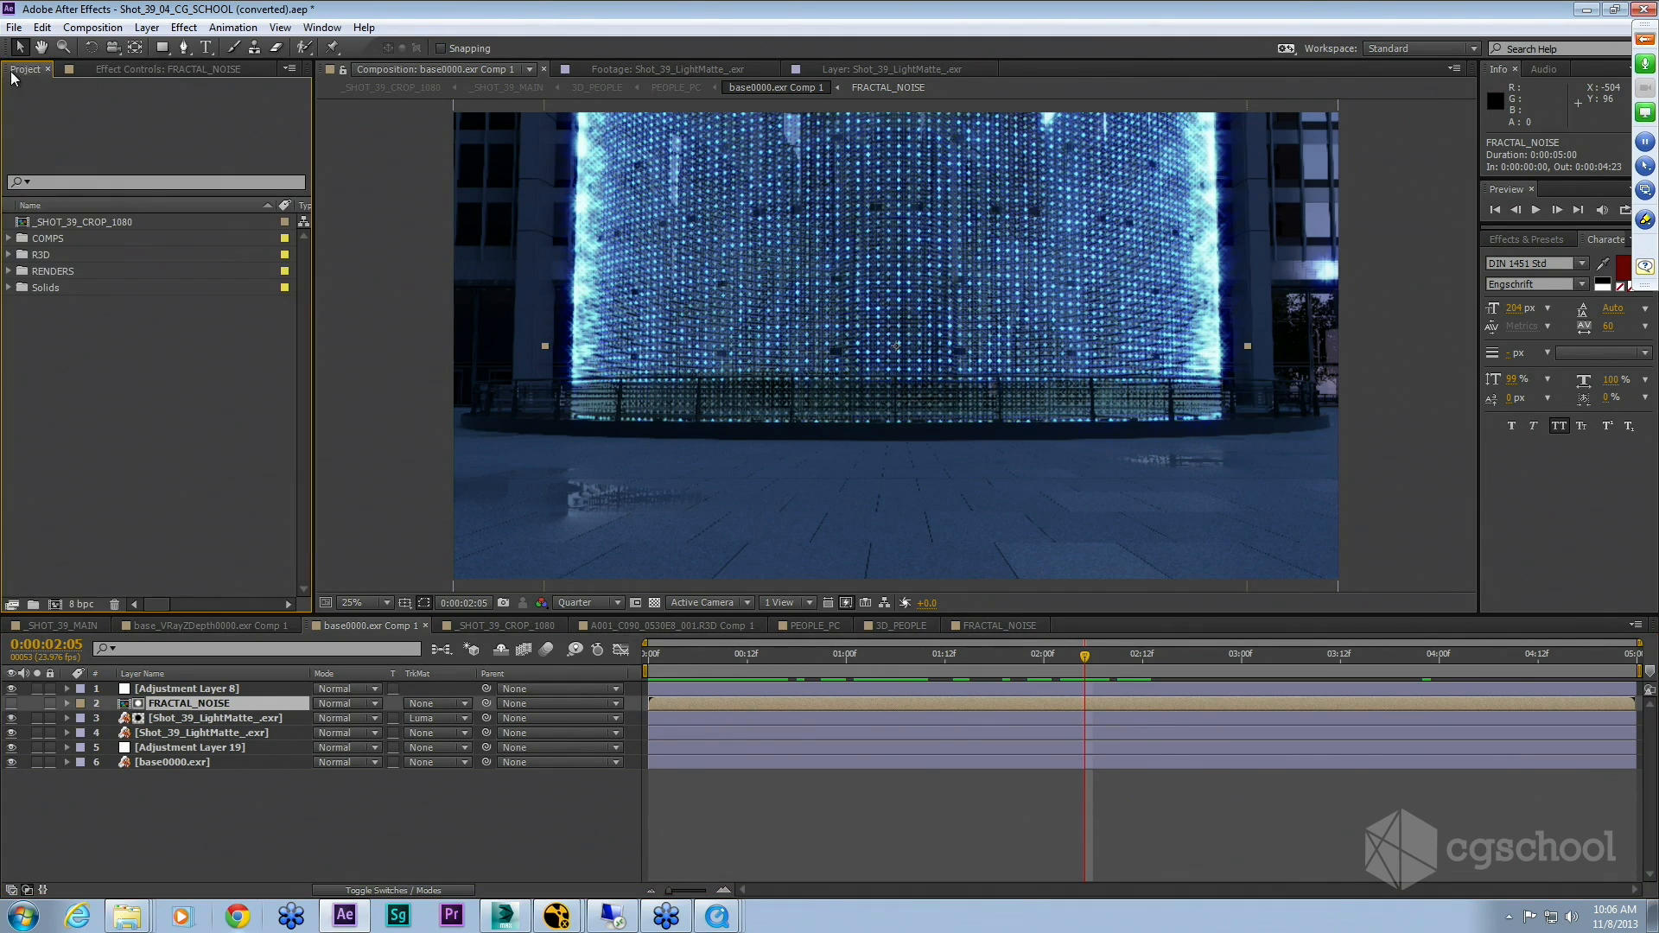
double_click(80, 222)
click(208, 688)
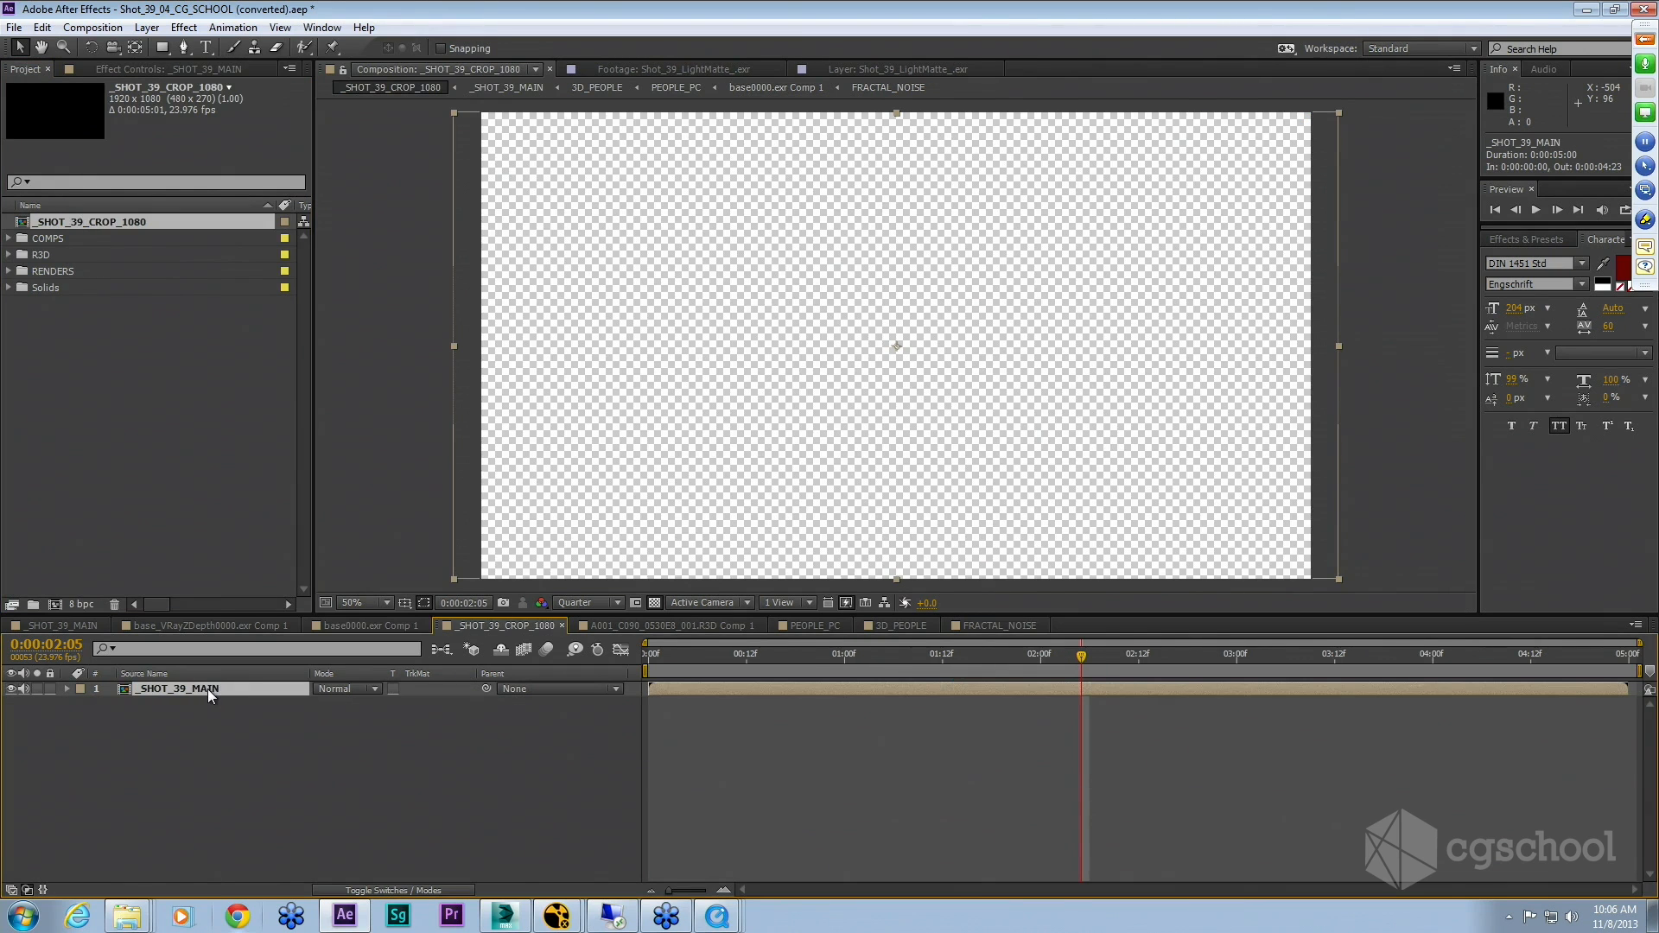
double_click(207, 688)
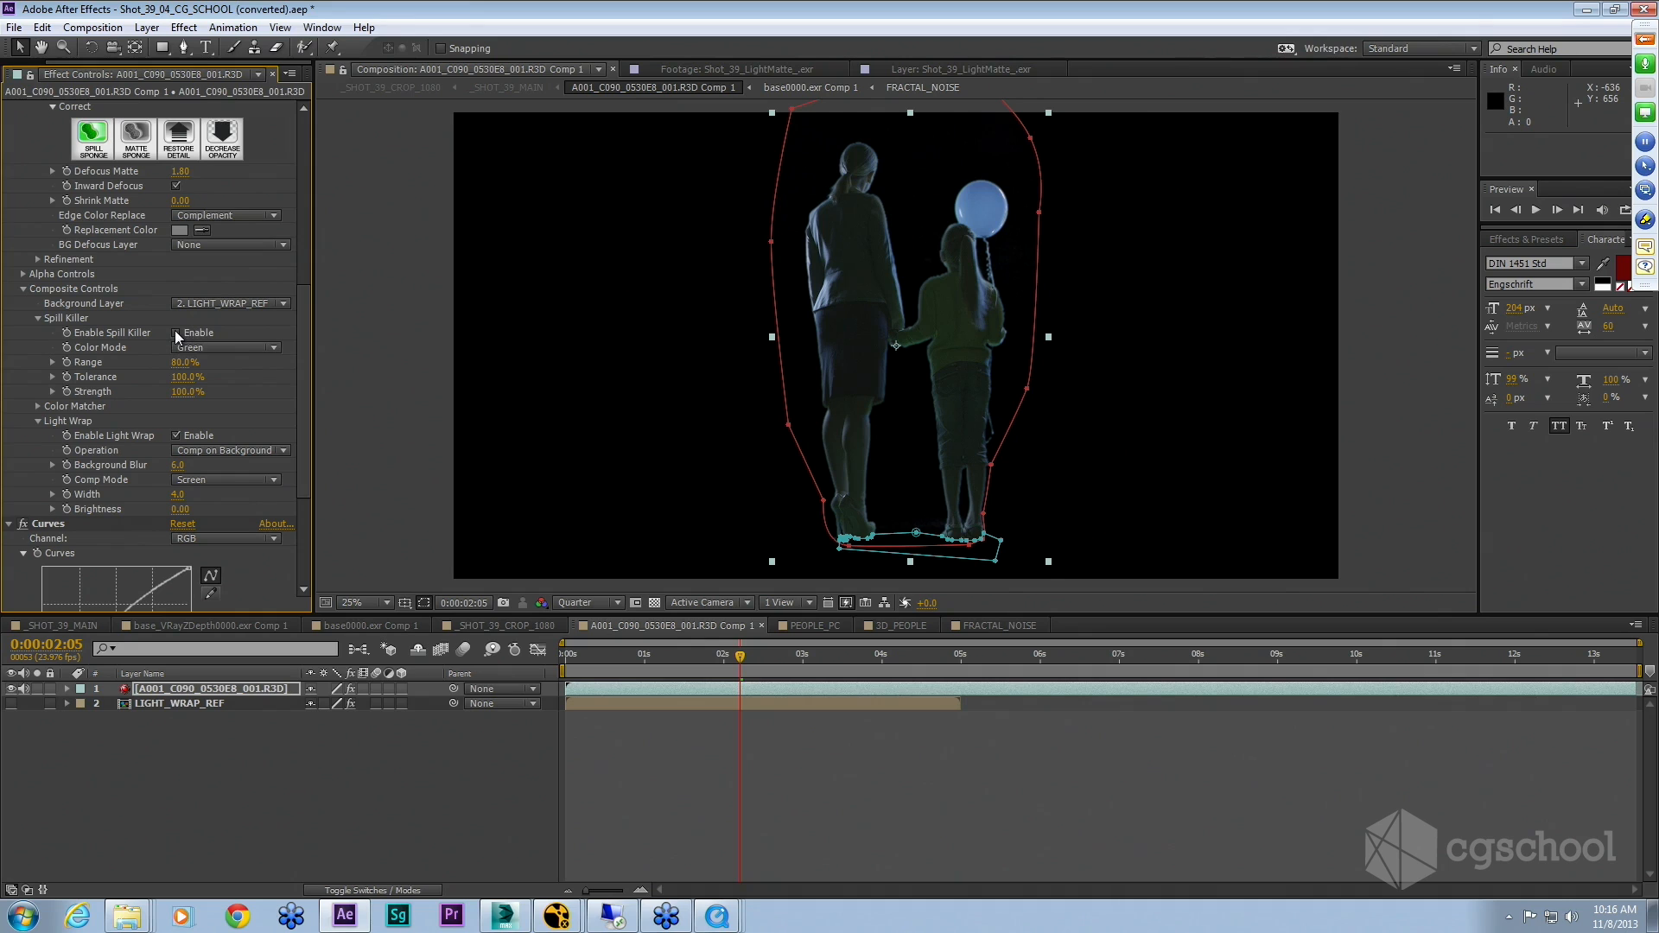
Step: Make the LIGHT_WRAP_REF layer visible and set it as a Guide Layer
click(176, 332)
click(175, 704)
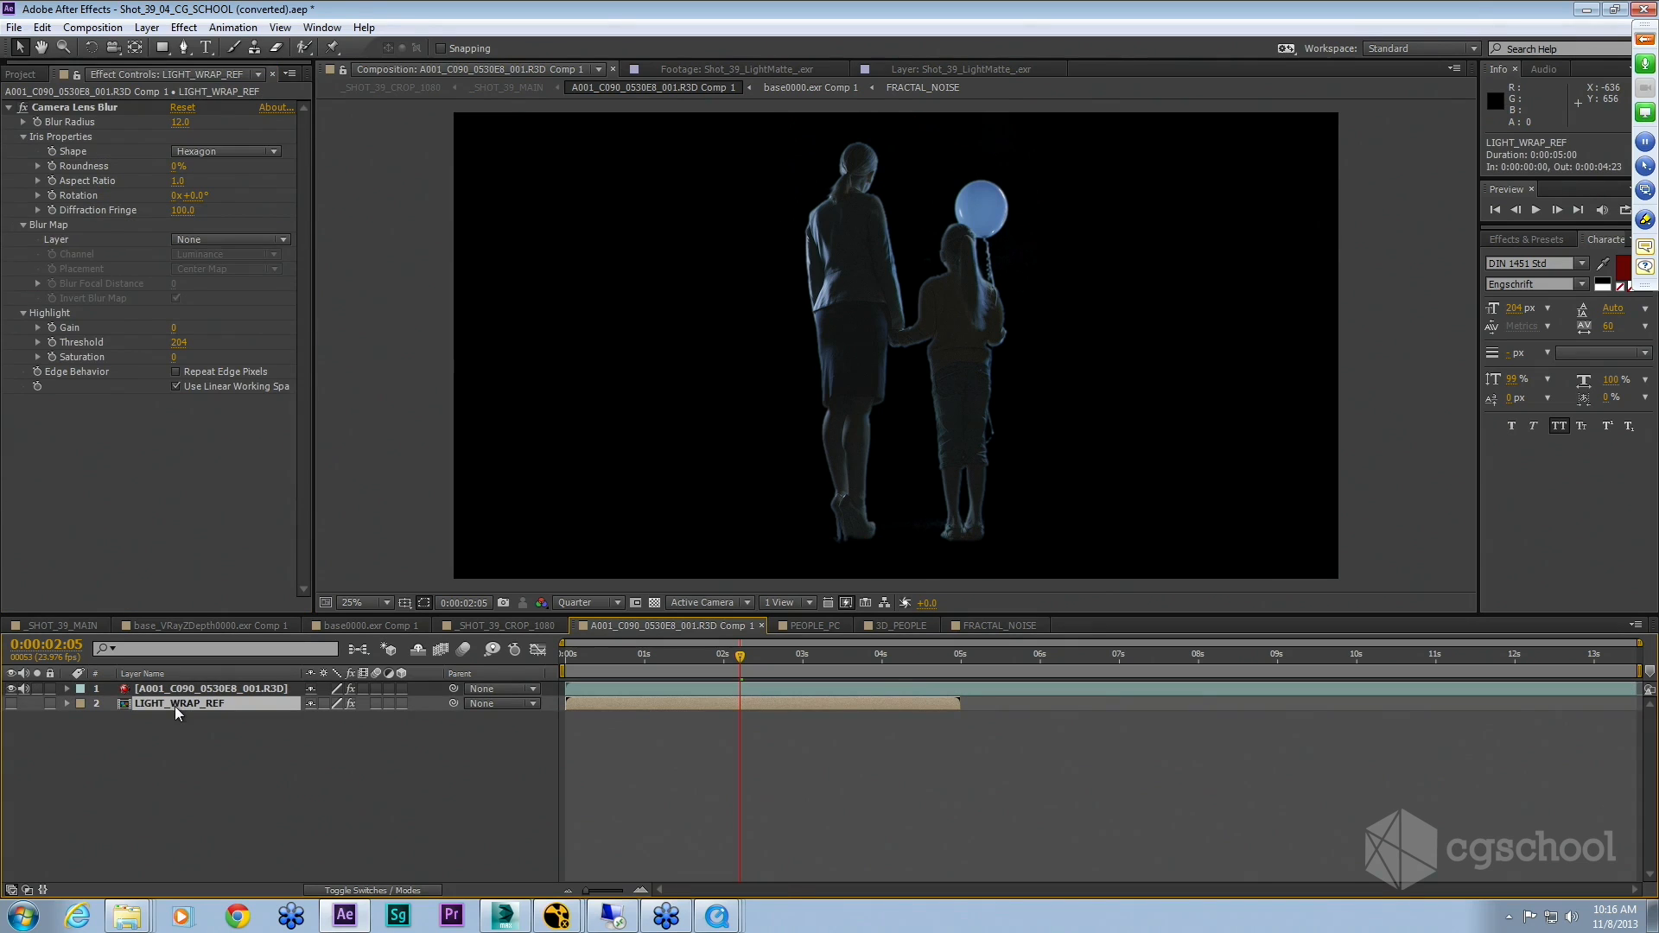
click(11, 703)
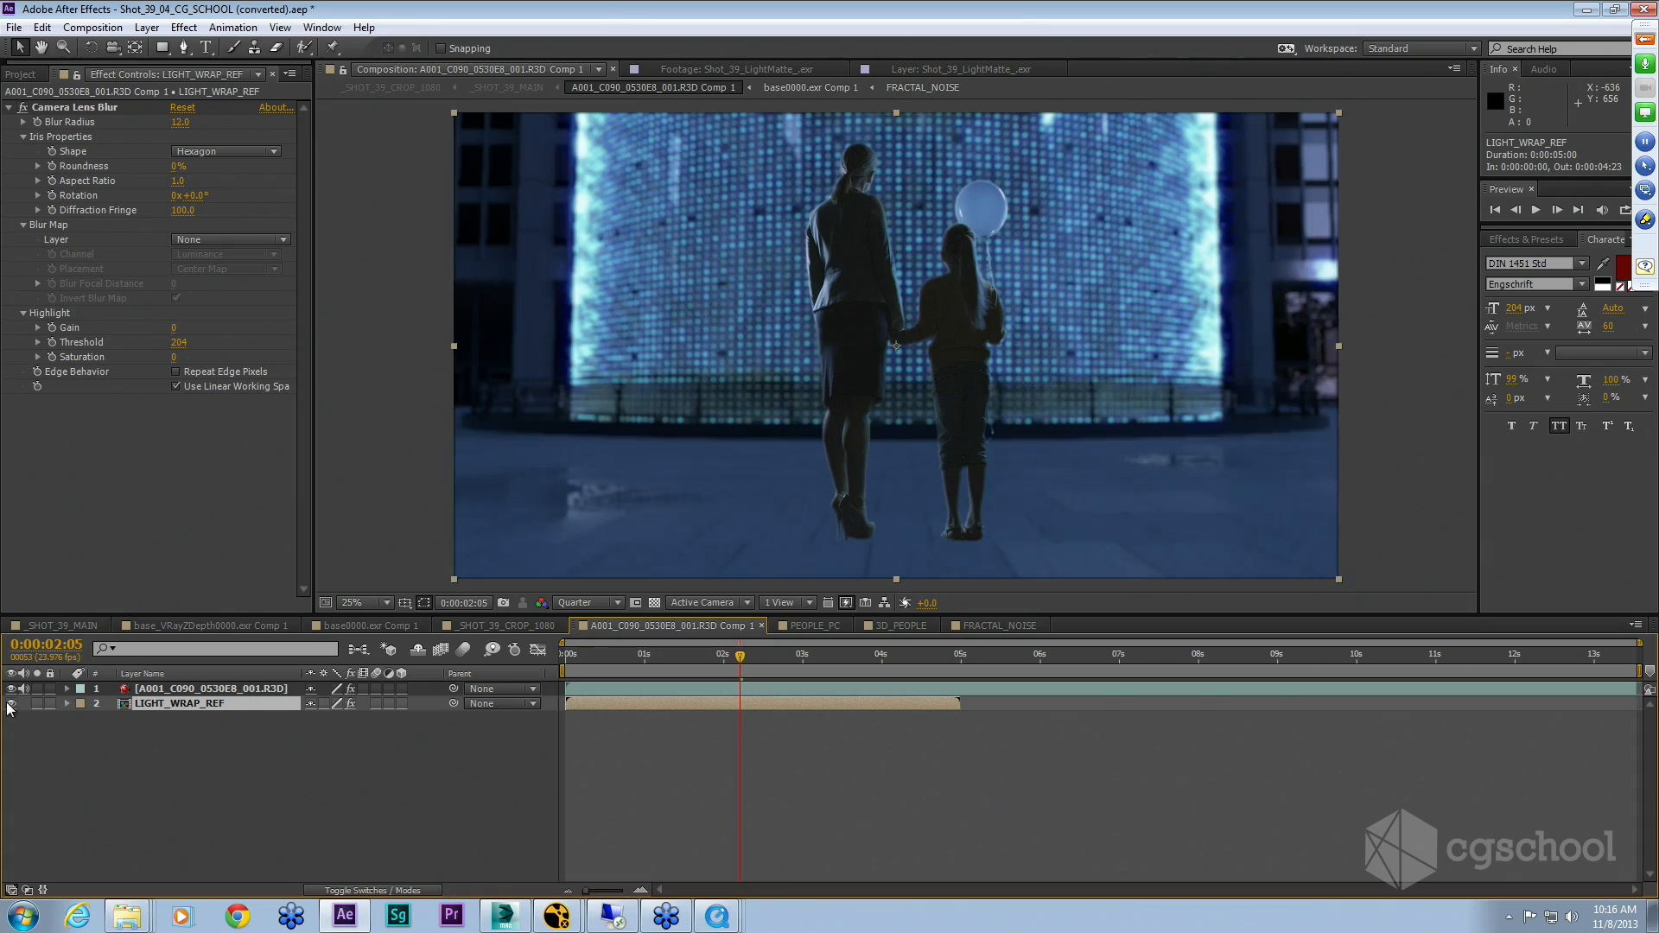
right_click(236, 716)
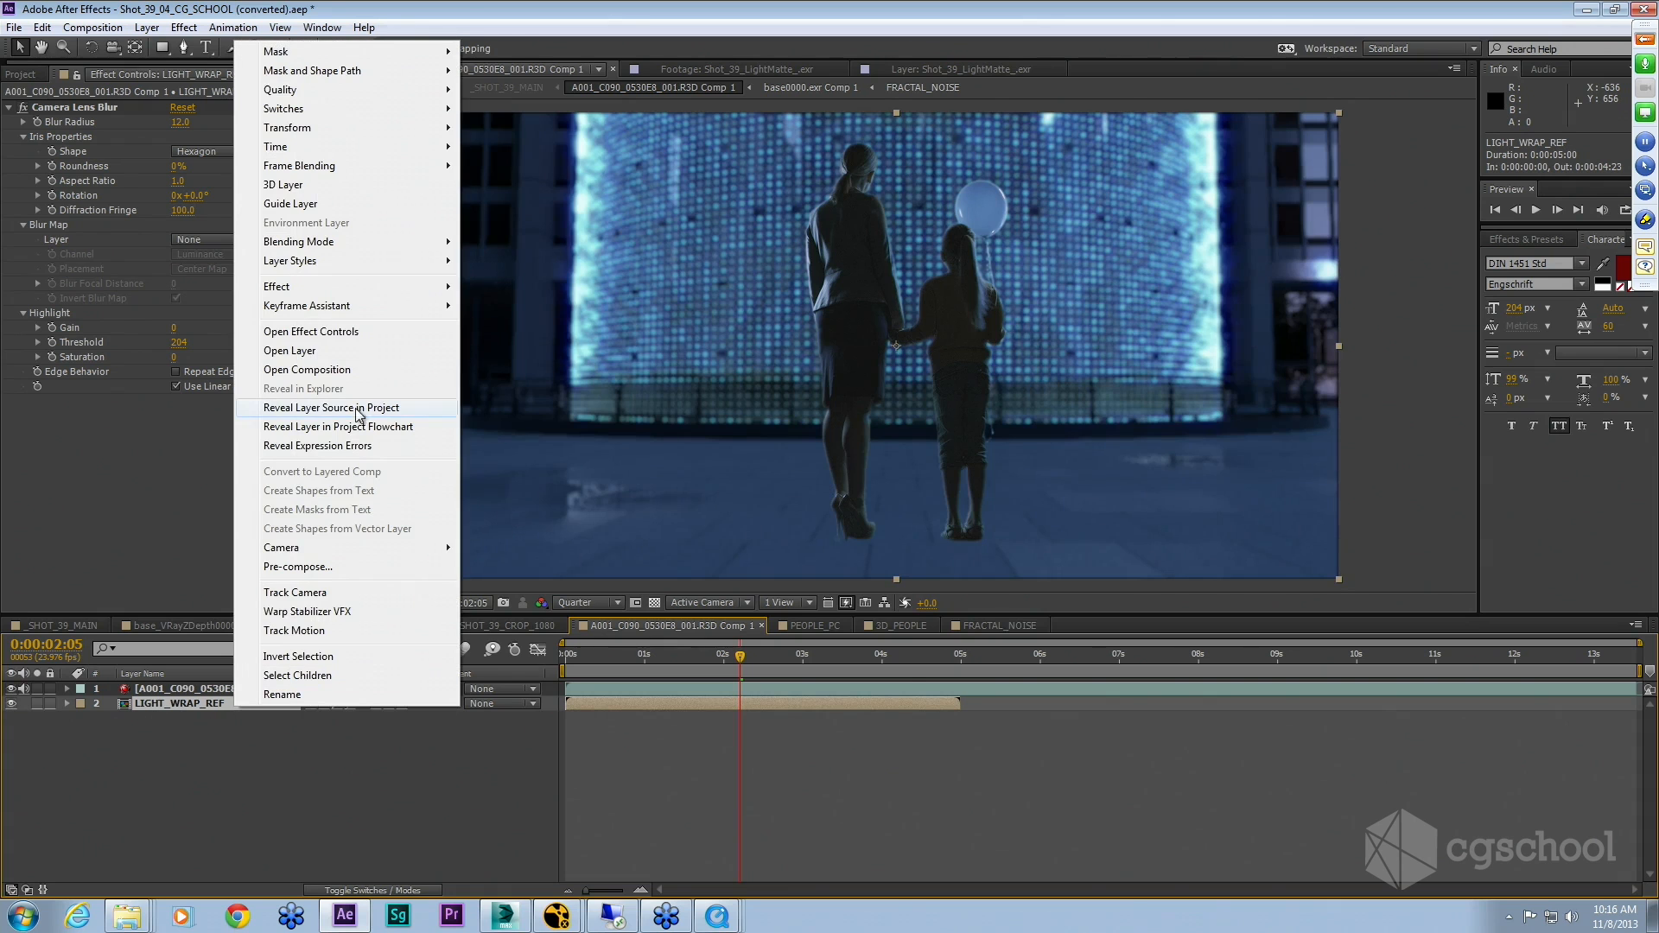
click(300, 210)
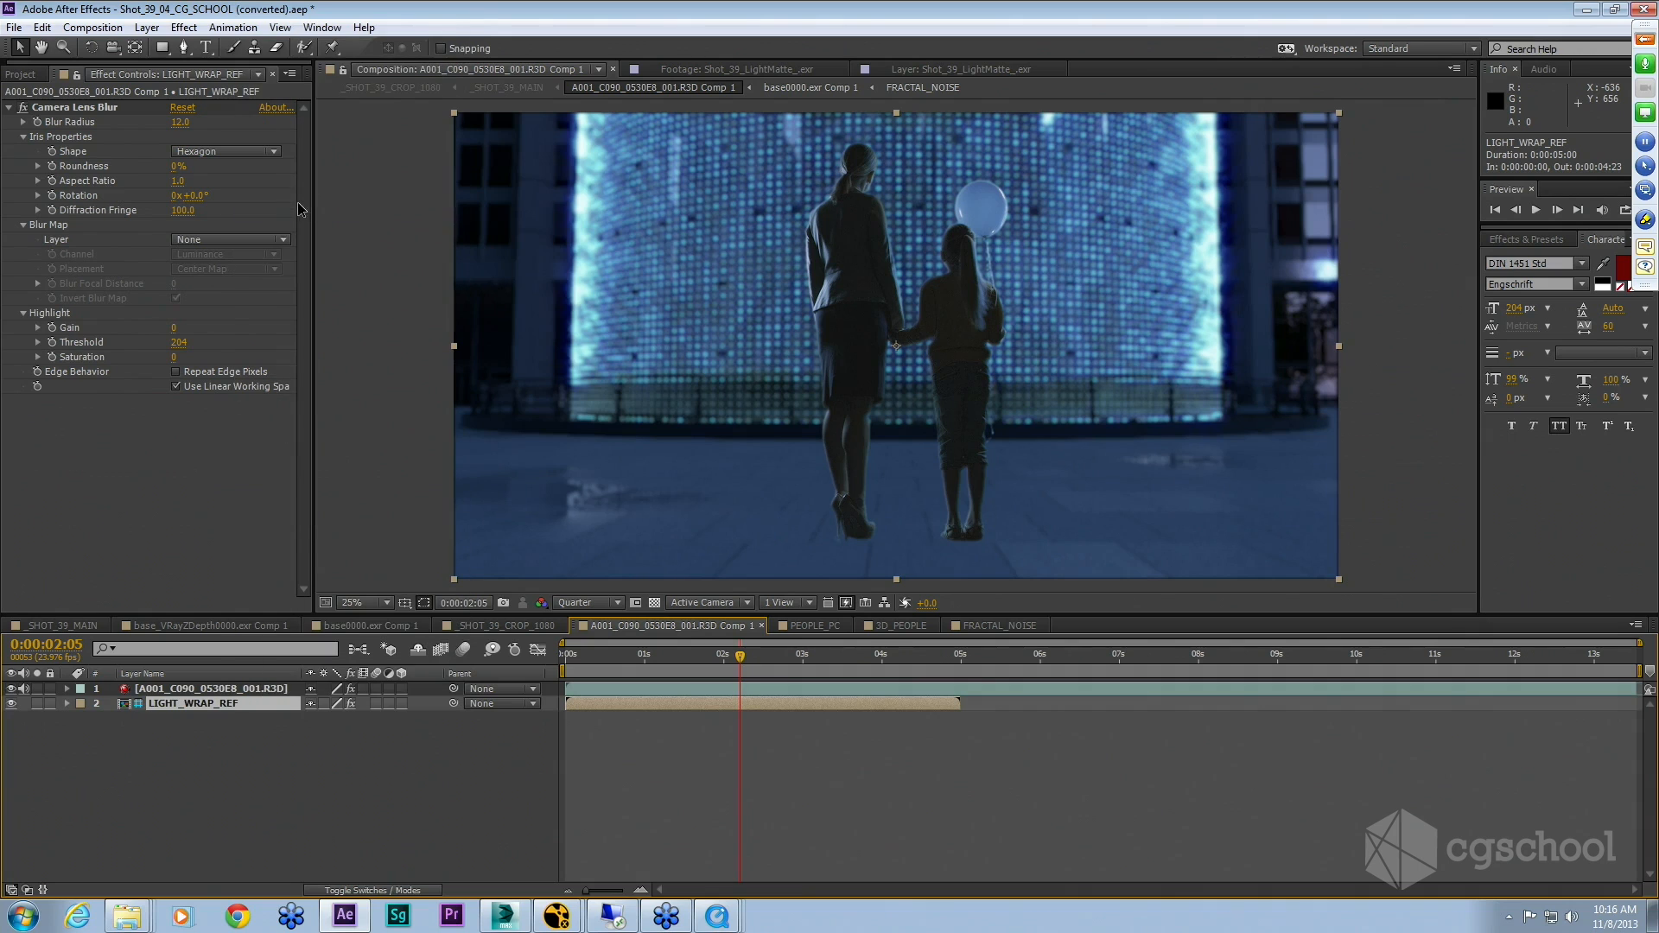
click(11, 704)
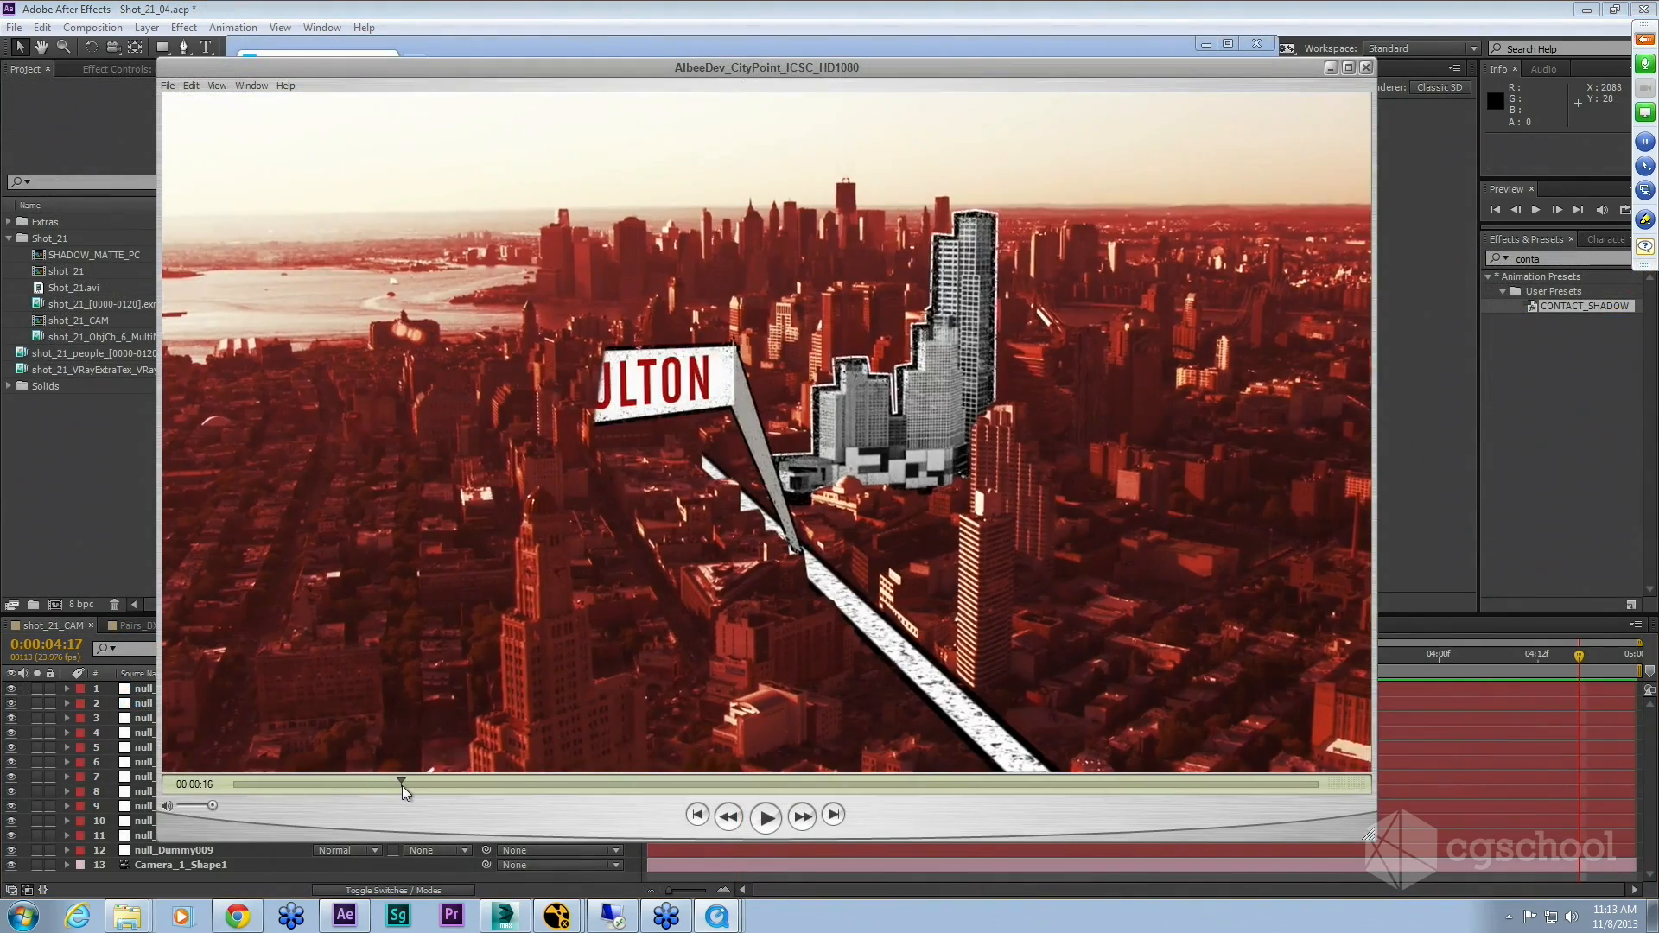
Step: Scrub and step frame by frame through the AlbeeDev_CityPoint rendered video
drag(402, 786, 413, 785)
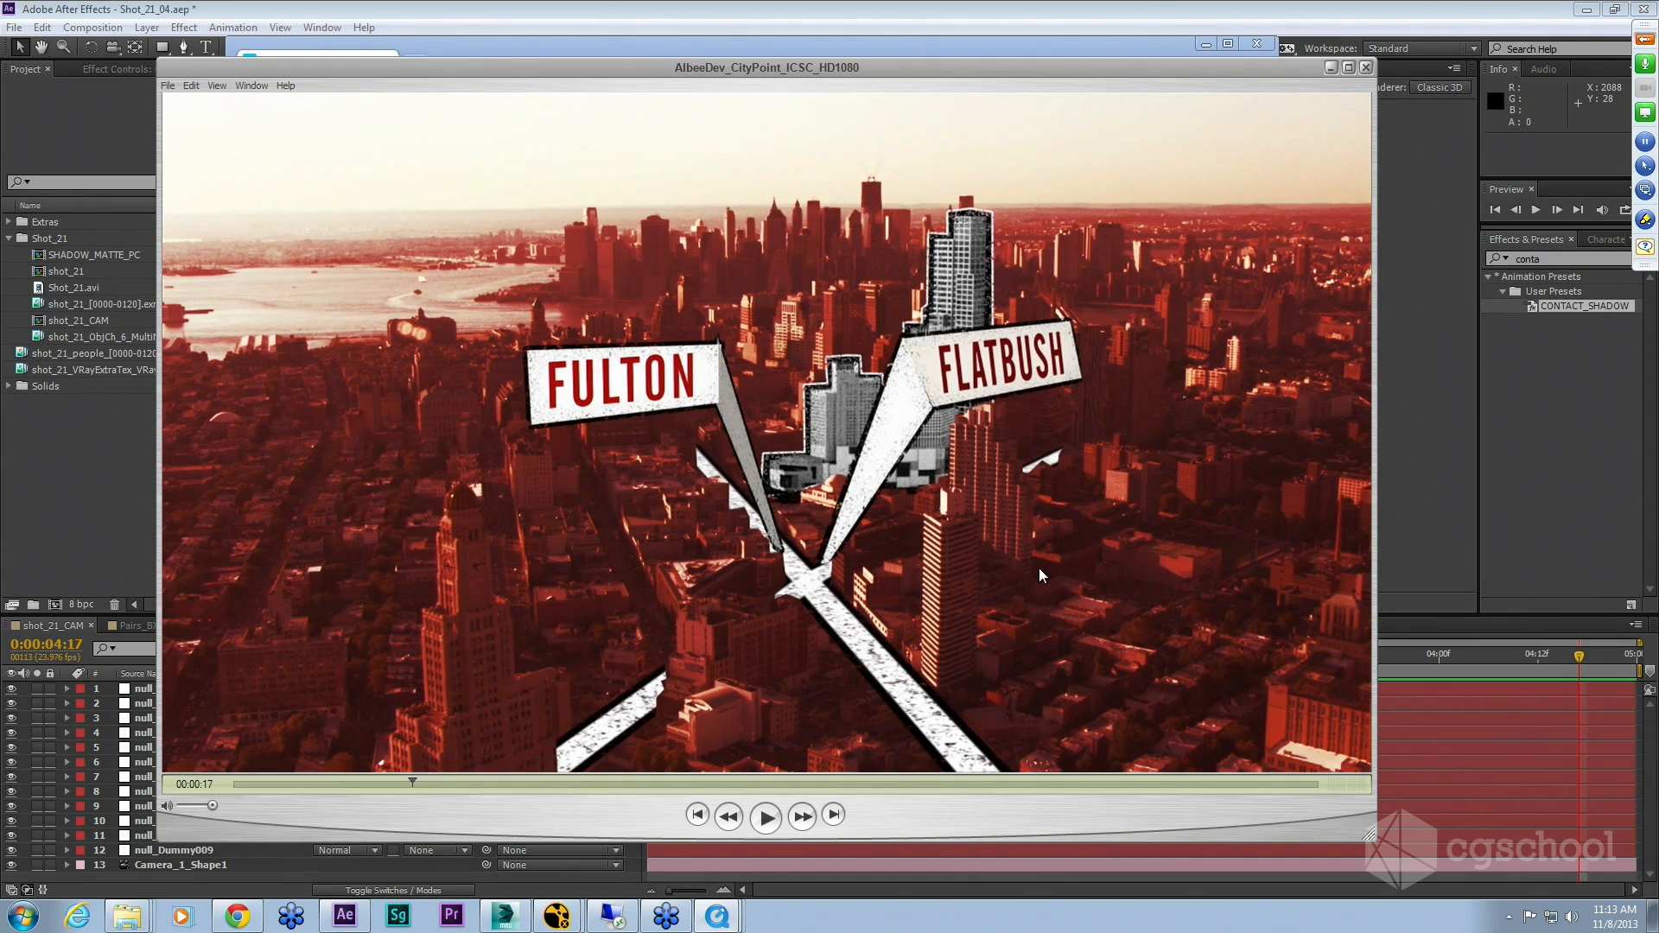
key(Left)
key(Left)
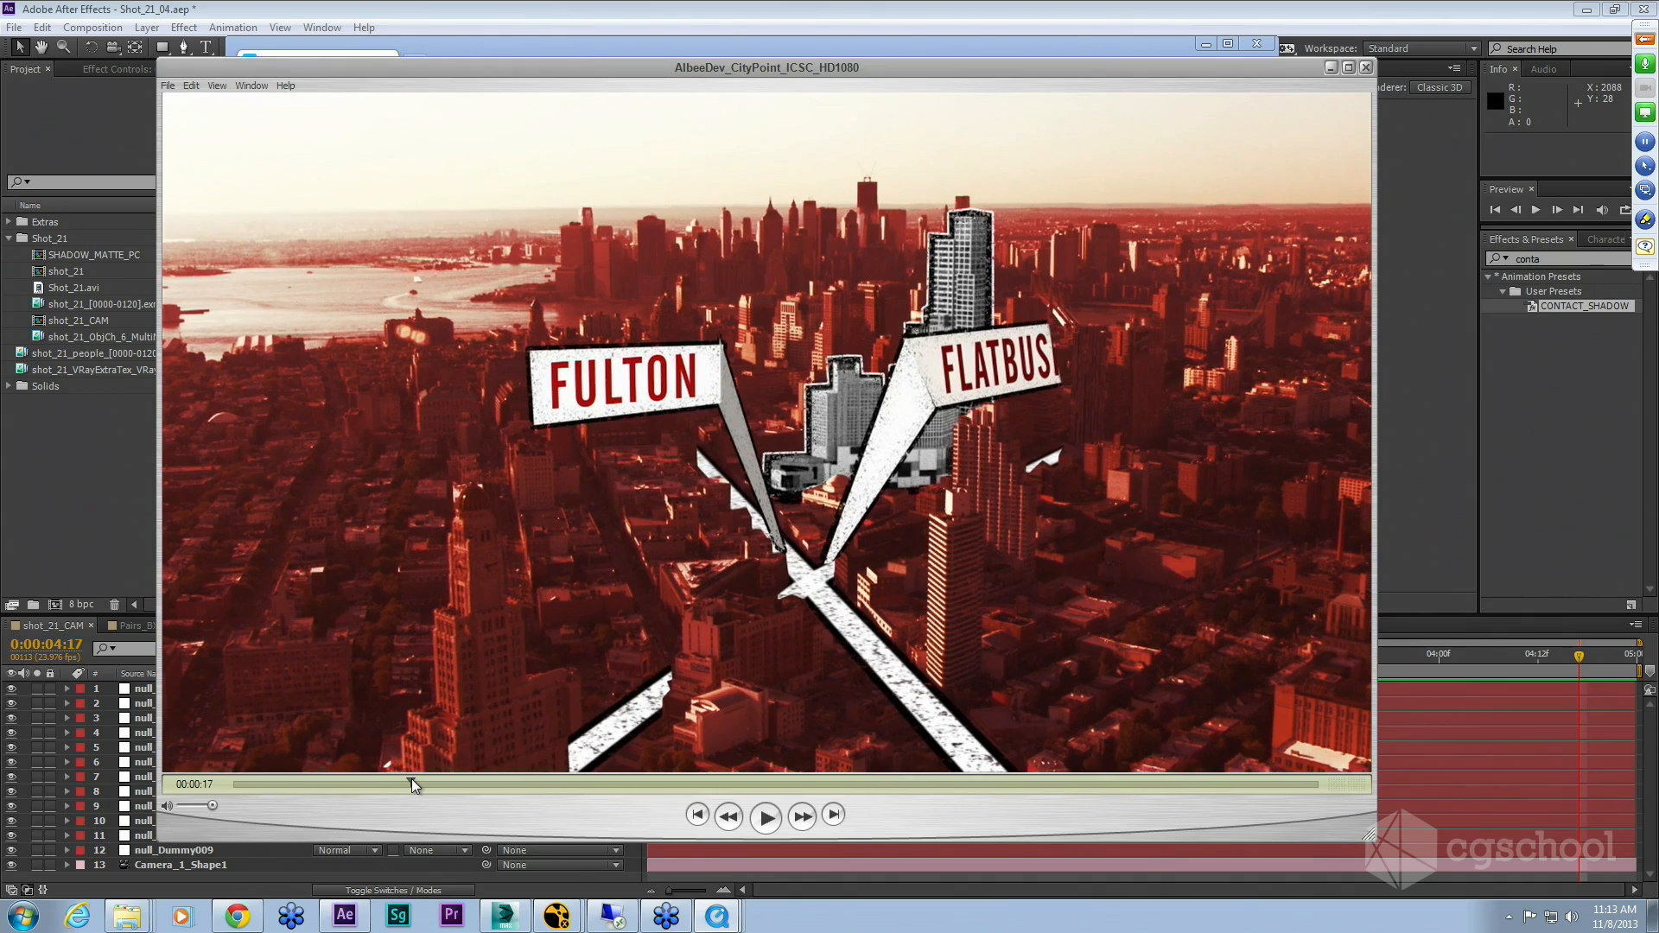
key(Right)
key(Right)
key(Right)
key(Right)
key(Right)
key(Right)
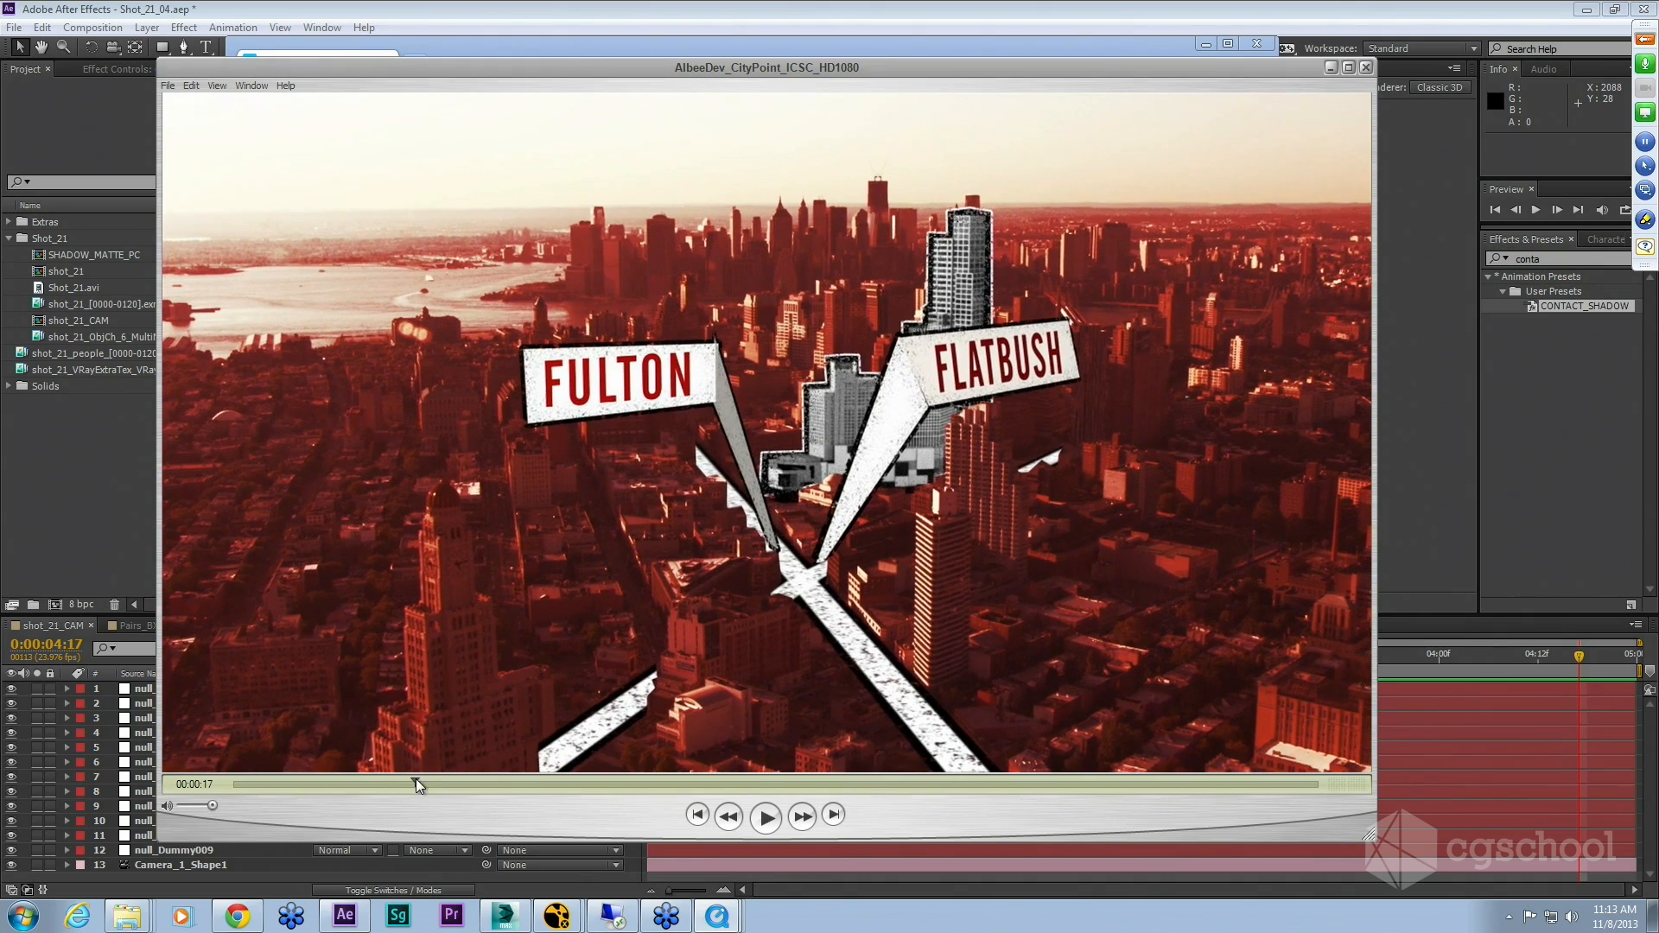
Step: Scrub through the street-label and brick-wall shots of the rendered CityPoint video
drag(417, 779, 736, 787)
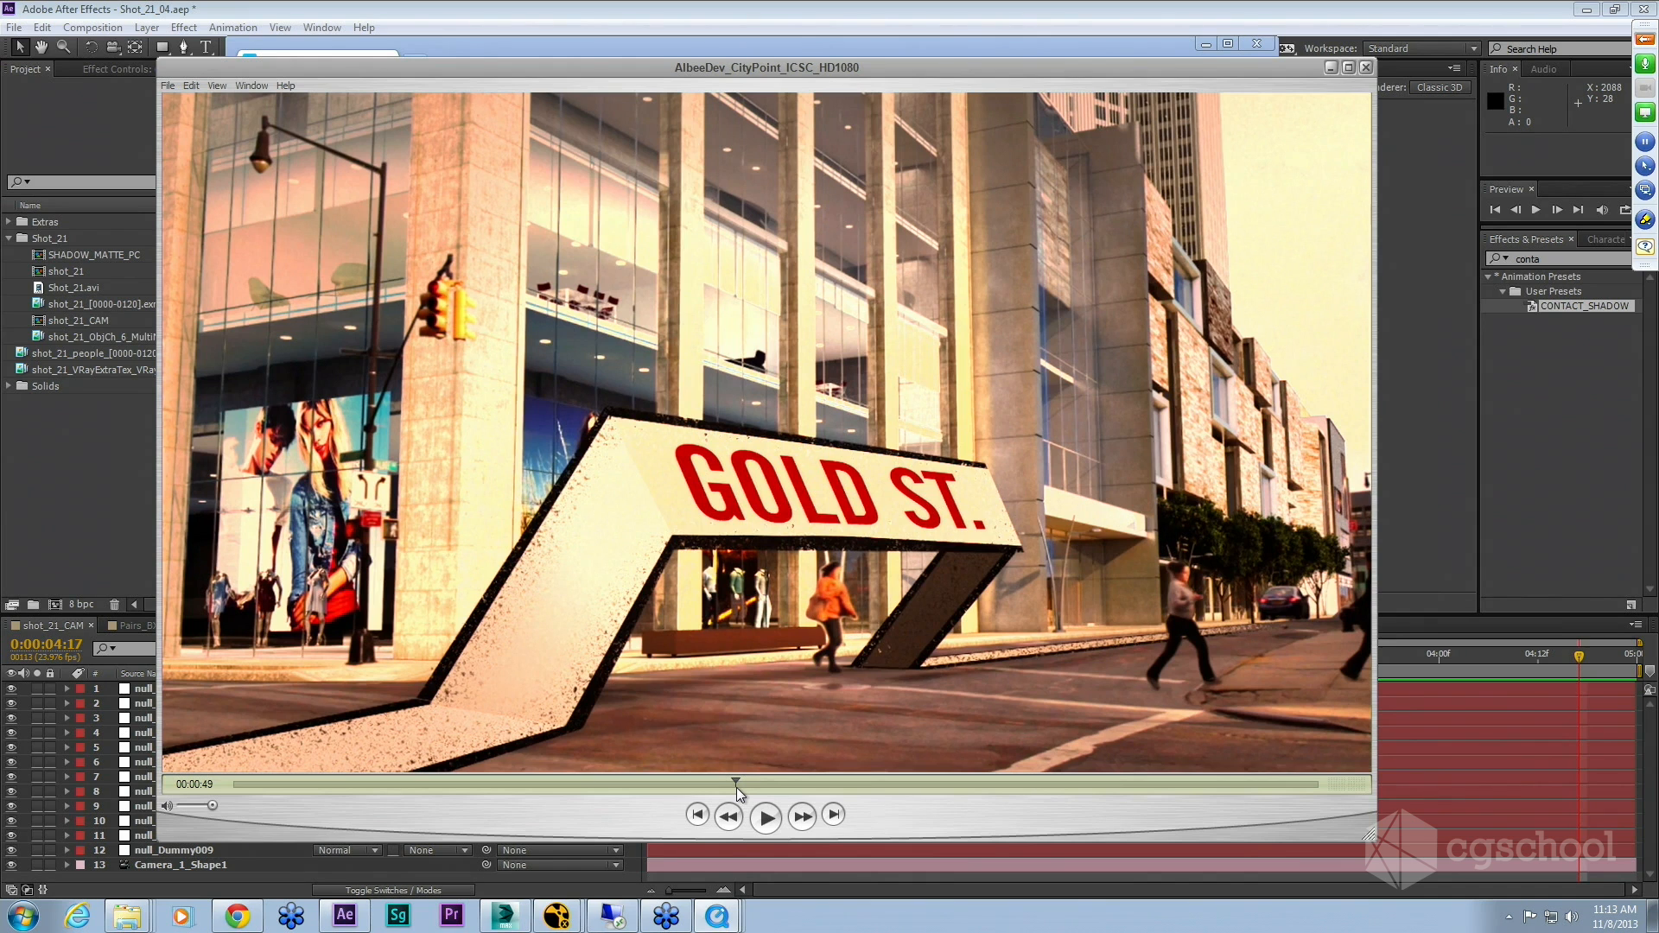
mouse_move(737, 786)
mouse_down()
mouse_move(712, 794)
mouse_move(734, 793)
mouse_up()
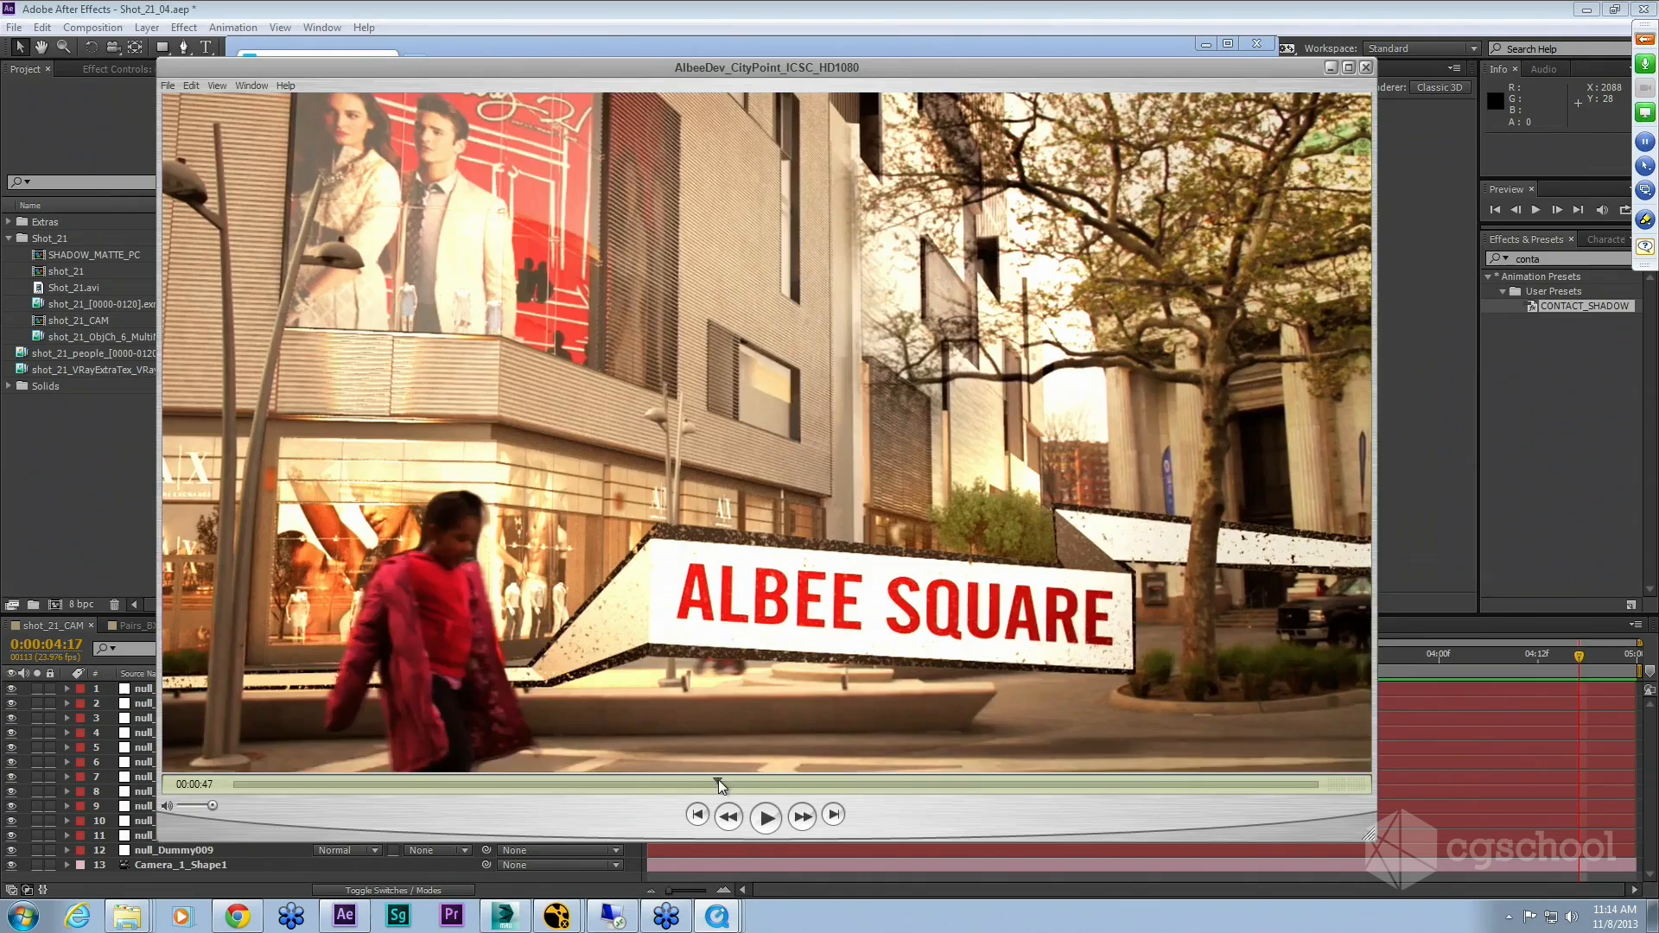
drag(720, 783, 593, 781)
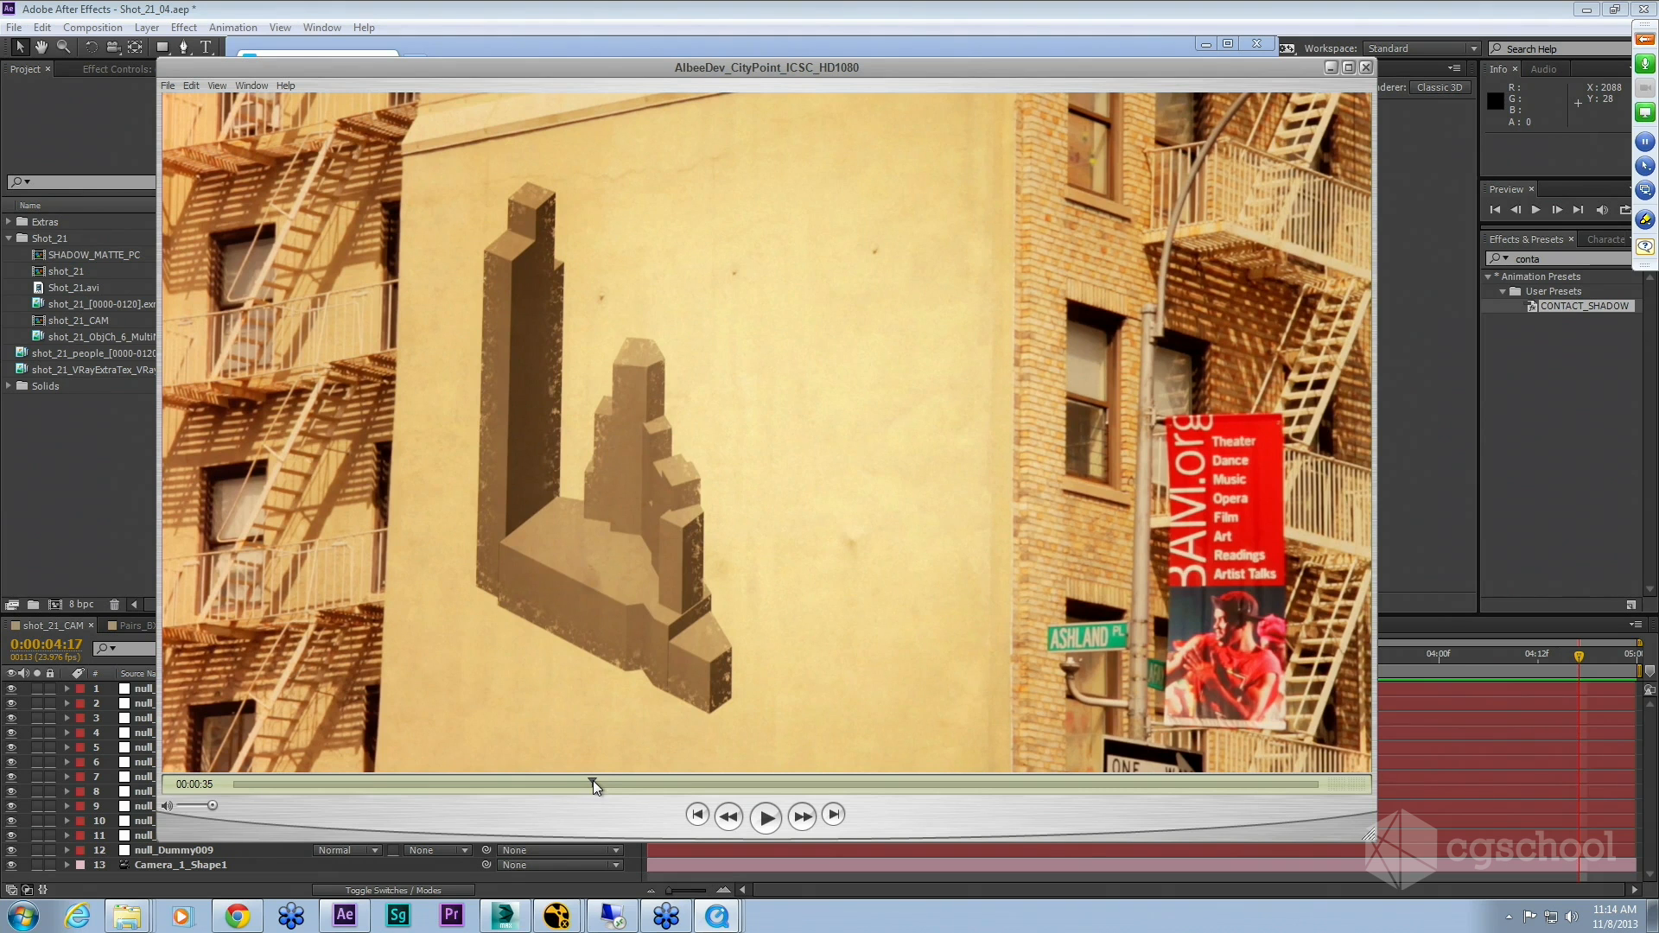
drag(594, 780, 603, 779)
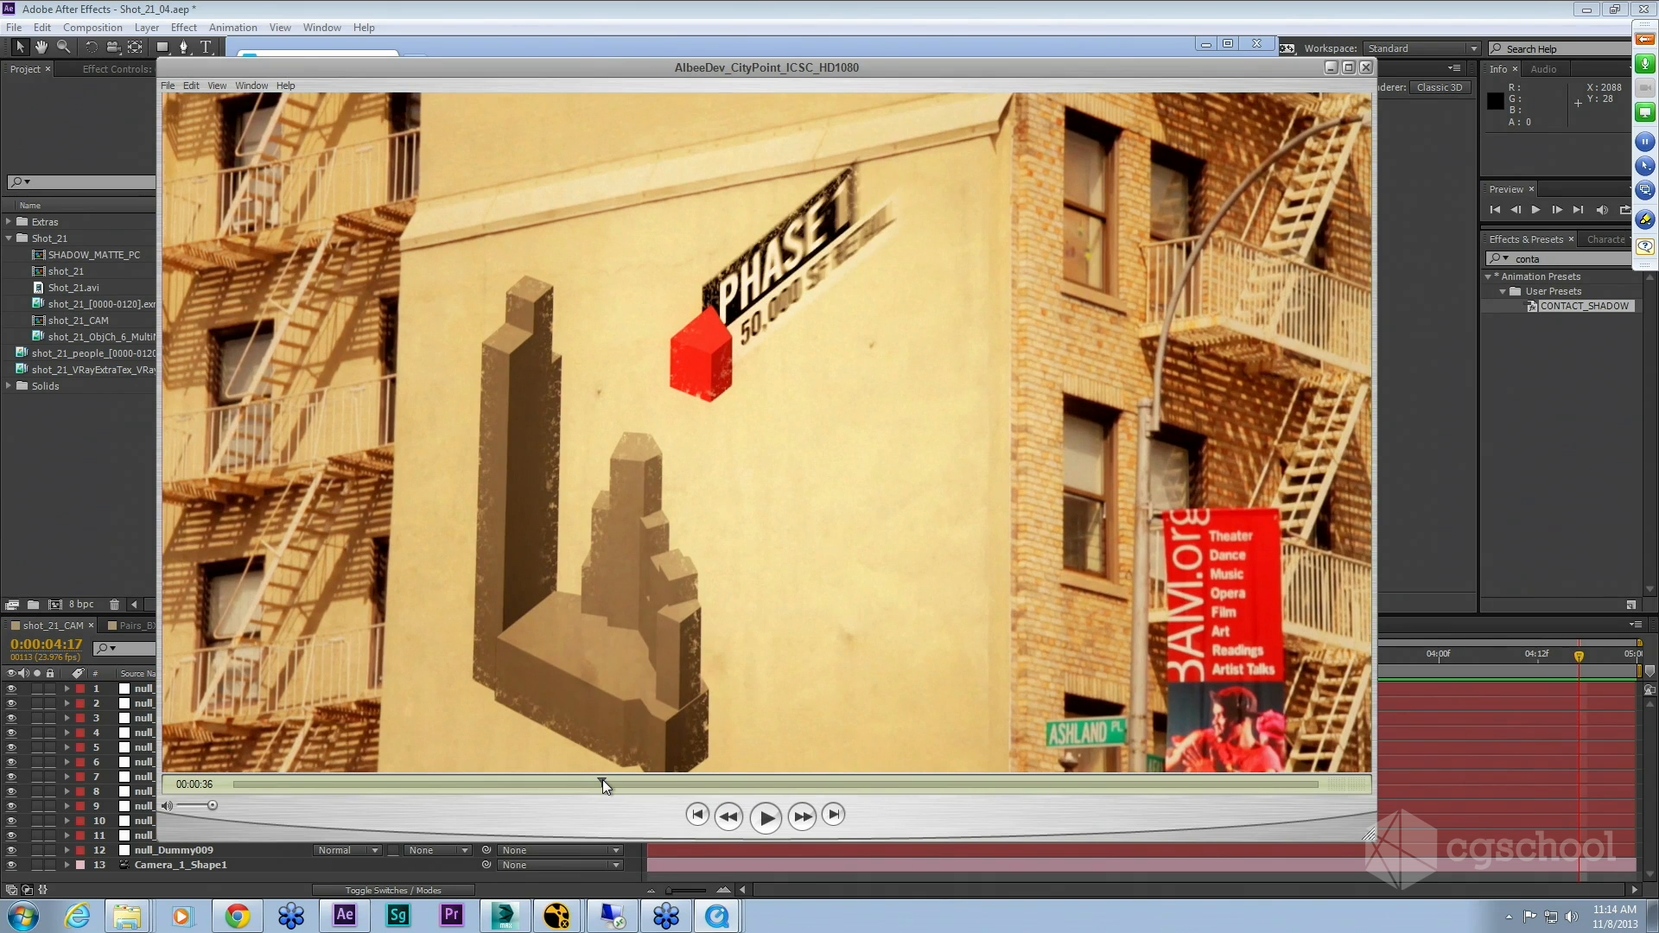
drag(603, 780, 605, 779)
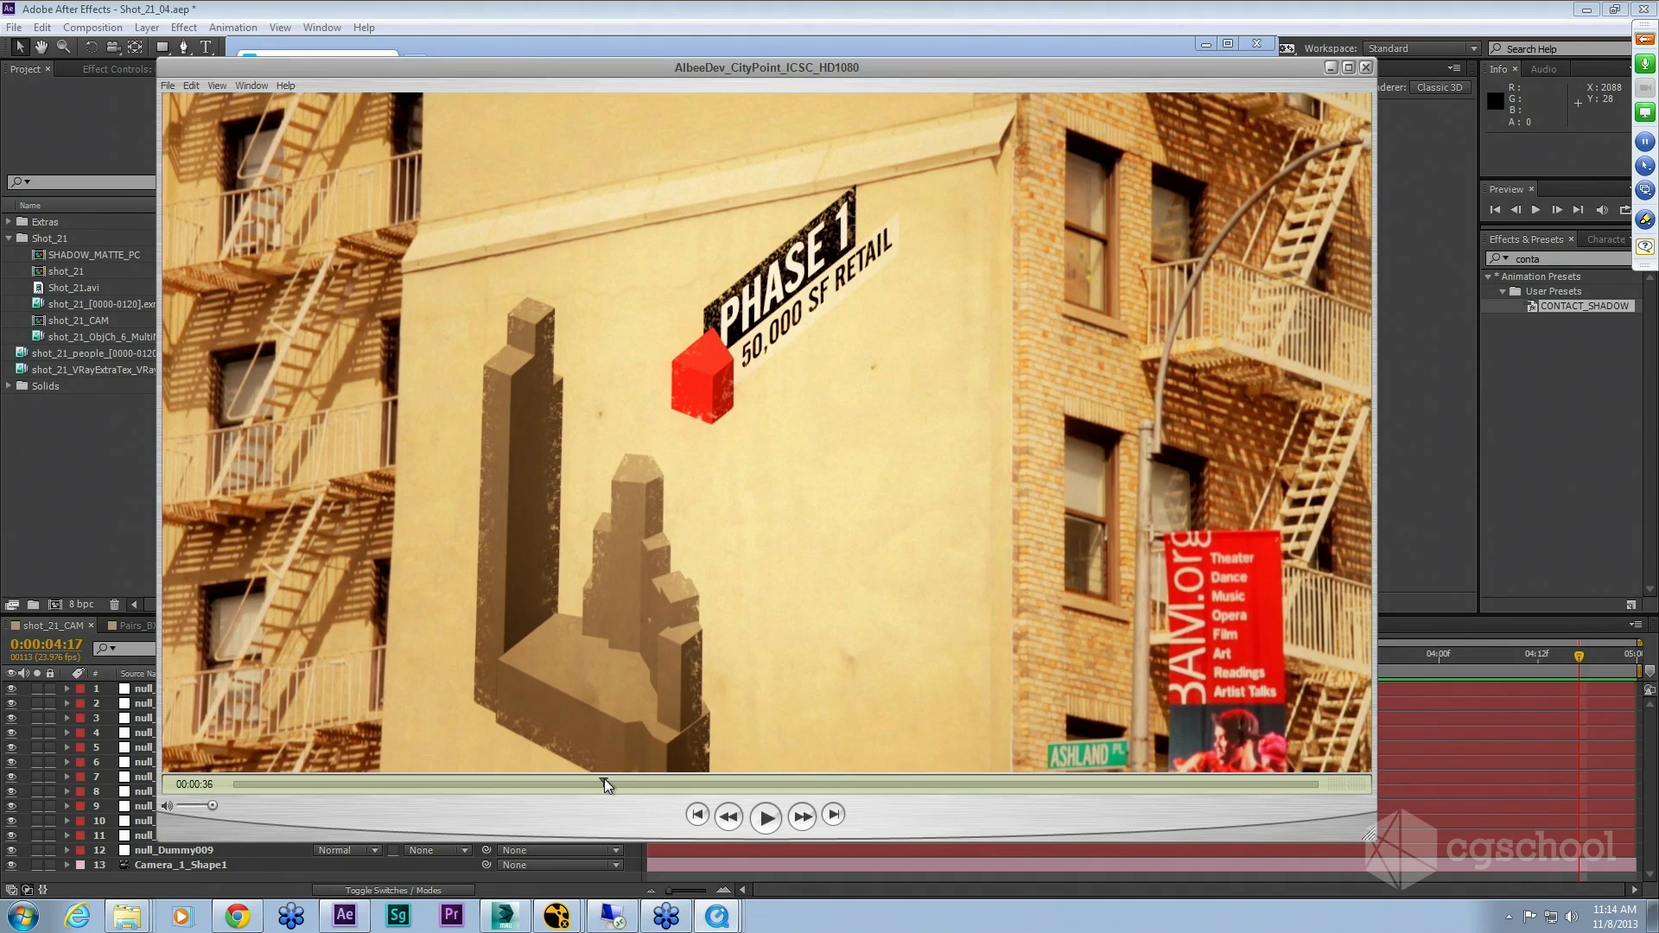
drag(604, 779, 607, 785)
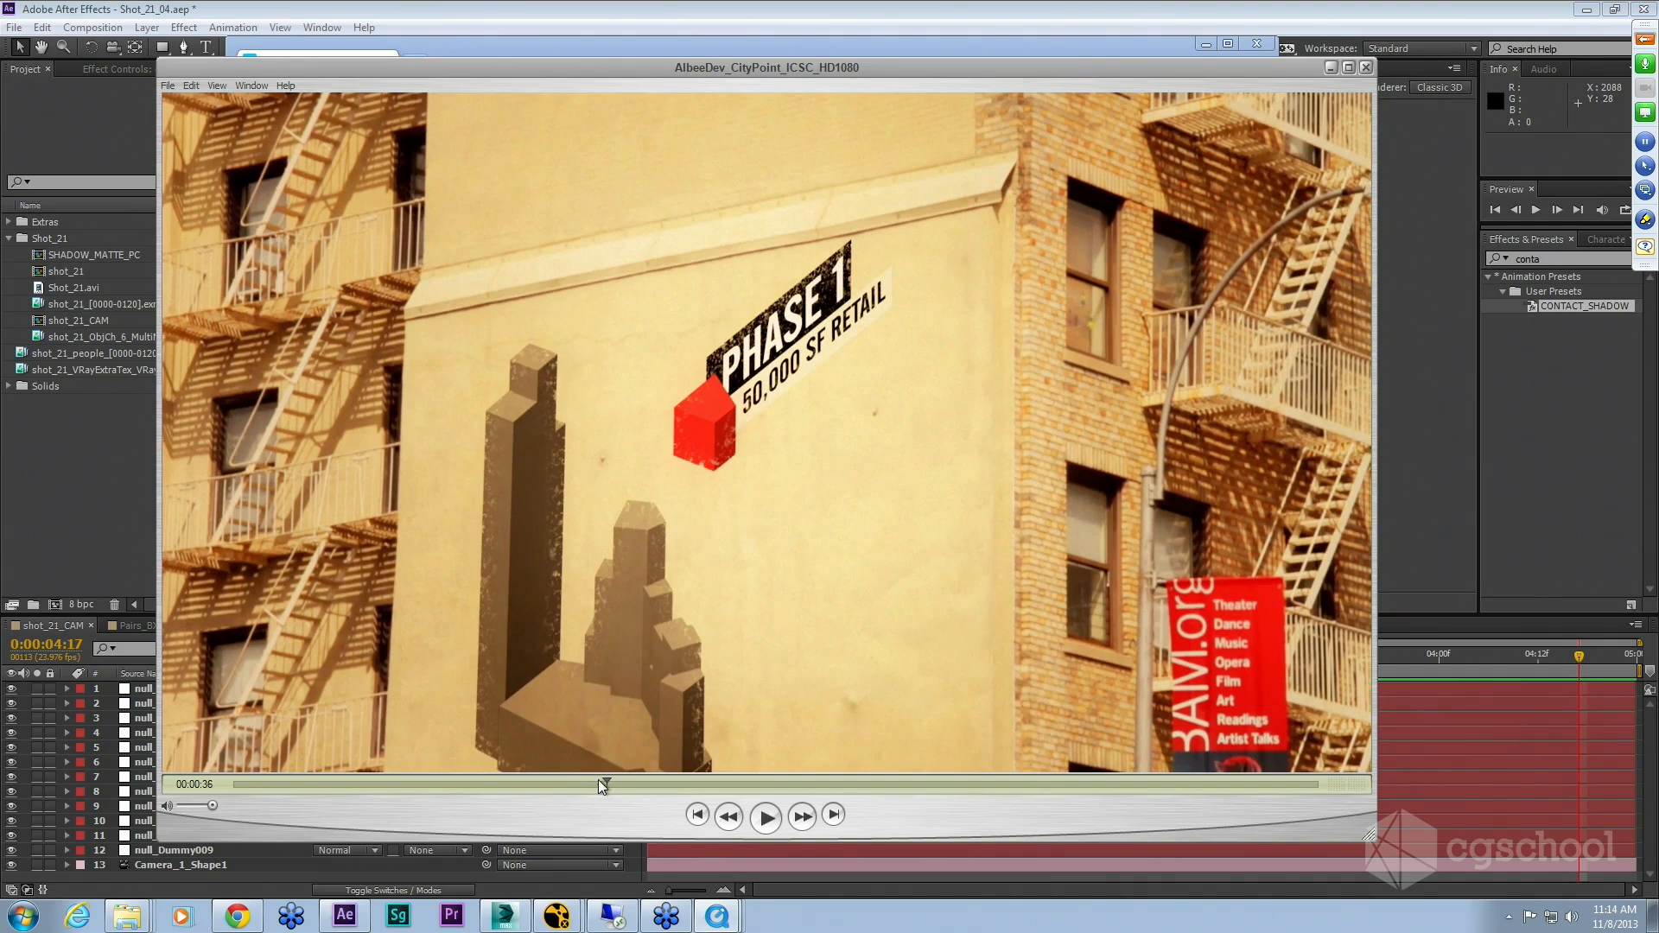
drag(598, 780, 626, 779)
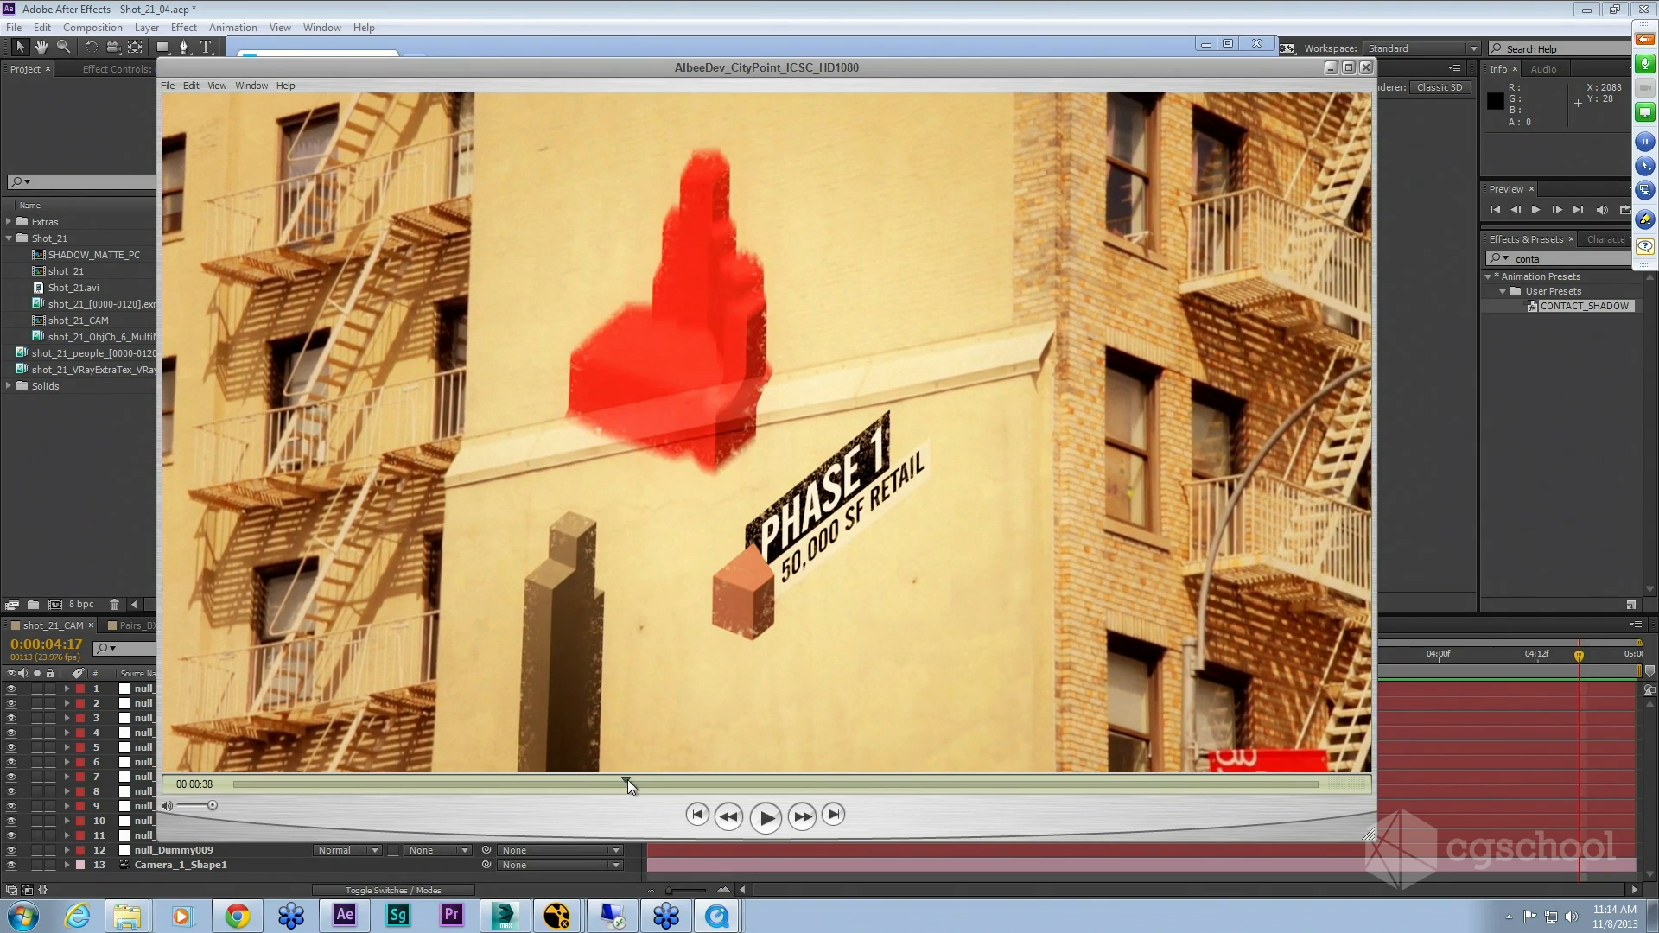
Step: Step frame by frame around the Phase 1 and Phase 2 building graphics in the rendered video
key(Right)
key(Left)
key(Left)
key(Left)
key(Right)
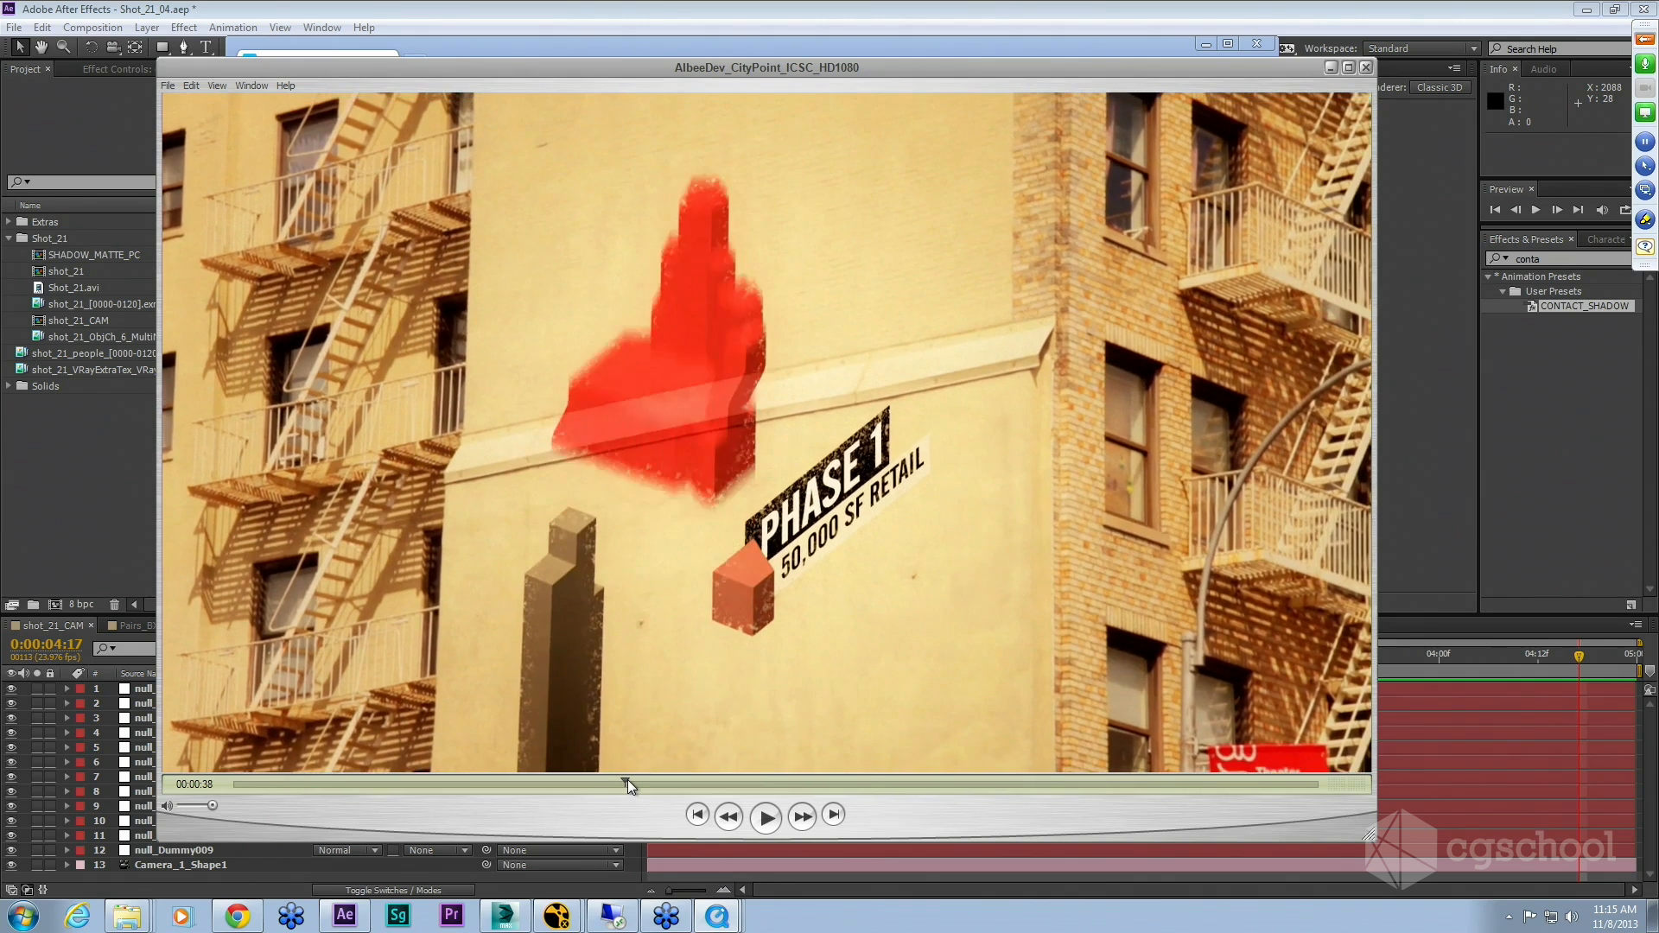
key(Right)
key(Right)
key(Right)
key(Right)
key(Right)
key(Right)
key(Right)
key(Right)
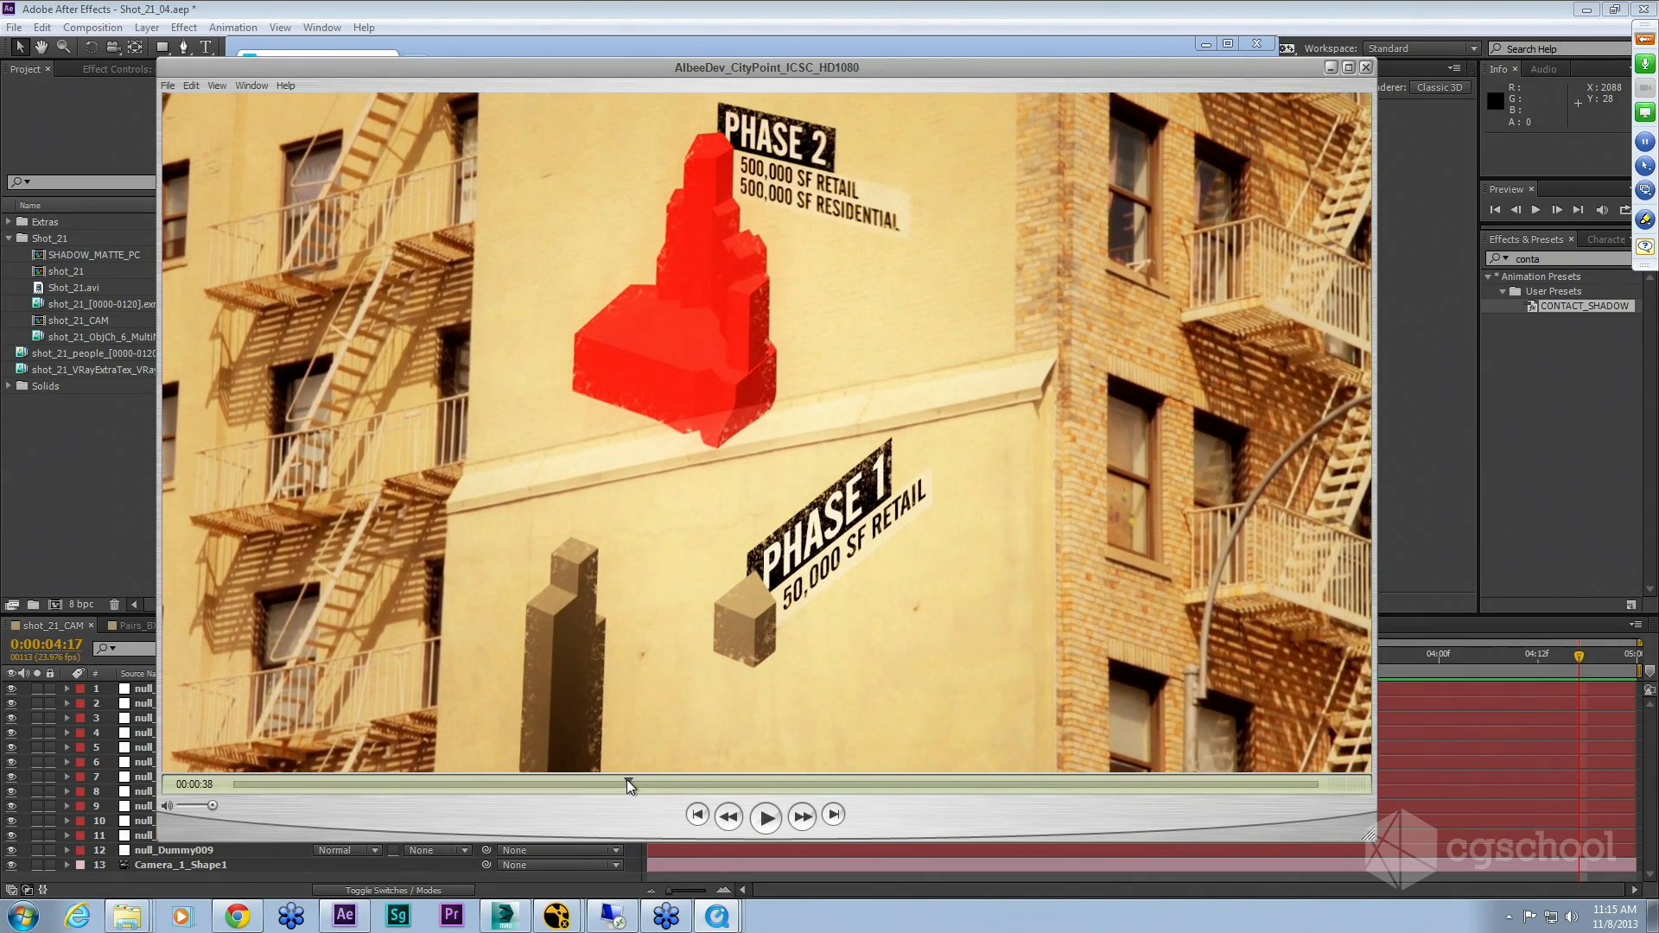
Step: Scrub through the remaining shots, then play and pause the rendered video from its start
drag(645, 781, 673, 775)
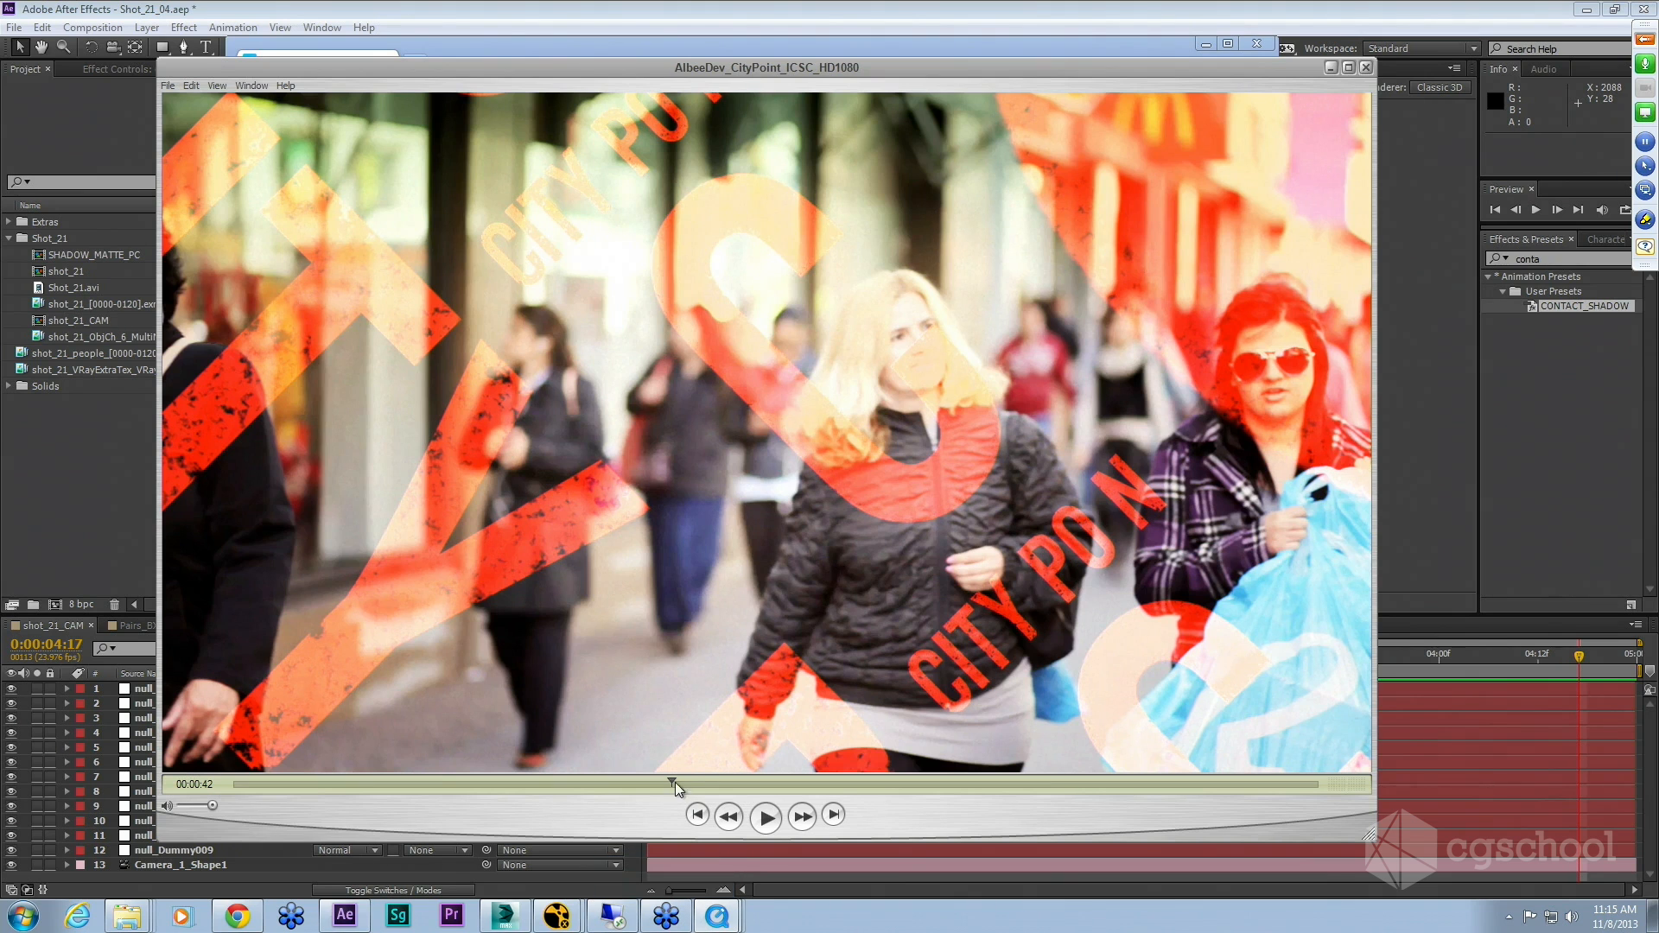
drag(671, 780, 691, 772)
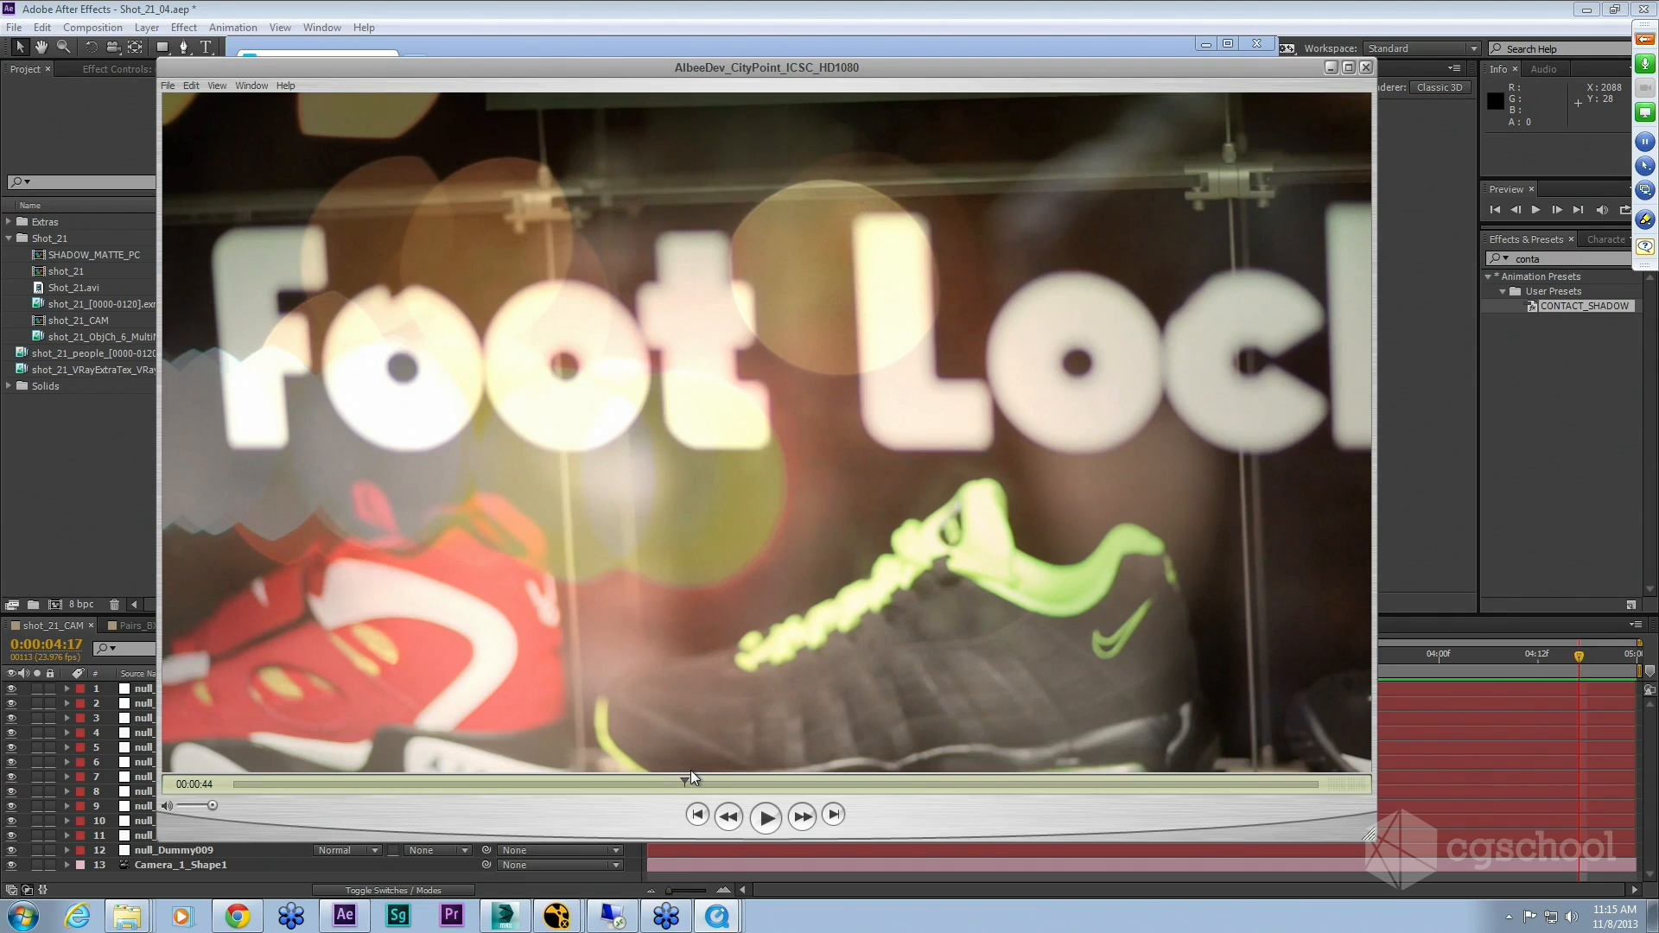
drag(682, 779, 685, 783)
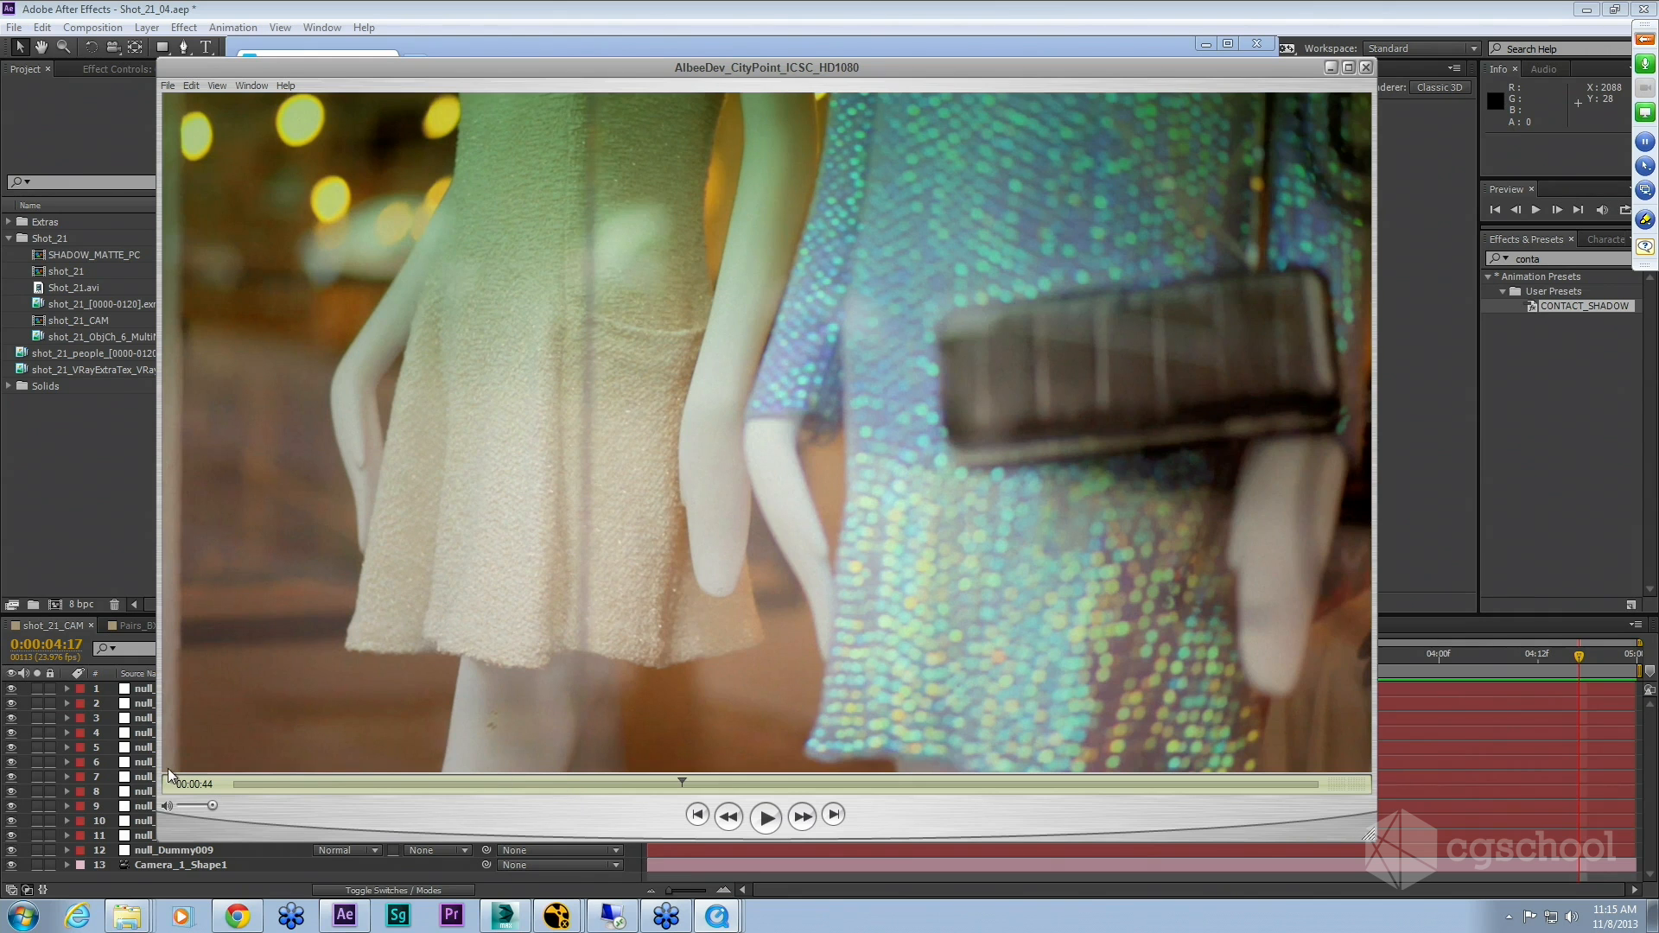
drag(289, 783, 234, 789)
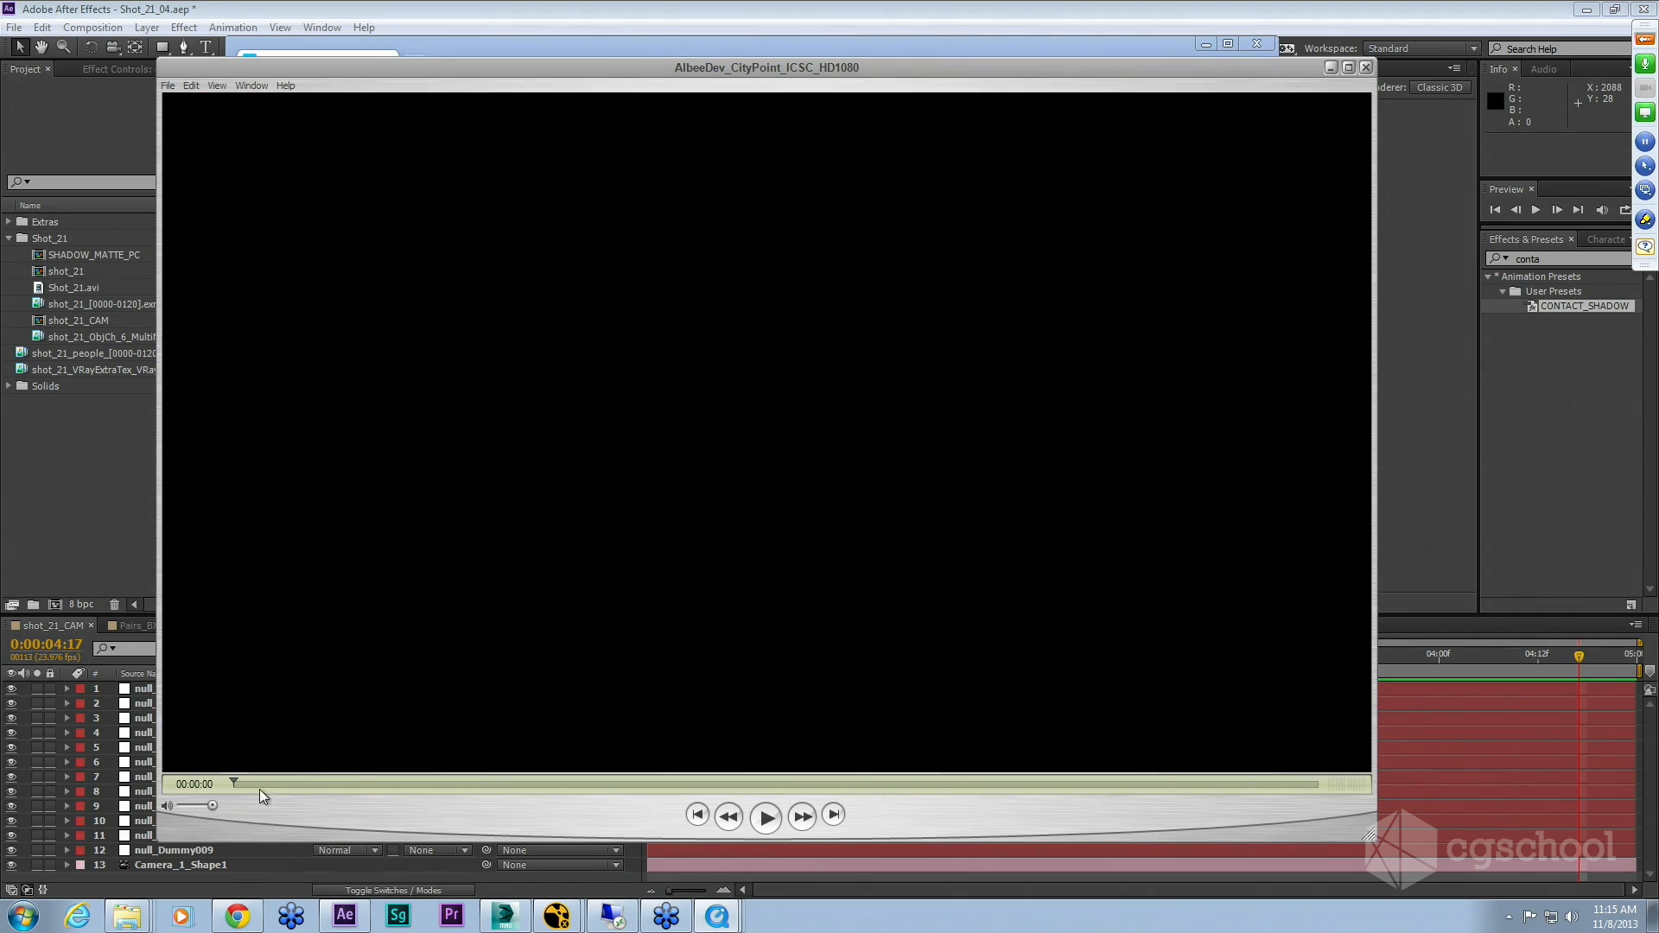
click(769, 819)
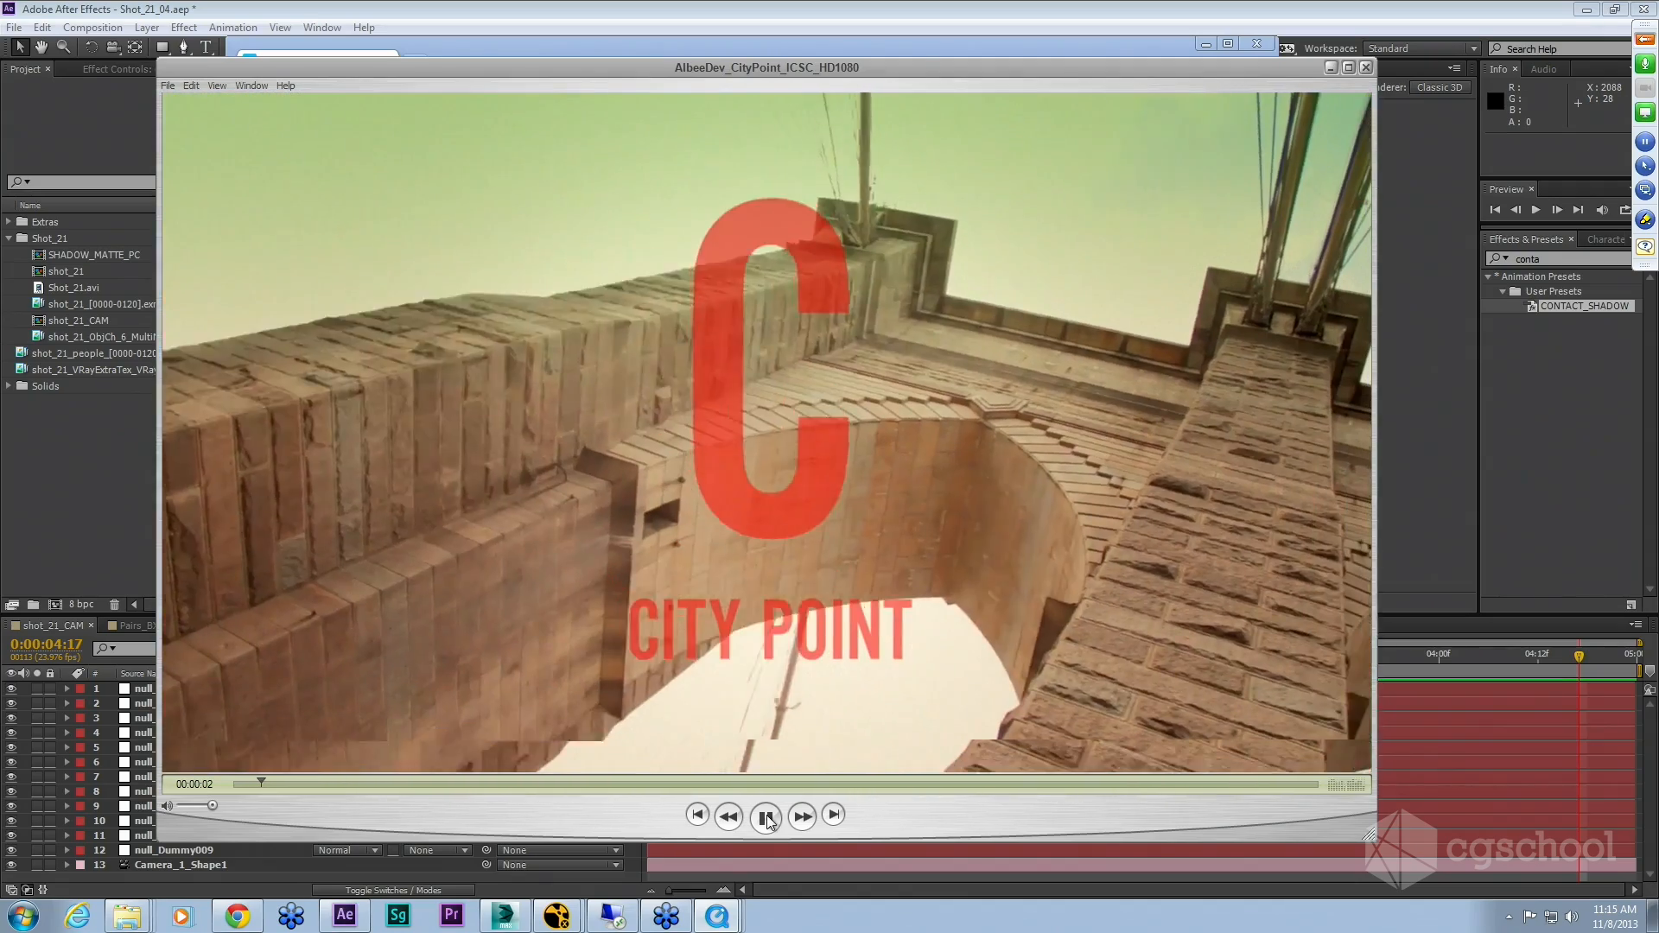
click(766, 818)
mouse_move(262, 783)
mouse_down()
mouse_move(241, 783)
mouse_move(266, 781)
mouse_up()
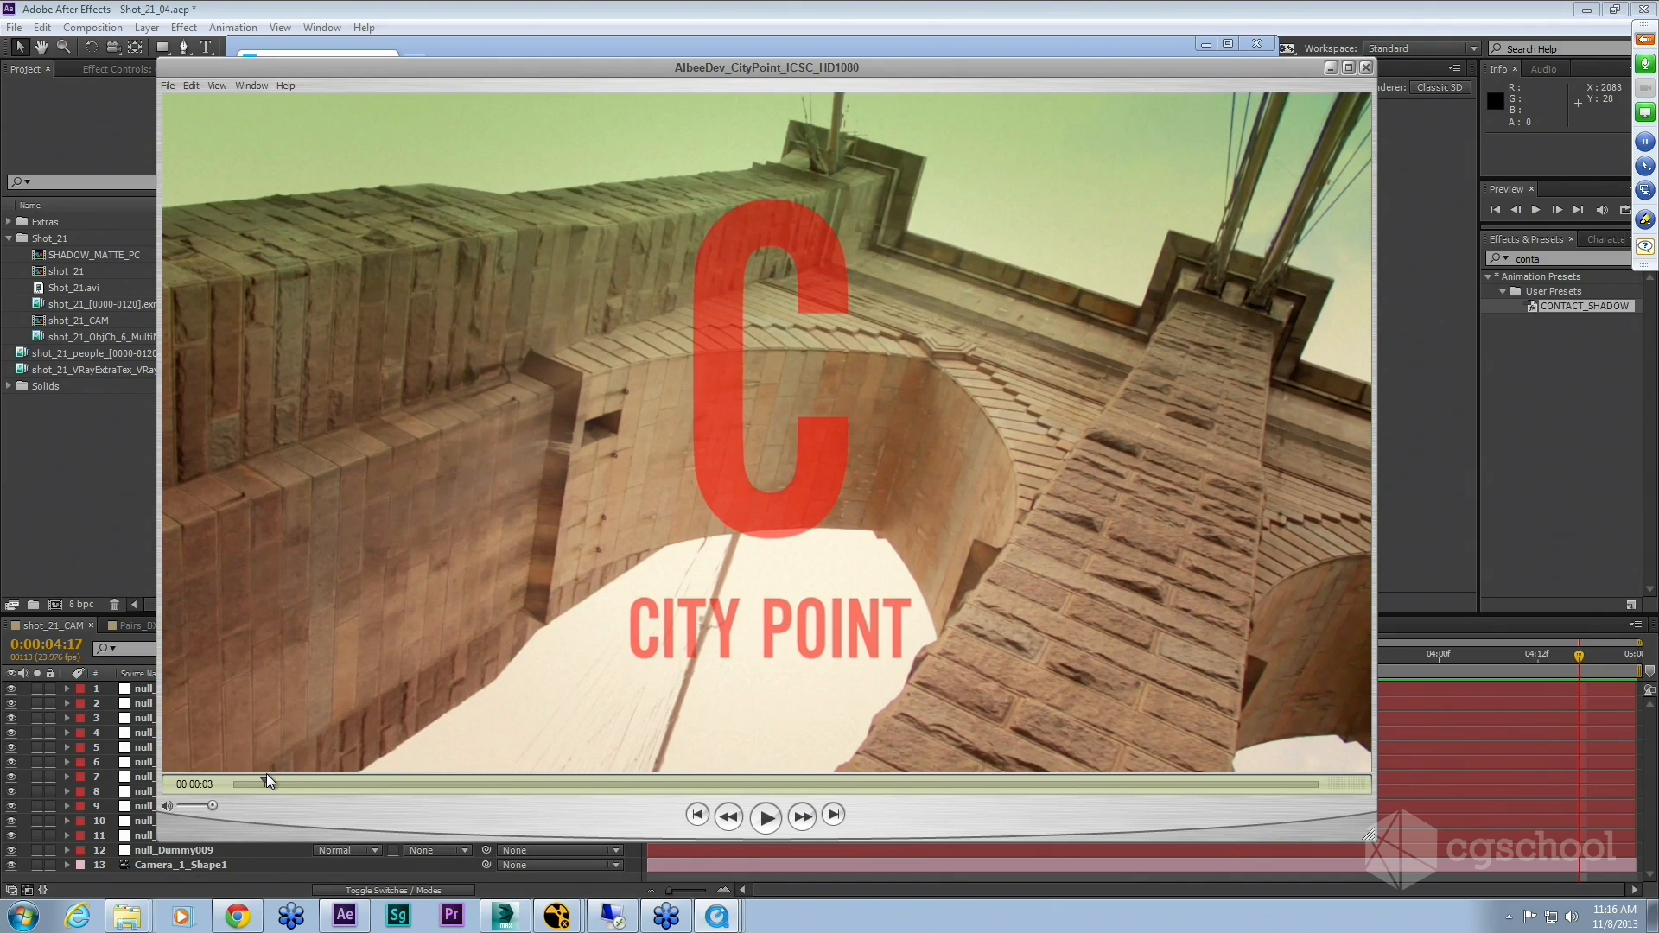
drag(267, 780, 1139, 791)
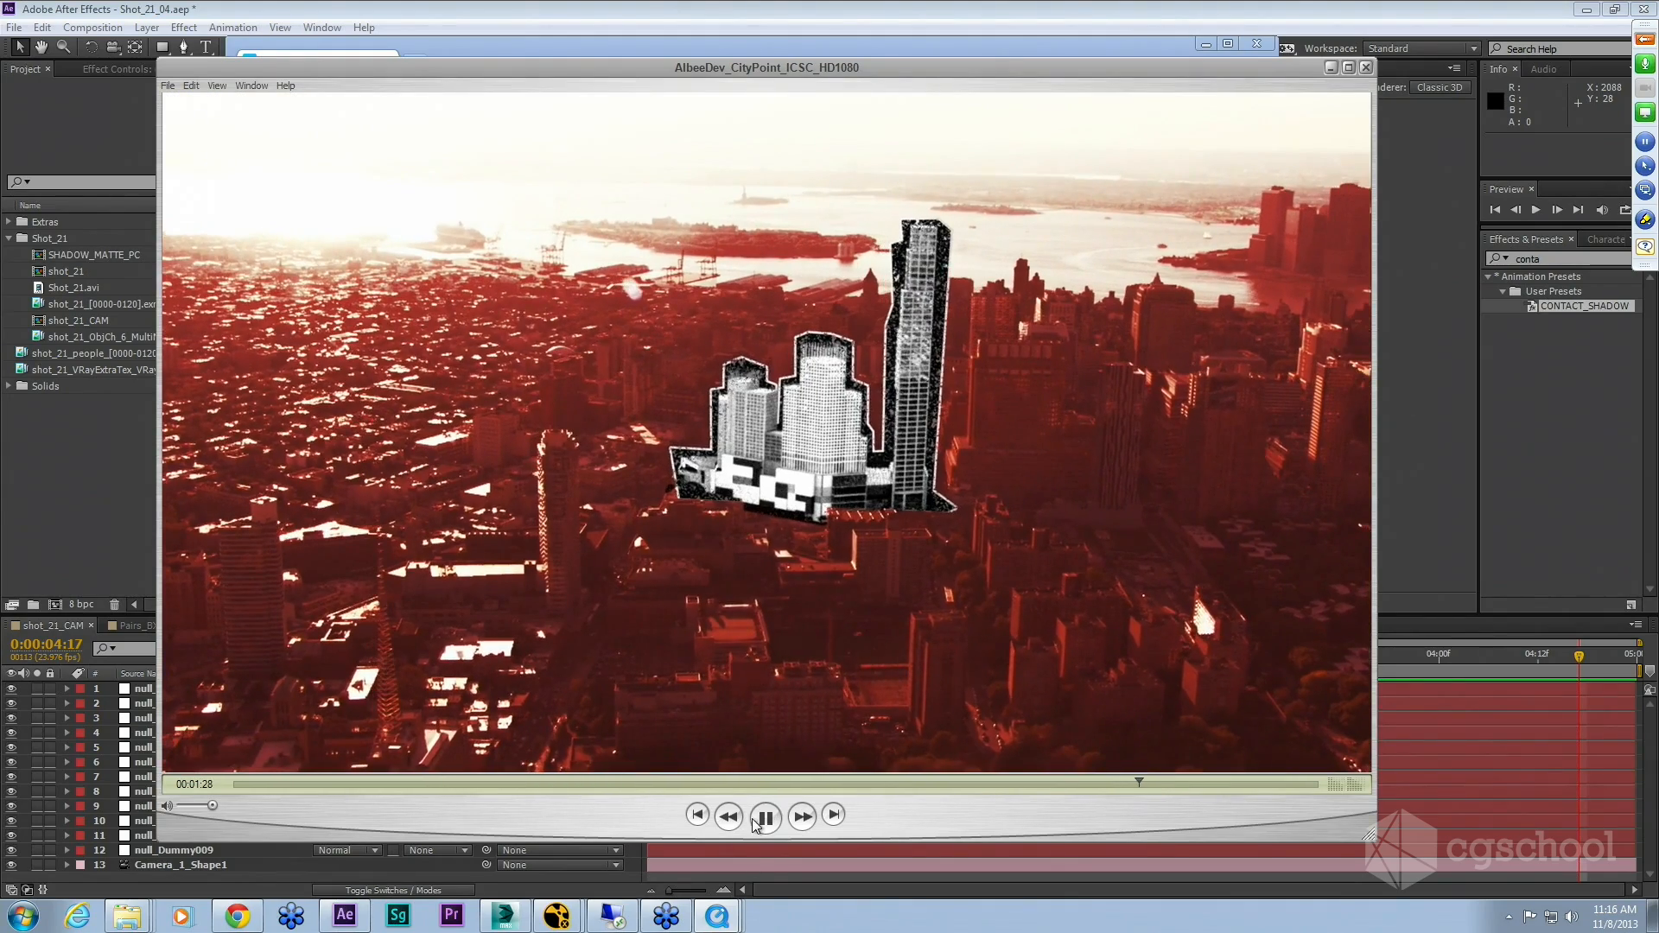
click(757, 825)
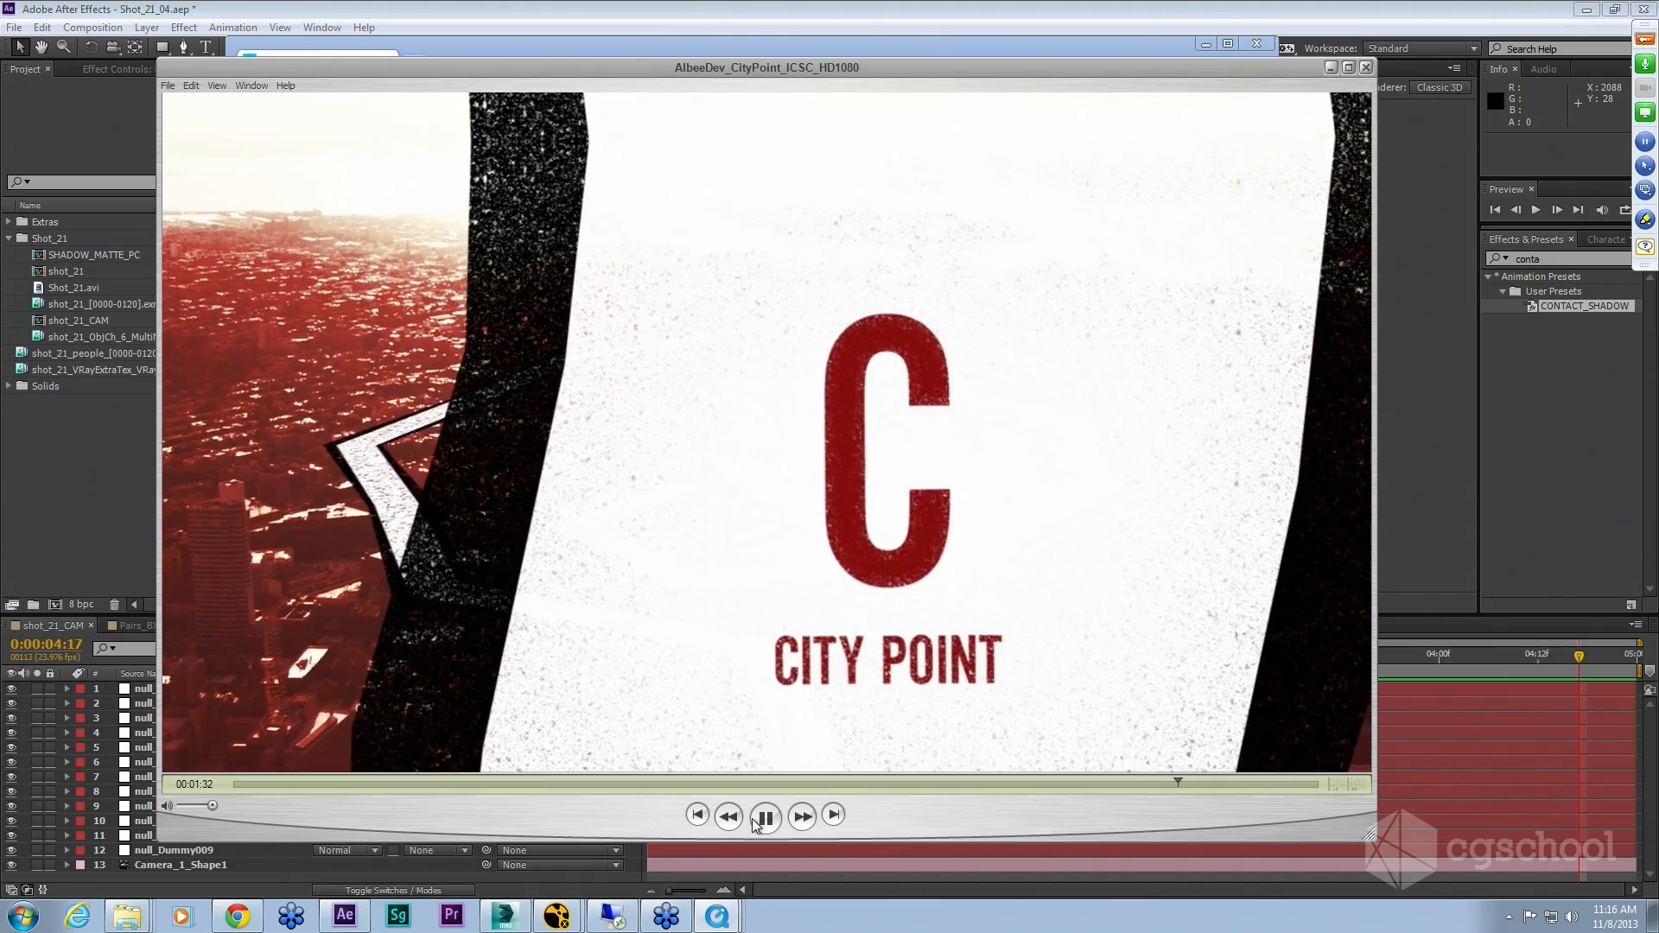
click(763, 821)
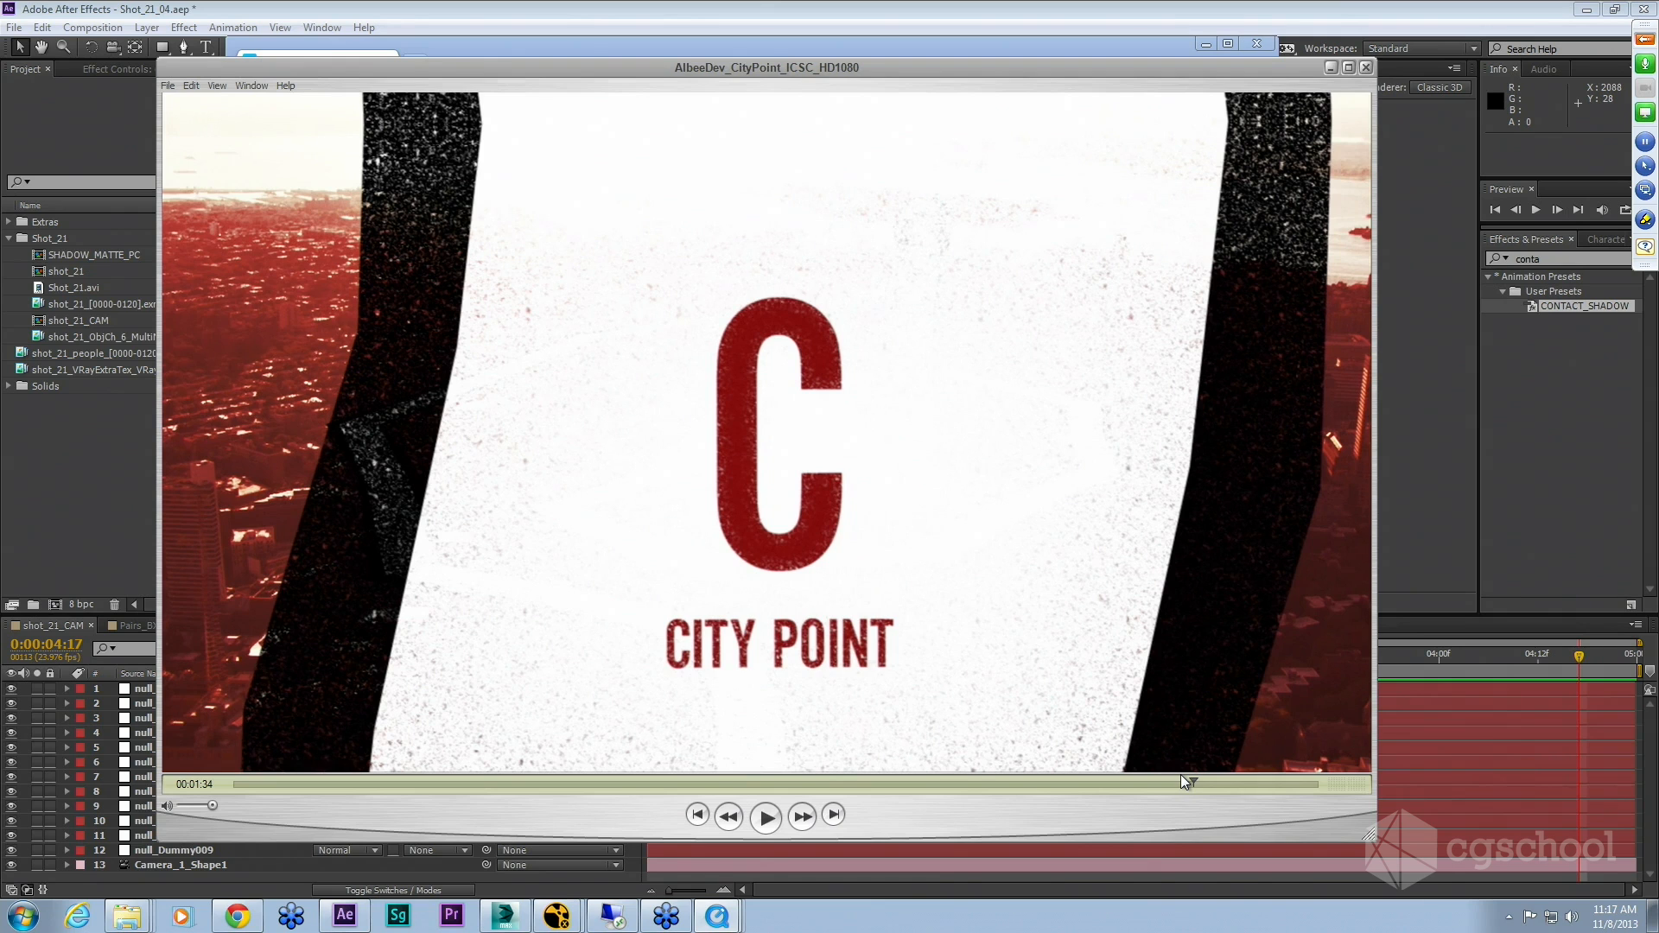
Step: Open the CITYPOINT_POC_BRICK_WALL_TRACK_04.aep project from the MISC/FOR_FRIDAY folder without saving the current project
click(1467, 19)
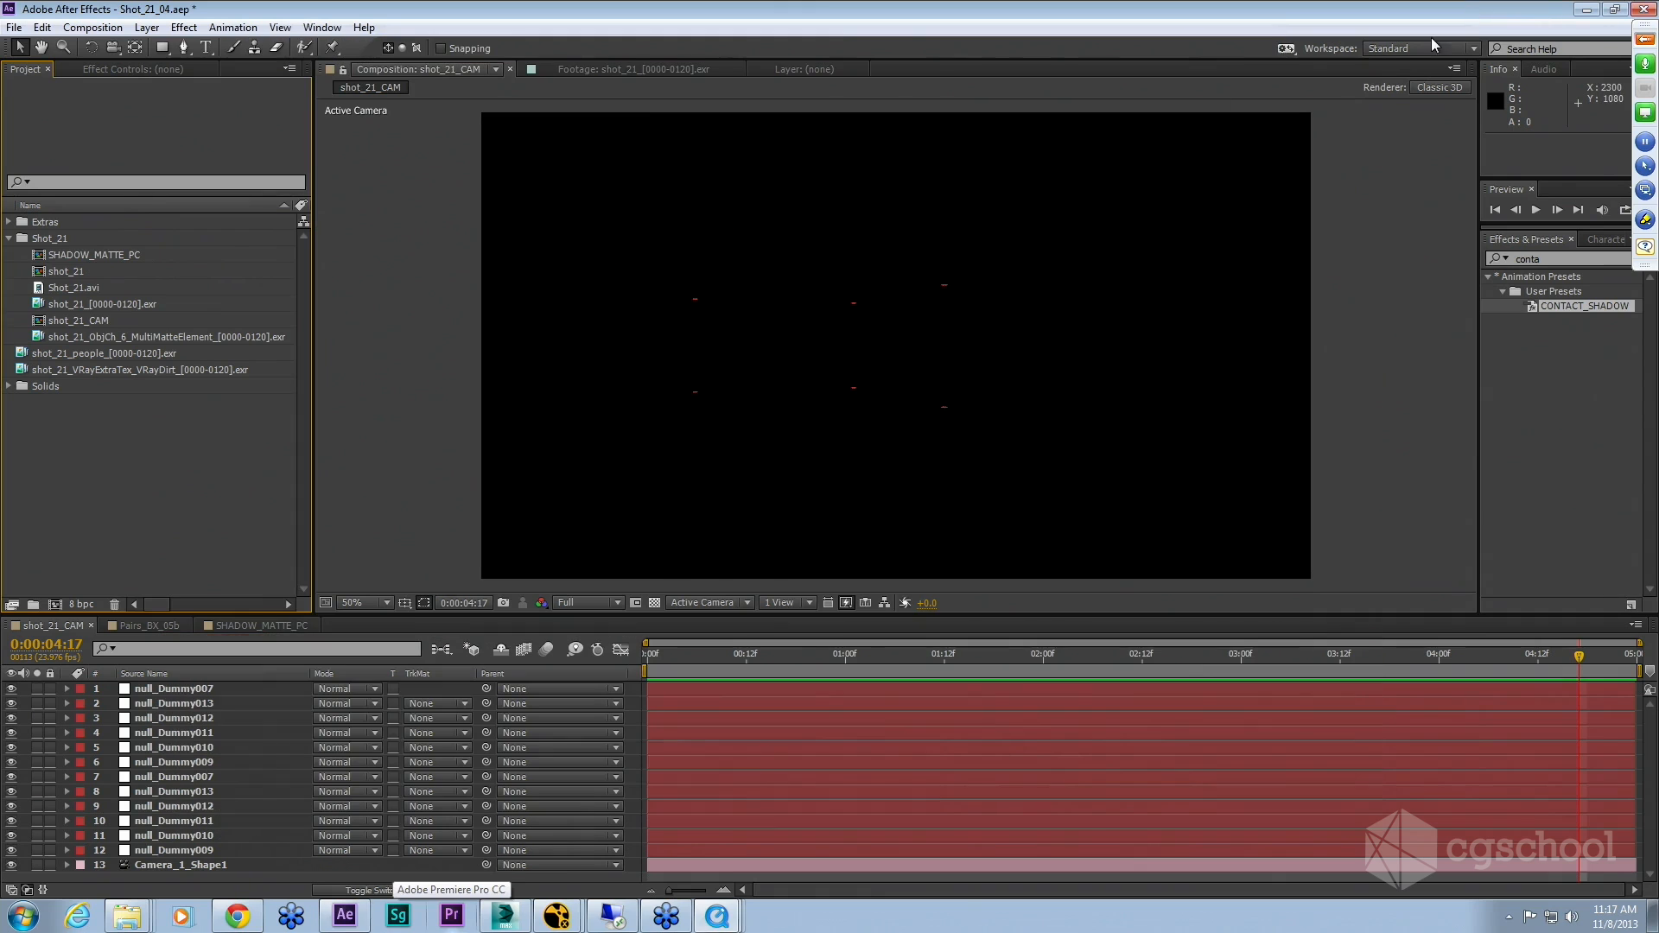
click(170, 733)
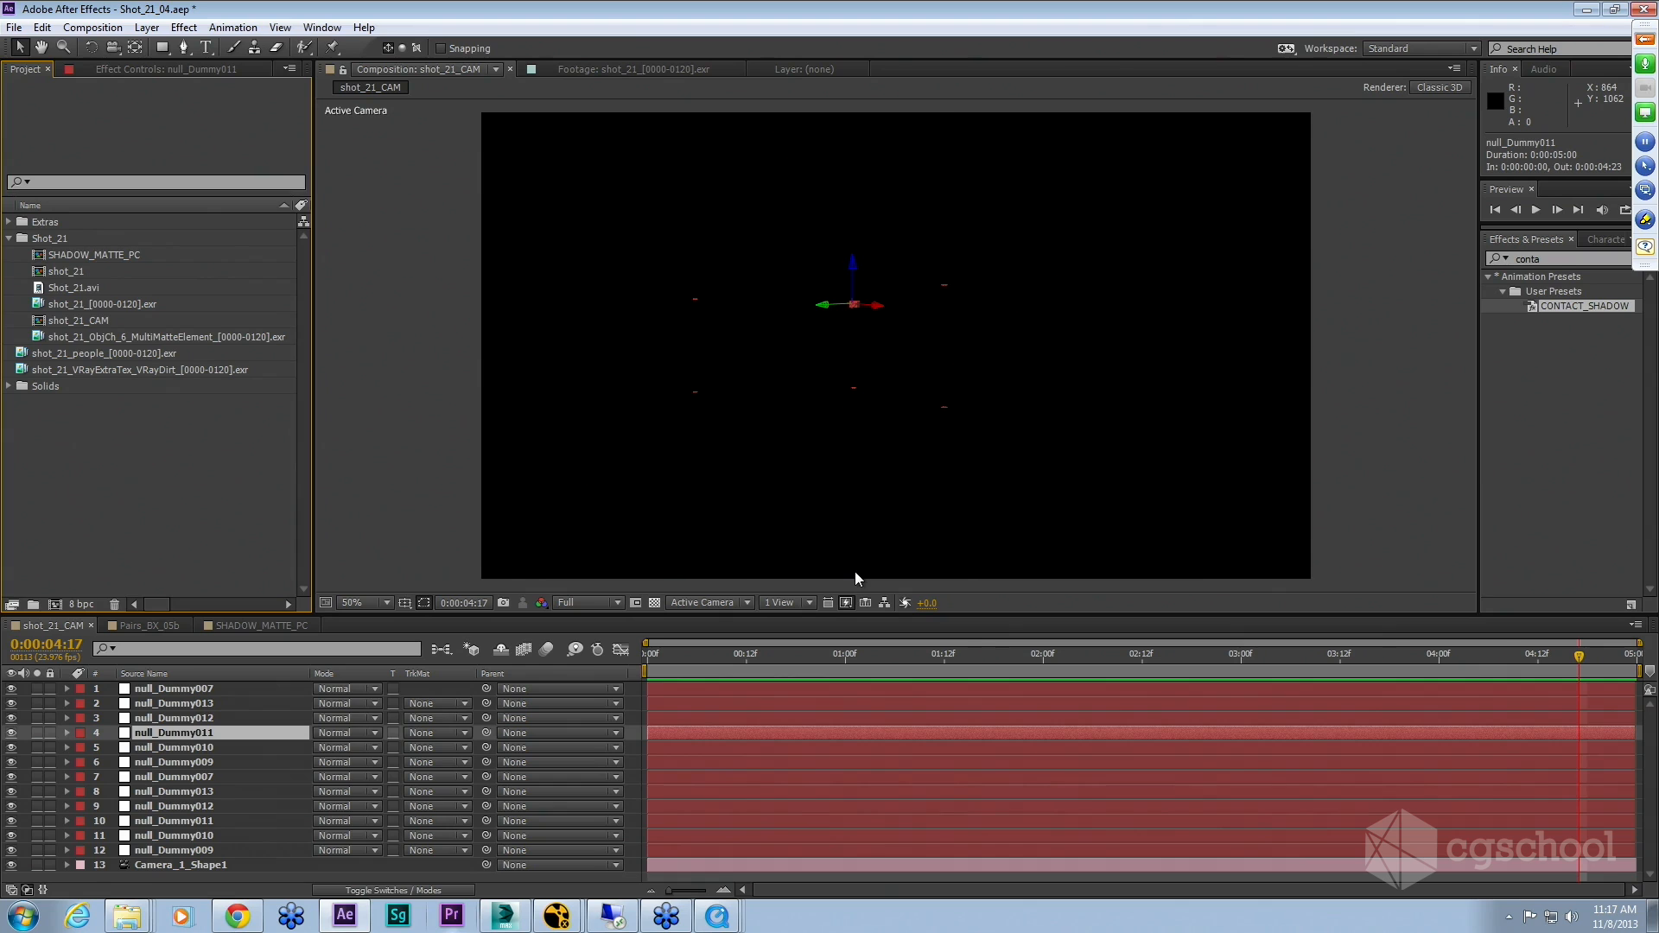
click(13, 28)
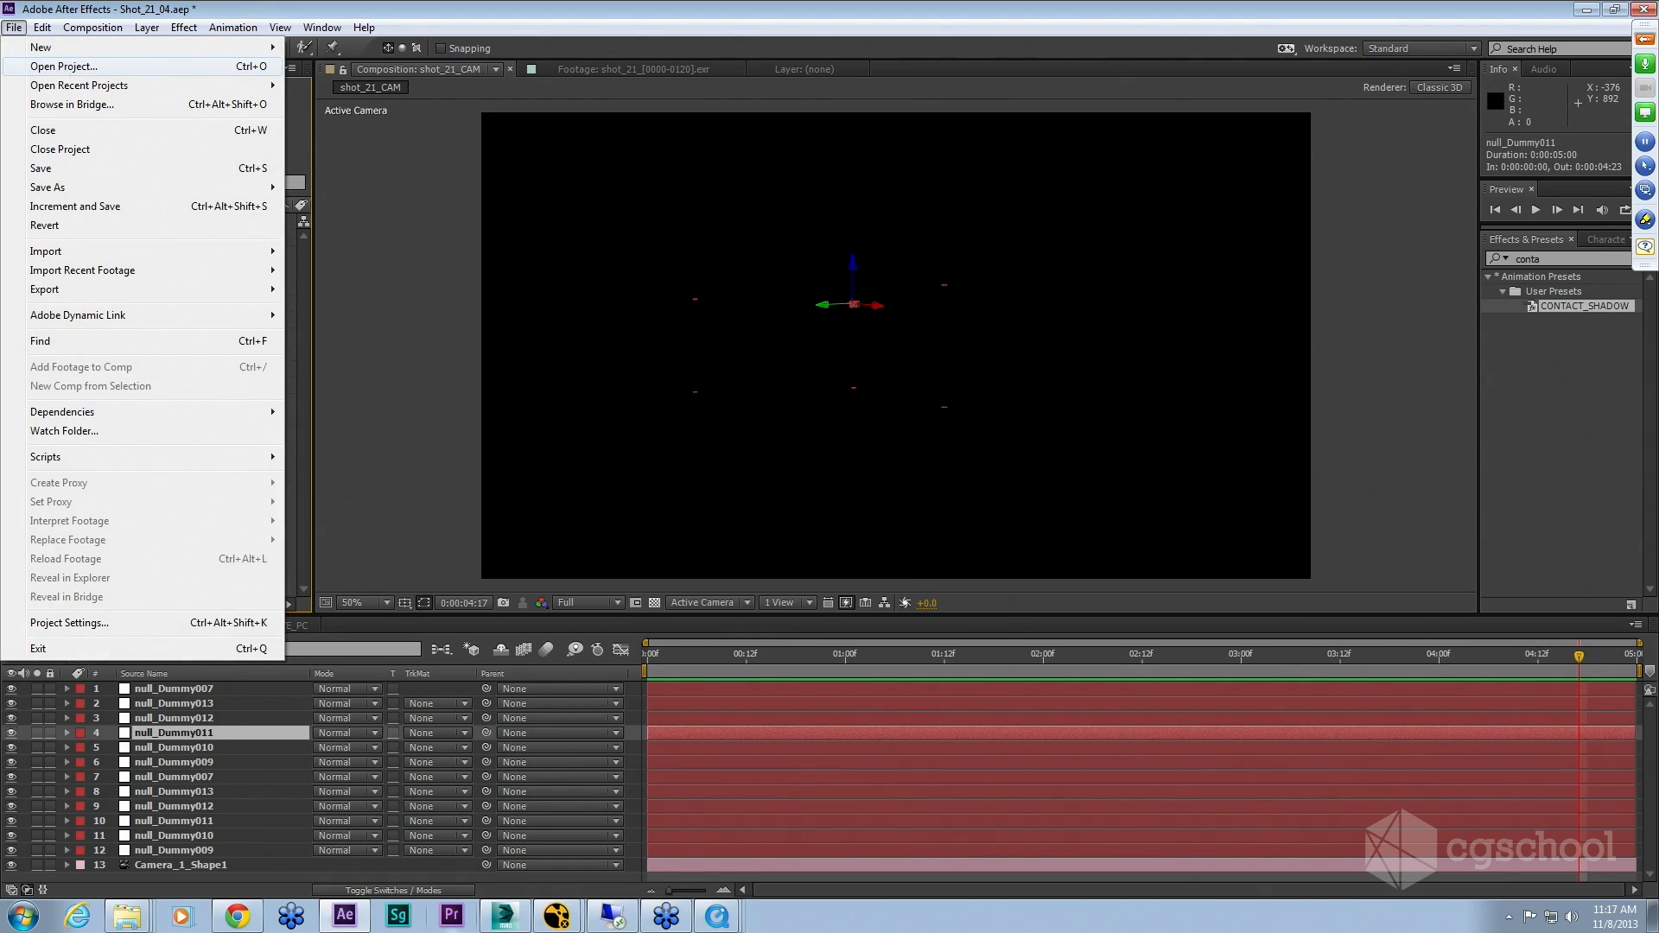
click(60, 67)
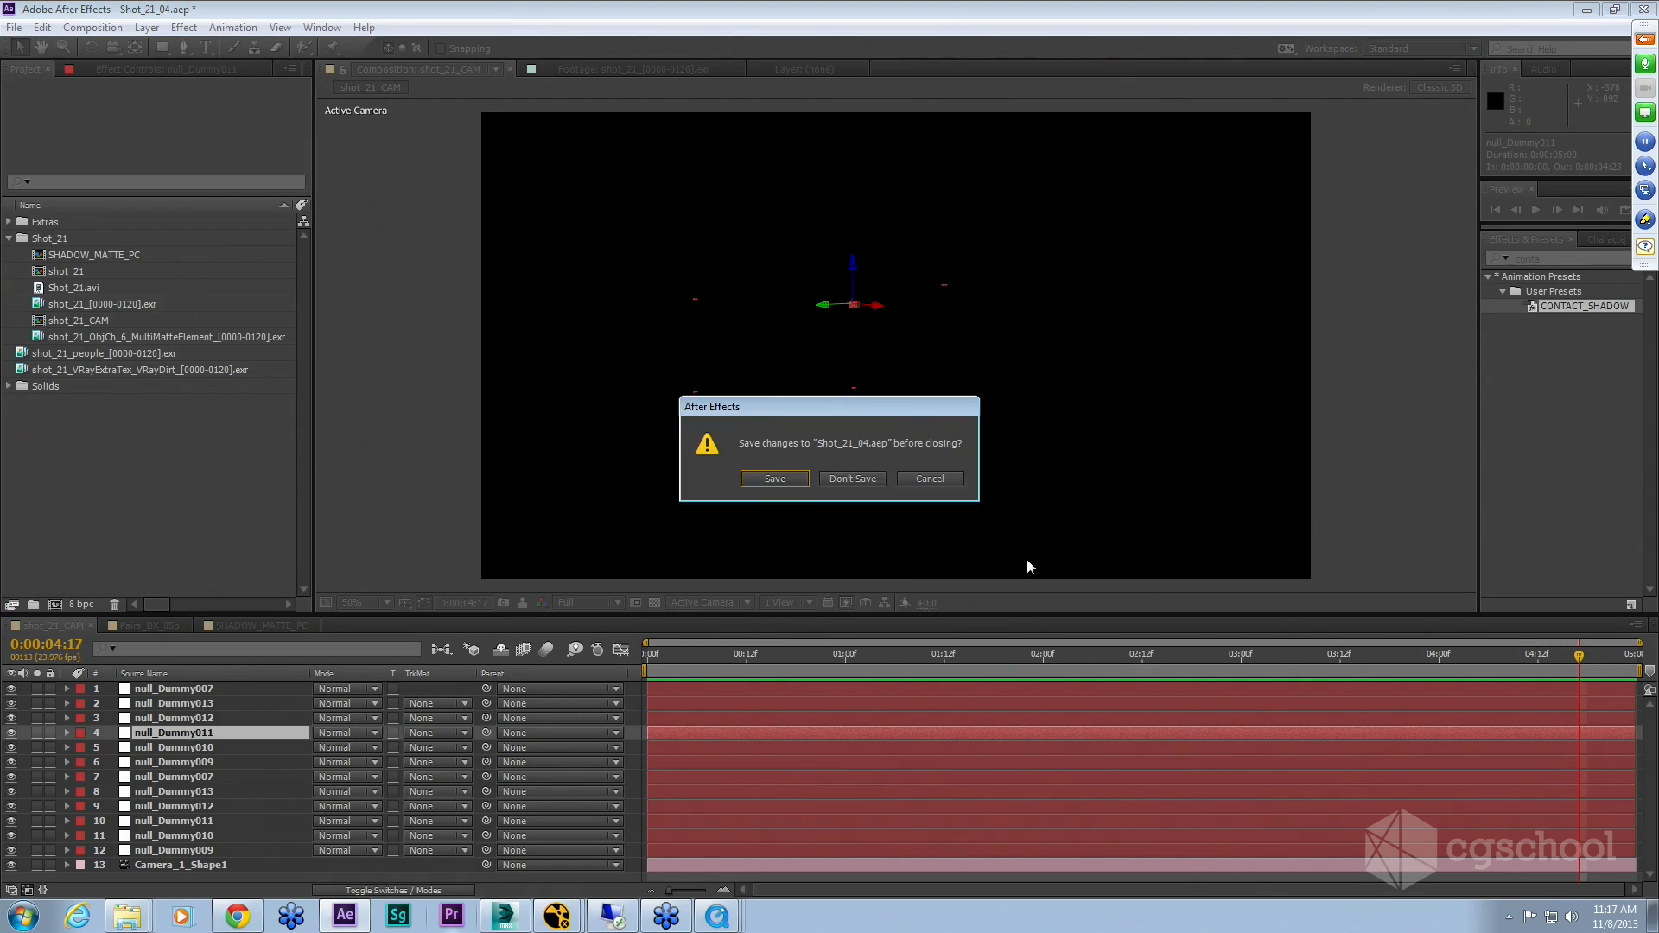
click(862, 479)
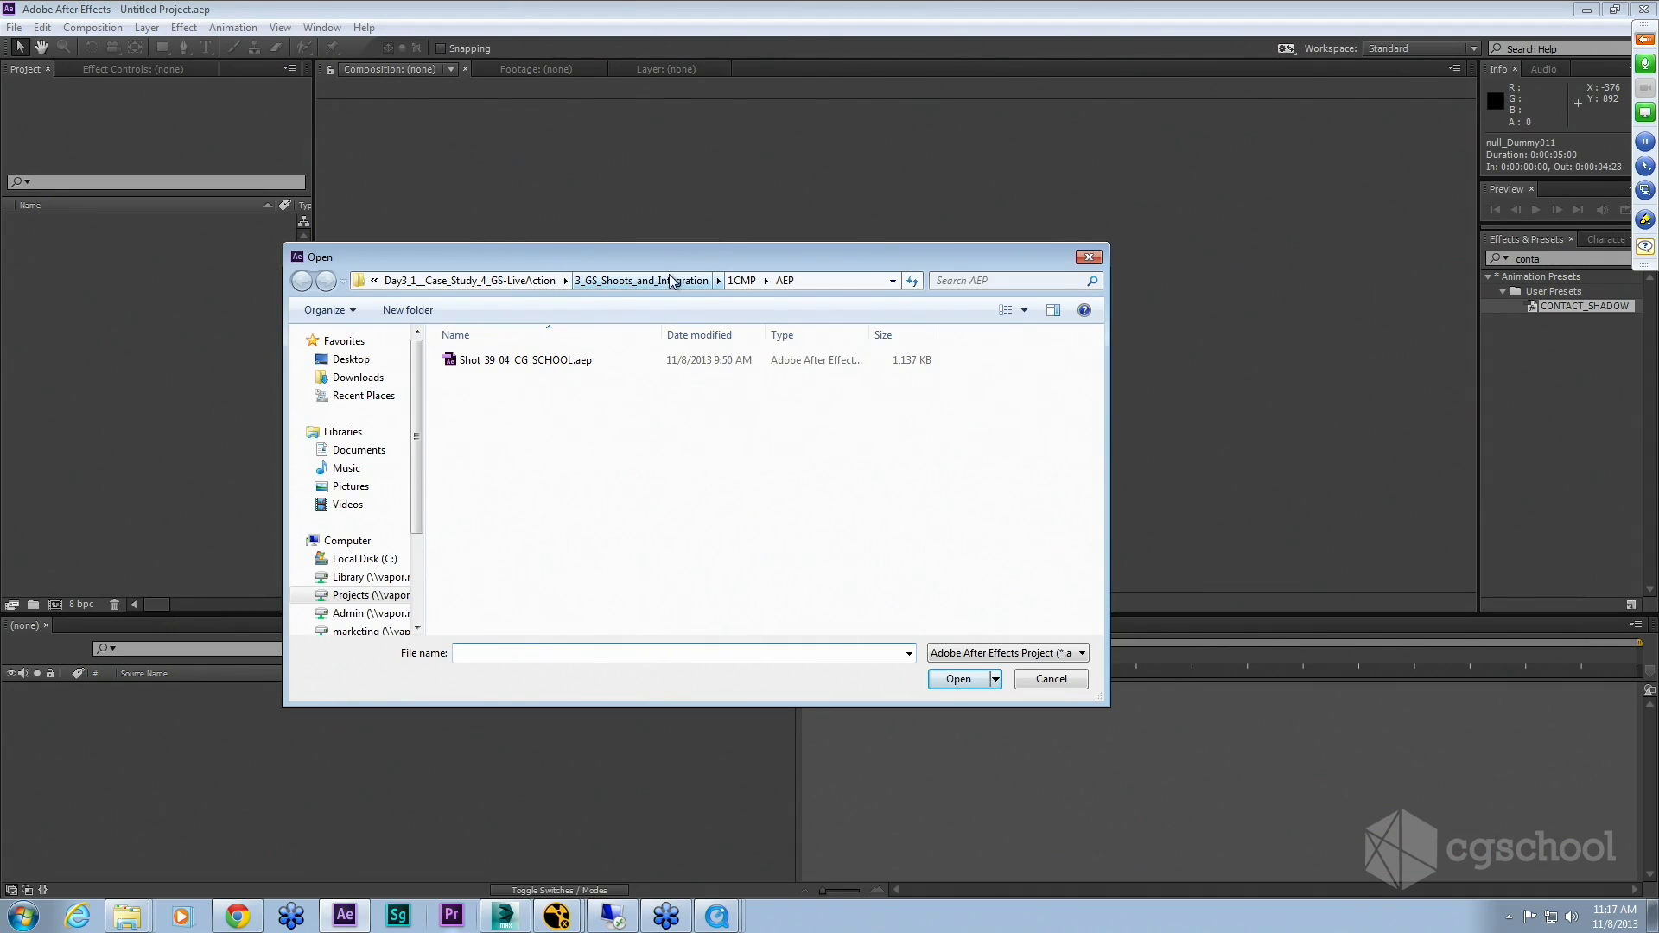
click(520, 282)
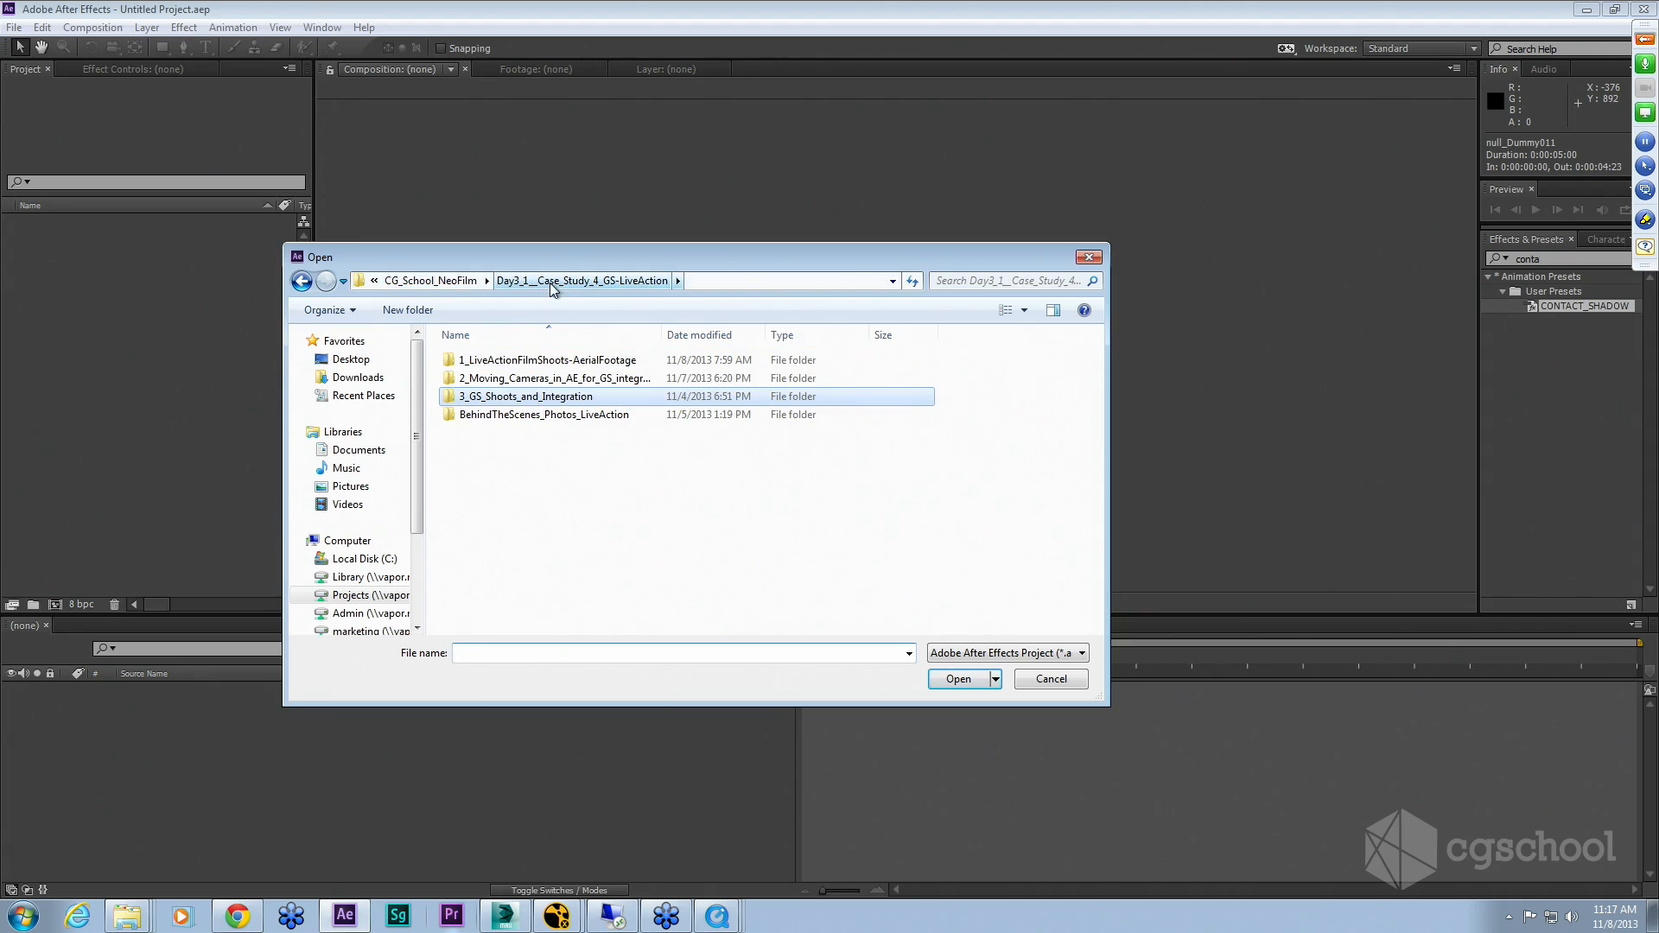
click(441, 281)
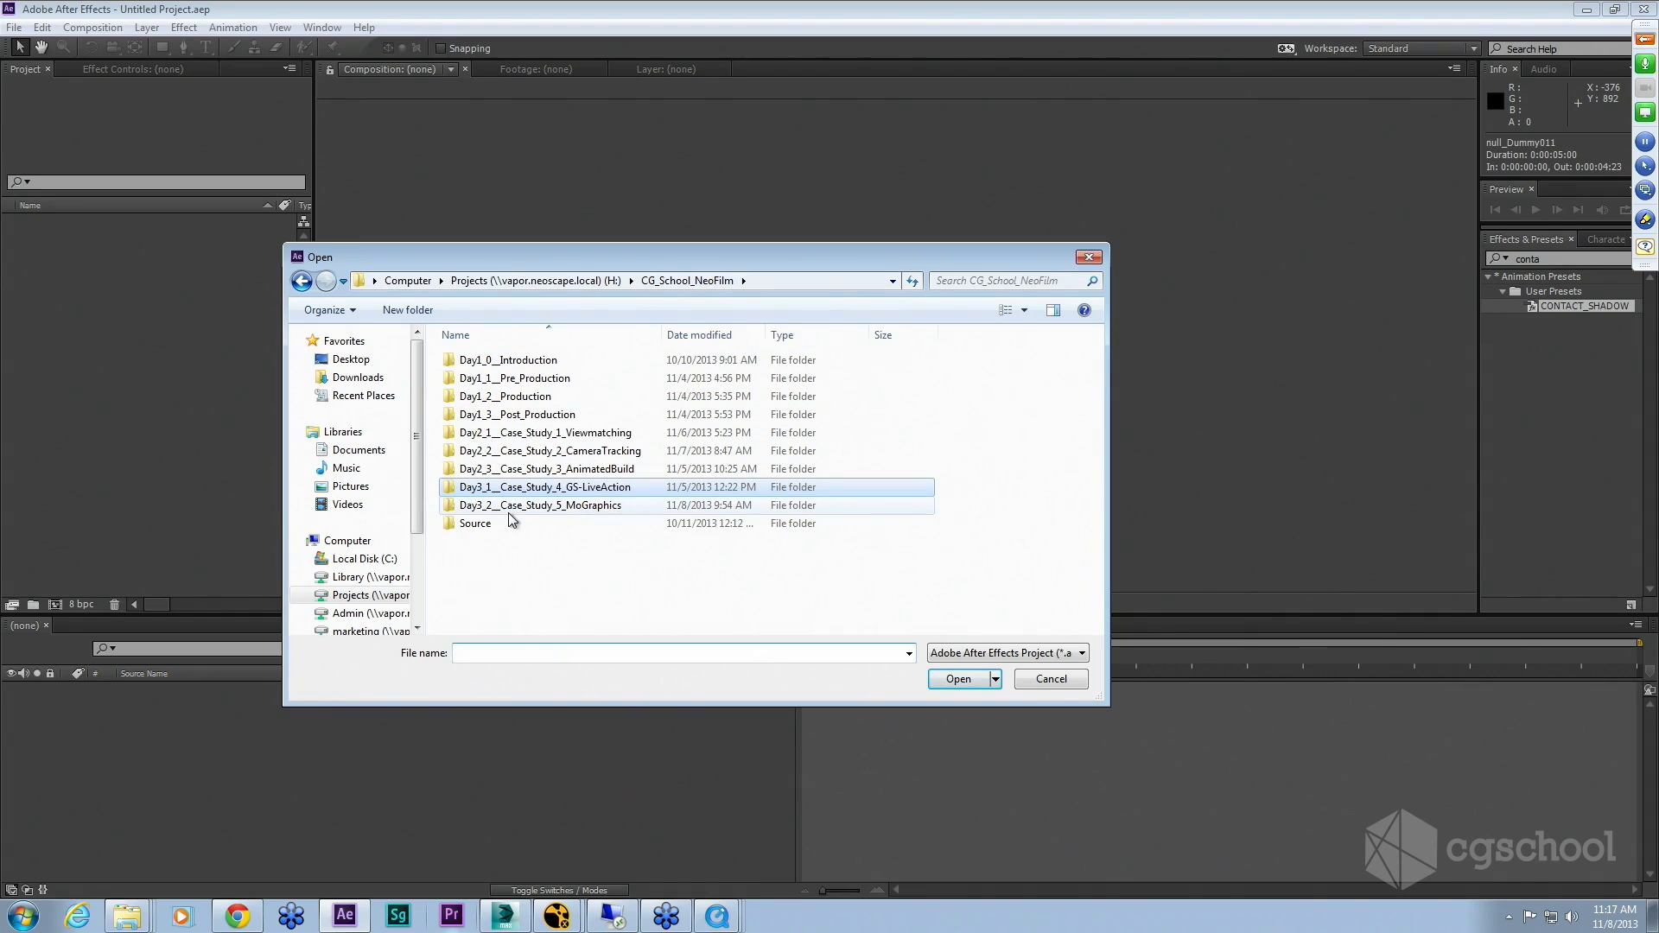
double_click(567, 507)
double_click(486, 469)
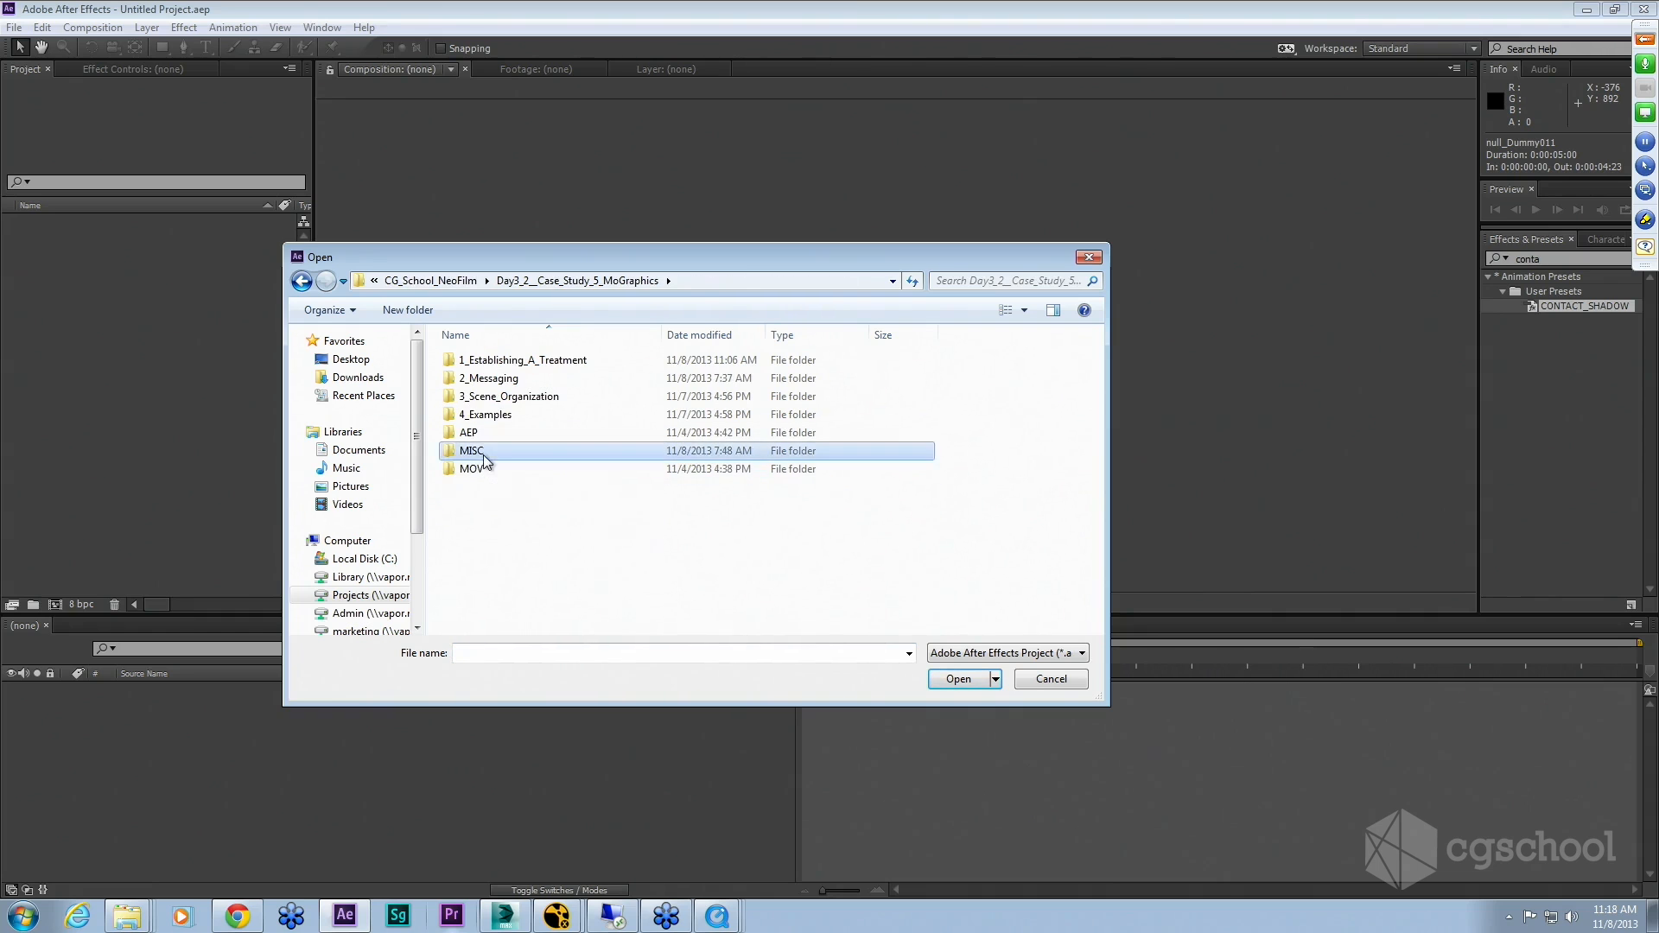
double_click(489, 361)
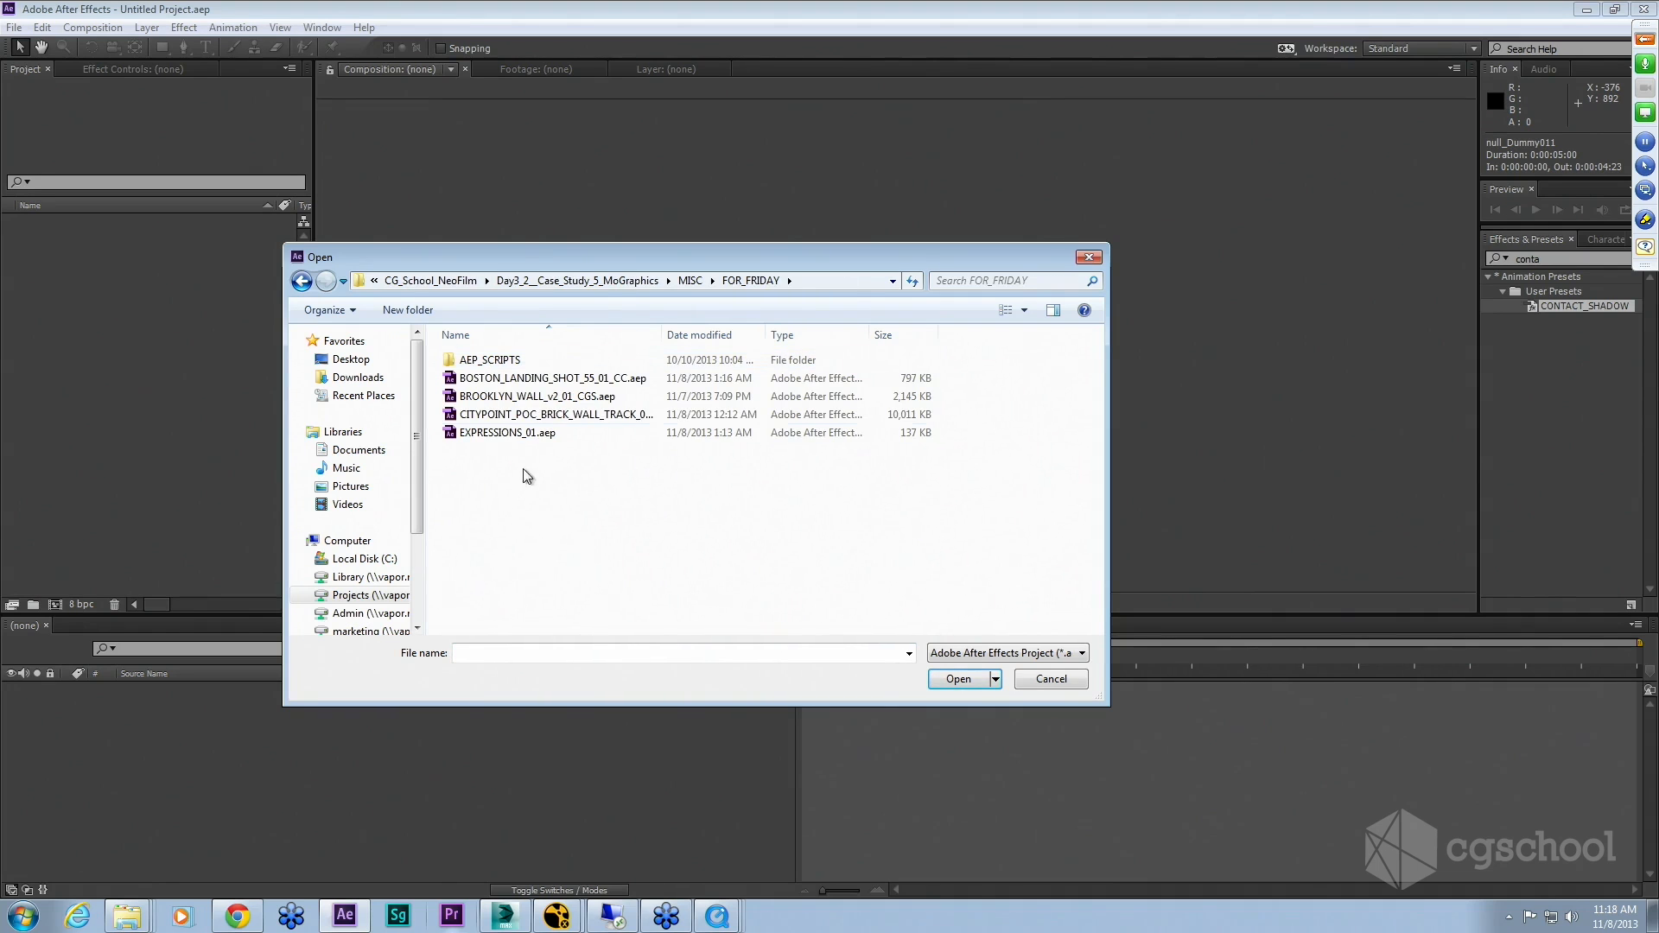
double_click(498, 417)
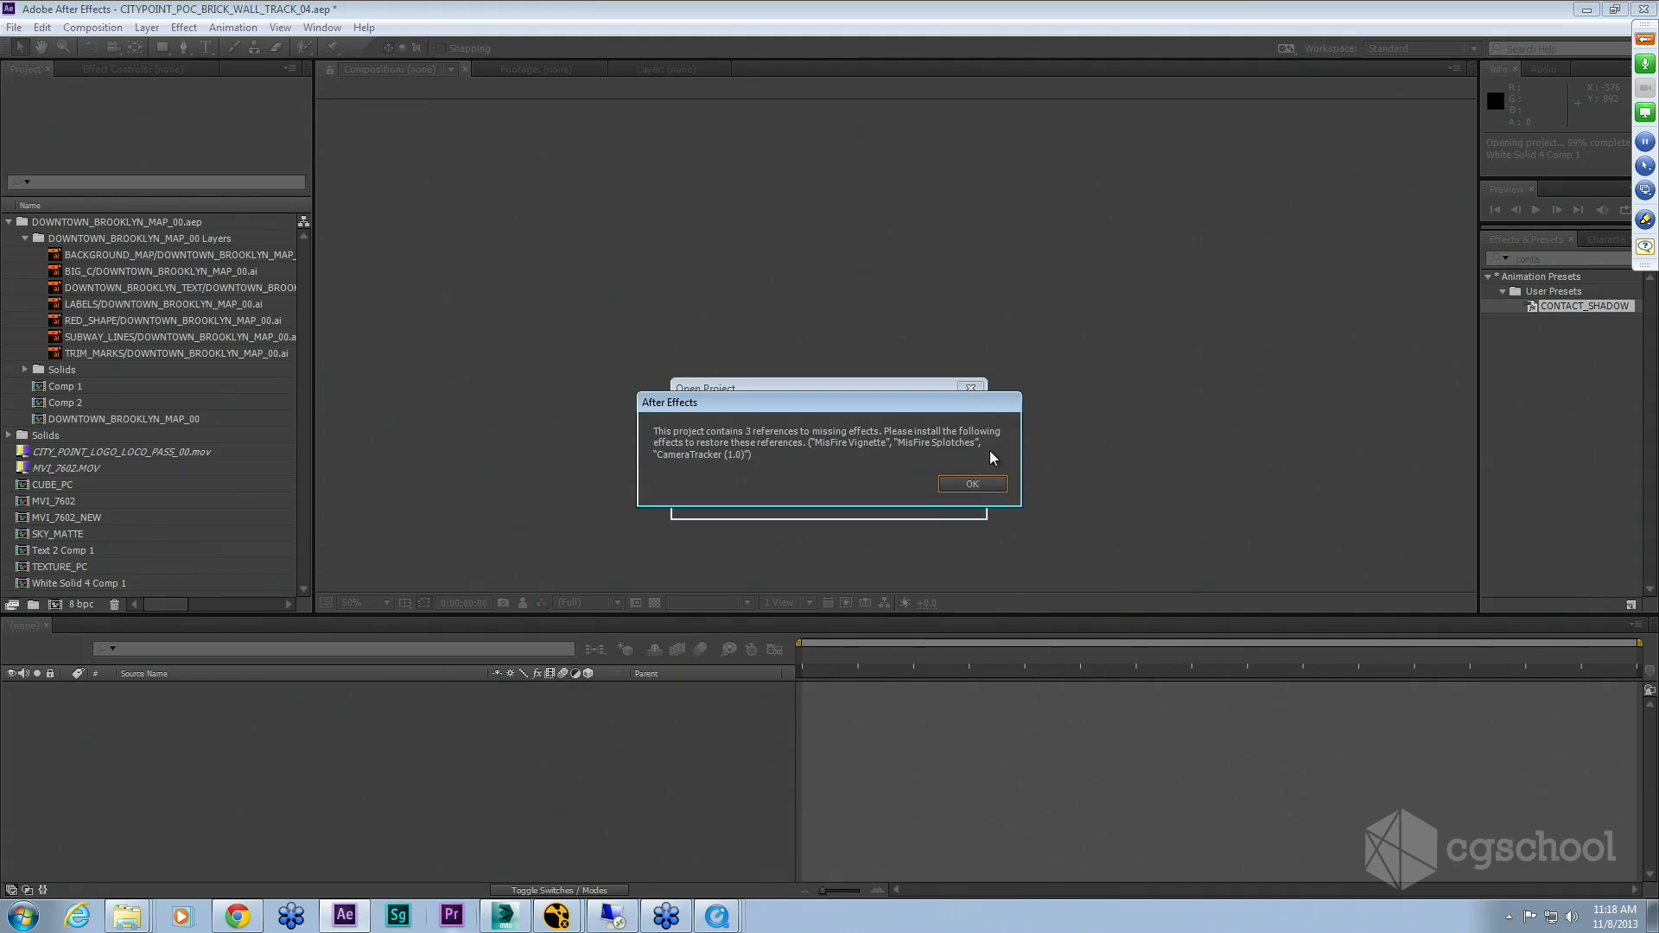
click(974, 484)
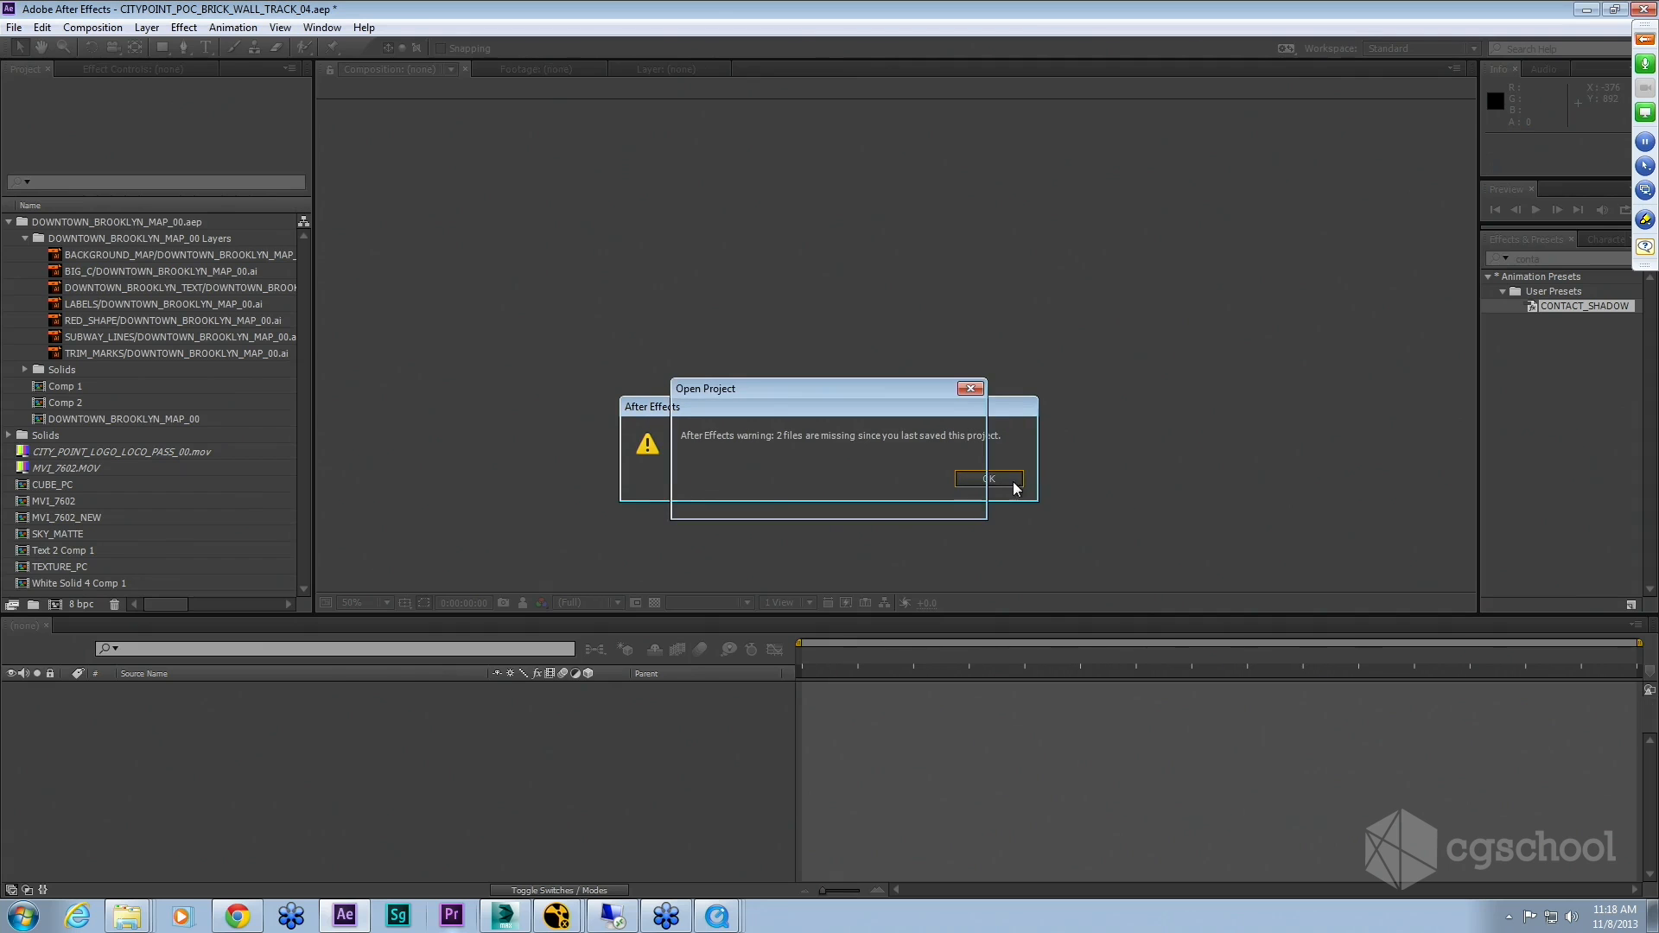
click(971, 480)
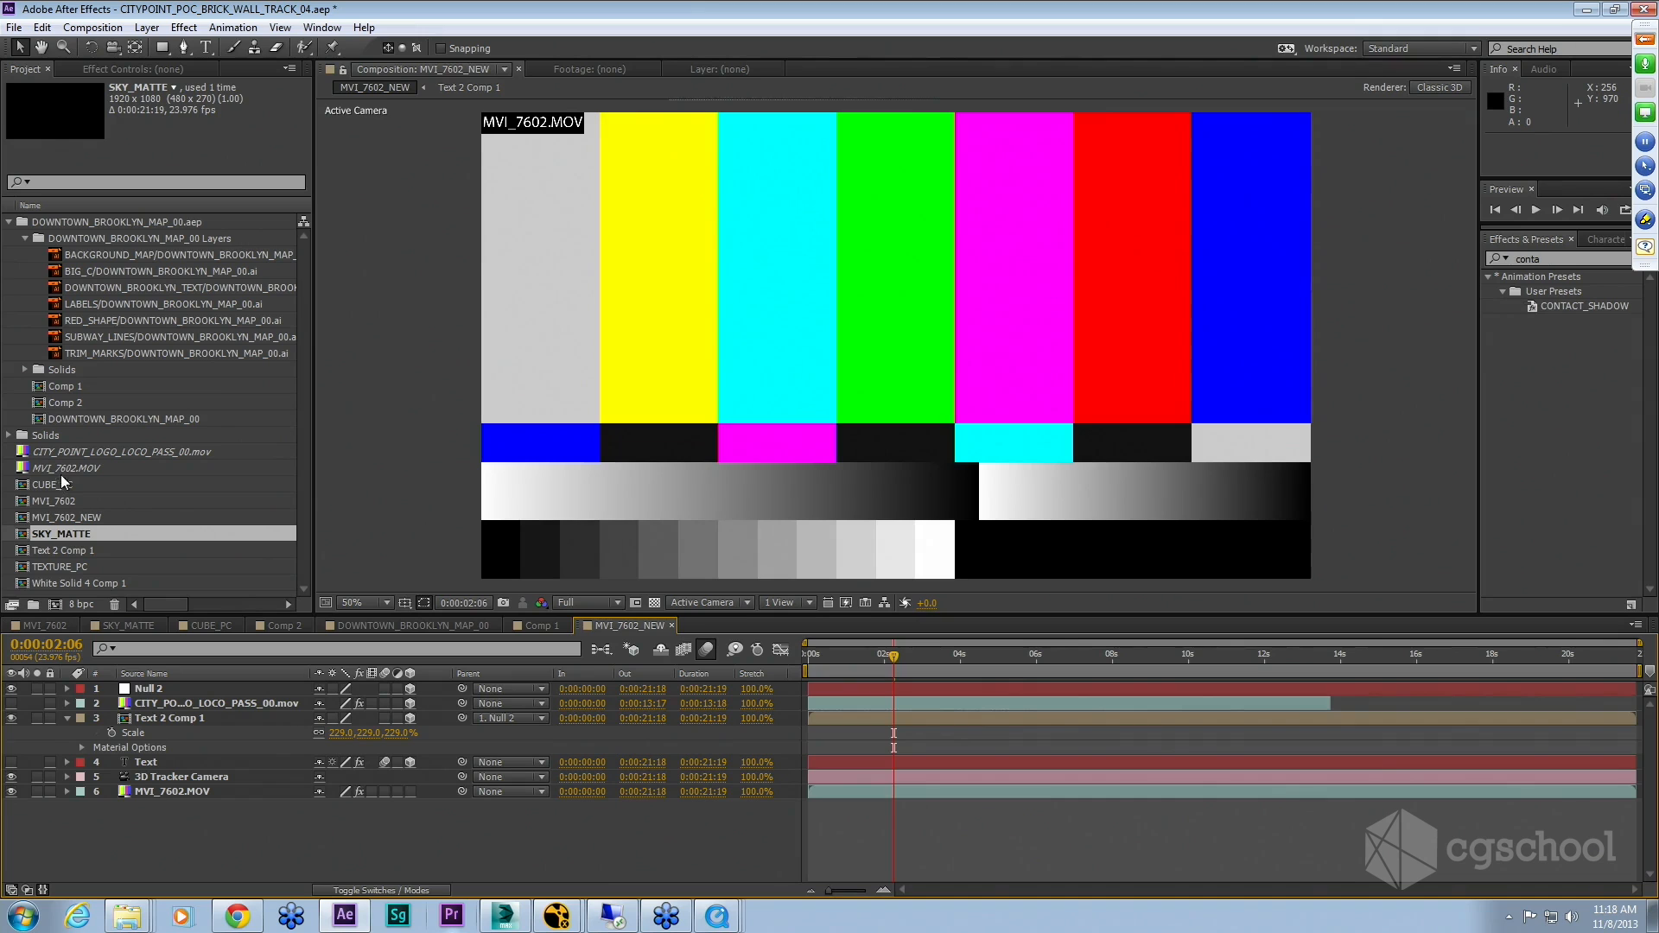
click(184, 792)
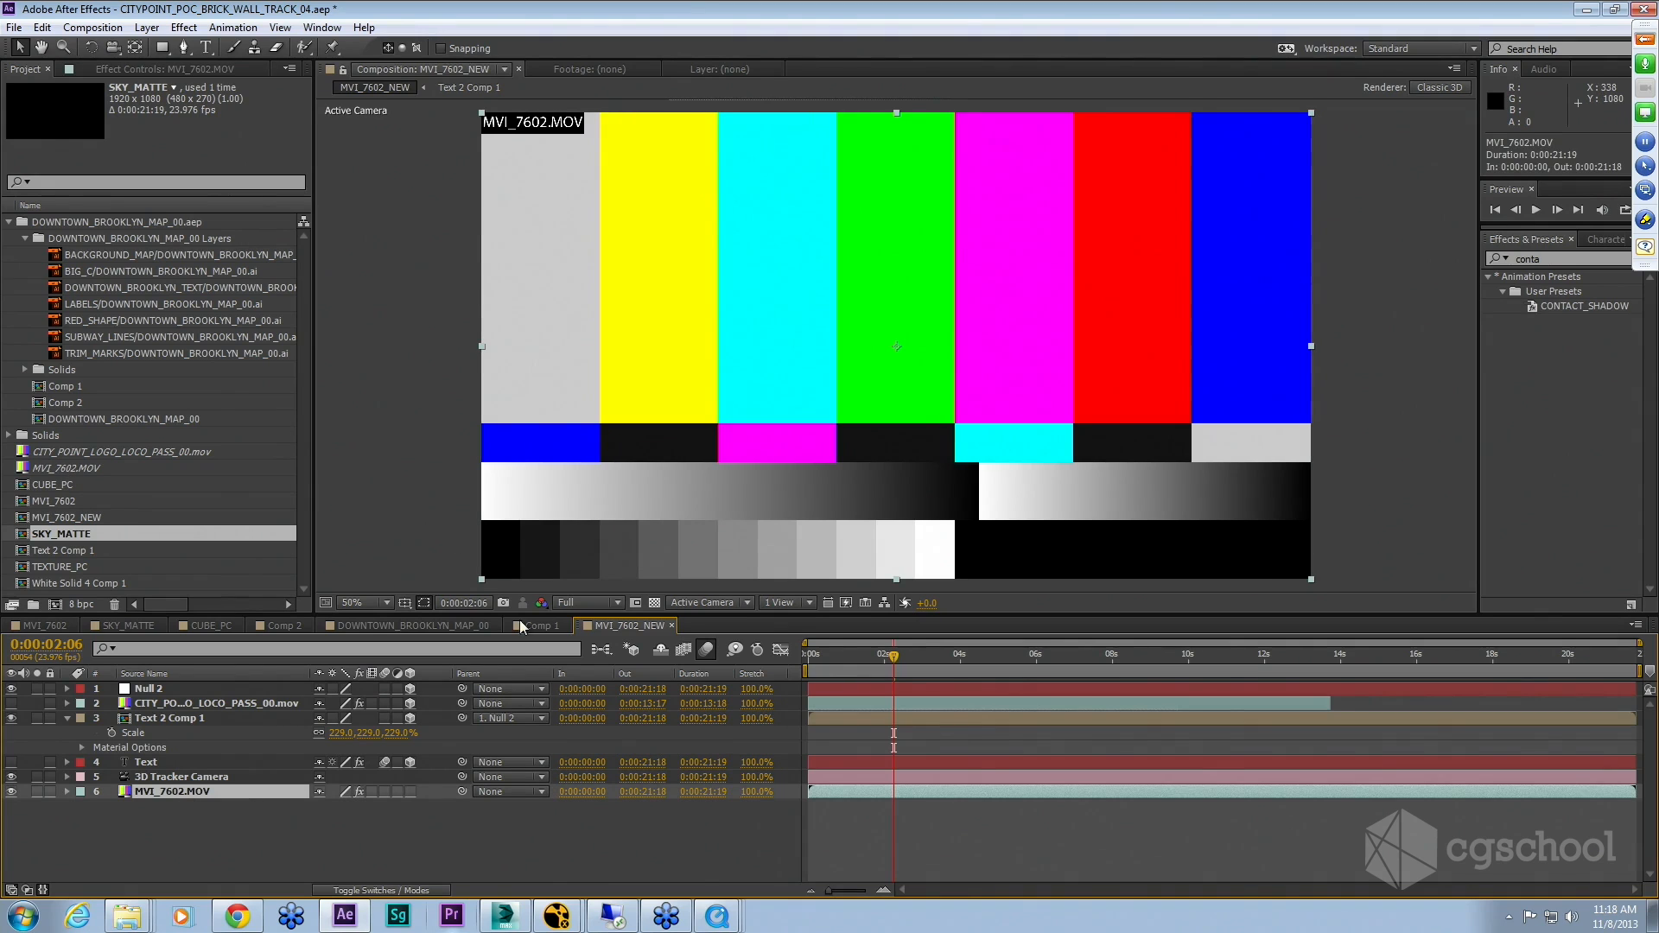
click(76, 468)
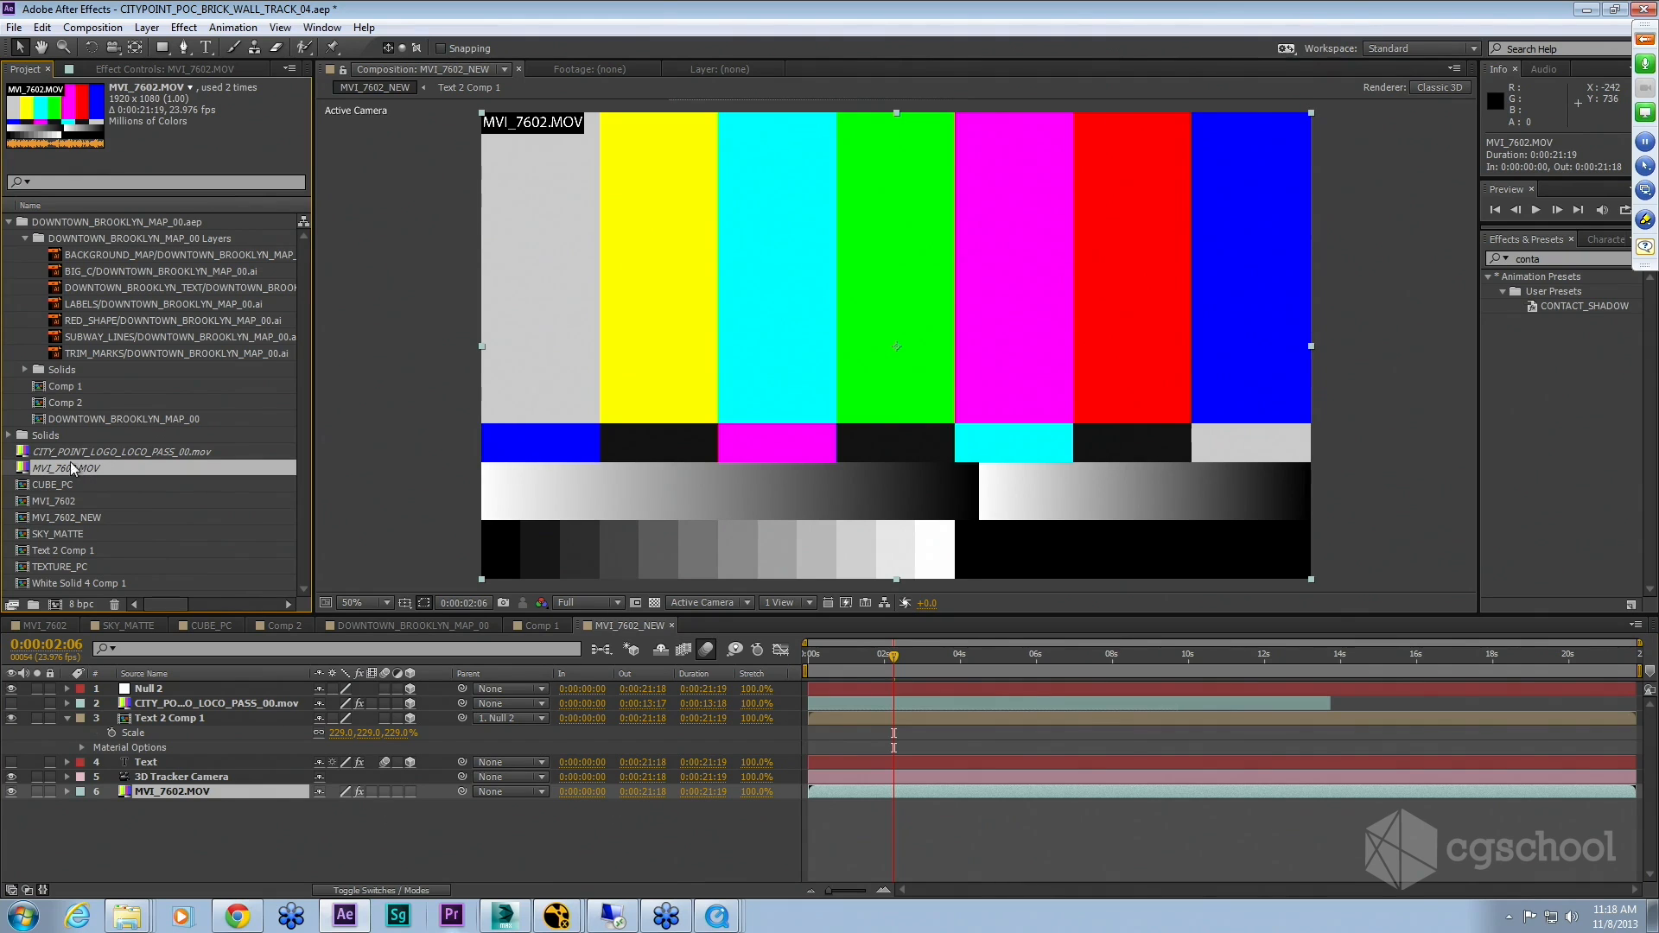
click(75, 456)
click(79, 466)
right_click(80, 467)
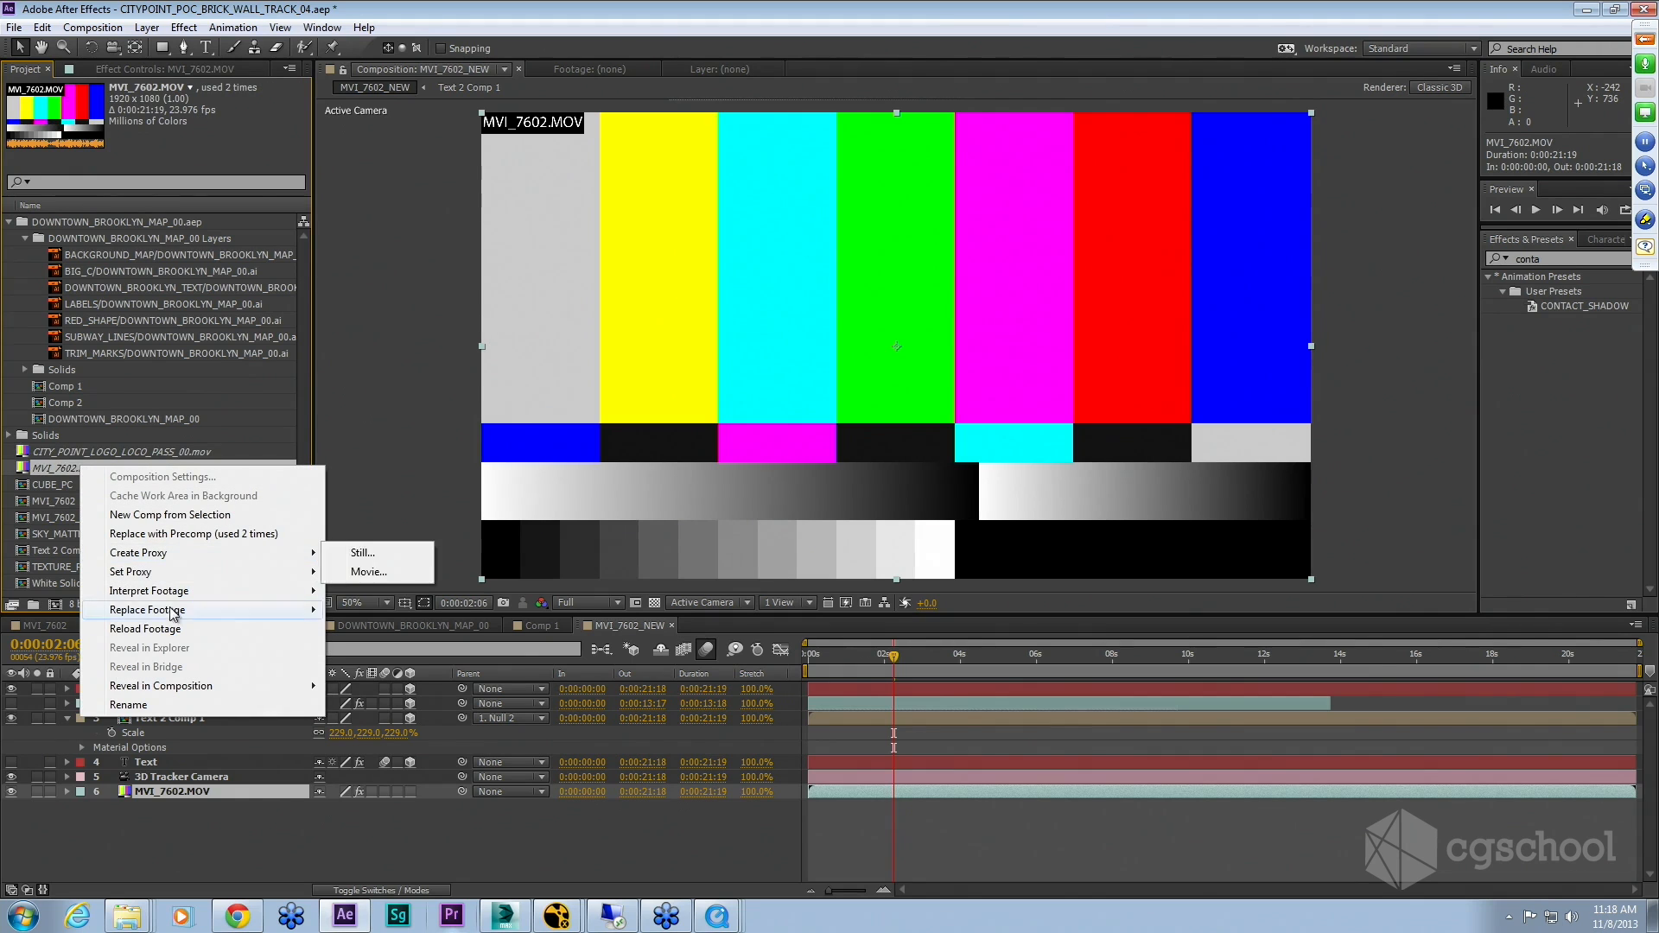
mouse_move(177, 609)
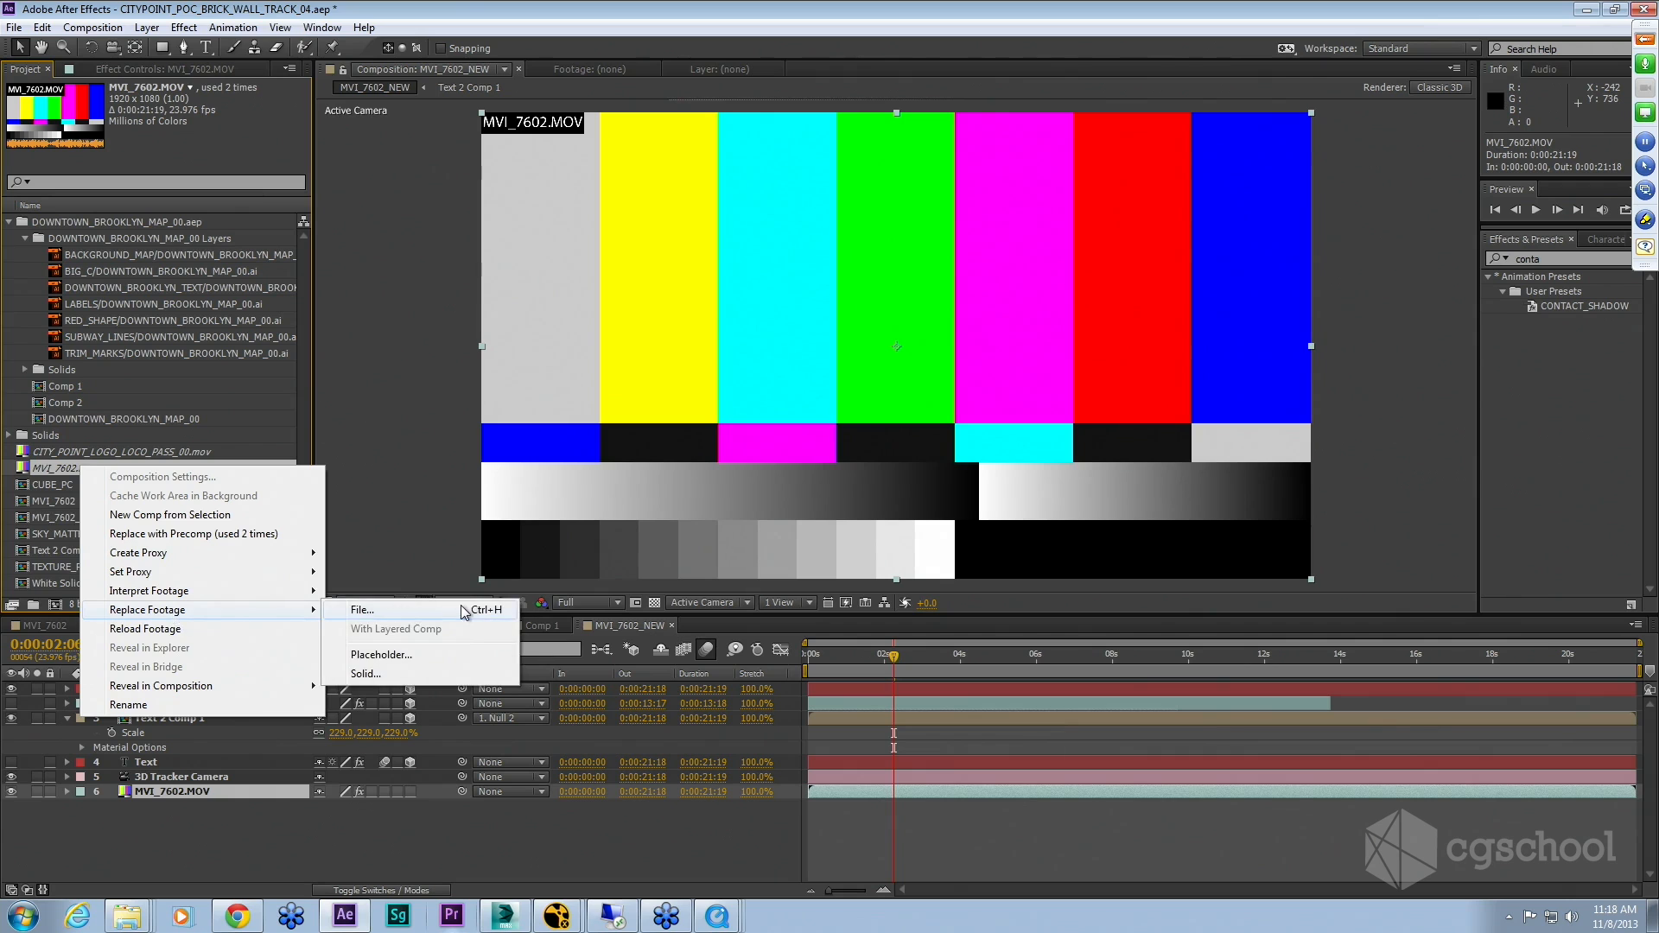
click(471, 609)
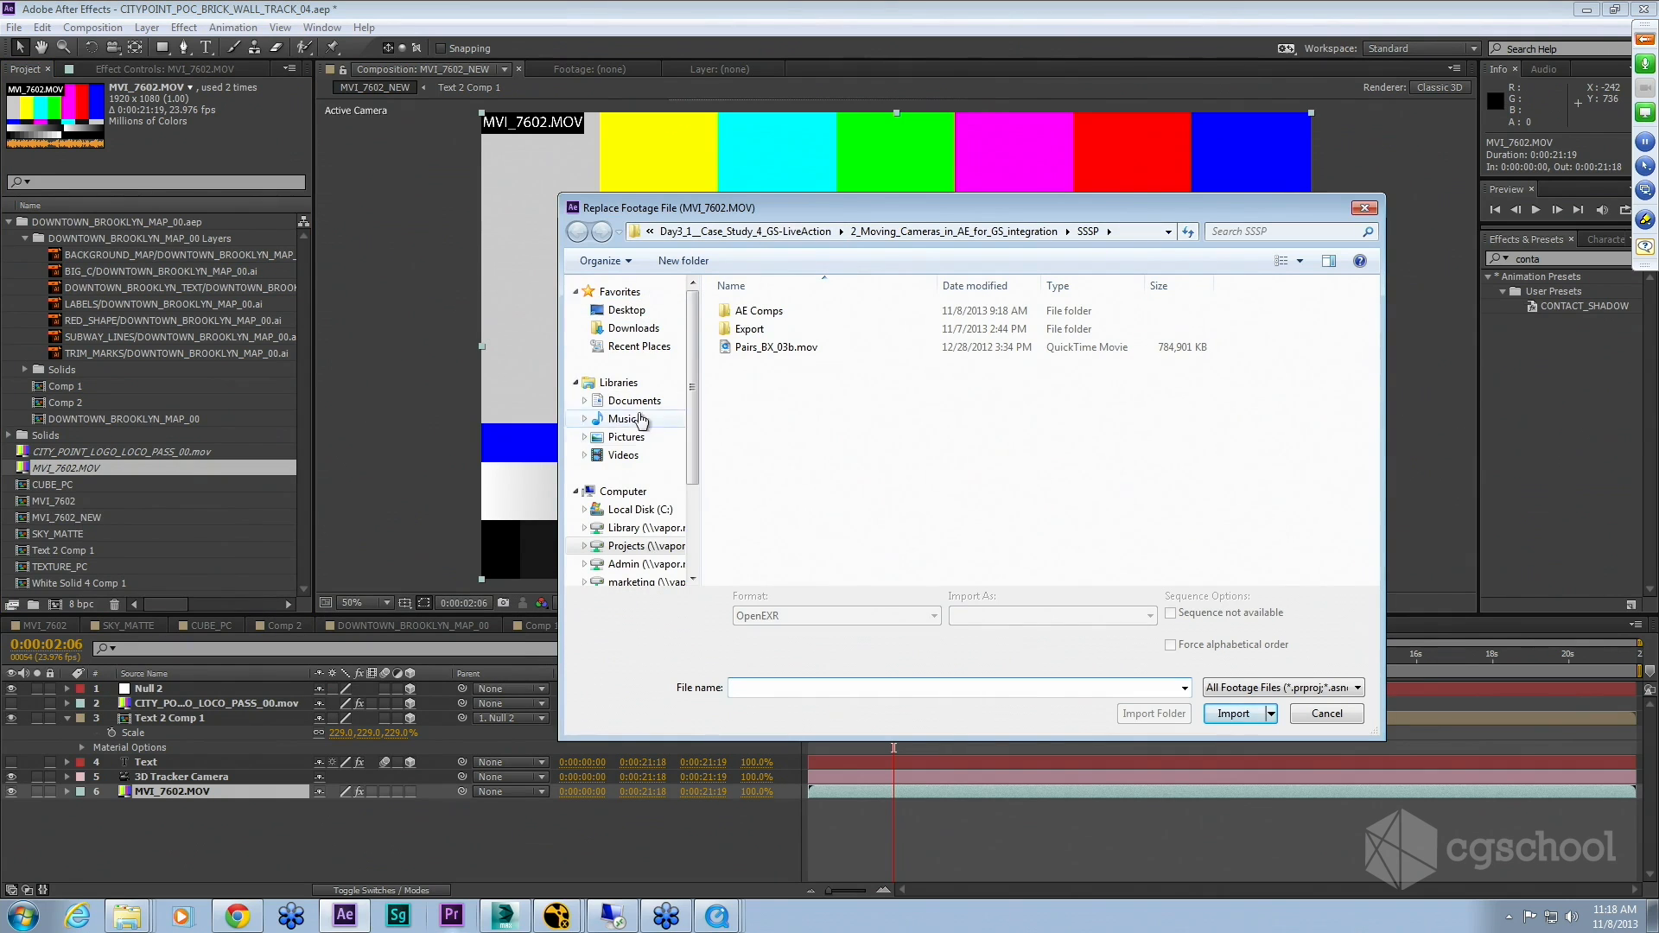
scroll(664, 501, down, 1)
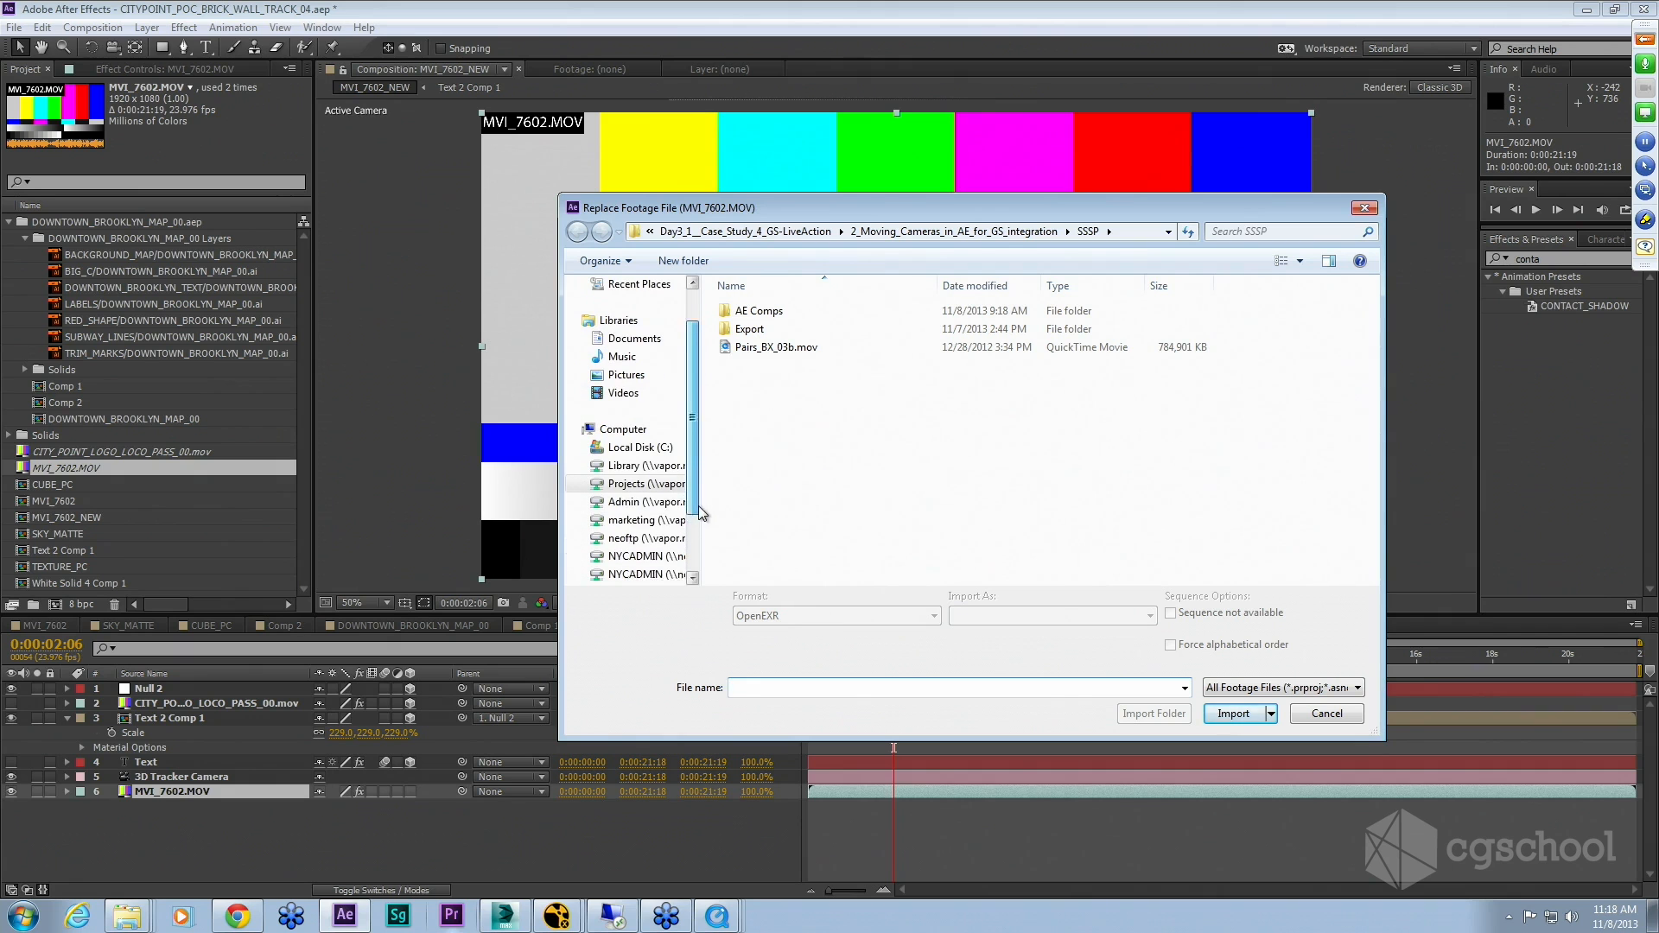
click(633, 488)
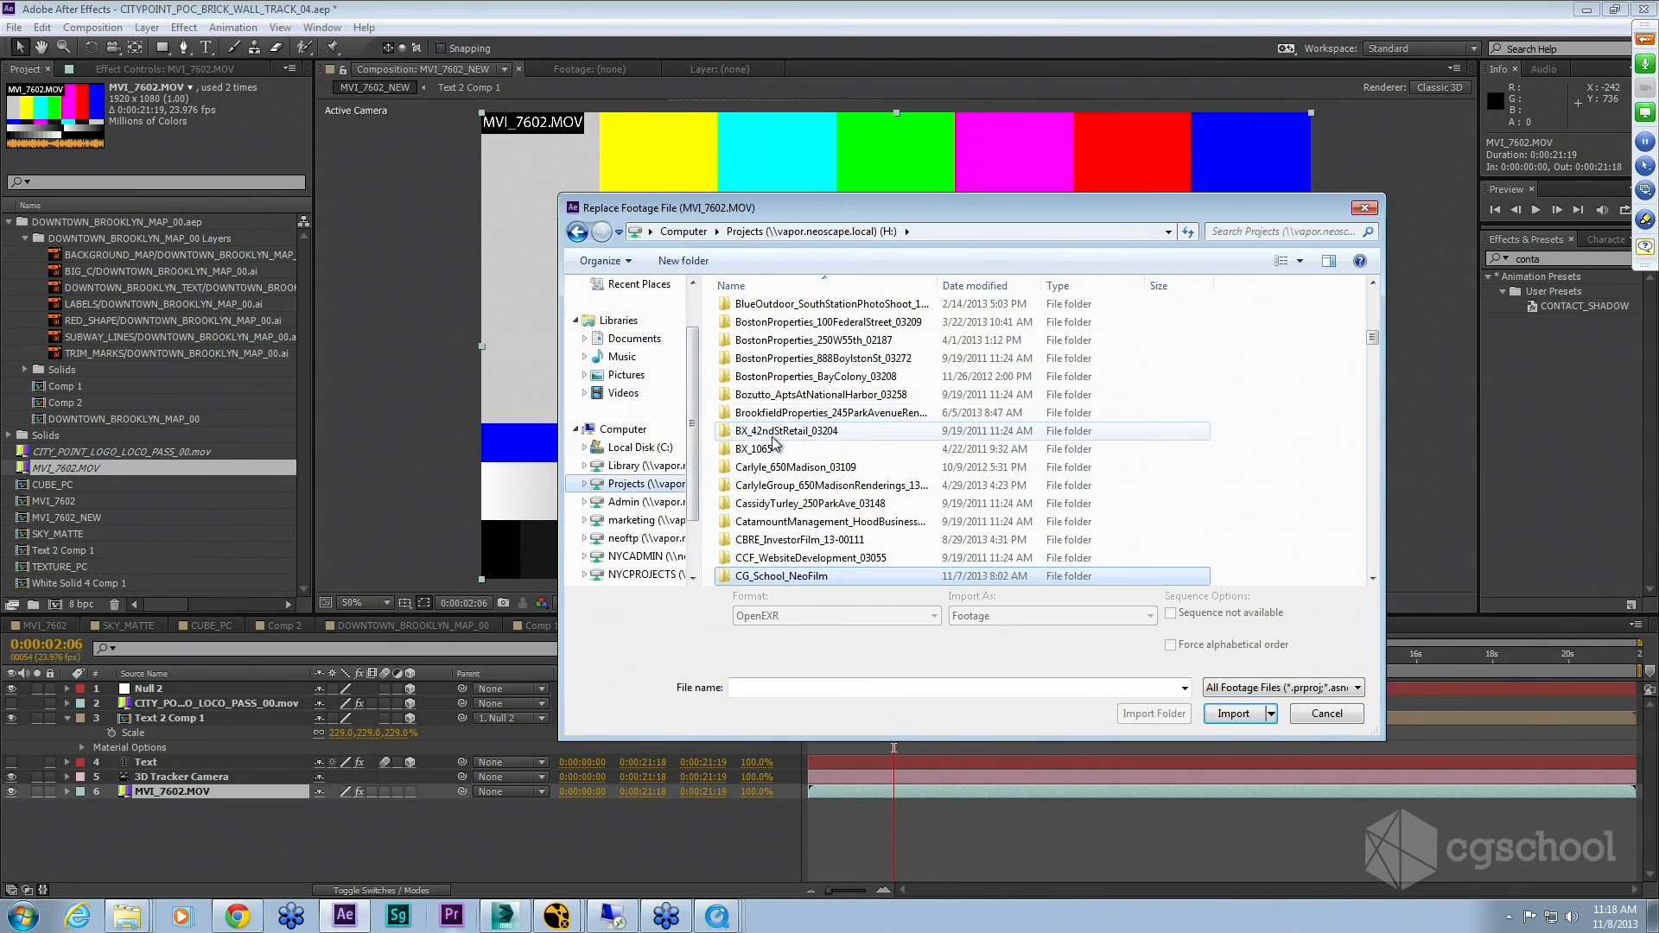
drag(1374, 339, 1376, 316)
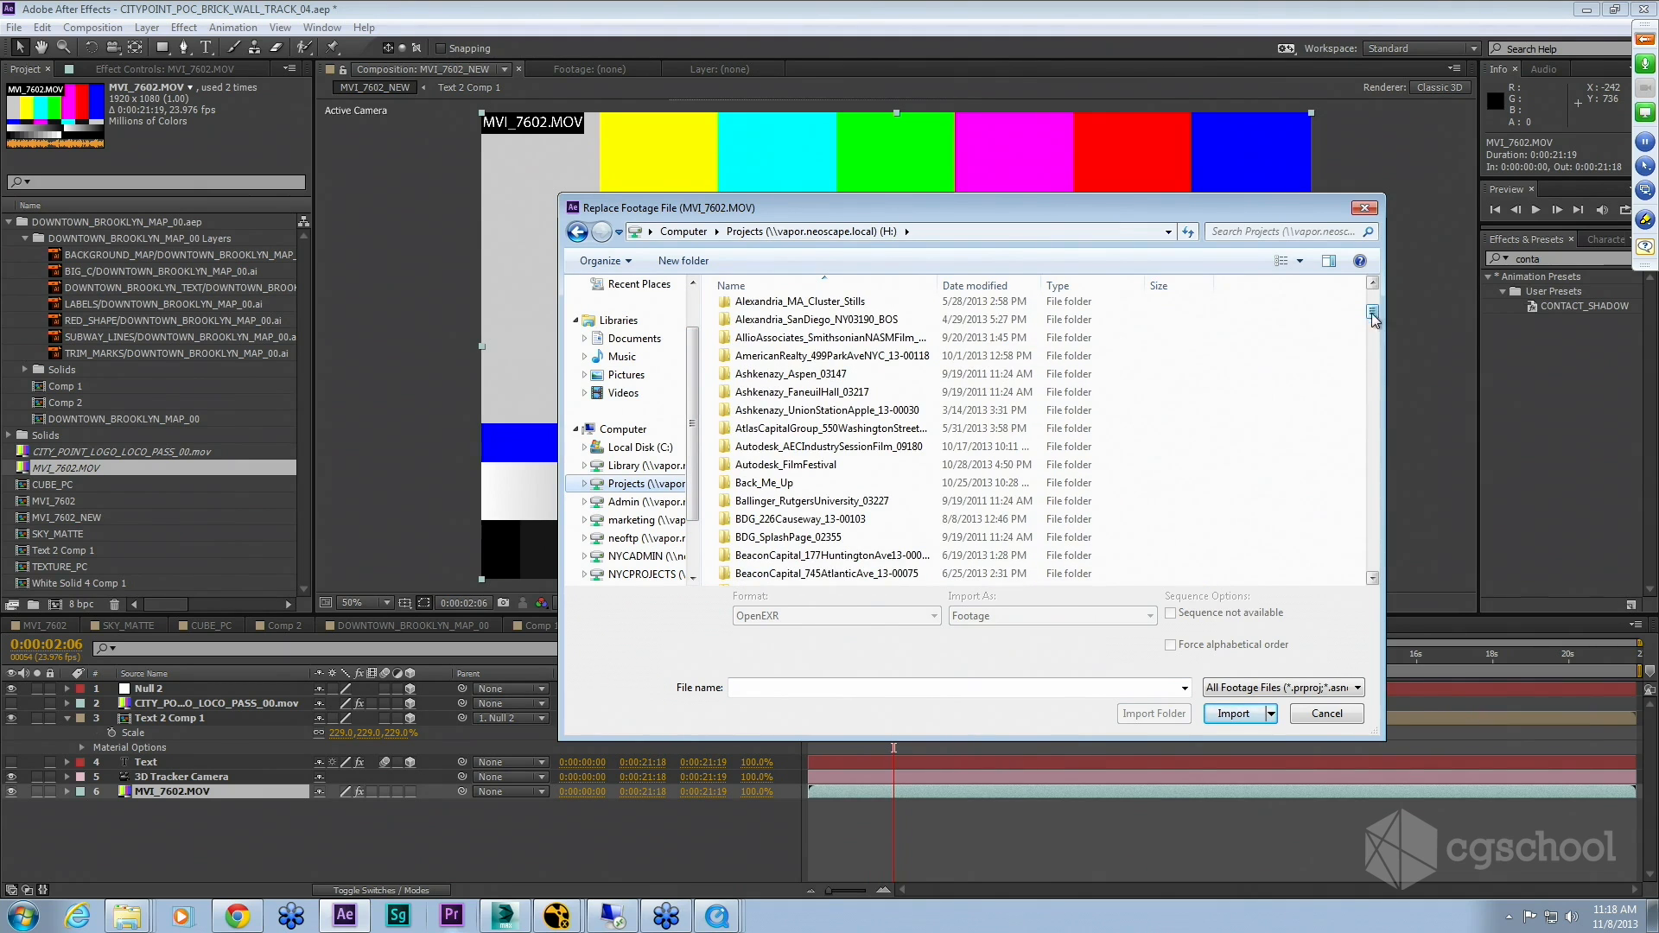
scroll(819, 380, up, 2)
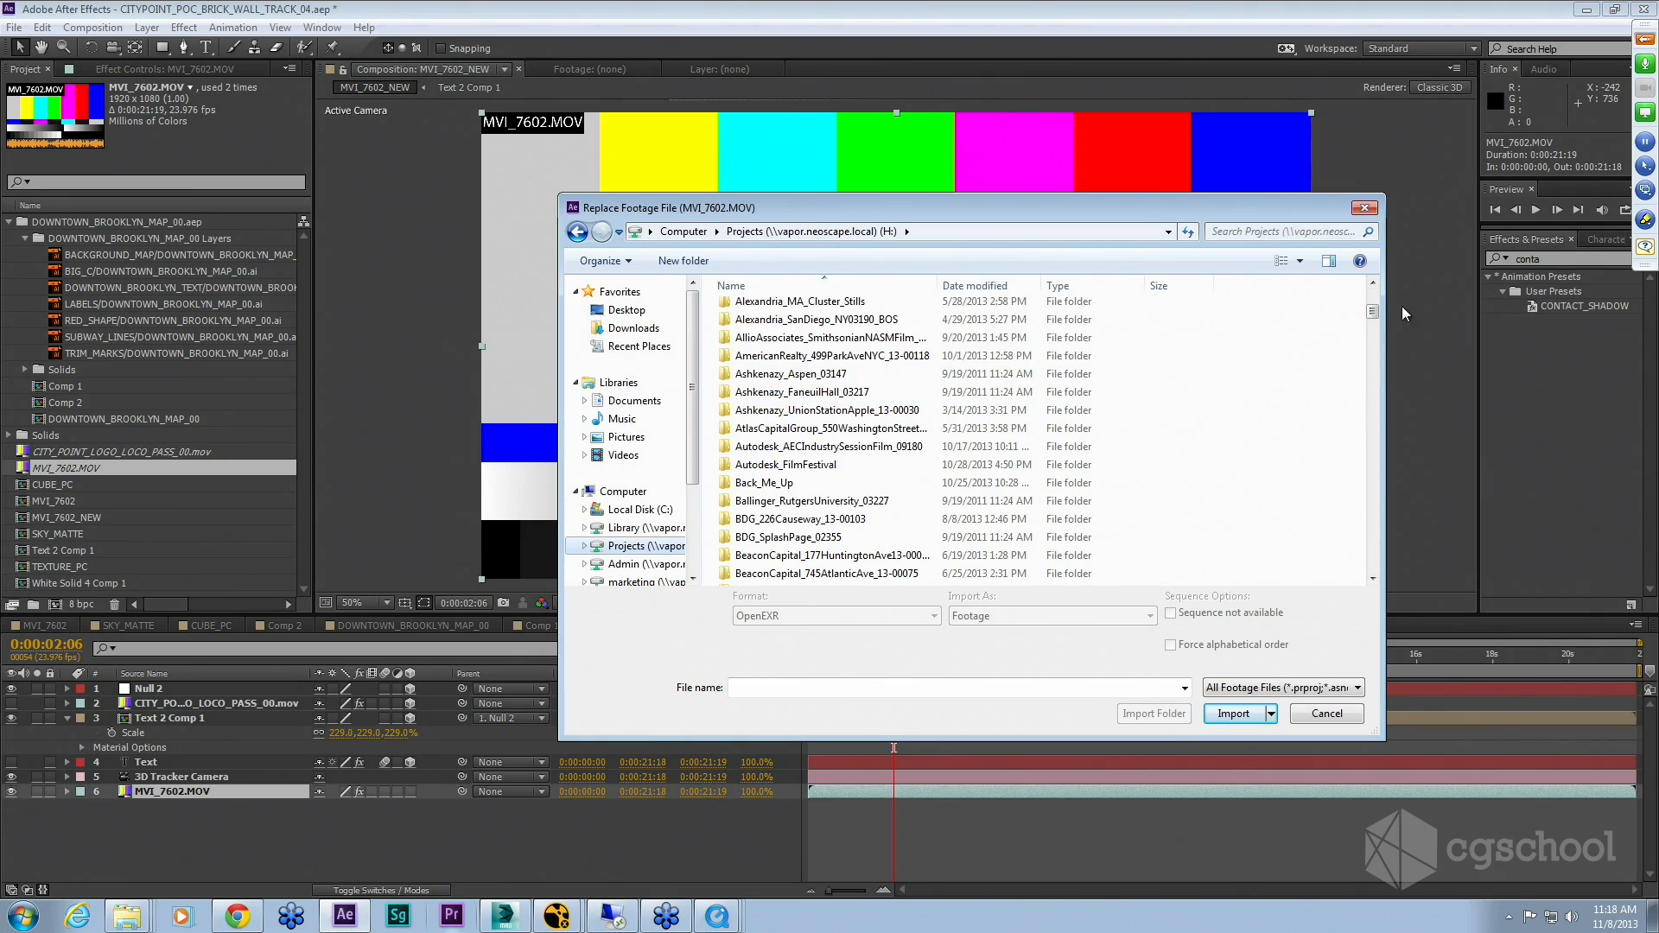
drag(1370, 318, 1374, 306)
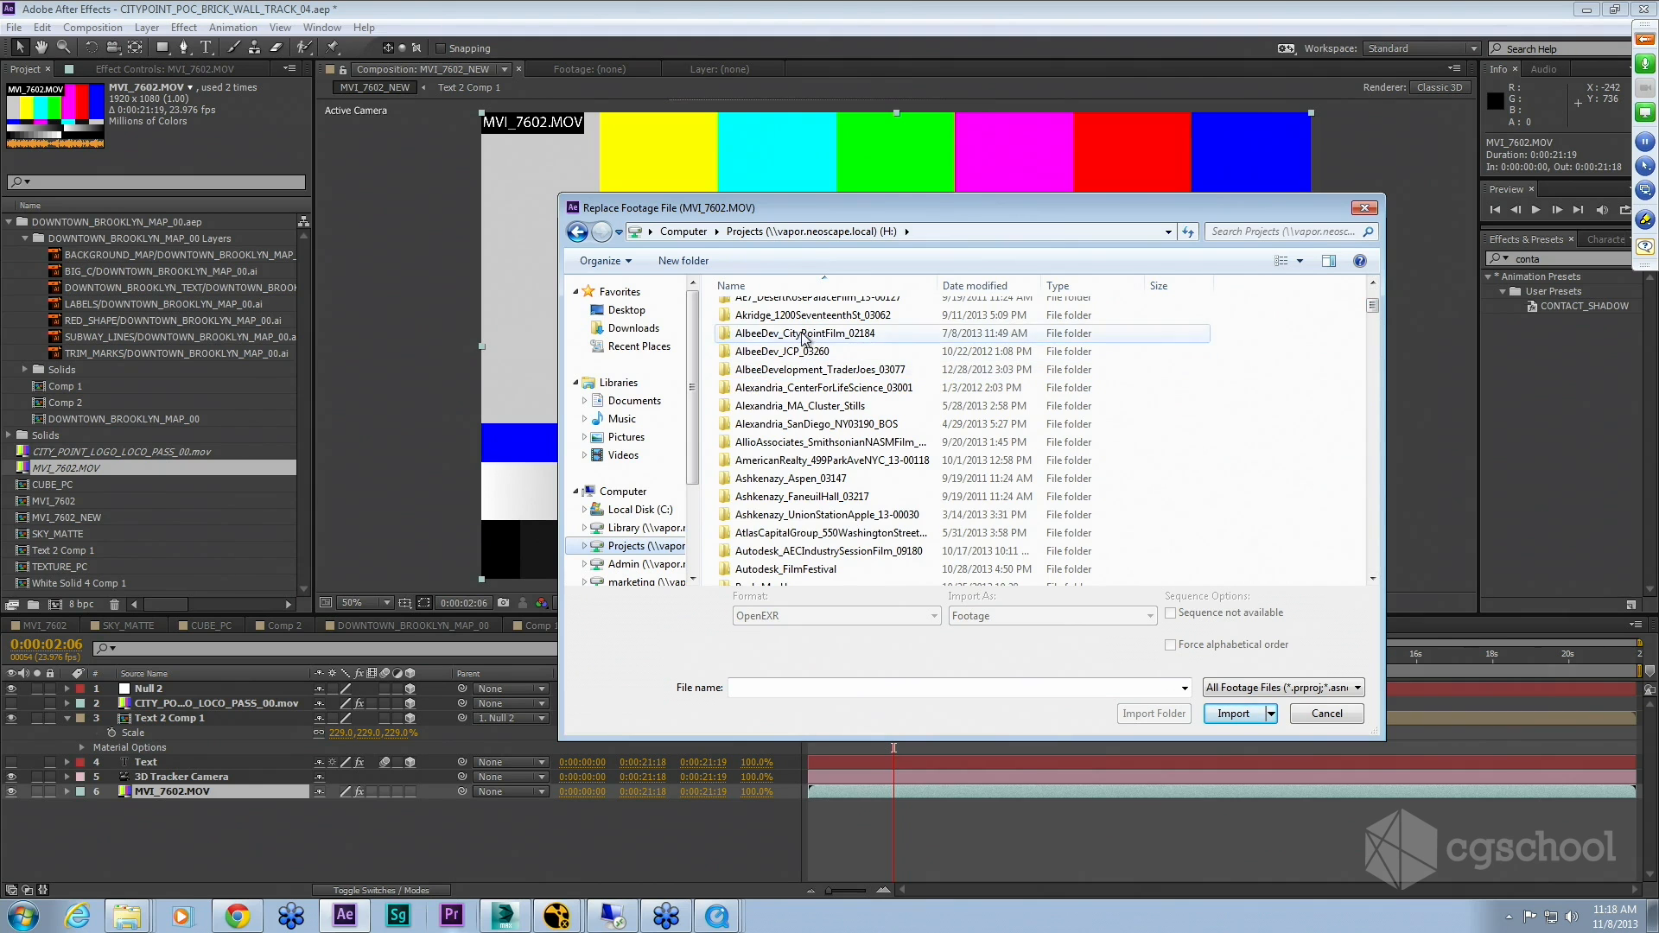
double_click(809, 335)
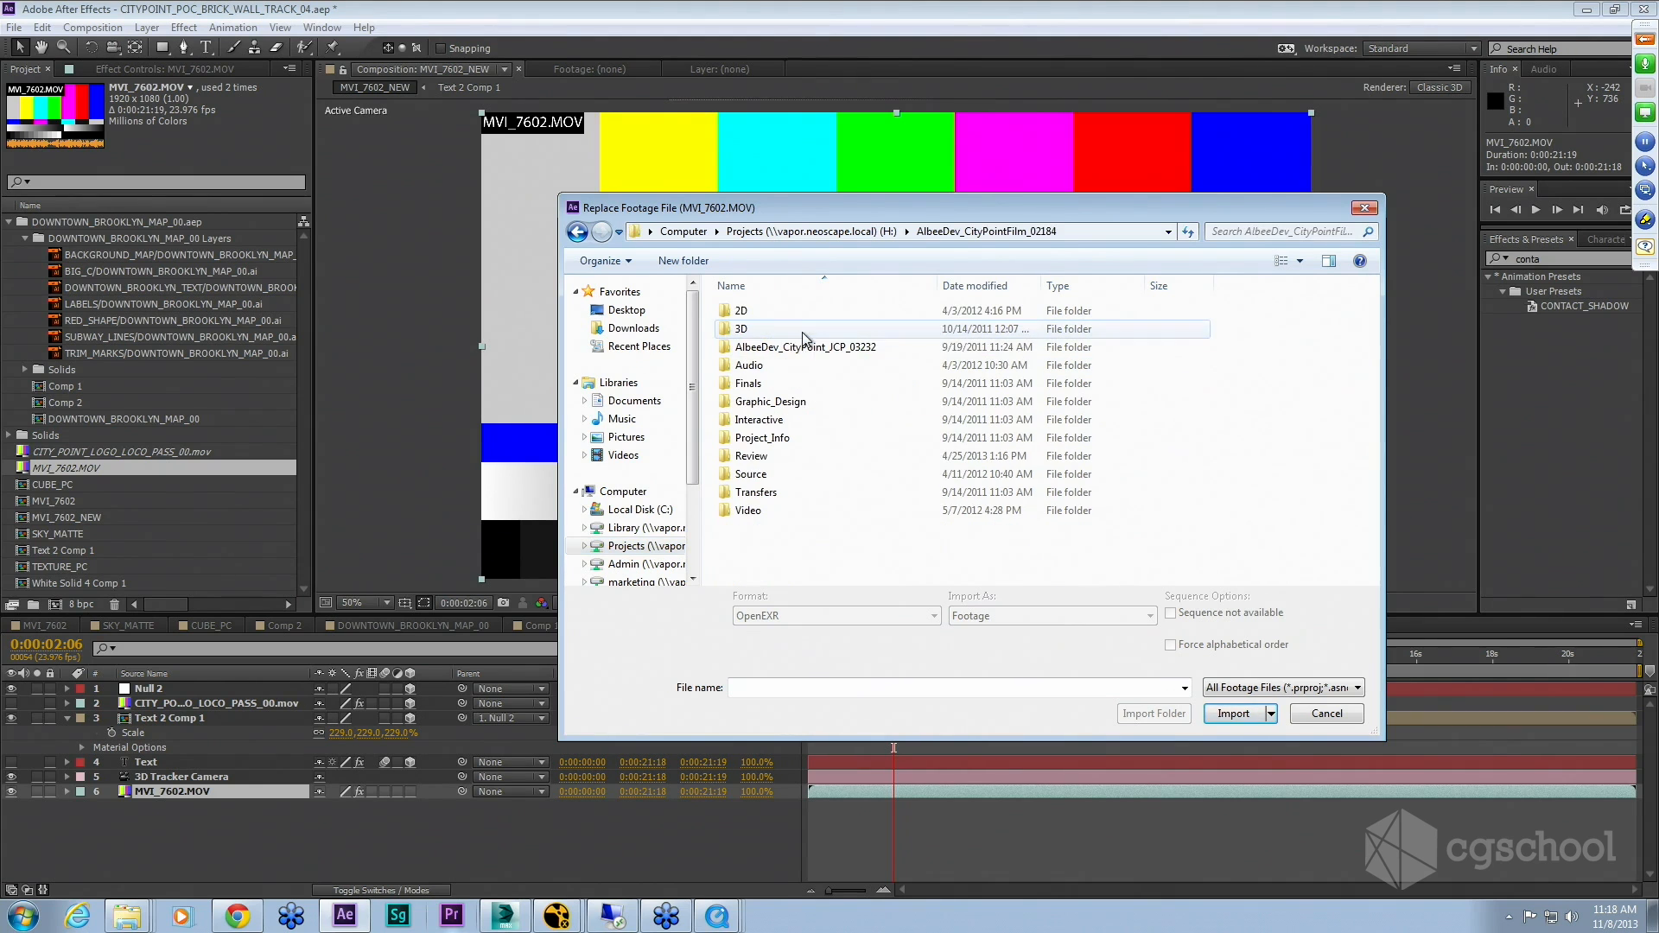
double_click(752, 474)
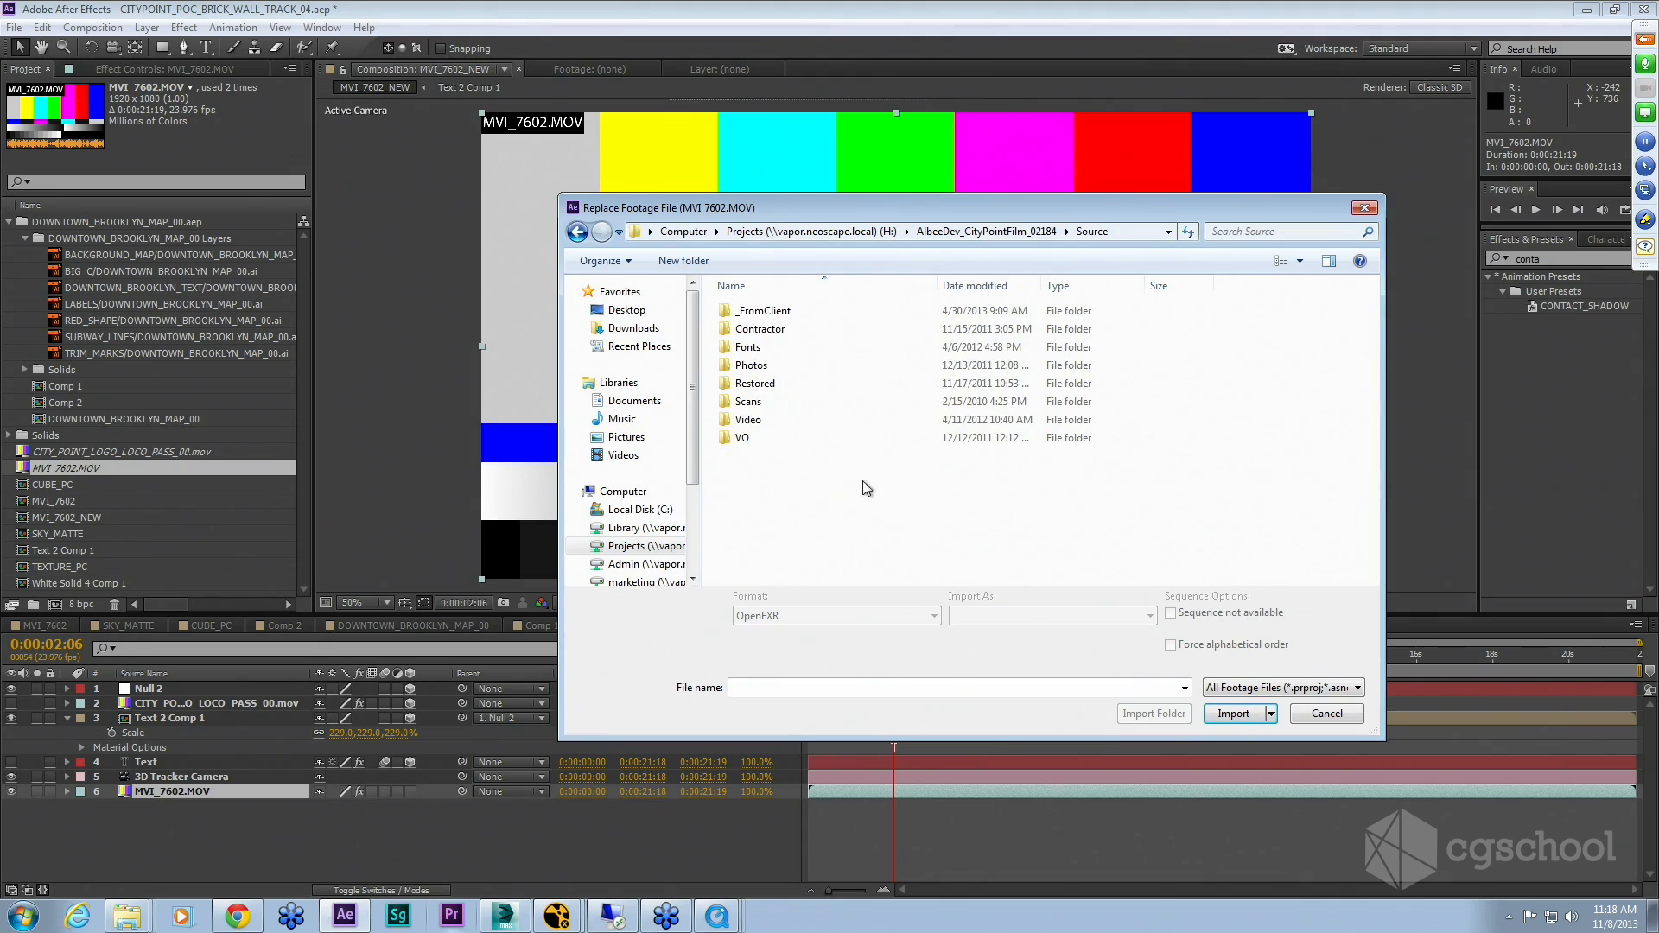
double_click(758, 421)
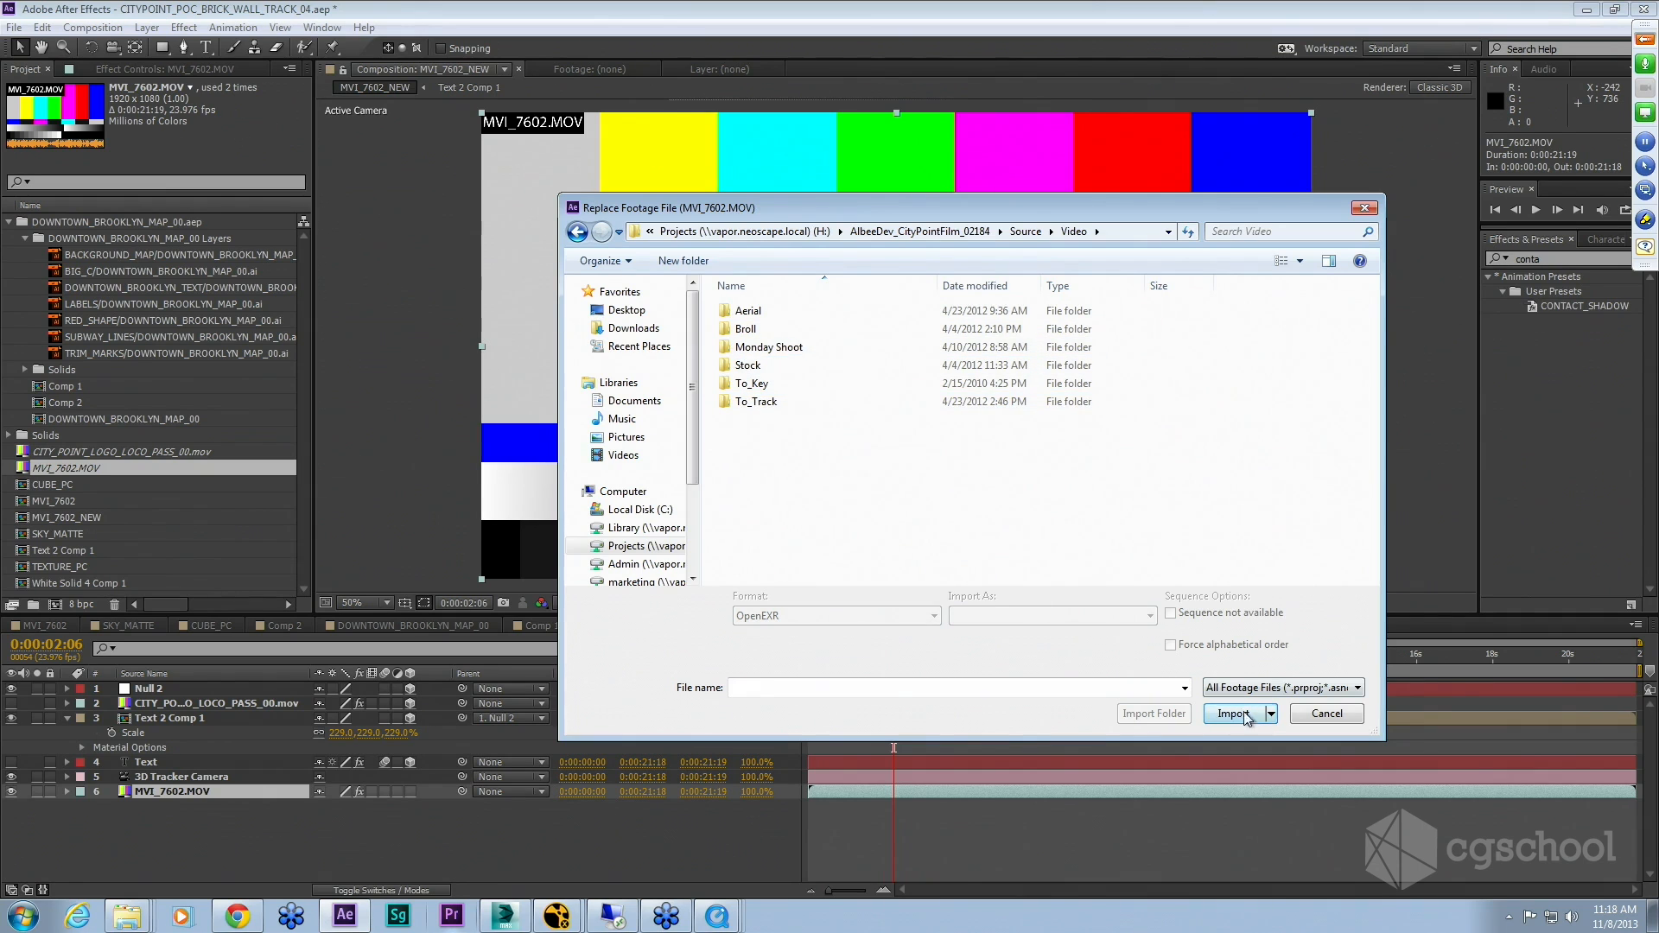
click(1327, 713)
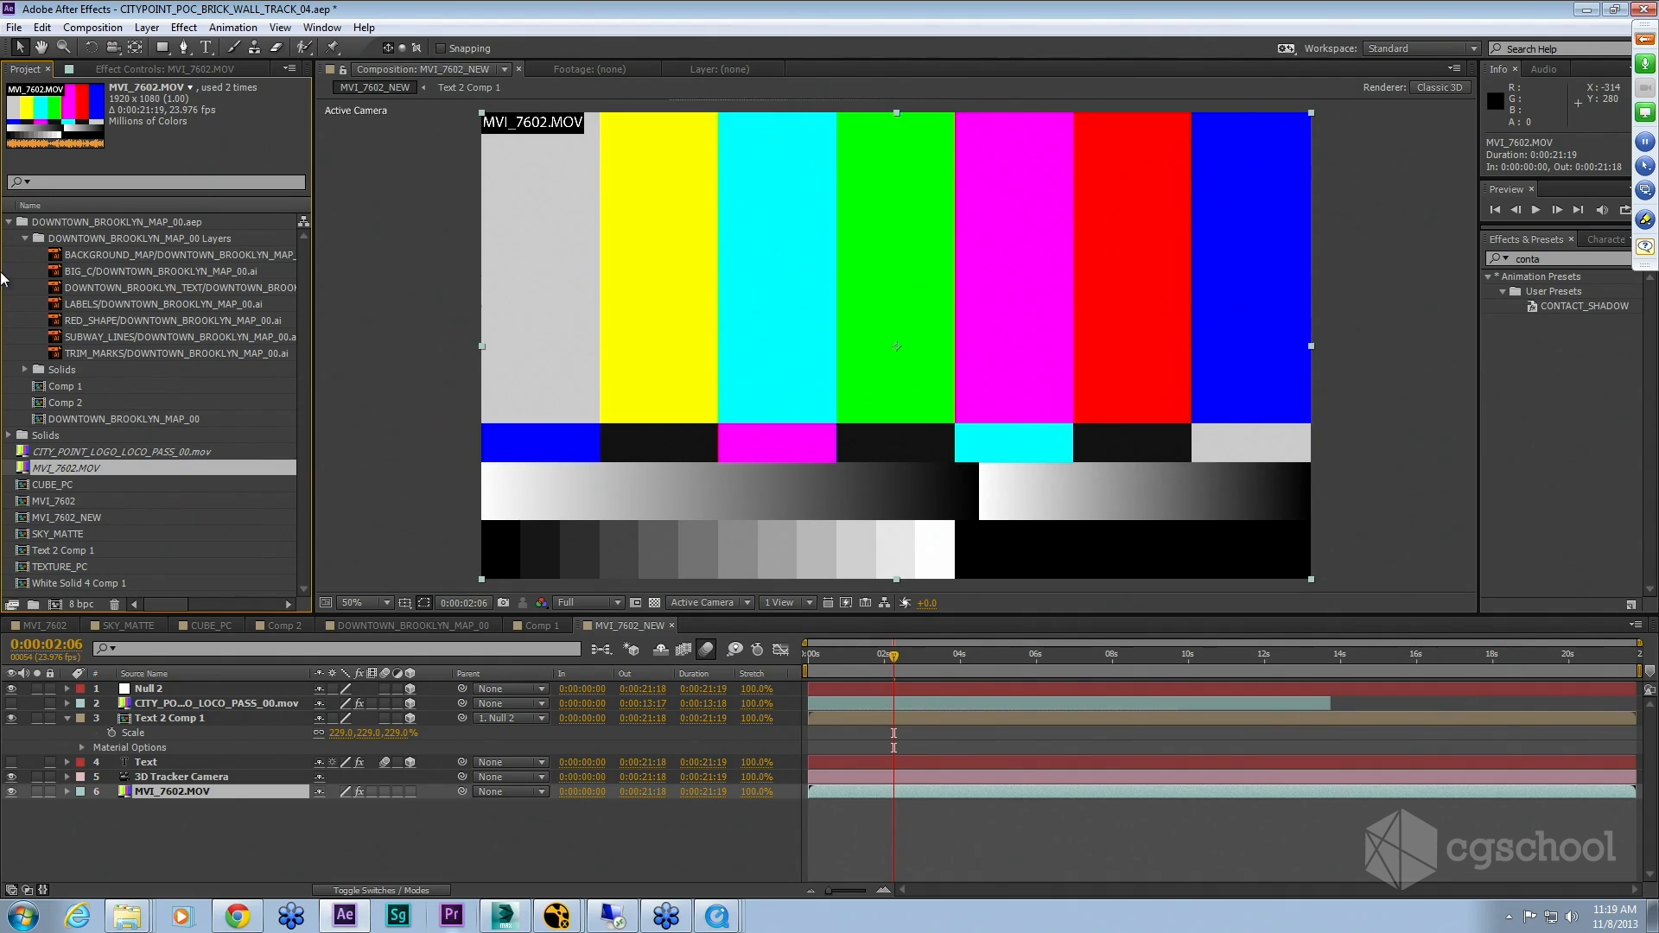
Step: Replace the missing CITY_POINT_LOGO_LOCO_PASS_00.mov footage with the file of that name in Day3_2_Case_Study_5_MoGraphics/MISC/FOR_FRIDAY
right_click(76, 453)
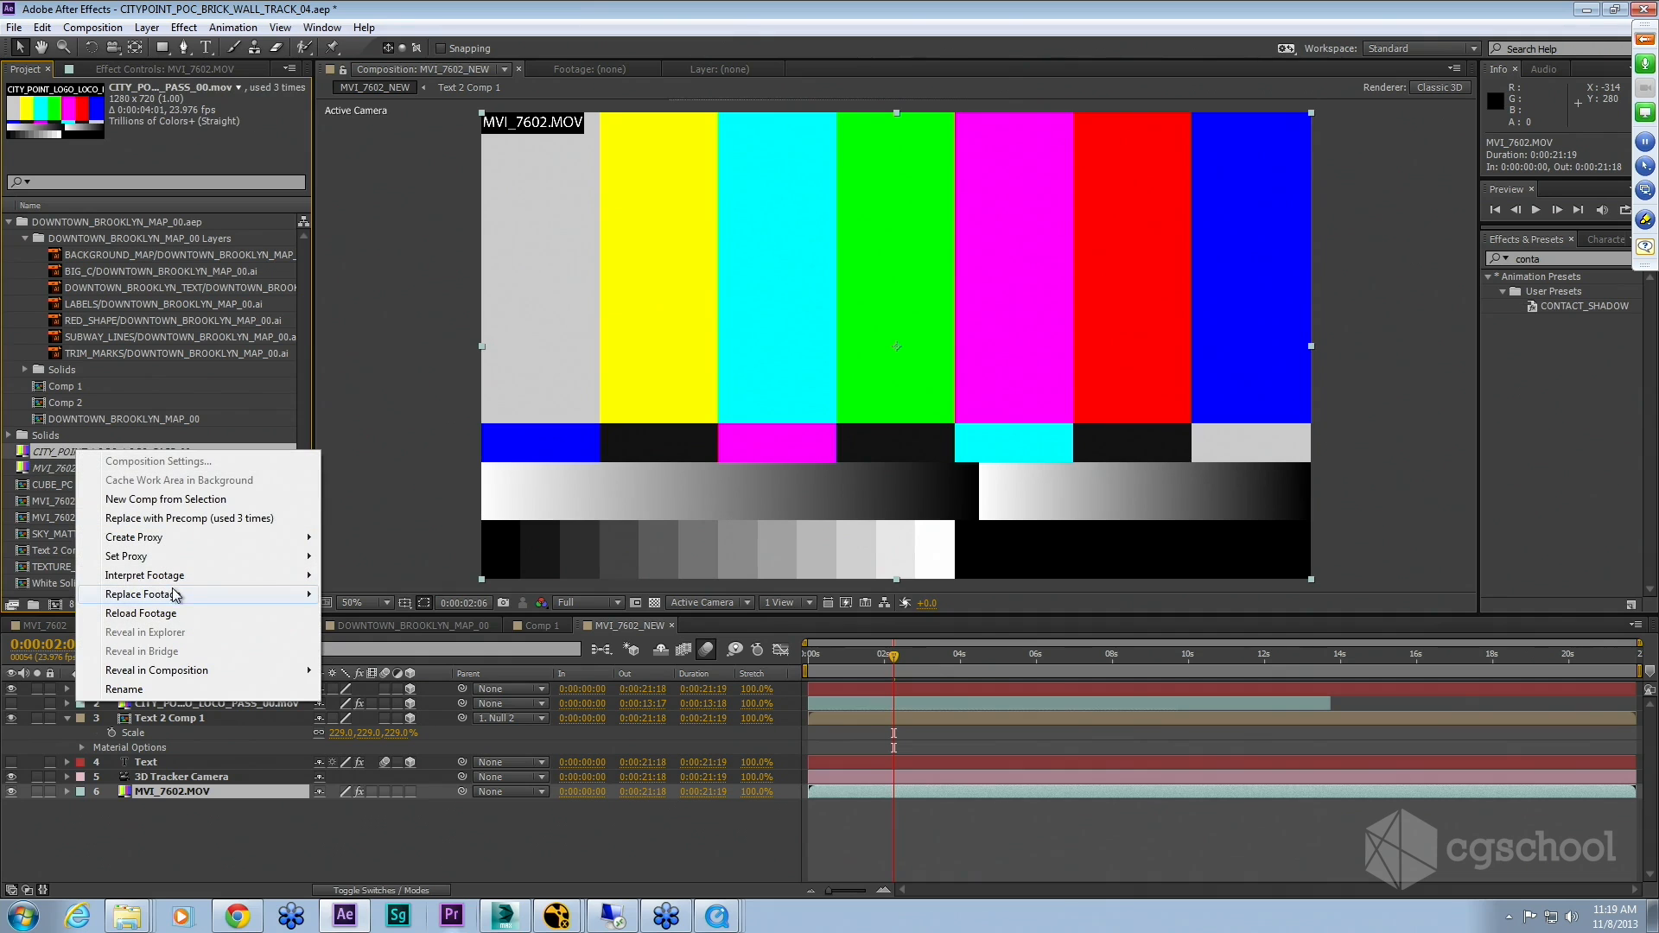
mouse_move(179, 595)
click(384, 596)
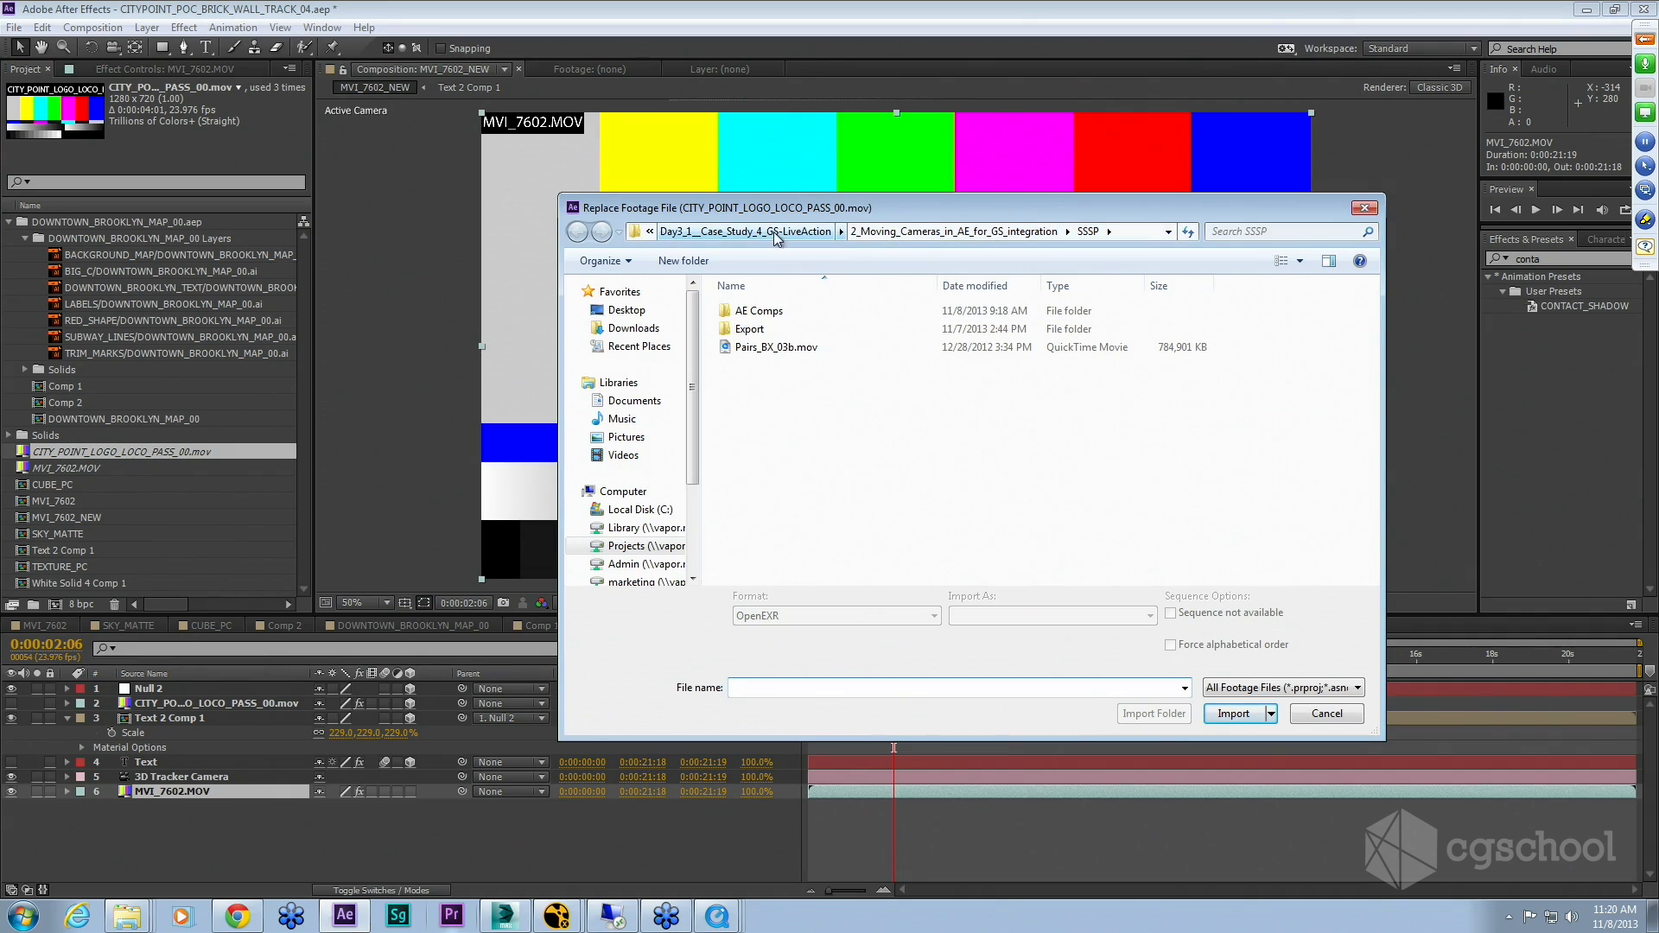
click(803, 234)
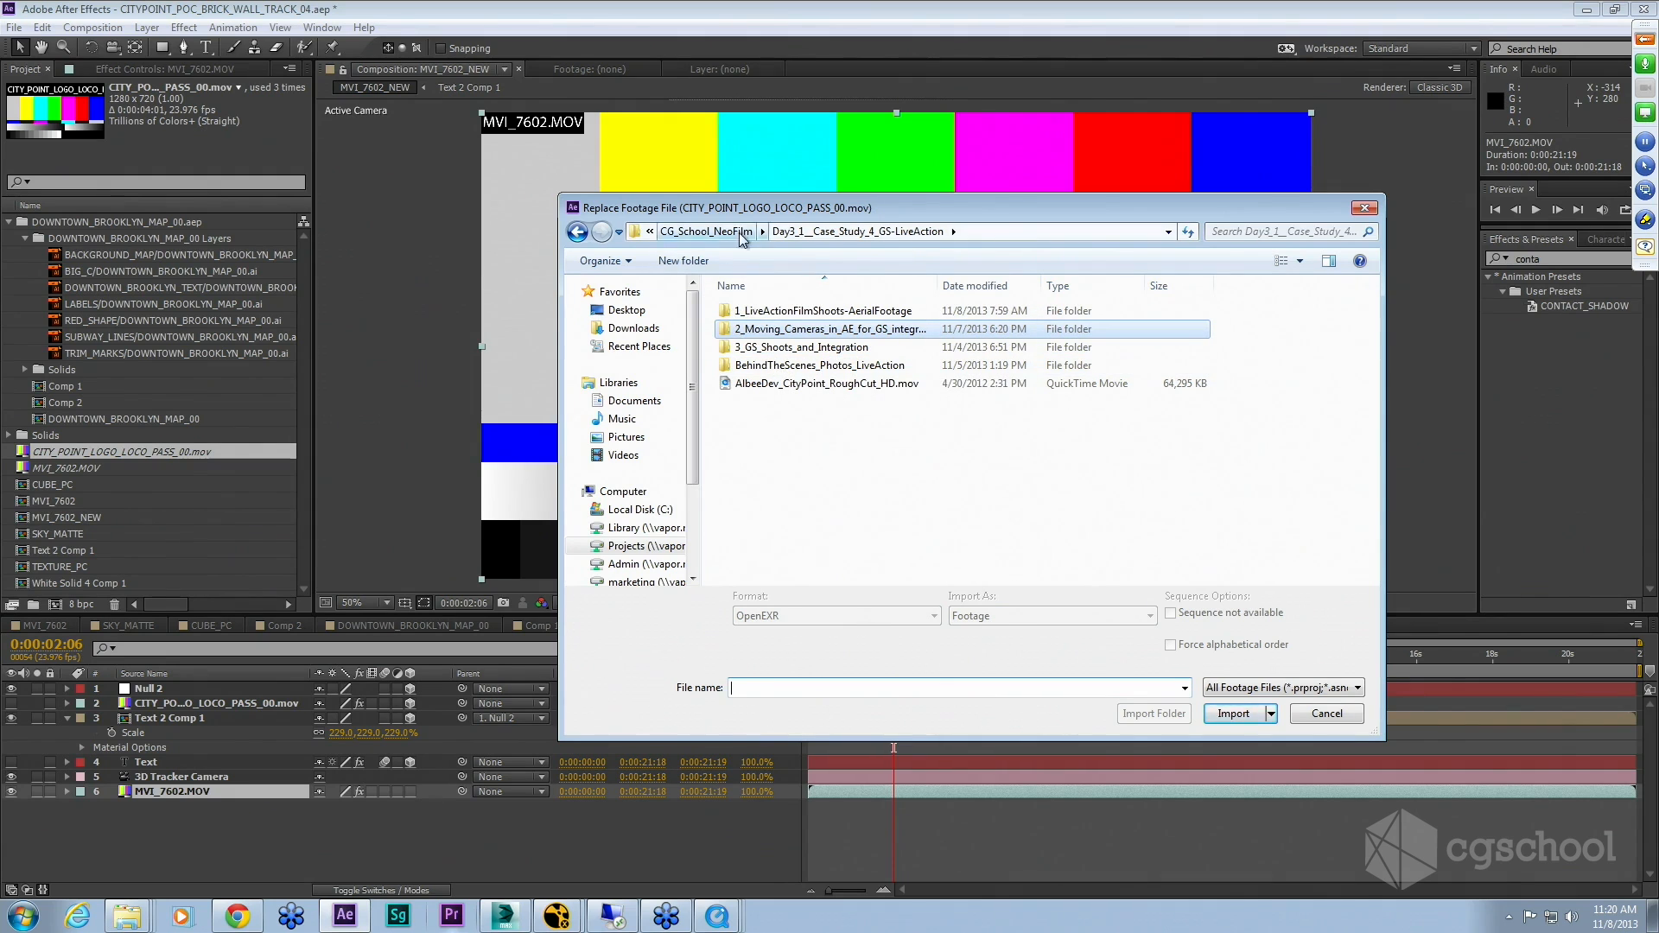
click(706, 232)
double_click(768, 456)
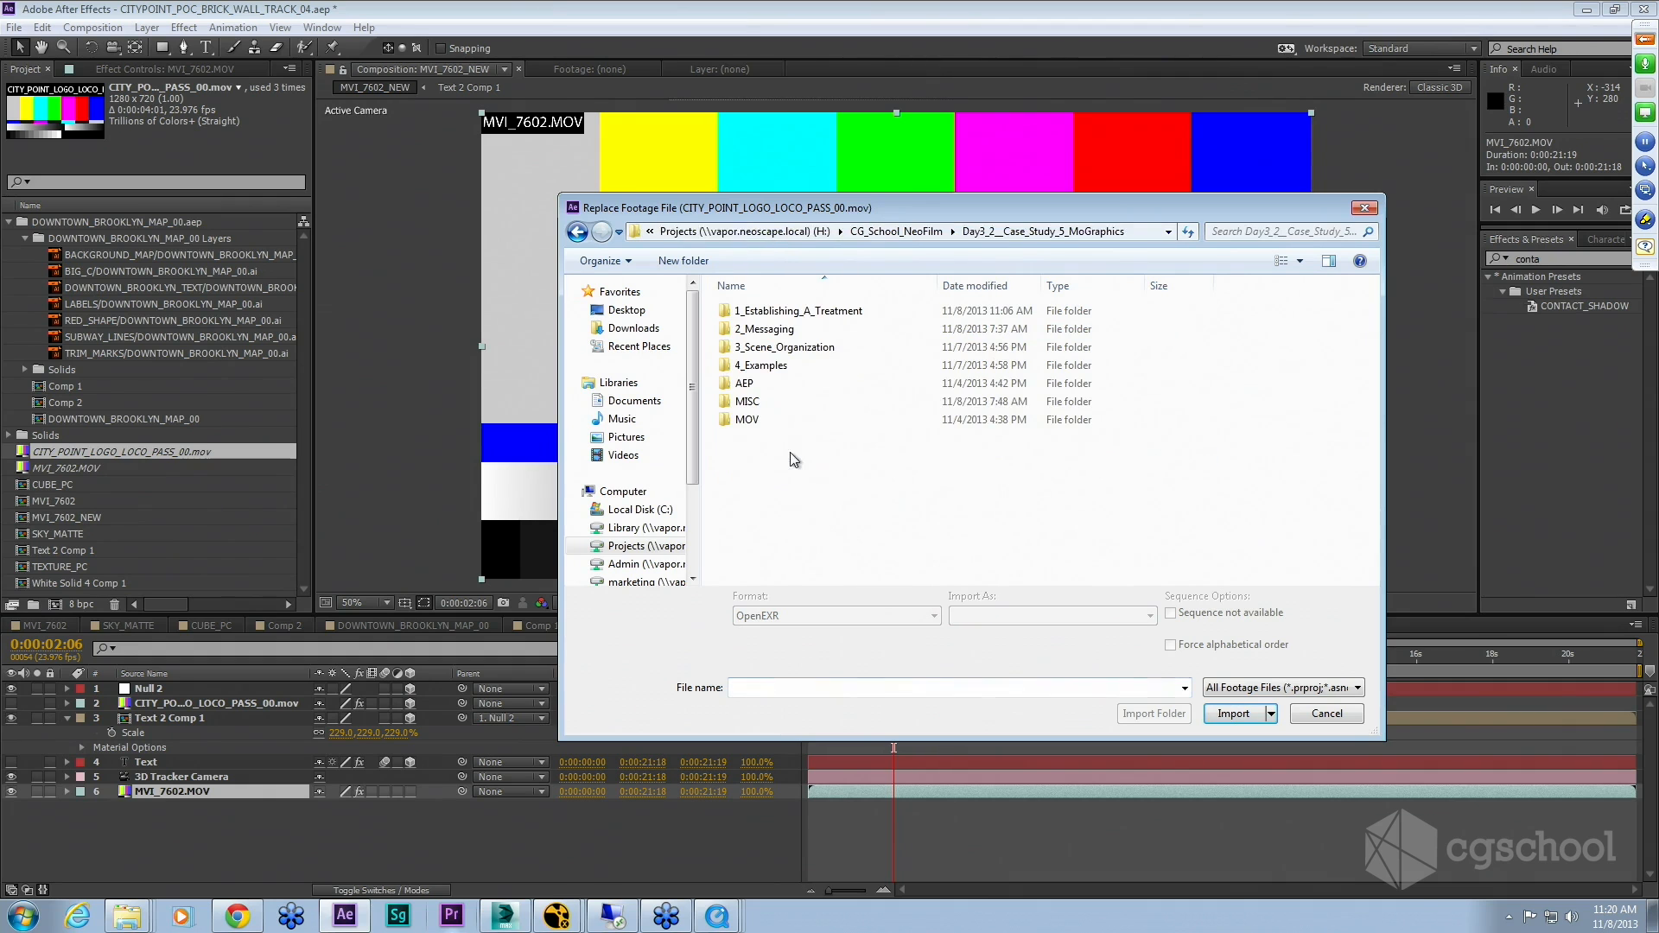
double_click(748, 401)
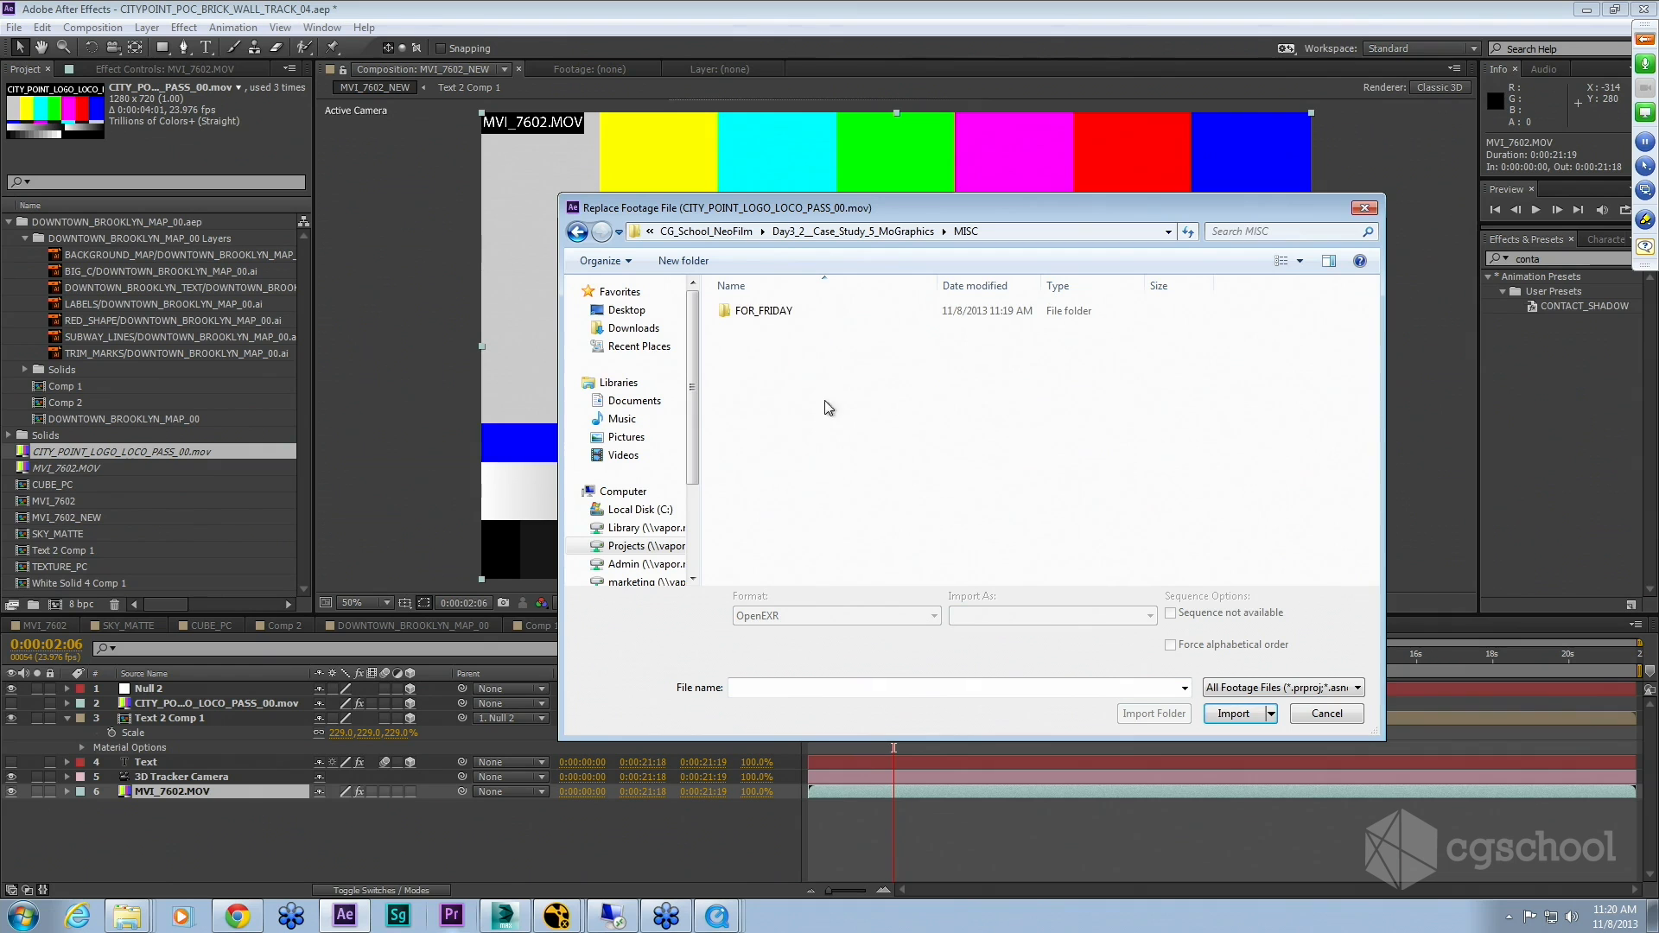
double_click(763, 311)
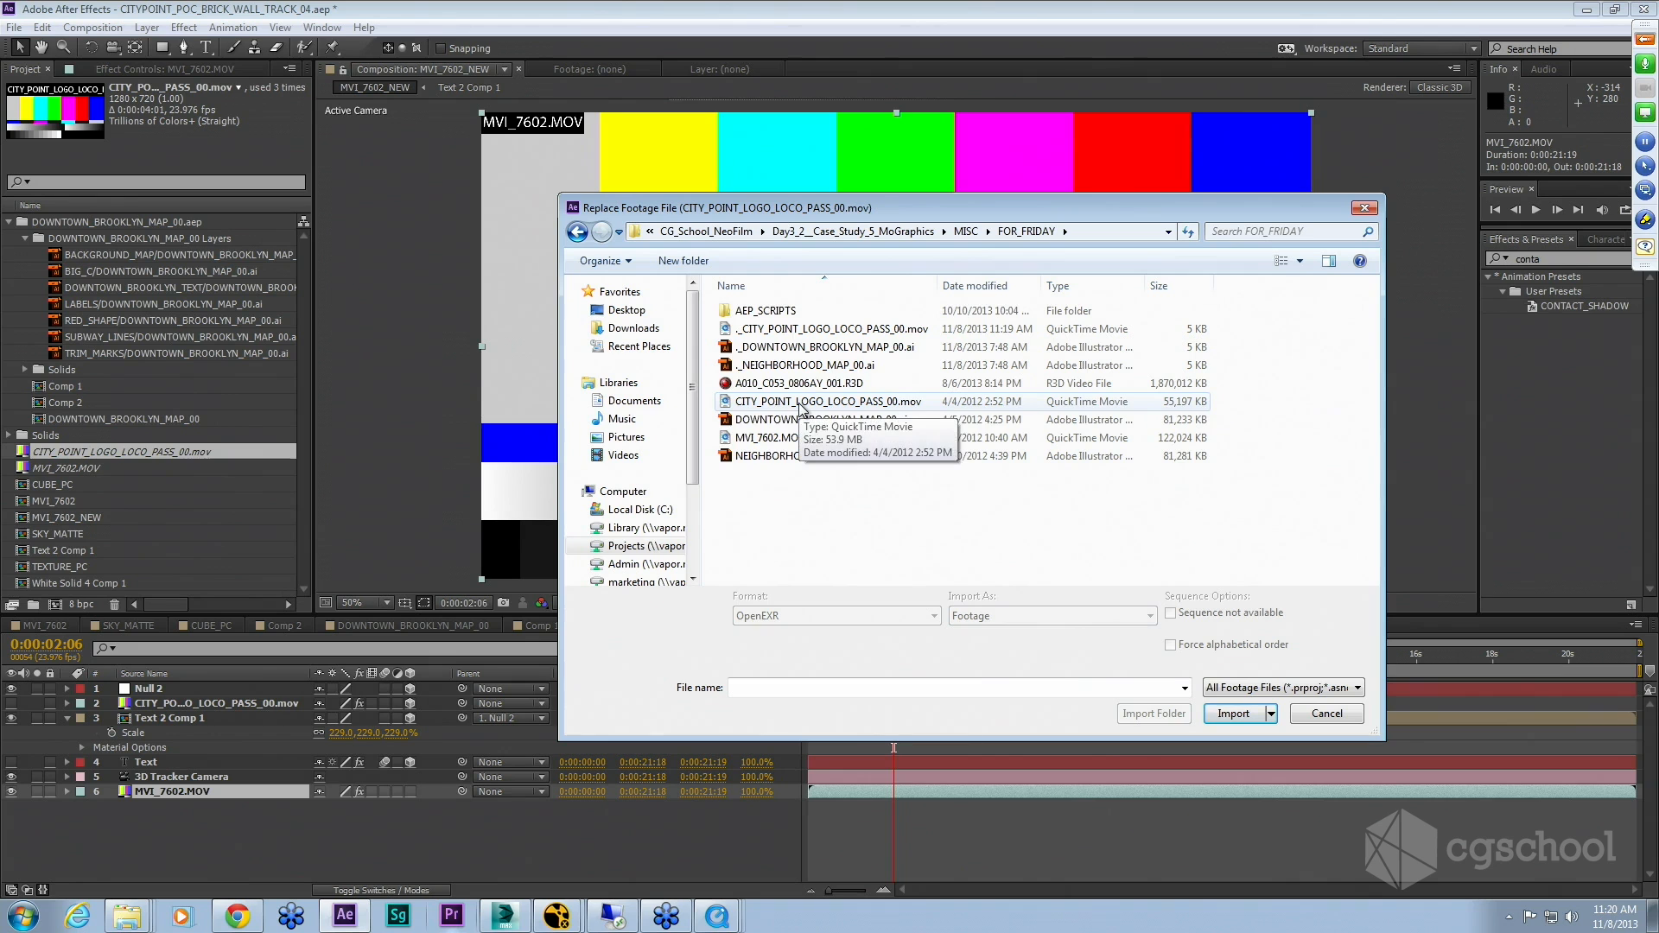
click(949, 406)
click(1245, 712)
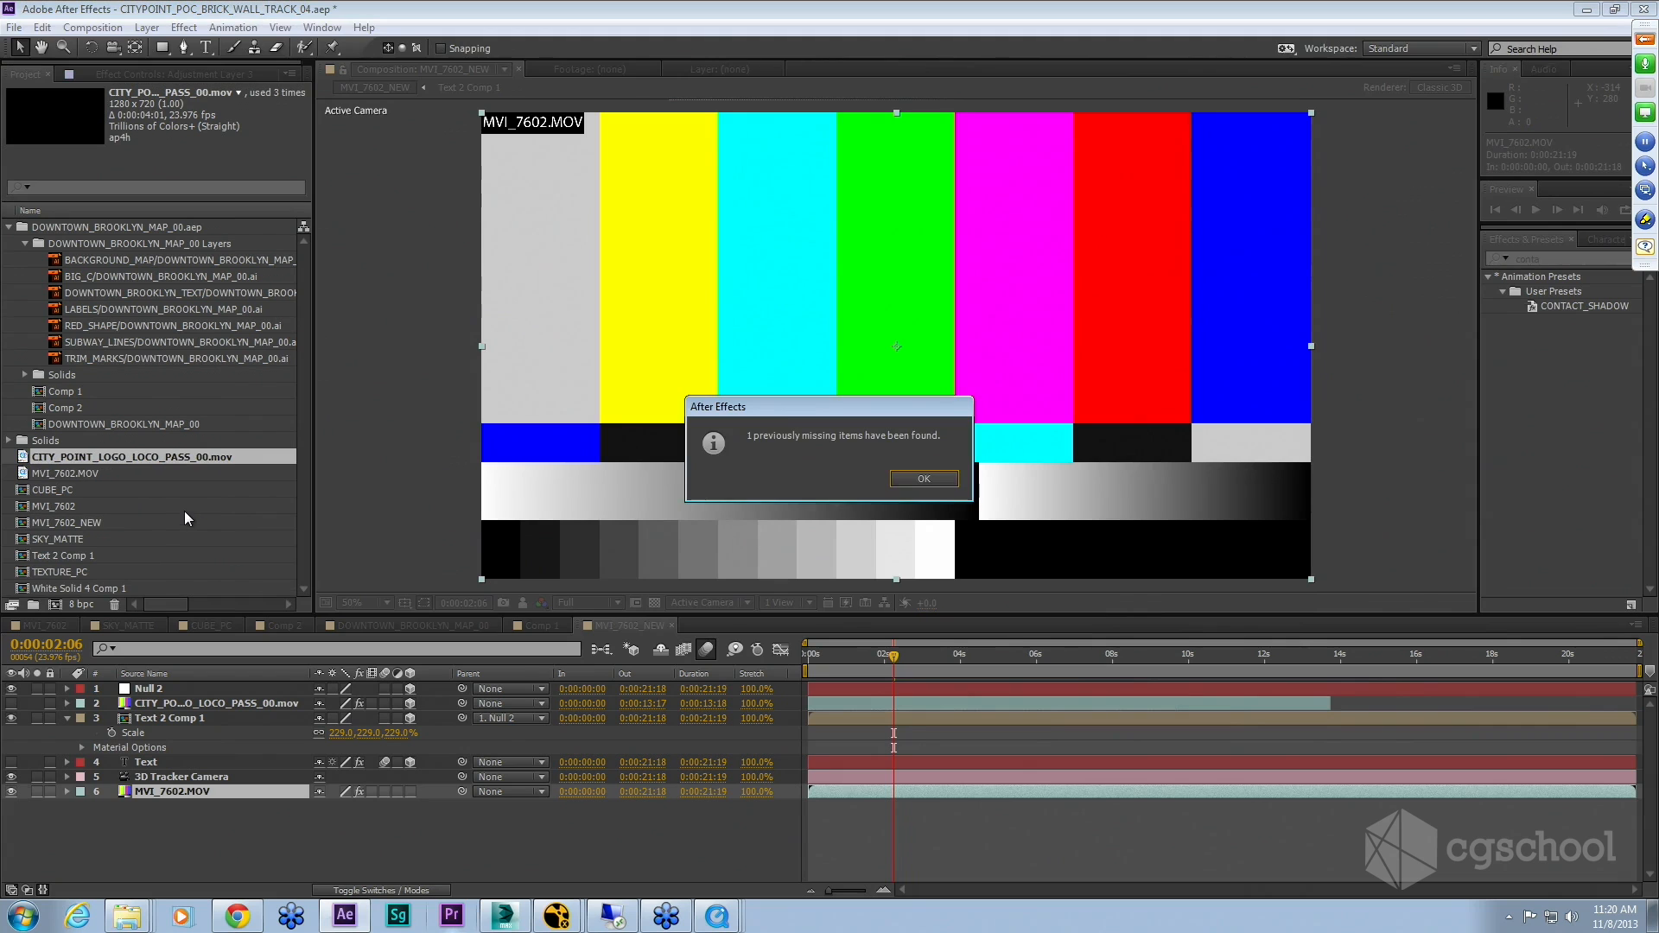
click(923, 479)
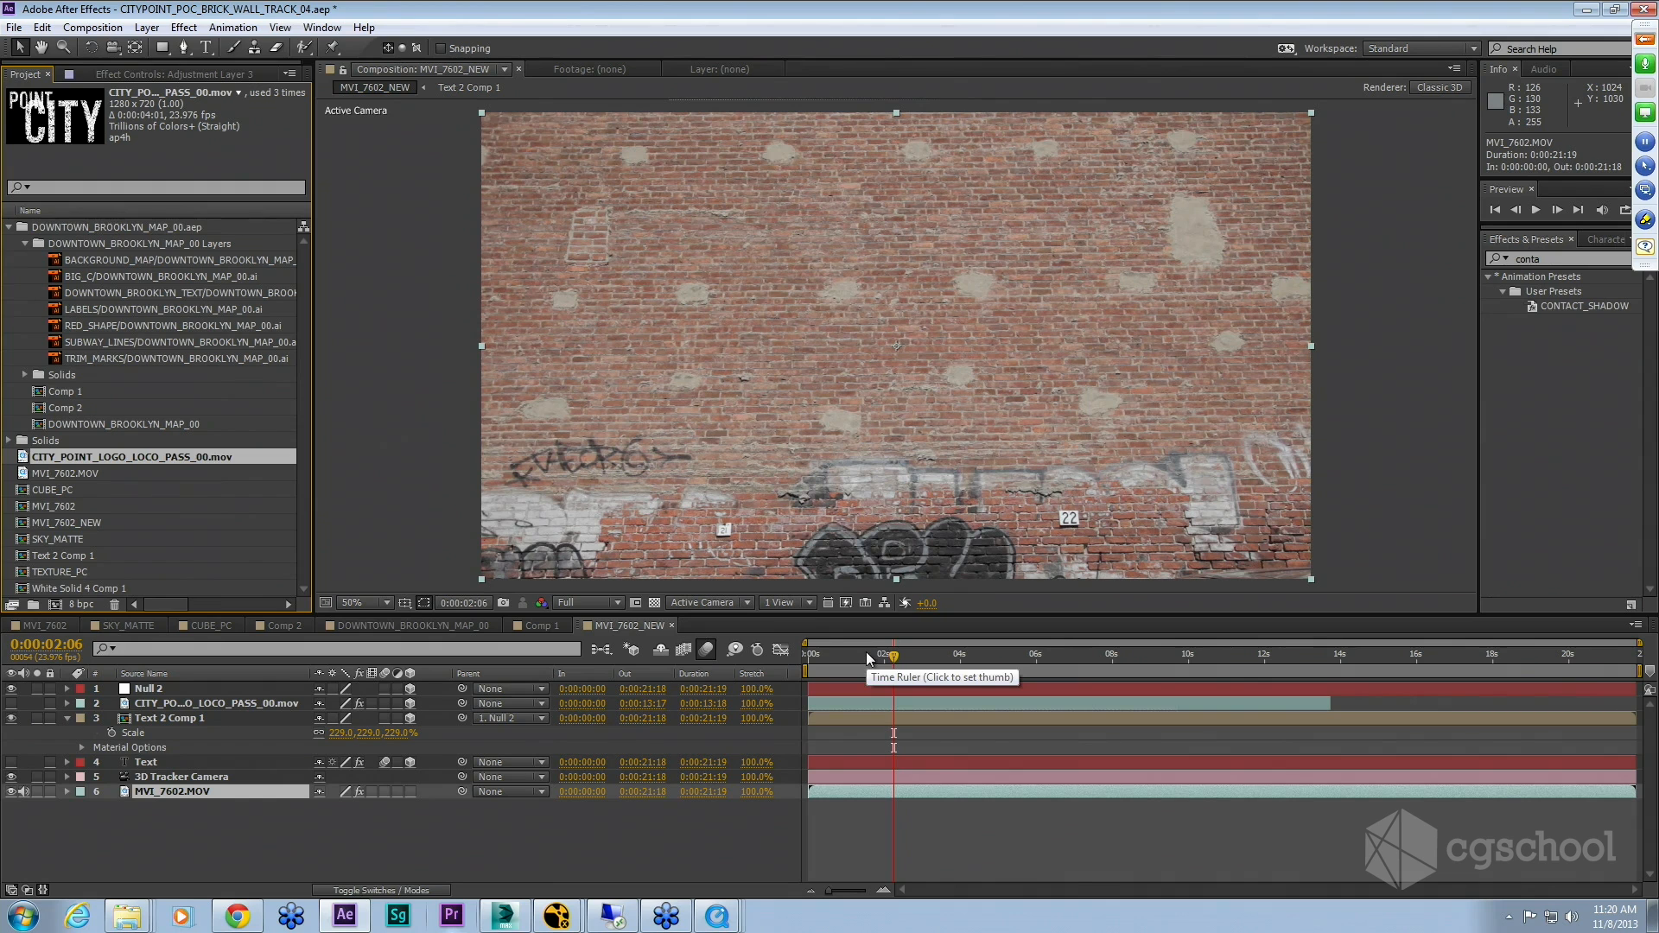
Step: Scrub the MVI_7602_NEW timeline to 0:00:01:02, then open the MVI_7602 composition to check the relinked footage
drag(902, 655, 849, 670)
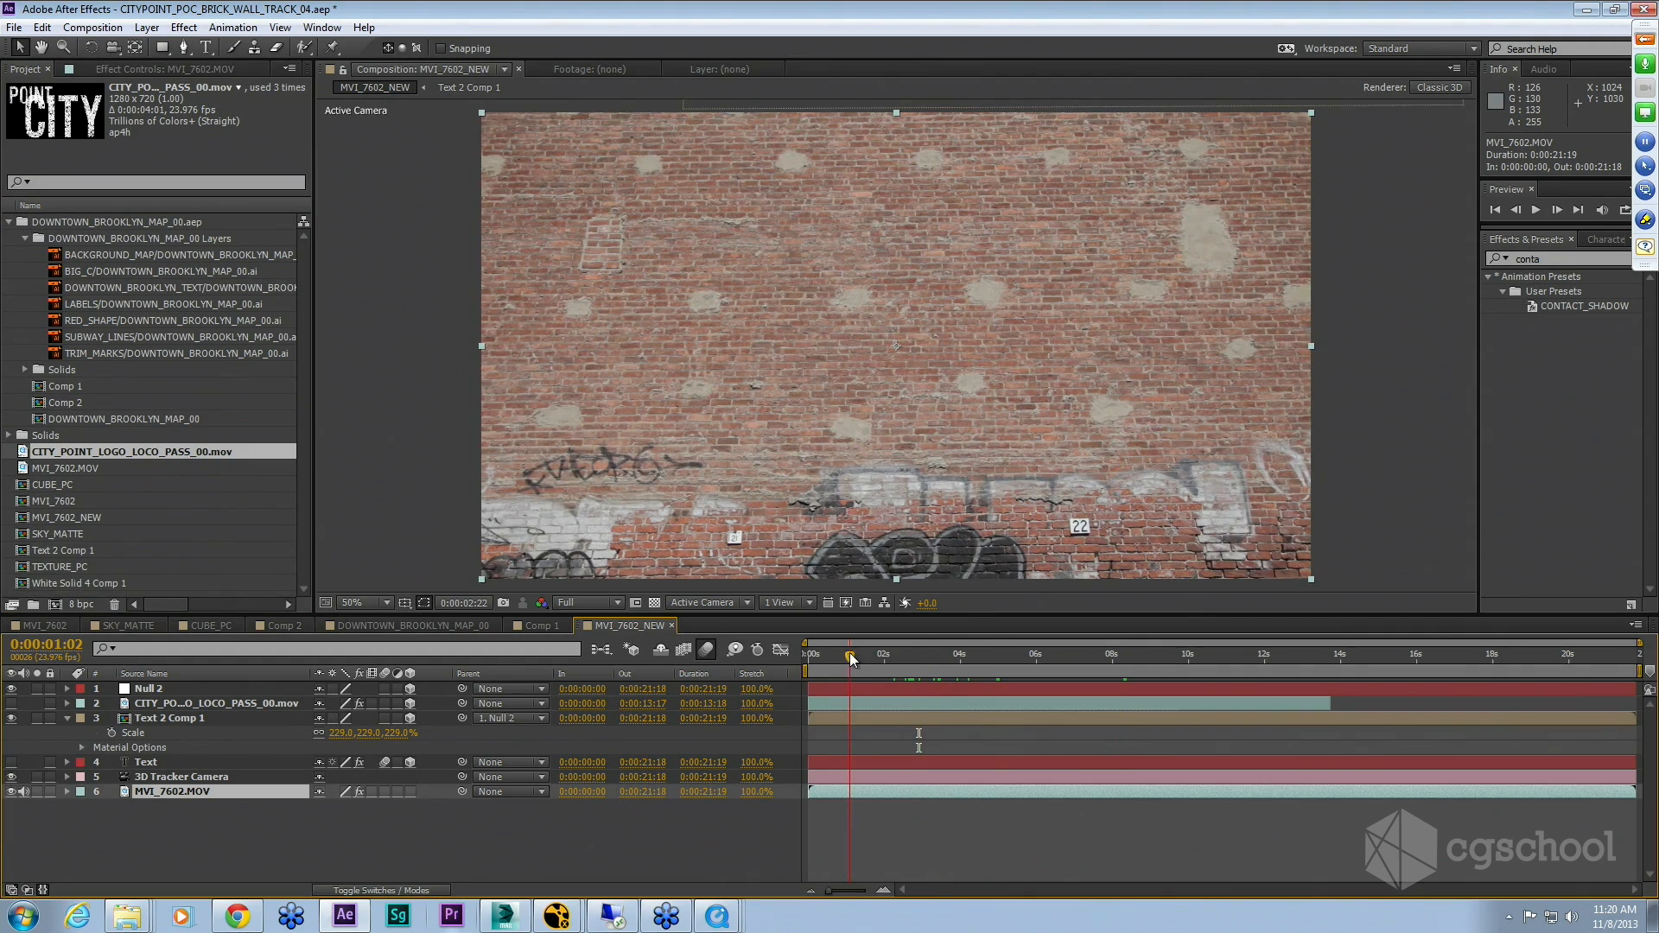
click(744, 832)
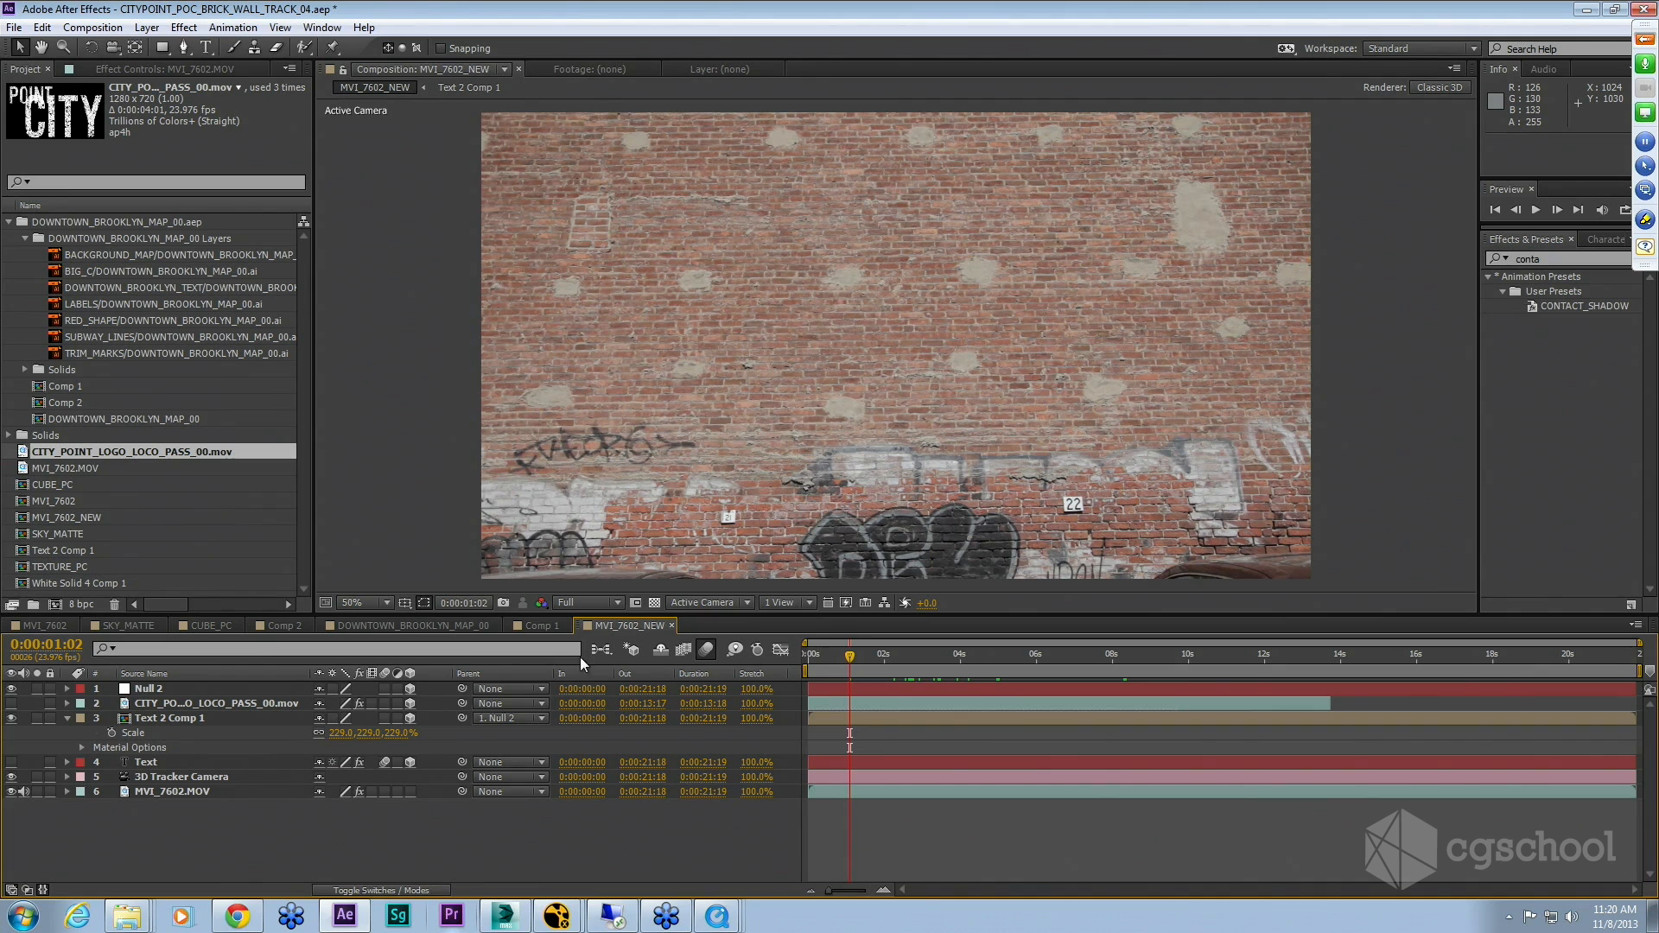
click(54, 627)
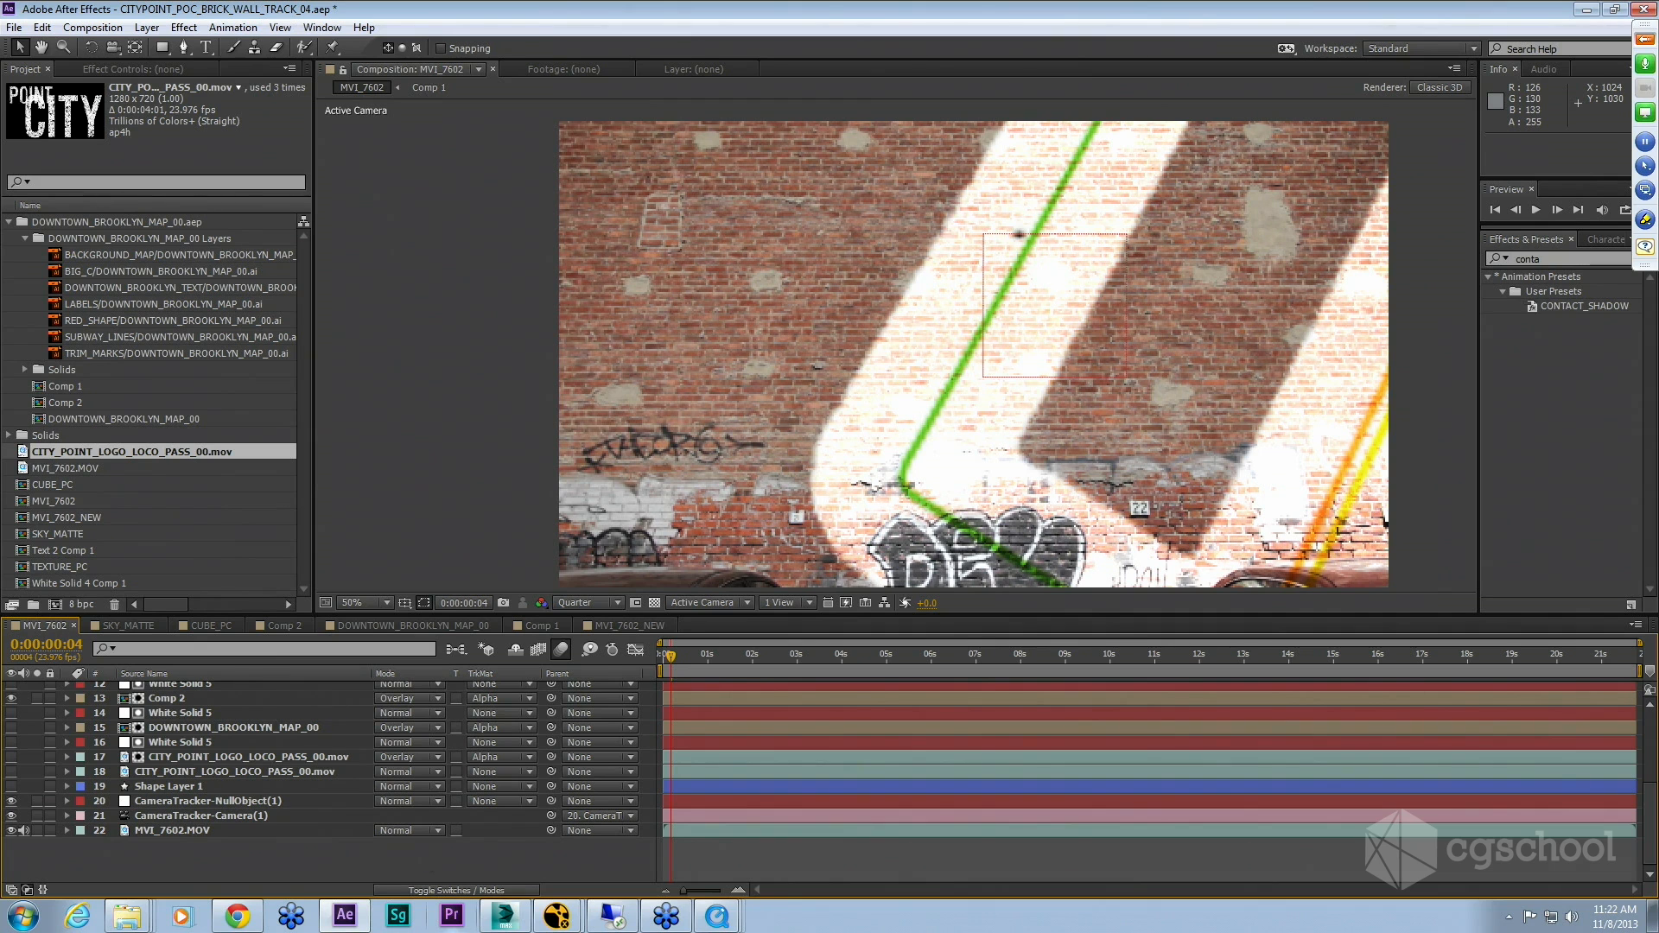
Step: Set the viewer resolution to Full and scrub through the MVI_7602 composition to inspect the composite
click(1253, 655)
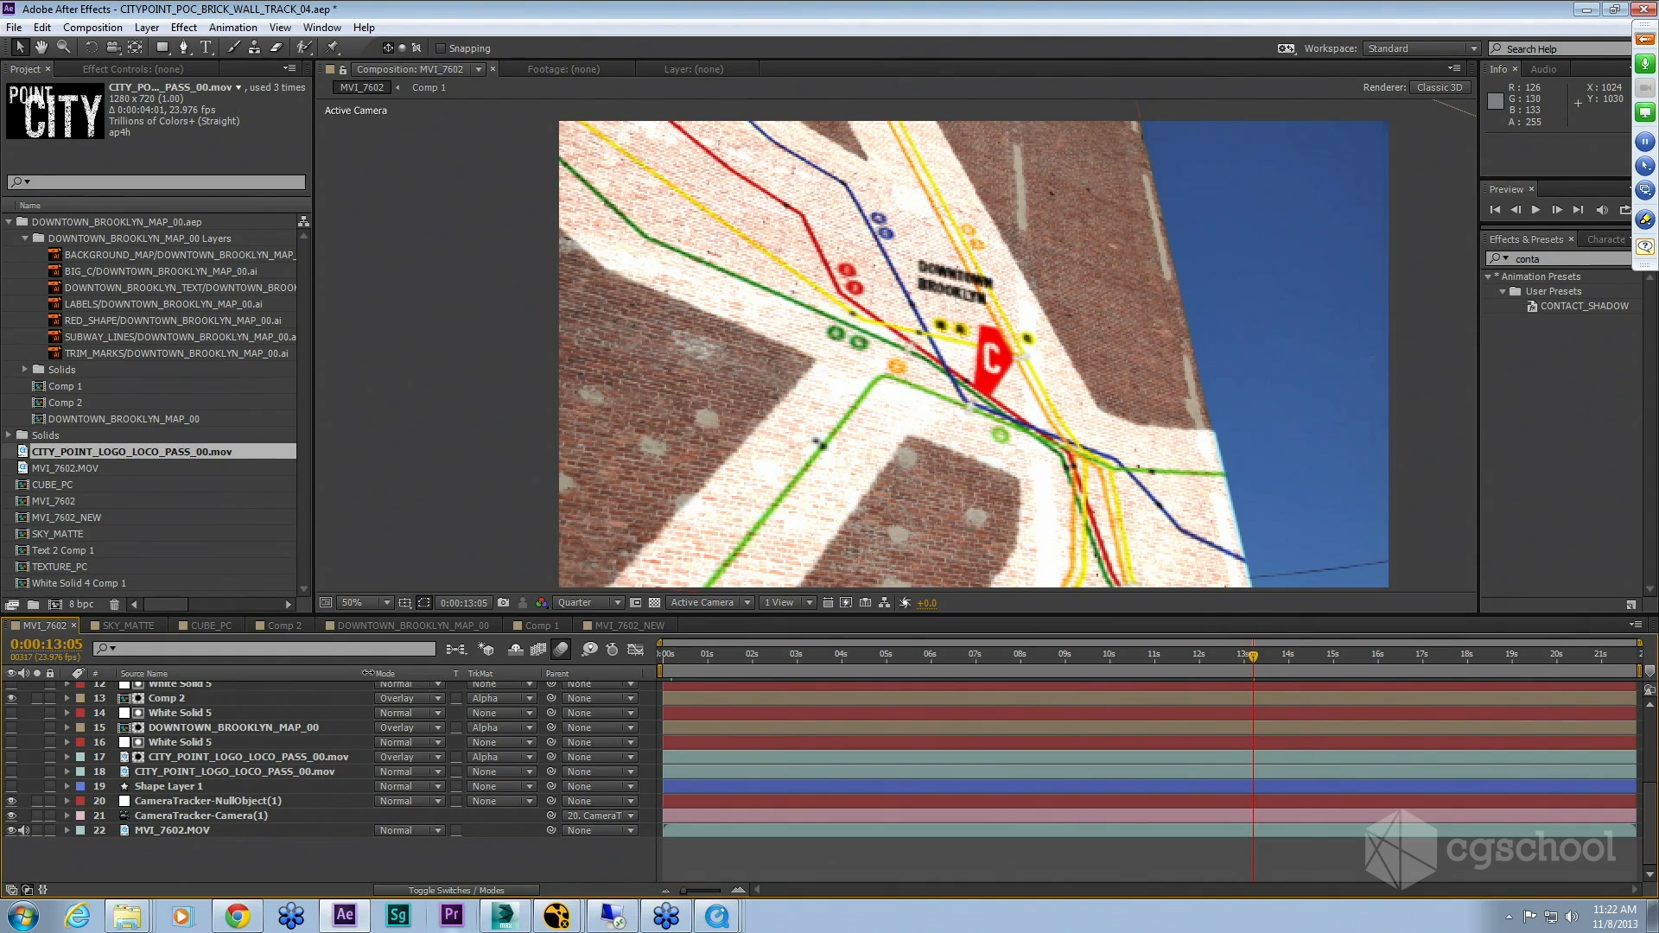
click(588, 602)
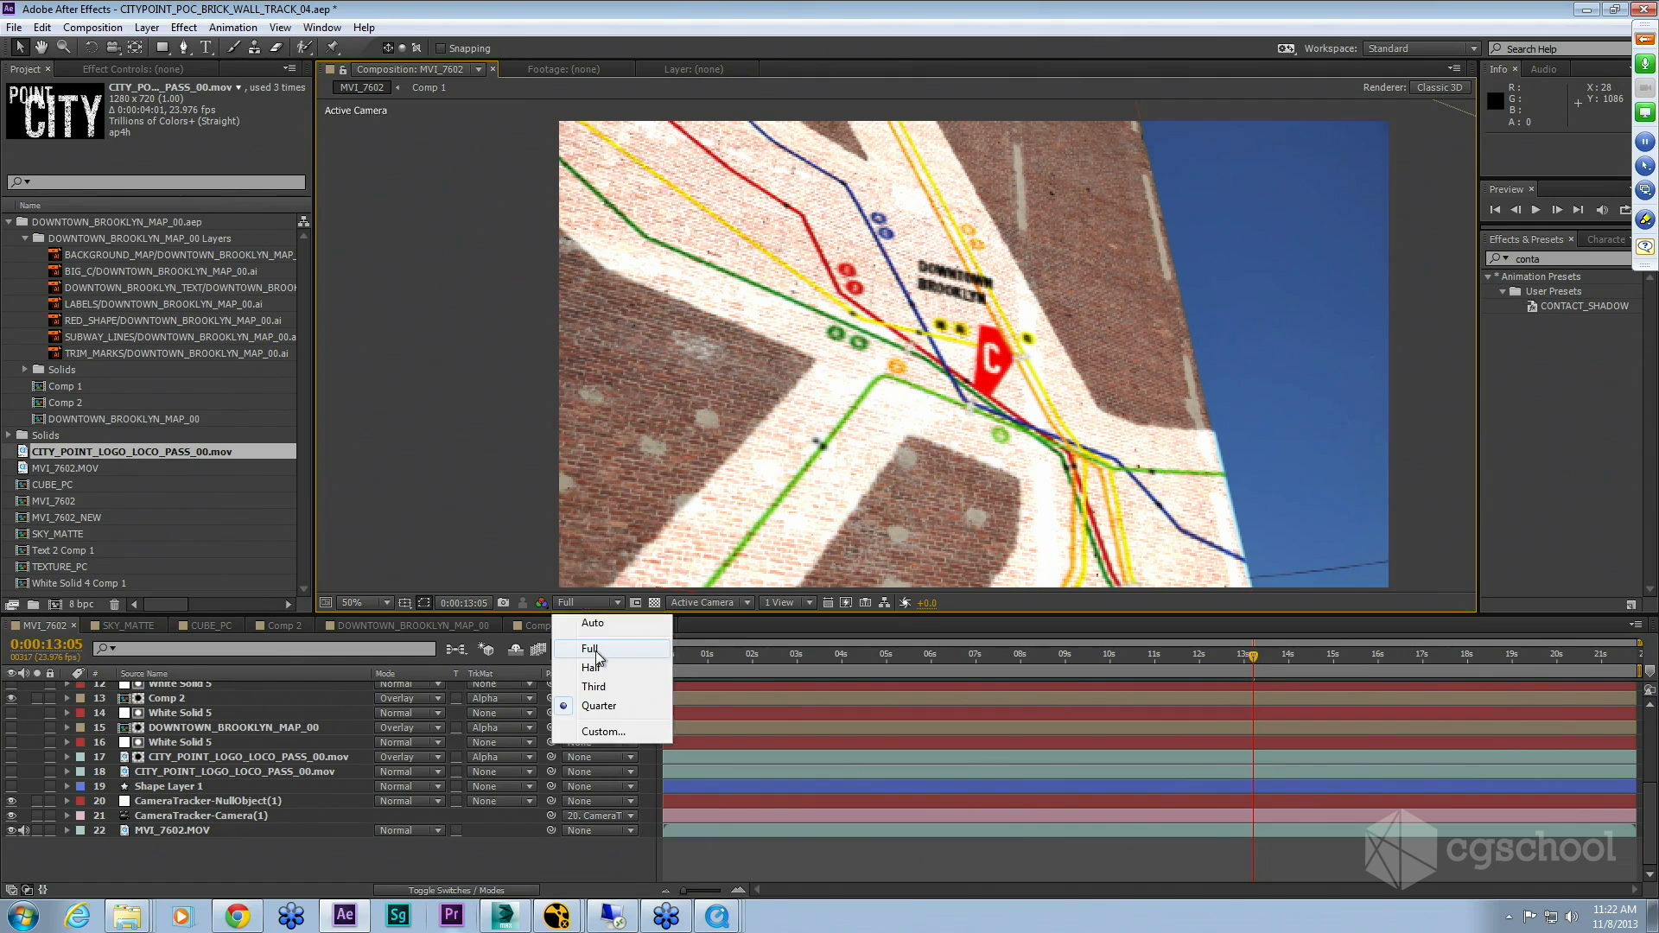
click(590, 649)
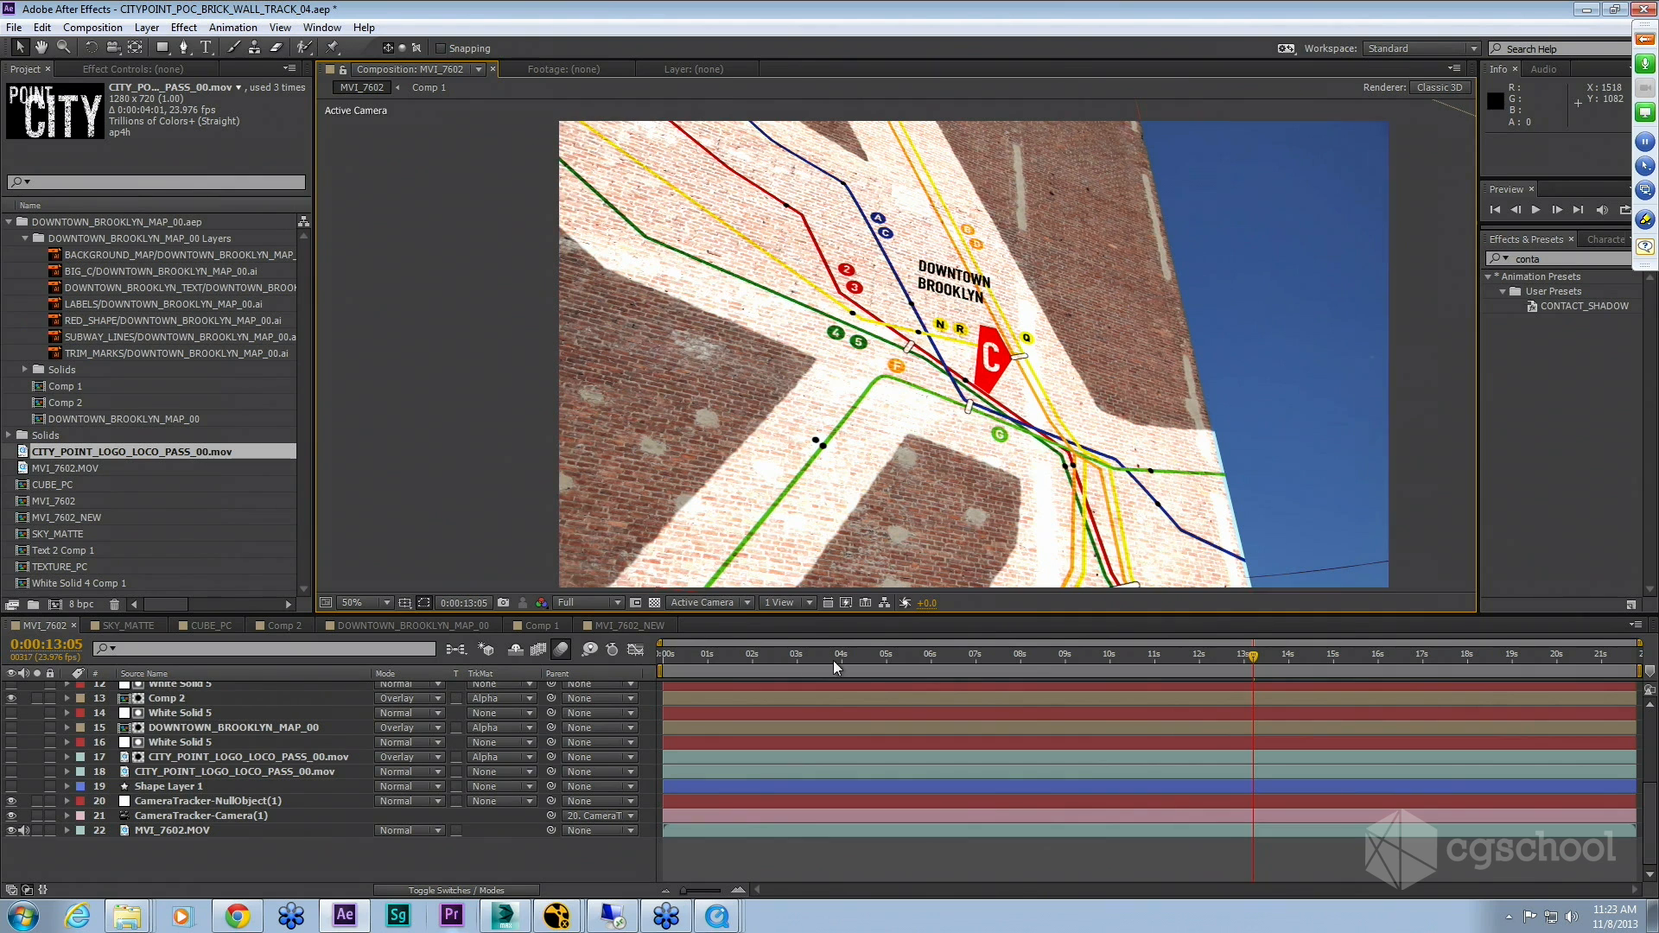
click(880, 663)
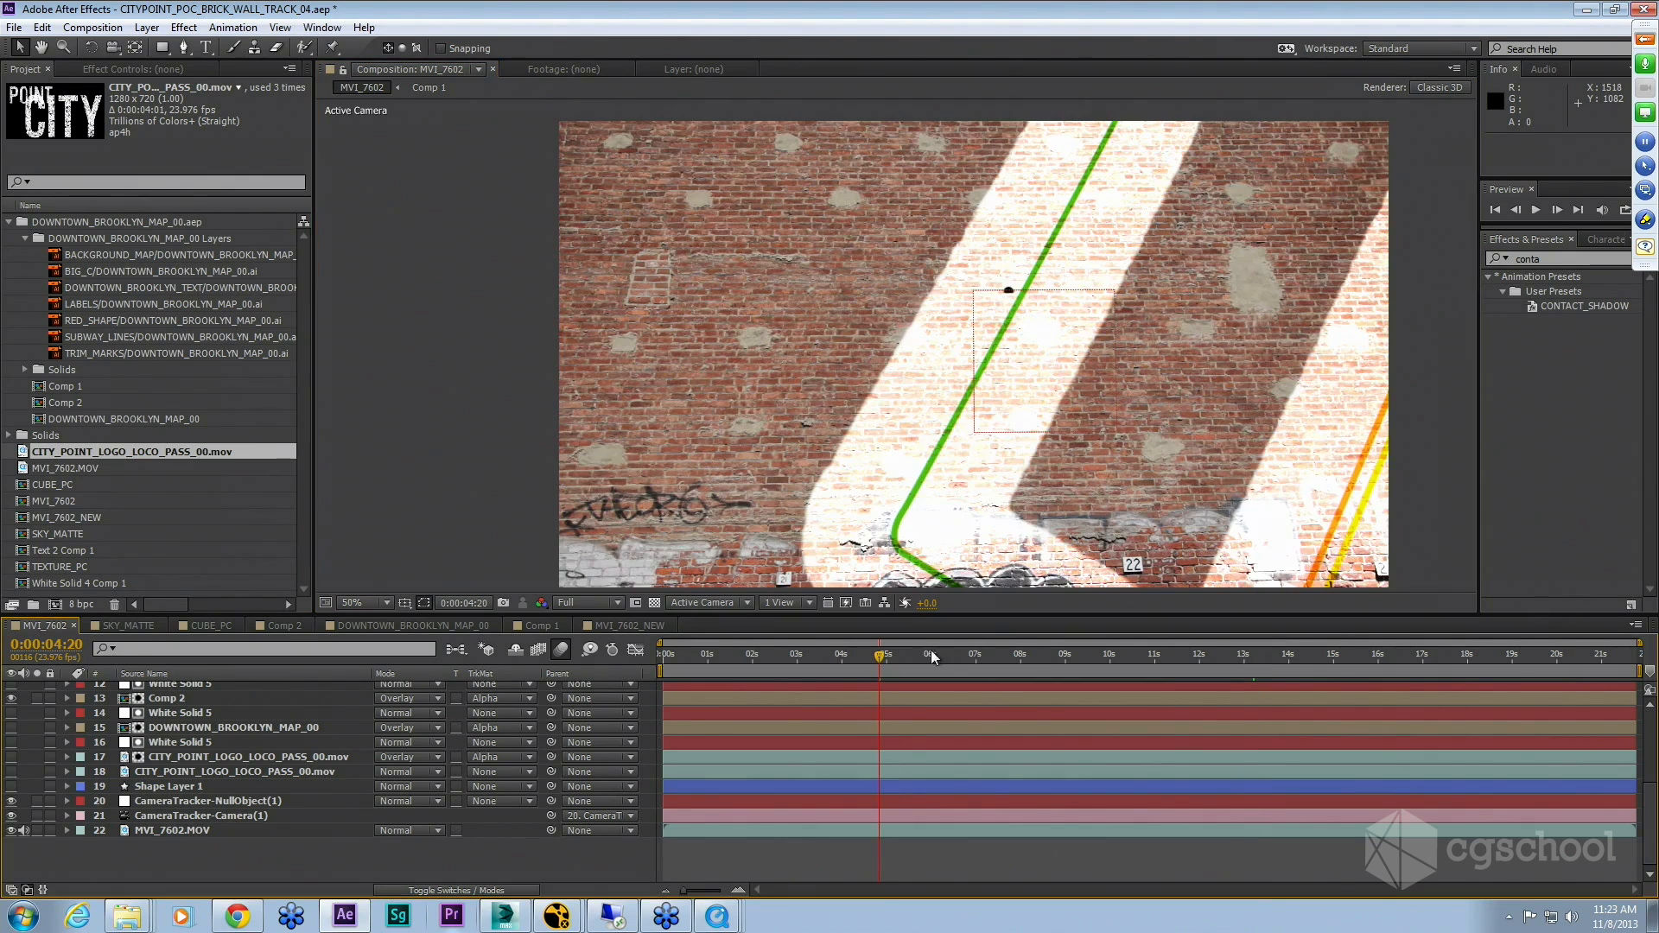
click(952, 657)
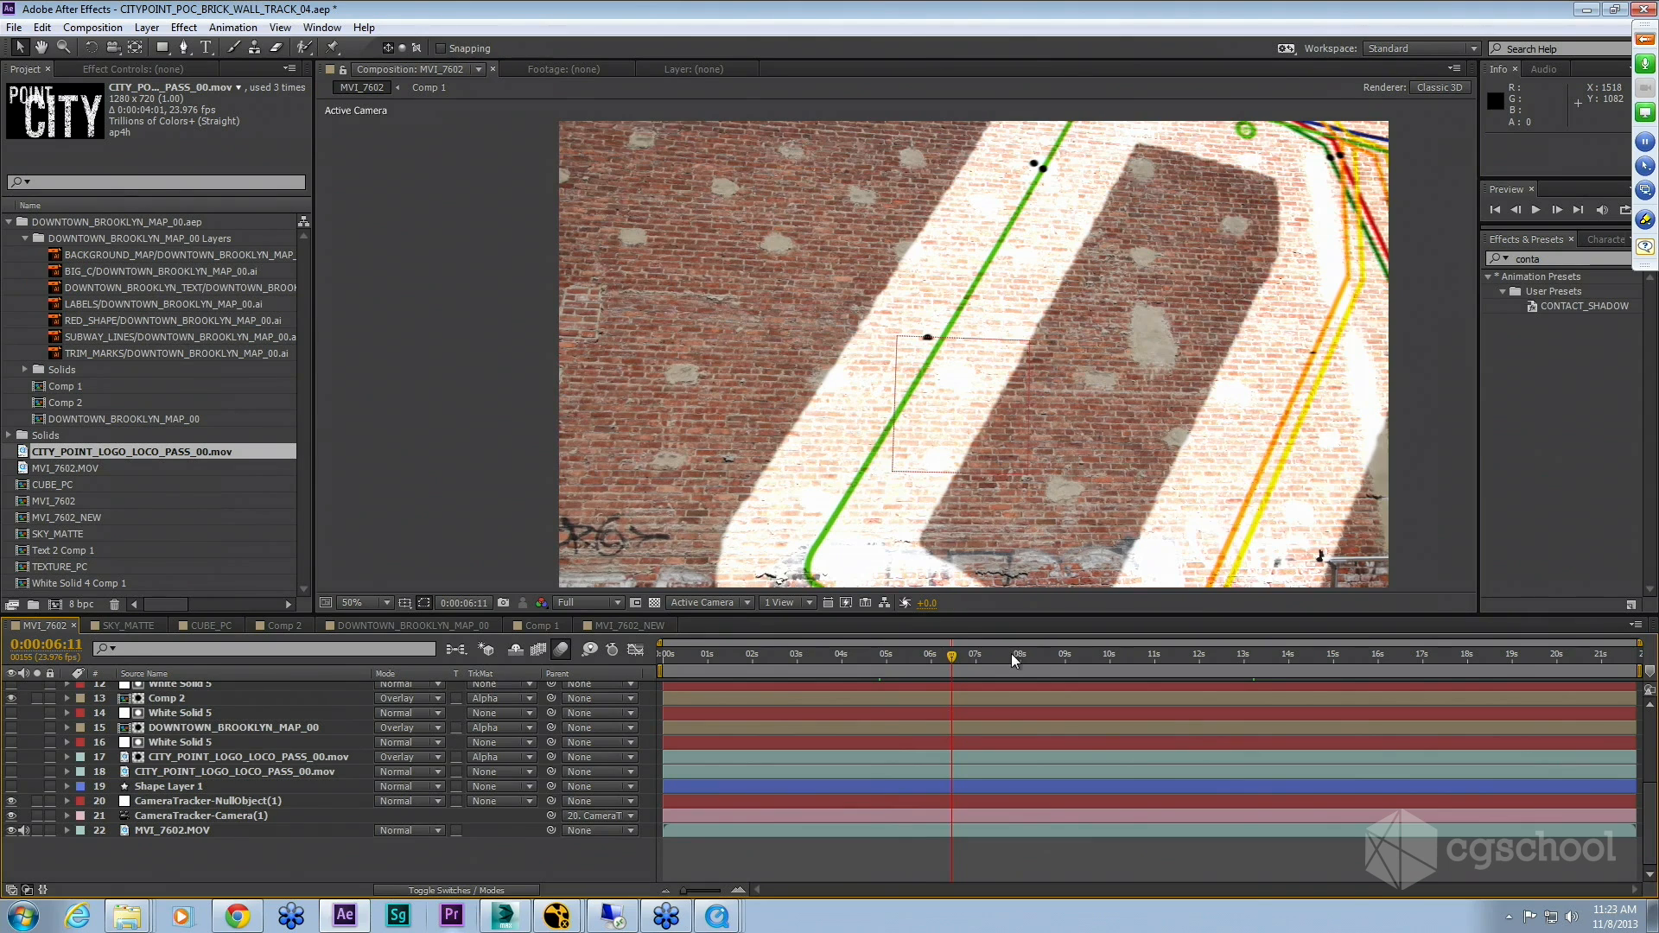
click(923, 660)
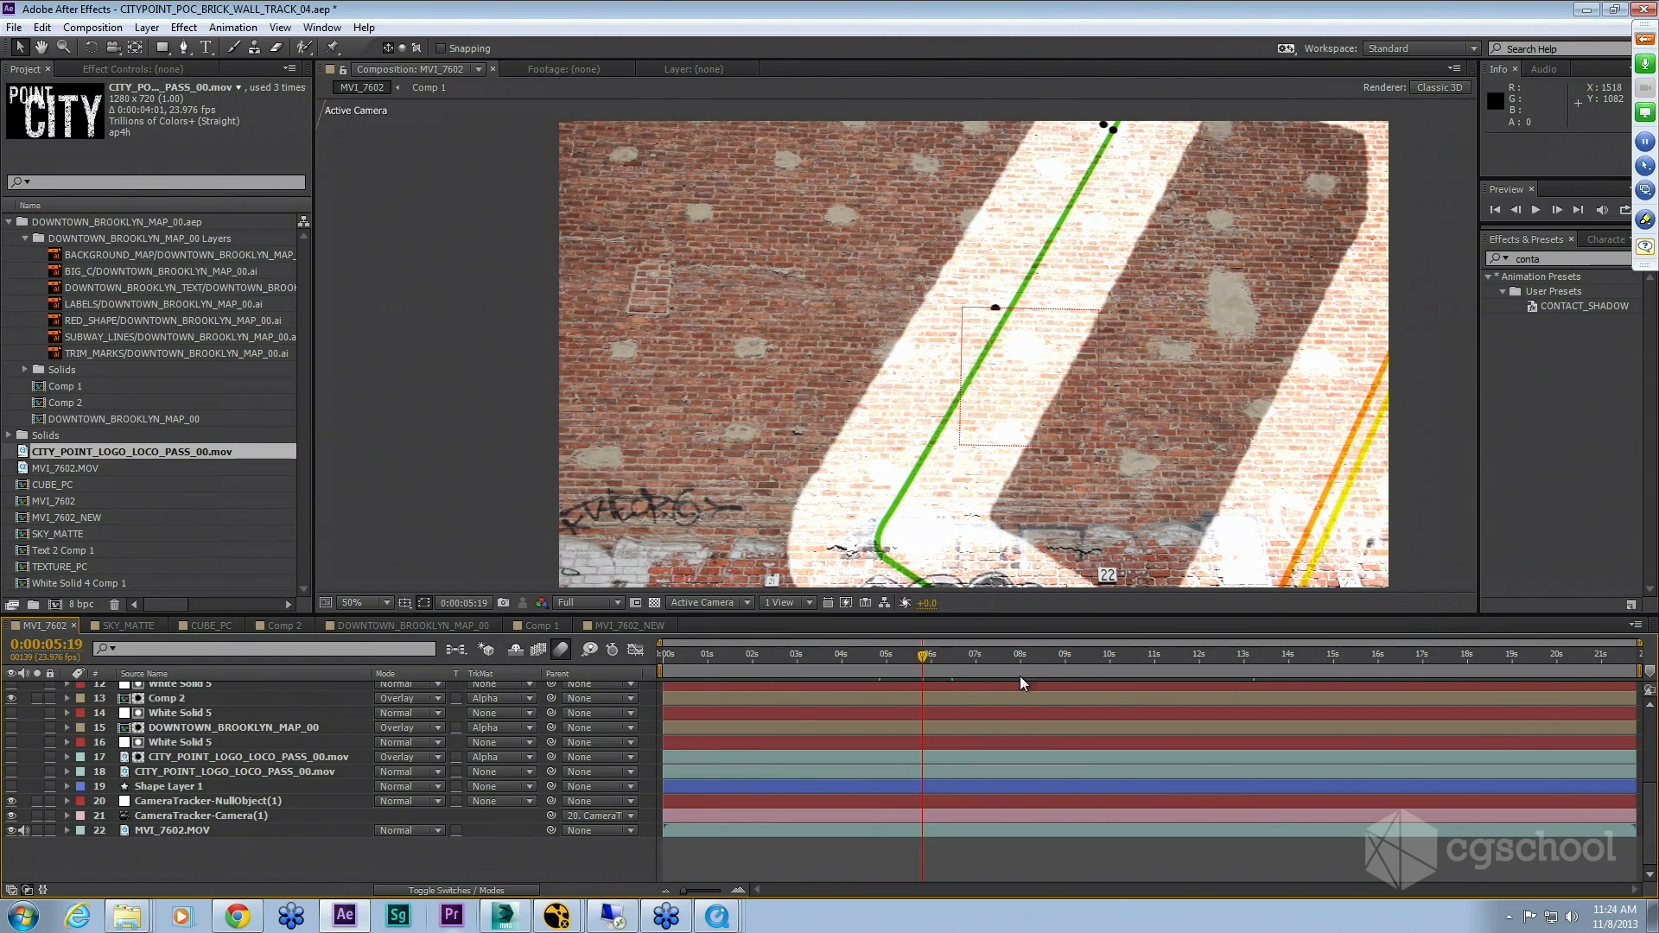
Step: Start and stop a RAM preview of the MVI_7602 composition
key(KP_0)
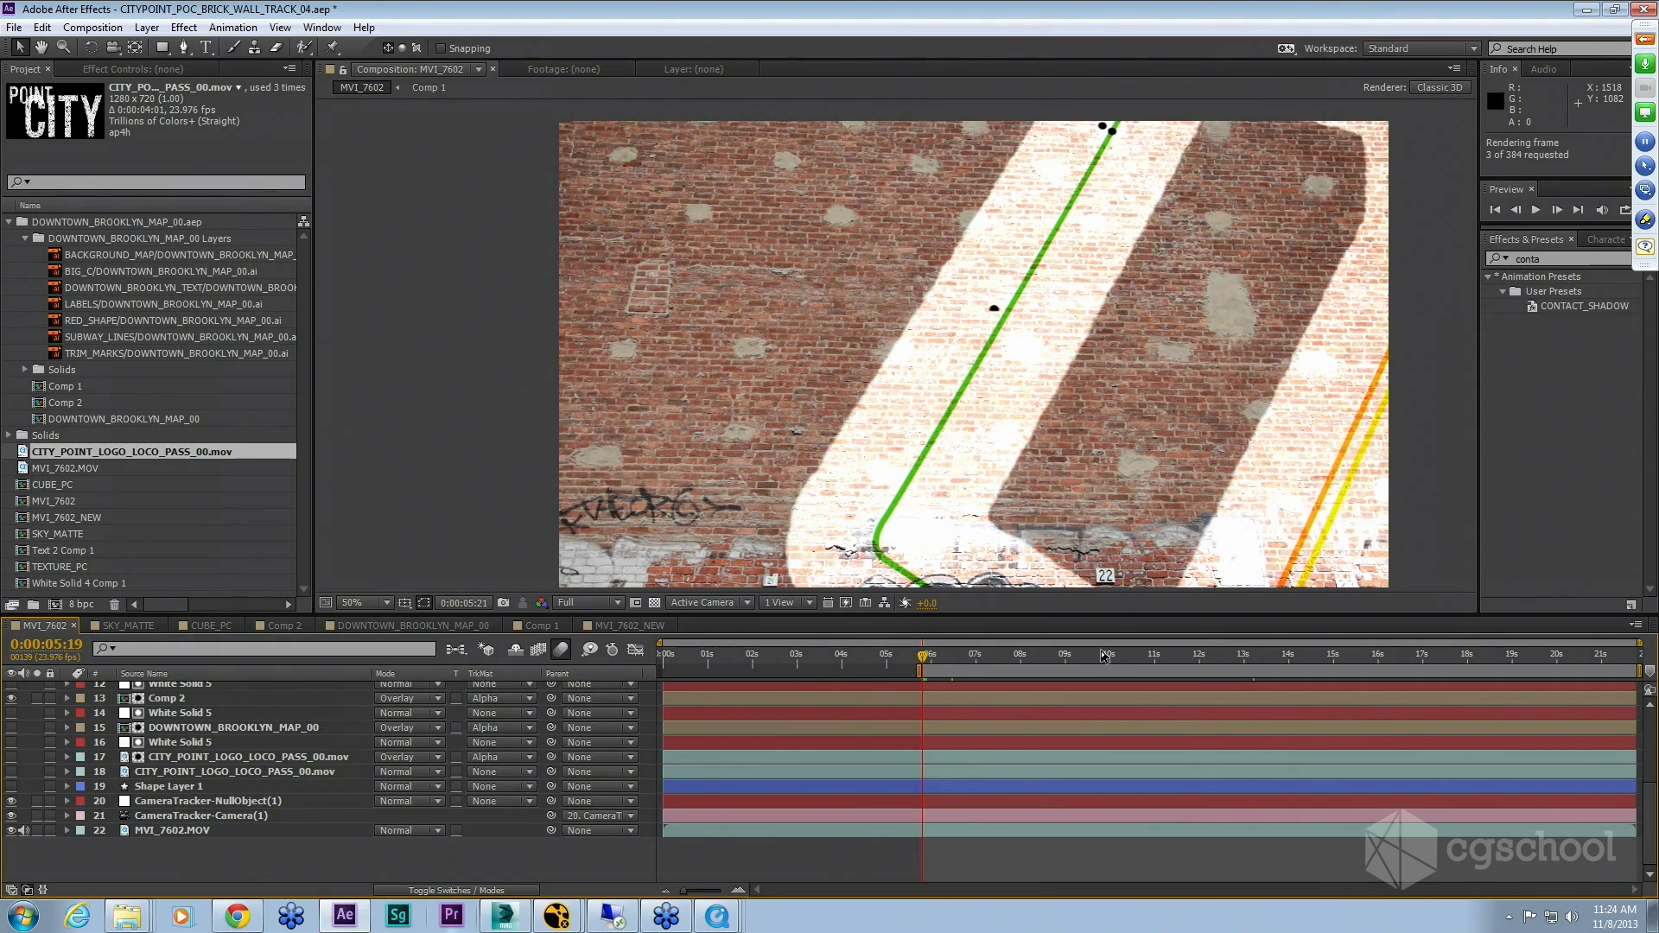
key(space)
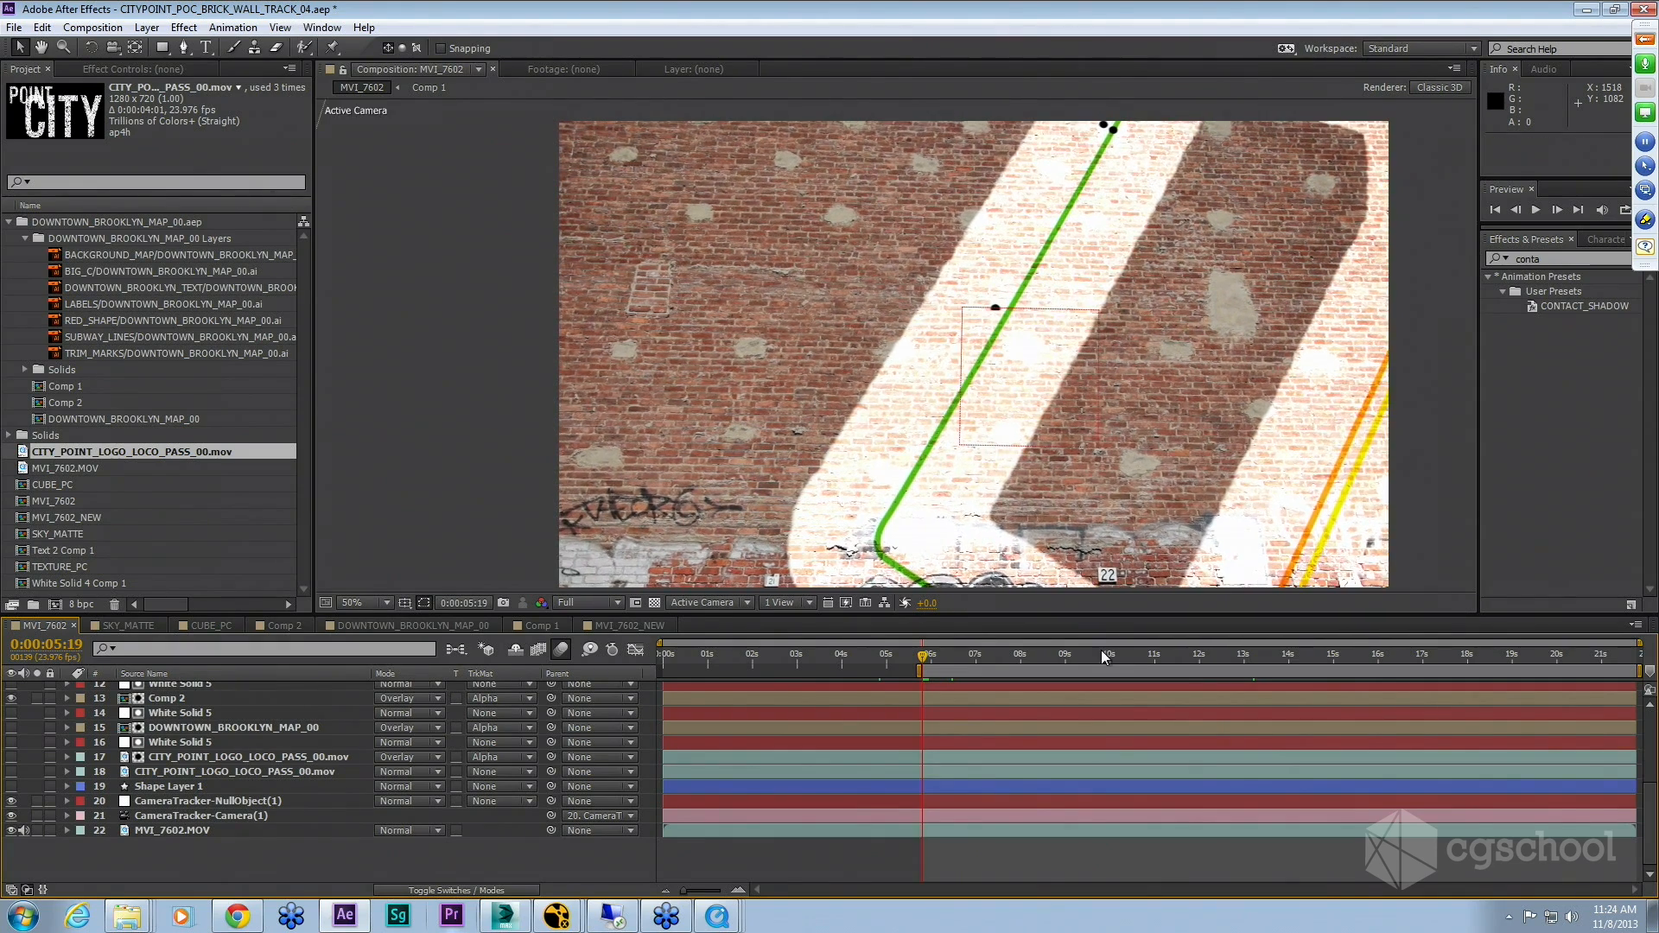
click(561, 650)
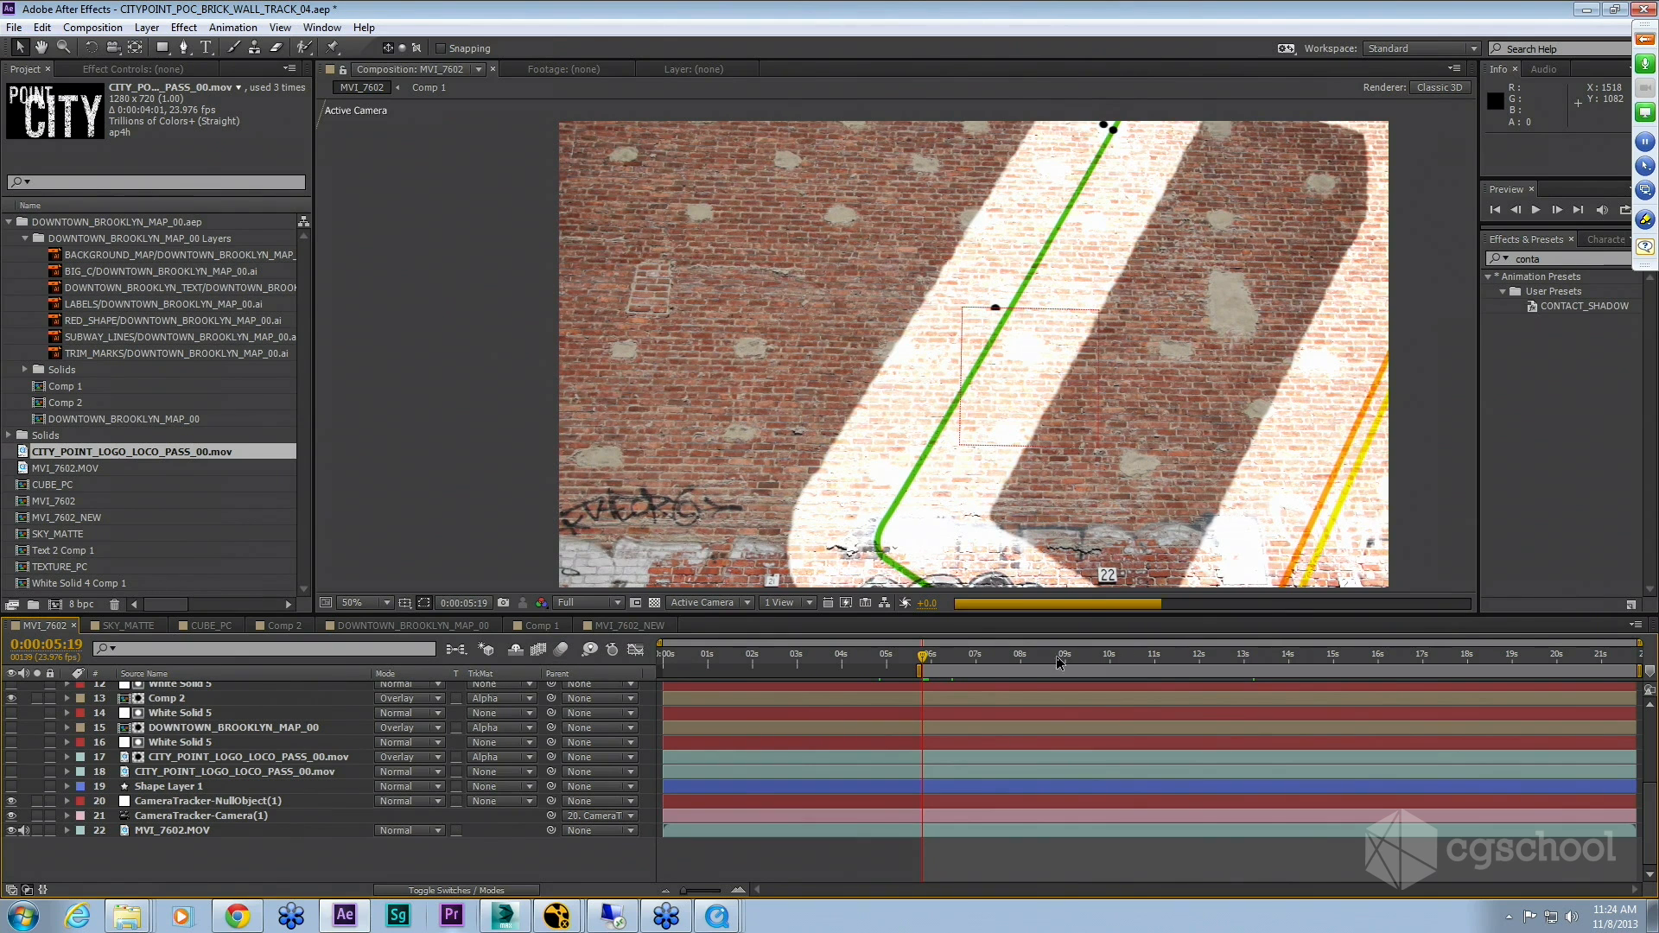
Step: Set the viewer resolution to Half and run a RAM preview of the composition
click(595, 602)
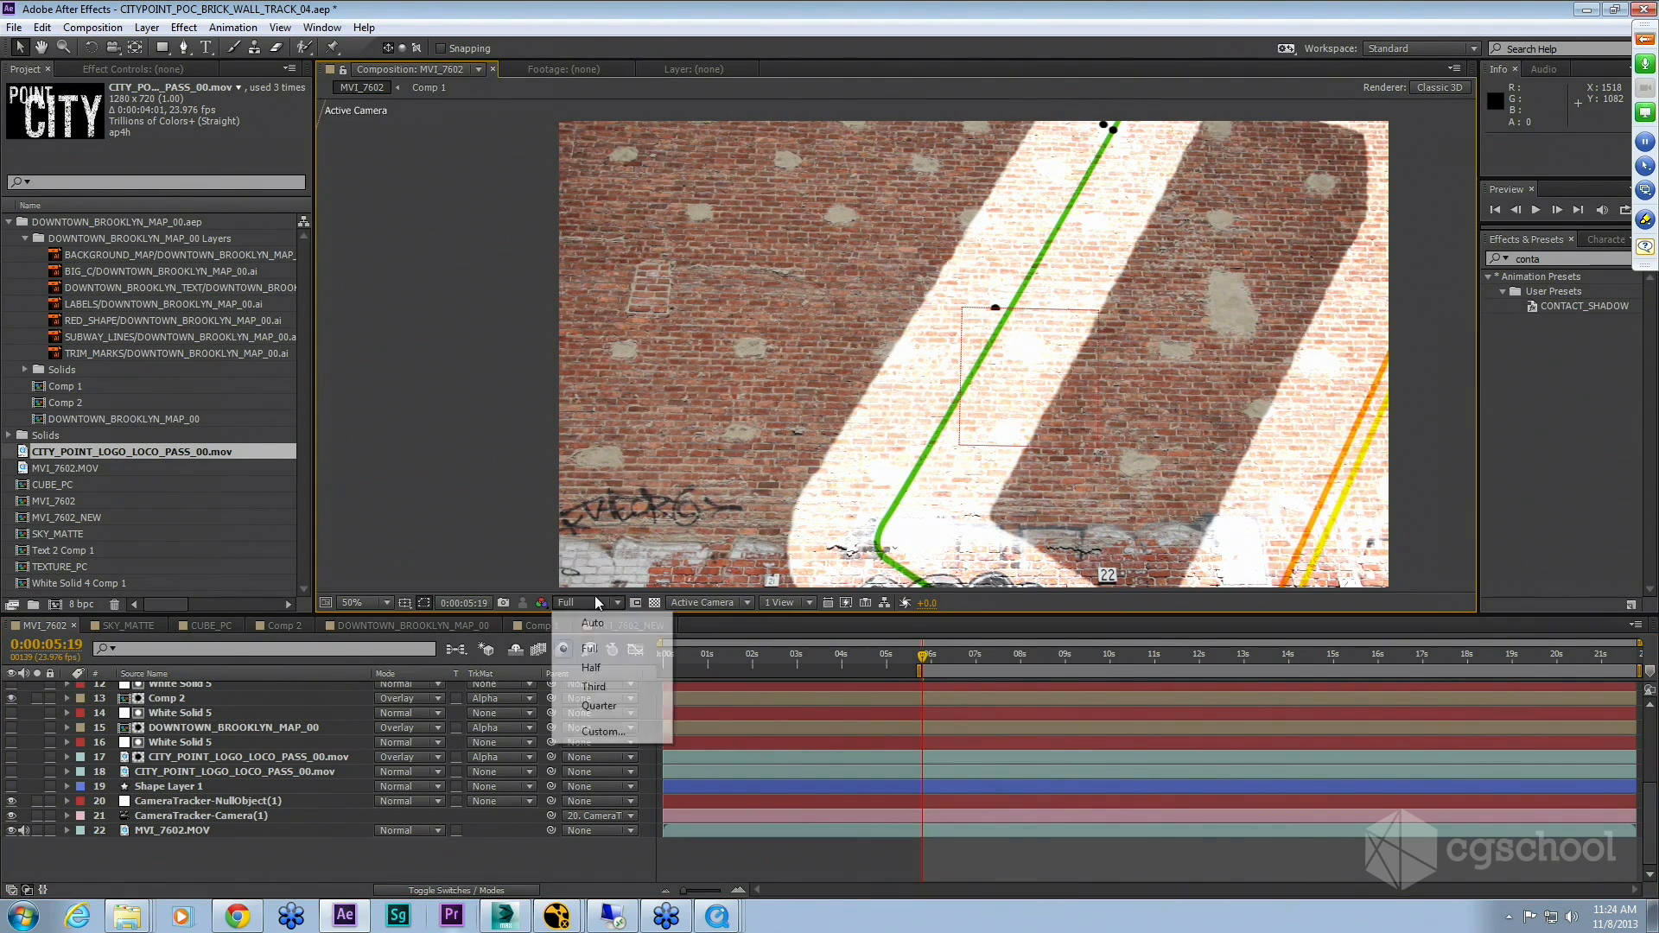
click(615, 668)
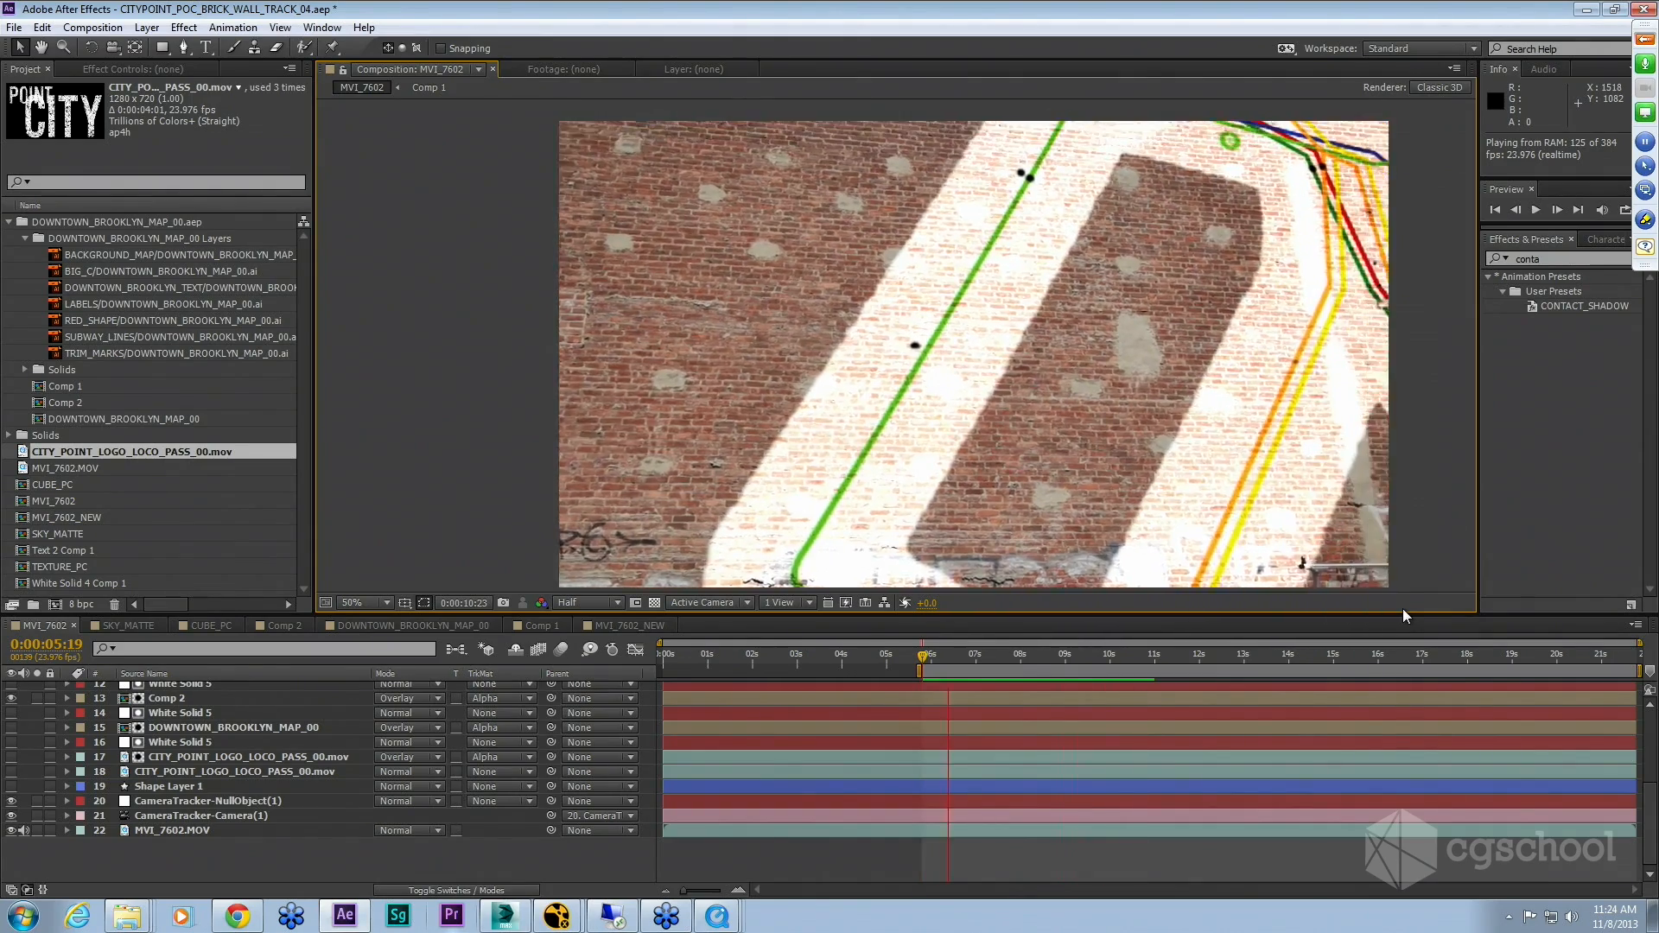
key(space)
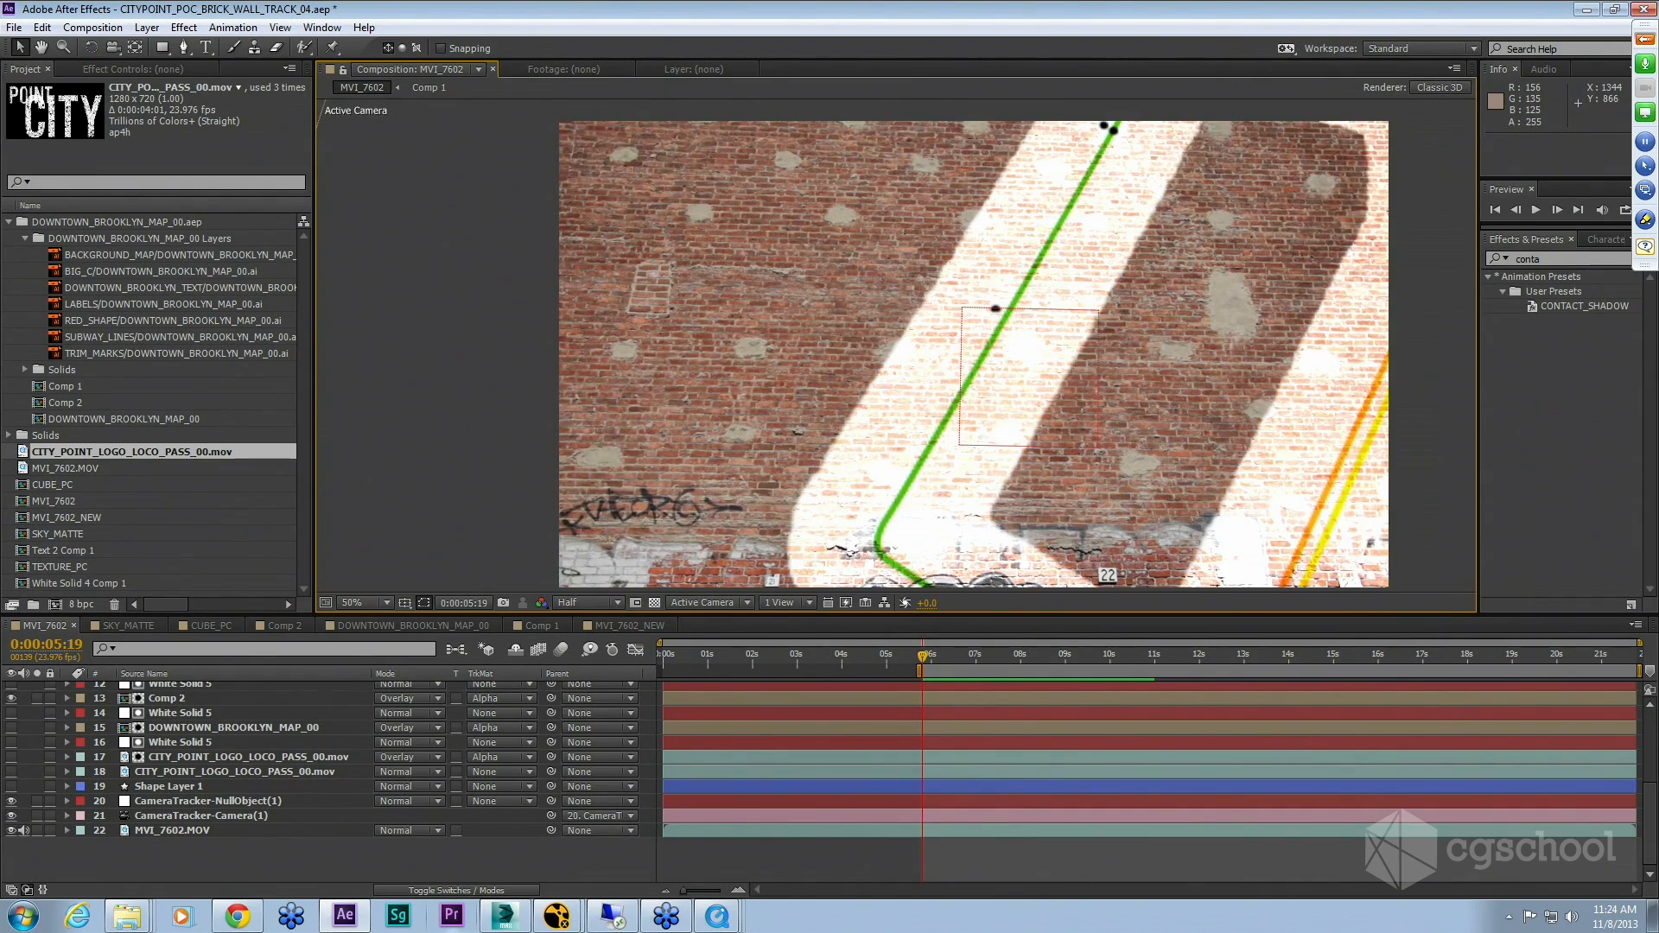
Step: Scrub the MVI_7602 timeline, then switch to the MVI_7602_NEW composition and scrub to 0:00:08:17
click(1006, 657)
drag(1006, 657, 1010, 658)
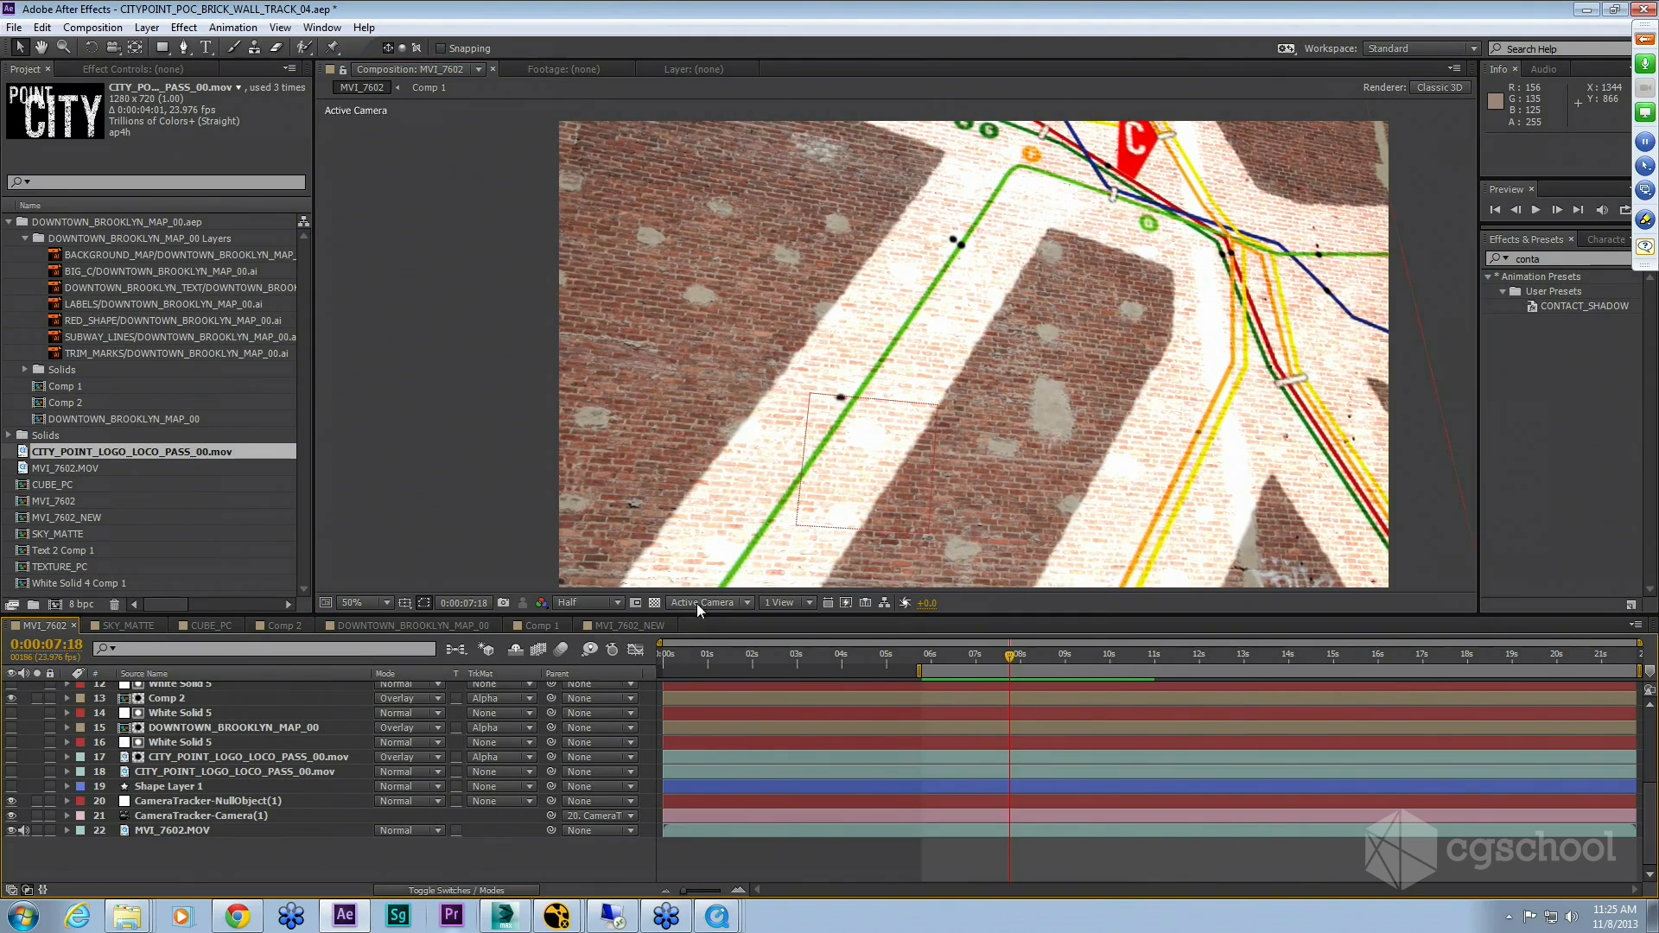
click(620, 625)
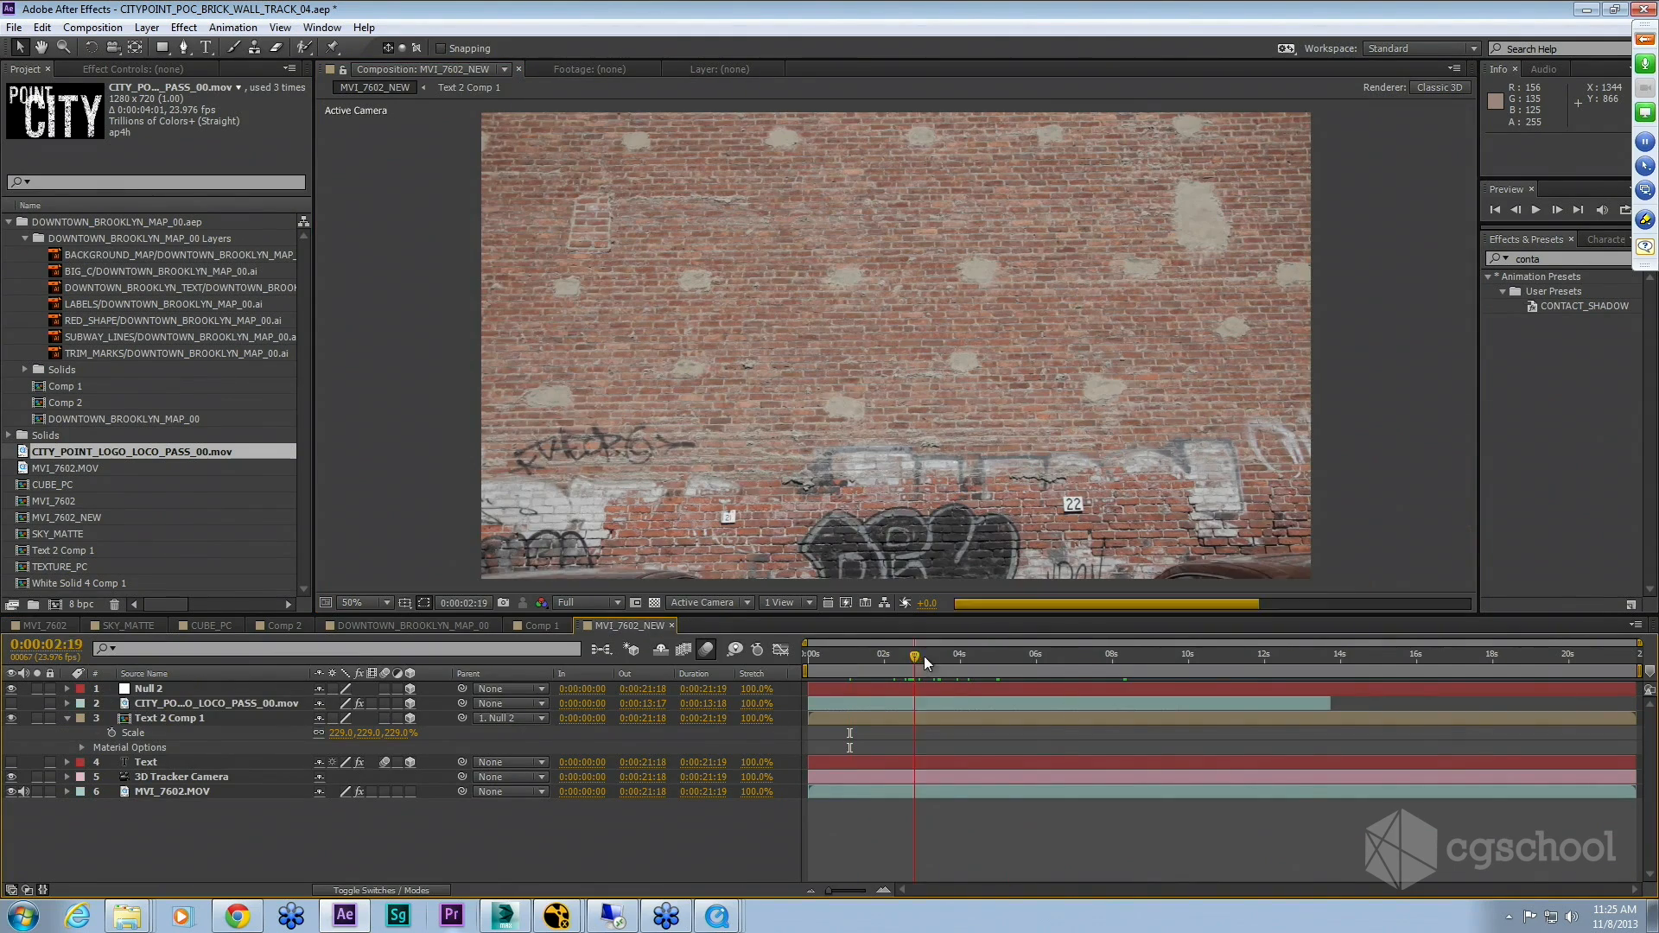
mouse_move(1132, 658)
mouse_down()
mouse_move(1184, 661)
mouse_move(1138, 671)
mouse_up()
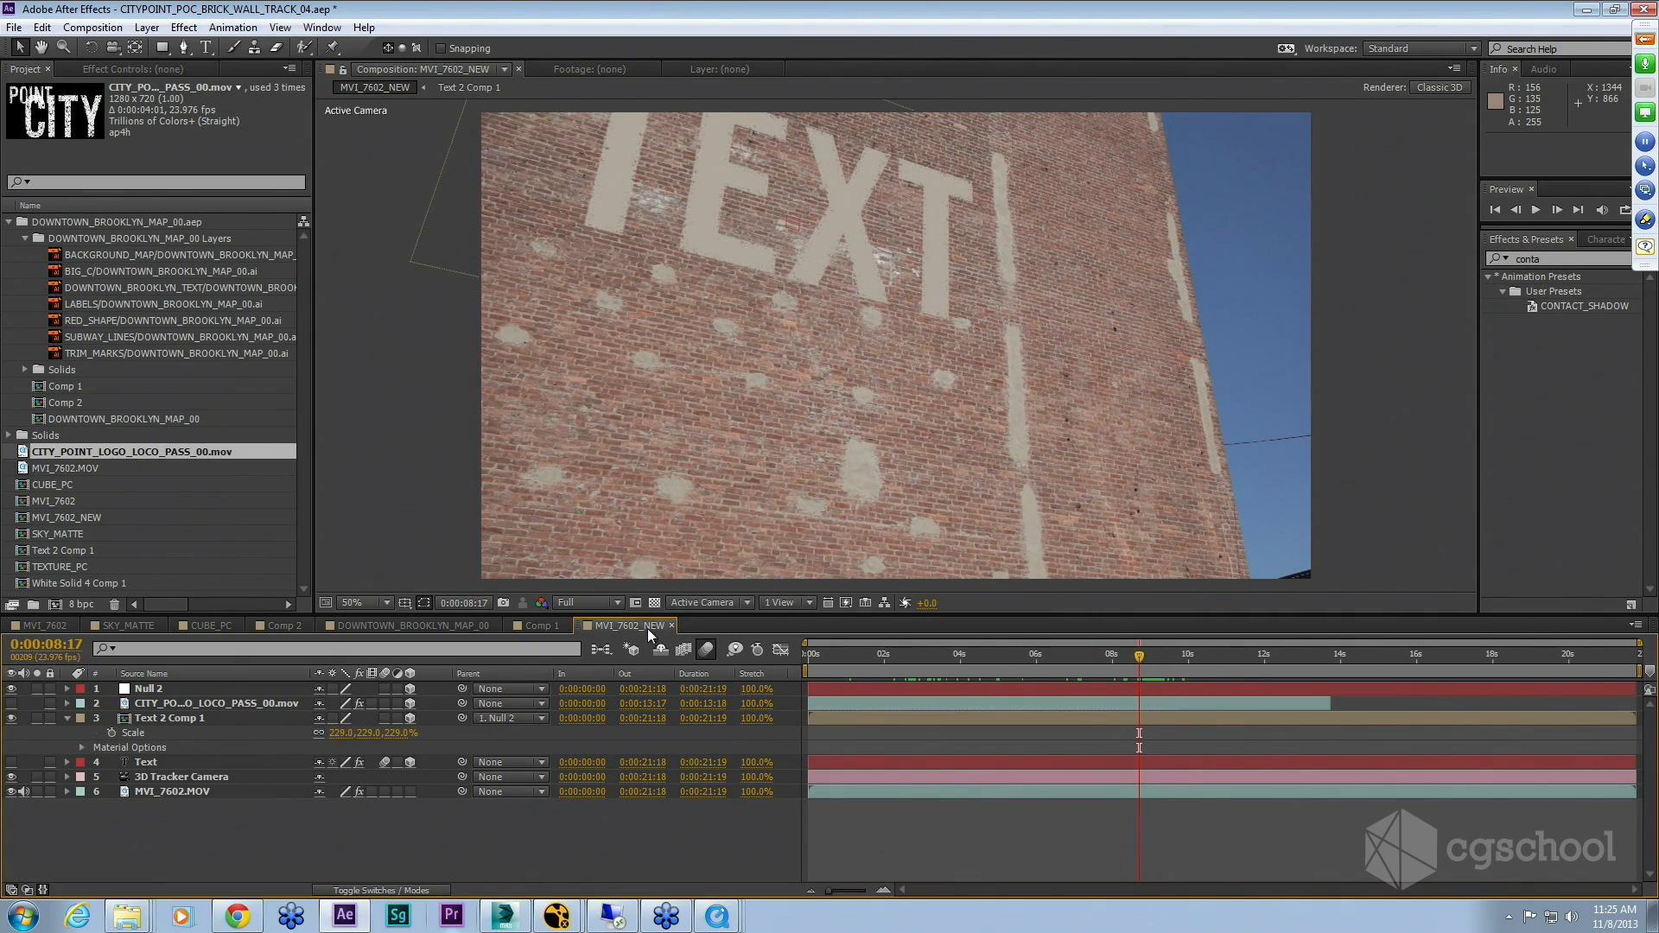
Step: Reveal the MVI_7602.MOV layer's source in the project and create a new composition from that footage
click(178, 791)
right_click(248, 792)
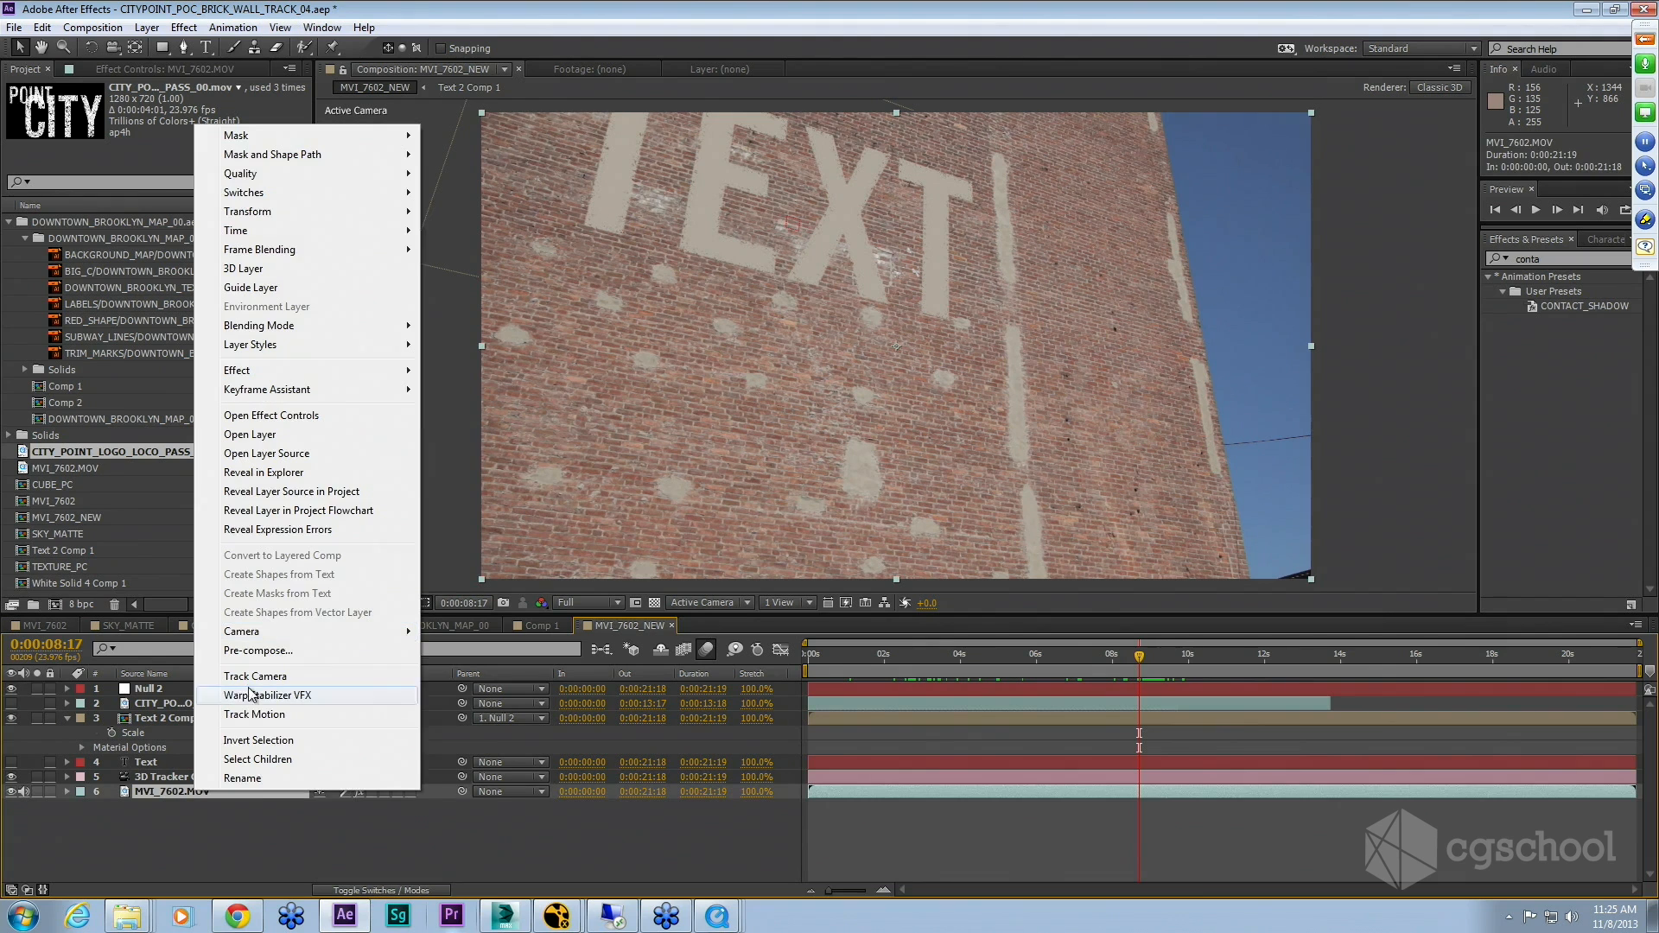
click(311, 492)
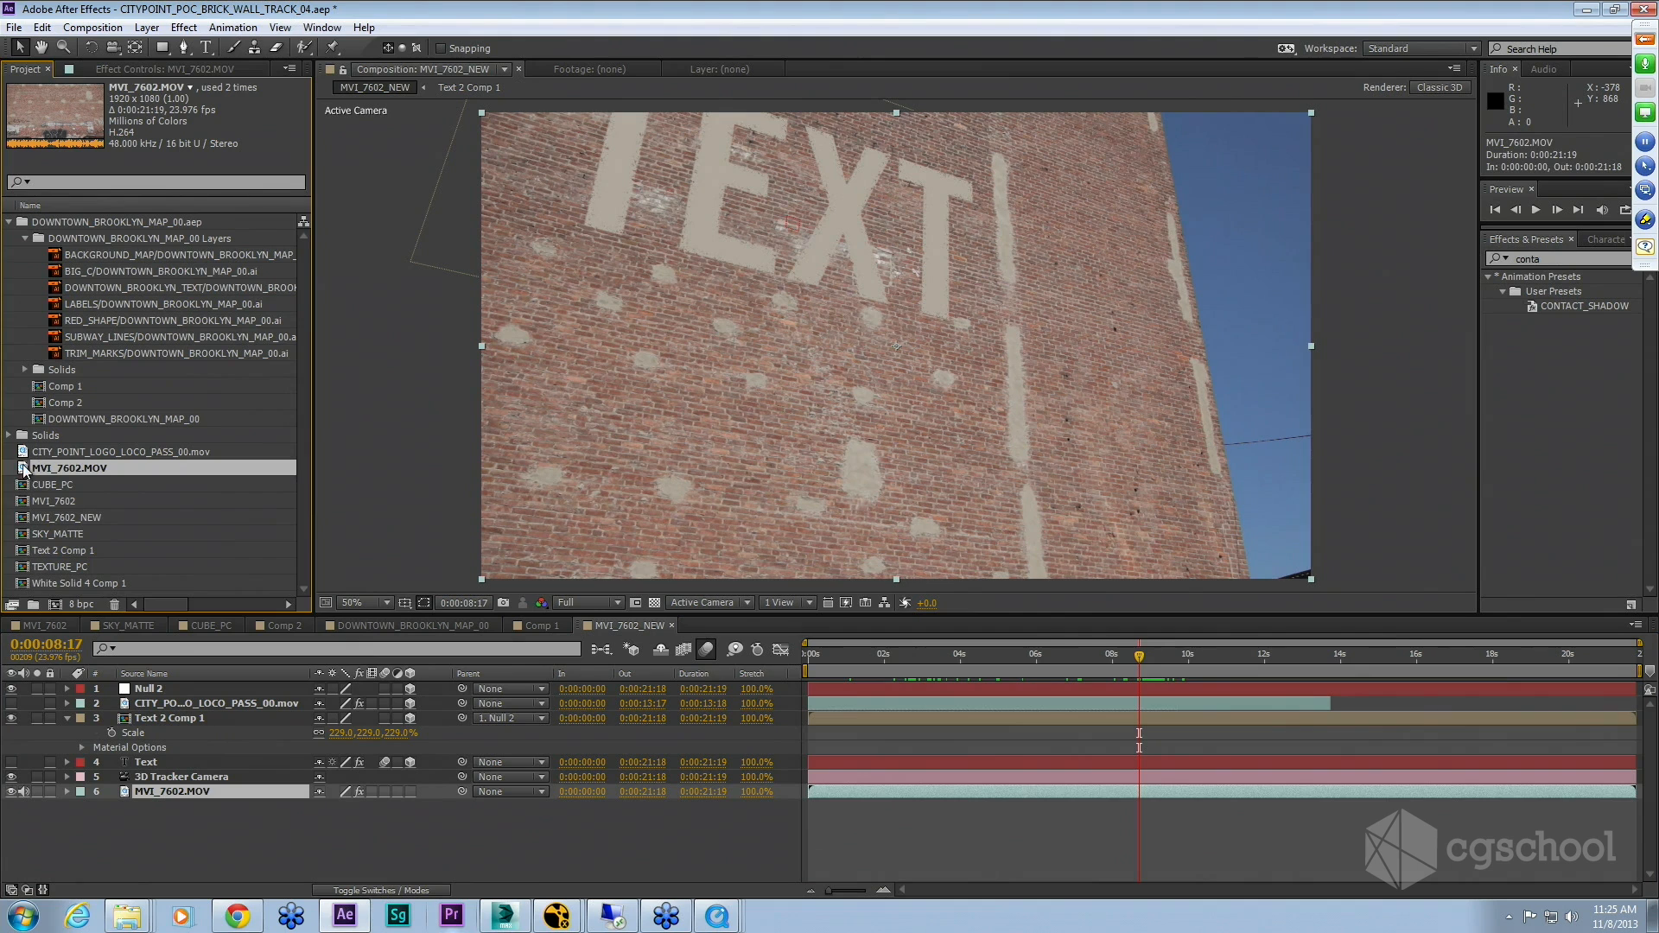
click(57, 607)
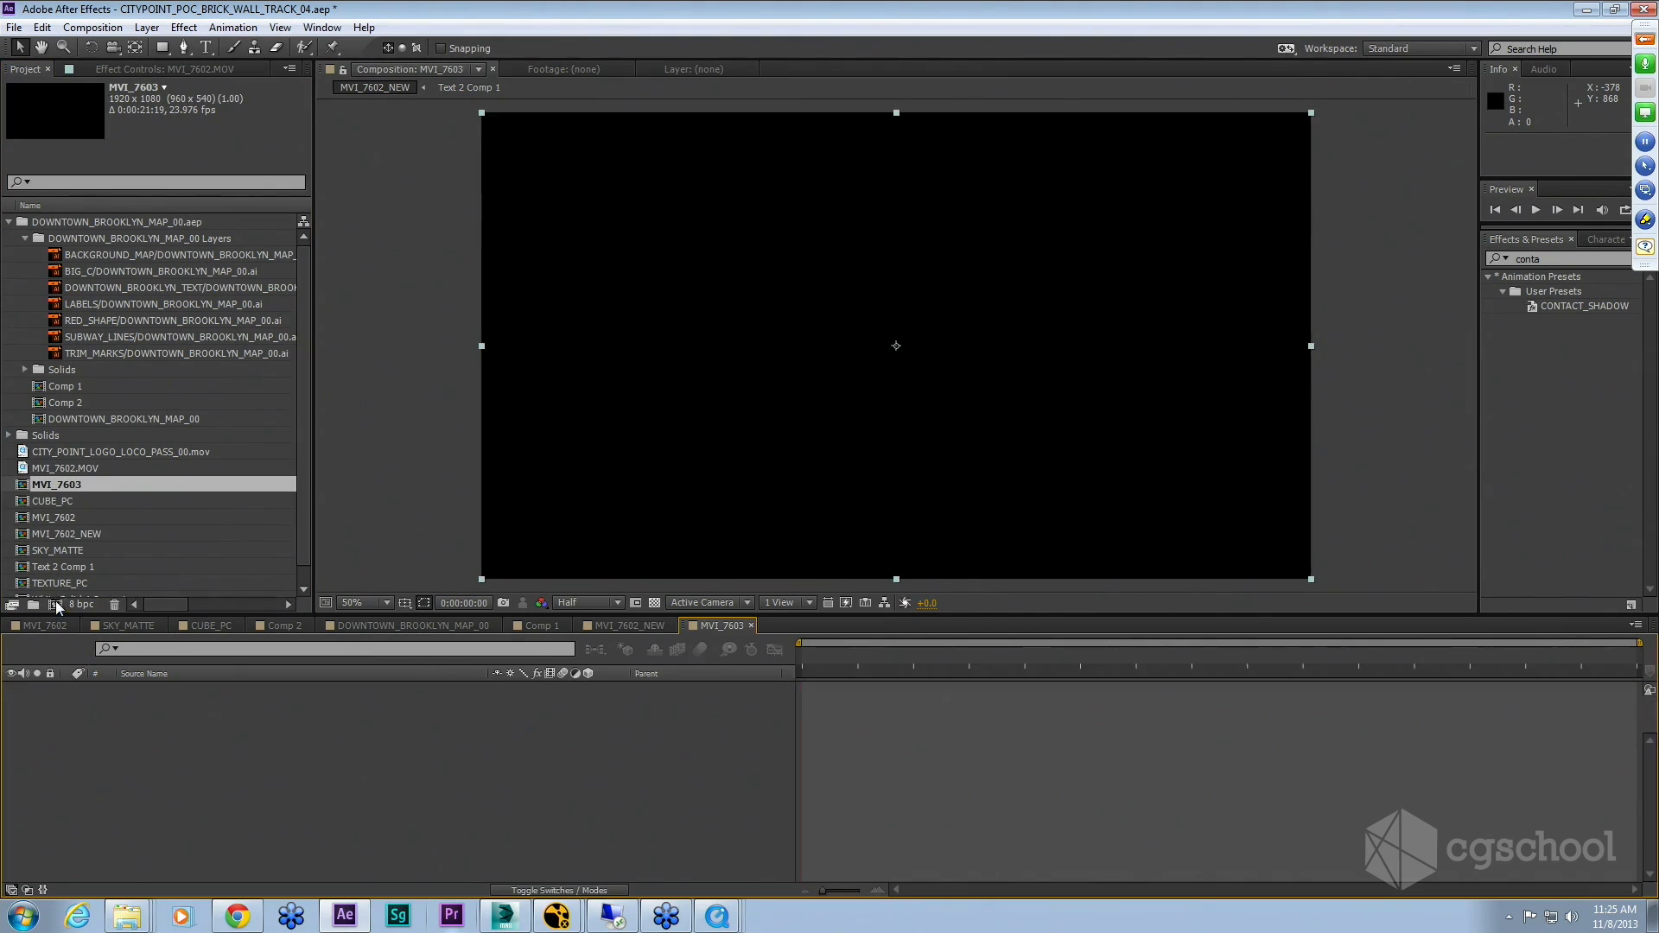
Step: Apply Track Camera to the MVI_7602.MOV layer in the new composition
drag(838, 656, 1050, 662)
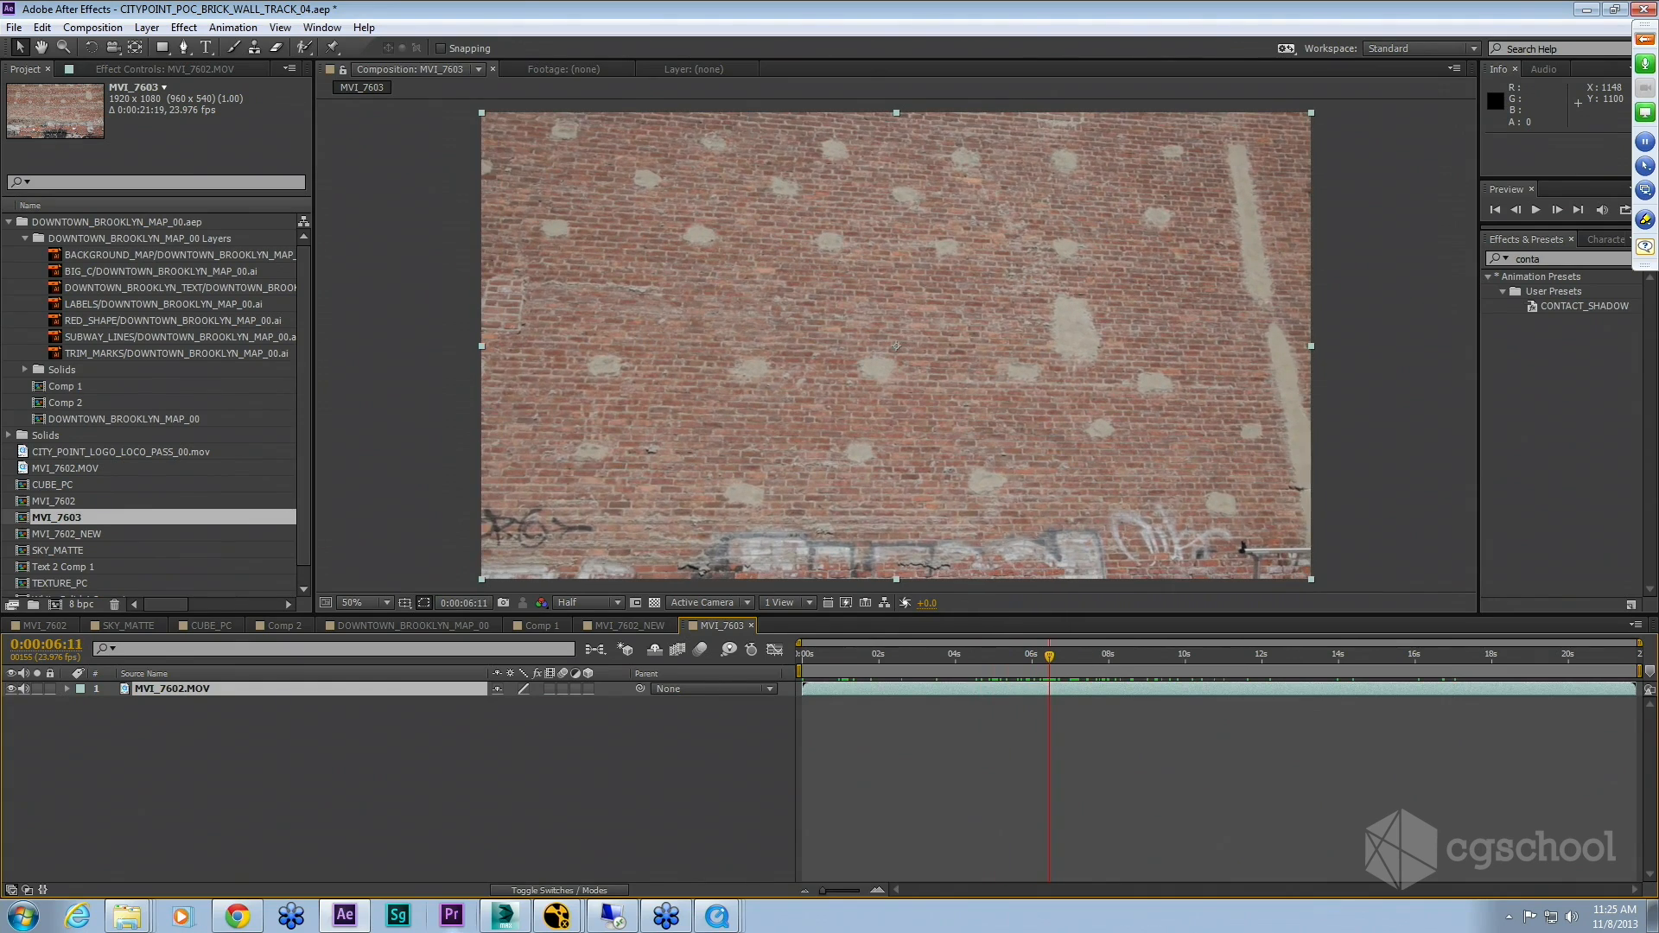
right_click(296, 692)
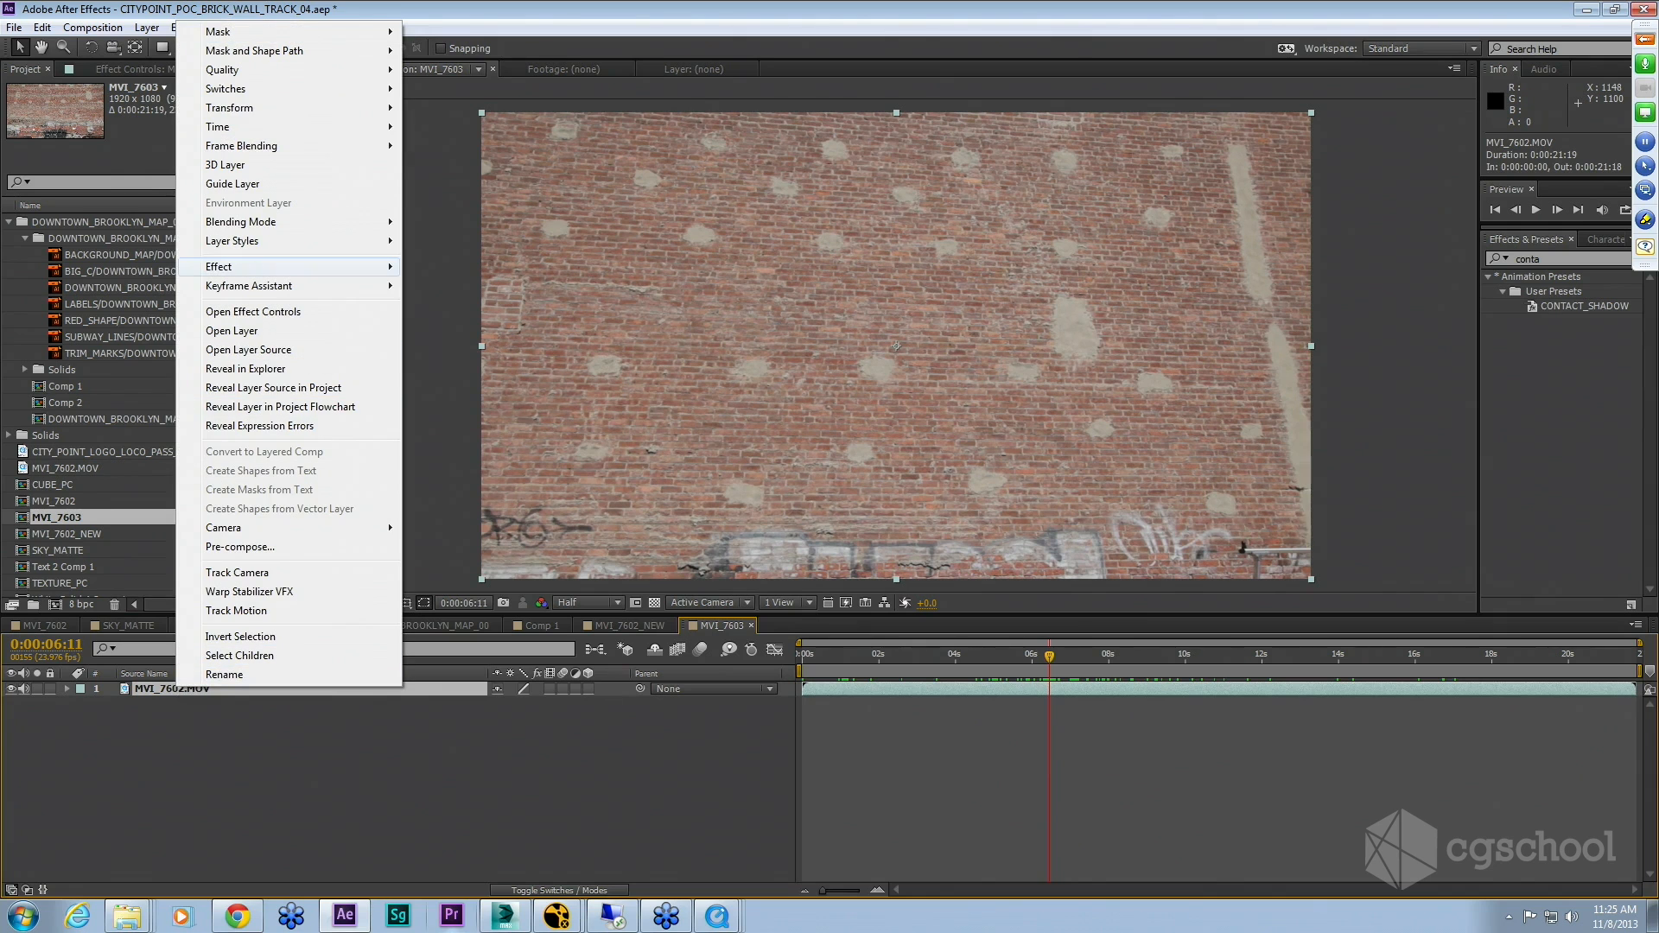
mouse_move(273, 286)
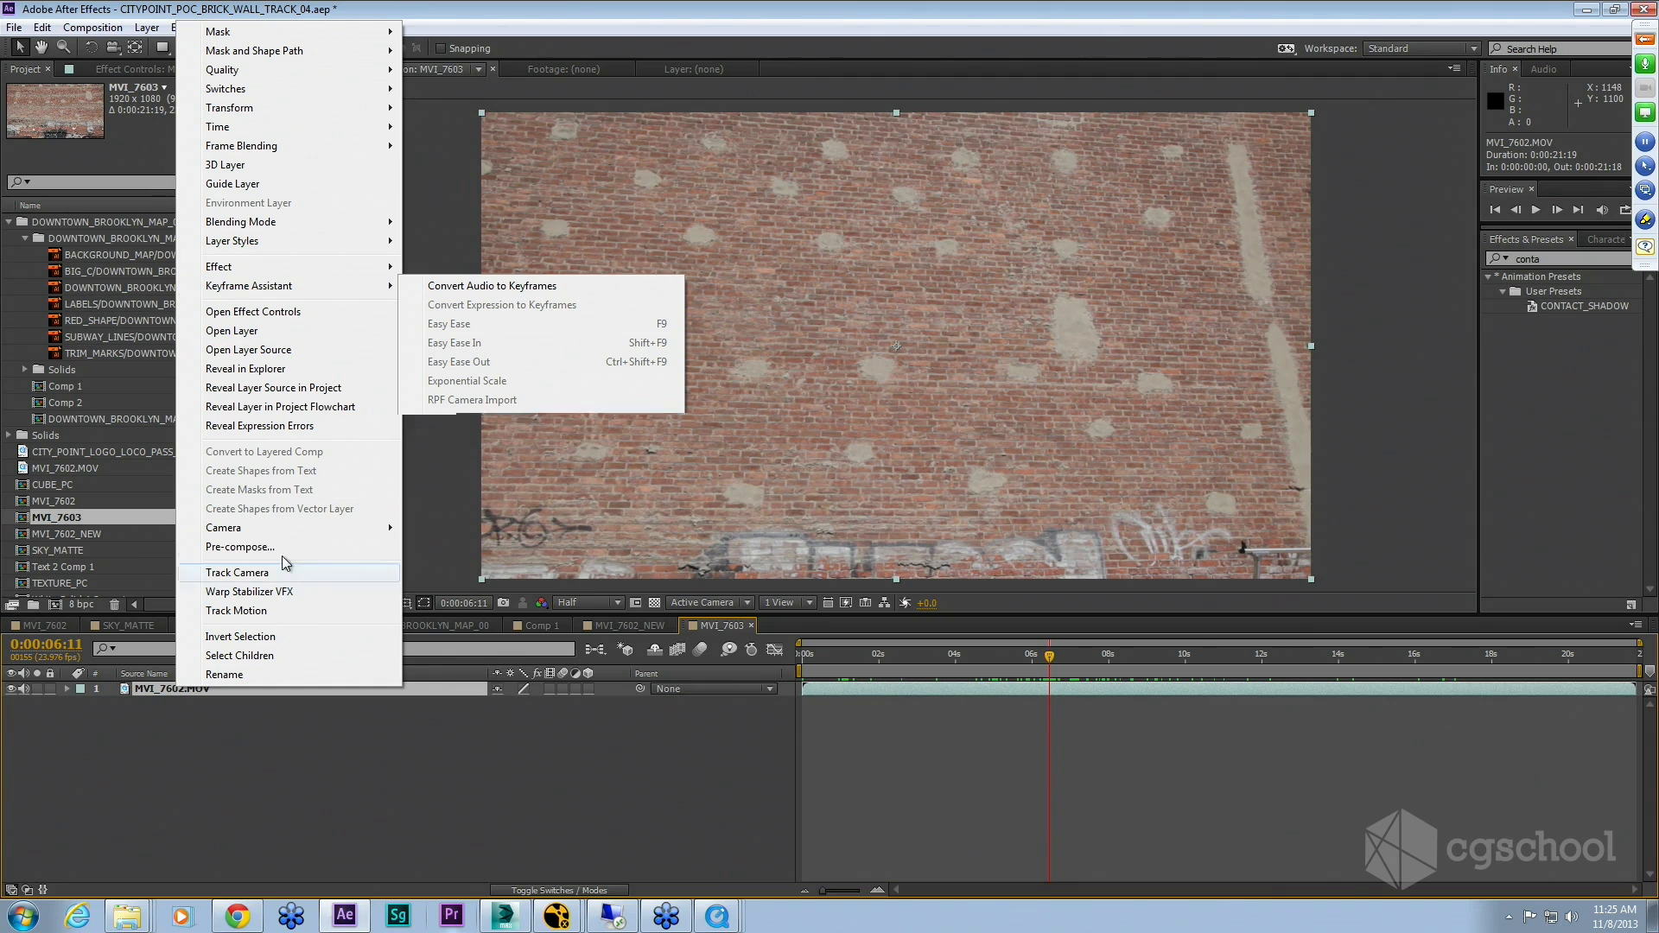
click(262, 575)
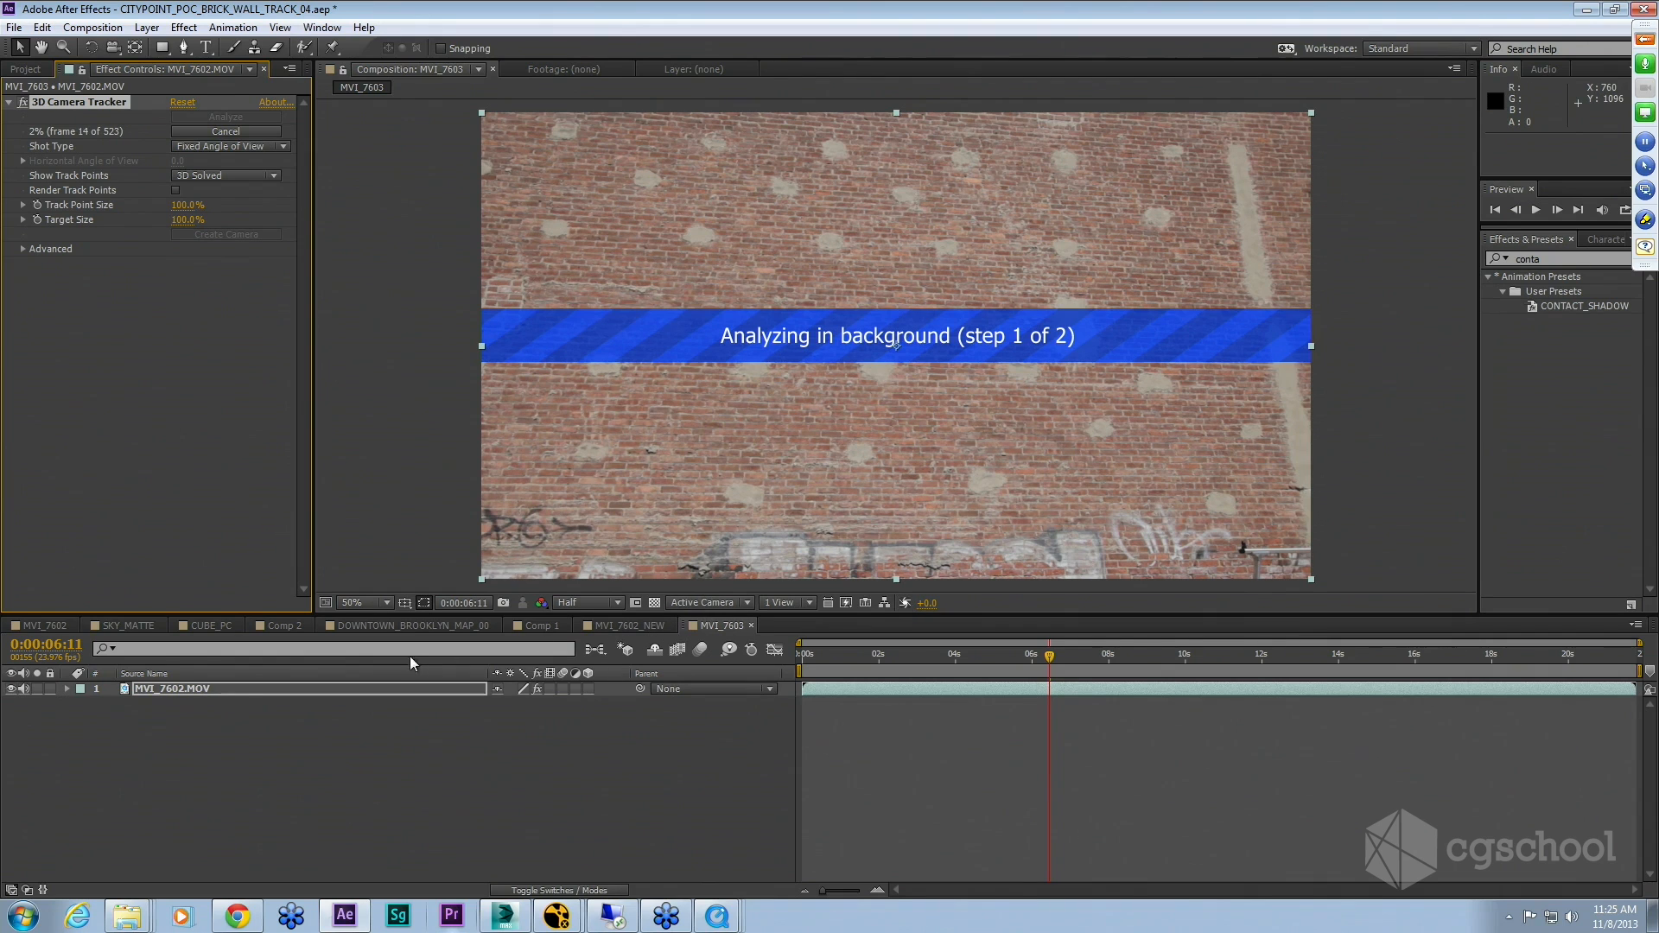
Step: Open the DOWNTOWN_BROOKLYN_MAP_00 composition and toggle the LABELS layer's visibility off and on
click(428, 626)
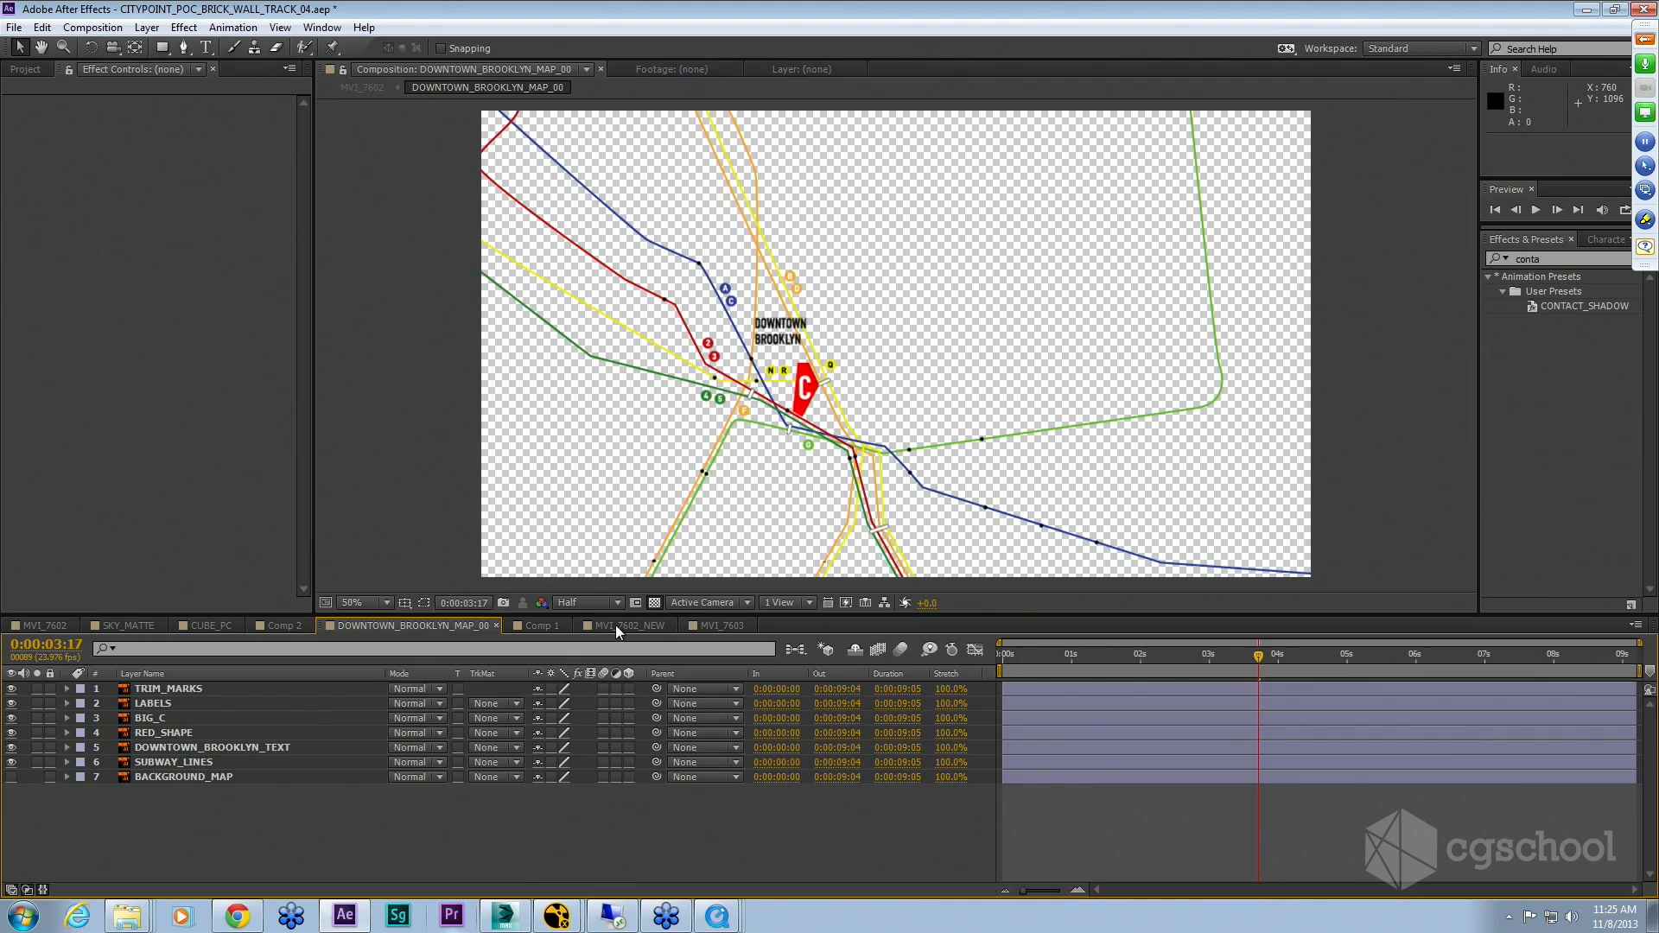
drag(1116, 658, 1147, 658)
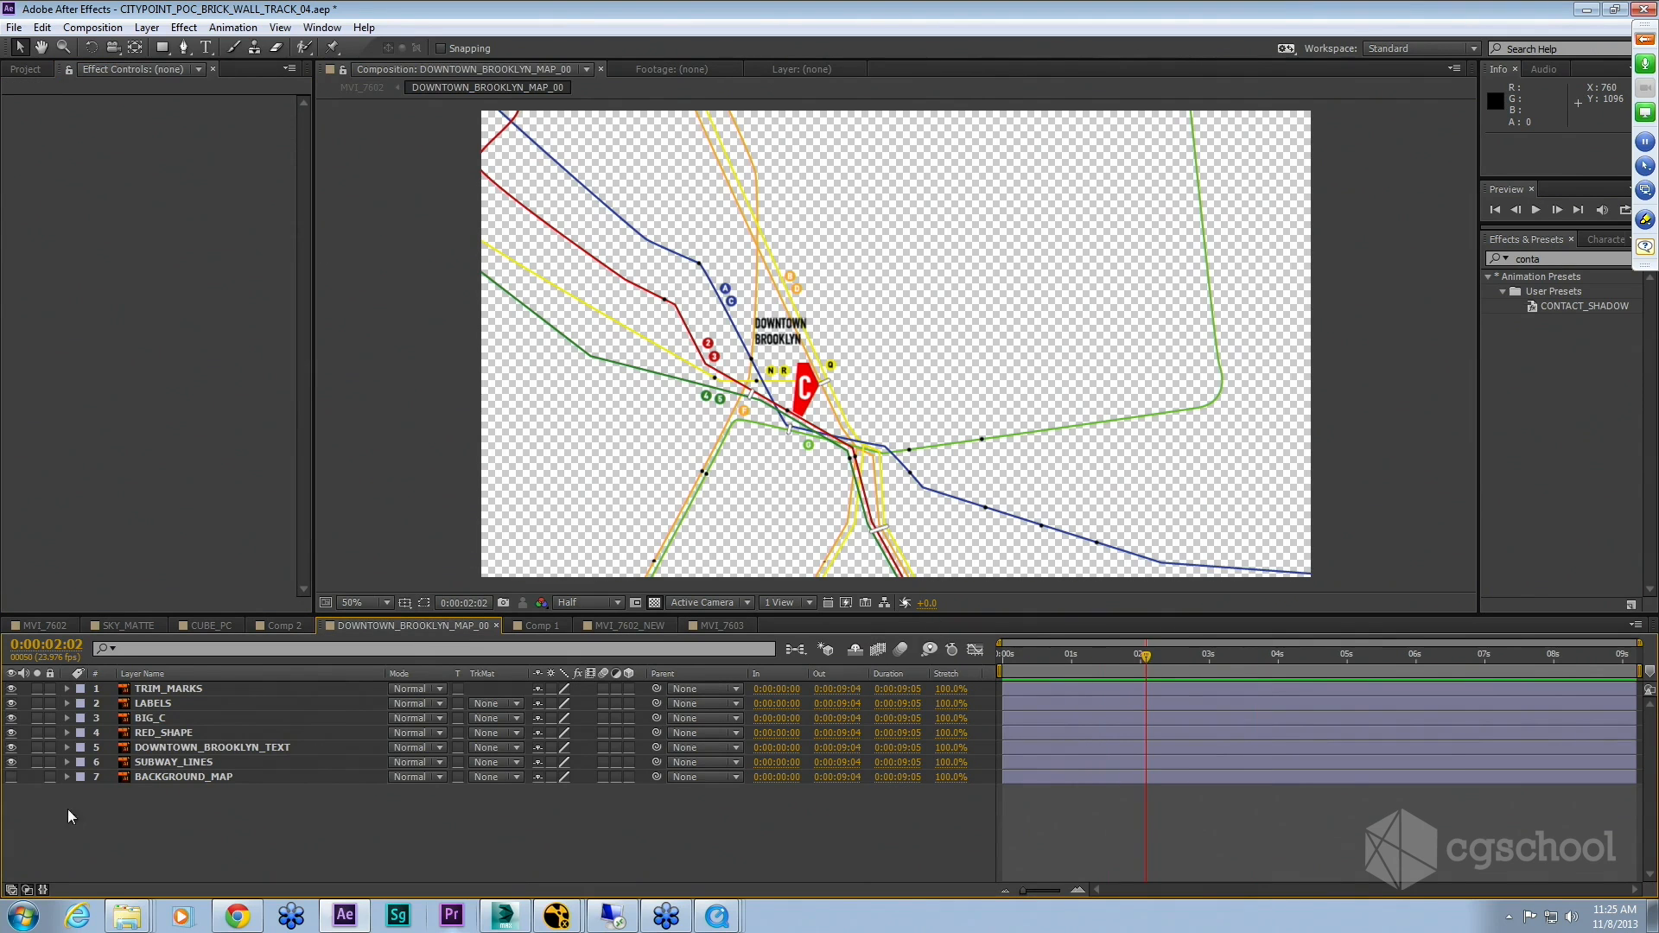
click(156, 690)
click(172, 705)
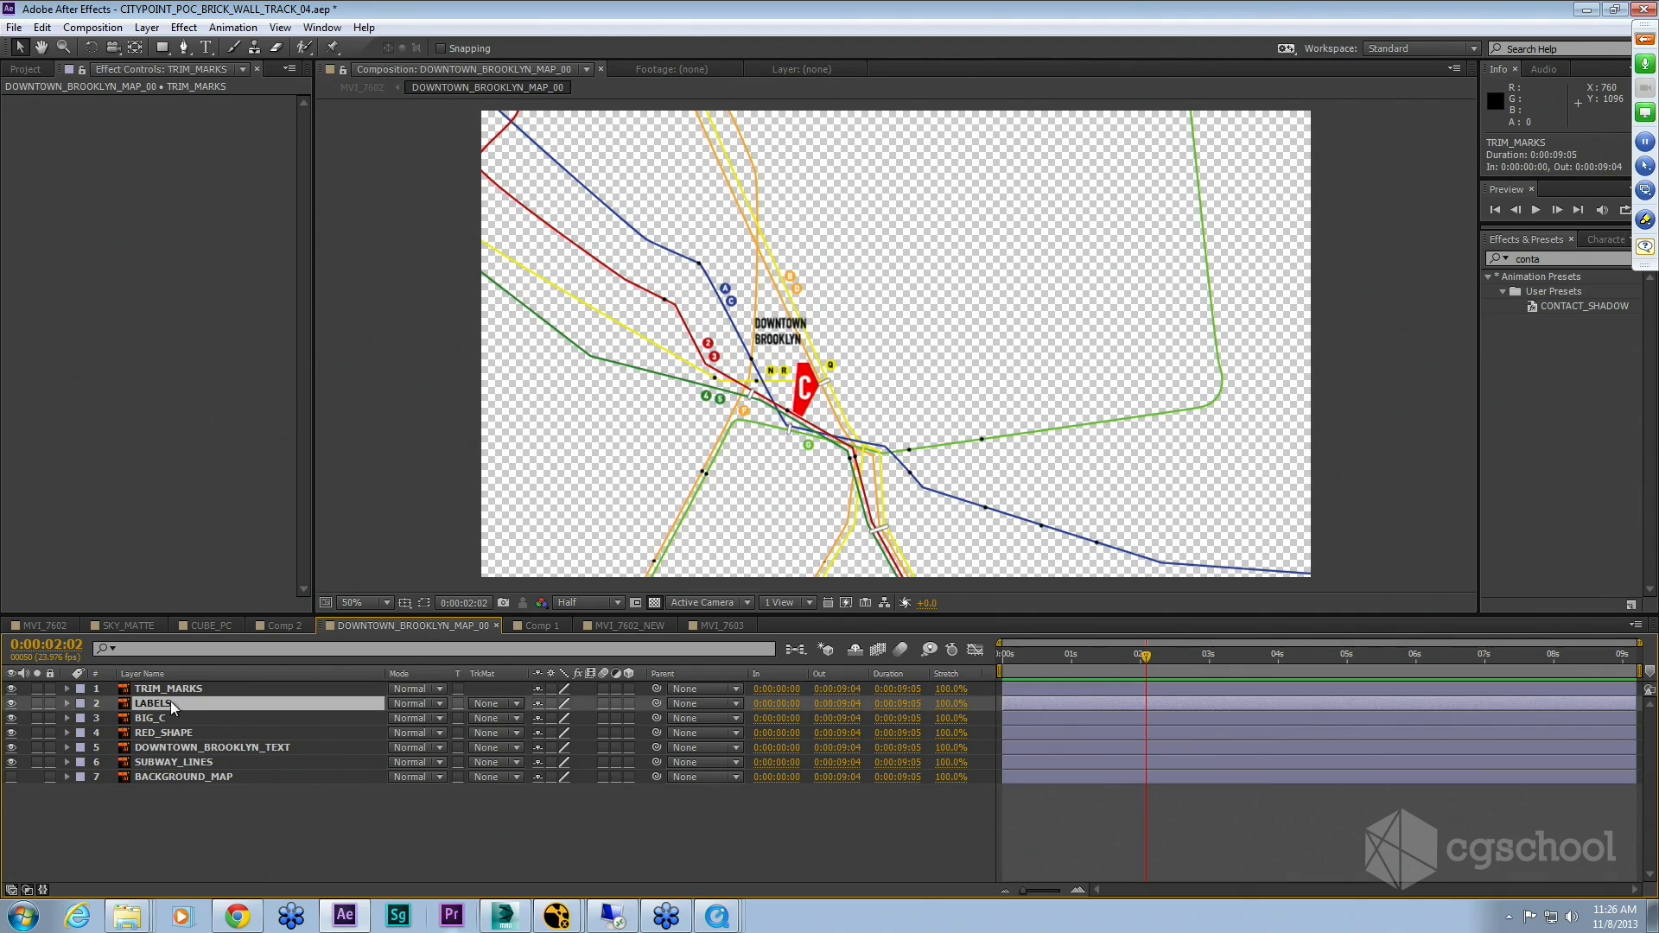
click(11, 704)
click(11, 704)
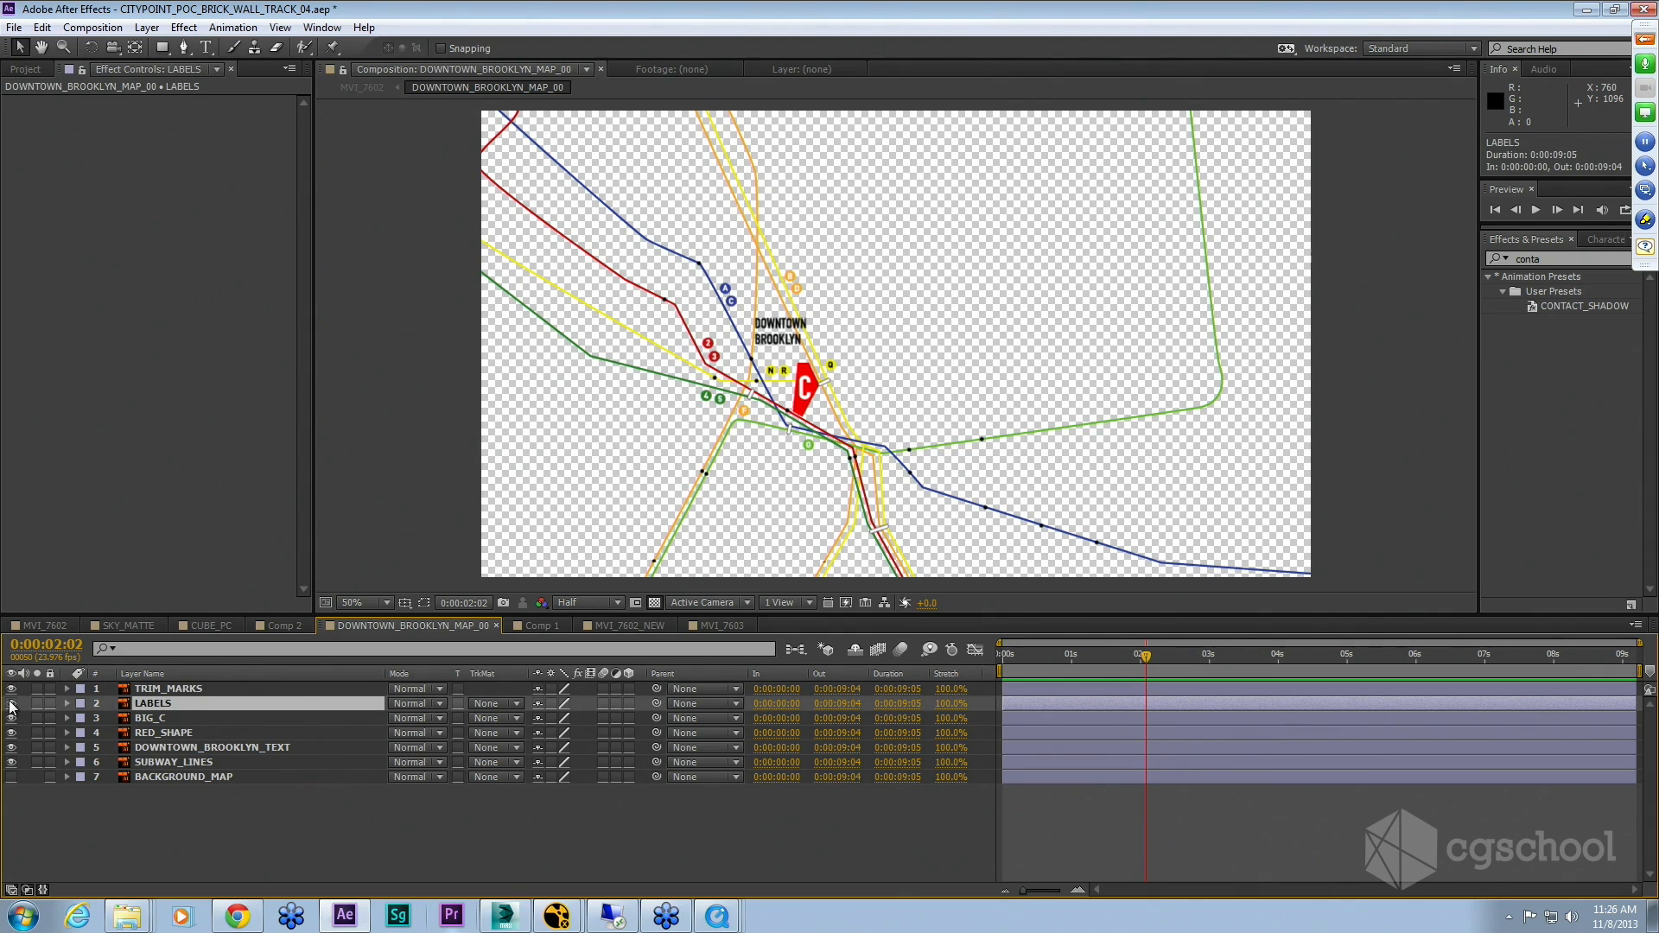
Step: Apply a Linear Wipe effect to the LABELS layer and adjust its Transition Completion
right_click(161, 707)
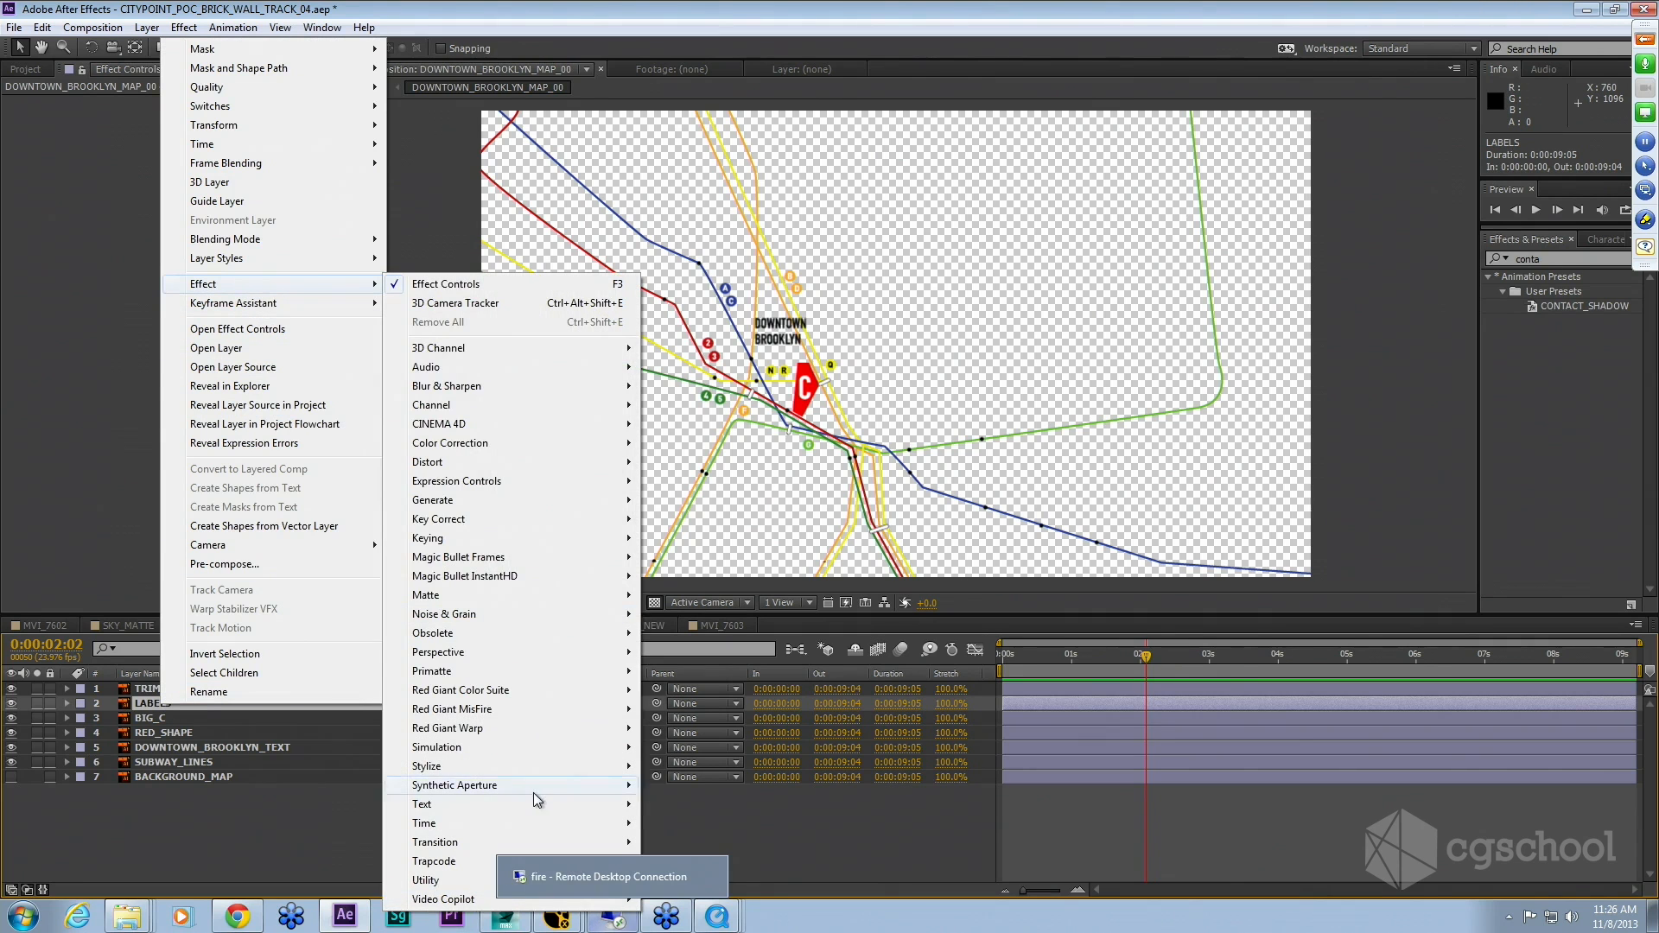
mouse_move(512, 844)
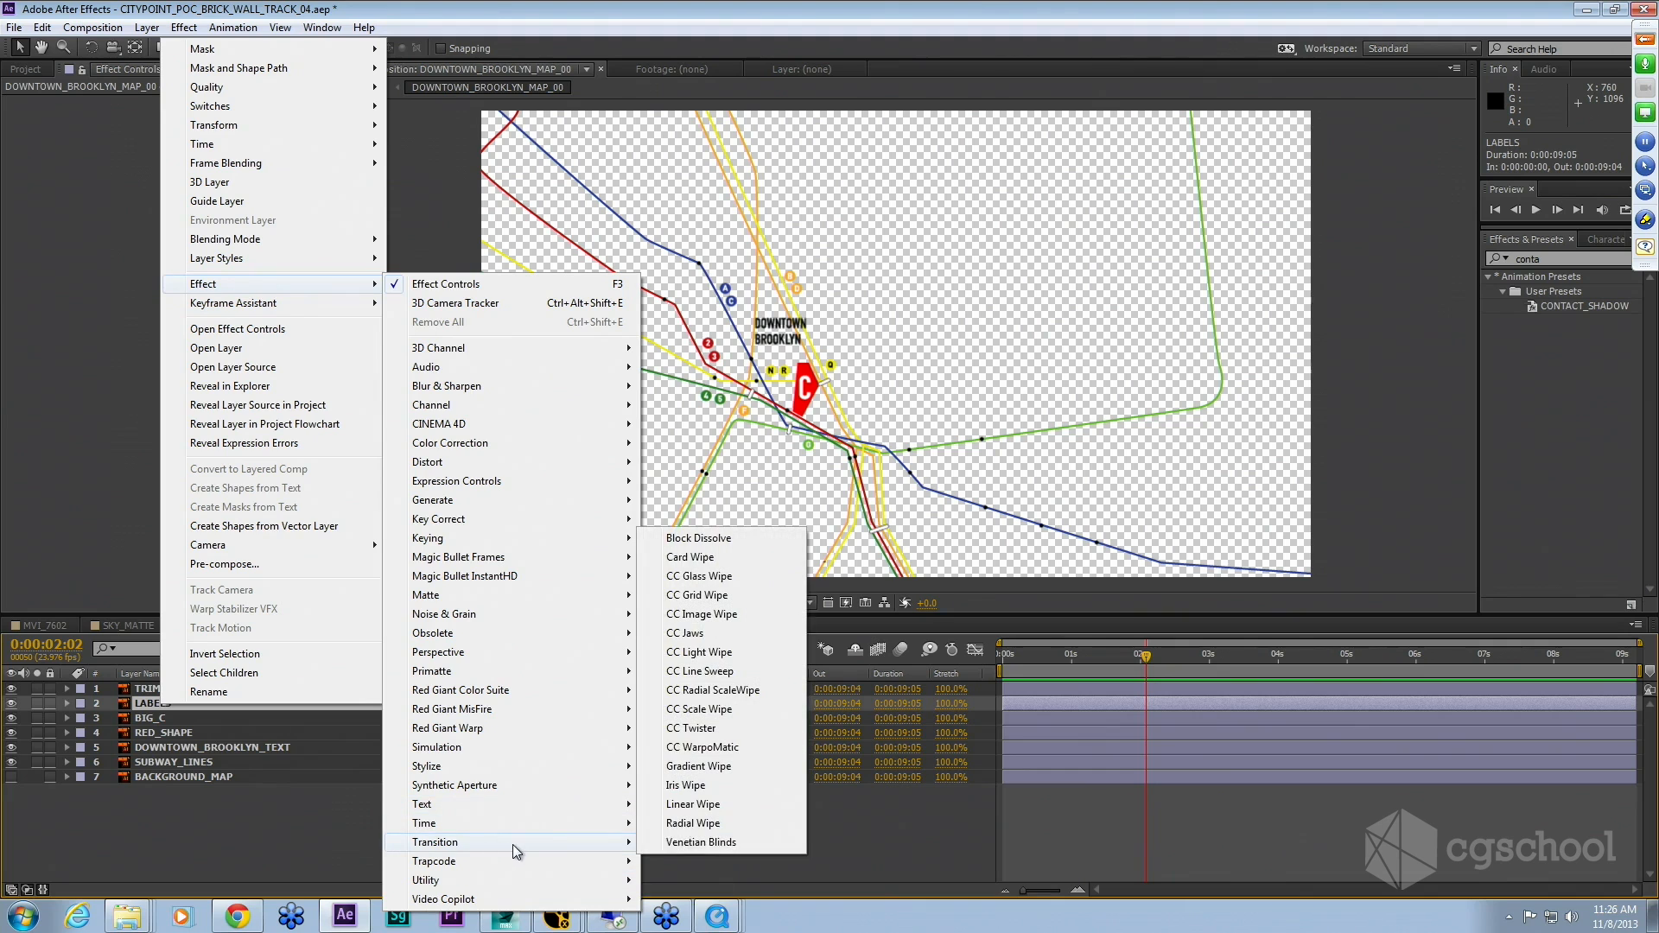
click(704, 809)
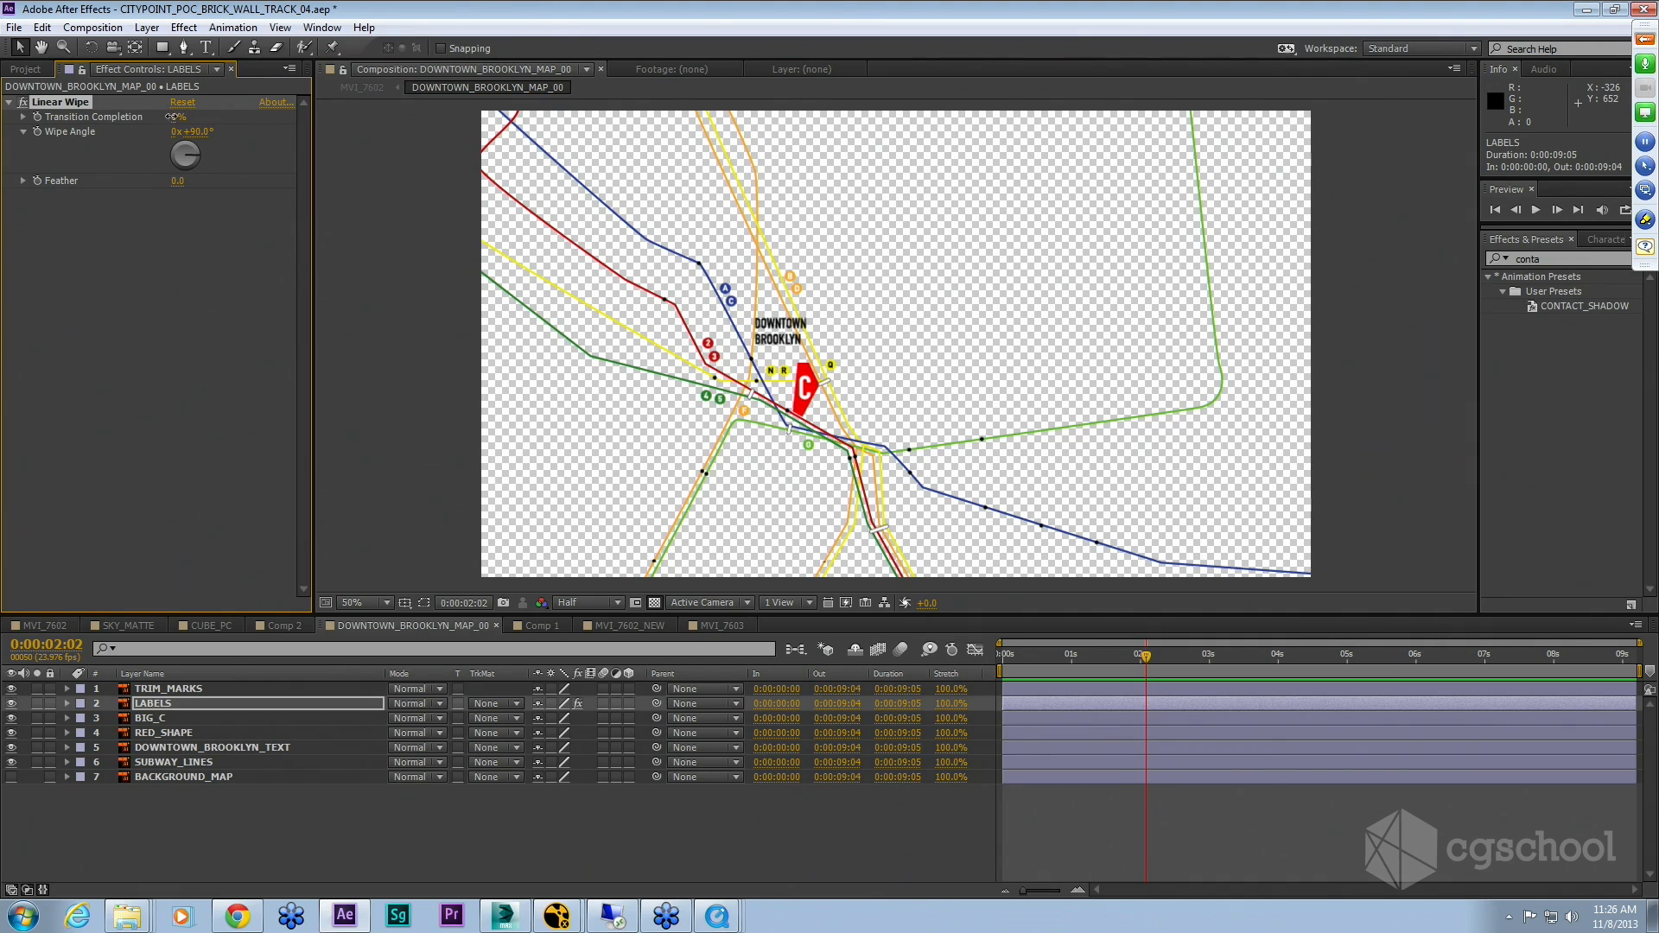
mouse_move(172, 117)
mouse_down()
mouse_move(98, 129)
mouse_move(194, 120)
mouse_move(122, 137)
mouse_move(246, 140)
mouse_move(155, 138)
mouse_up()
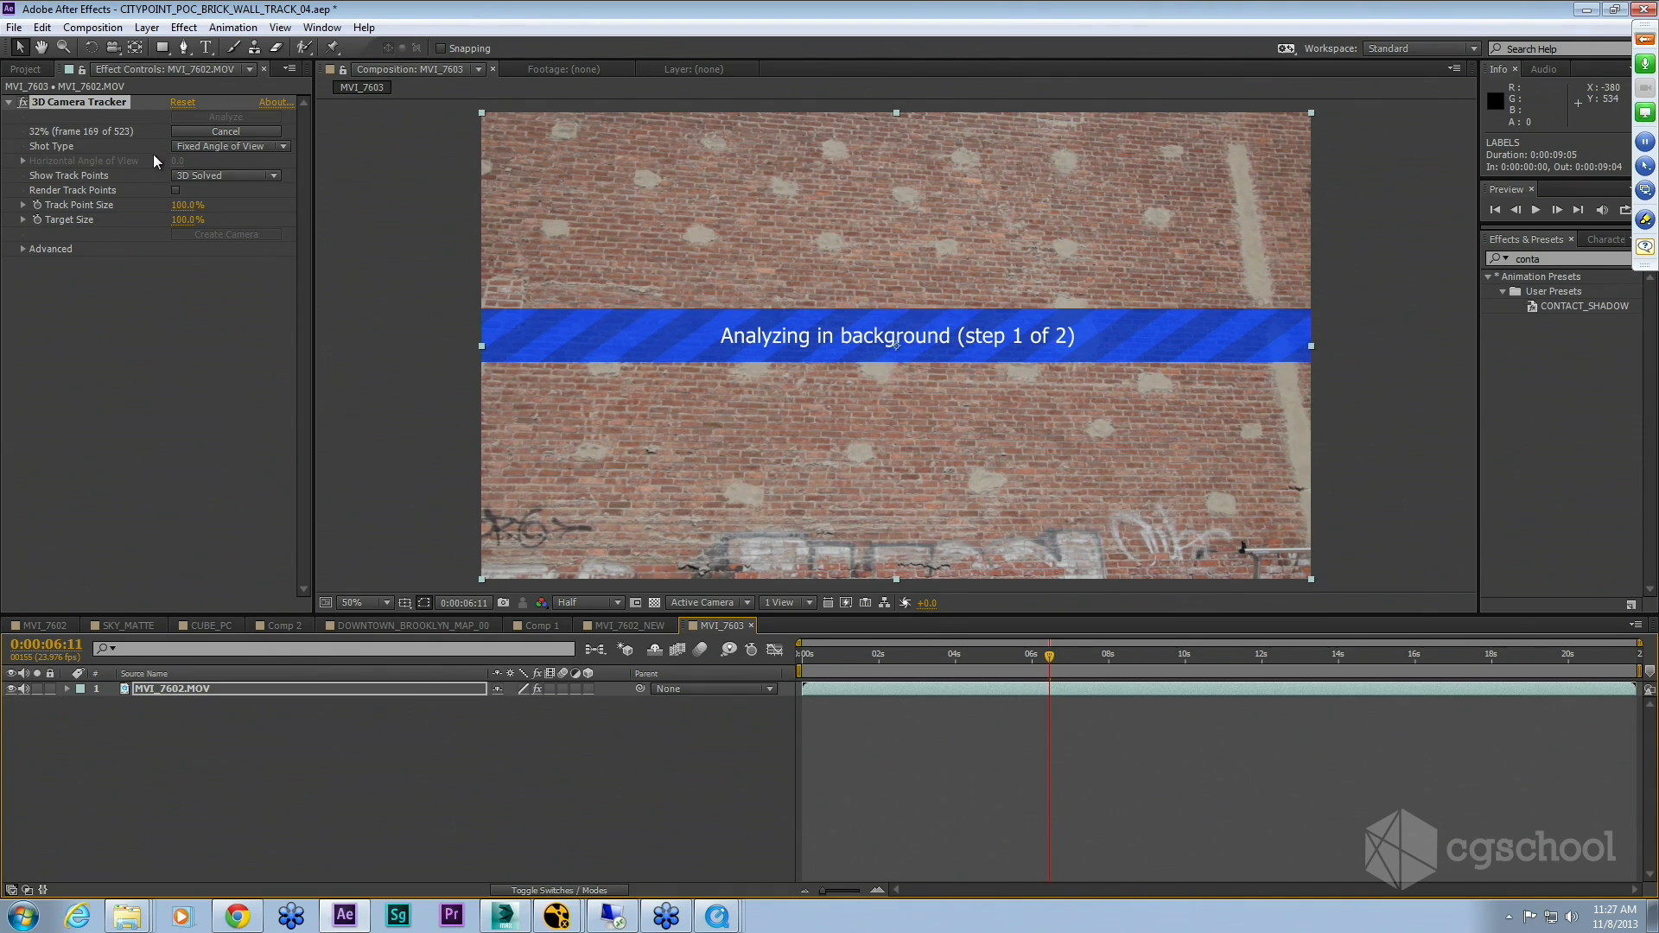
Step: Cancel the camera tracker analysis and trim the footage layer and work area to start at 0:00:06:20
click(190, 132)
mouse_move(1067, 654)
mouse_down()
mouse_move(1228, 667)
mouse_move(1065, 668)
mouse_up()
key(b)
click(1075, 686)
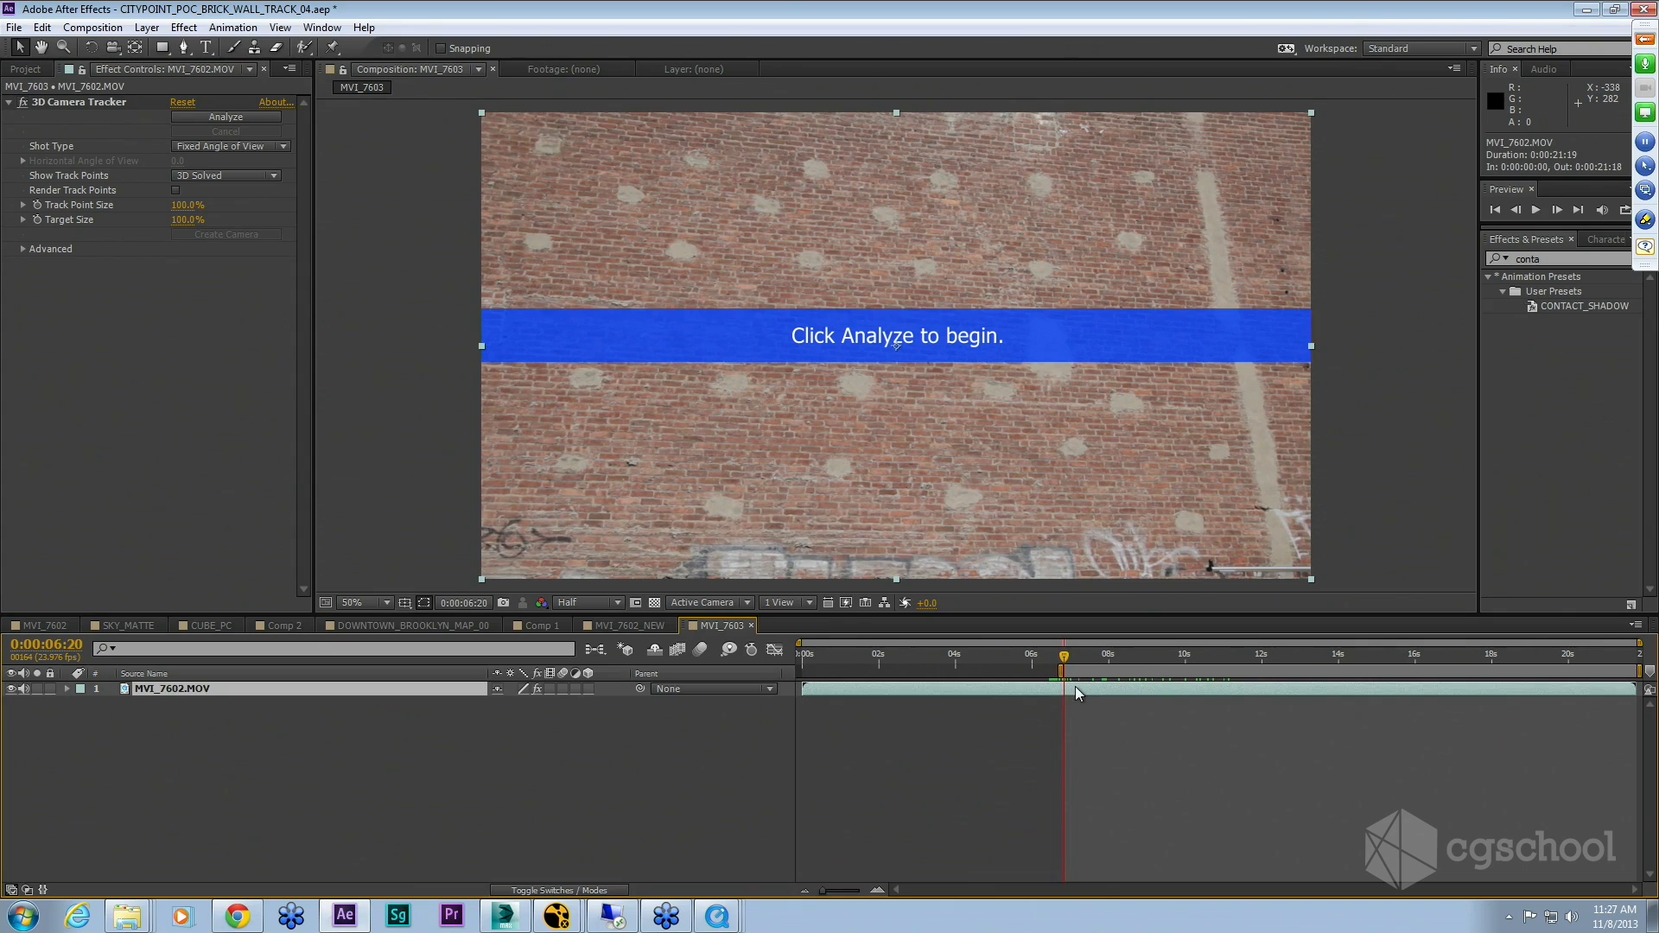
key(alt+bracketleft)
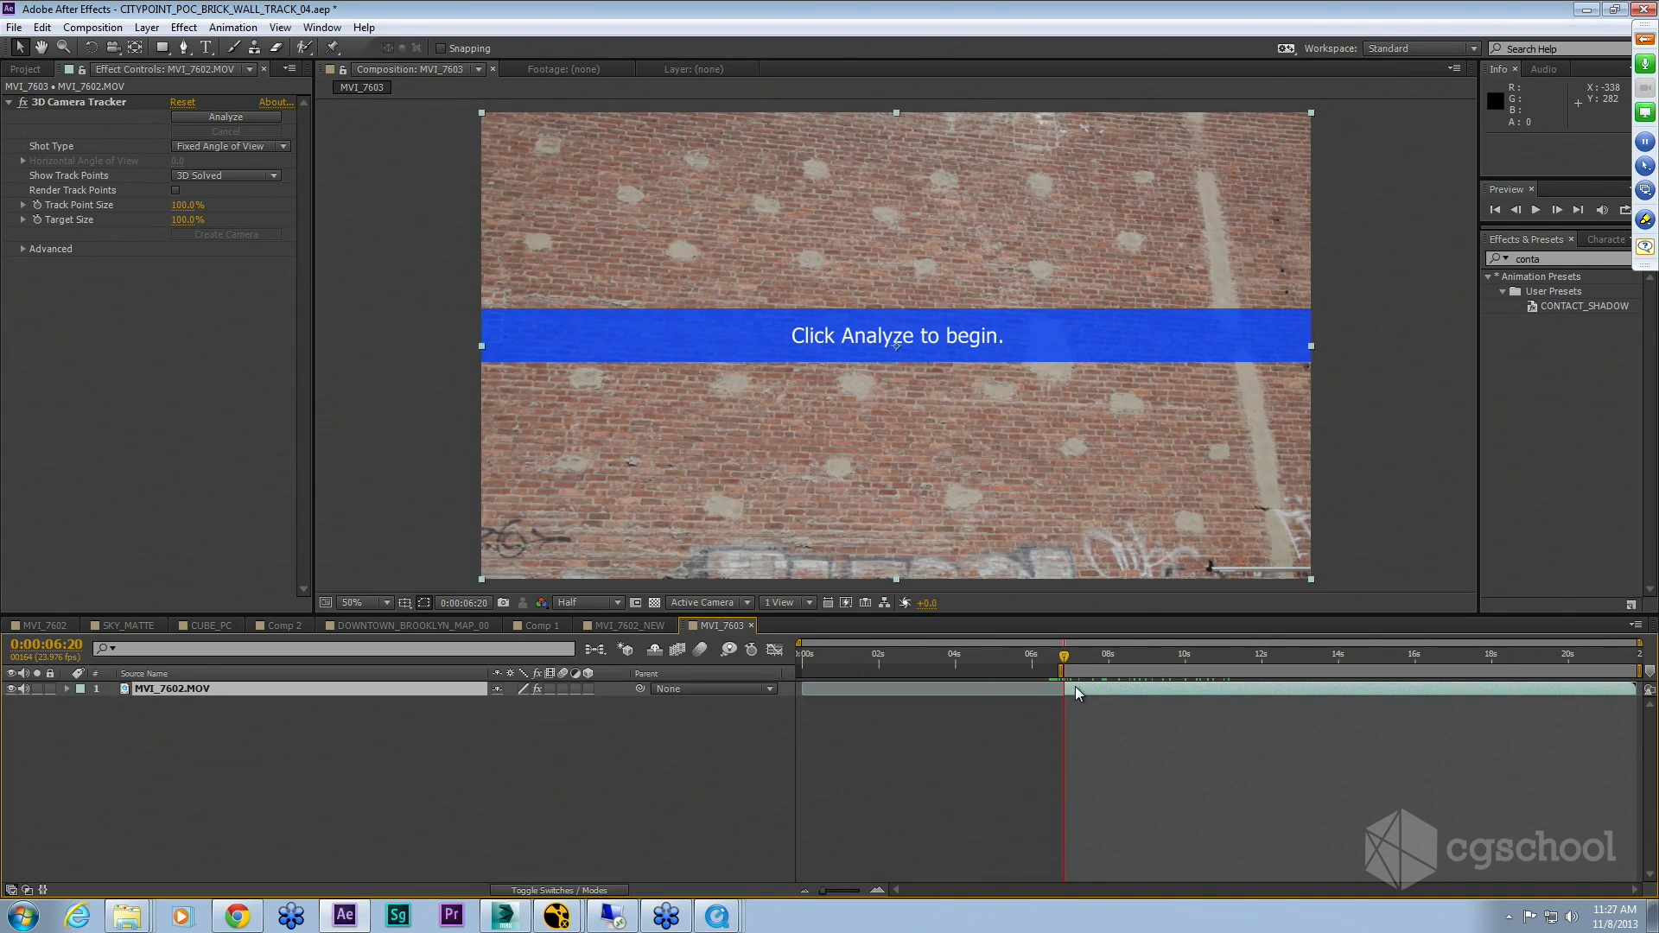
Step: Trim the footage layer and work area to end at 0:00:11:04
drag(1169, 659, 1230, 663)
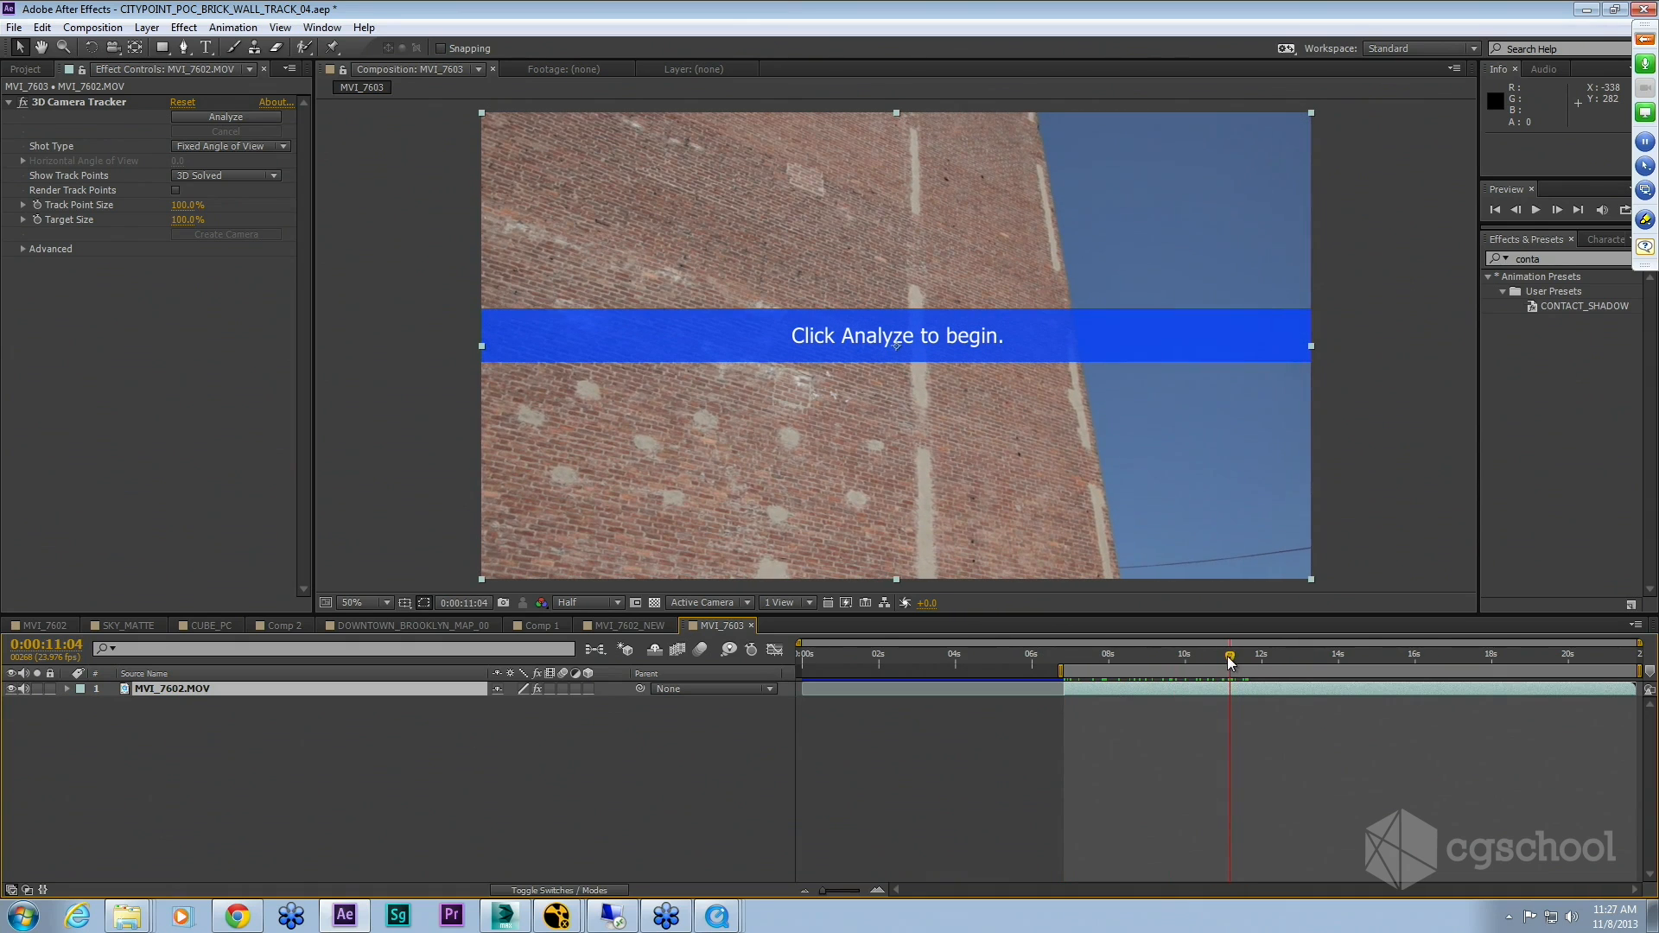
click(1195, 689)
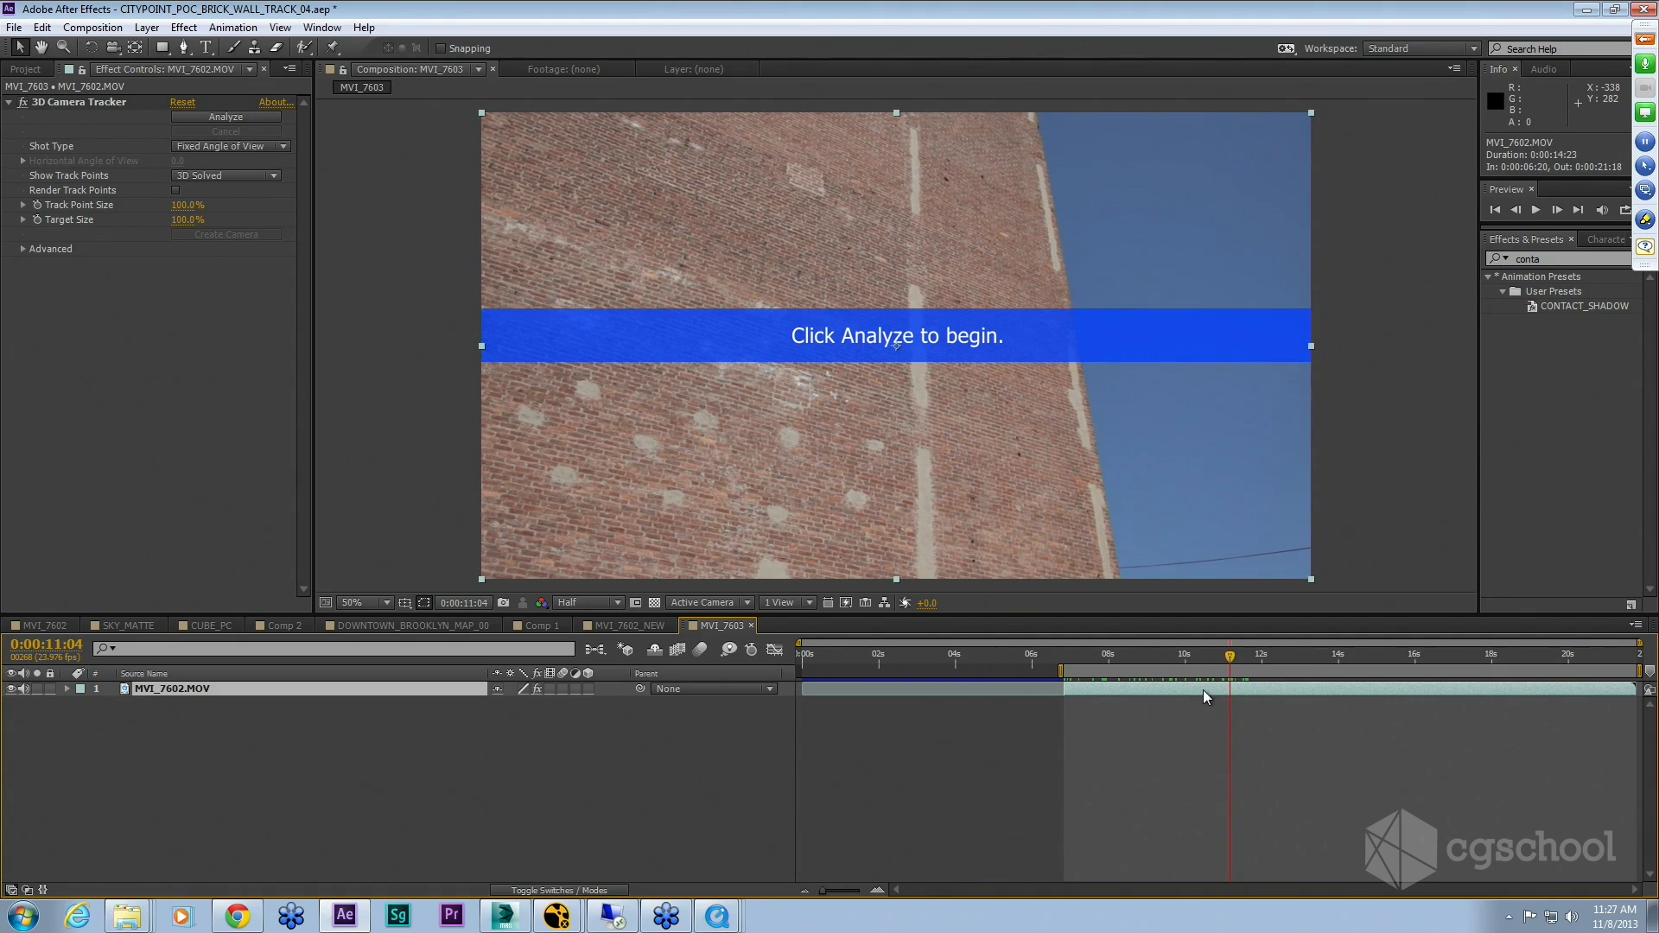
key(alt+bracketright)
key(n)
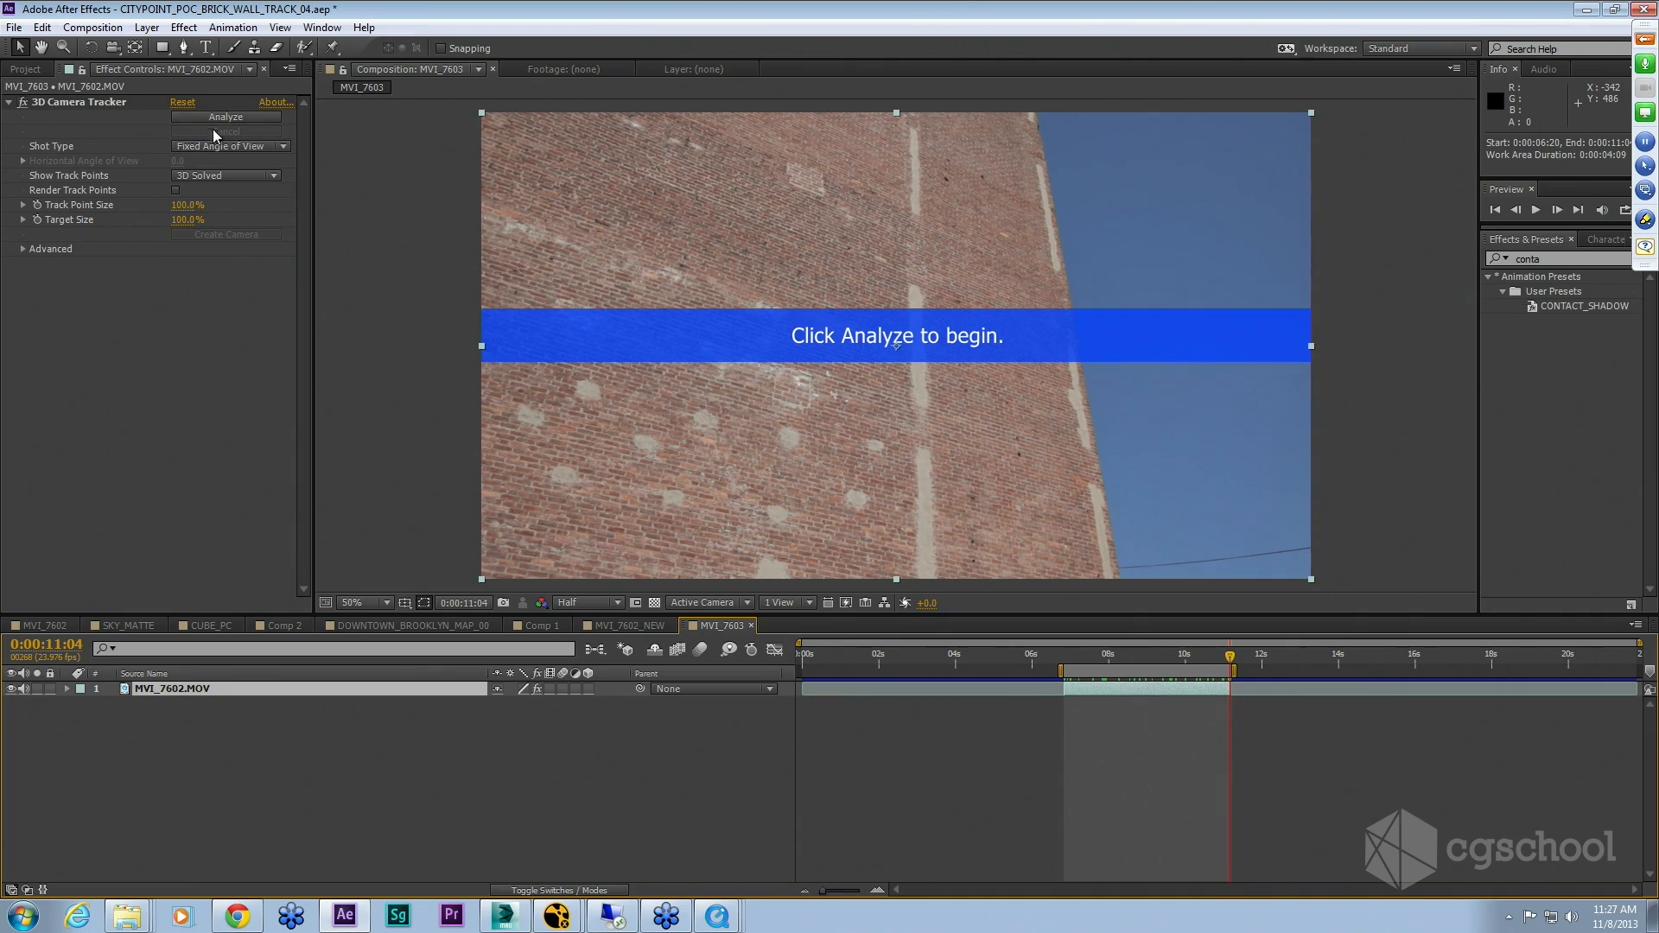
Step: Analyze the trimmed footage with the 3D Camera Tracker, then create a solid and camera from the target on the brick wall
click(182, 116)
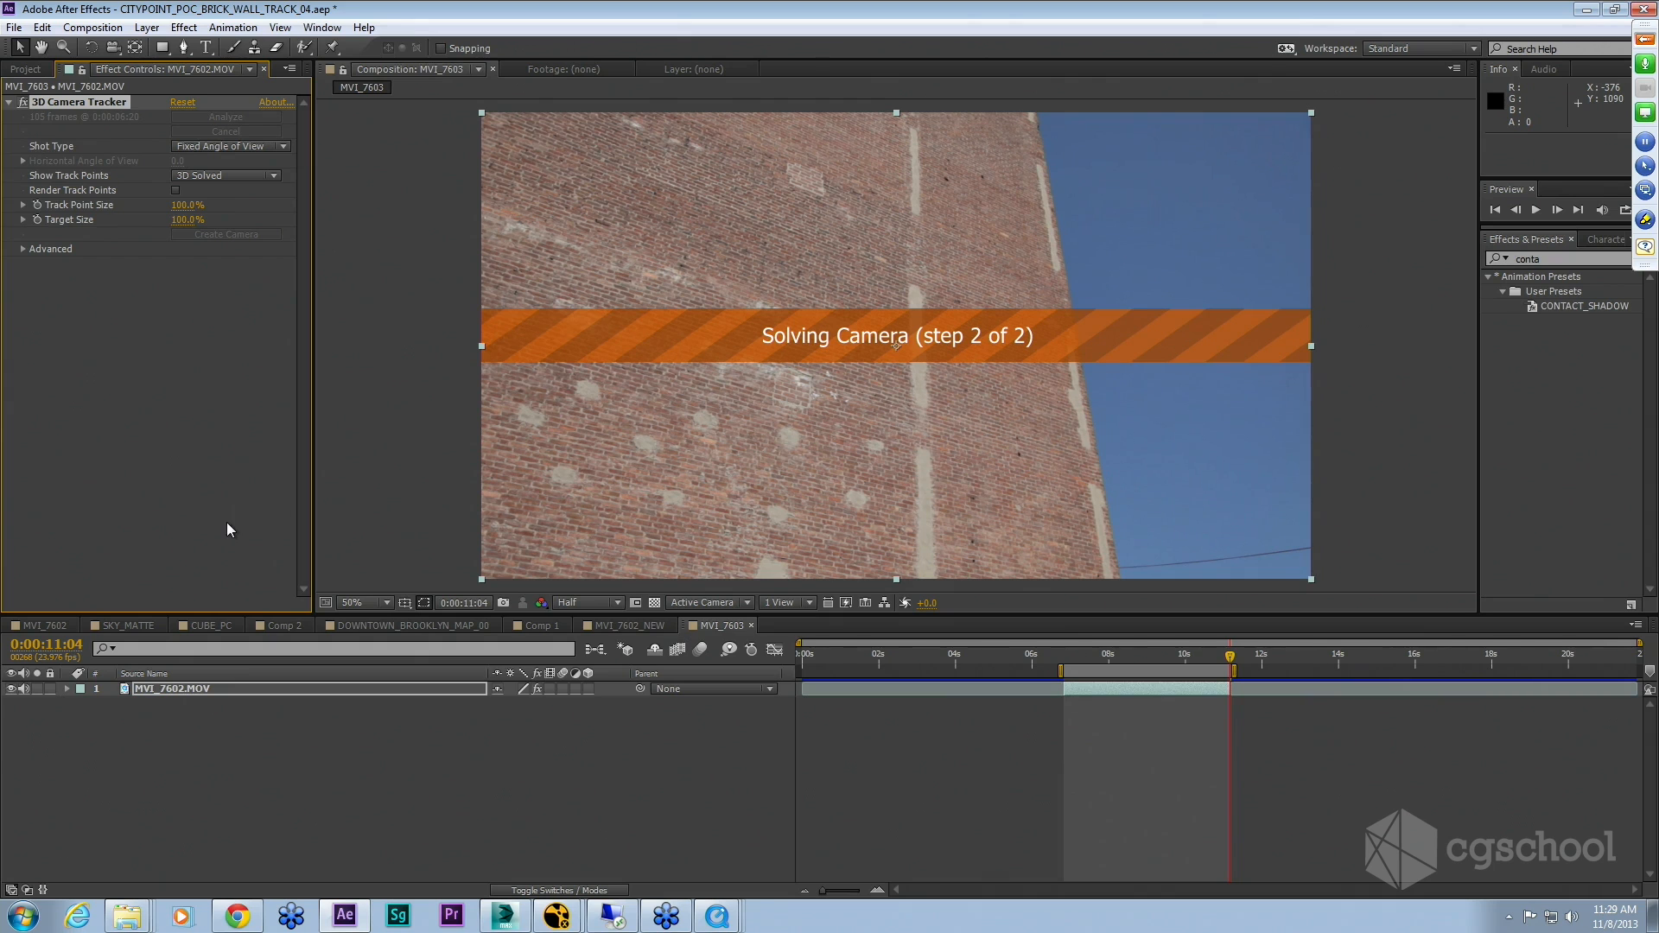
drag(1202, 663, 1124, 663)
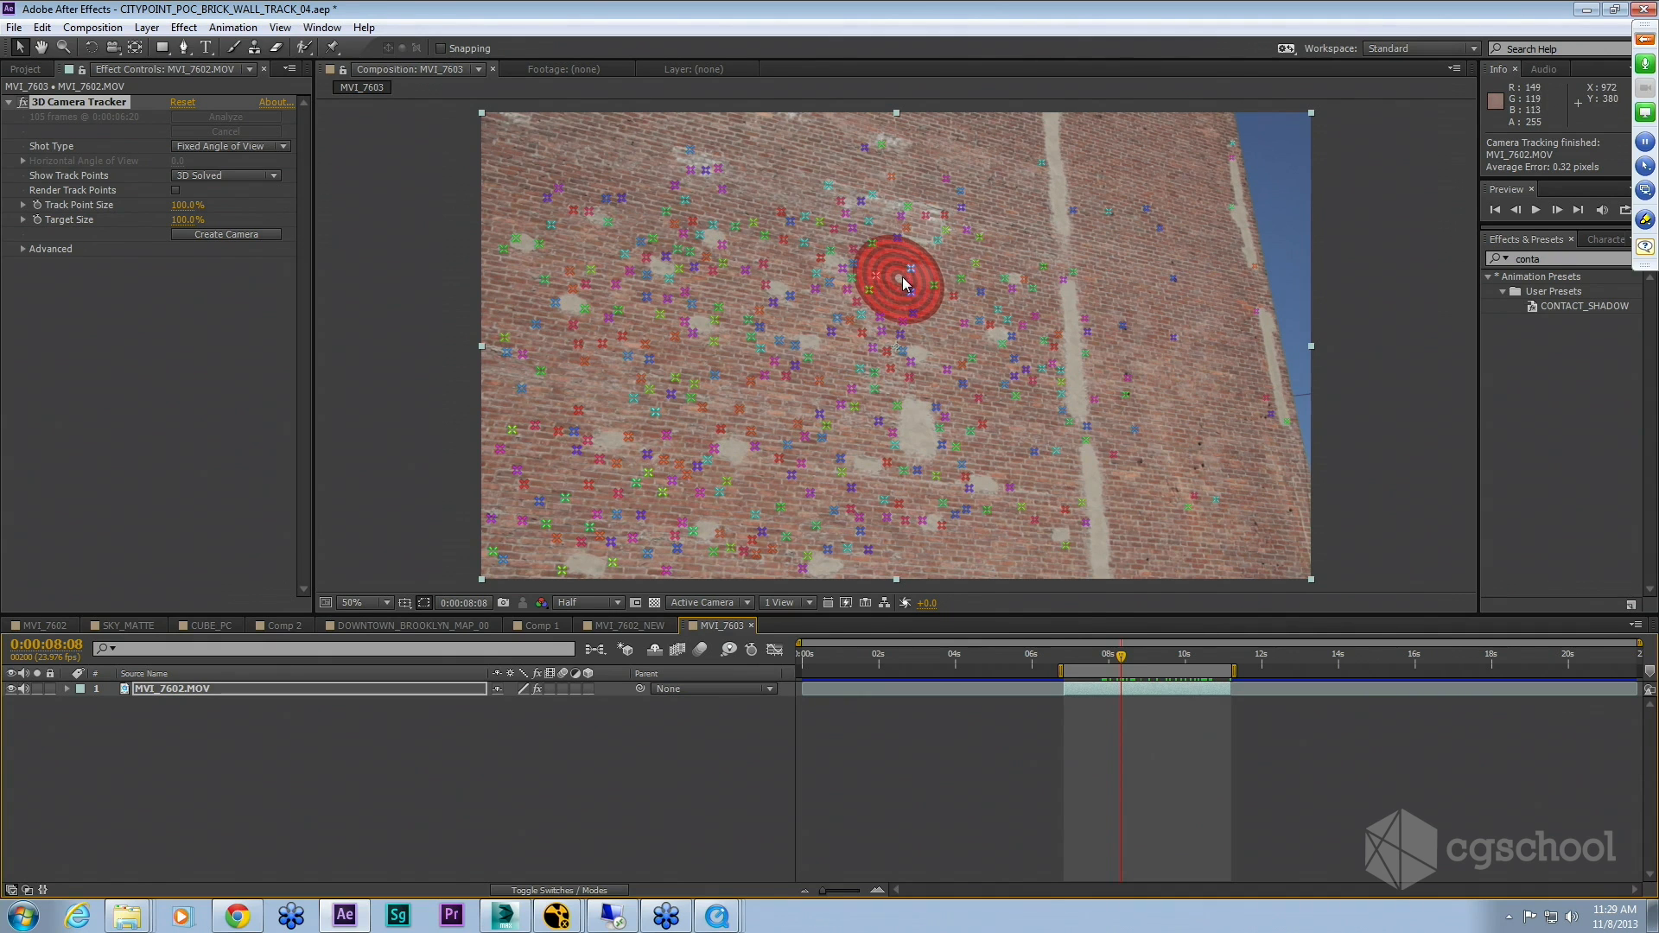
click(899, 282)
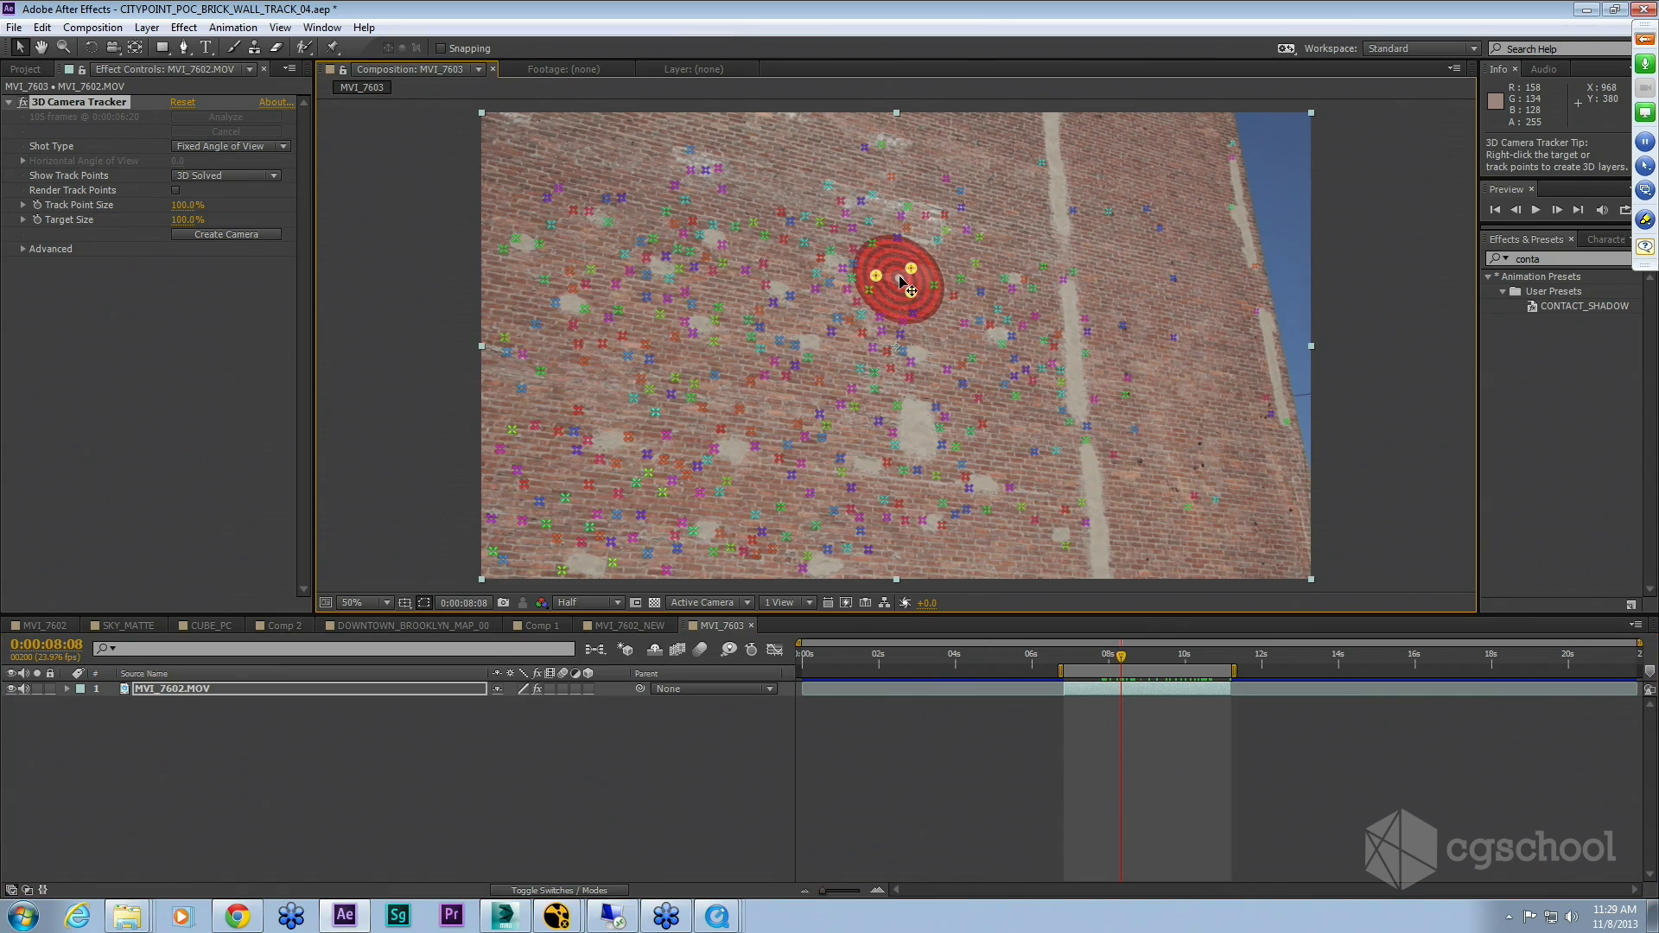
right_click(900, 281)
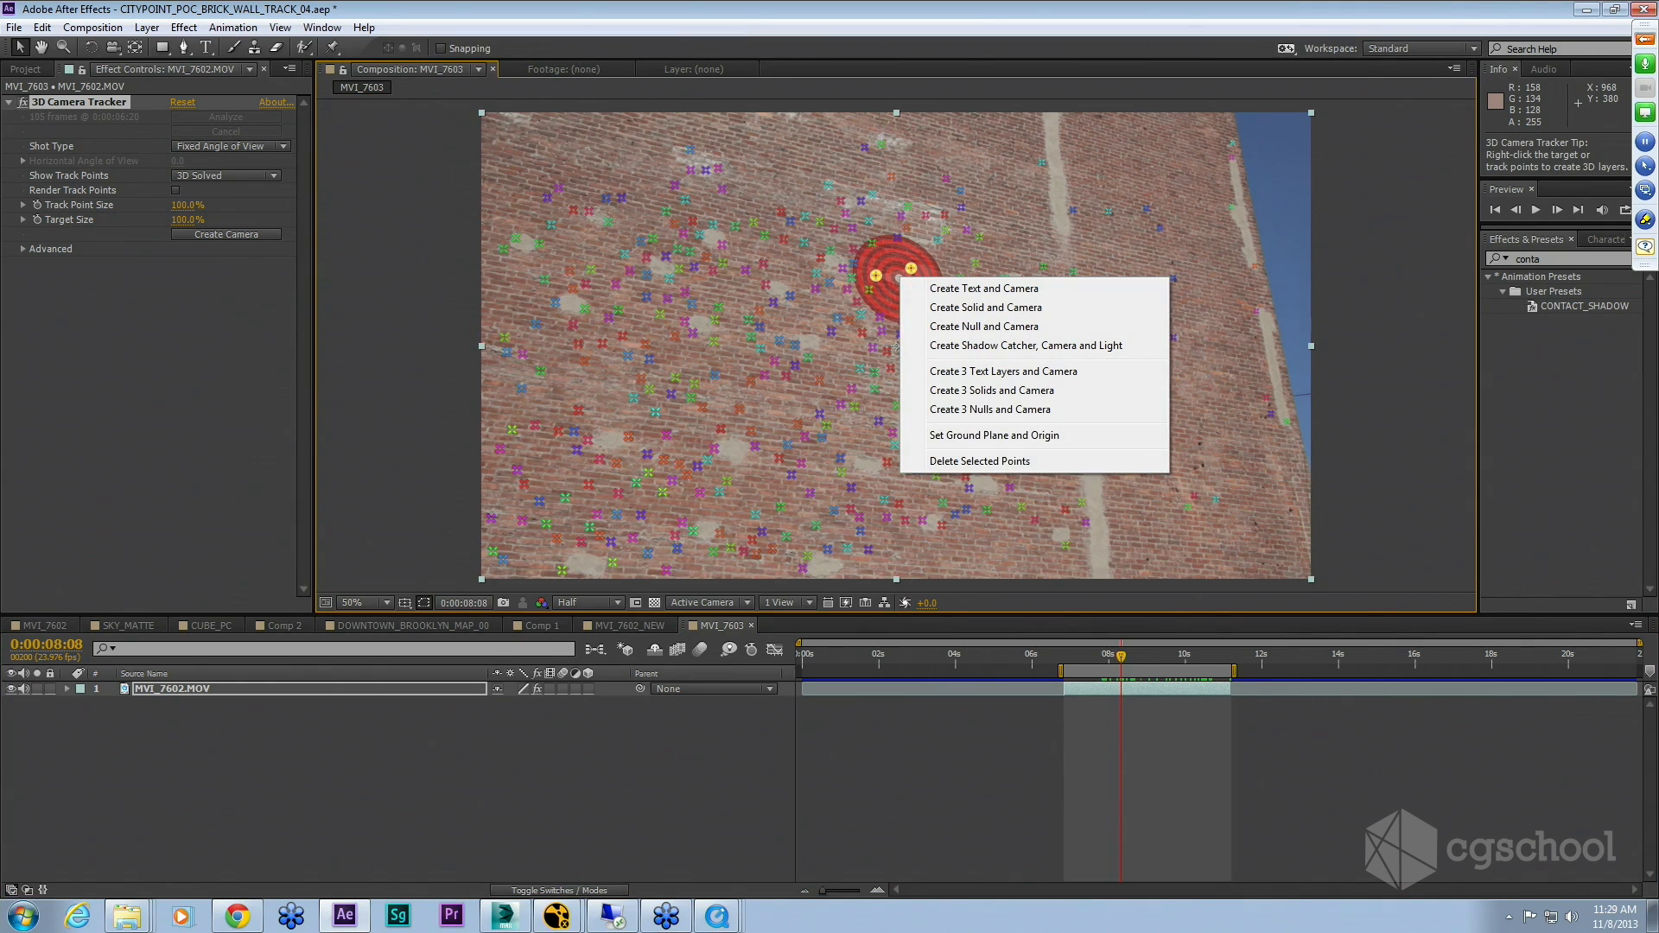
click(1027, 312)
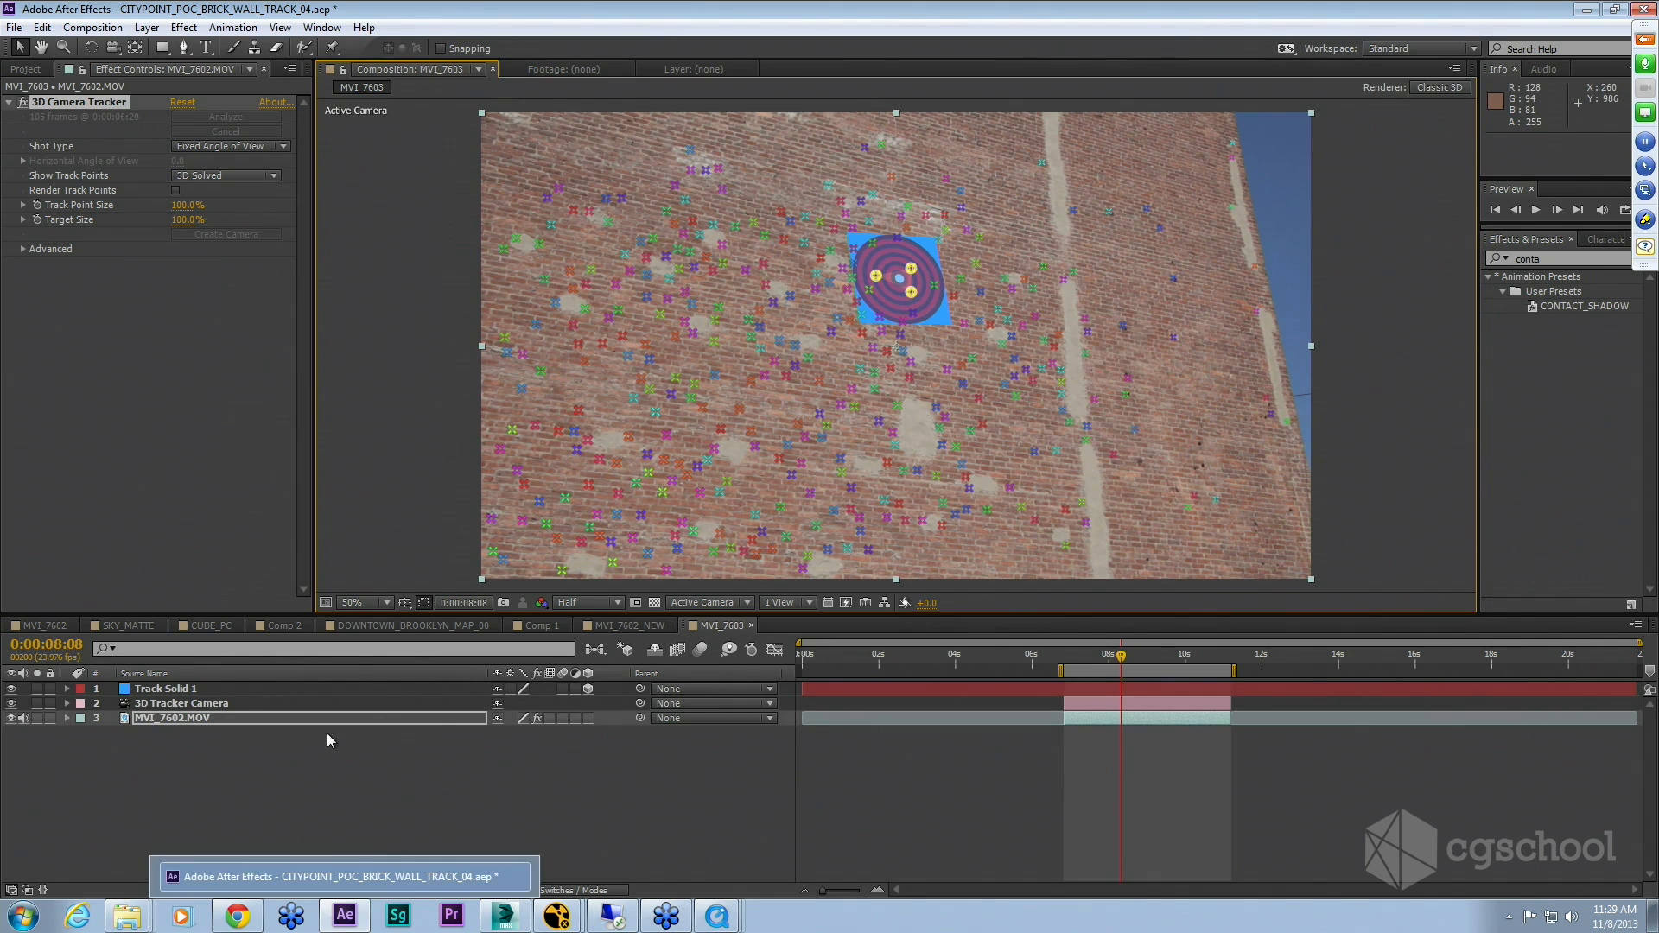
Step: Rotate the Track Solid 1 layer around Z to about 9.4° to align it with the brick courses
click(337, 793)
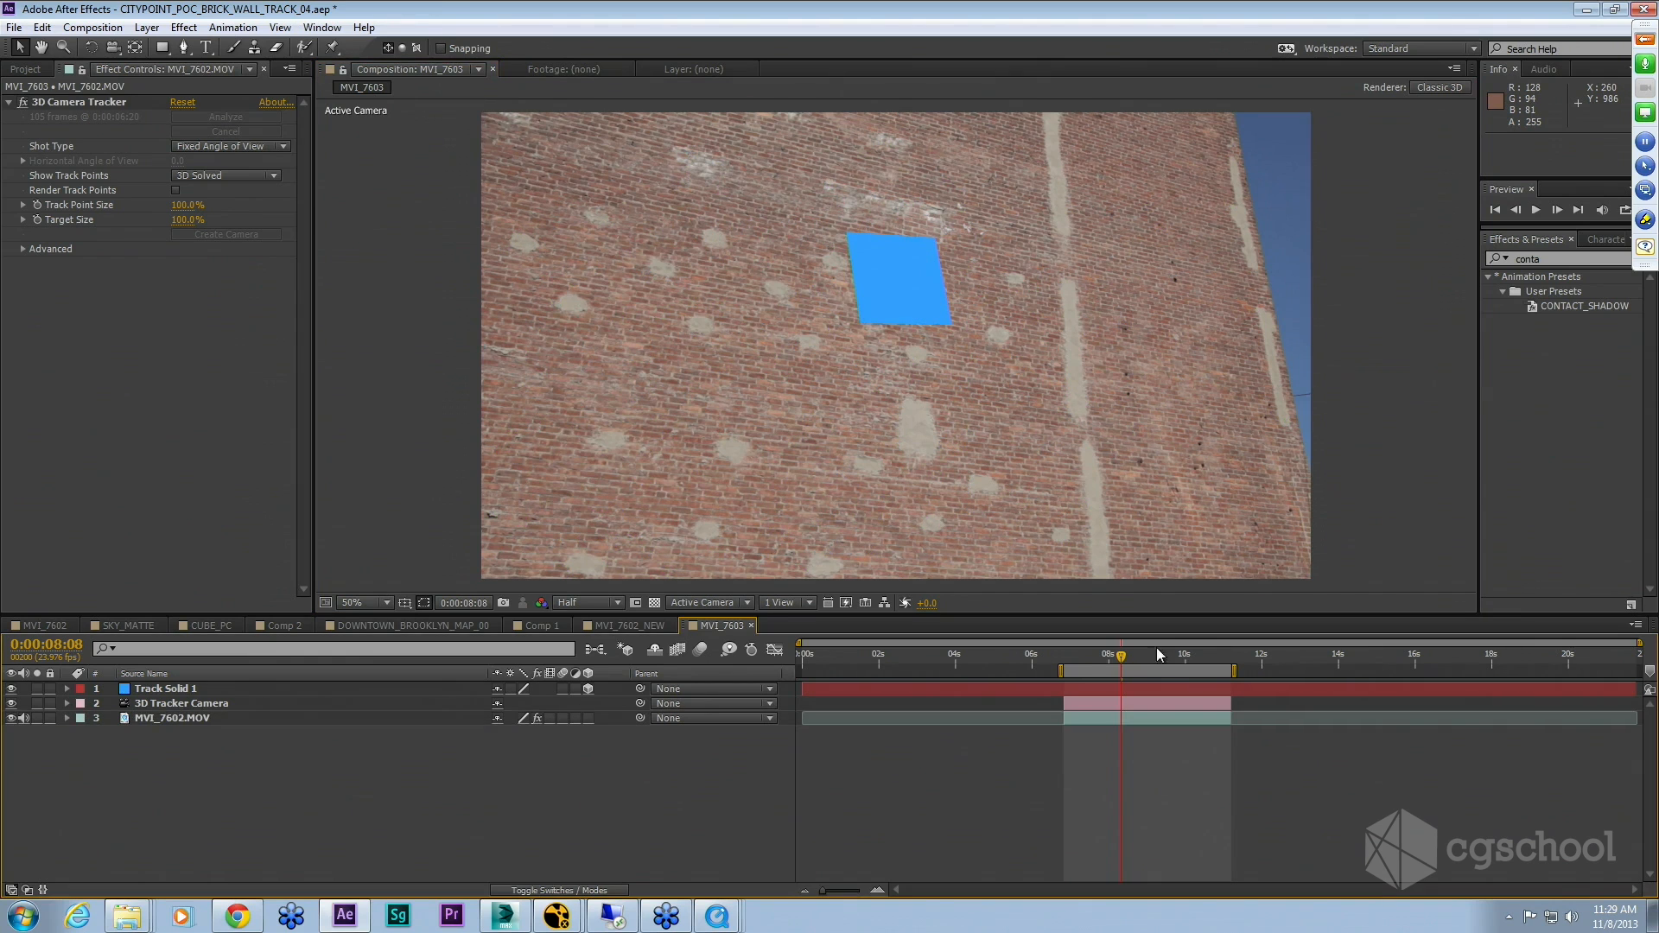
mouse_move(1121, 655)
mouse_down()
mouse_move(1077, 654)
mouse_move(1180, 654)
mouse_move(1109, 654)
mouse_up()
click(169, 689)
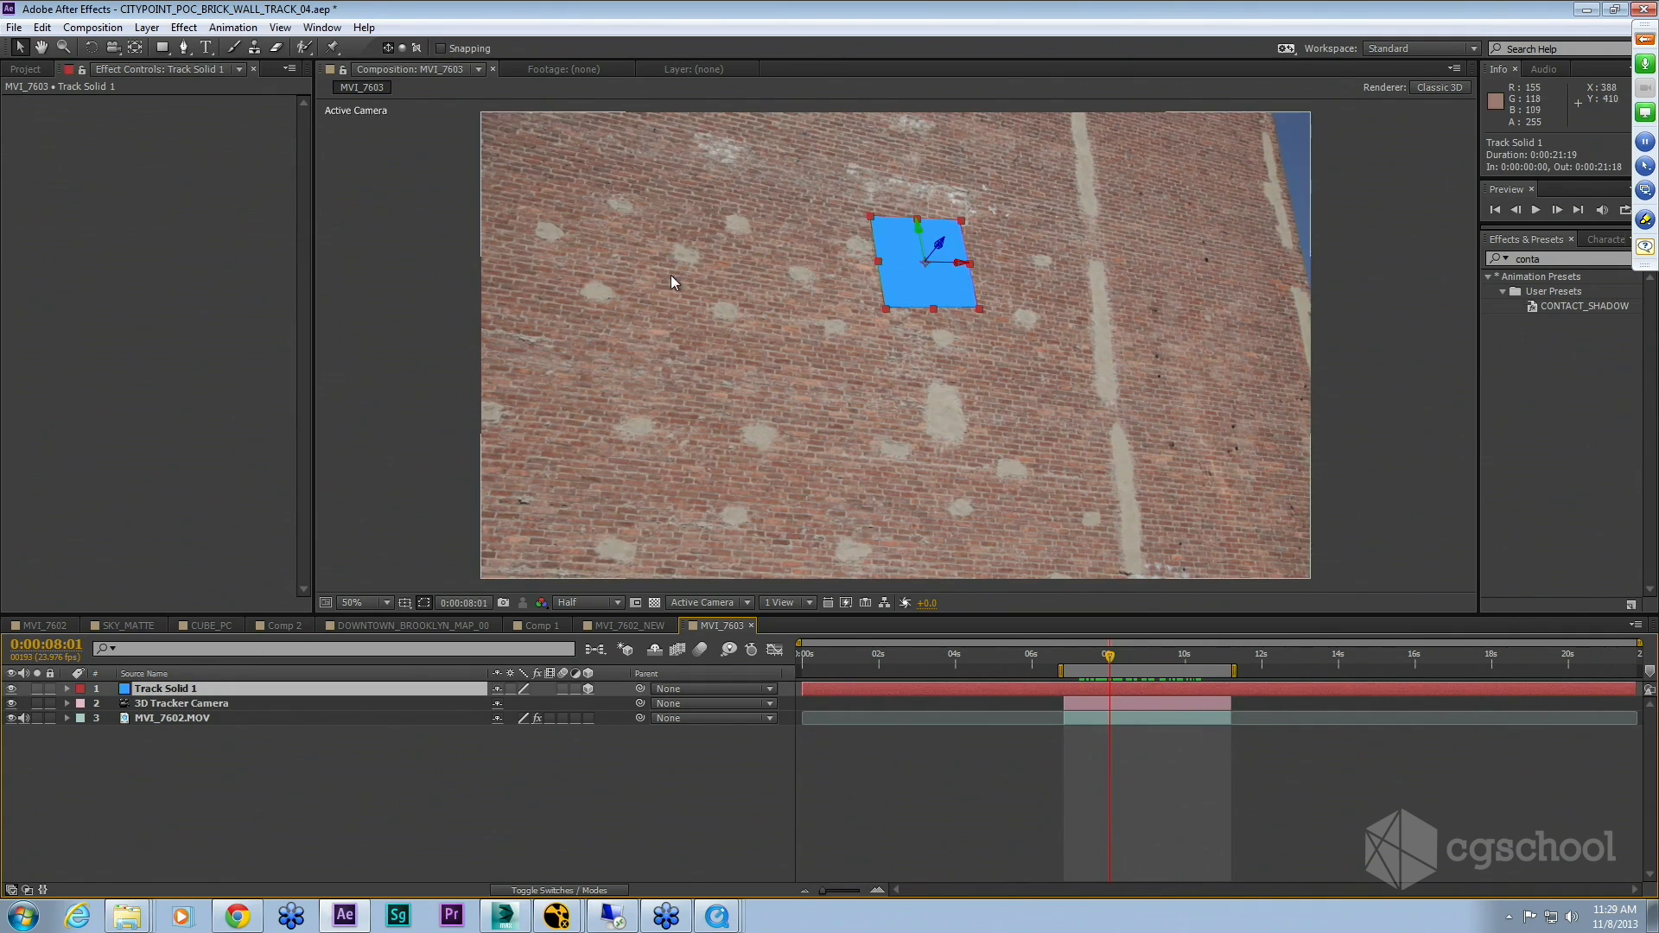
key(r)
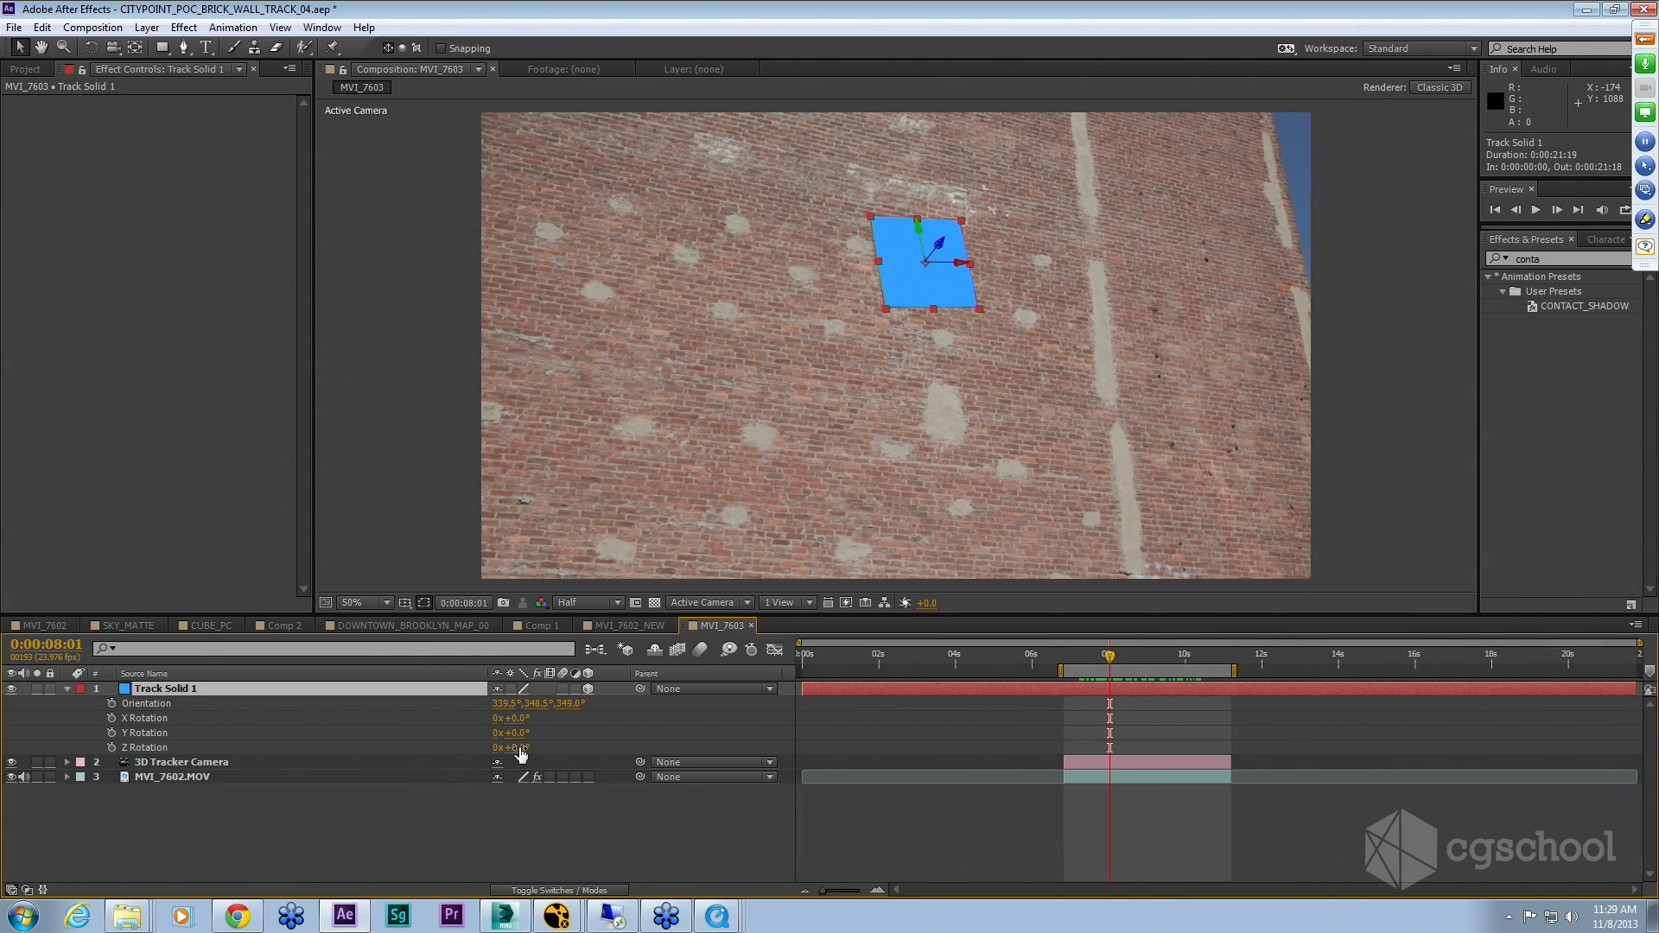
drag(518, 748, 603, 750)
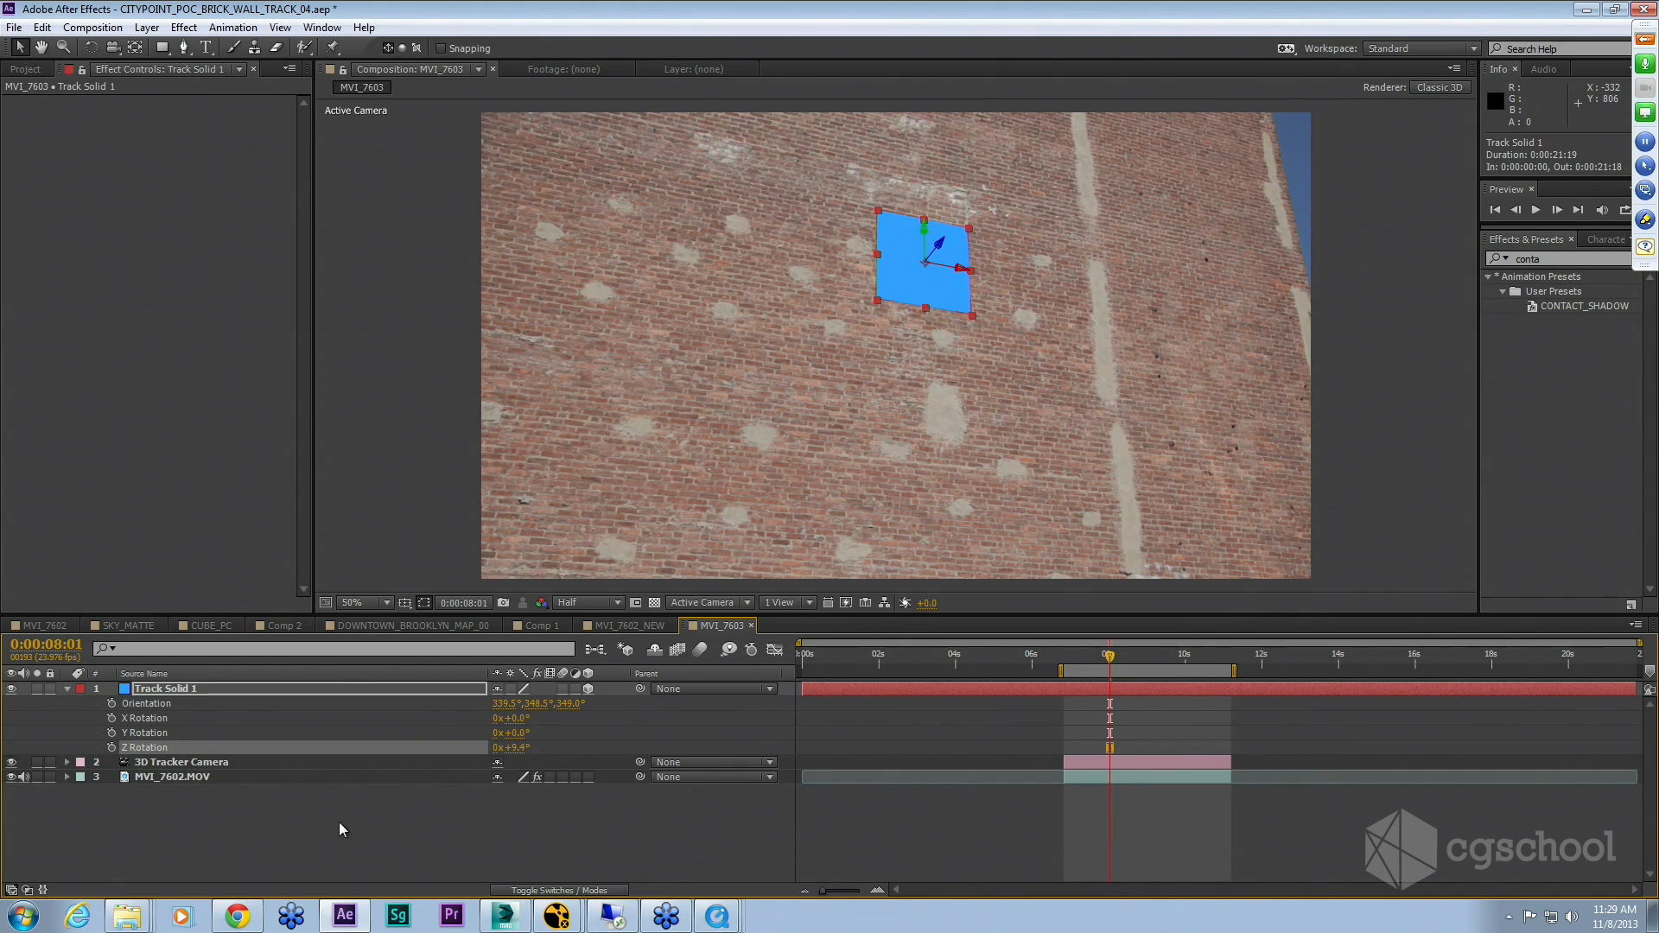
click(343, 830)
Step: Create a text layer reading "CG SCHOOL" on the wall
right_click(327, 826)
click(251, 828)
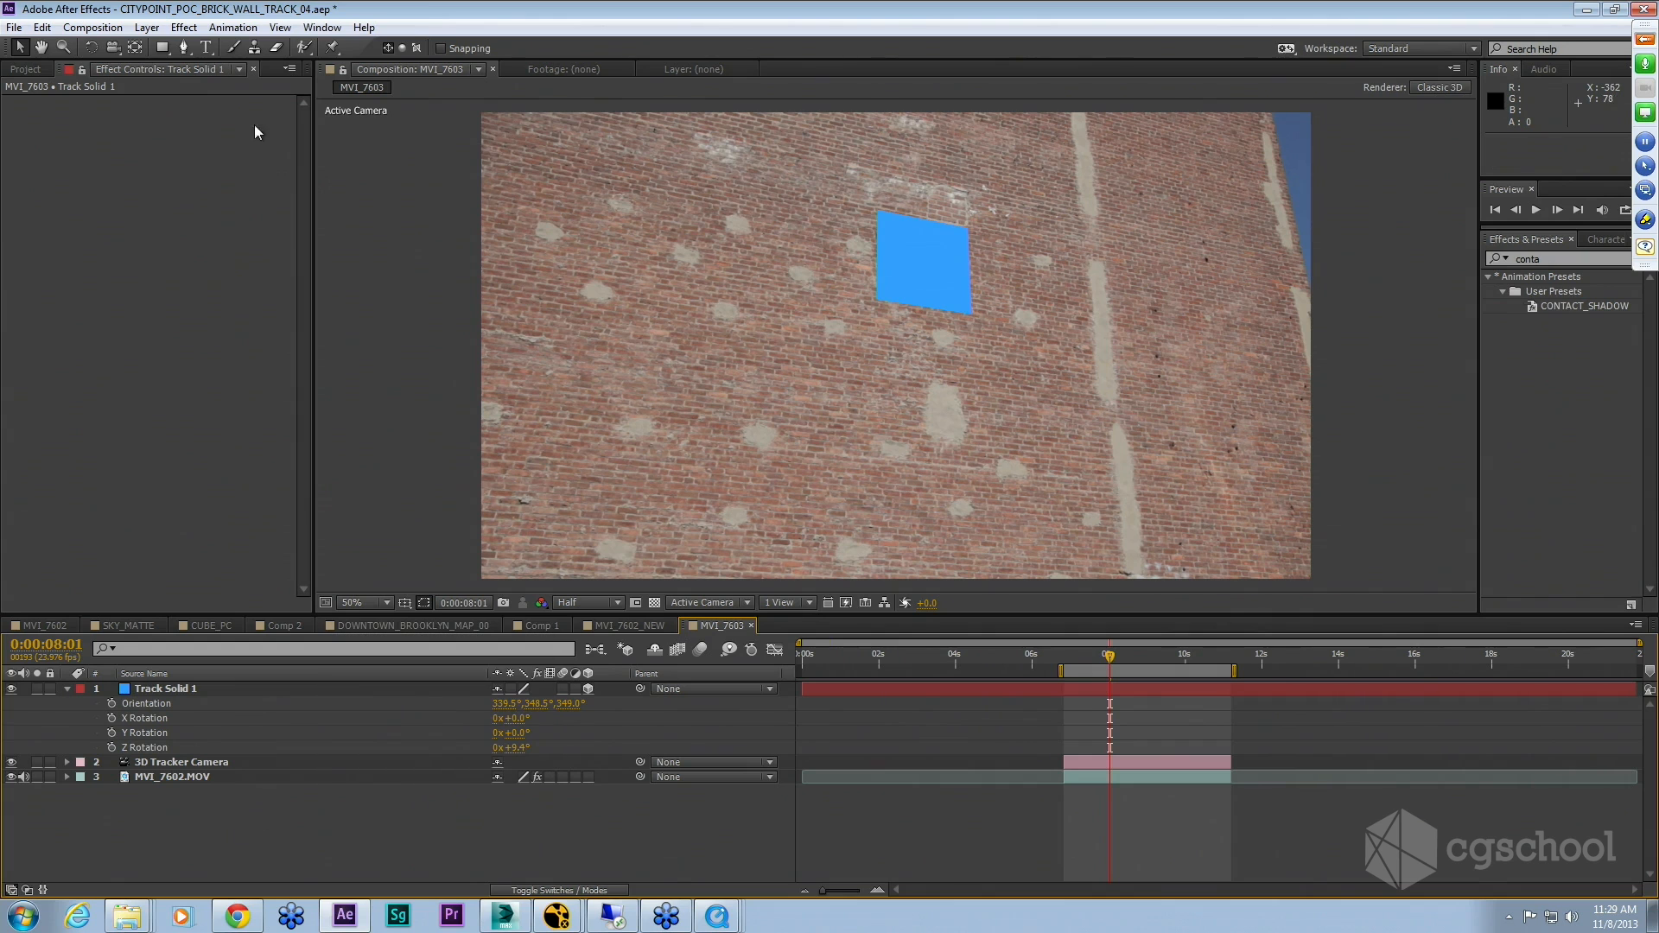
click(206, 47)
click(716, 346)
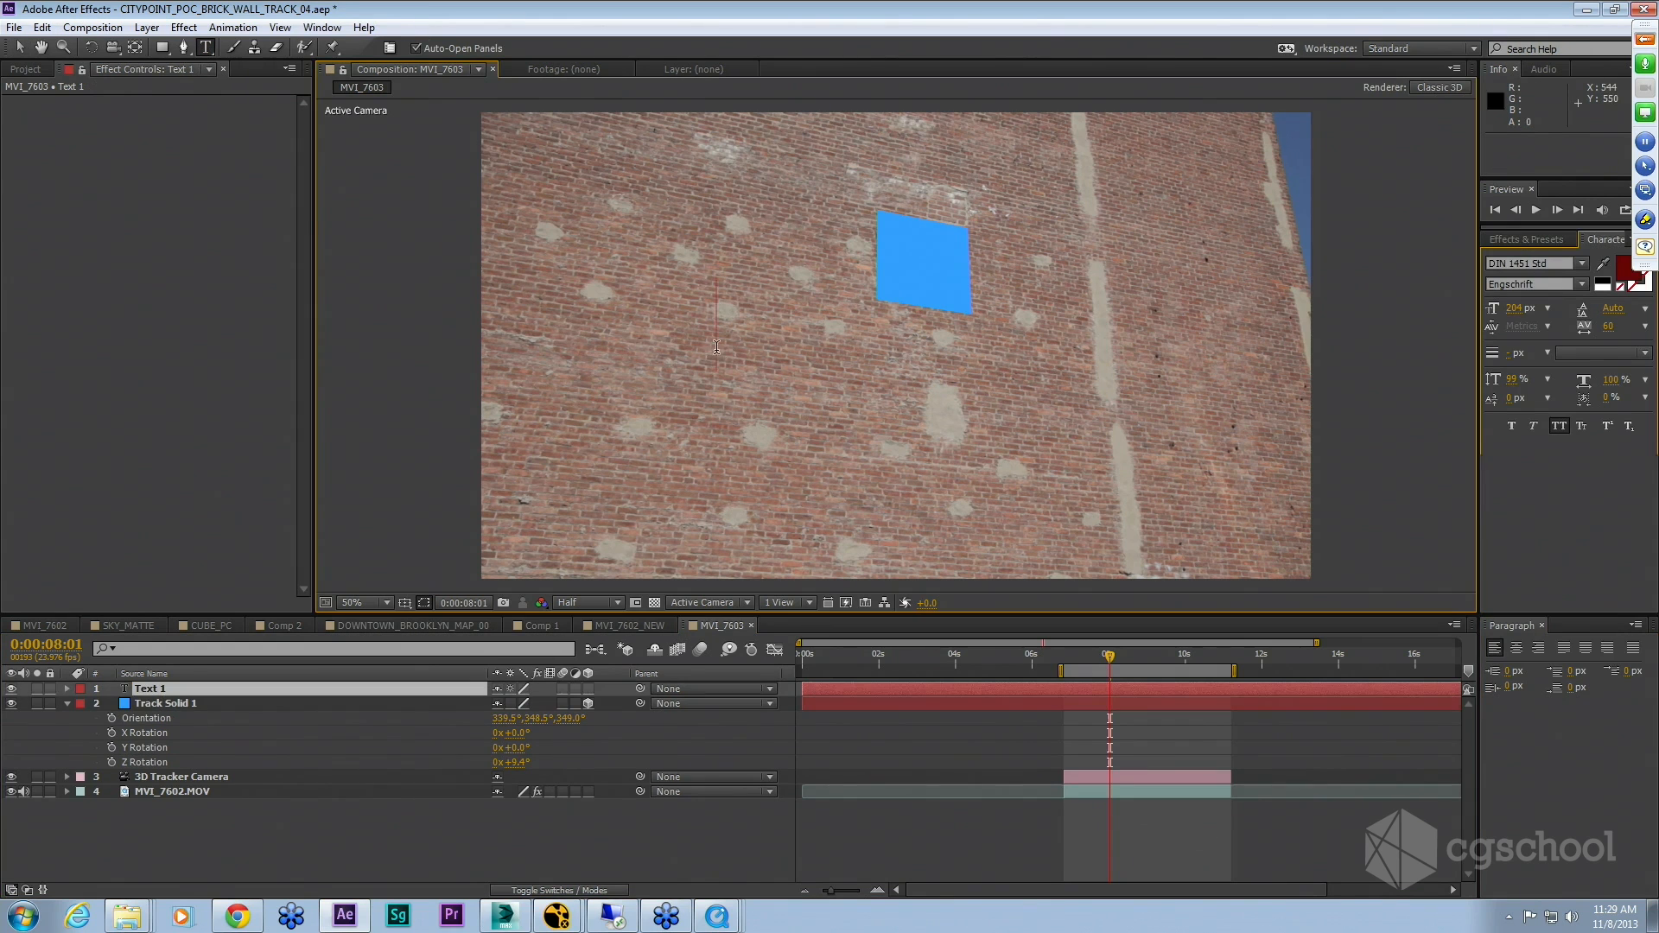
text(CG)
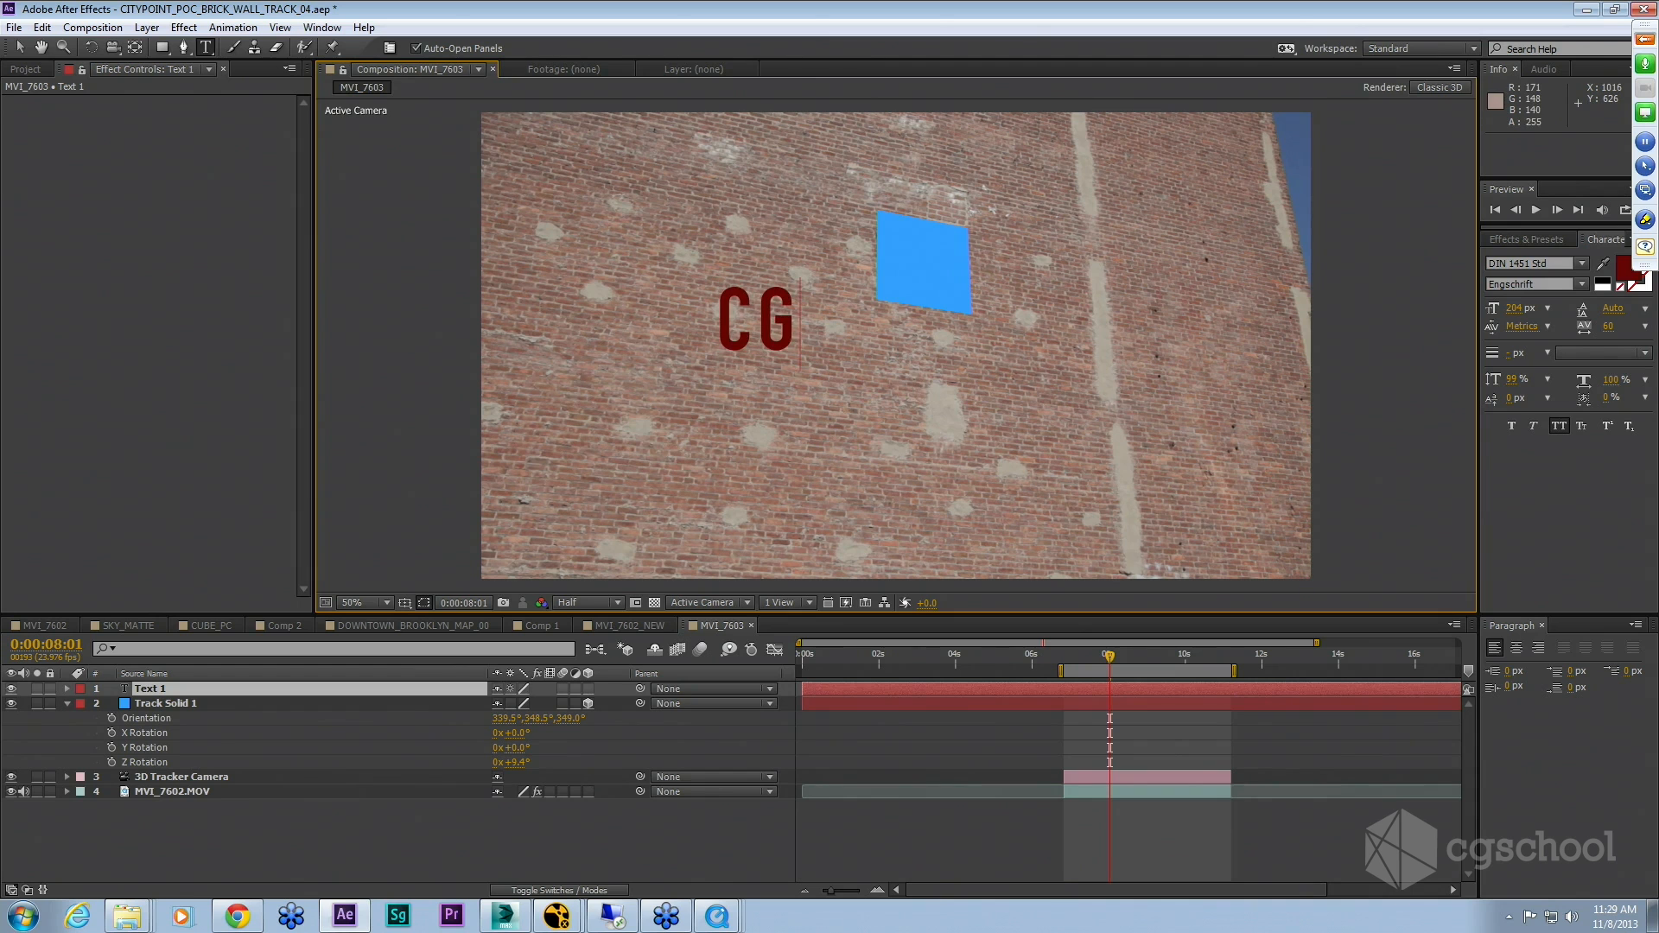
text( SCHOOL)
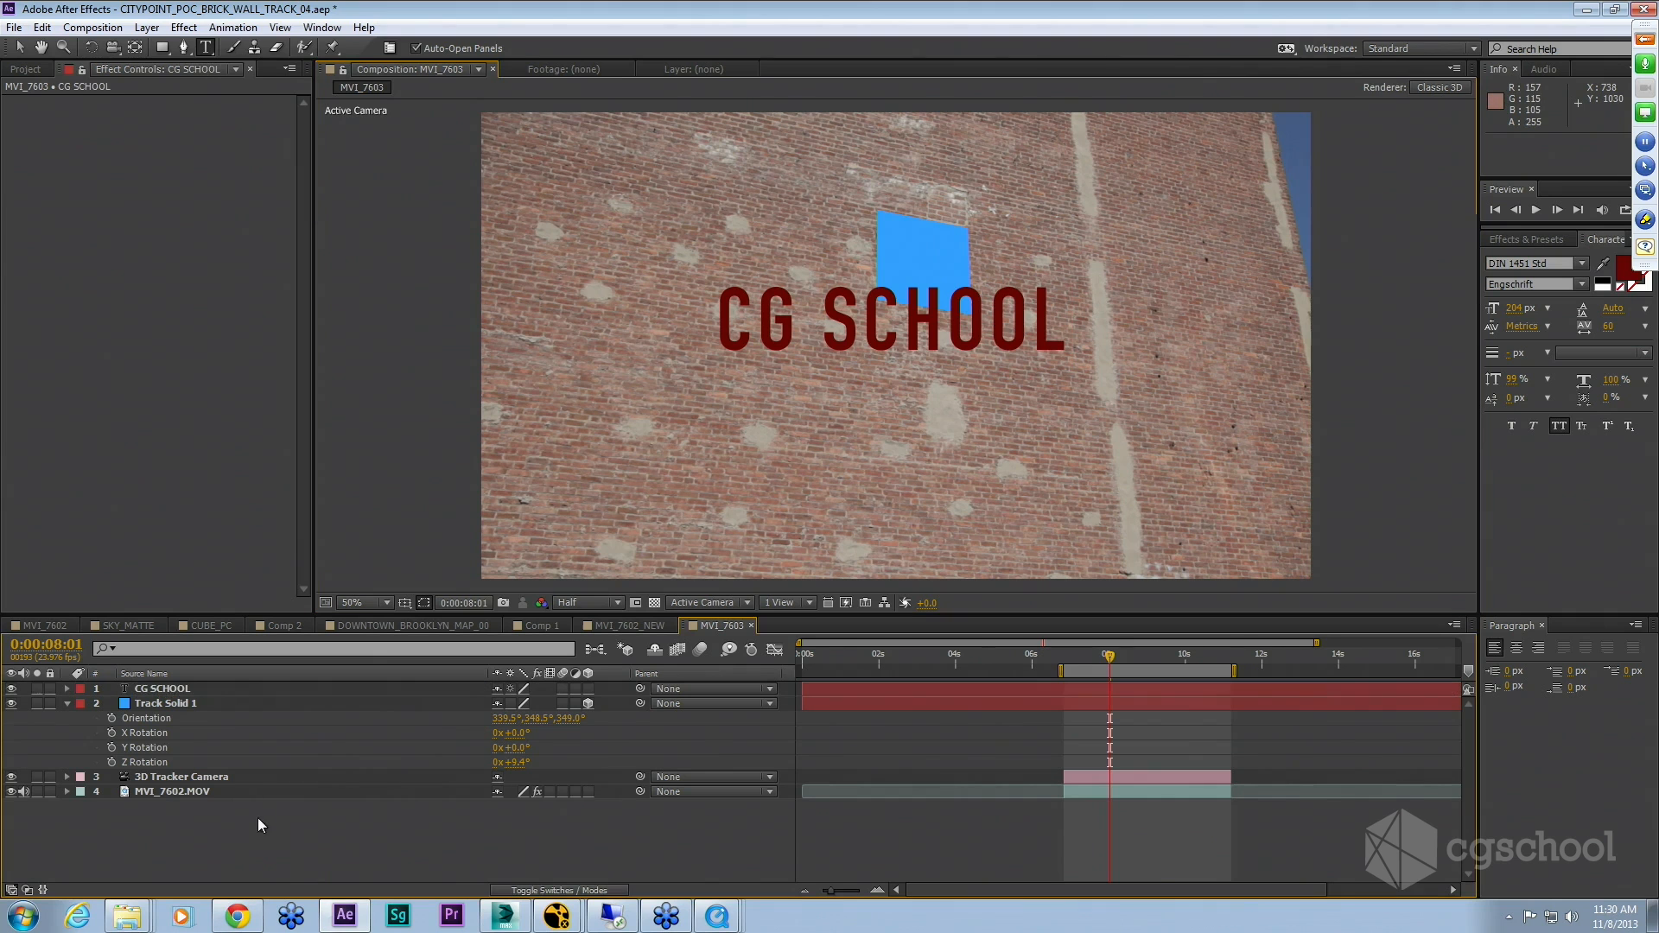
key(KP_Enter)
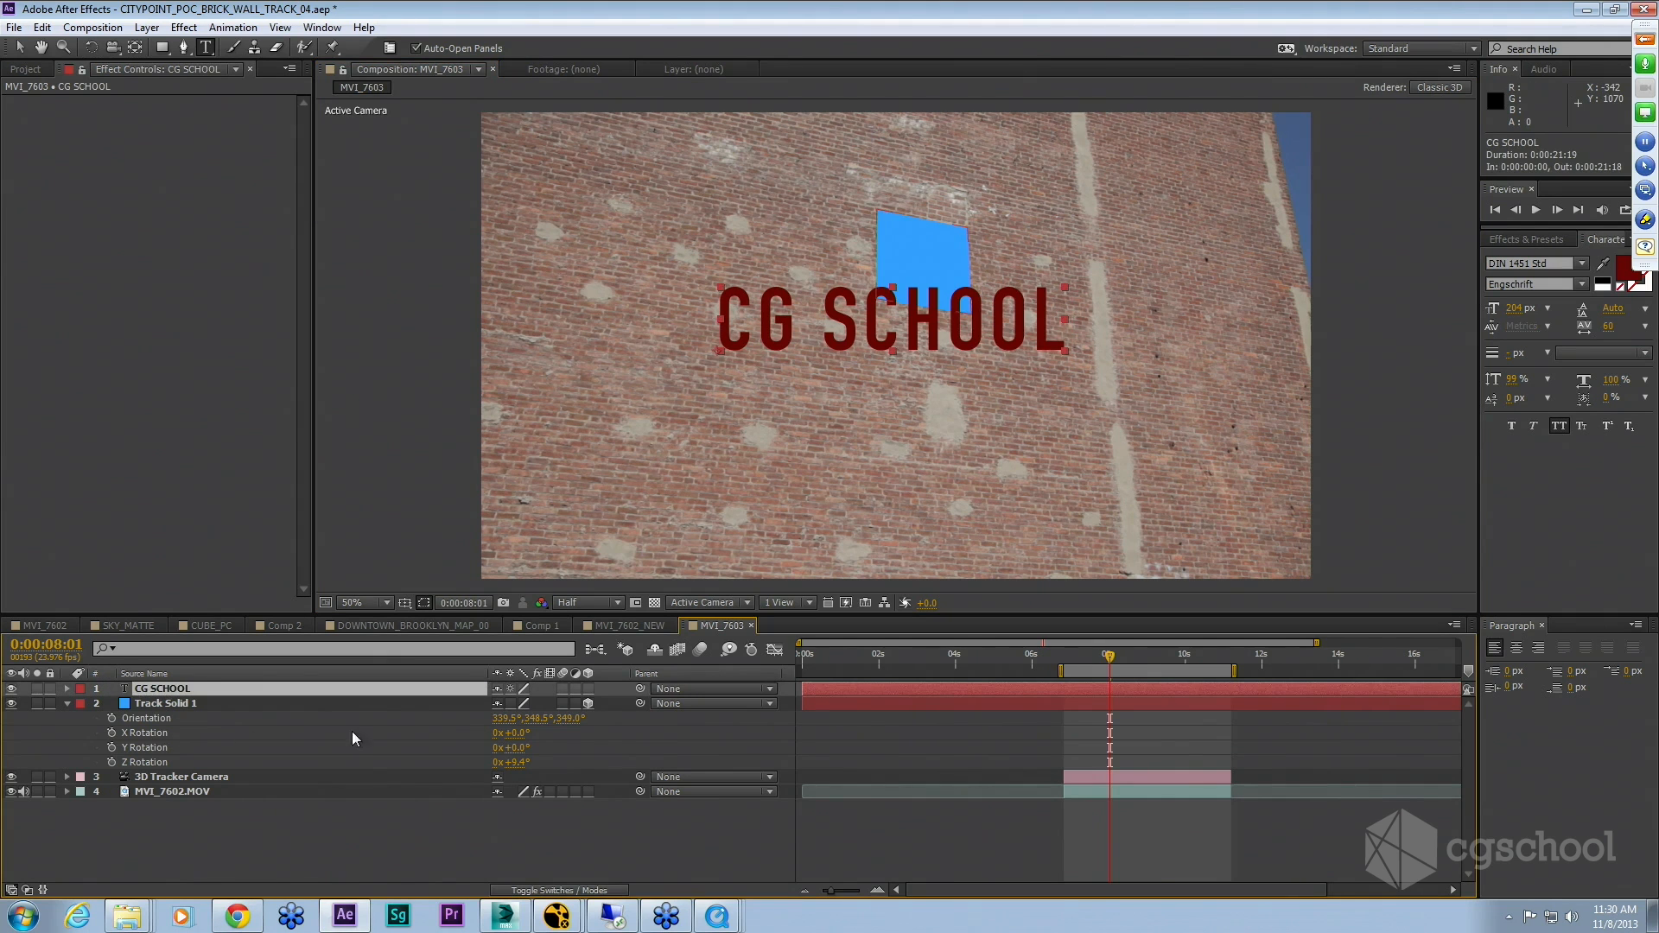
Step: Make the CG SCHOOL text layer a 3D layer
click(588, 689)
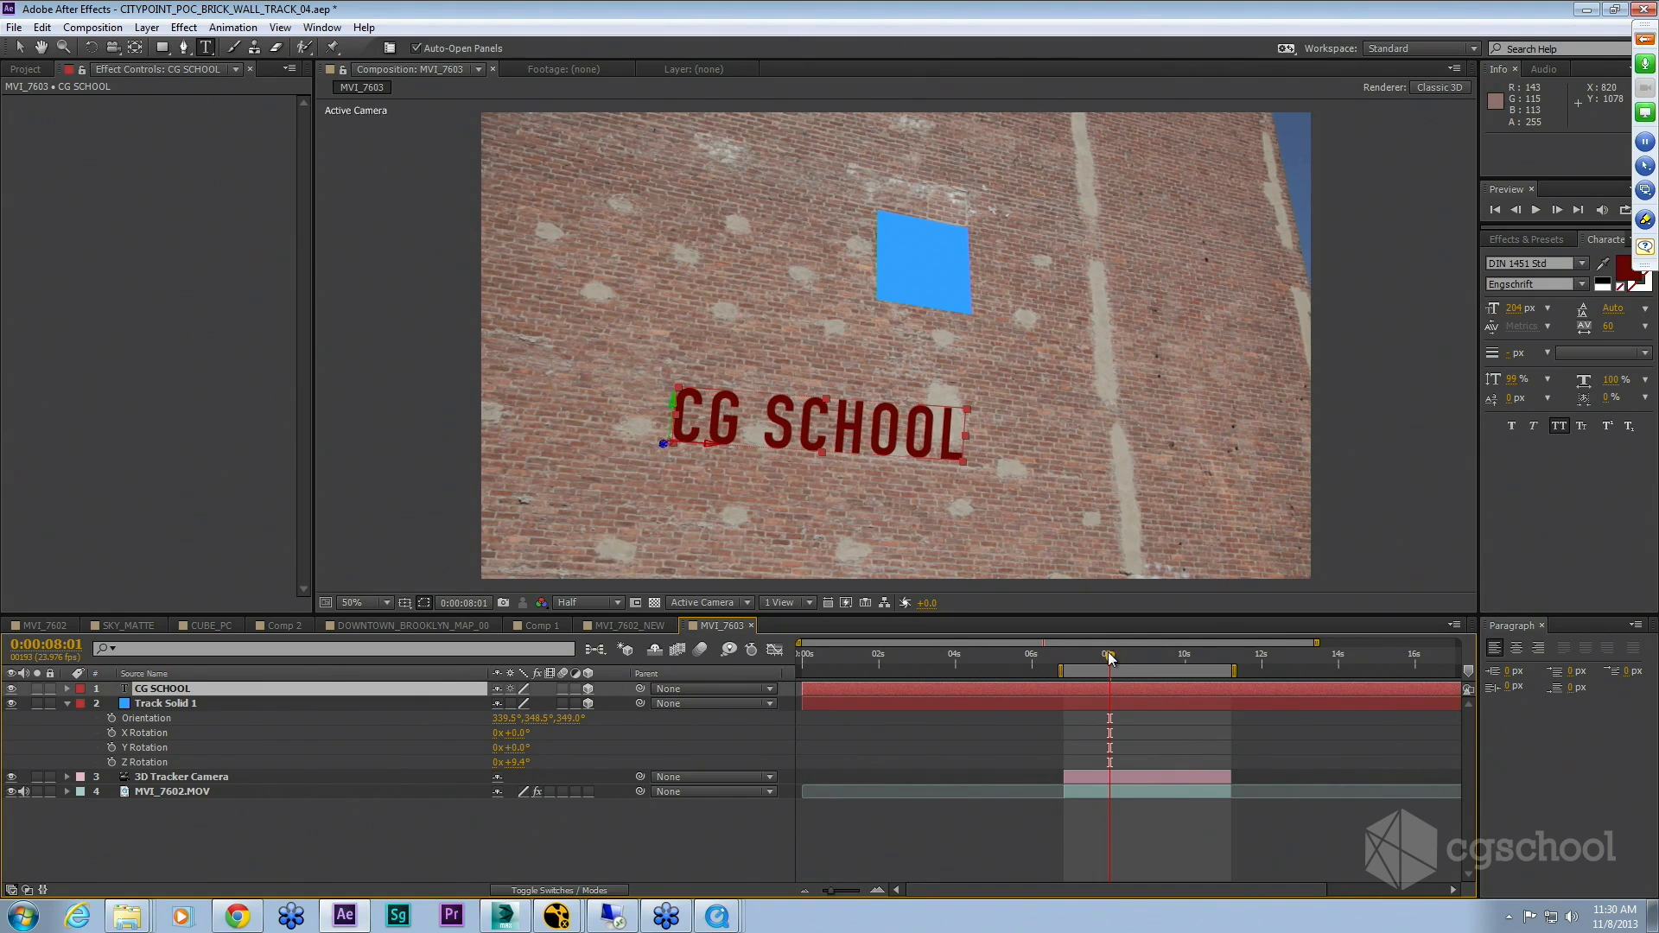
mouse_move(1111, 657)
mouse_down()
mouse_move(1096, 661)
mouse_move(1141, 661)
mouse_up()
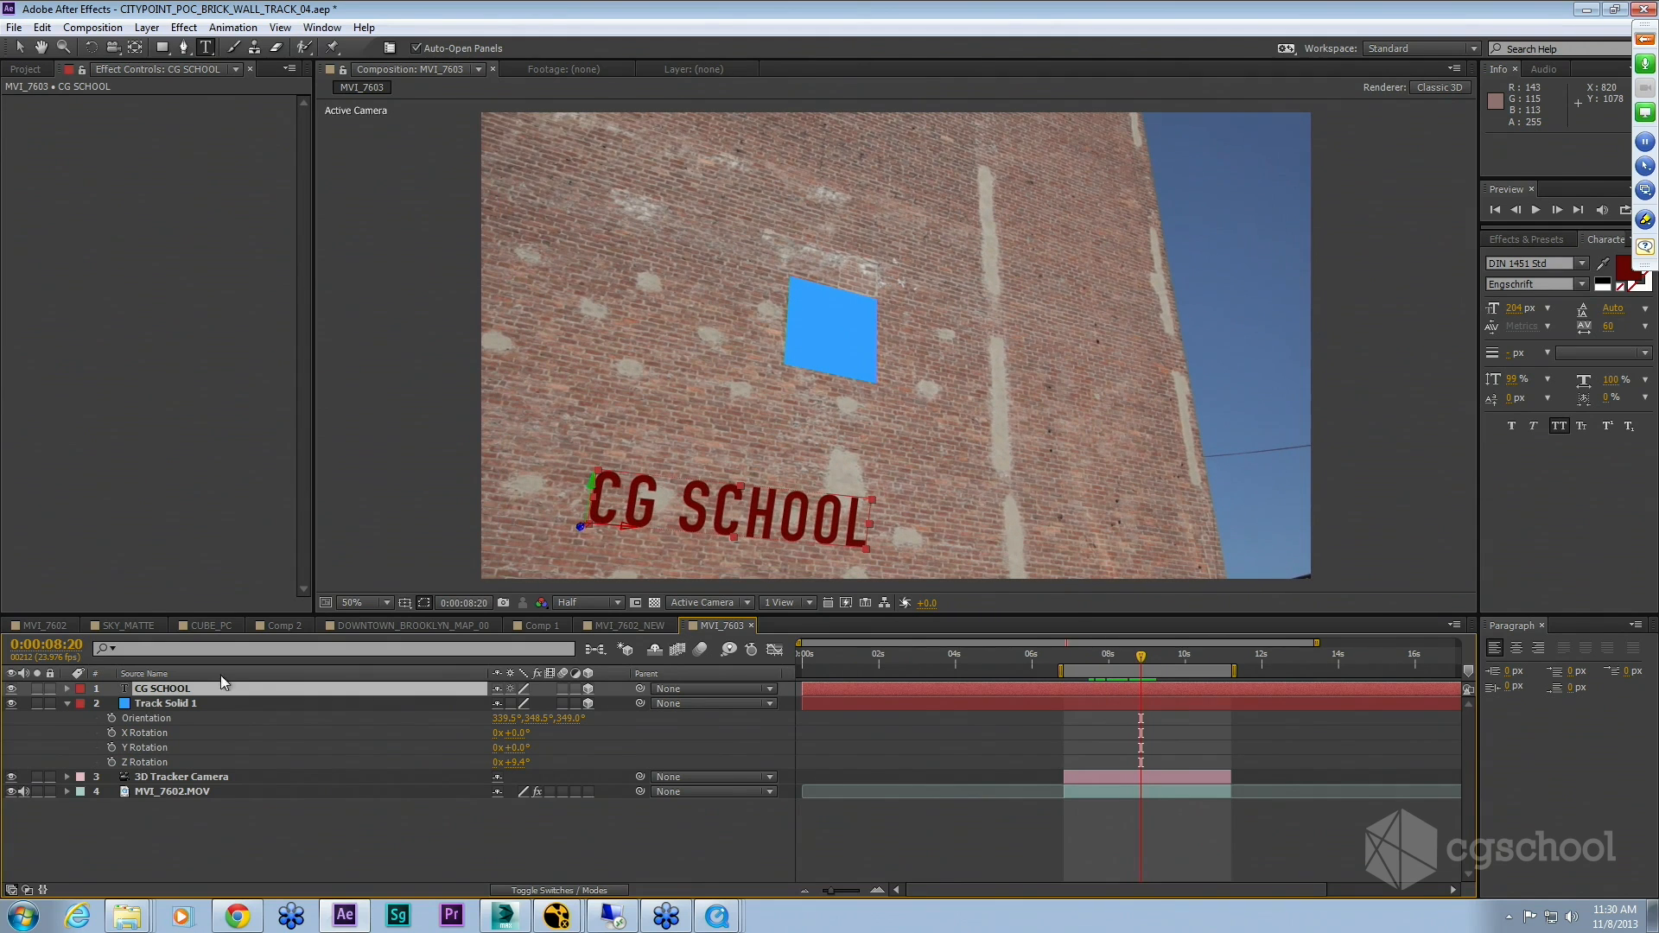
Step: Copy Track Solid 1's position and rotation properties and paste them onto the CG SCHOOL text layer
click(177, 703)
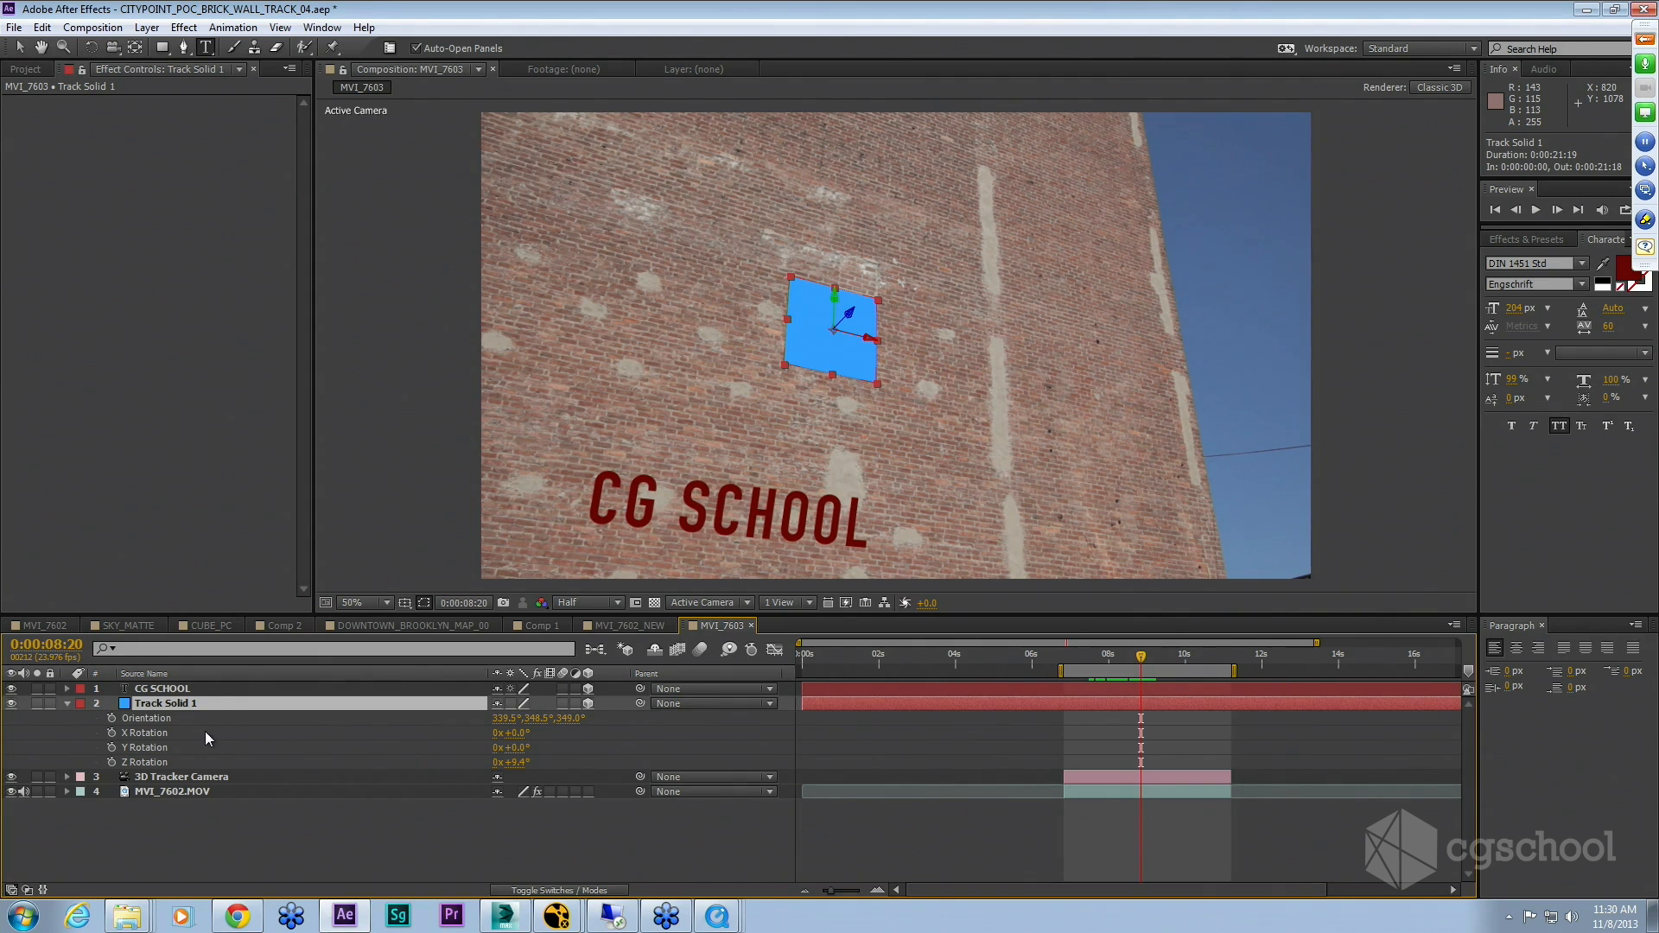
key(p)
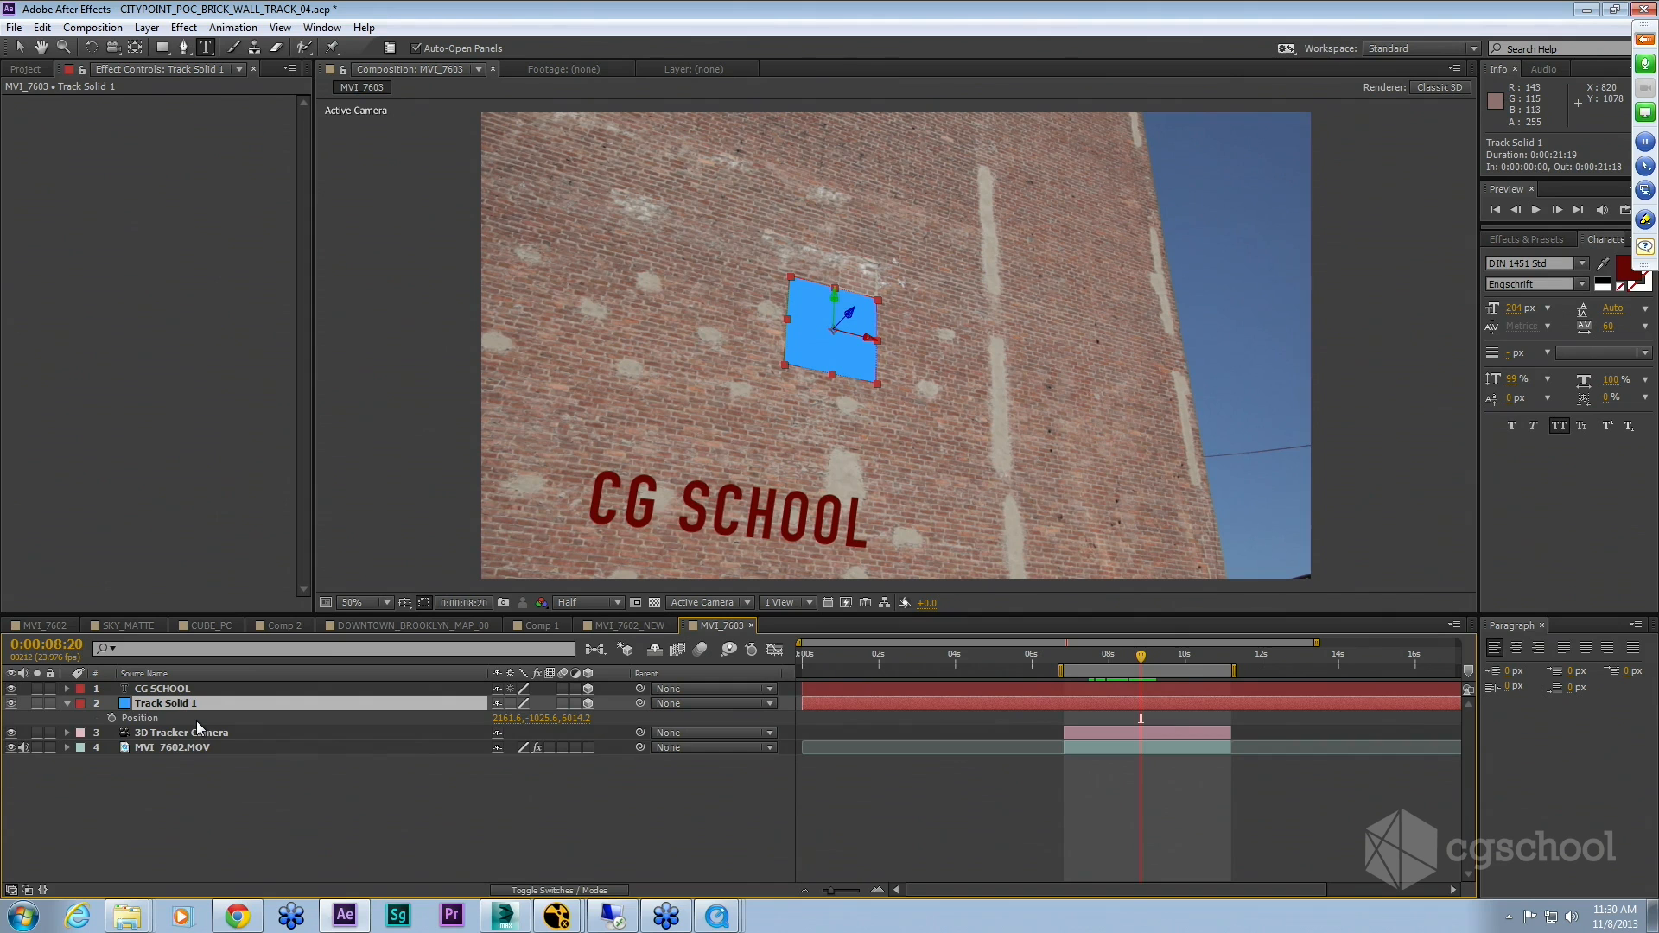
key(shift+r)
click(143, 719)
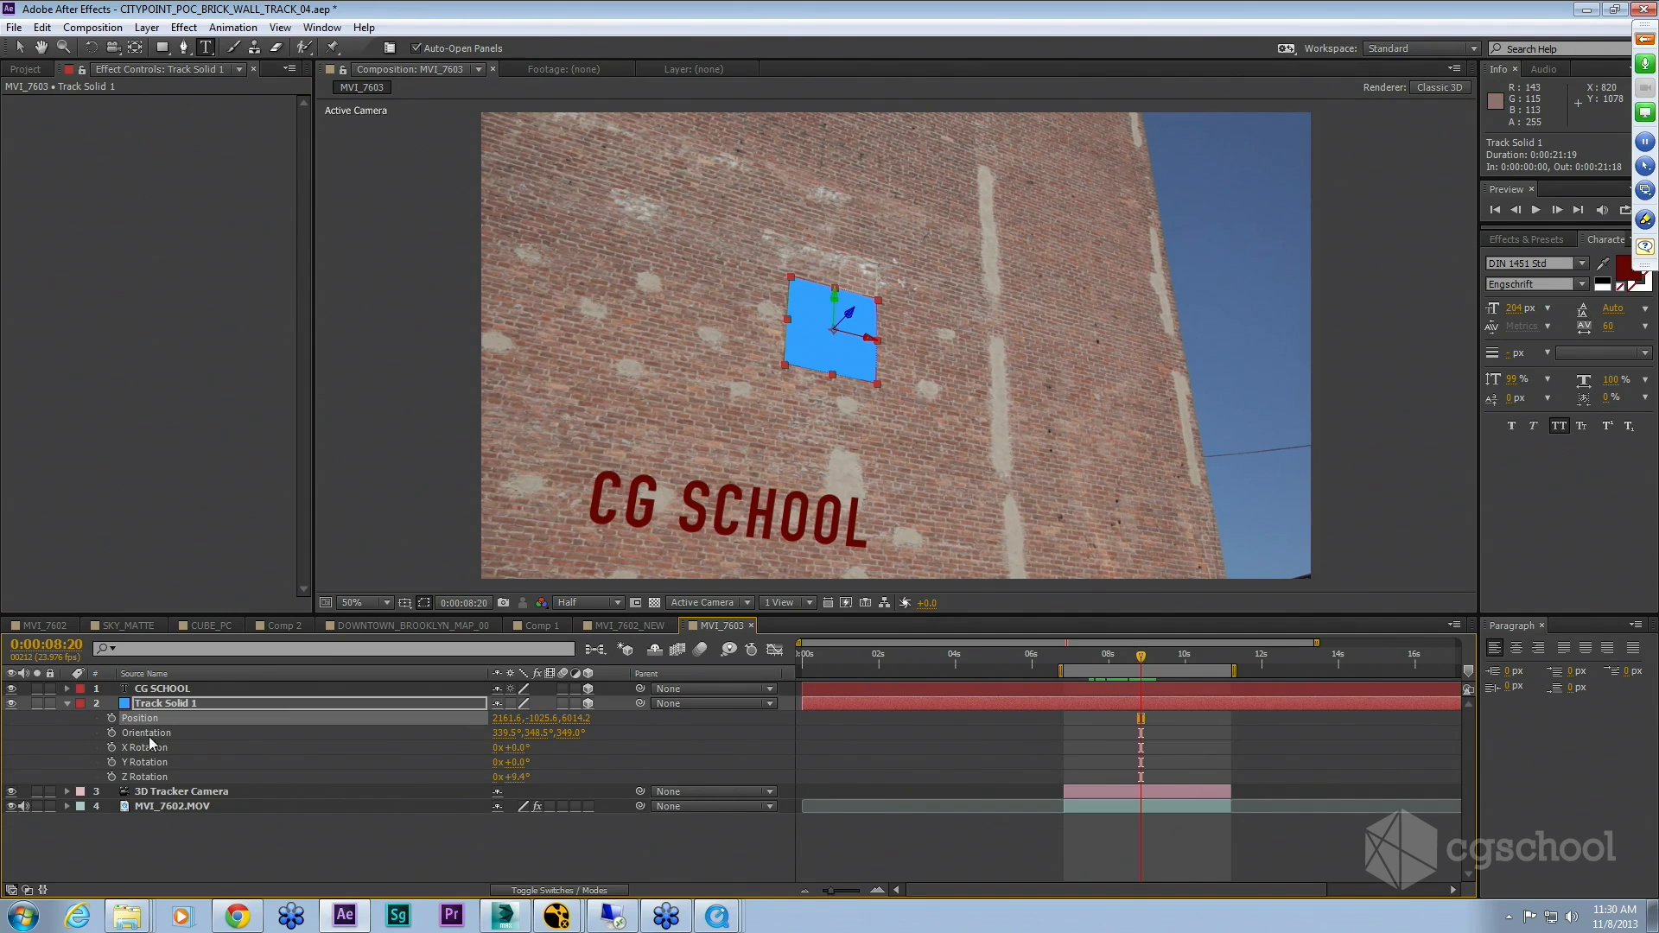
shift+click(157, 776)
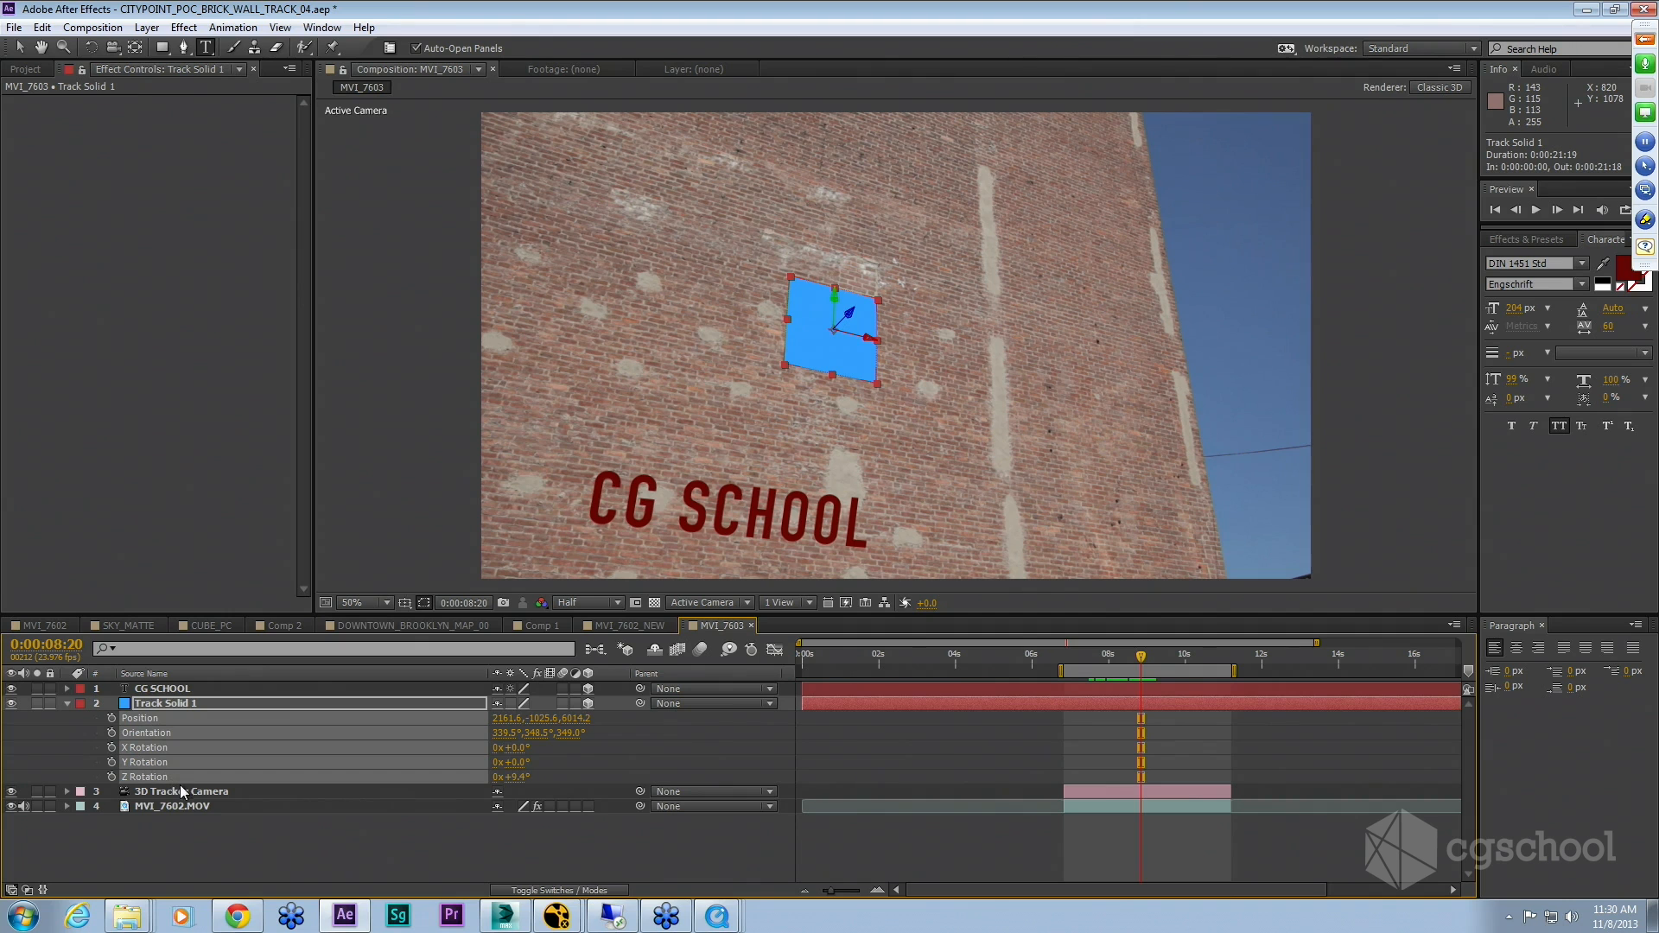
key(ctrl+Up)
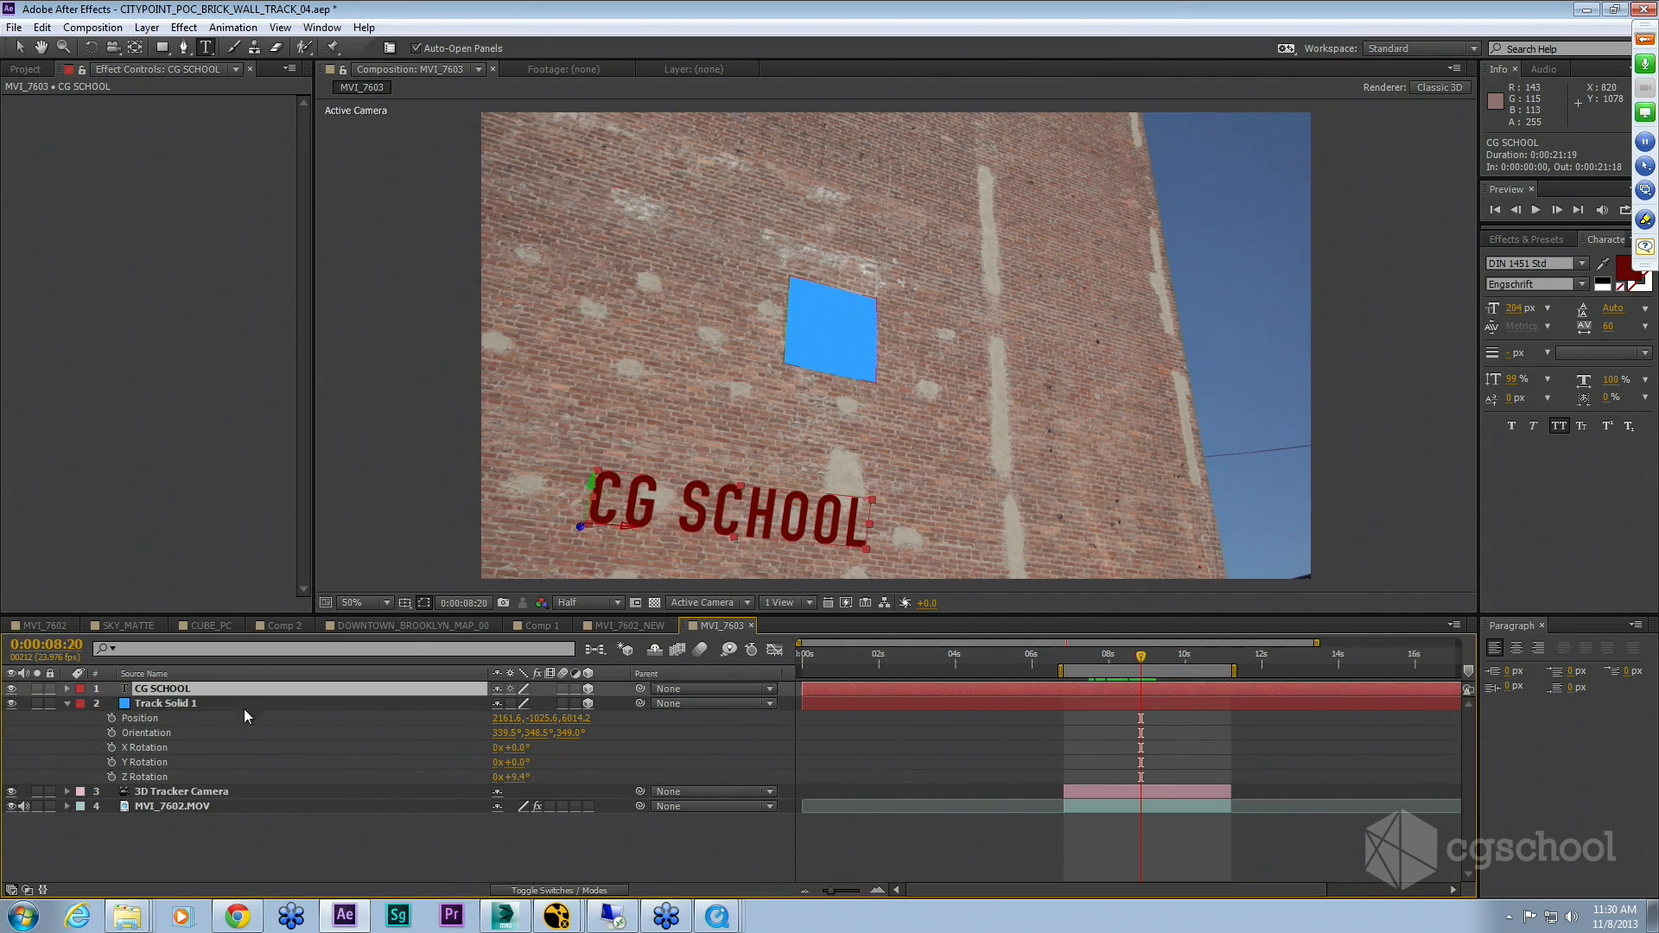
key(ctrl+v)
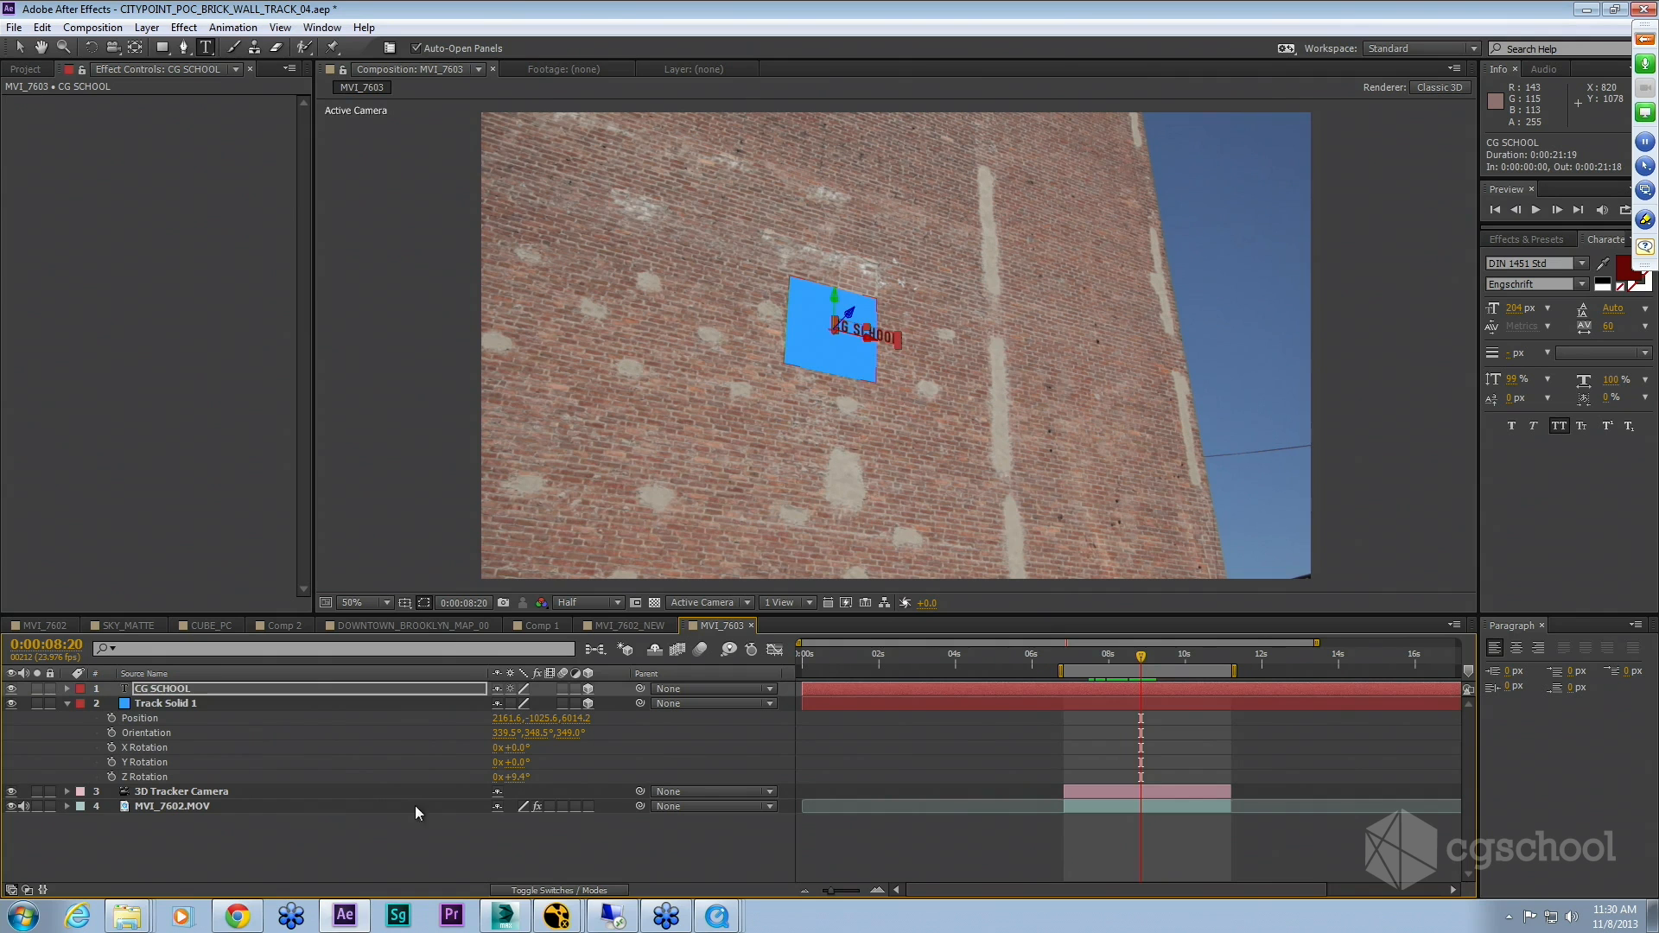
click(363, 842)
Step: Hide Track Solid 1 and scale the CG SCHOOL text to 577%
click(128, 705)
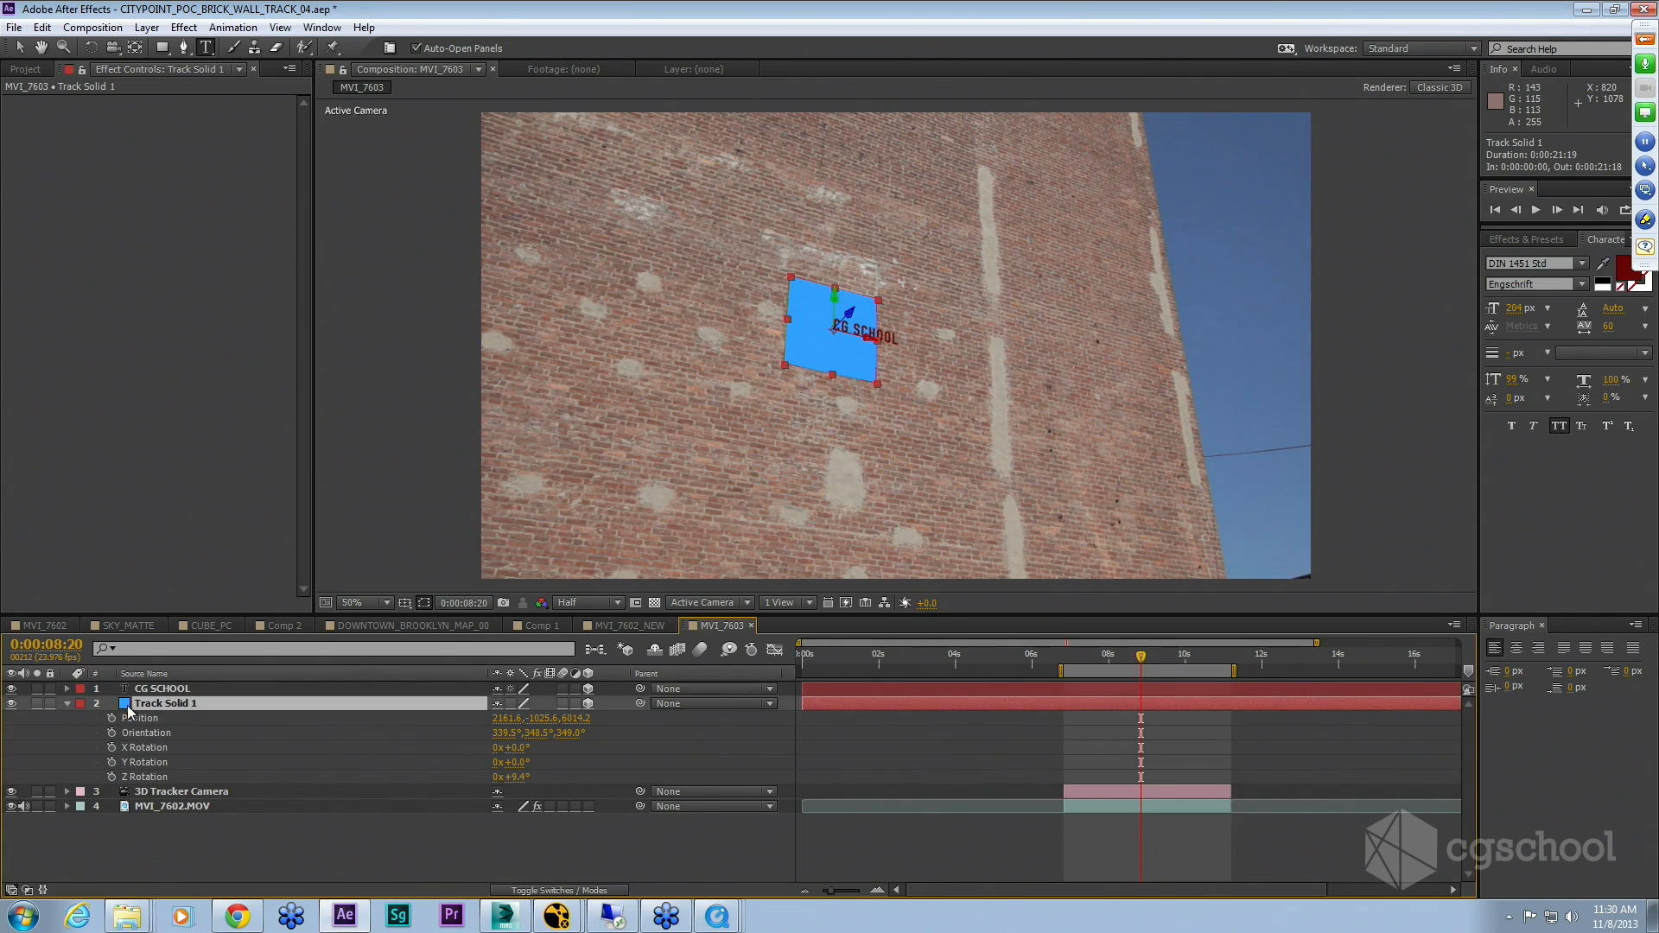
click(12, 704)
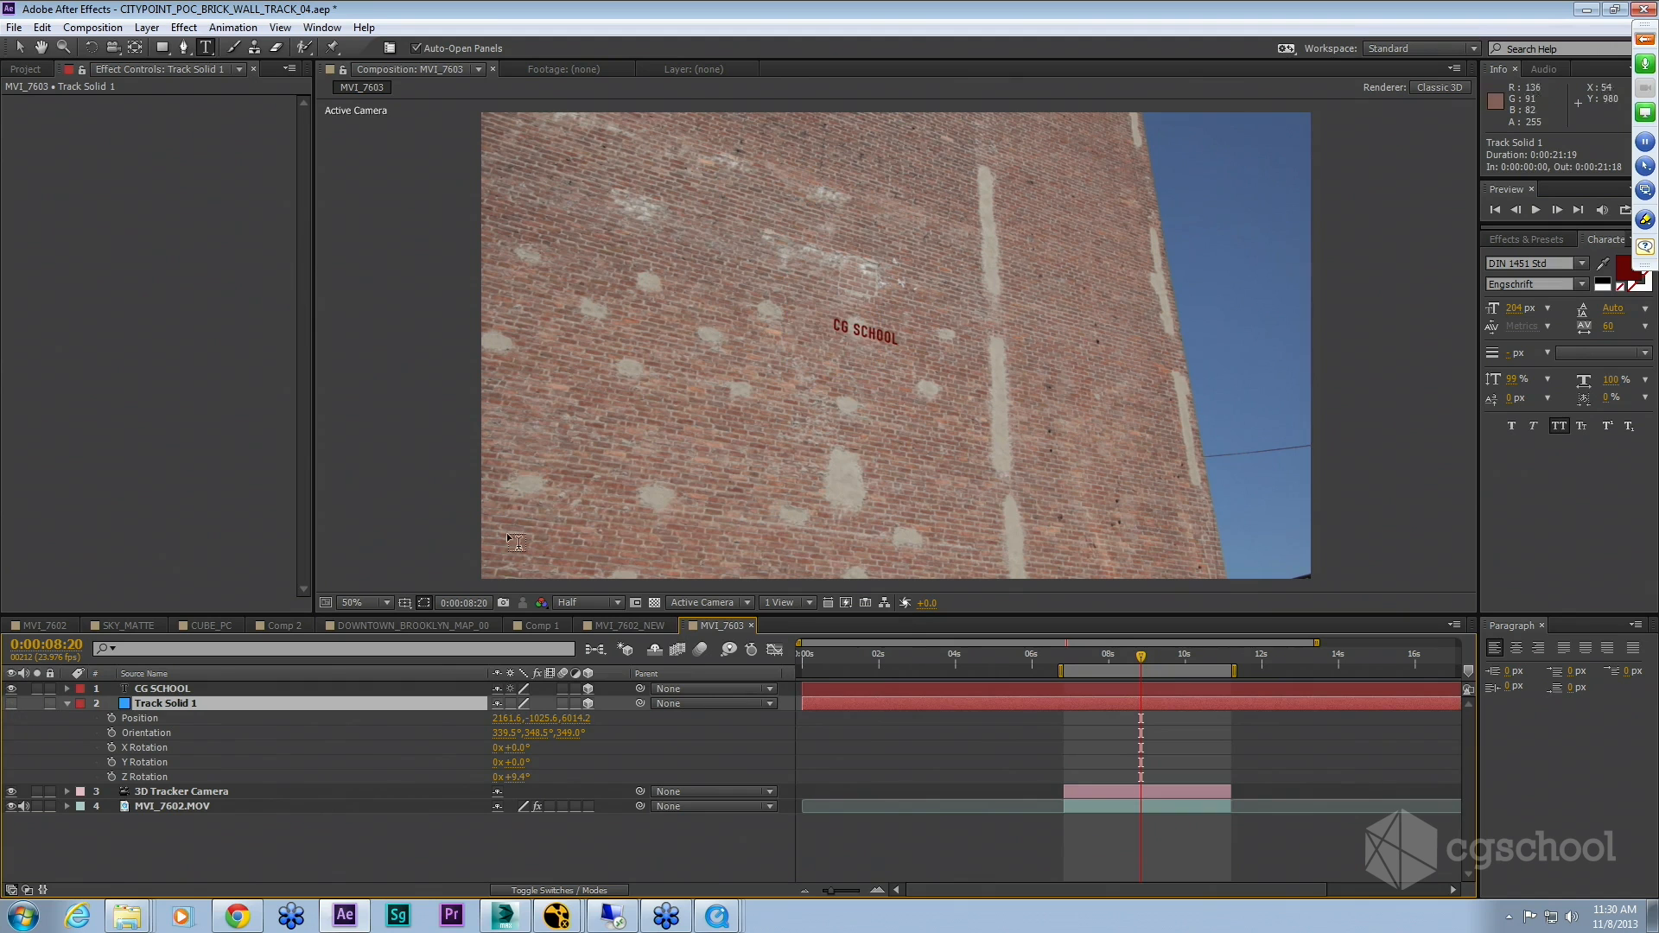
click(197, 689)
key(s)
drag(527, 703, 1145, 109)
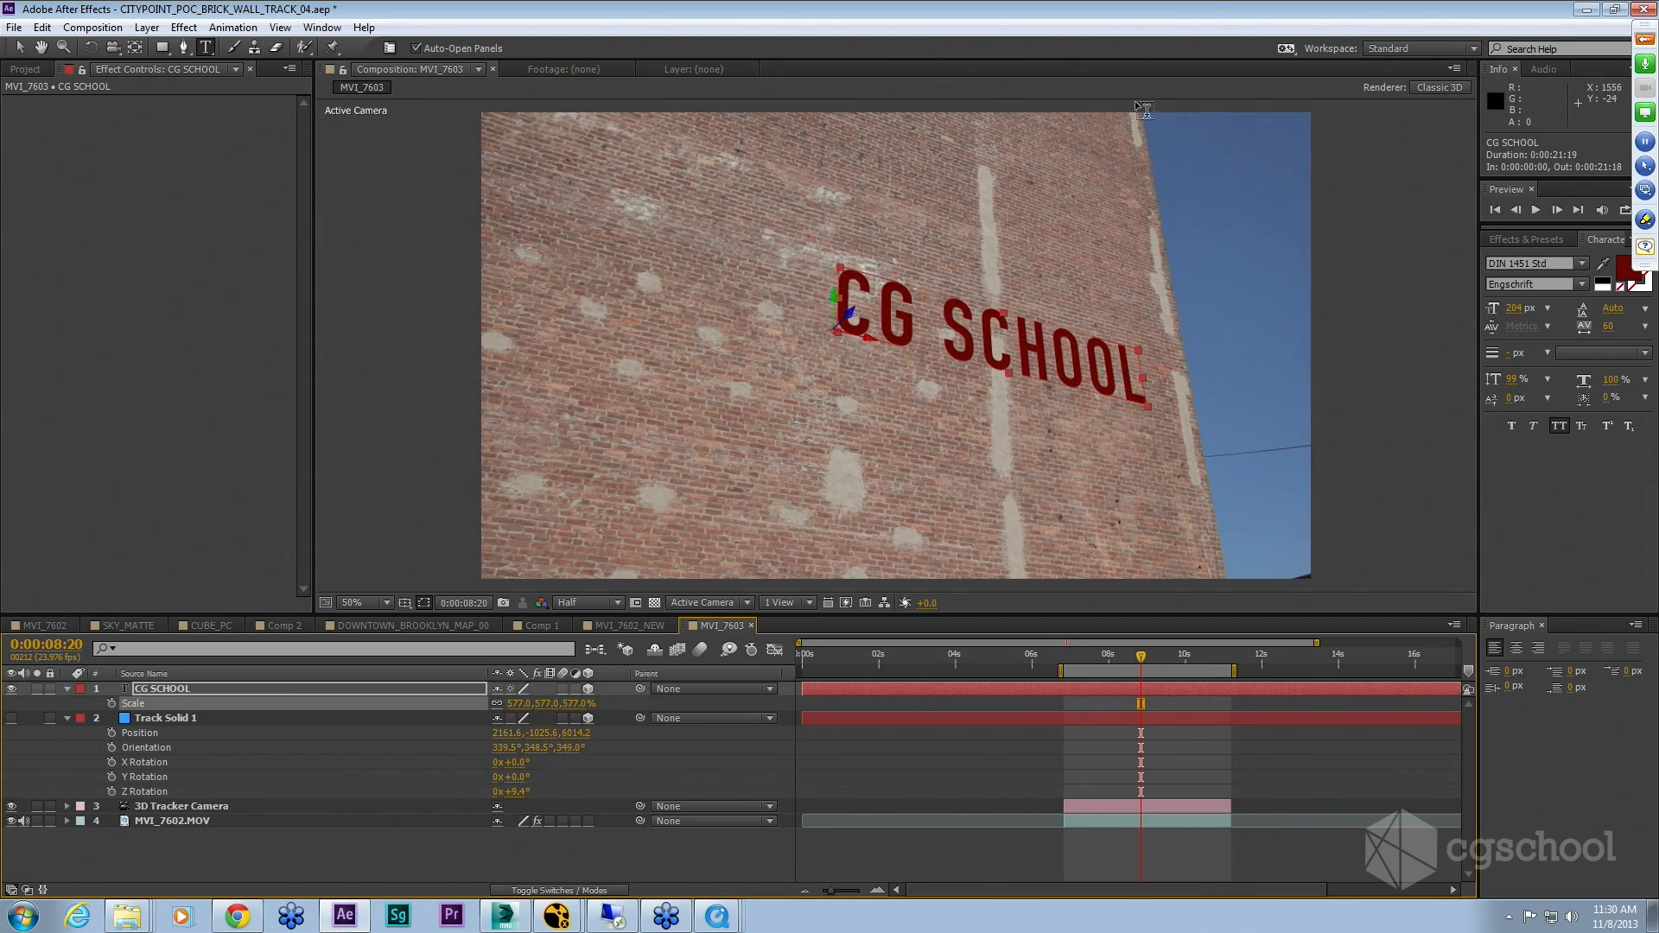
Step: Move the CG SCHOOL text up and to the left along the wall surface
key(v)
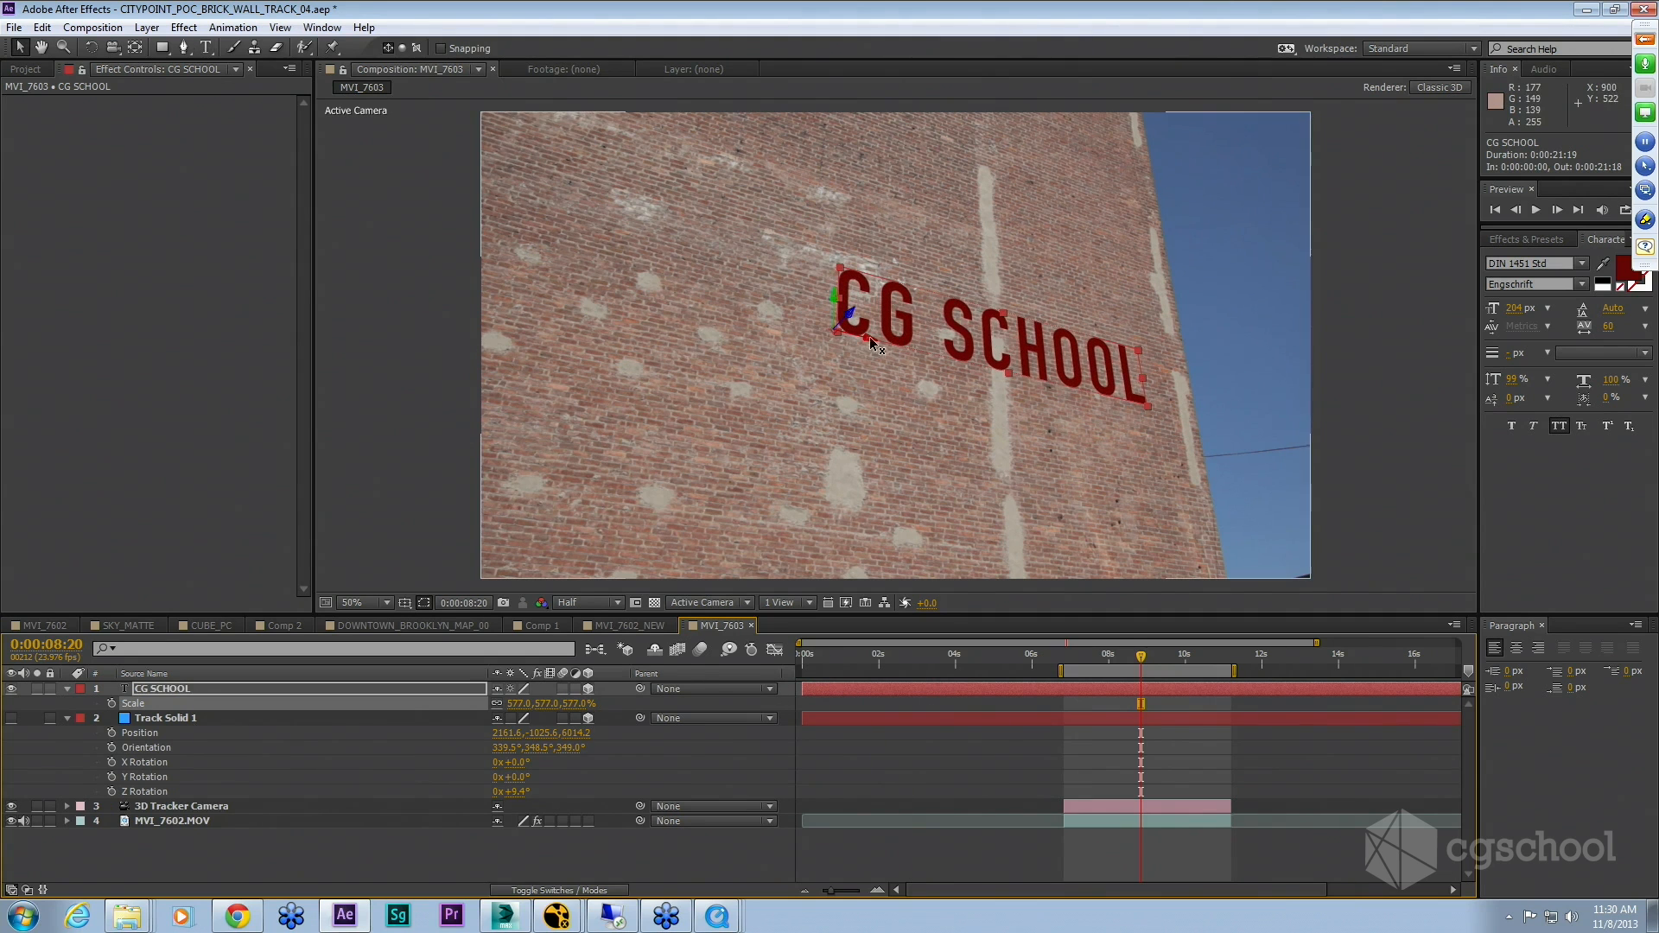
drag(870, 336, 749, 303)
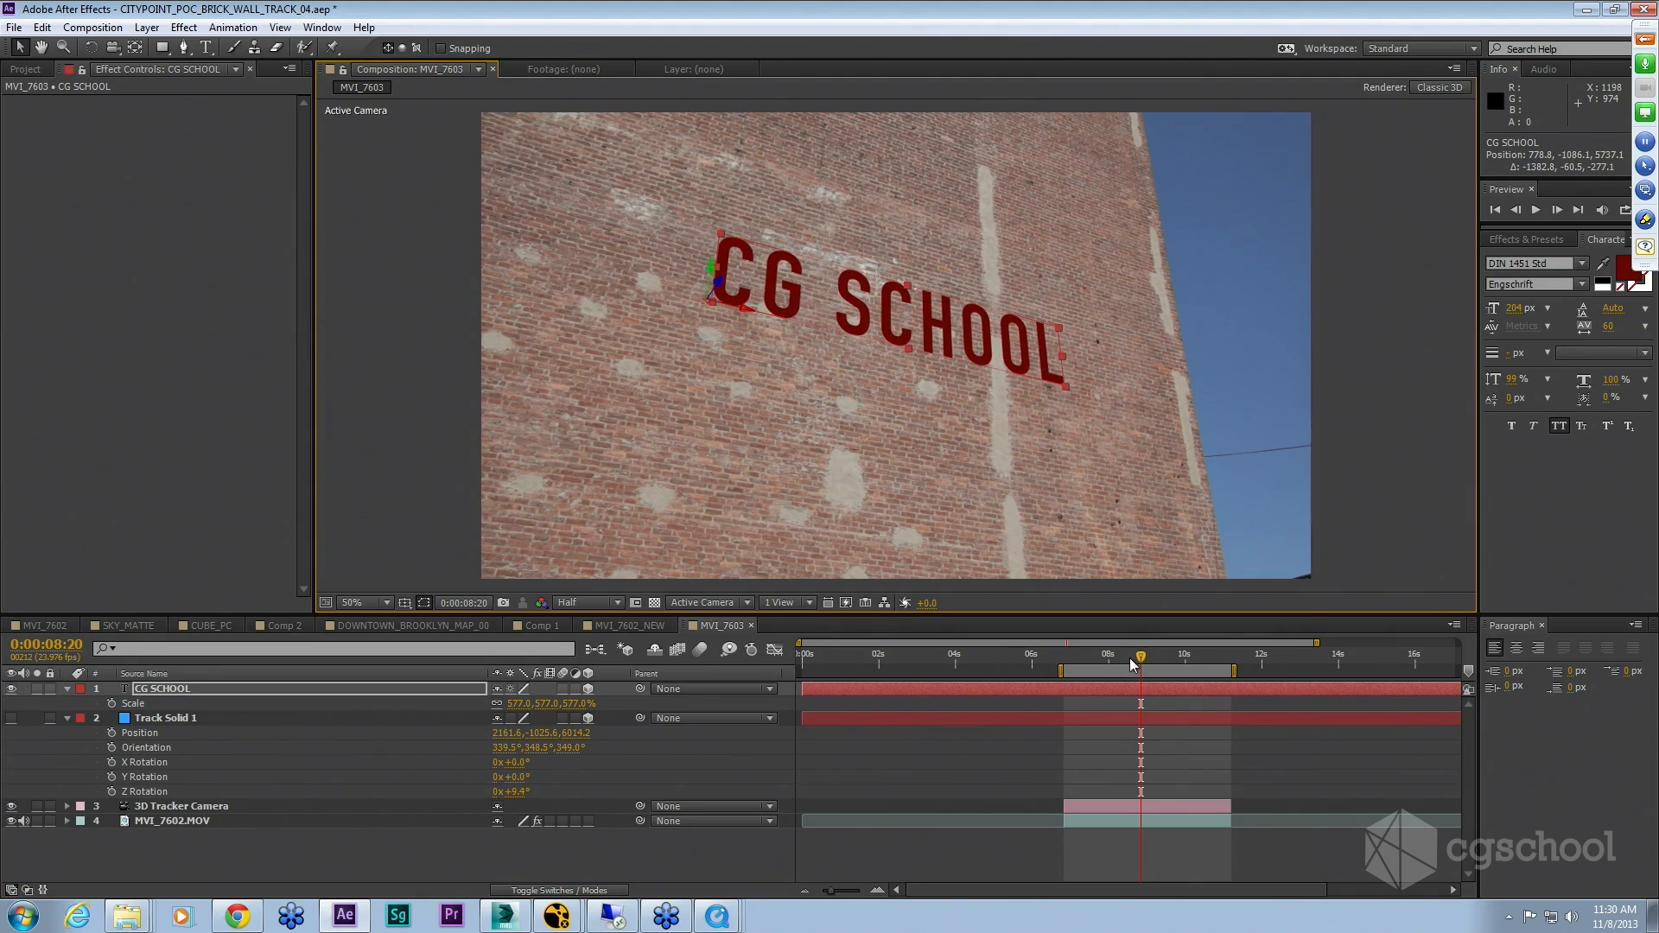
Step: Preview the work area to check how the text sticks to the tracked wall
drag(1132, 663, 1195, 663)
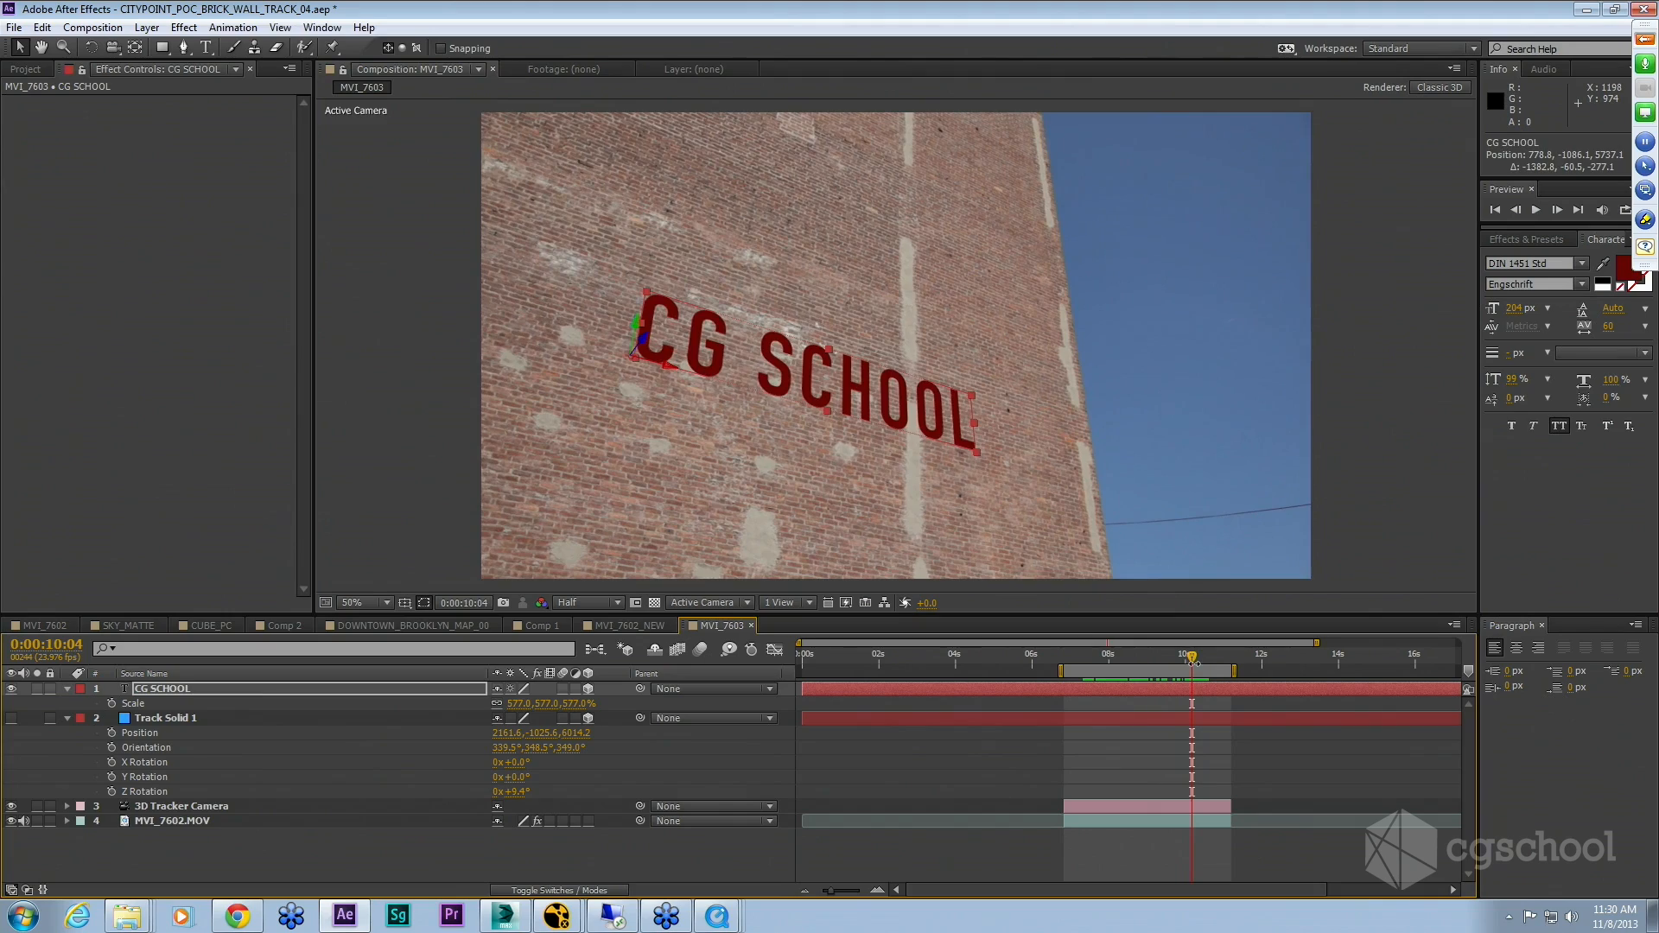
key(KP_0)
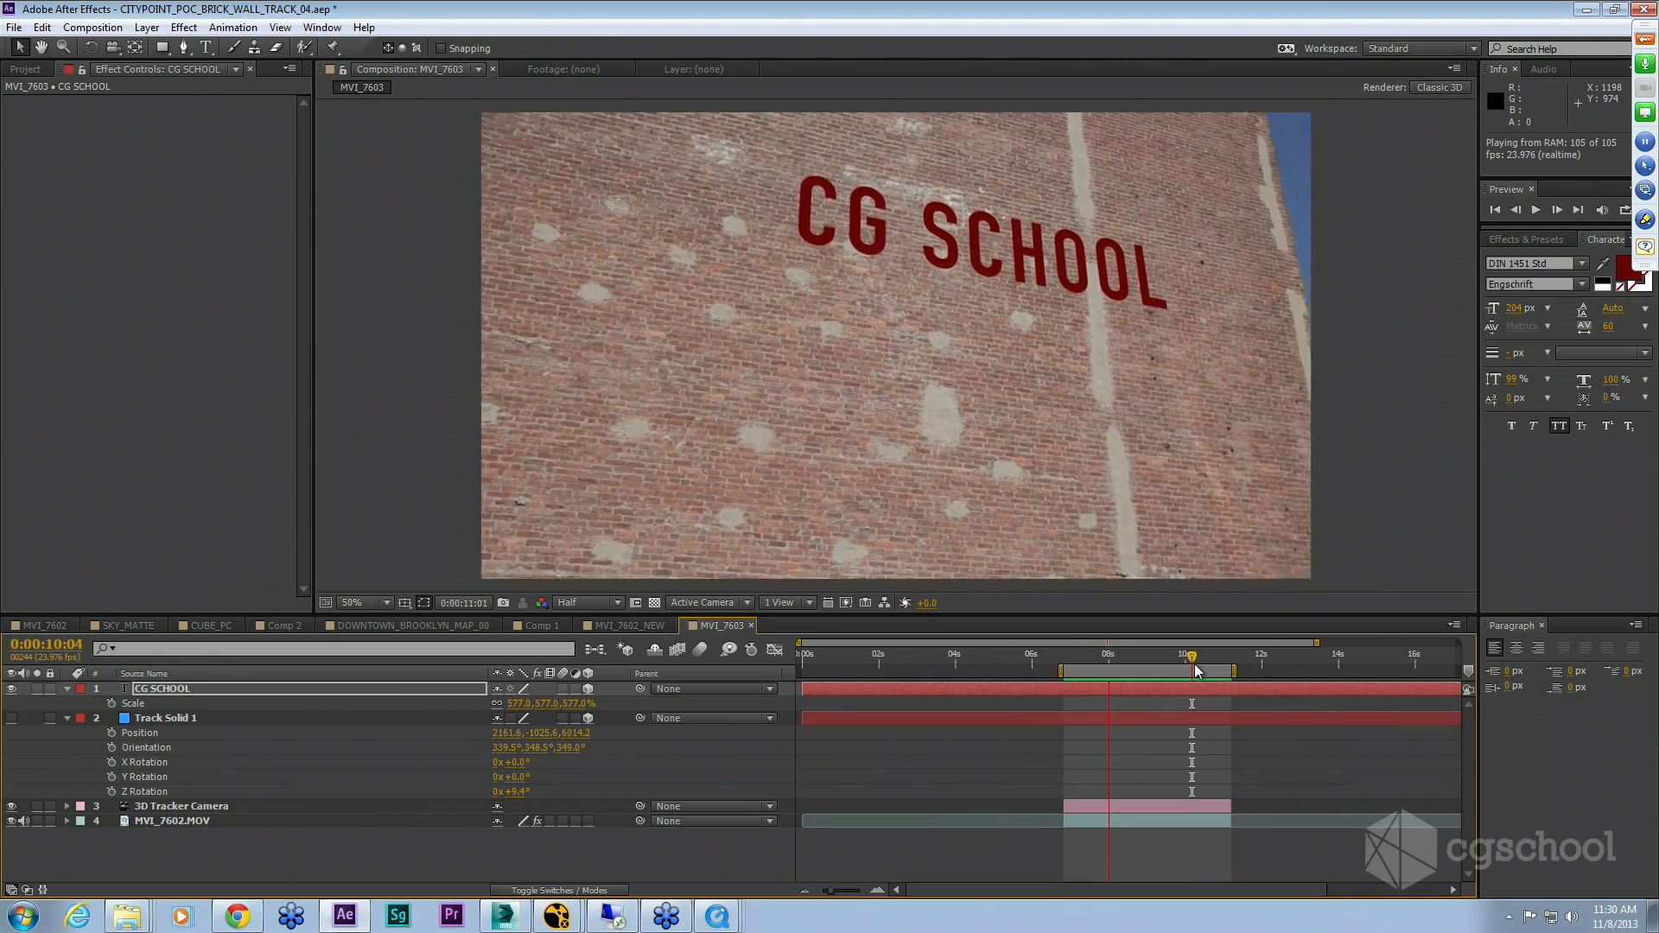
click(1195, 662)
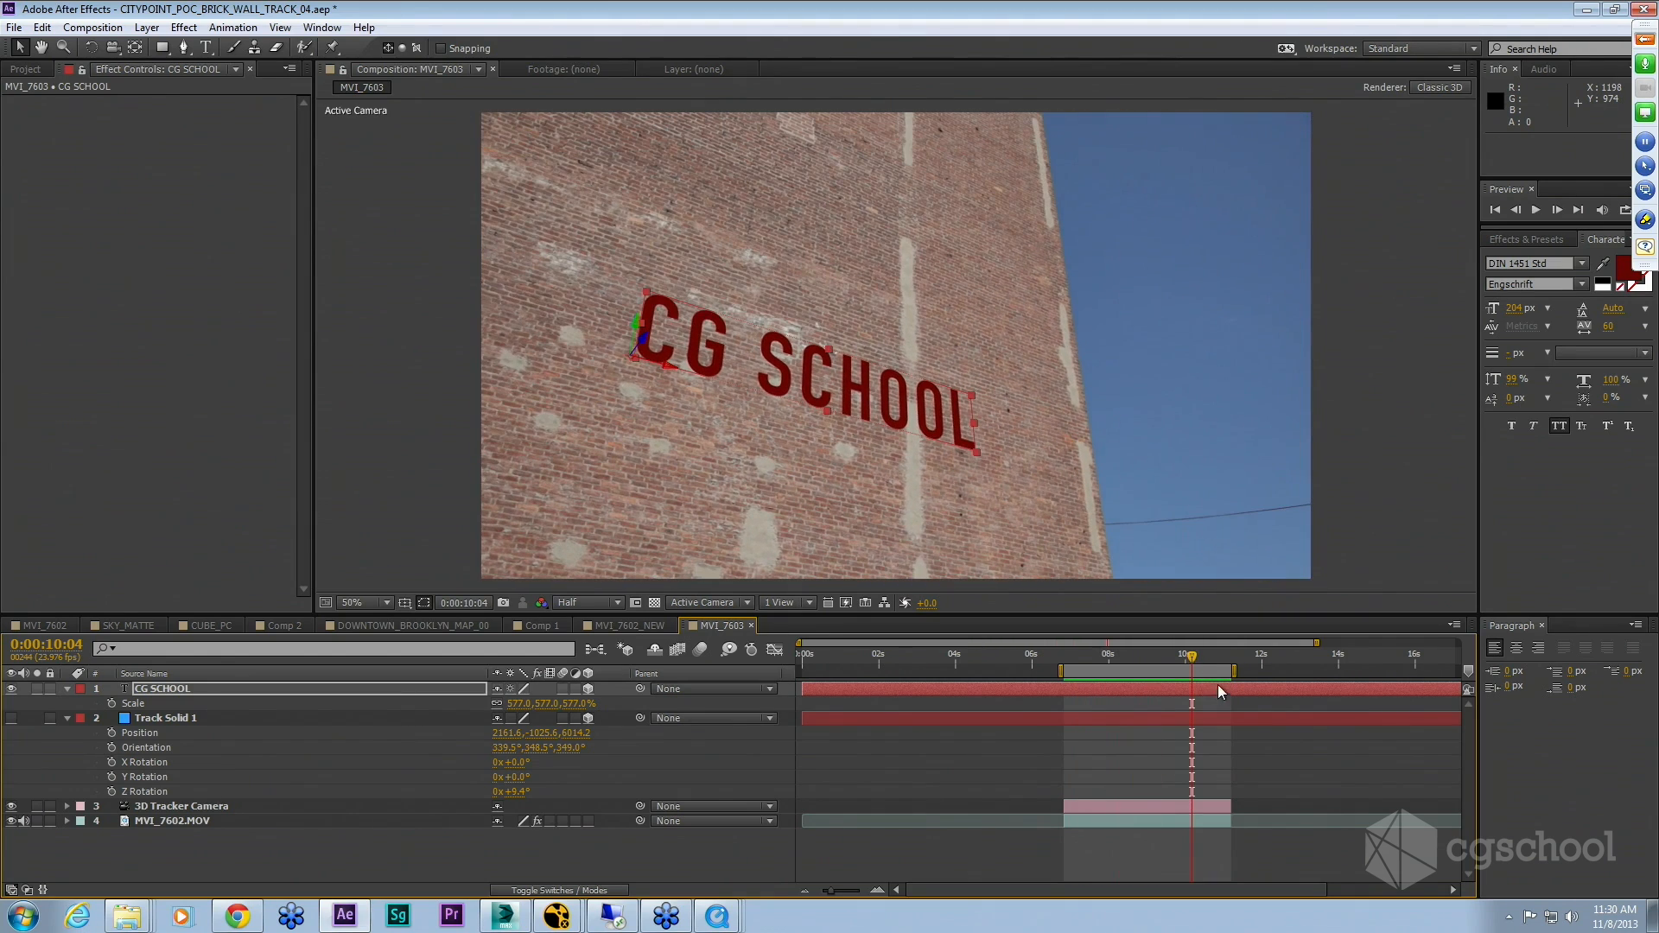
drag(1197, 660, 1135, 655)
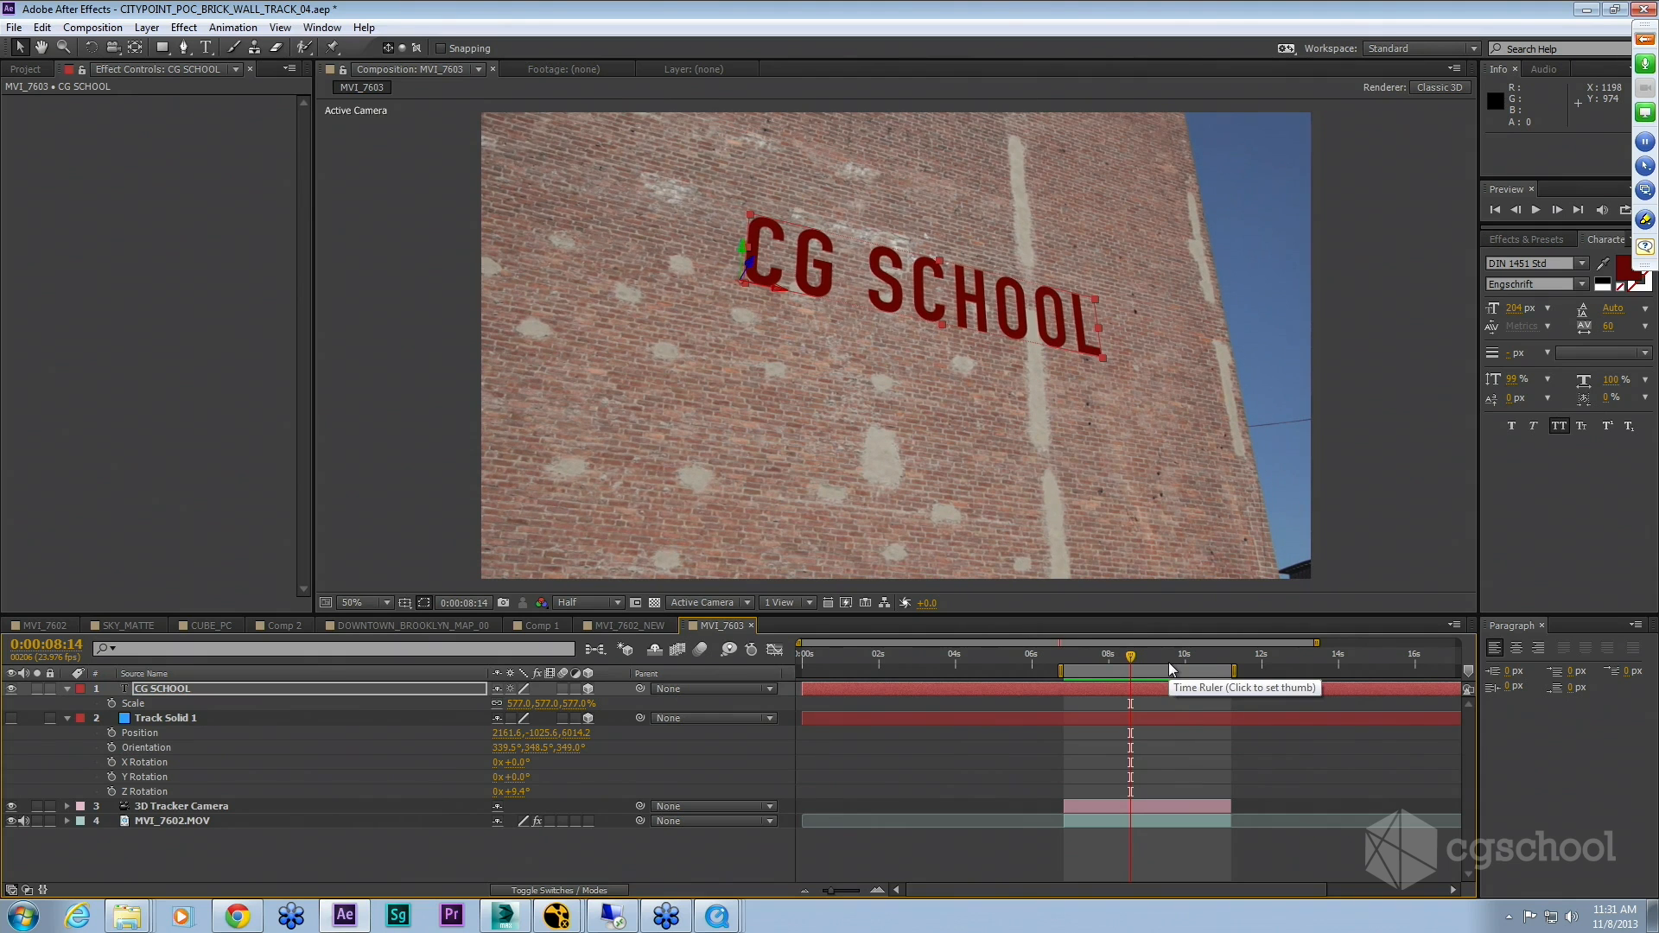
click(411, 848)
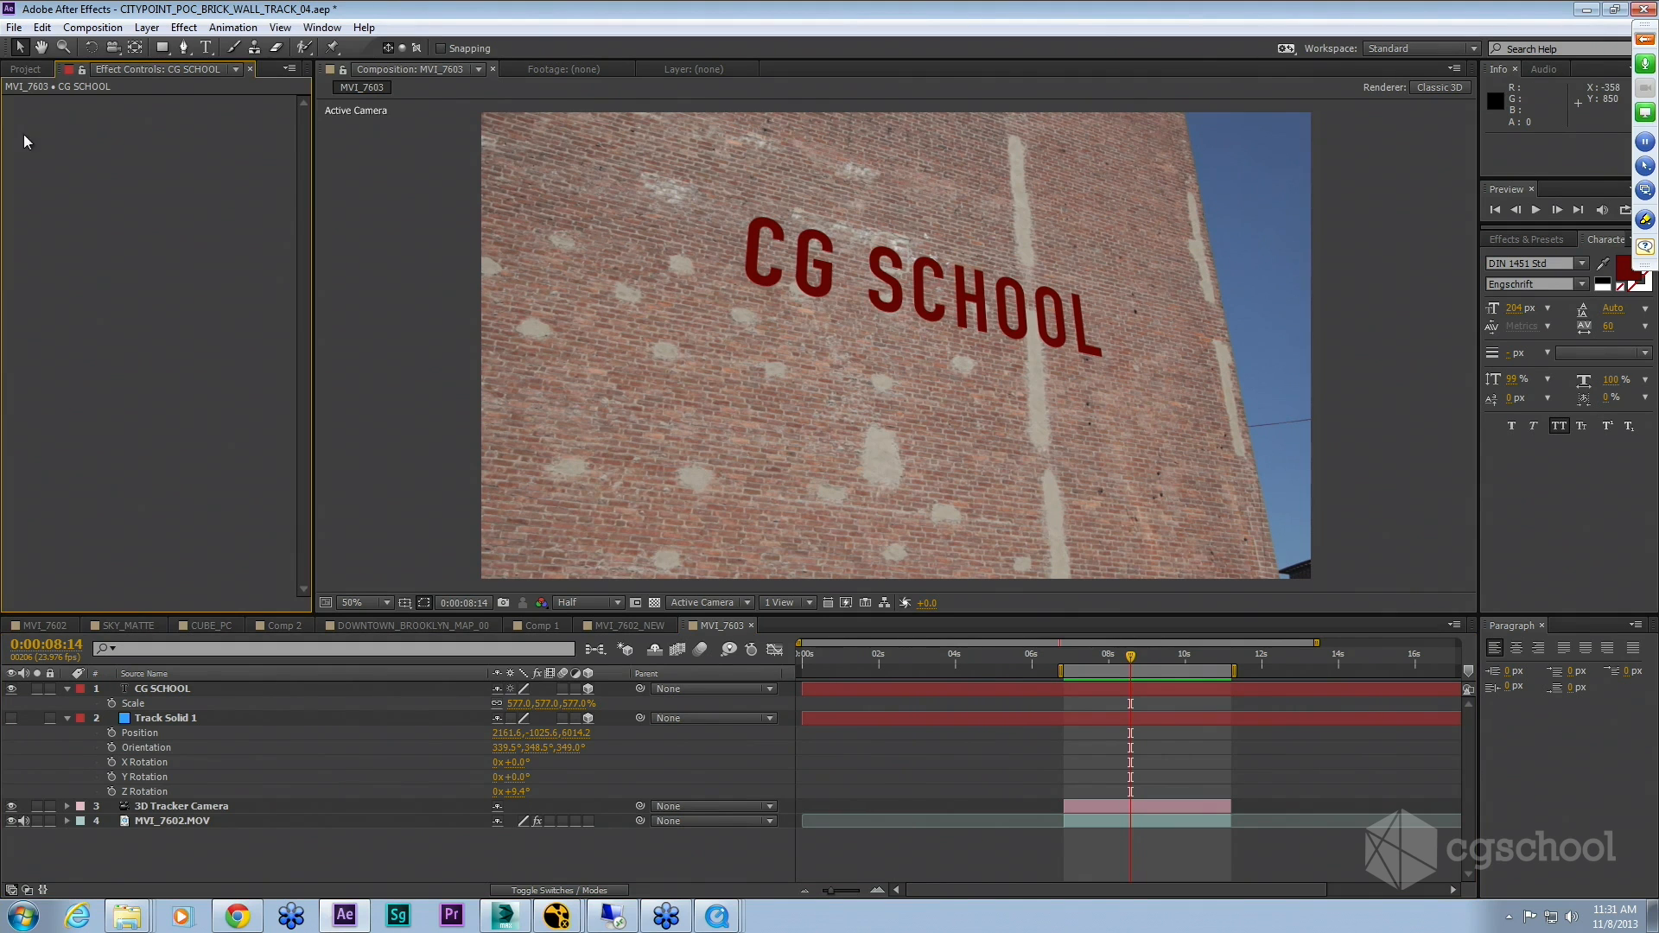
Step: Save the project
click(26, 69)
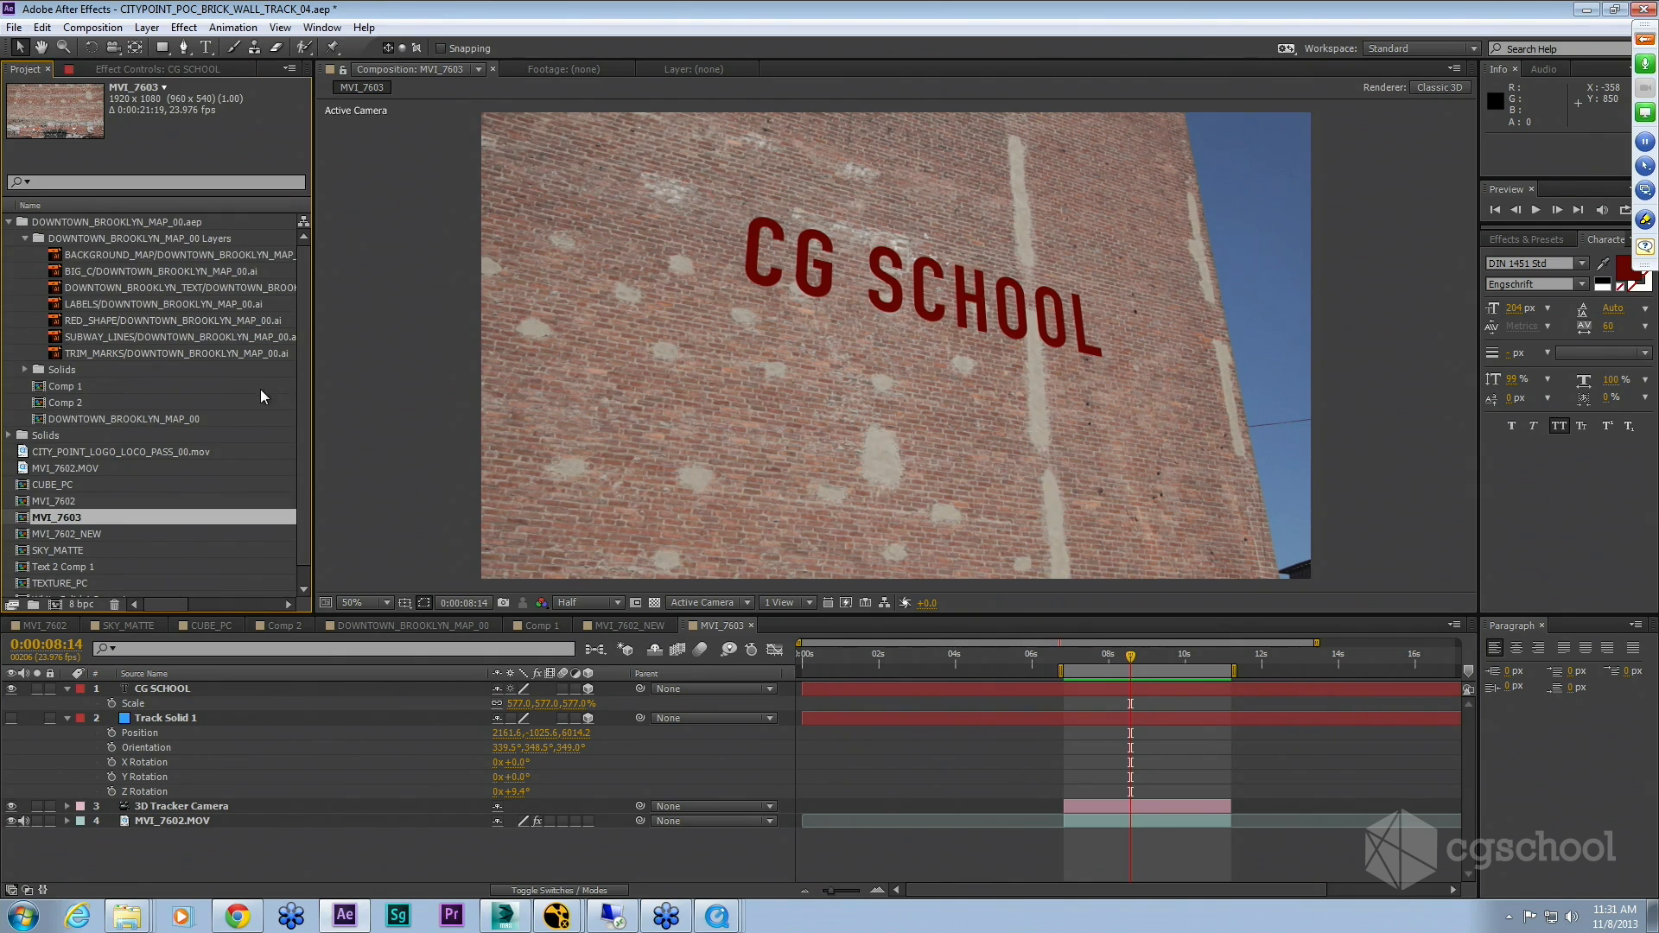
key(ctrl+s)
Step: Open the project AERIAL_TRACKING_07 (converted).aep from the 4_Examples > C_Callout_Production folder, dismissing the missing effect and font warnings
click(19, 33)
click(81, 67)
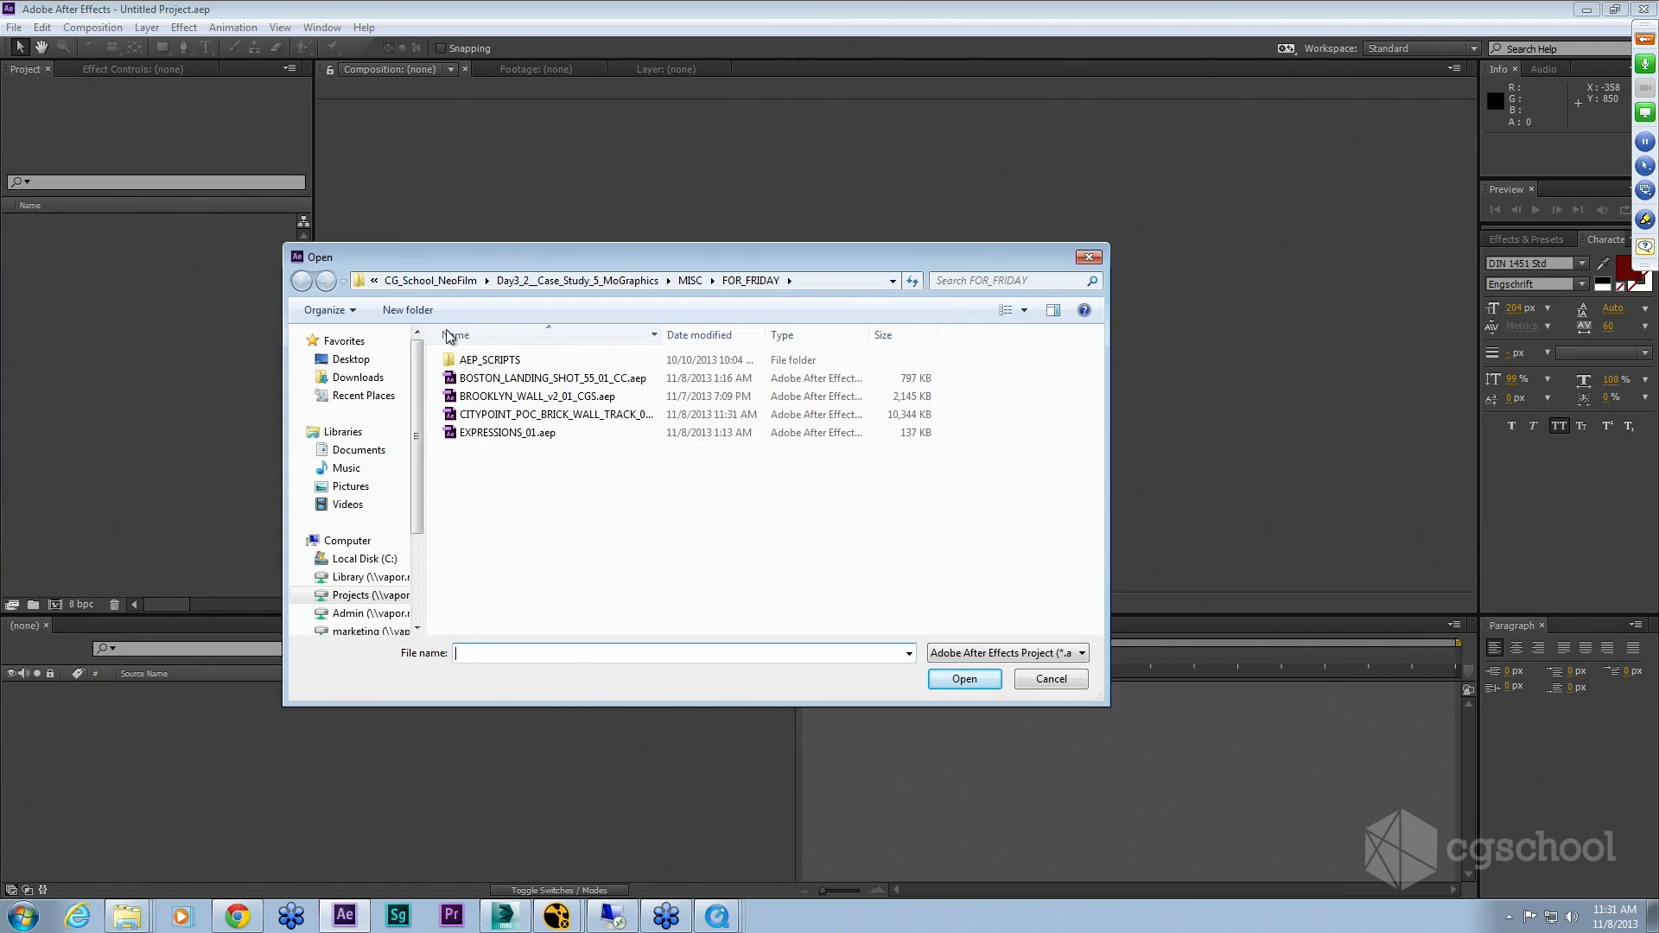
click(611, 284)
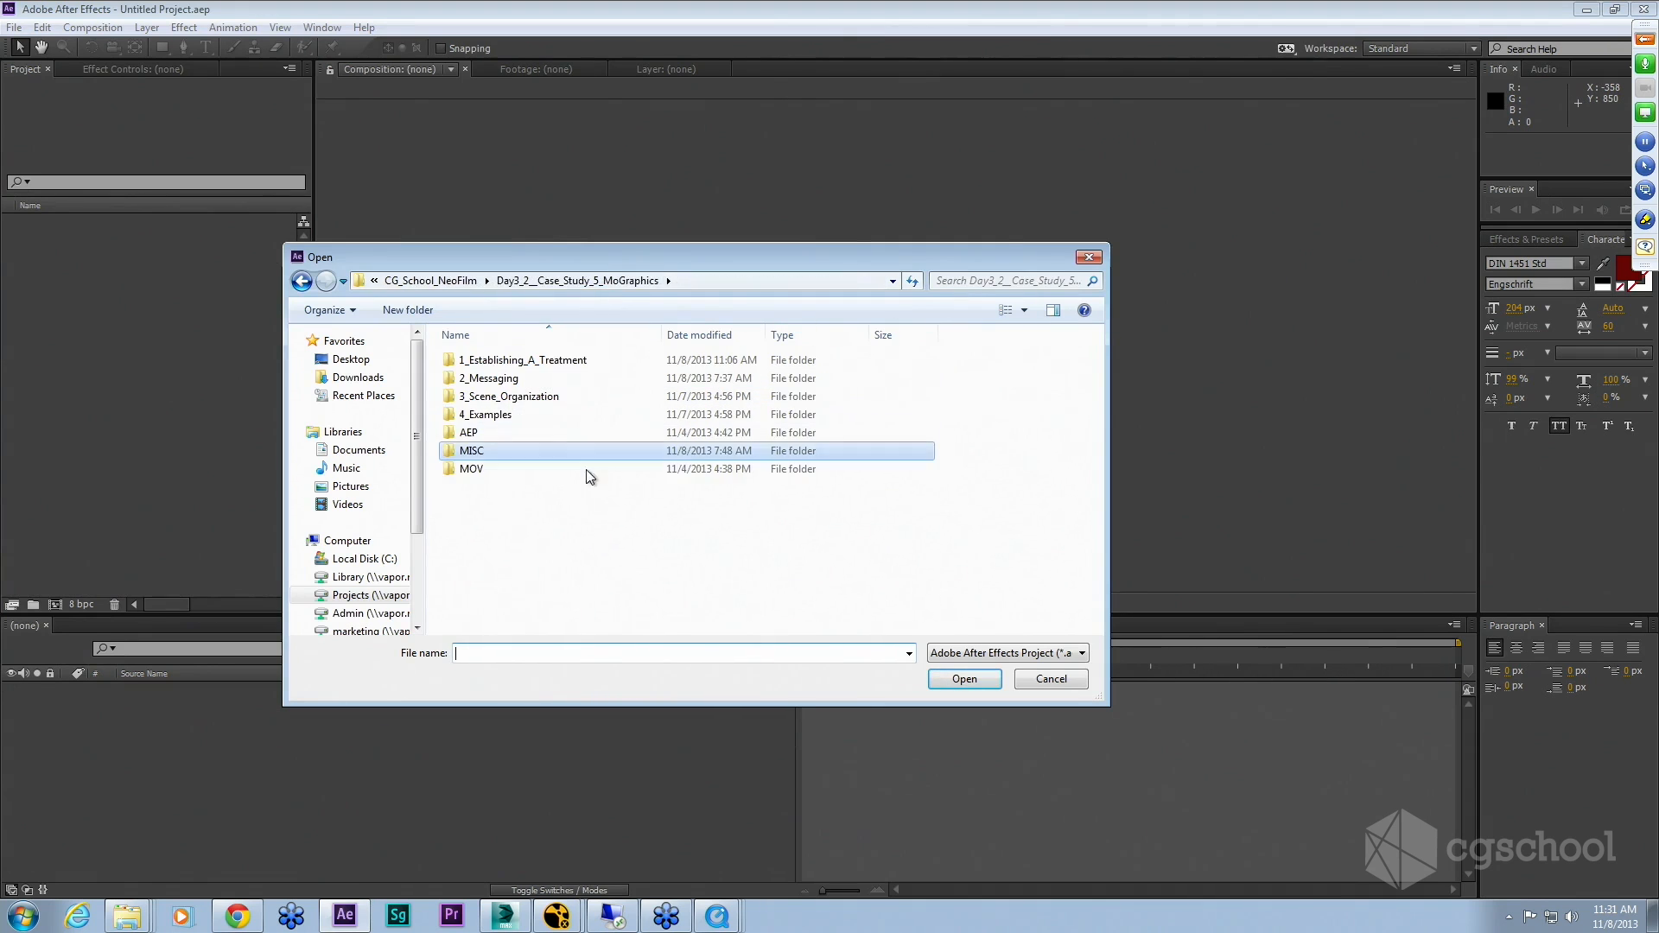
double_click(511, 396)
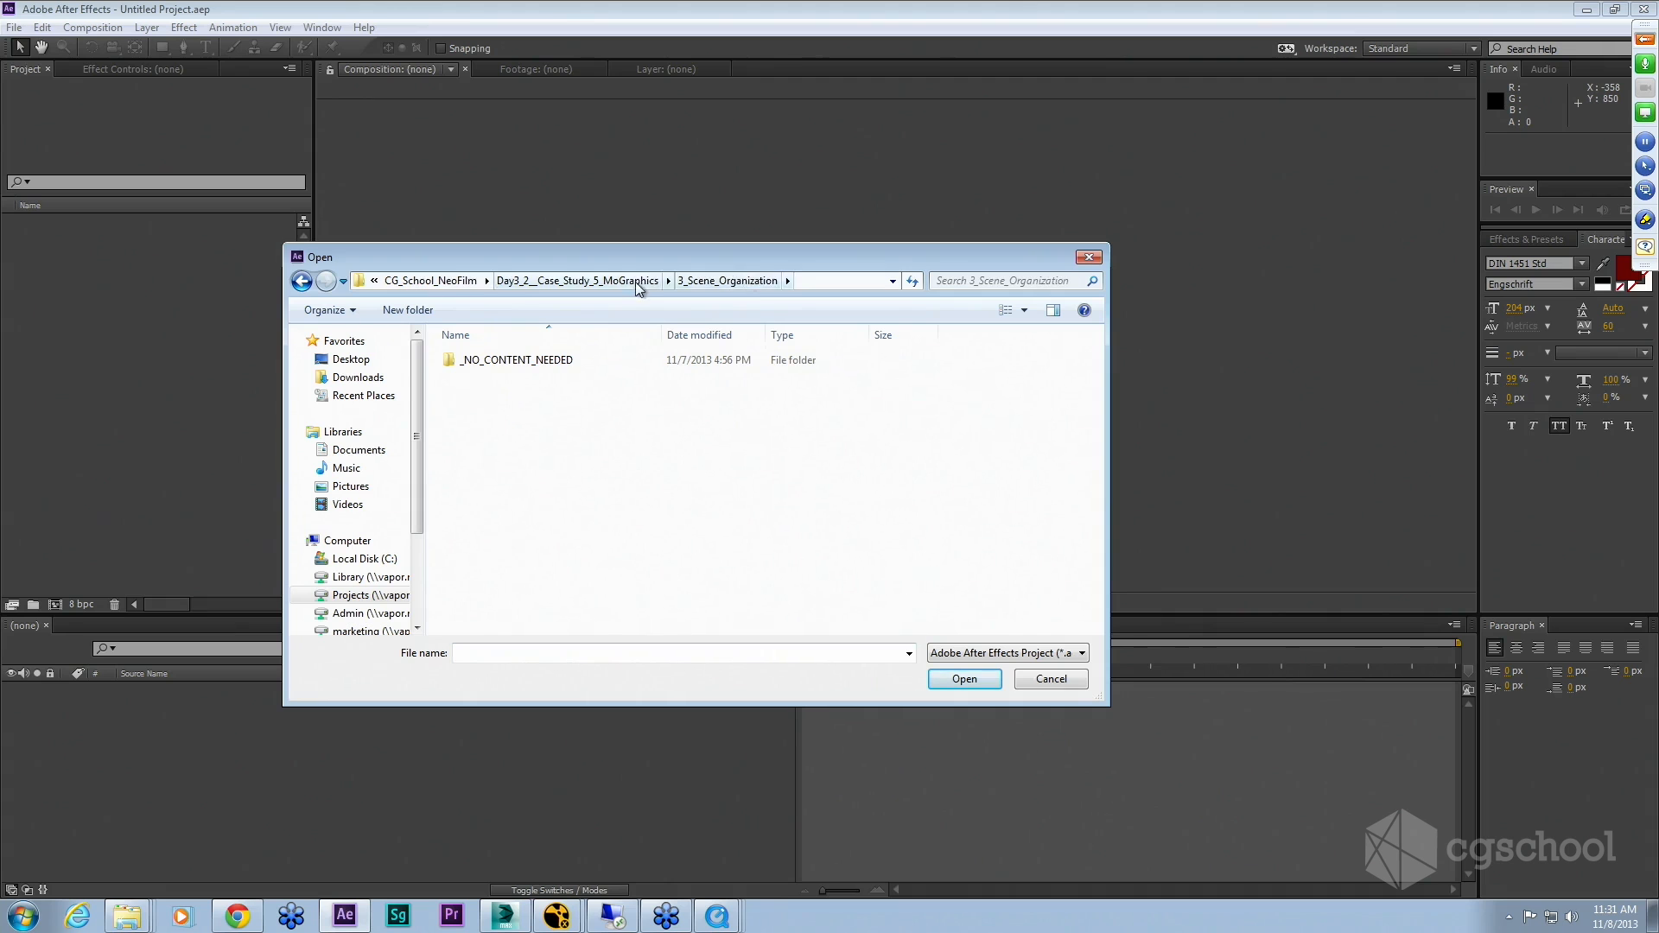
click(636, 282)
double_click(494, 380)
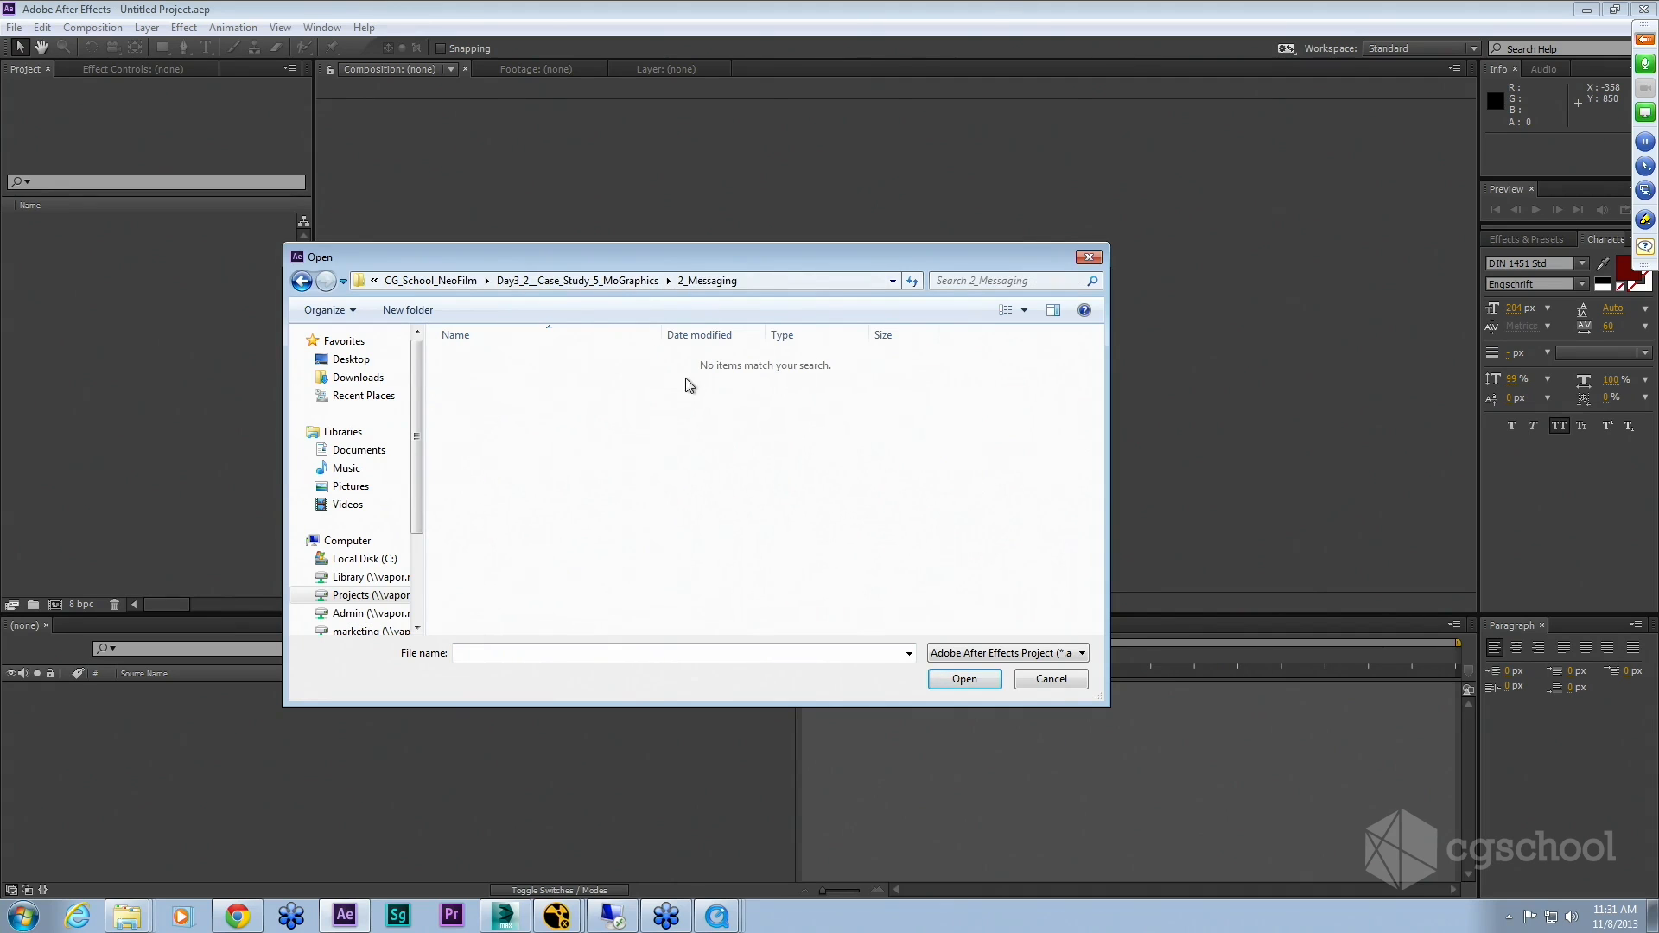
click(608, 281)
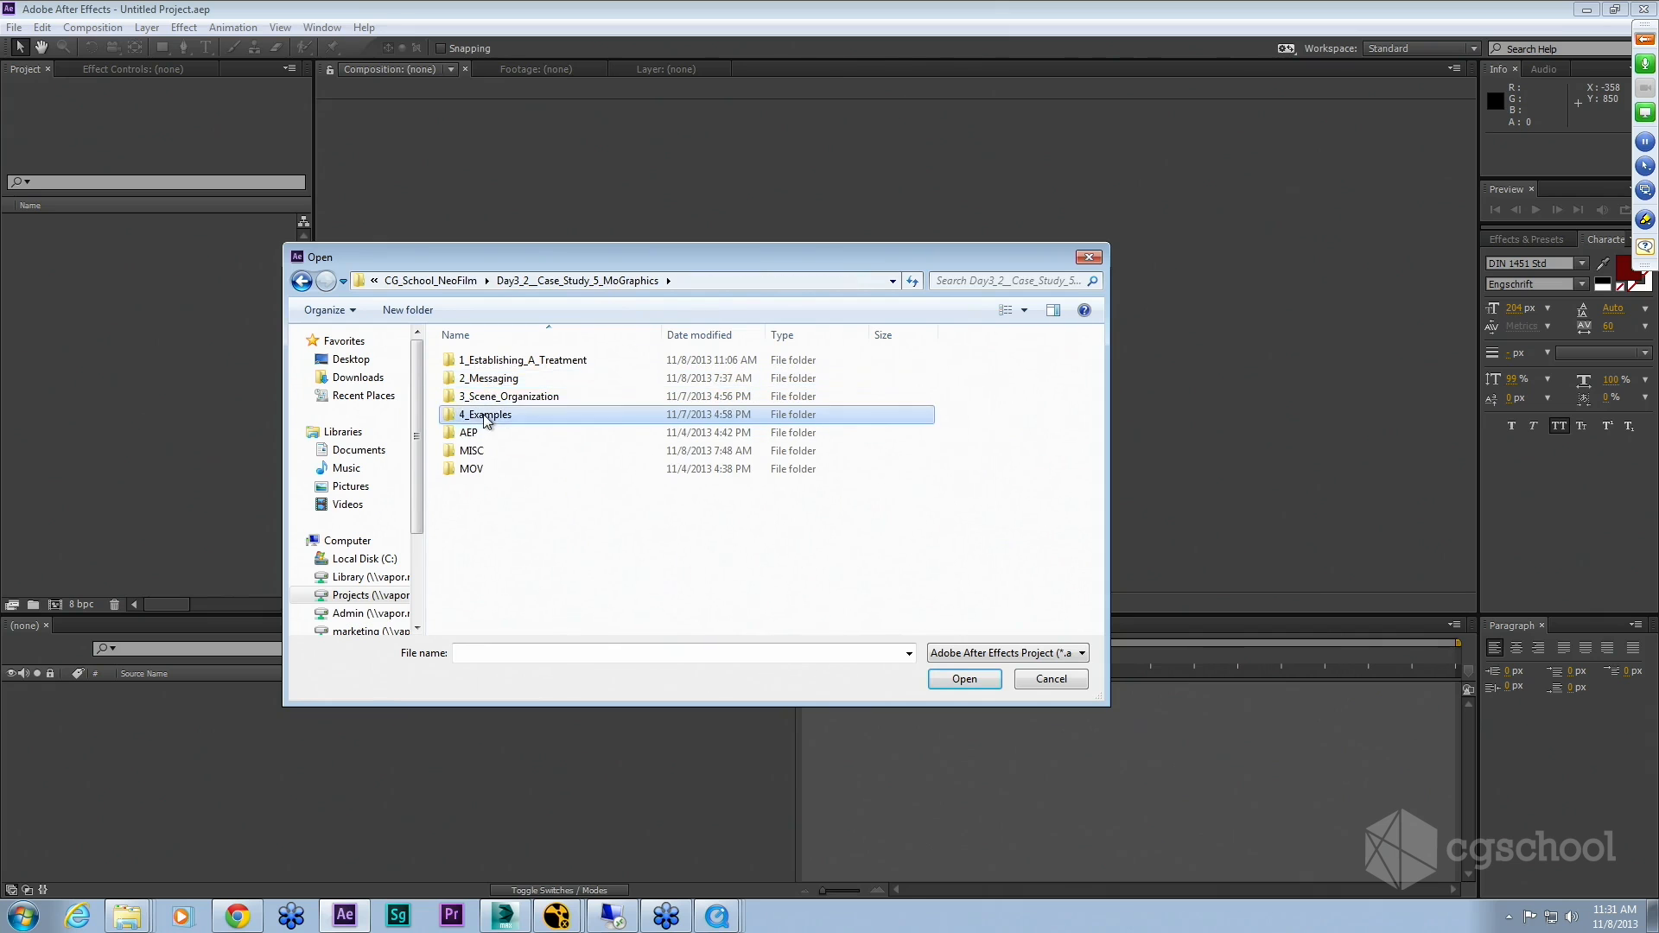
double_click(491, 415)
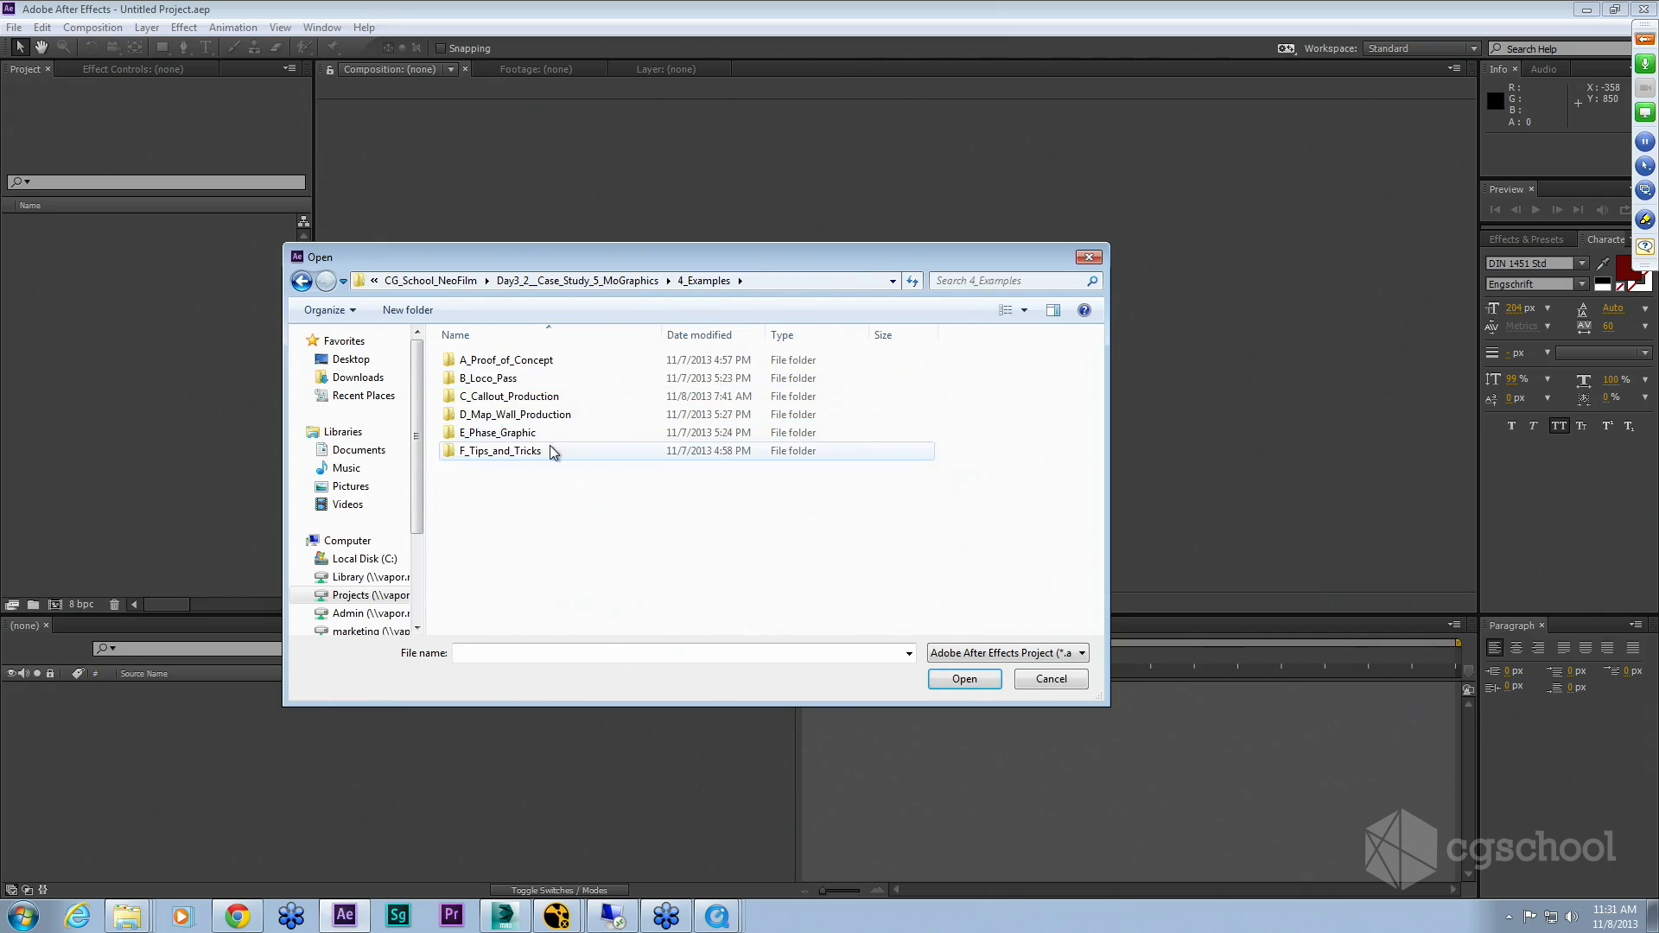
double_click(513, 400)
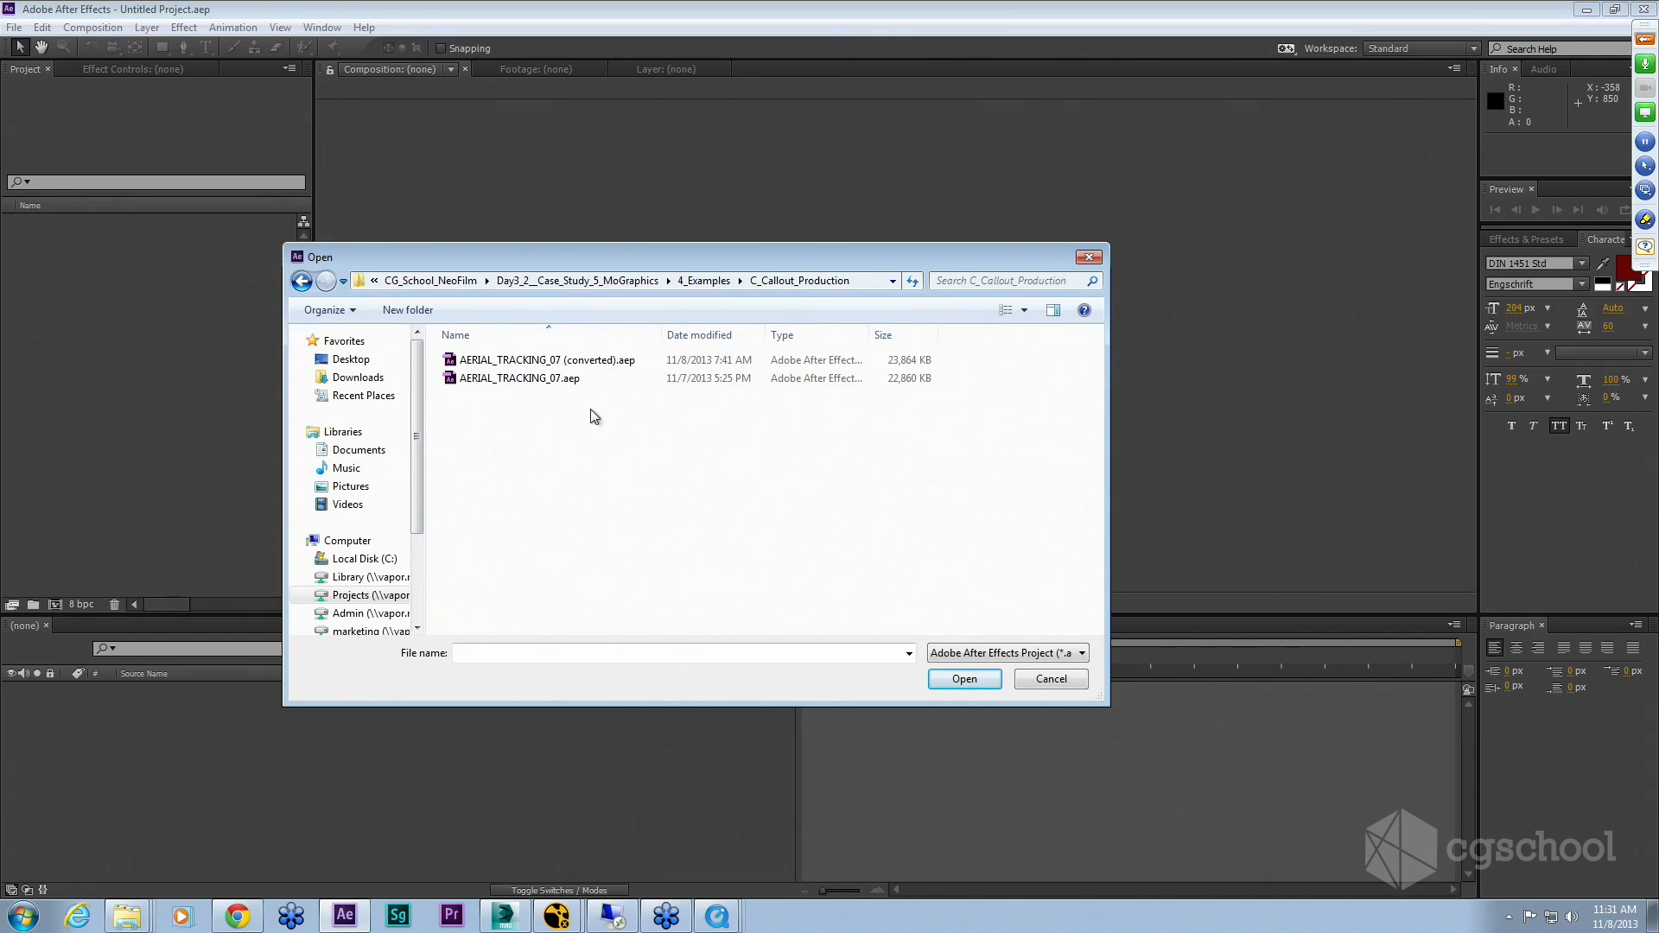
click(516, 361)
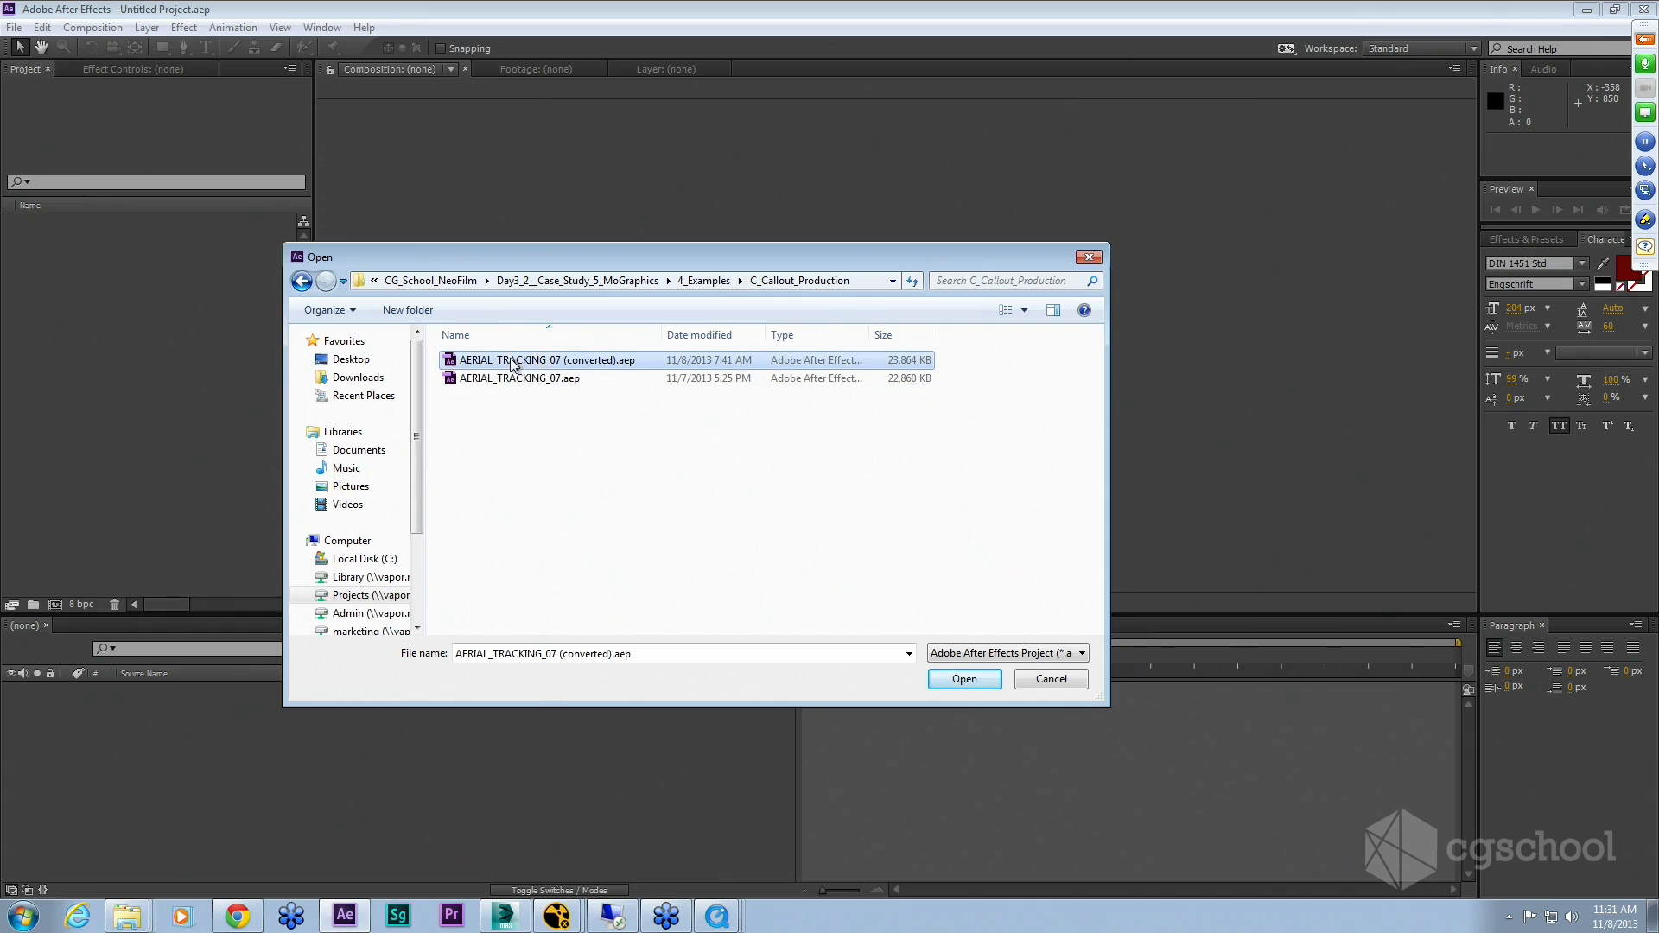
click(967, 680)
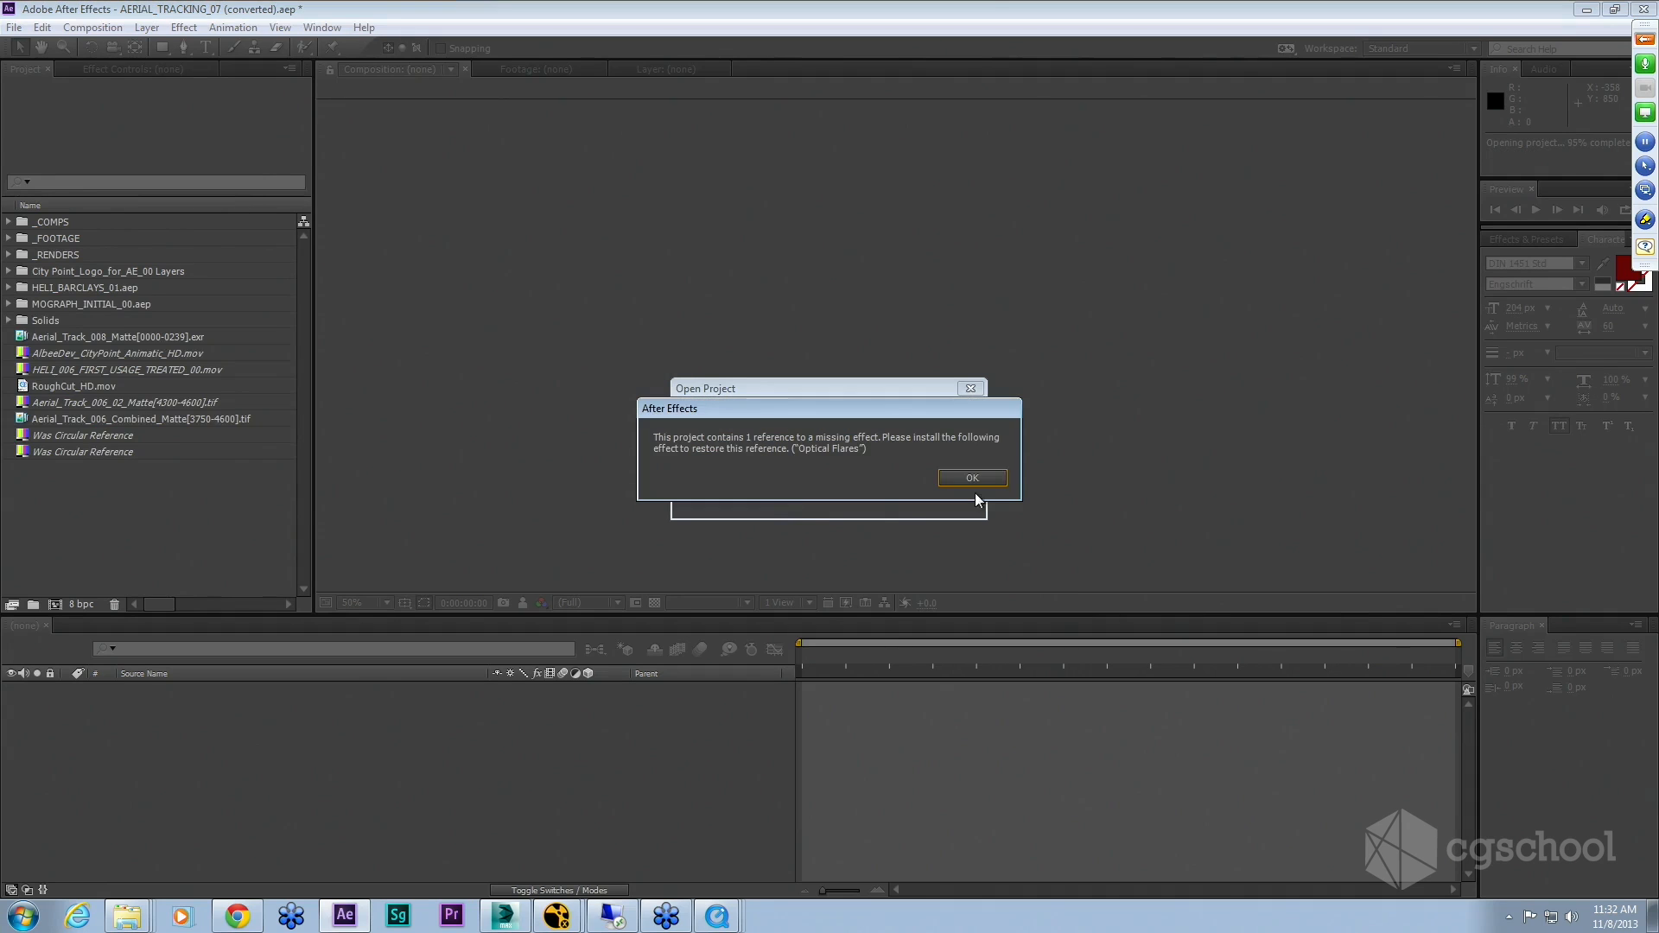
click(977, 479)
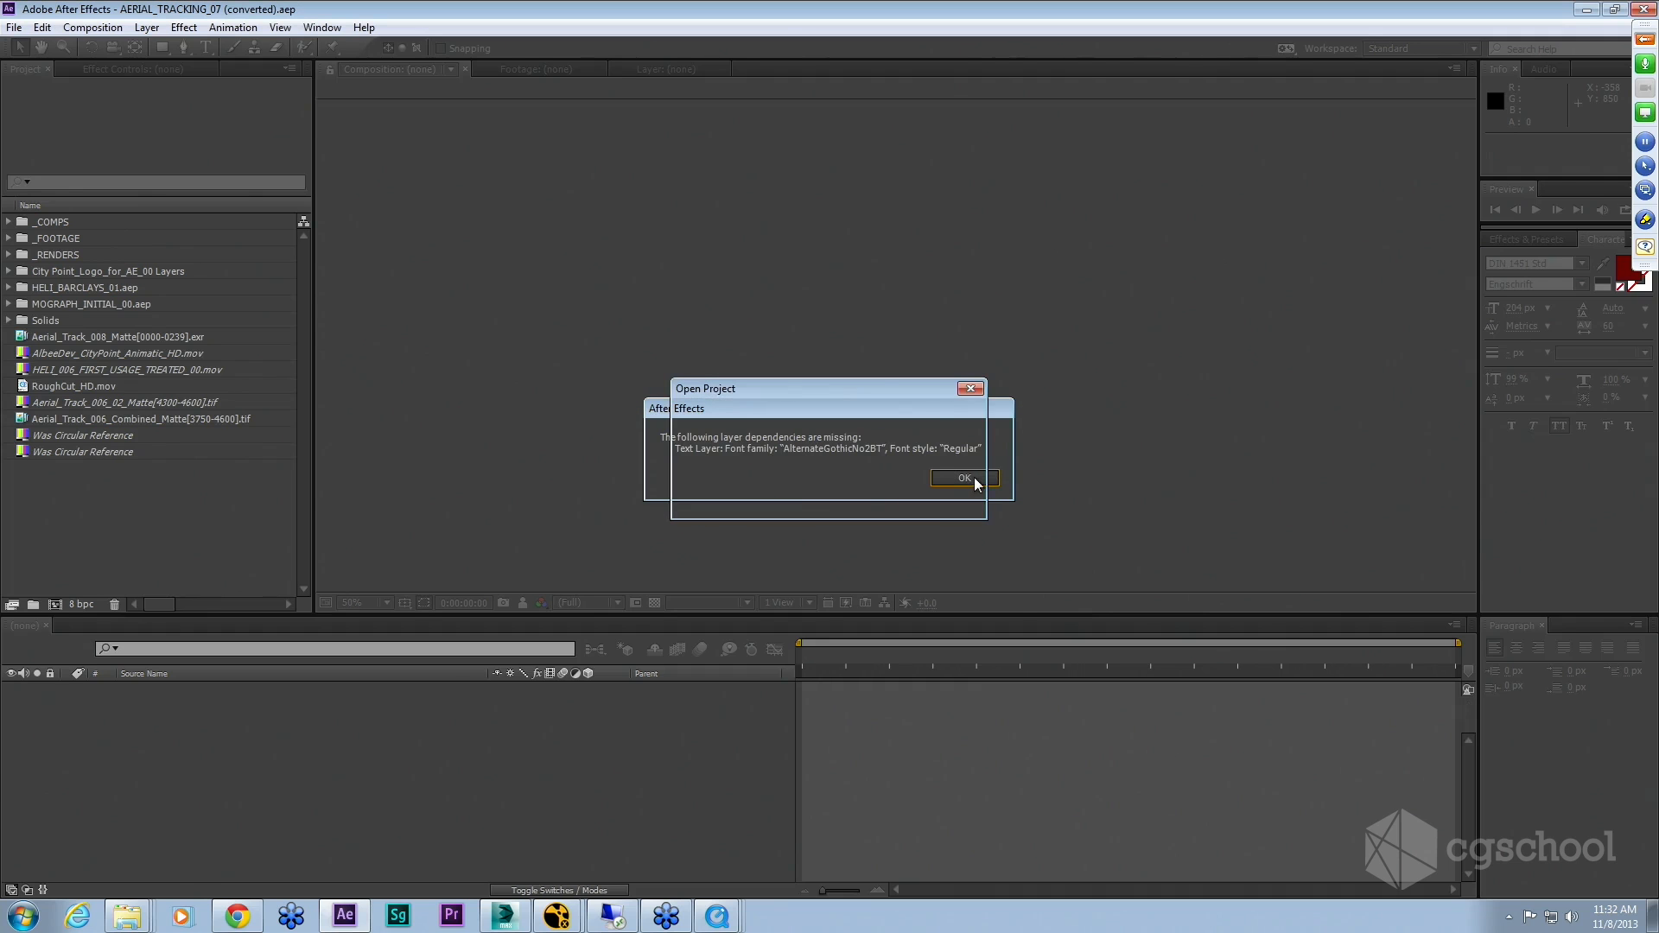
click(965, 478)
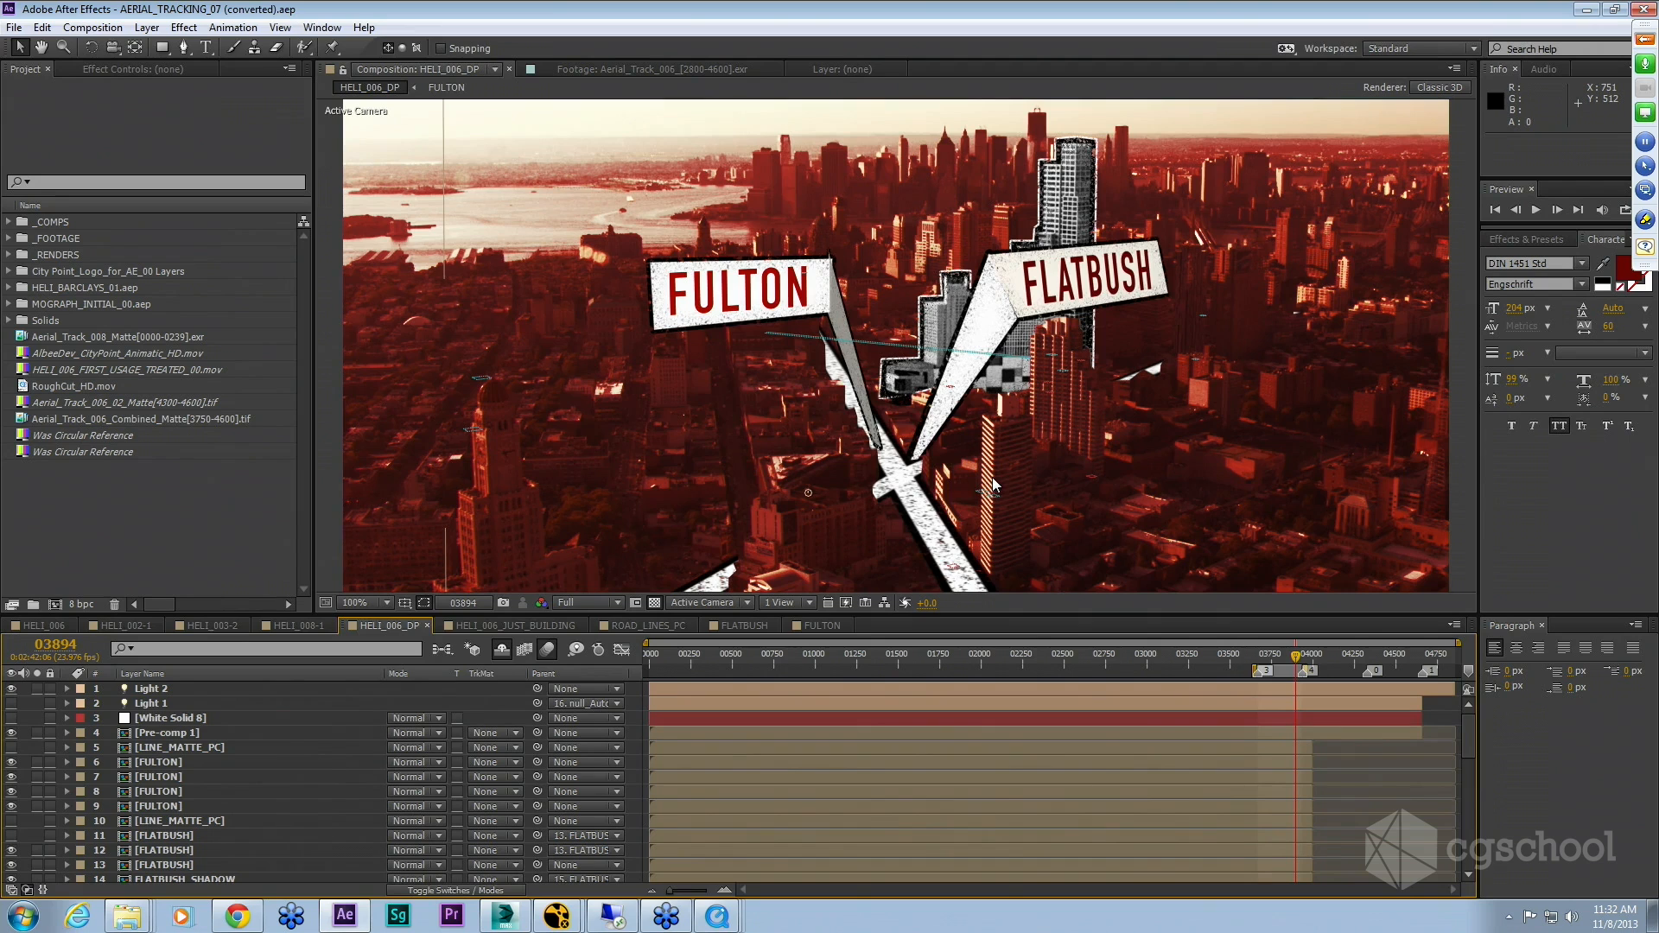
Step: Switch to the AlbeeDev_CityPoint_ICSC_HD1080 reference movie, scrub to the FULTON and FLATBUSH callout shot, and switch back
key(alt+Tab)
key(alt+Tab)
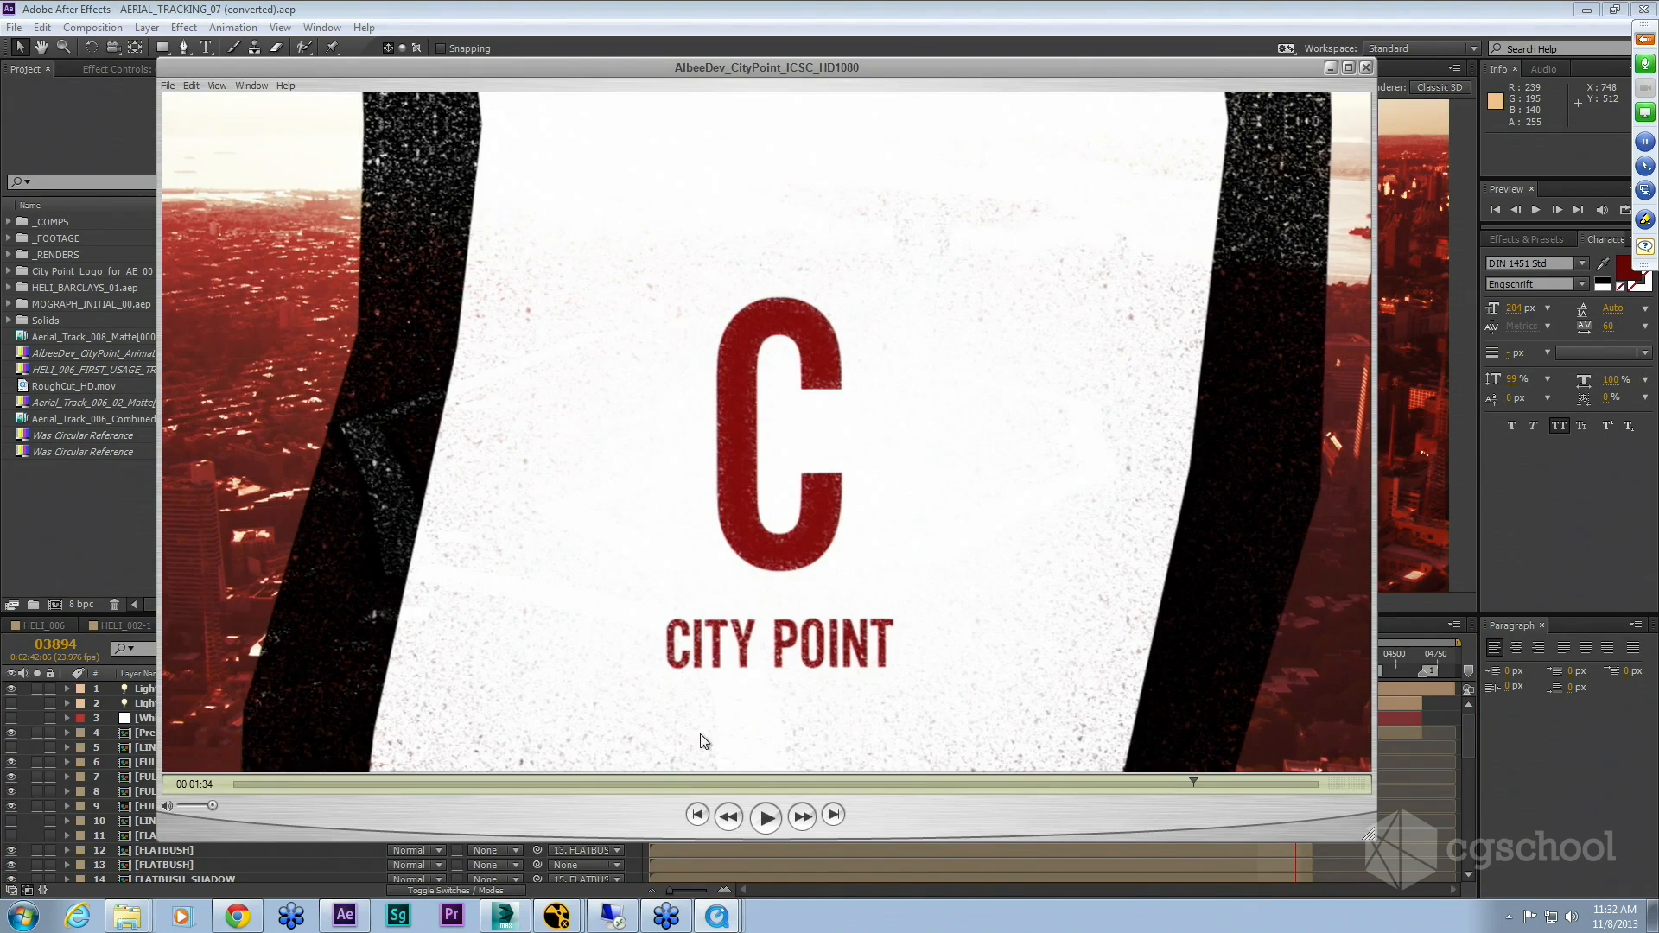
drag(278, 785, 413, 786)
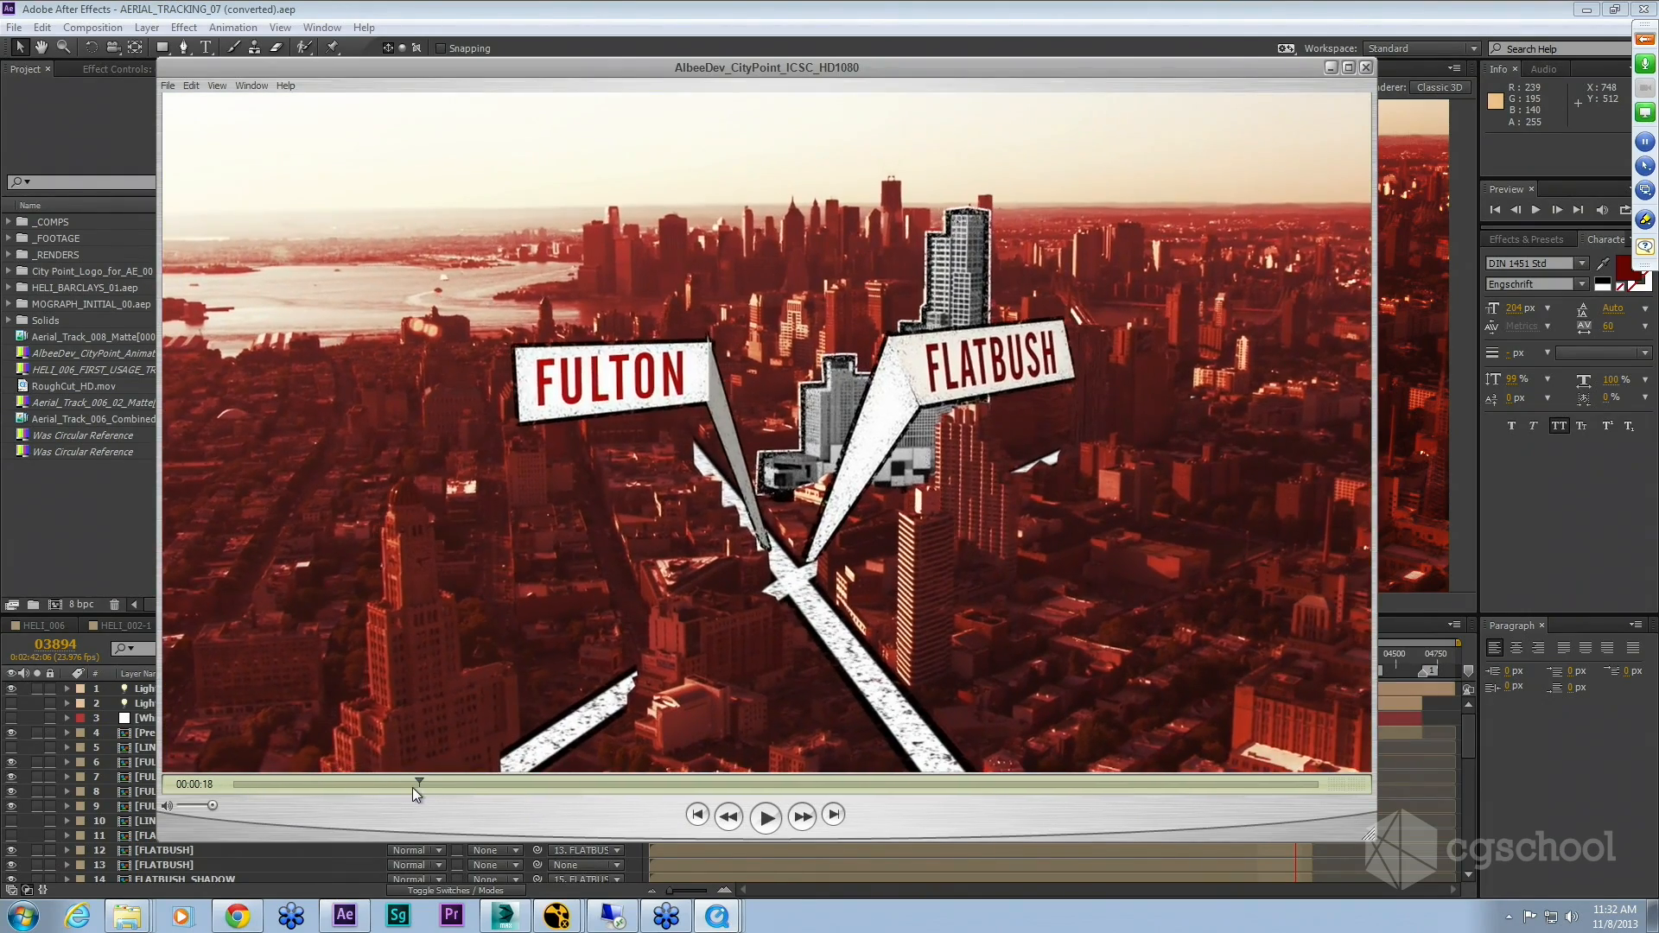
key(alt+Tab)
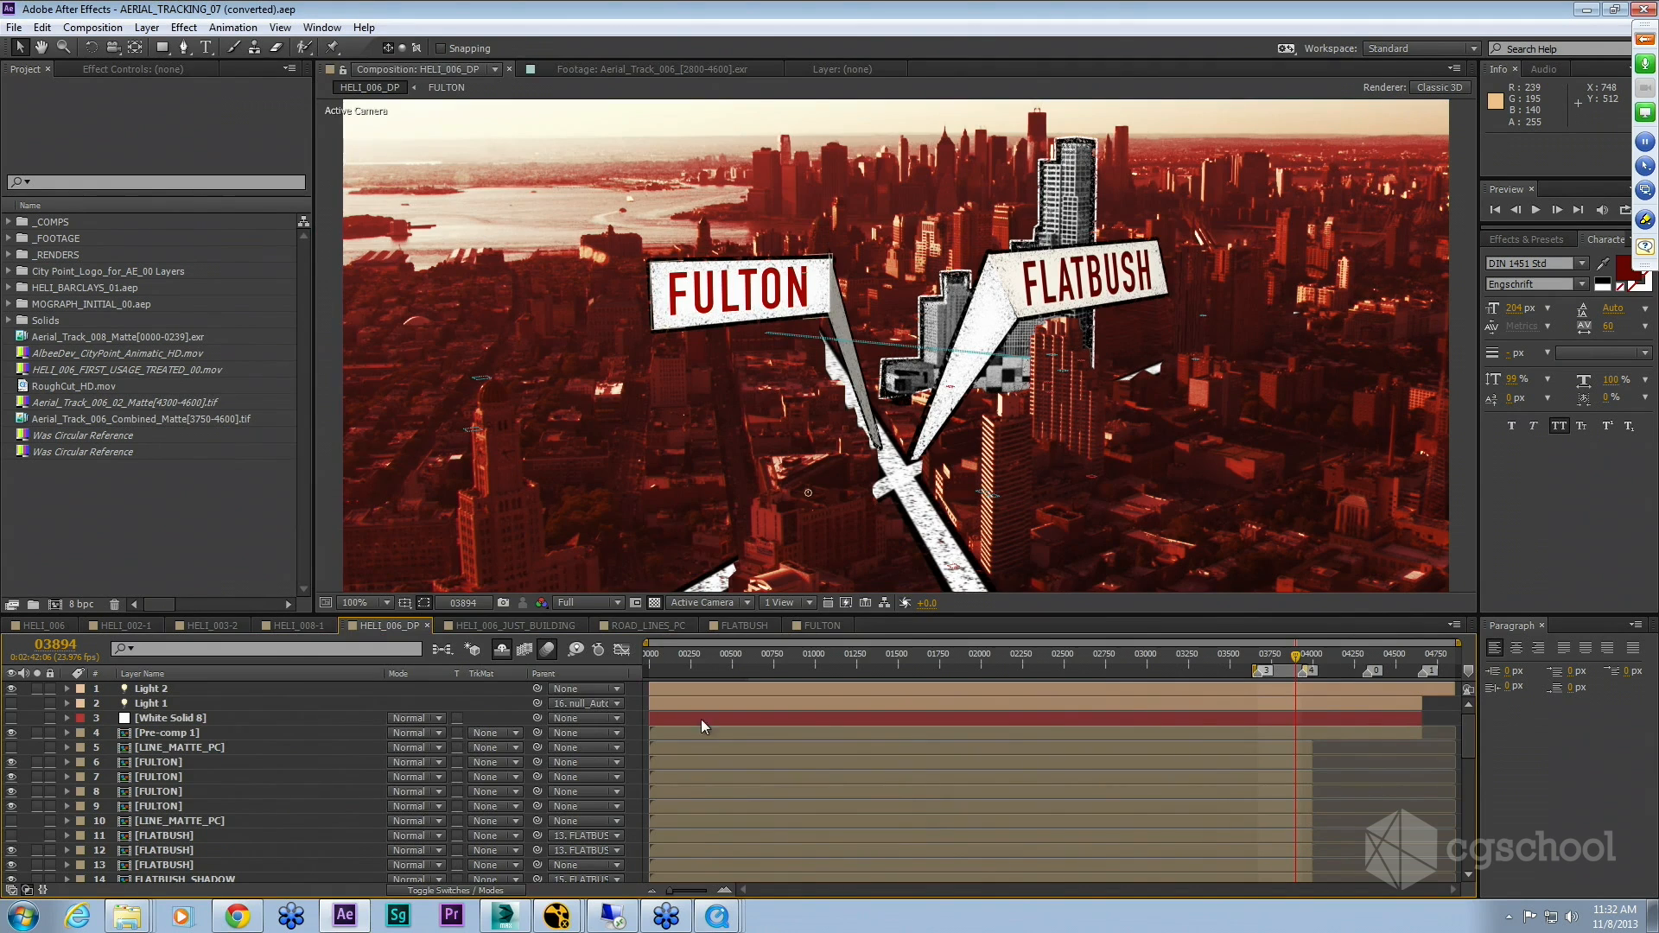
Step: Move the current time indicator to frame 03854 and toggle the timeline panel maximized to view all layers
click(1281, 658)
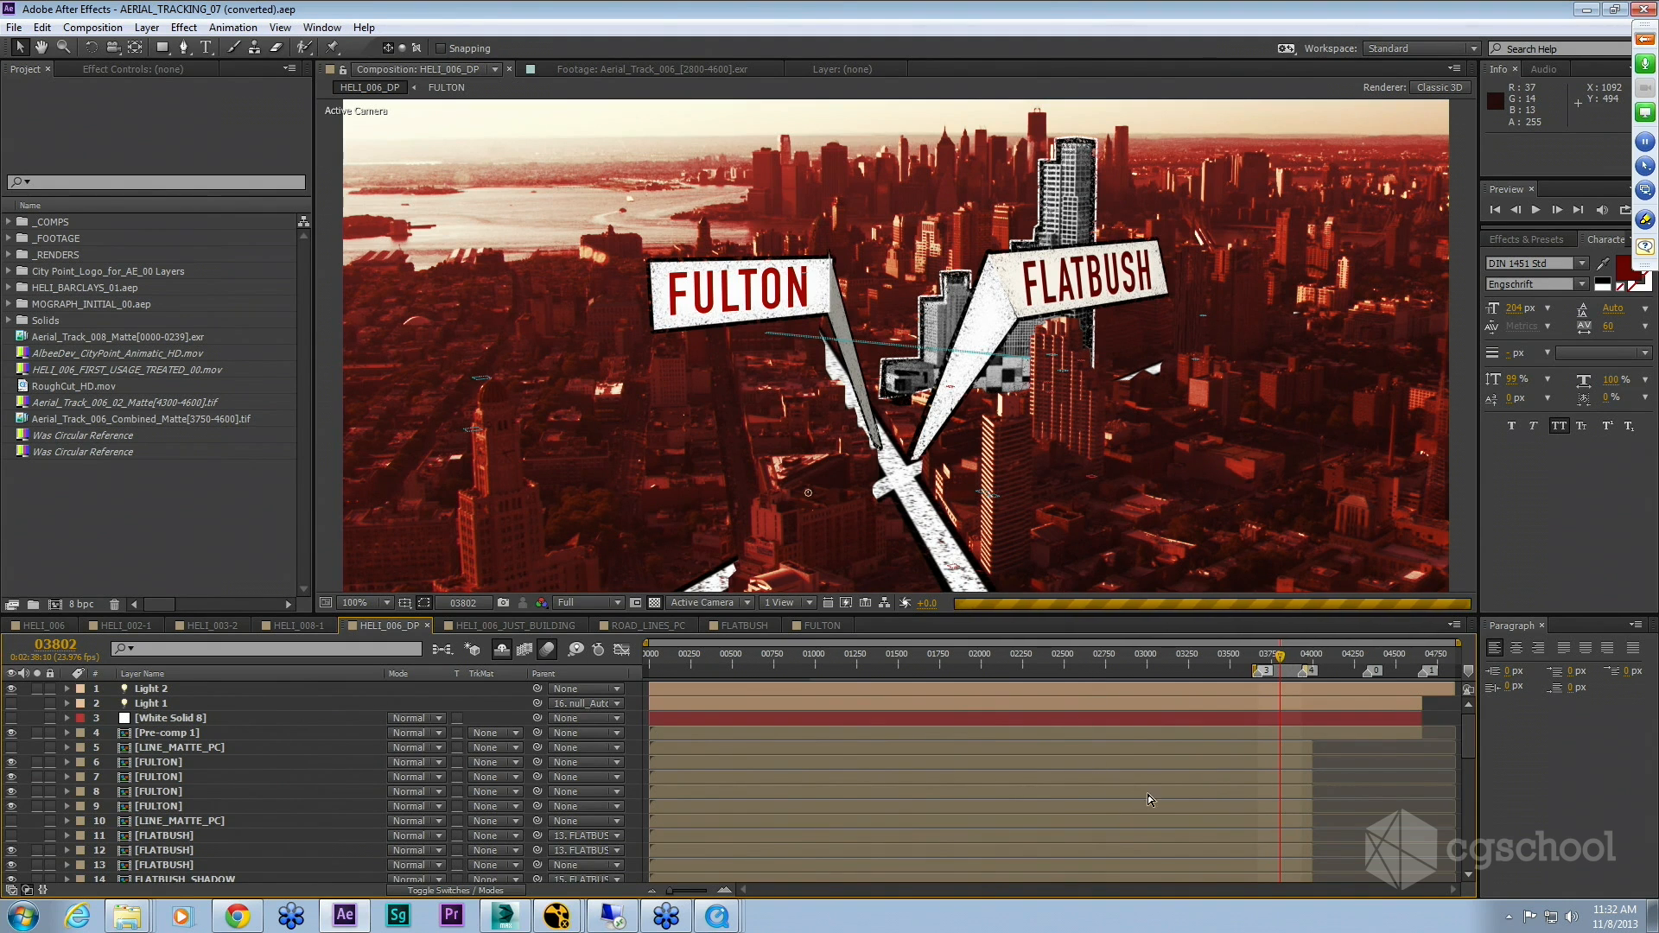
click(1289, 659)
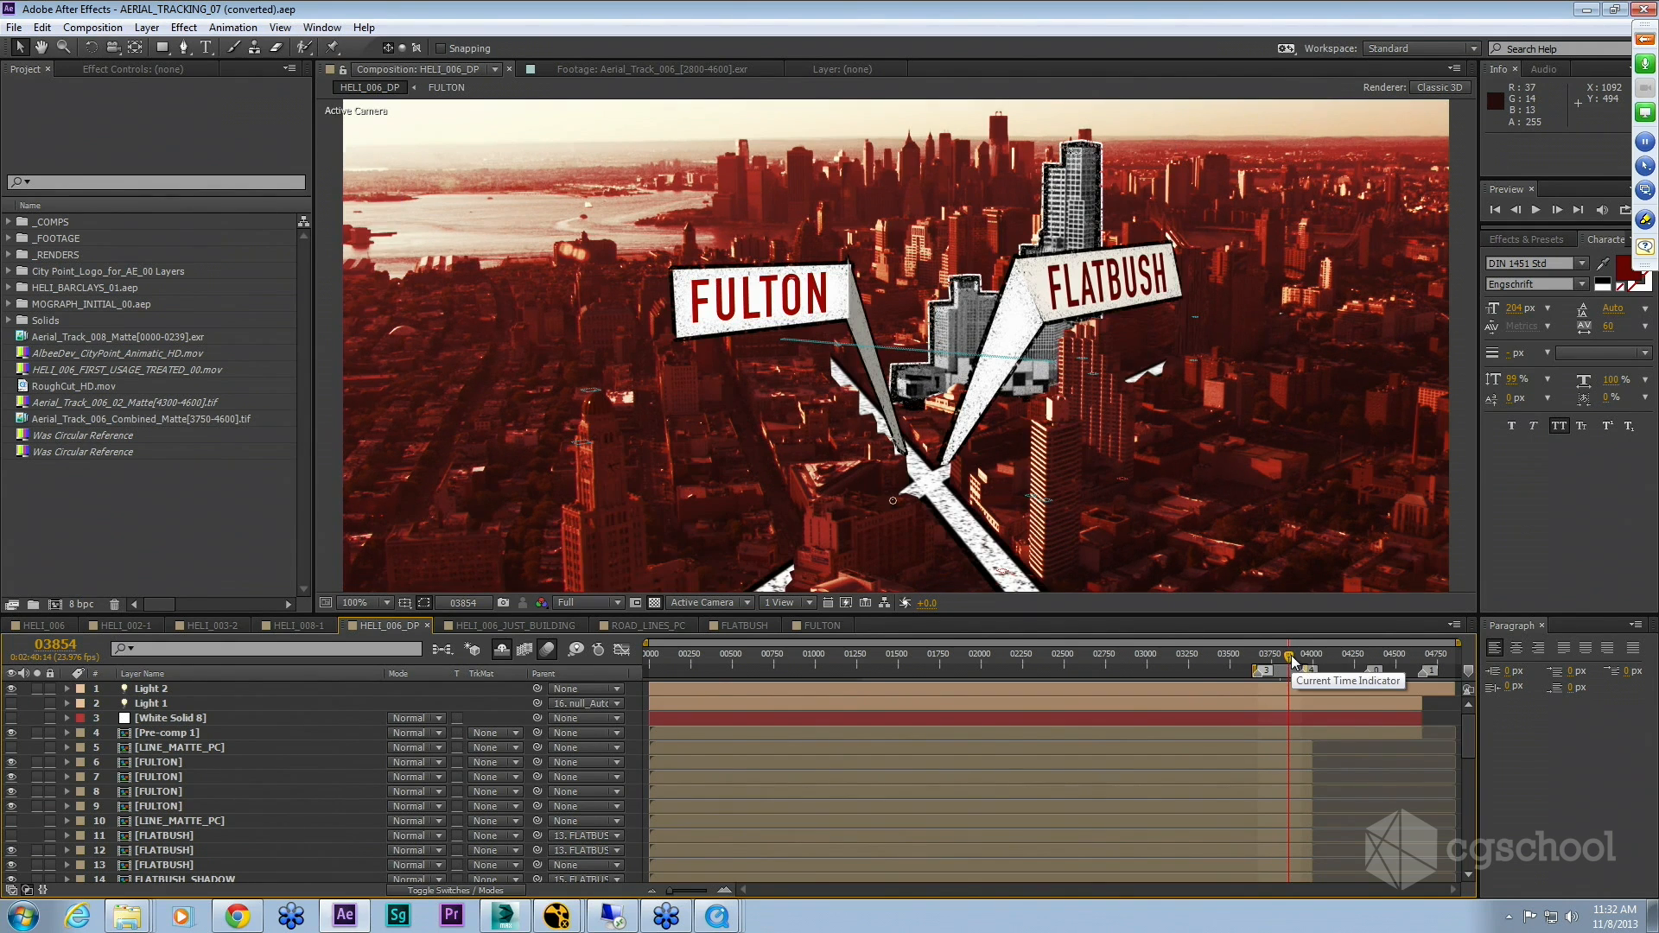
key(grave)
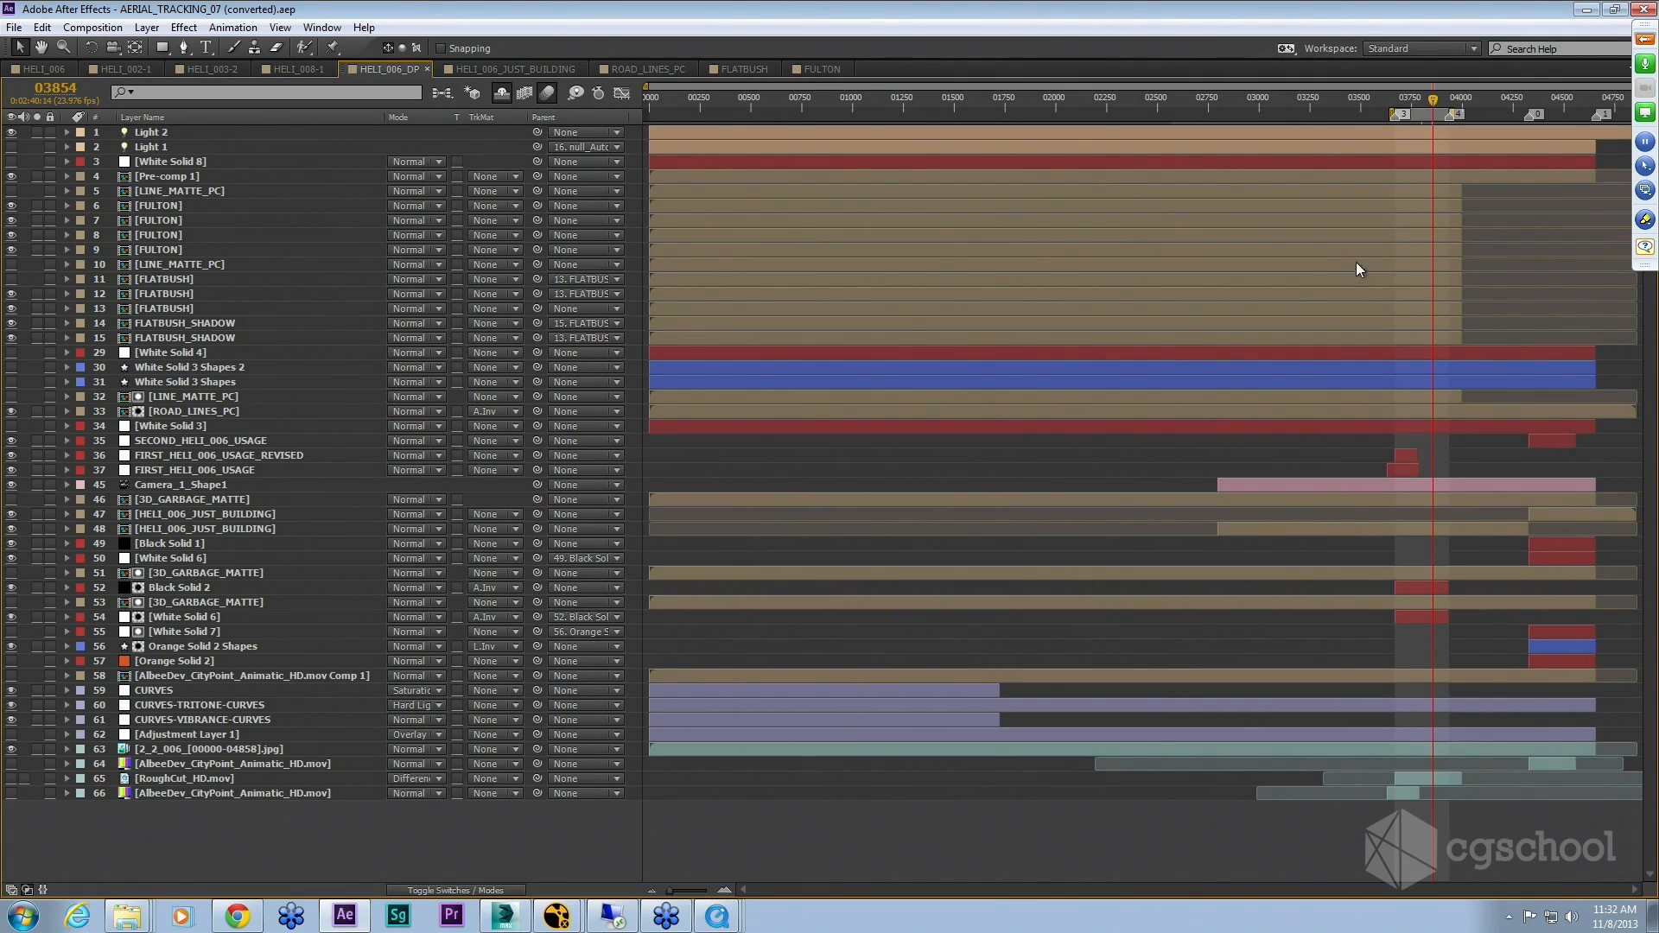
key(grave)
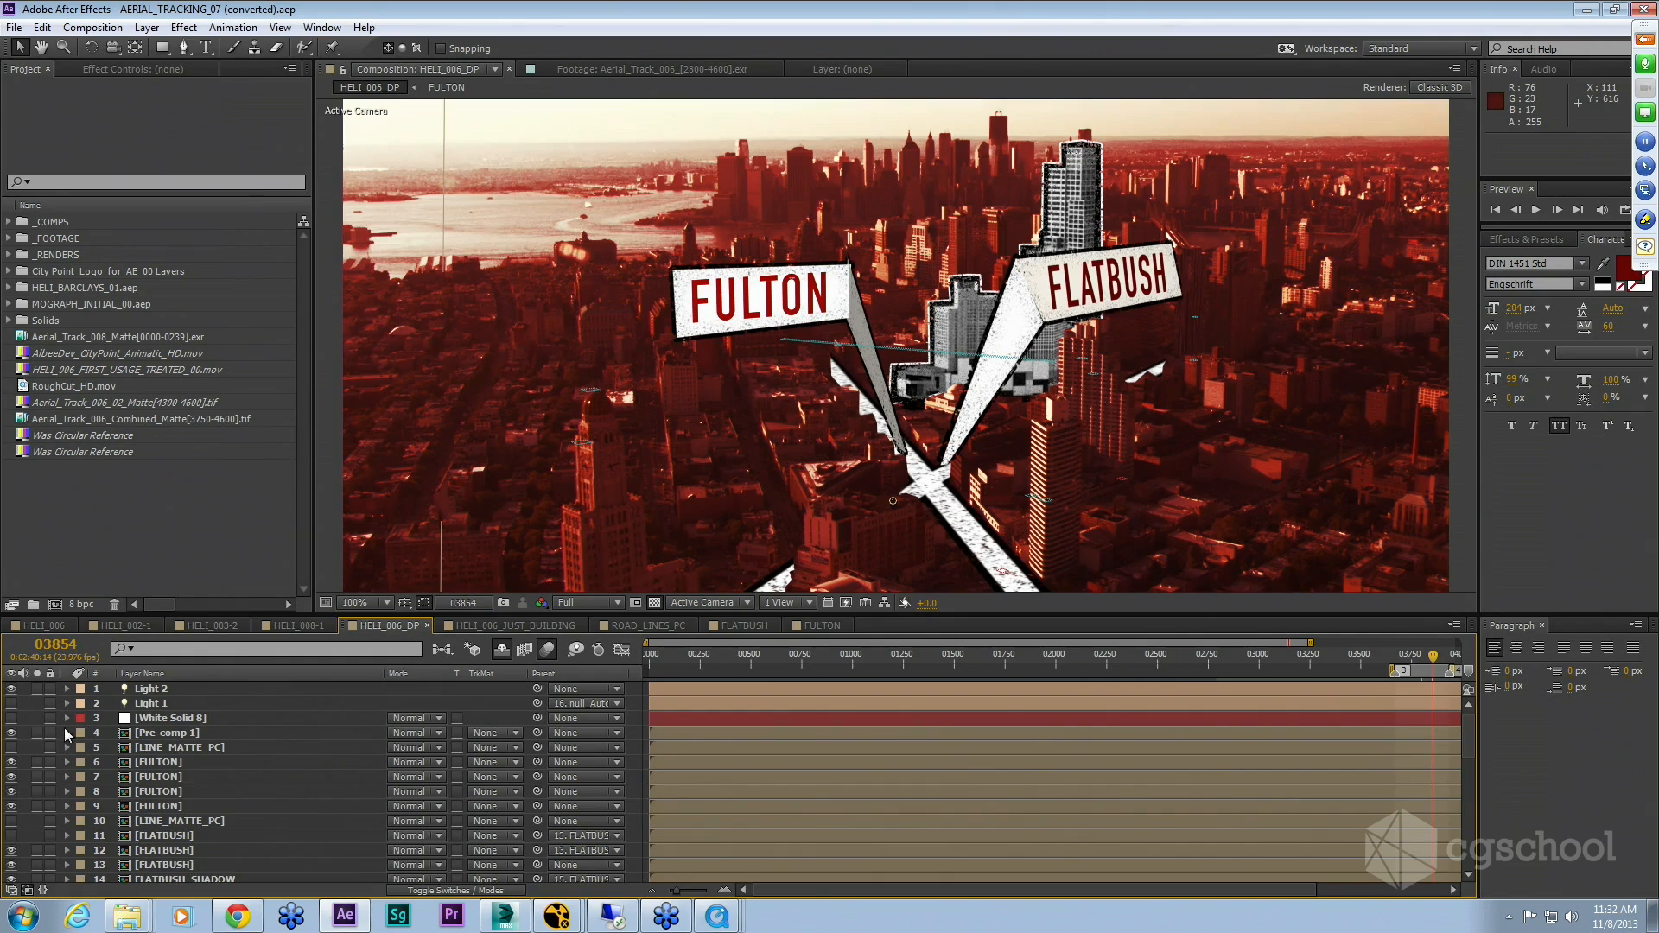
Step: Scroll the layer list, select the Camera_1_Shape1 layer and reveal its keyframed properties
scroll(177, 730, down, 15)
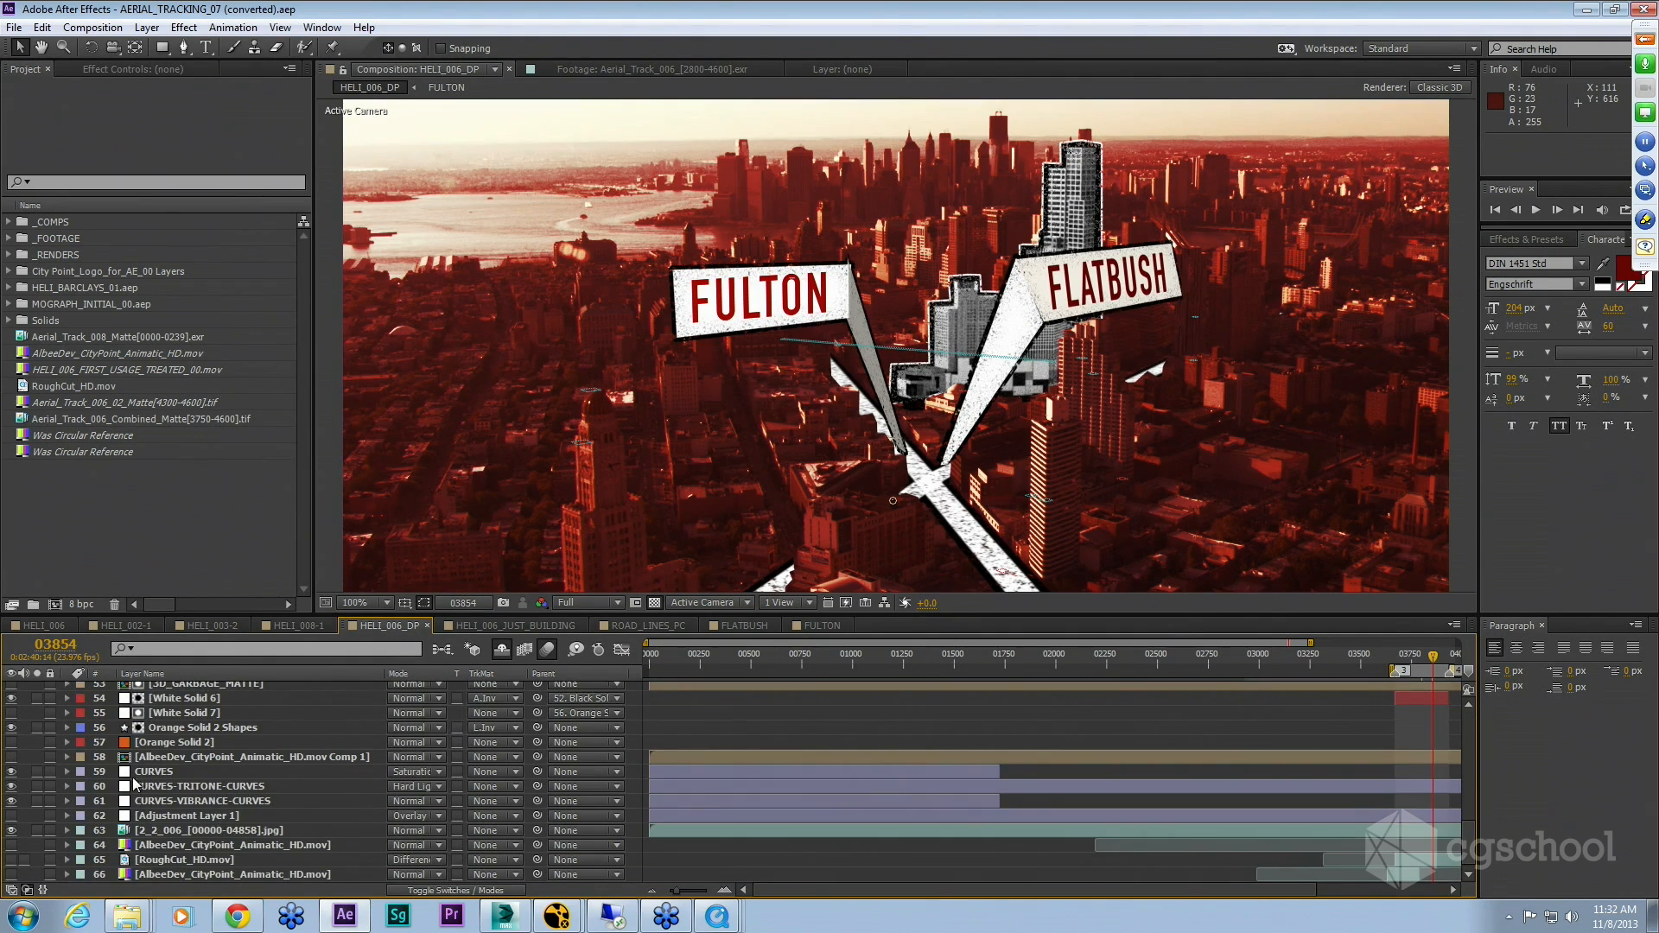
scroll(179, 778, up, 10)
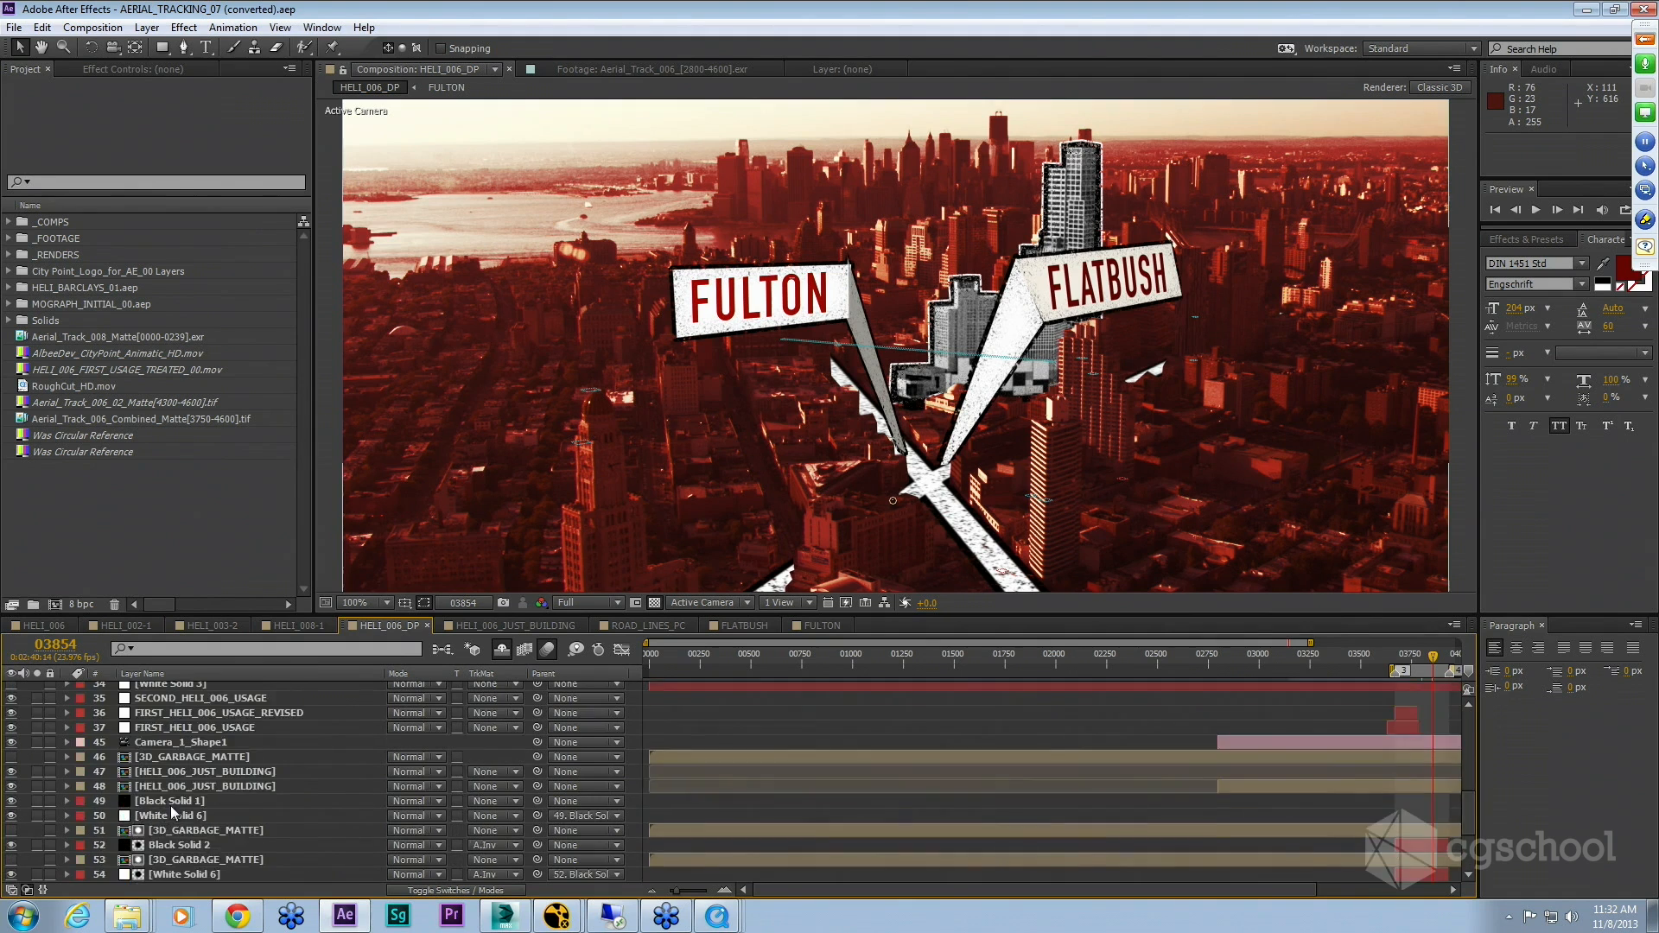
scroll(181, 812, down, 1)
click(206, 788)
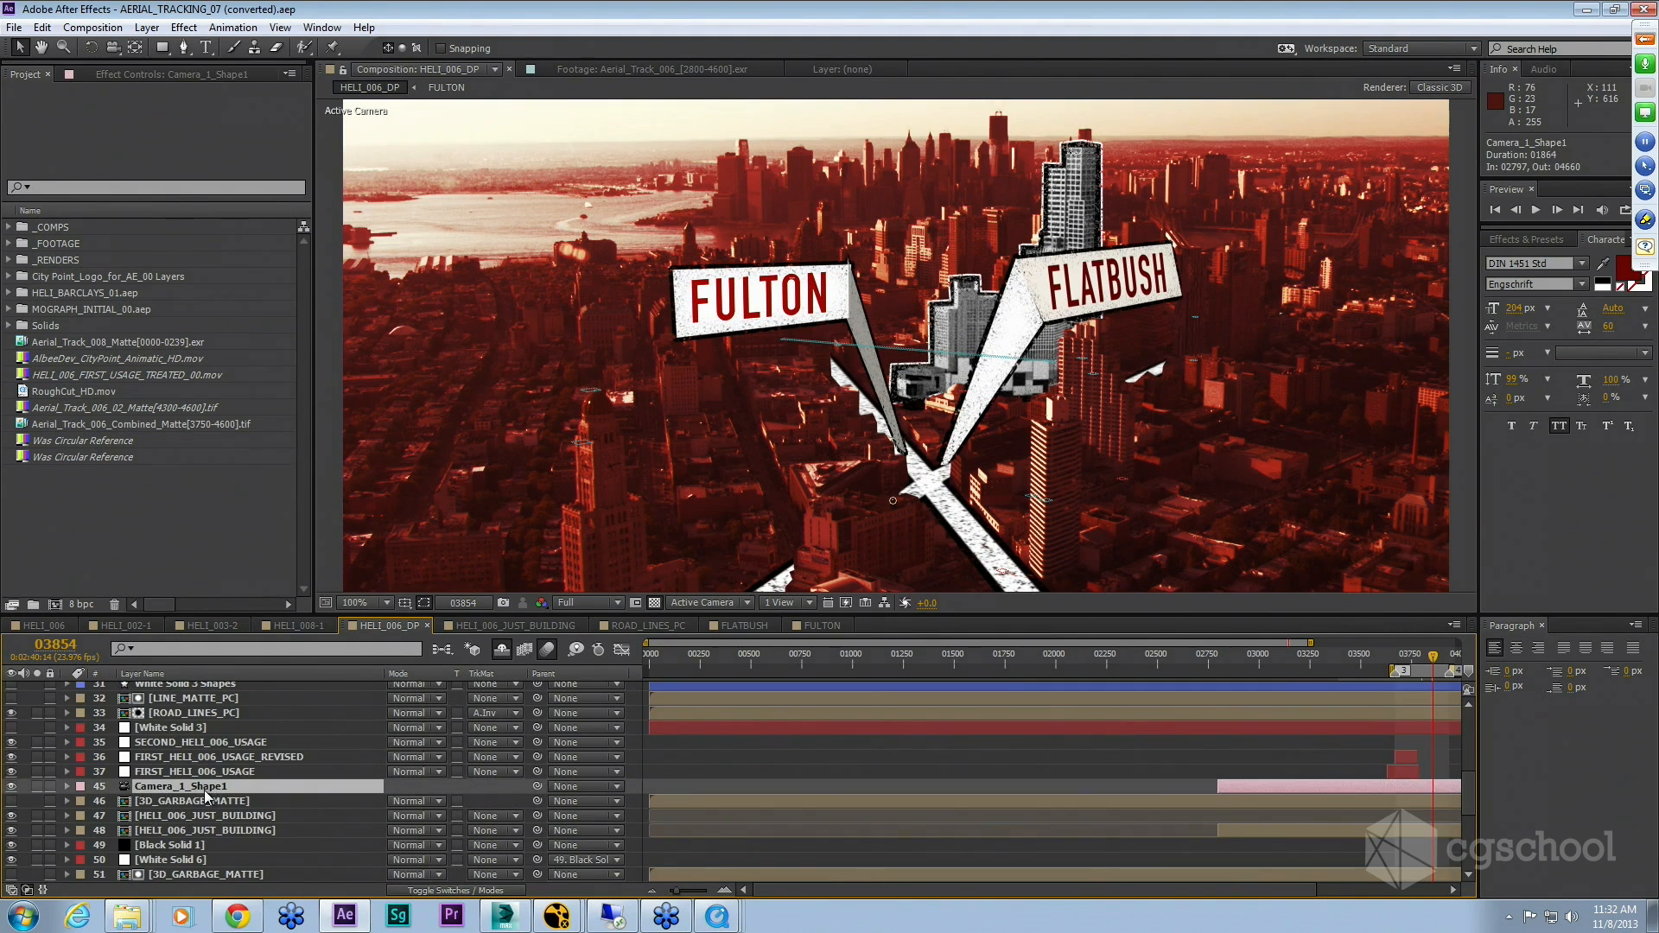
key(u)
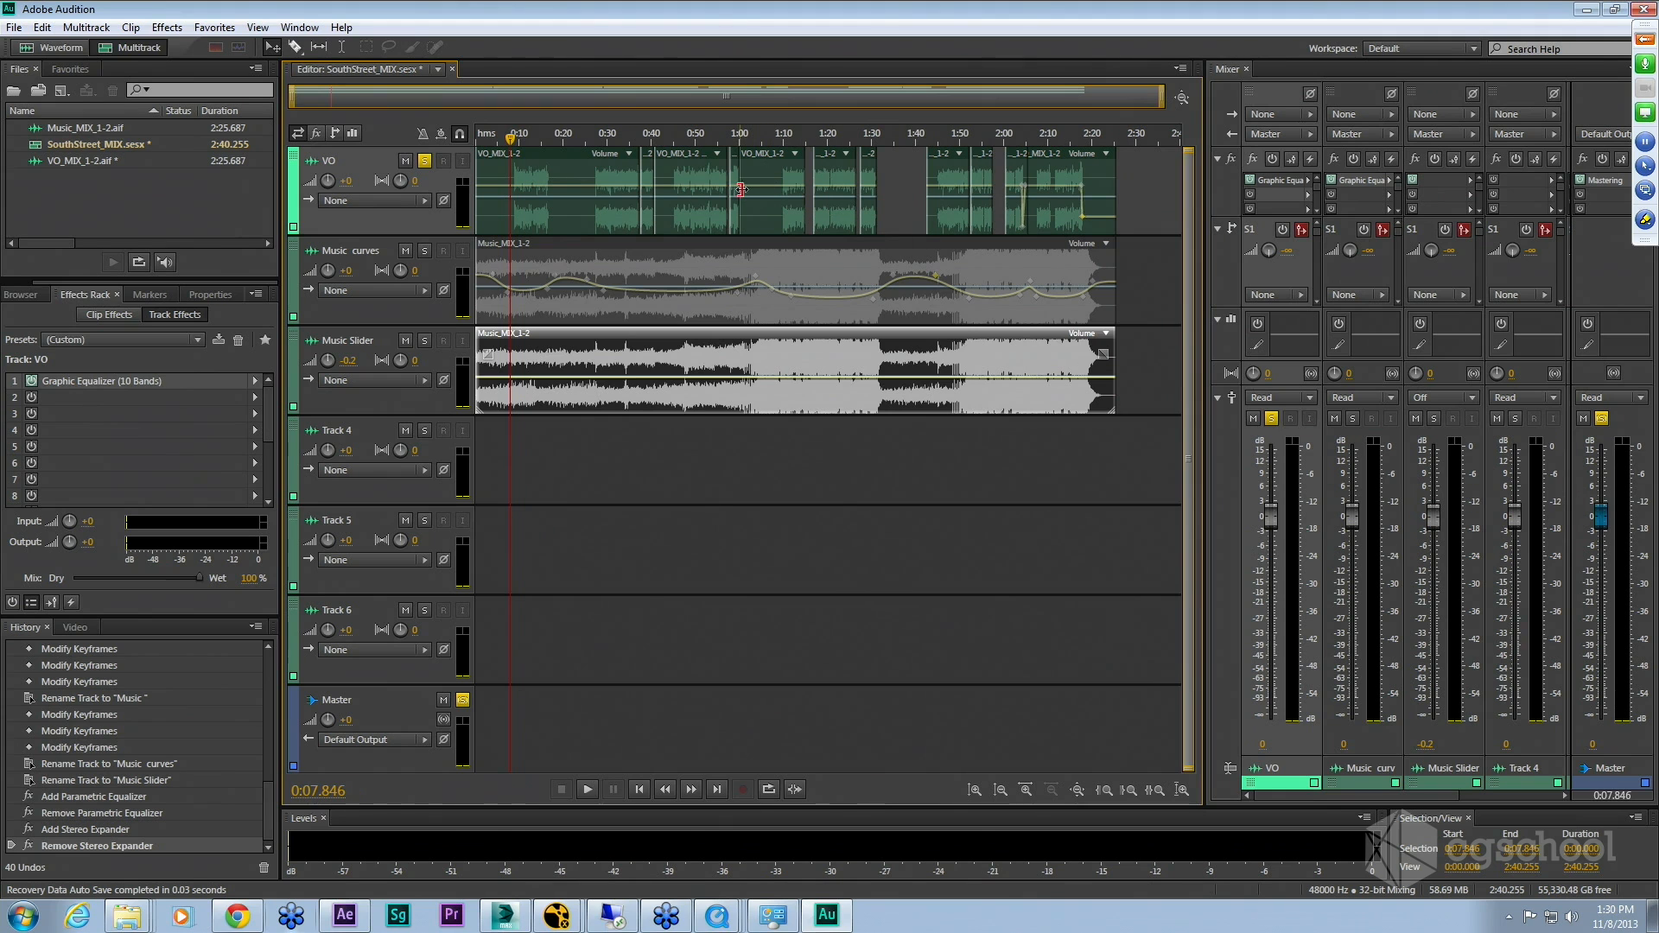
Step: Switch to Adobe Audition, trim a VO clip edge slightly, and open VO_MIX_1-2.aif in the waveform editor
drag(741, 190, 746, 189)
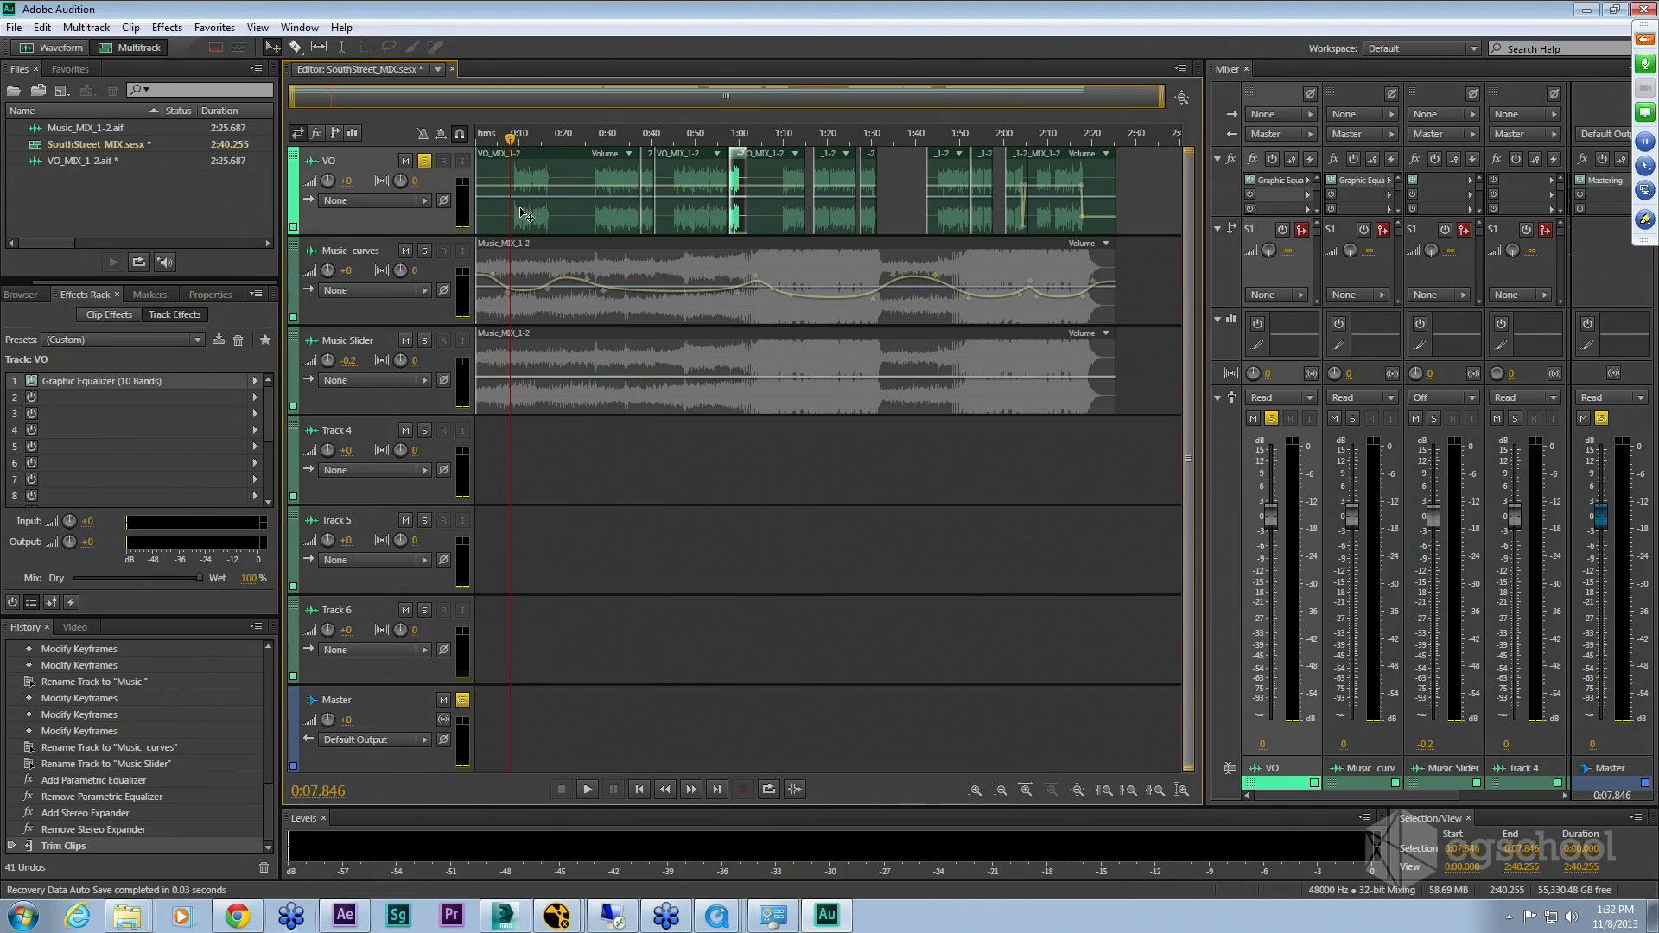
double_click(1023, 179)
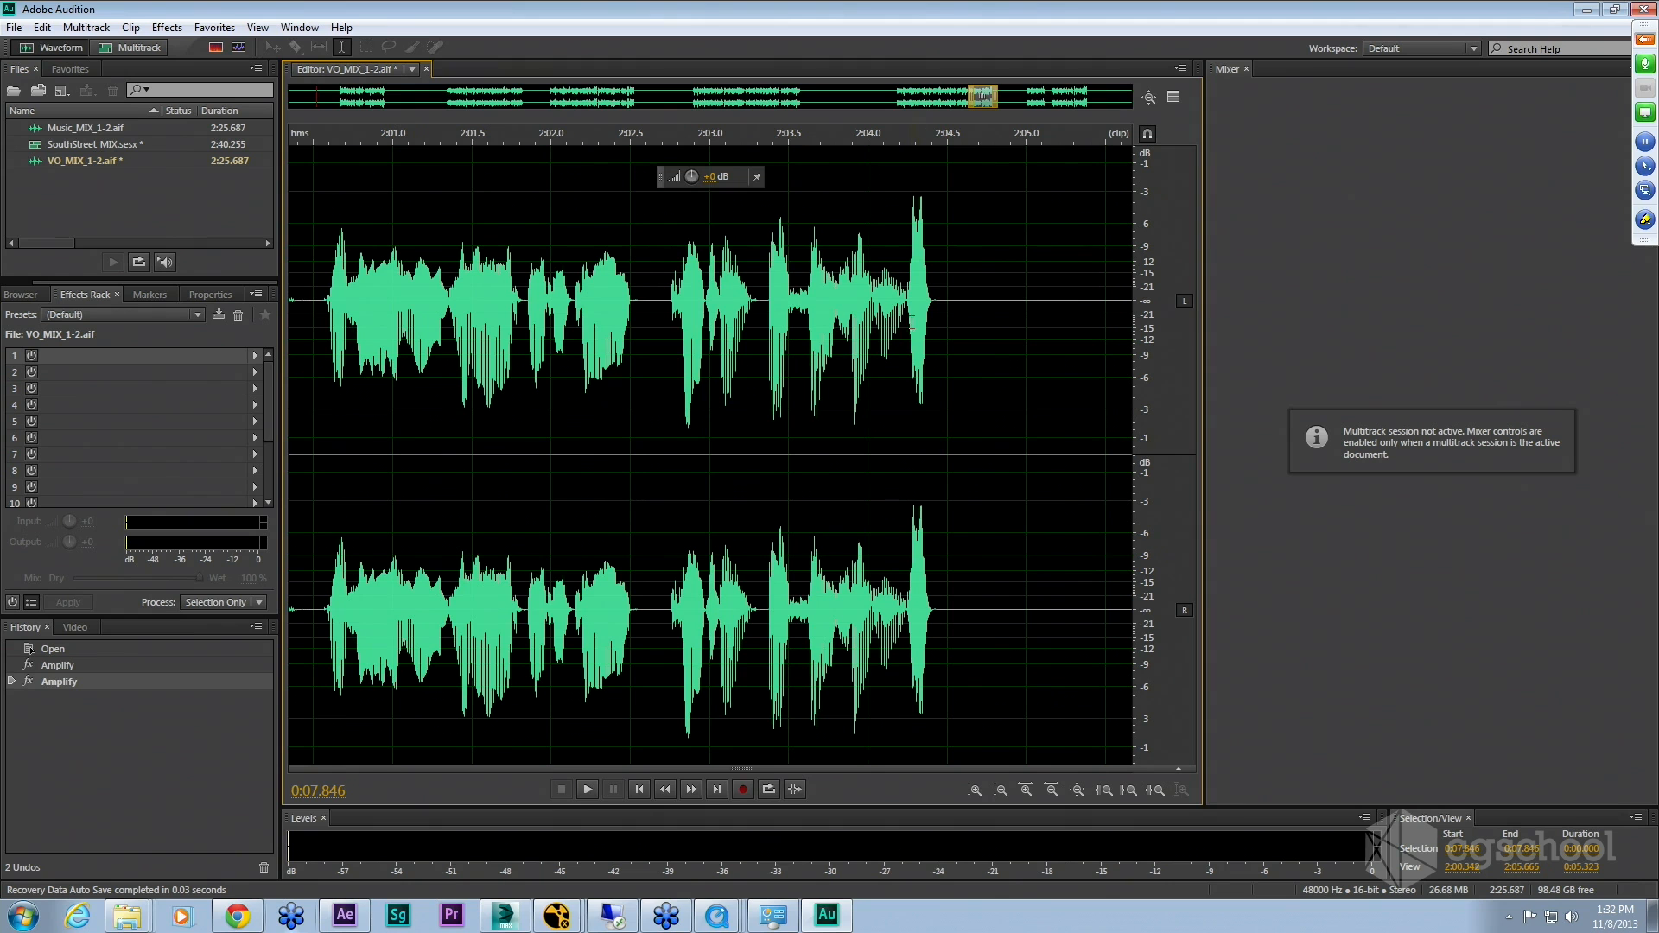
Step: Select the loud spike near 2:04.3 in the voice-over and lower its amplitude with the on-clip level control
click(906, 326)
drag(908, 328, 938, 327)
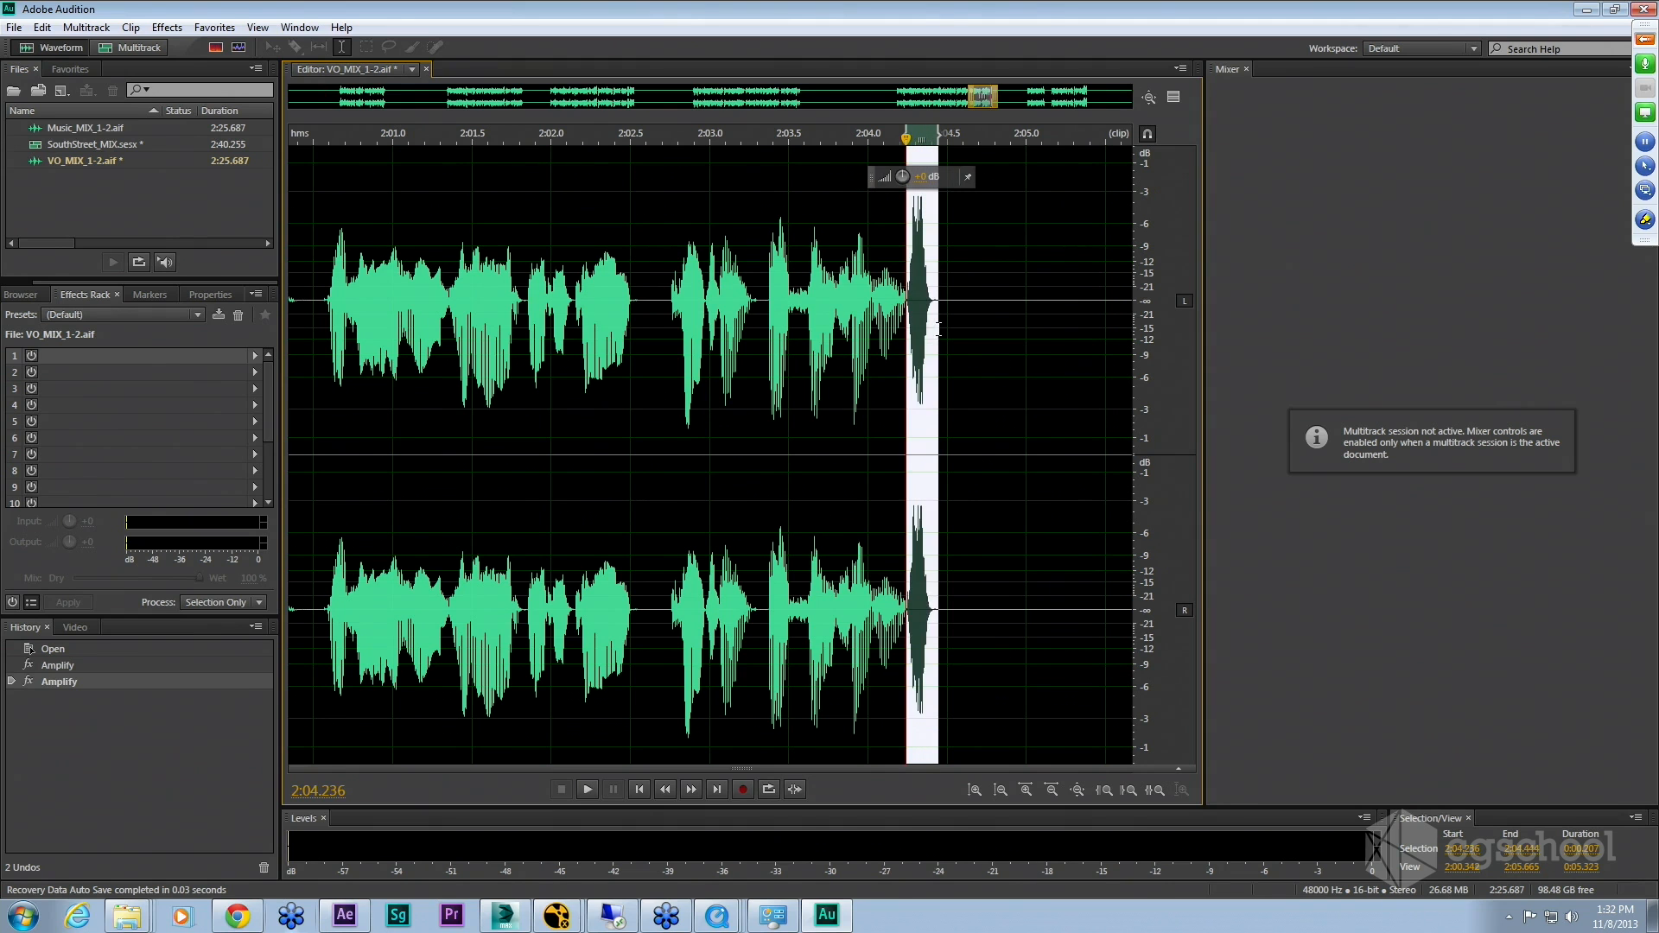
drag(902, 177, 932, 178)
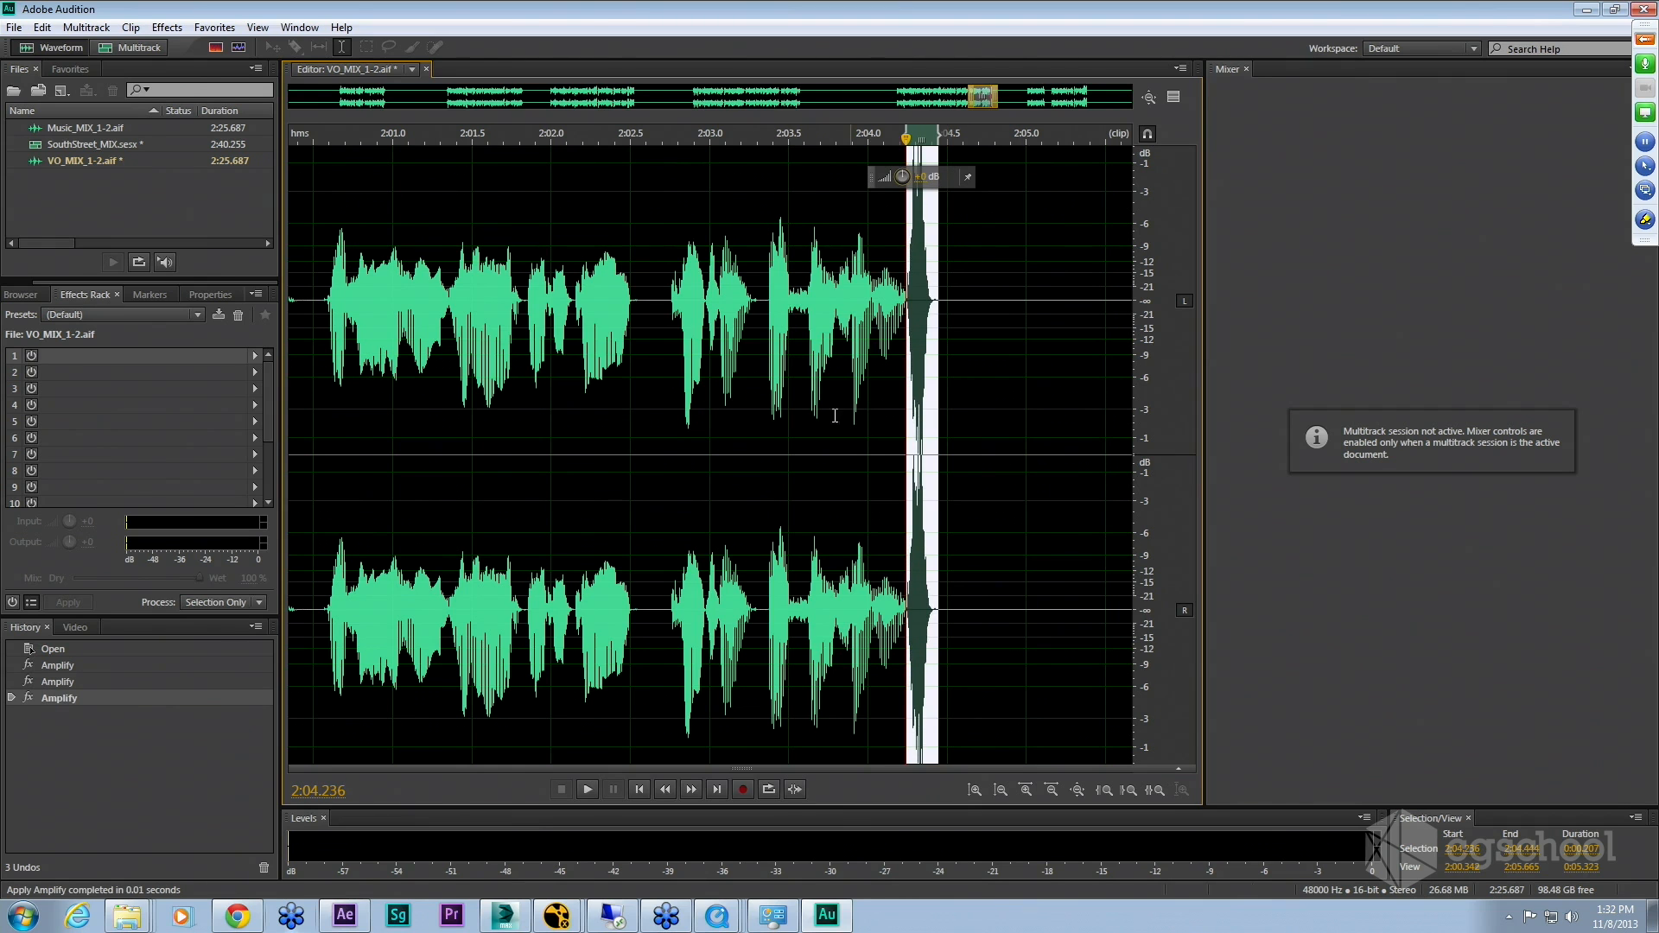
Step: Deselect and play back the voice-over passage around the spike
click(705, 446)
key(space)
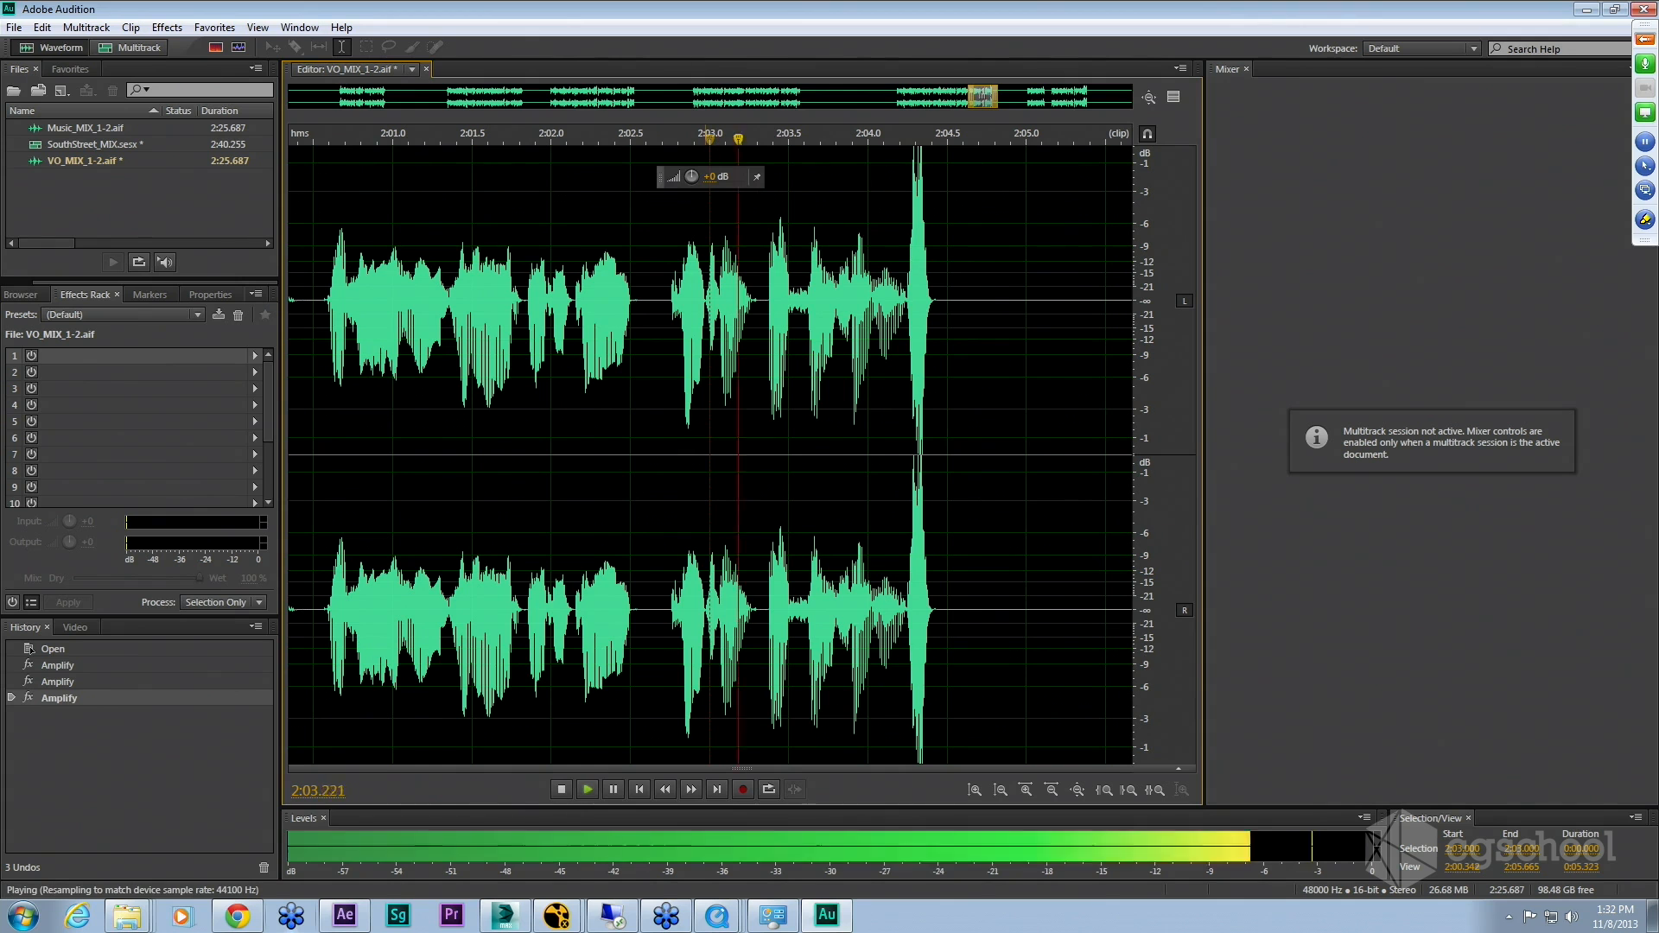
key(space)
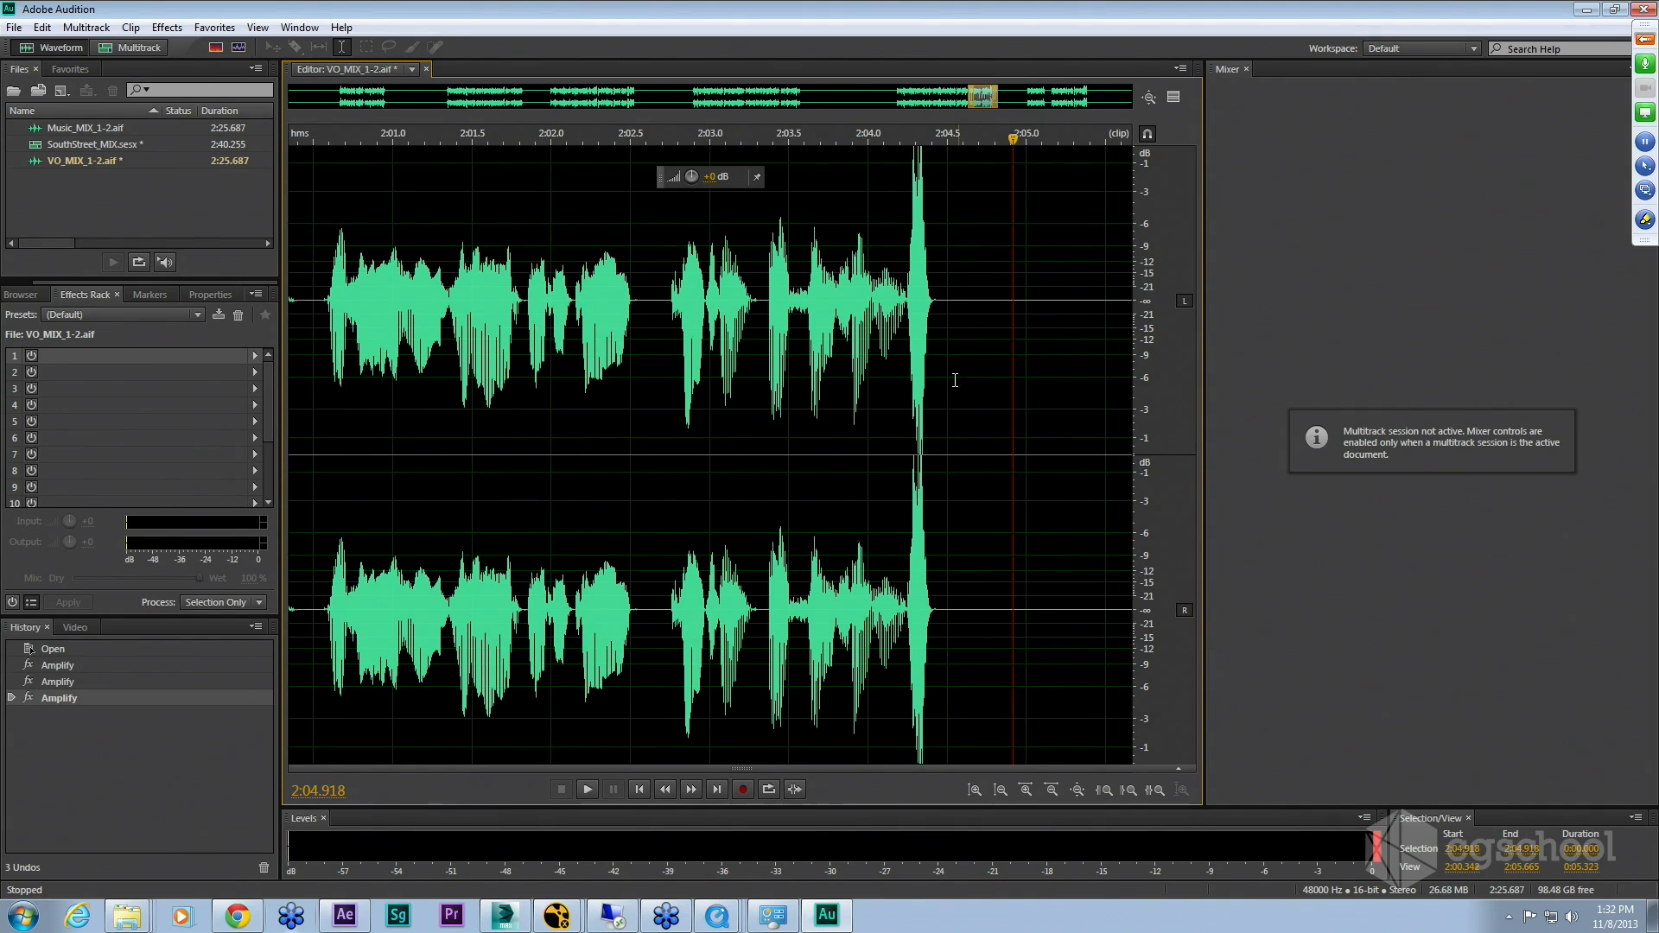
Step: Reselect the spike near 2:04.3, lower its amplitude further, and play back the passage
drag(906, 312, 940, 313)
drag(925, 180, 913, 180)
click(836, 469)
key(space)
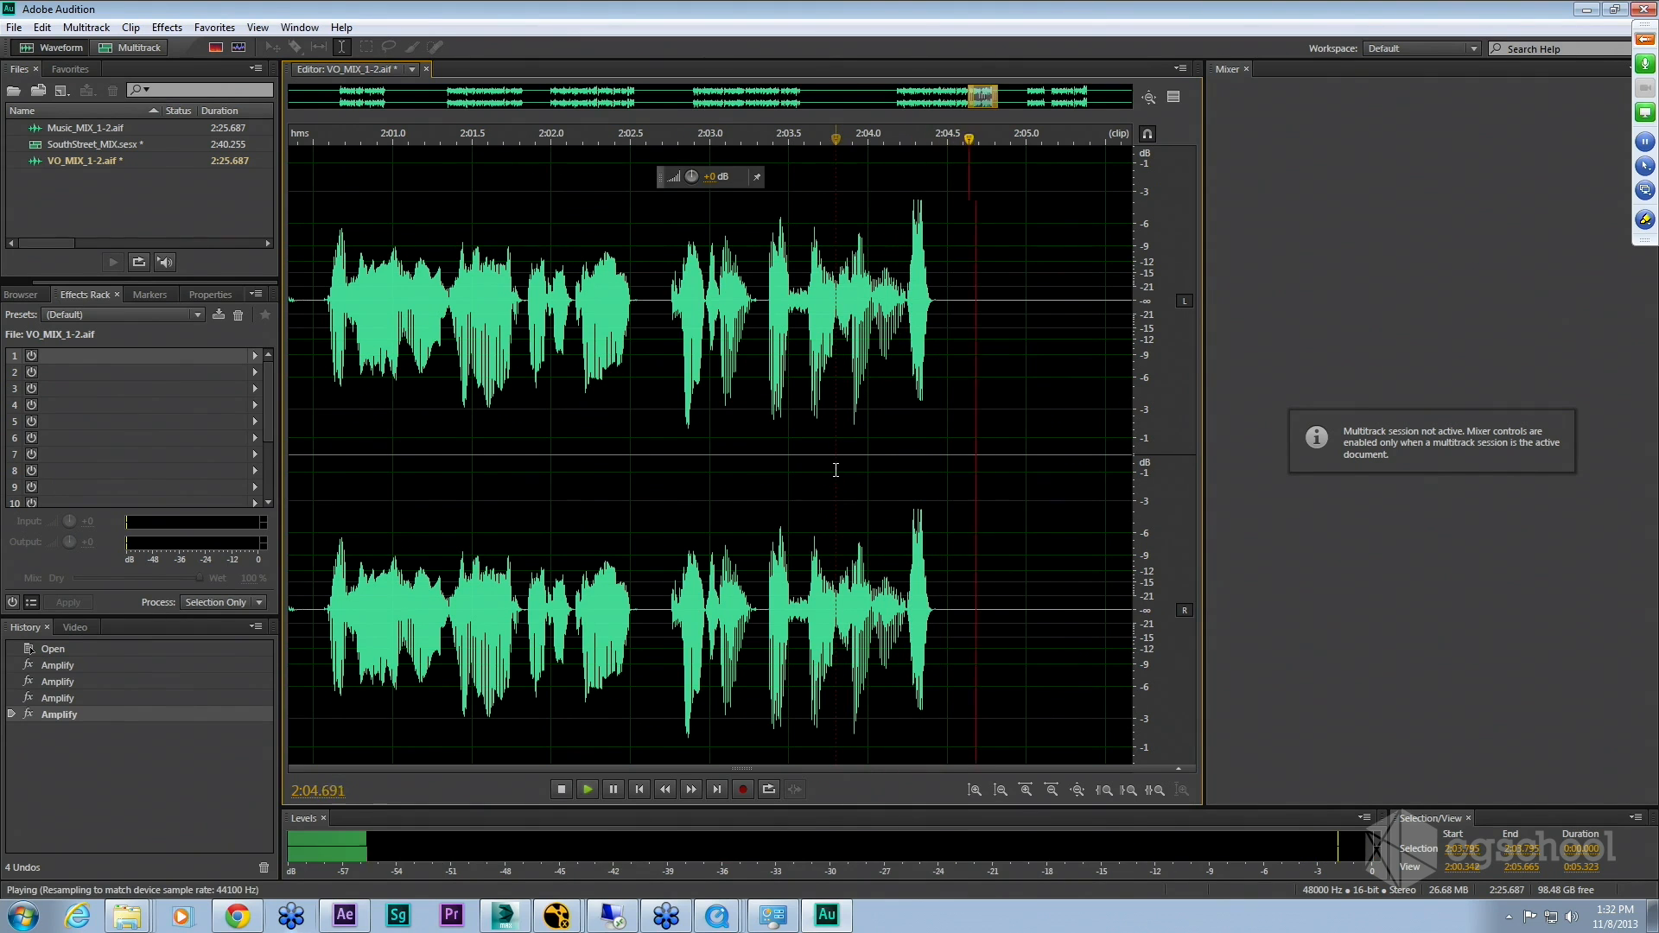
key(space)
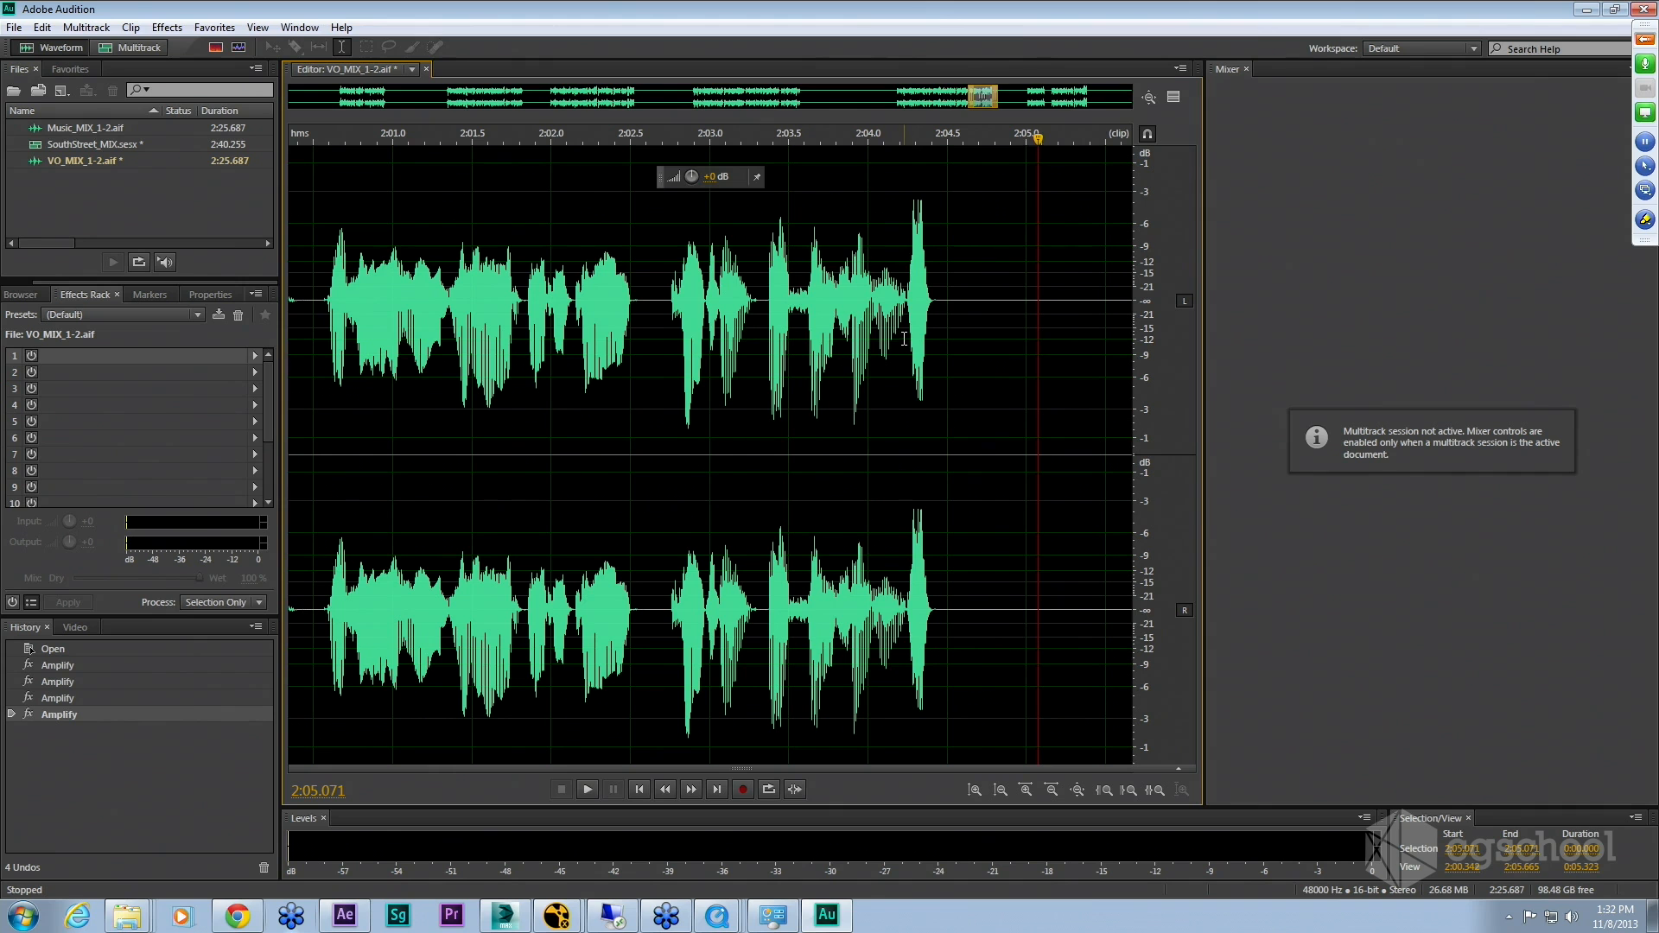
Step: Reselect the spike region, play it back, and open then cancel the level value entry
drag(904, 339, 924, 337)
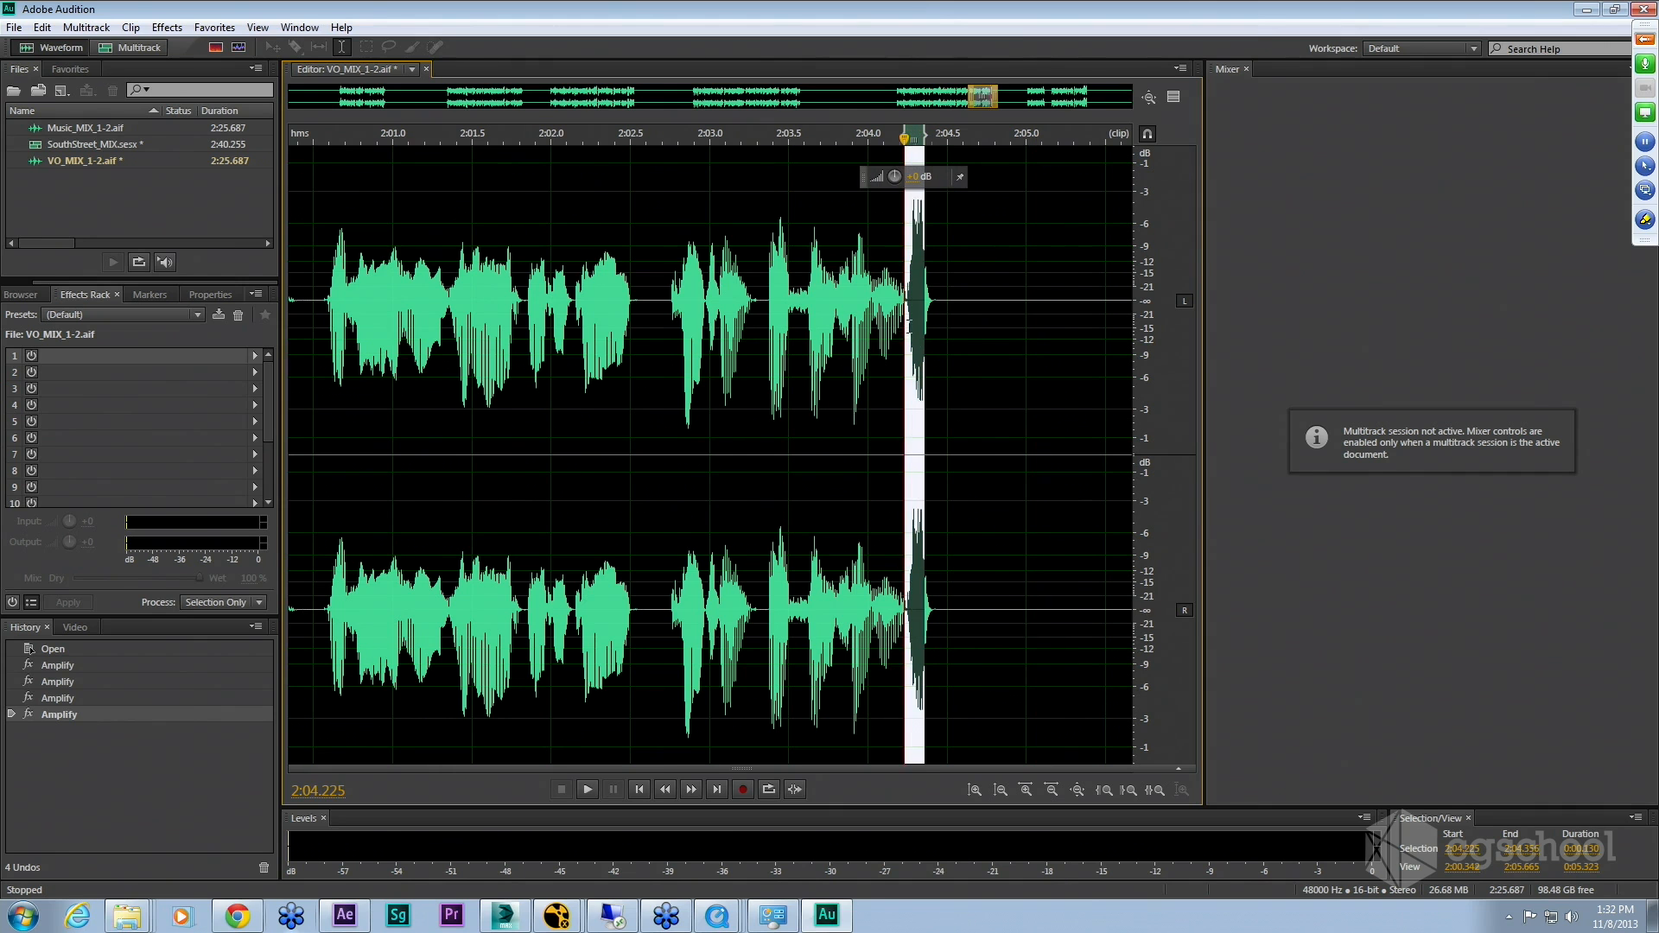
click(893, 337)
drag(908, 339, 936, 259)
key(space)
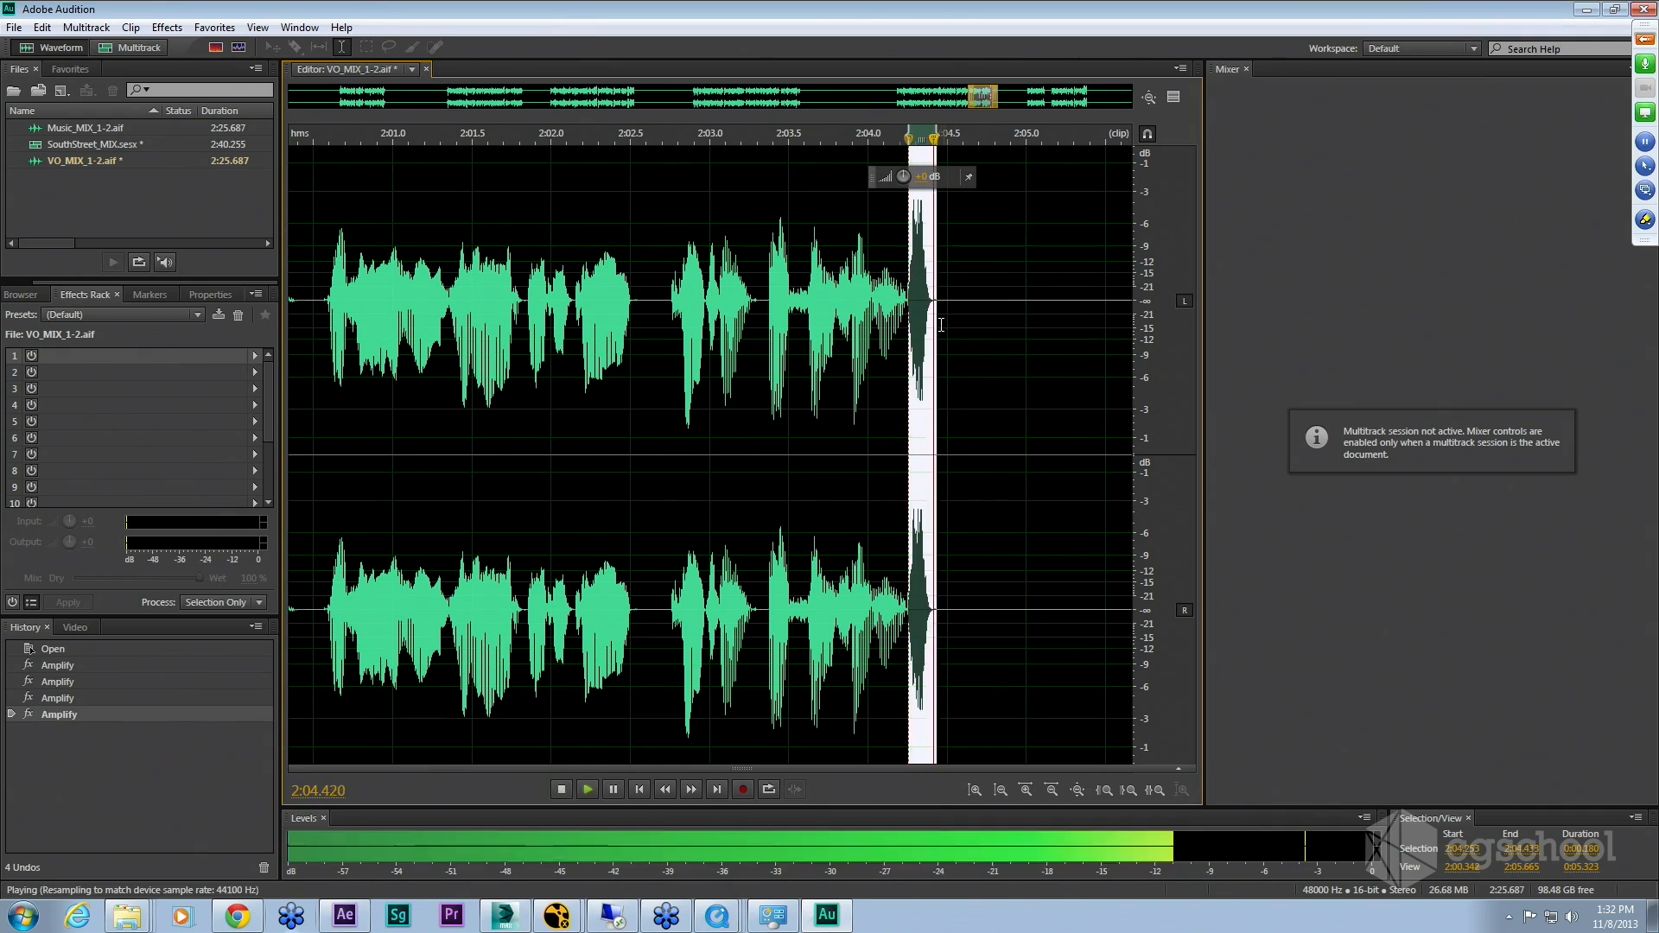
click(923, 178)
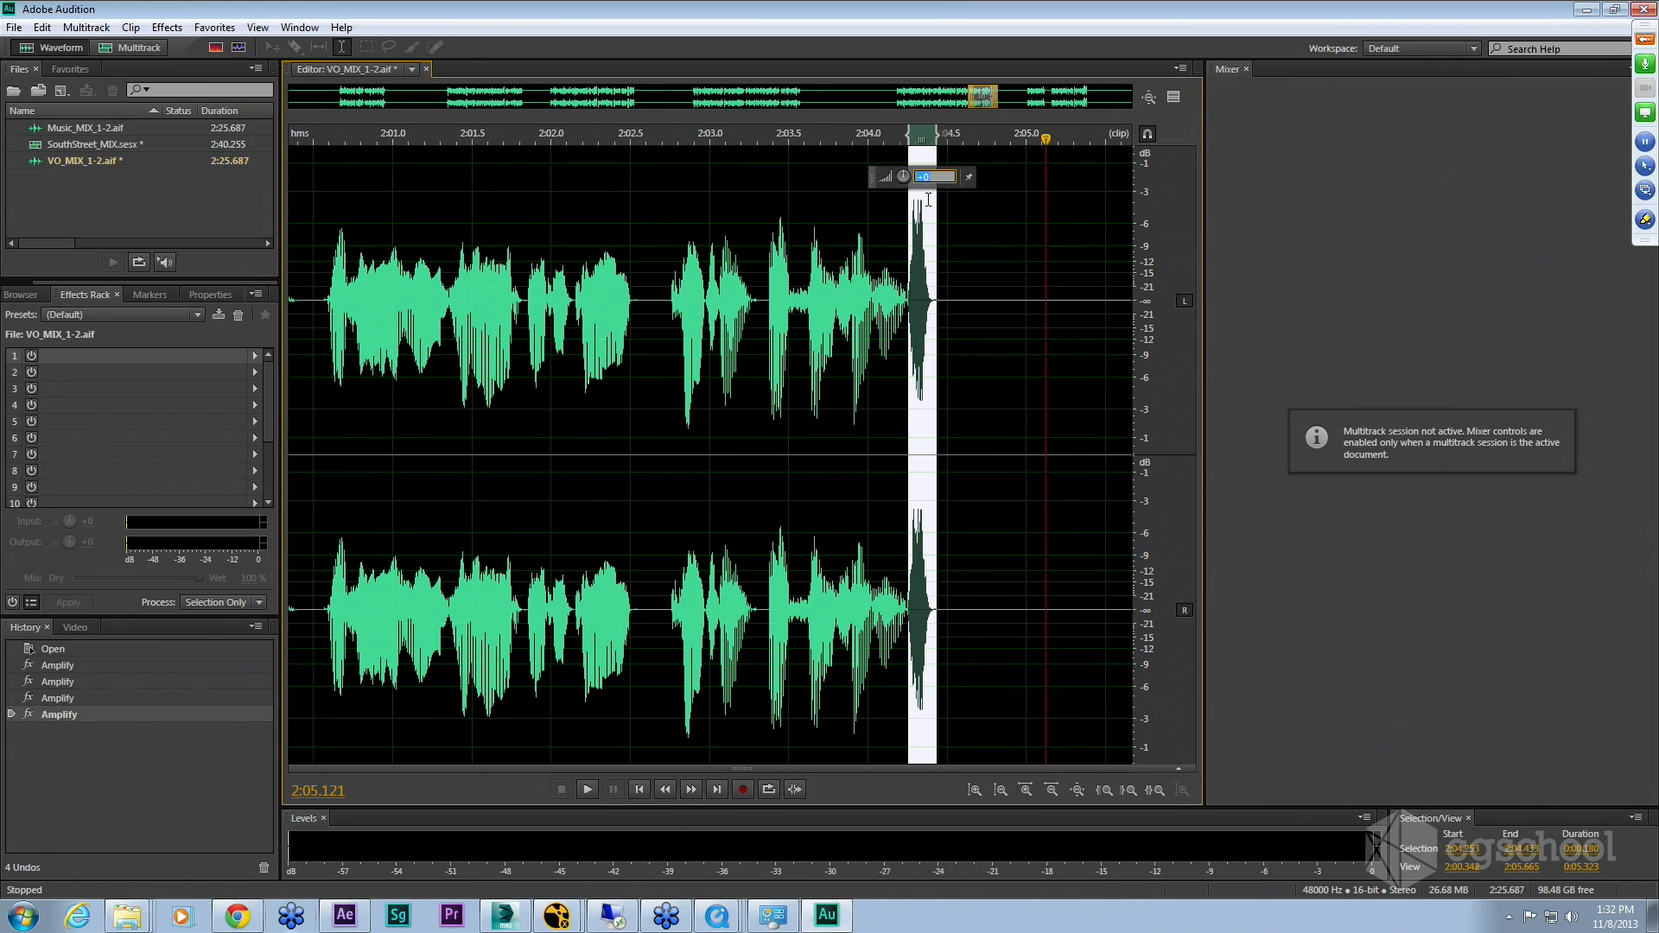
key(Escape)
Step: Select the quiet region just after the spike and browse the context menu and the Effects menu options
click(980, 338)
drag(949, 338, 1090, 342)
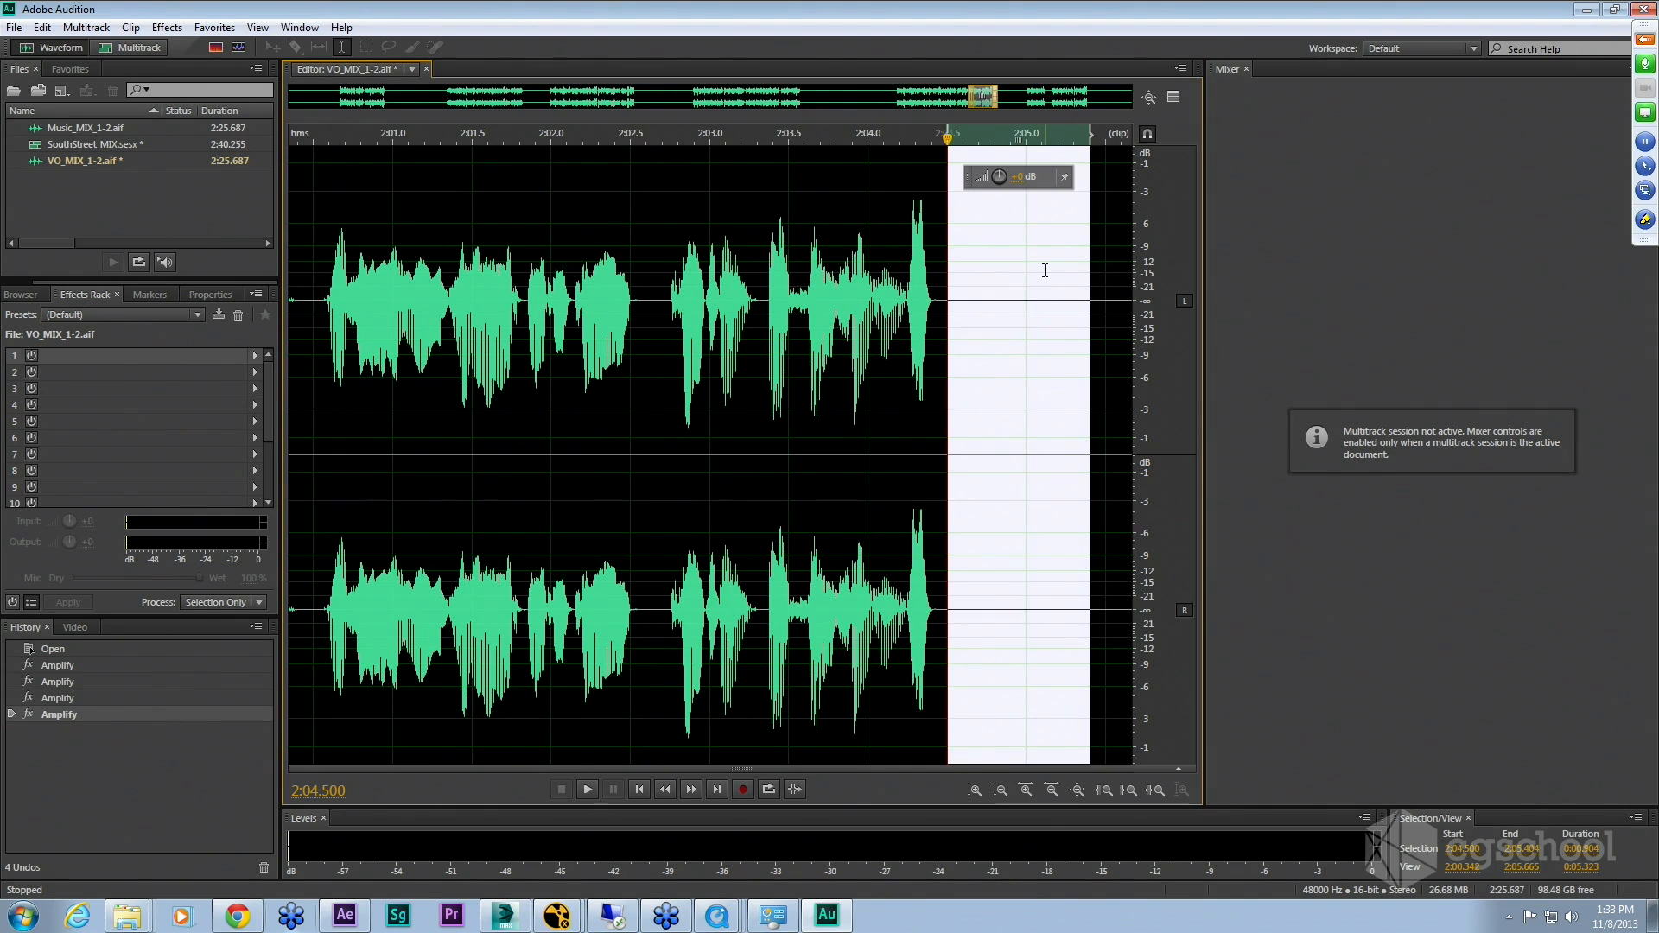
right_click(1019, 309)
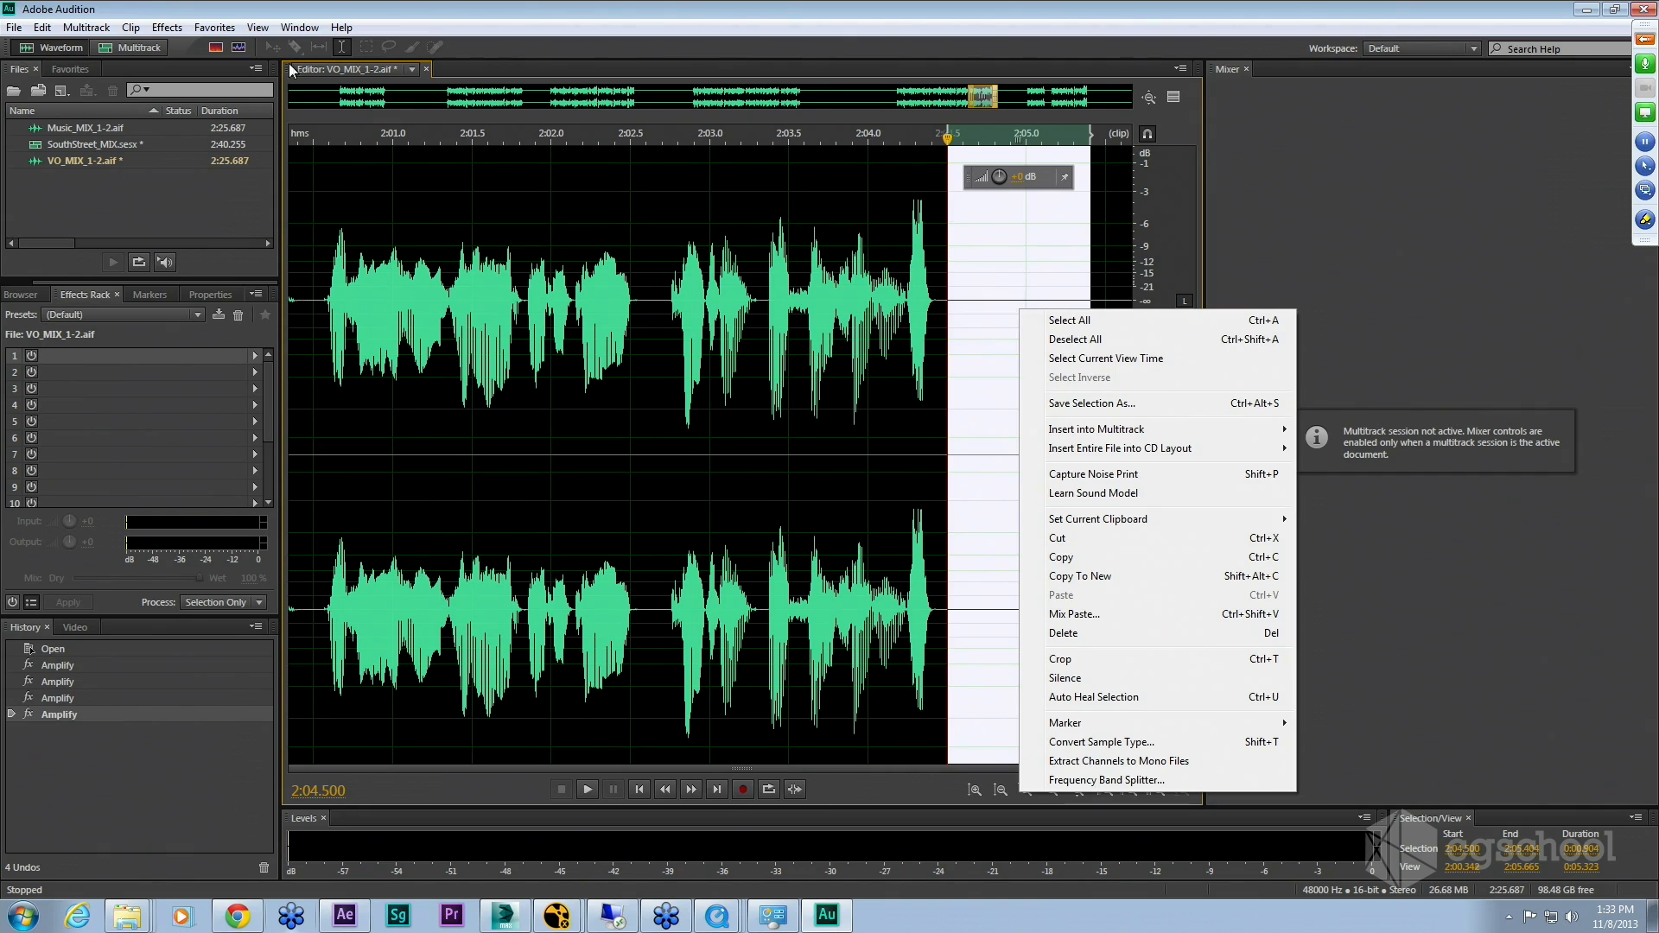
click(214, 28)
mouse_move(161, 31)
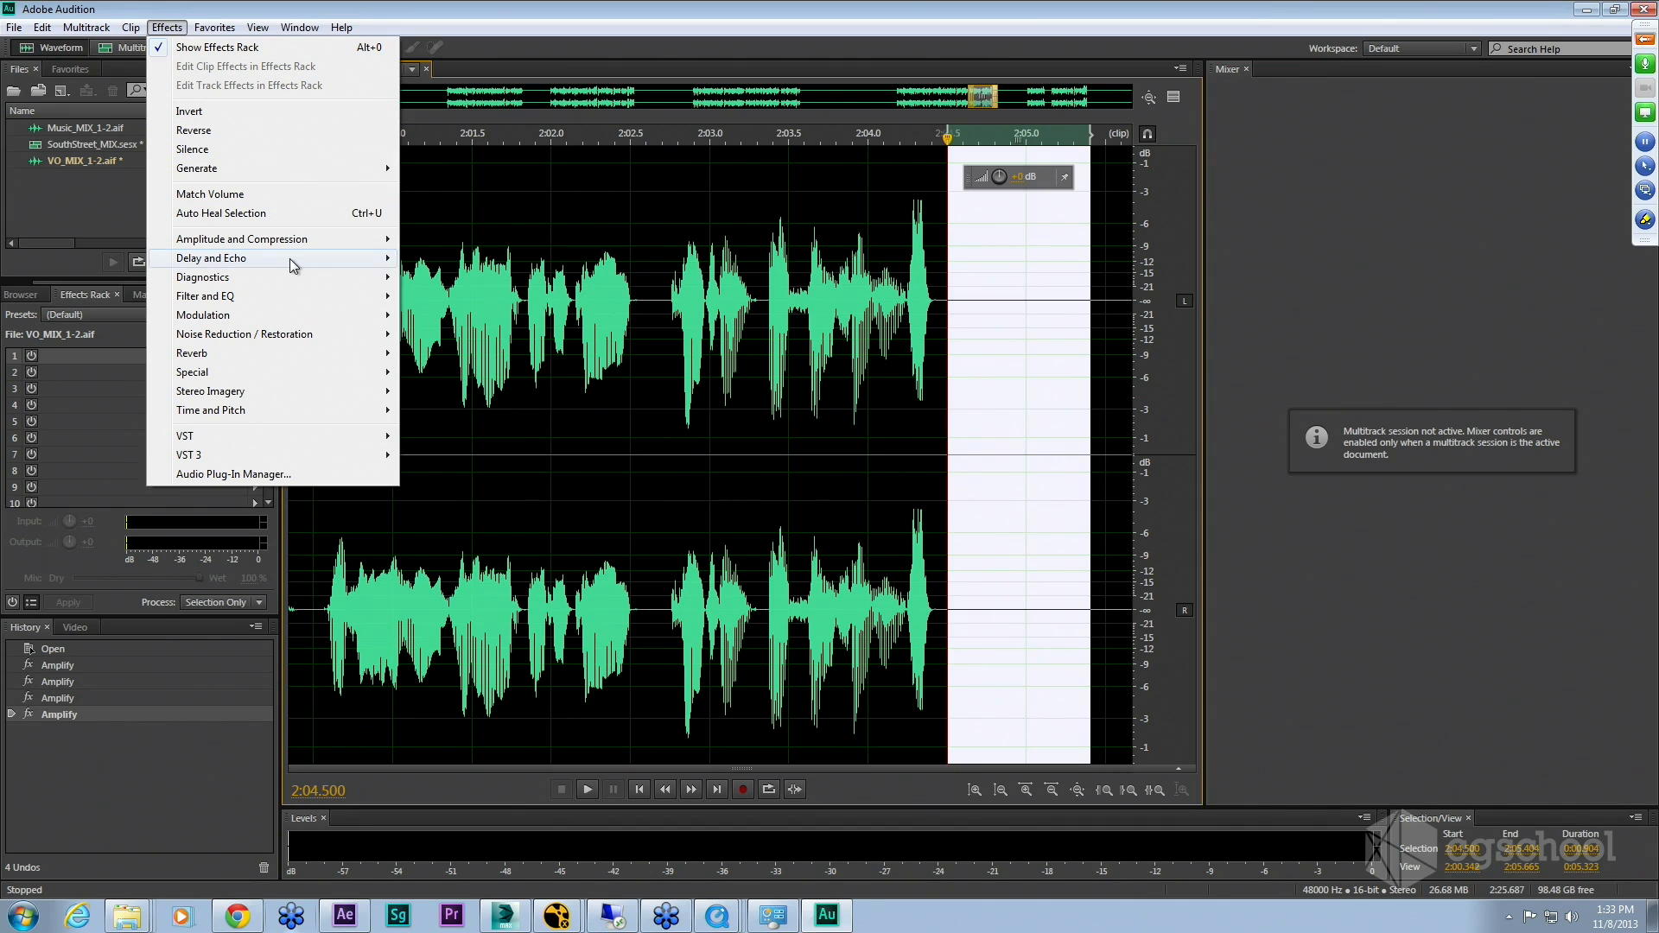
mouse_move(292, 260)
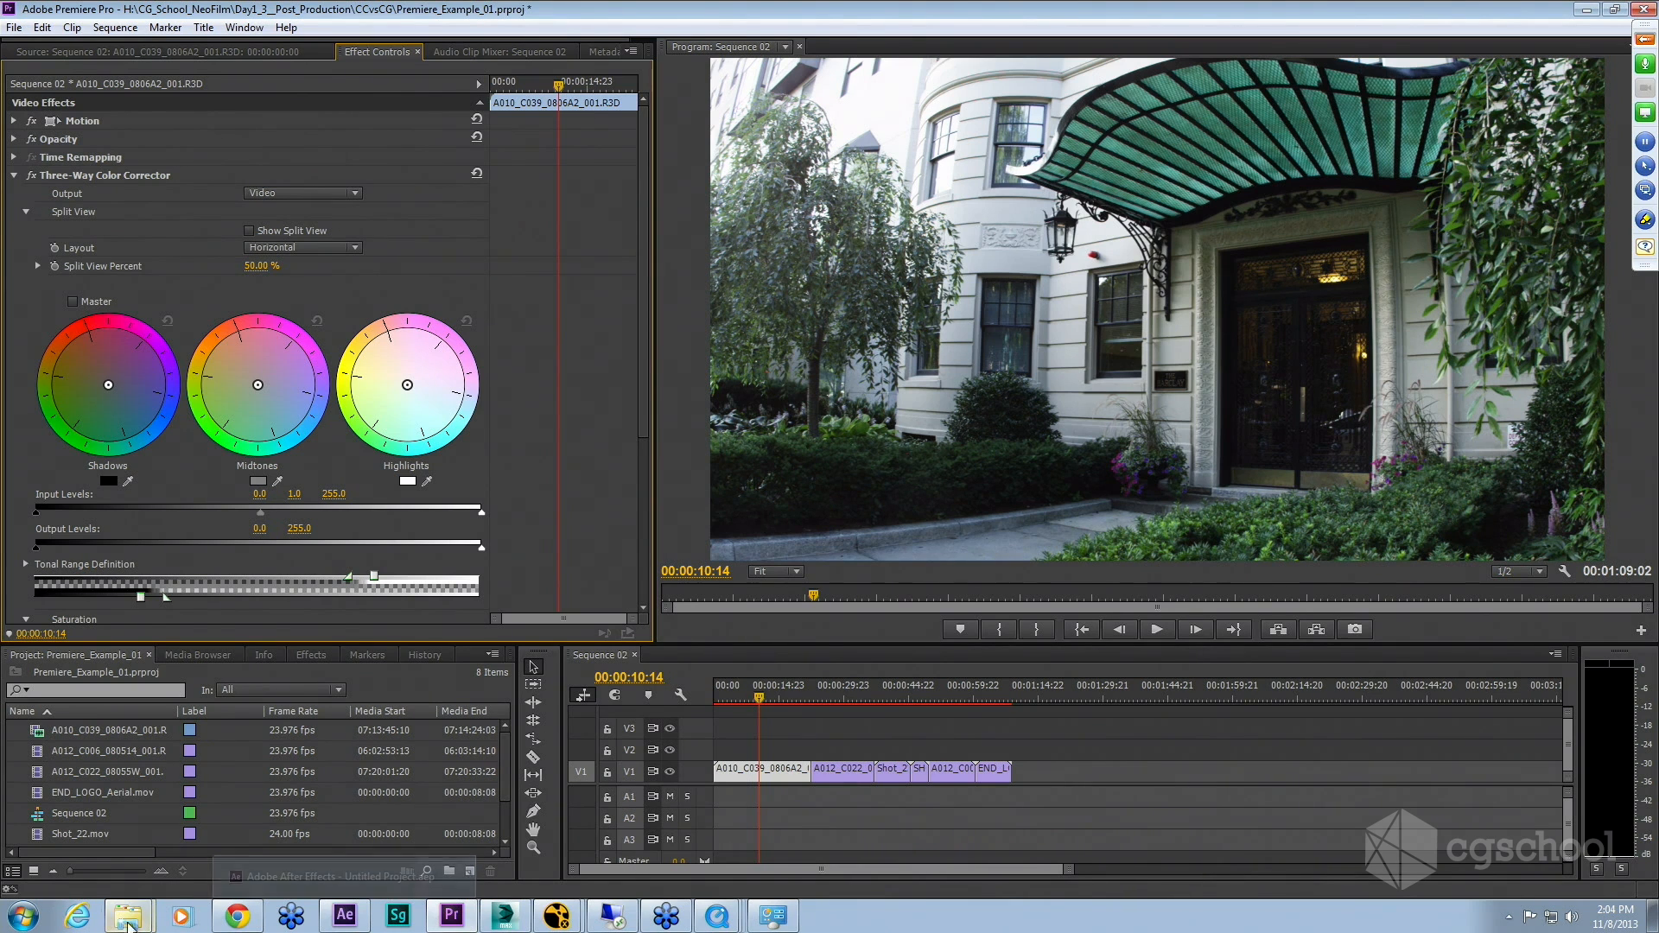
Step: Open the CCvsCG project folder in Explorer and minimize it again
mouse_move(129, 922)
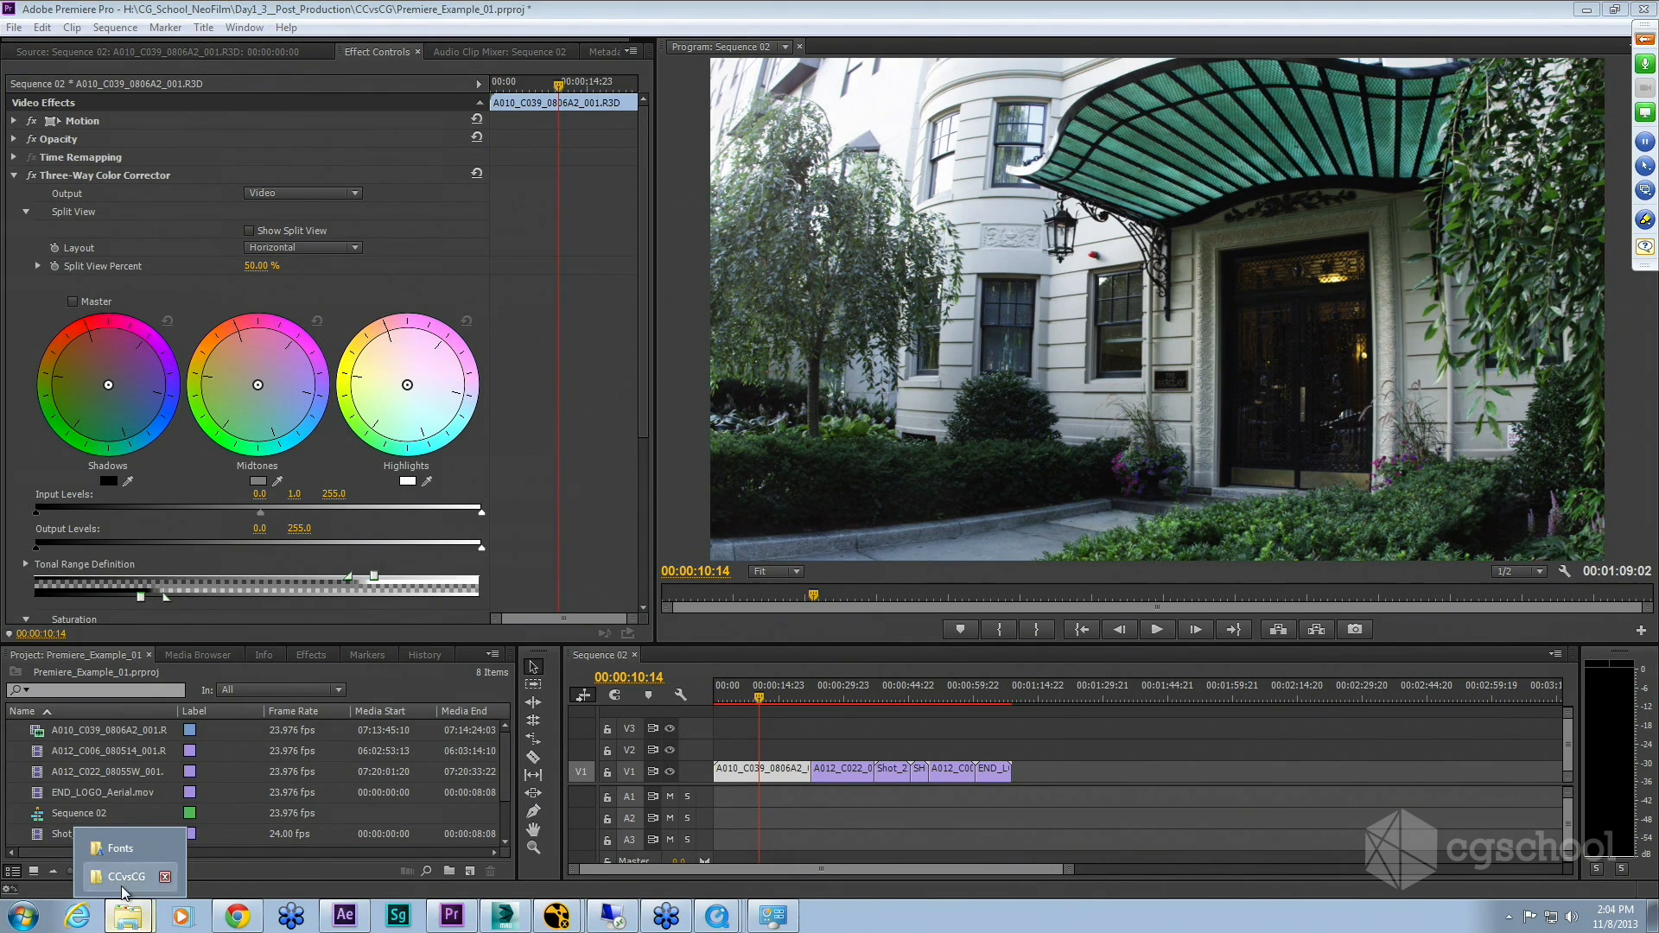
click(123, 887)
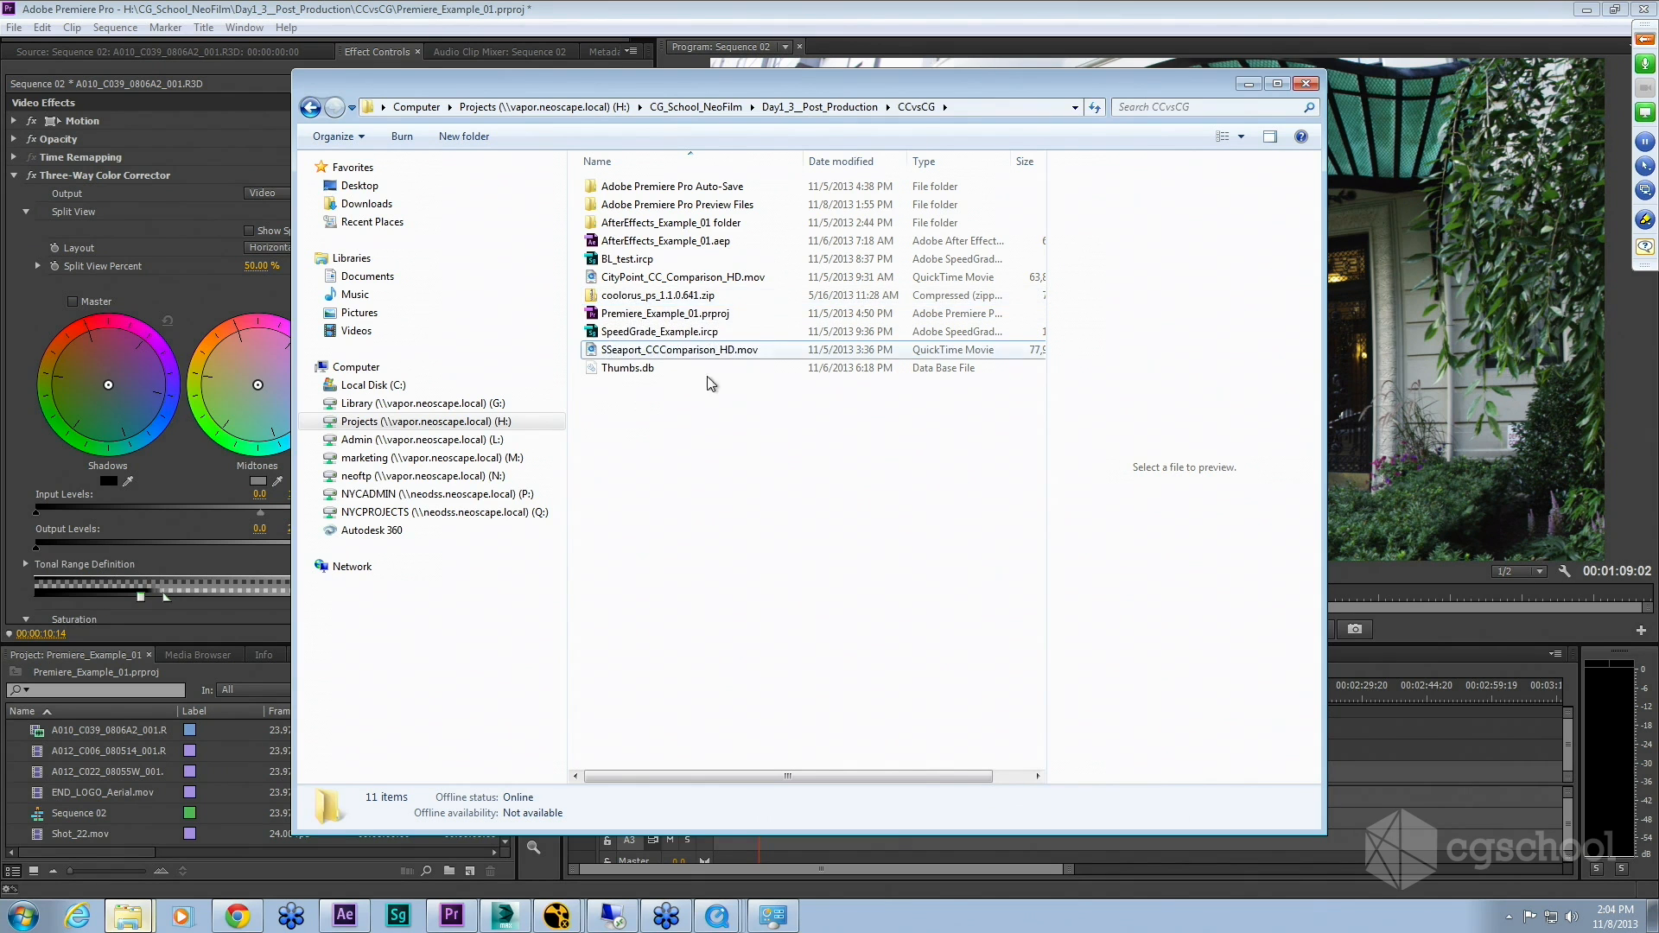
click(1249, 86)
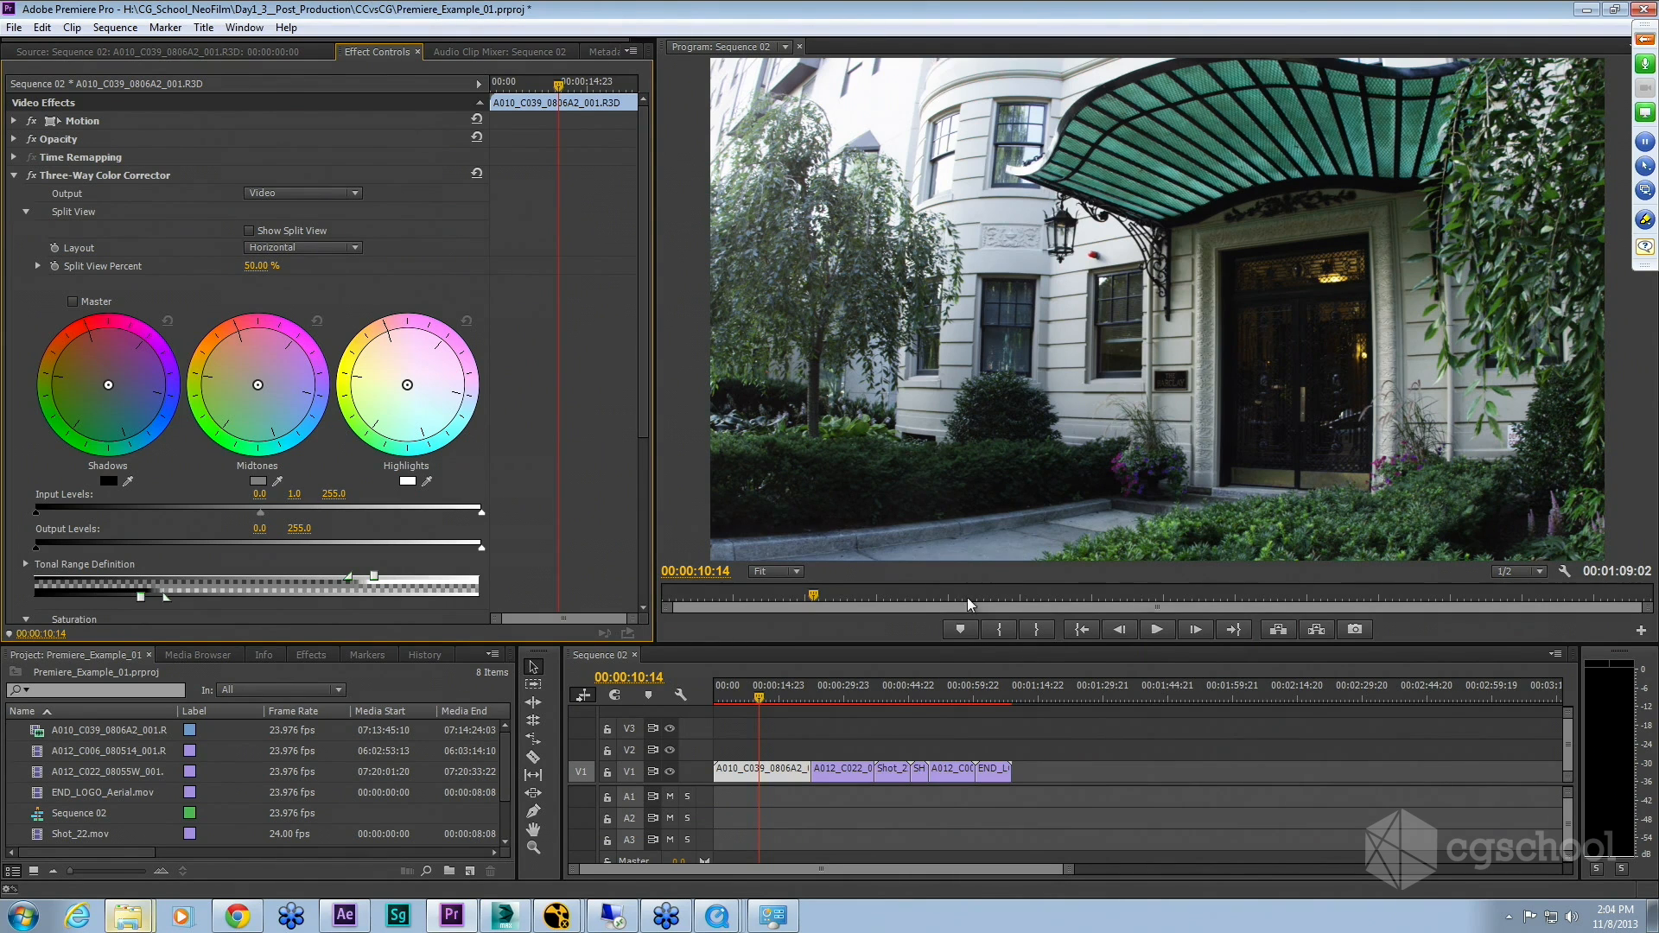
Step: Bring up Chrome, open a new tab, and search Google for color palette generator
mouse_move(237, 923)
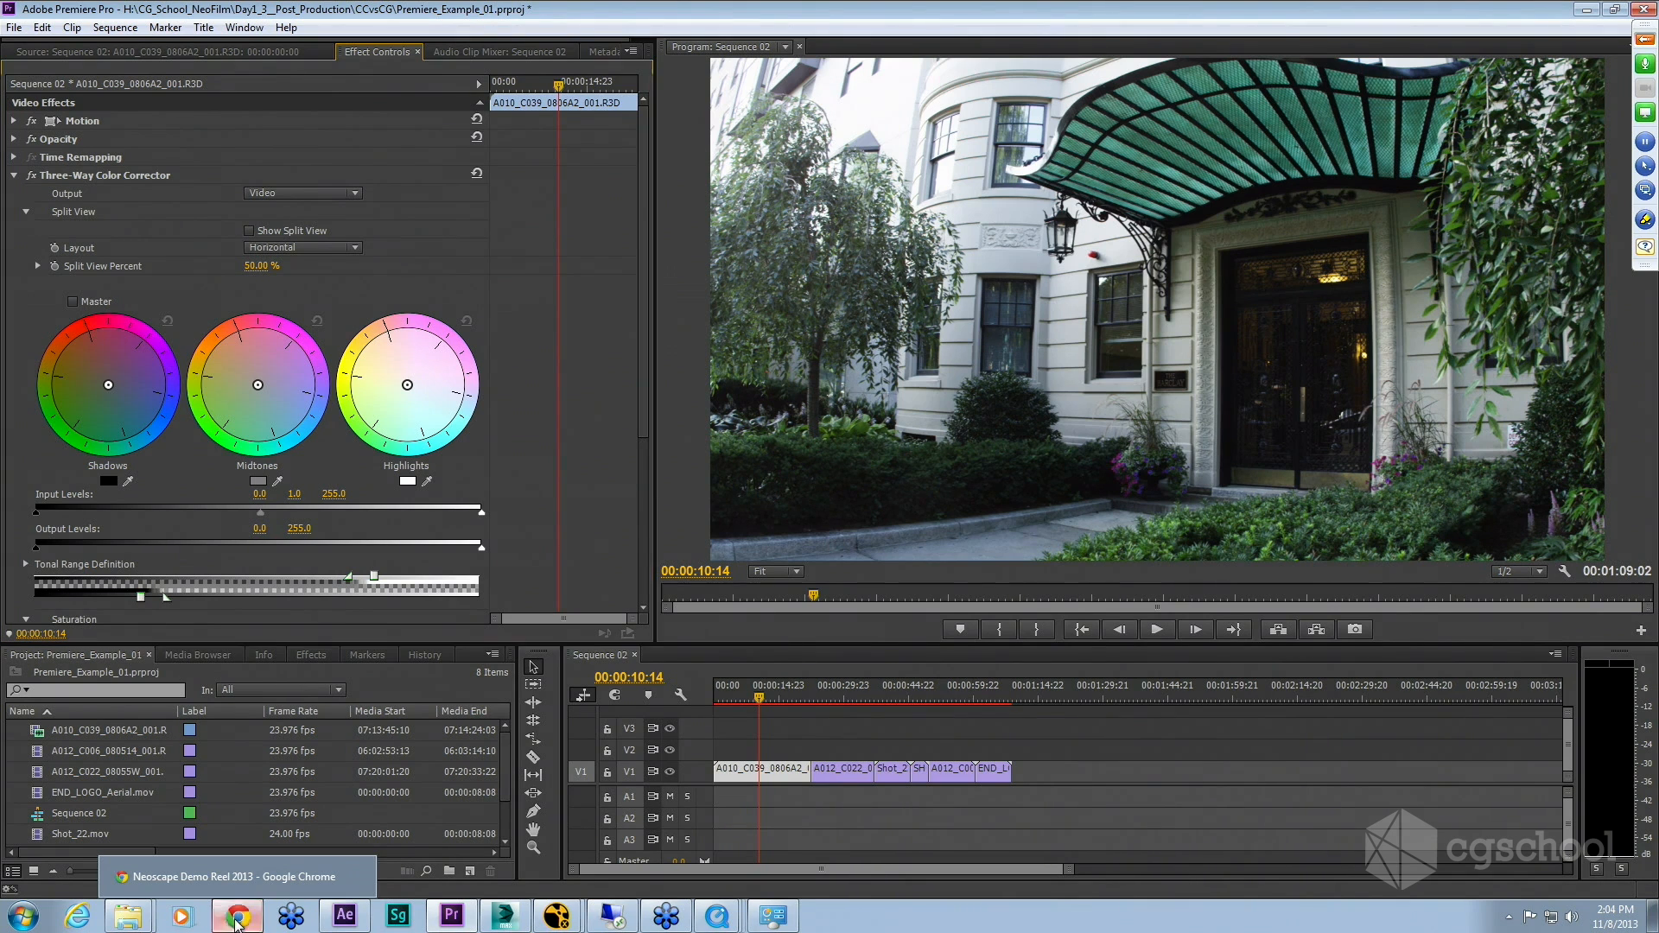
click(234, 876)
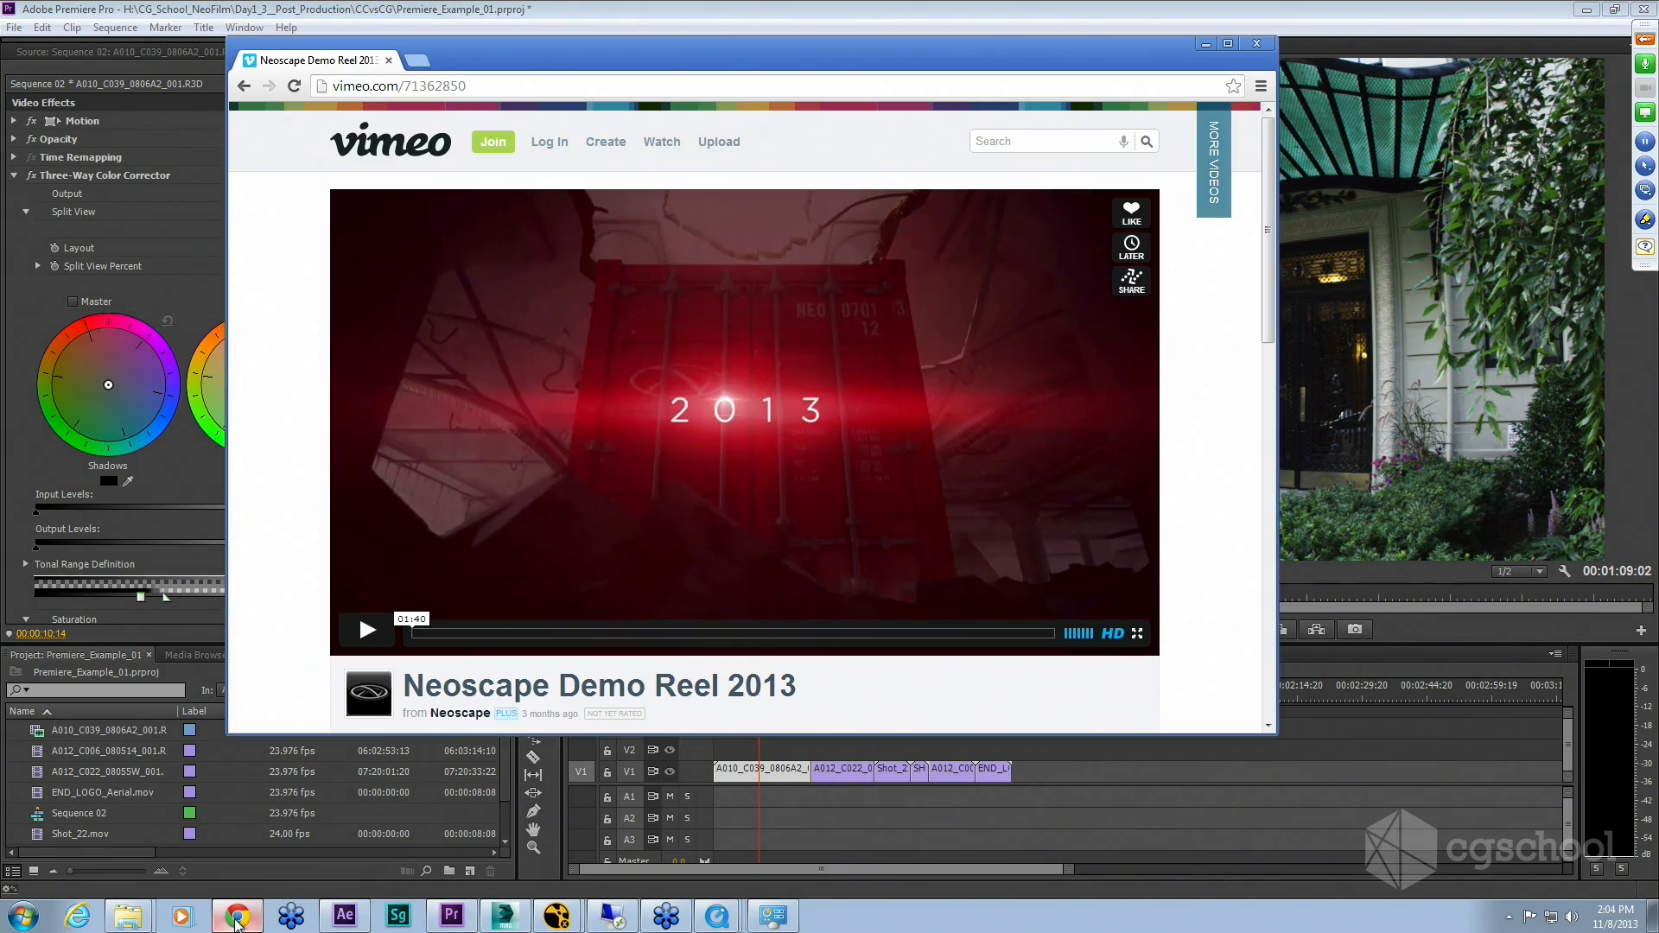
click(418, 59)
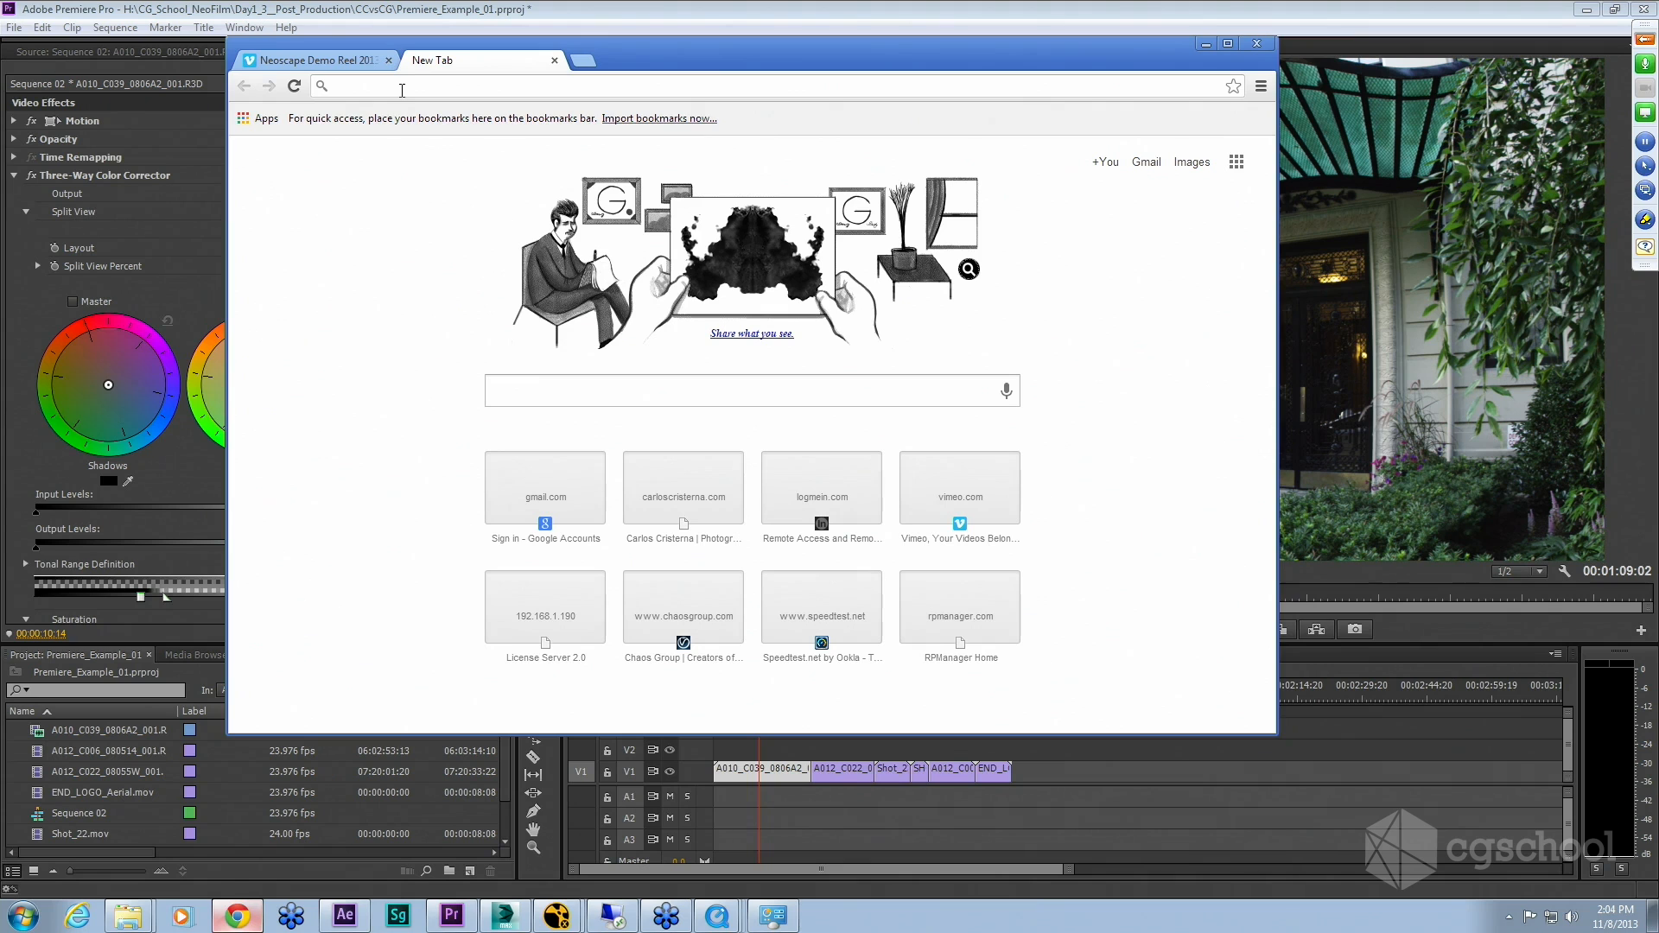
click(547, 391)
text(color pa)
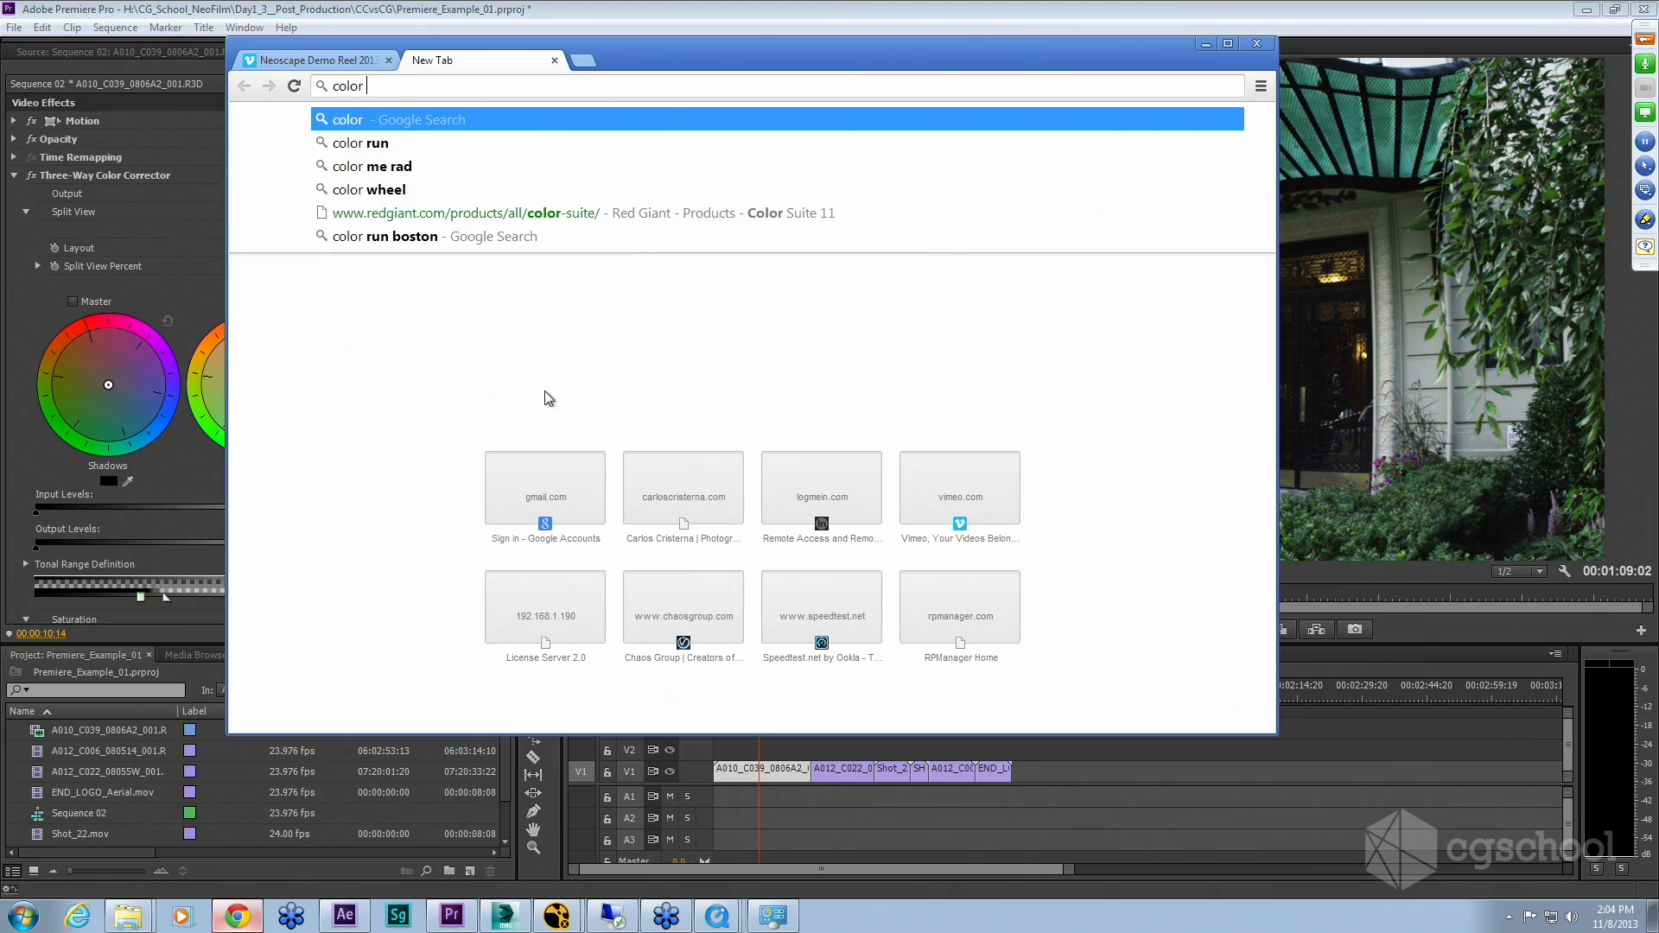
key(Down)
key(Down)
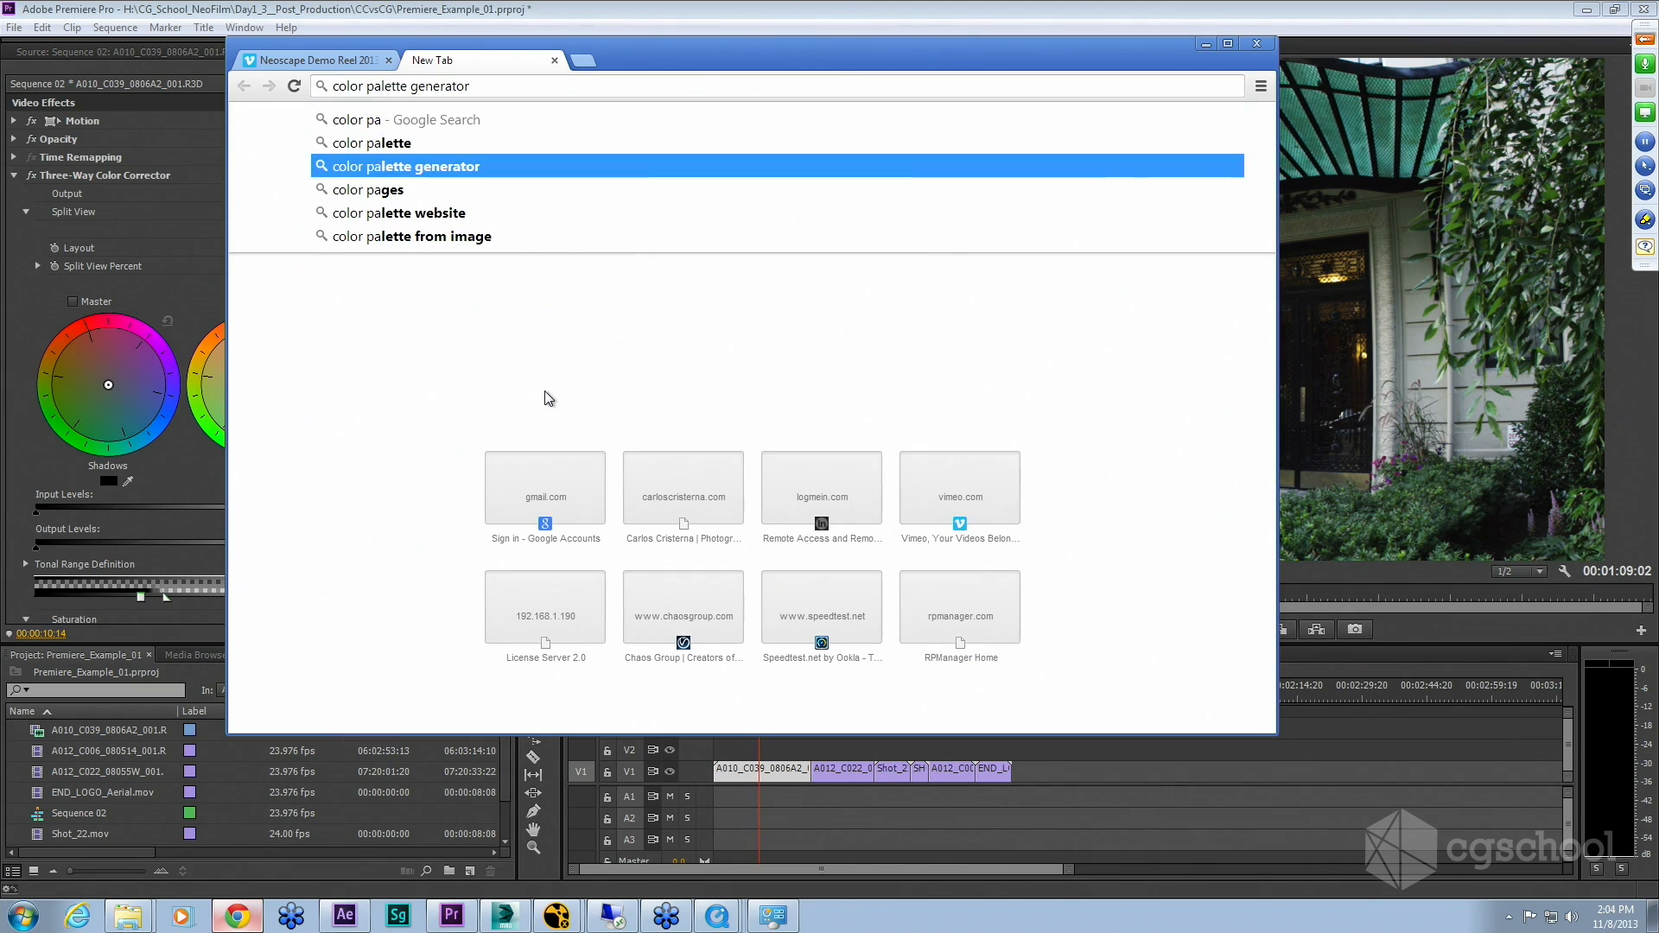
key(Return)
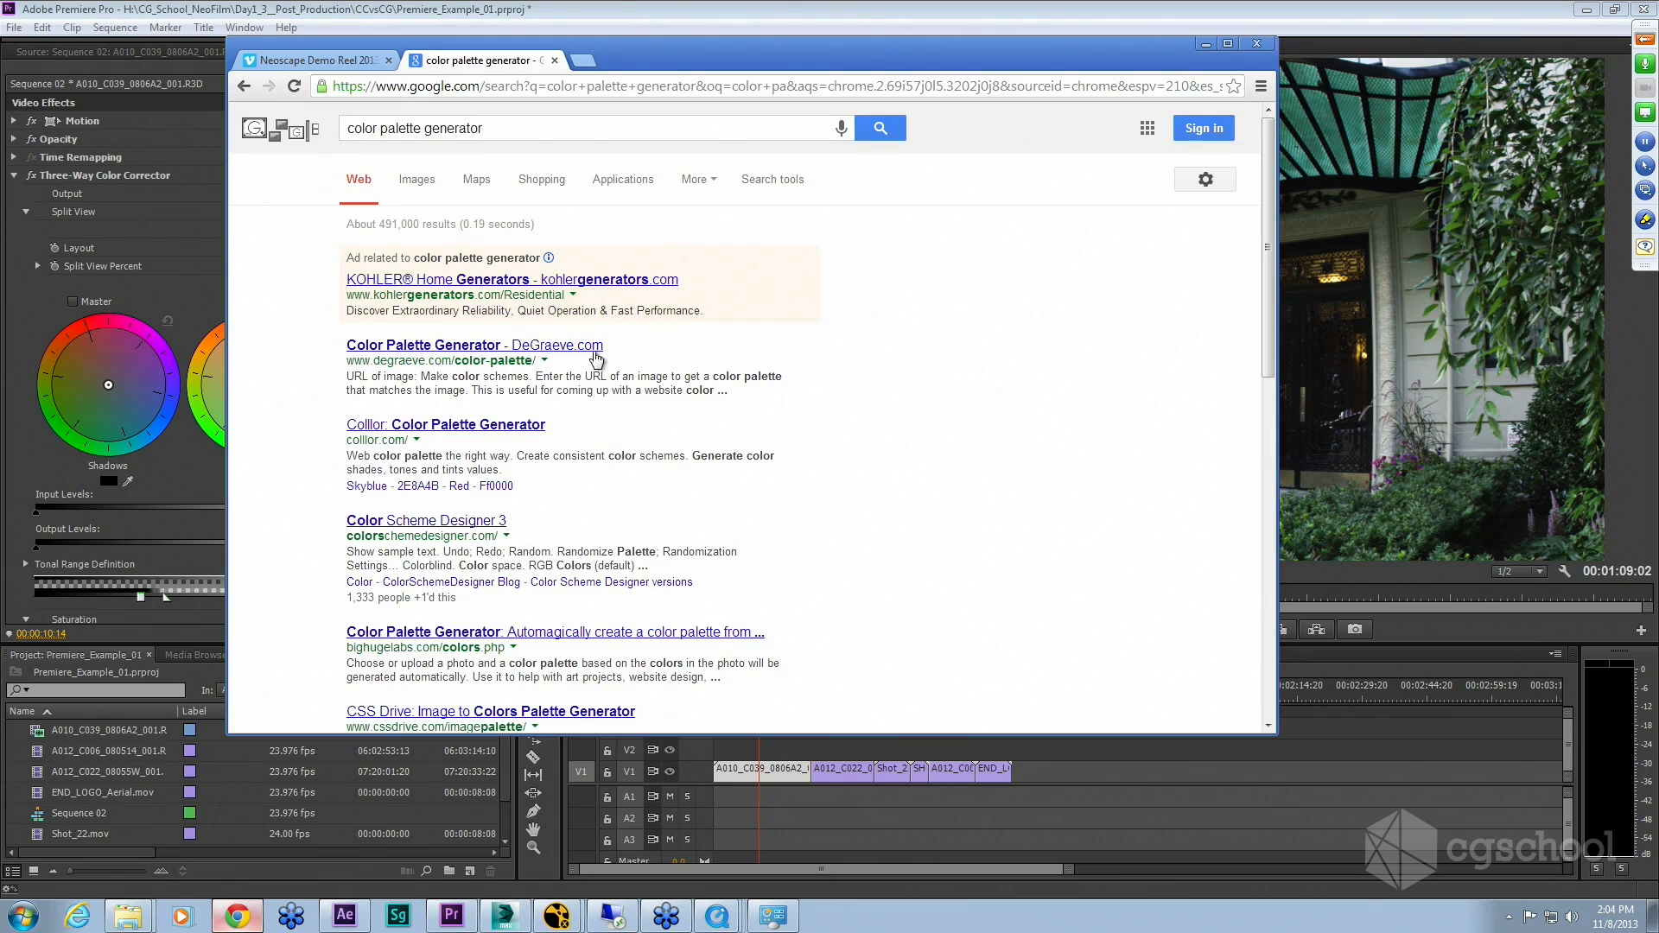
Step: Open the Color Scheme Designer 3 result and maximize the browser window
scroll(763, 376, down, 1)
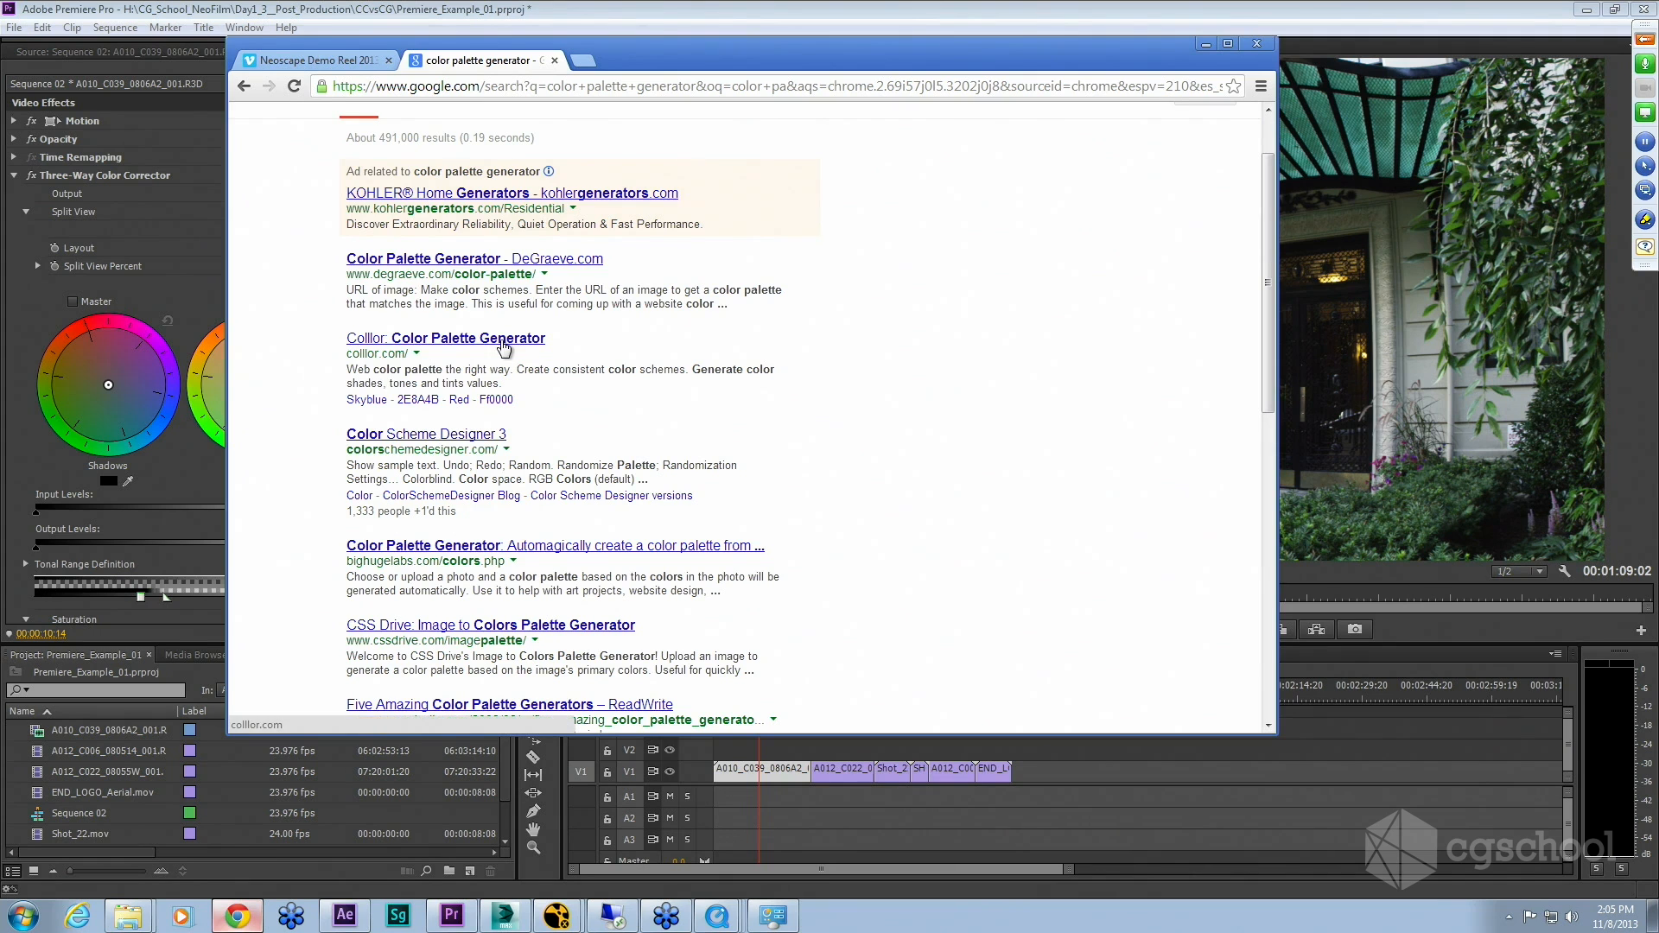
click(484, 439)
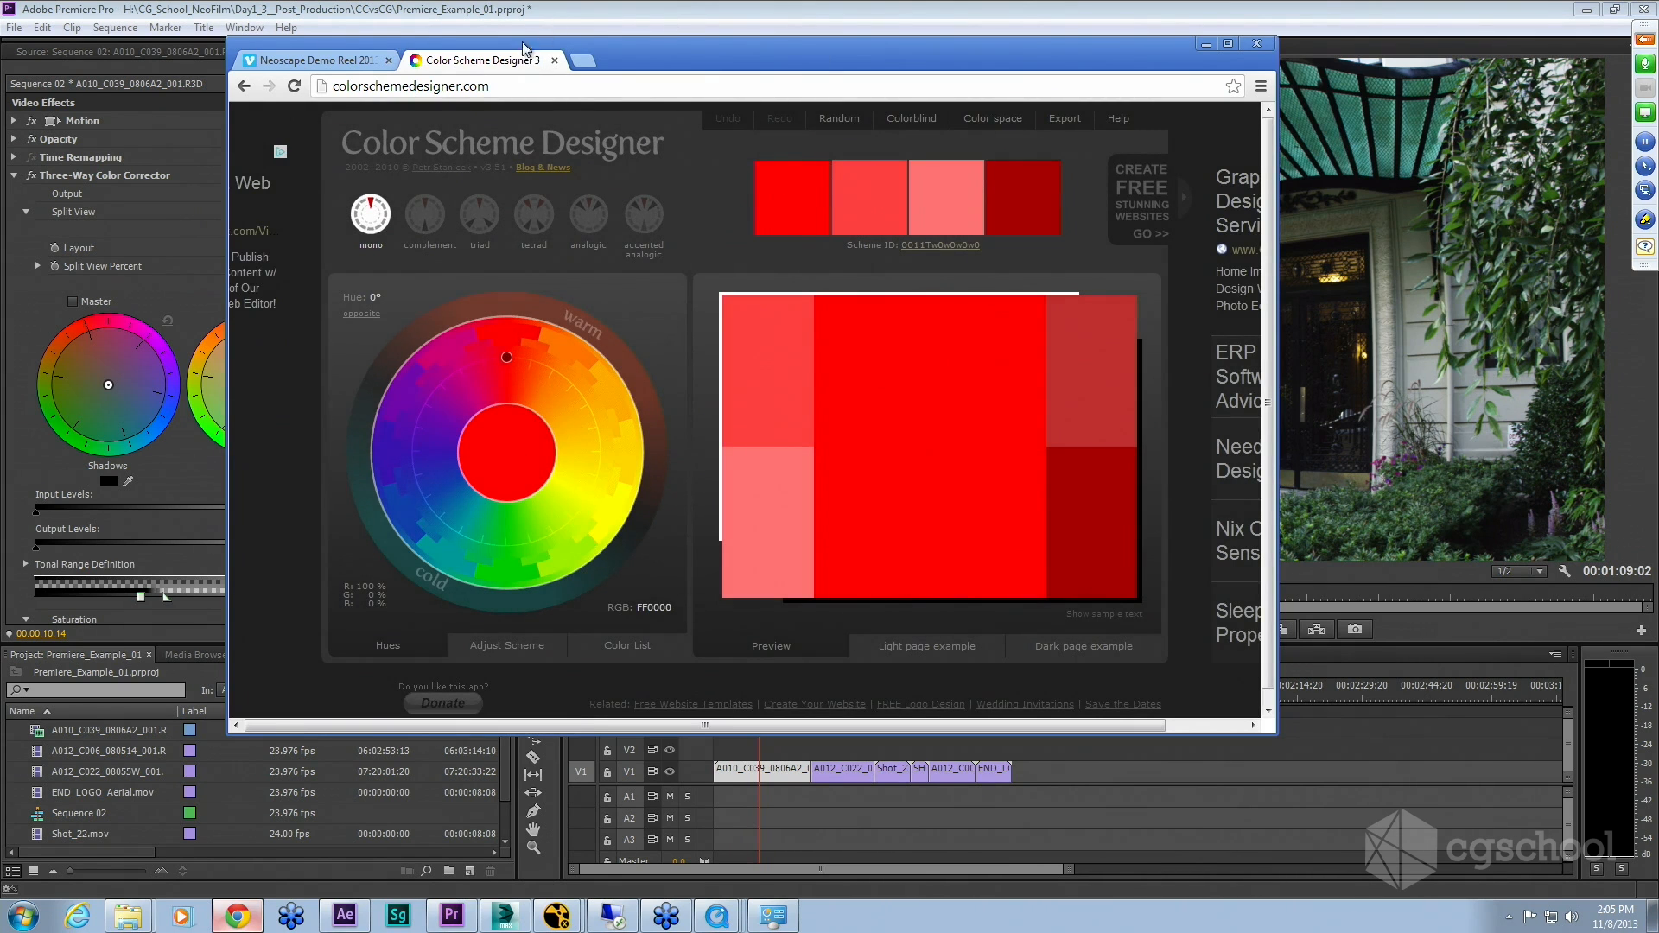
drag(639, 43, 647, 55)
double_click(646, 56)
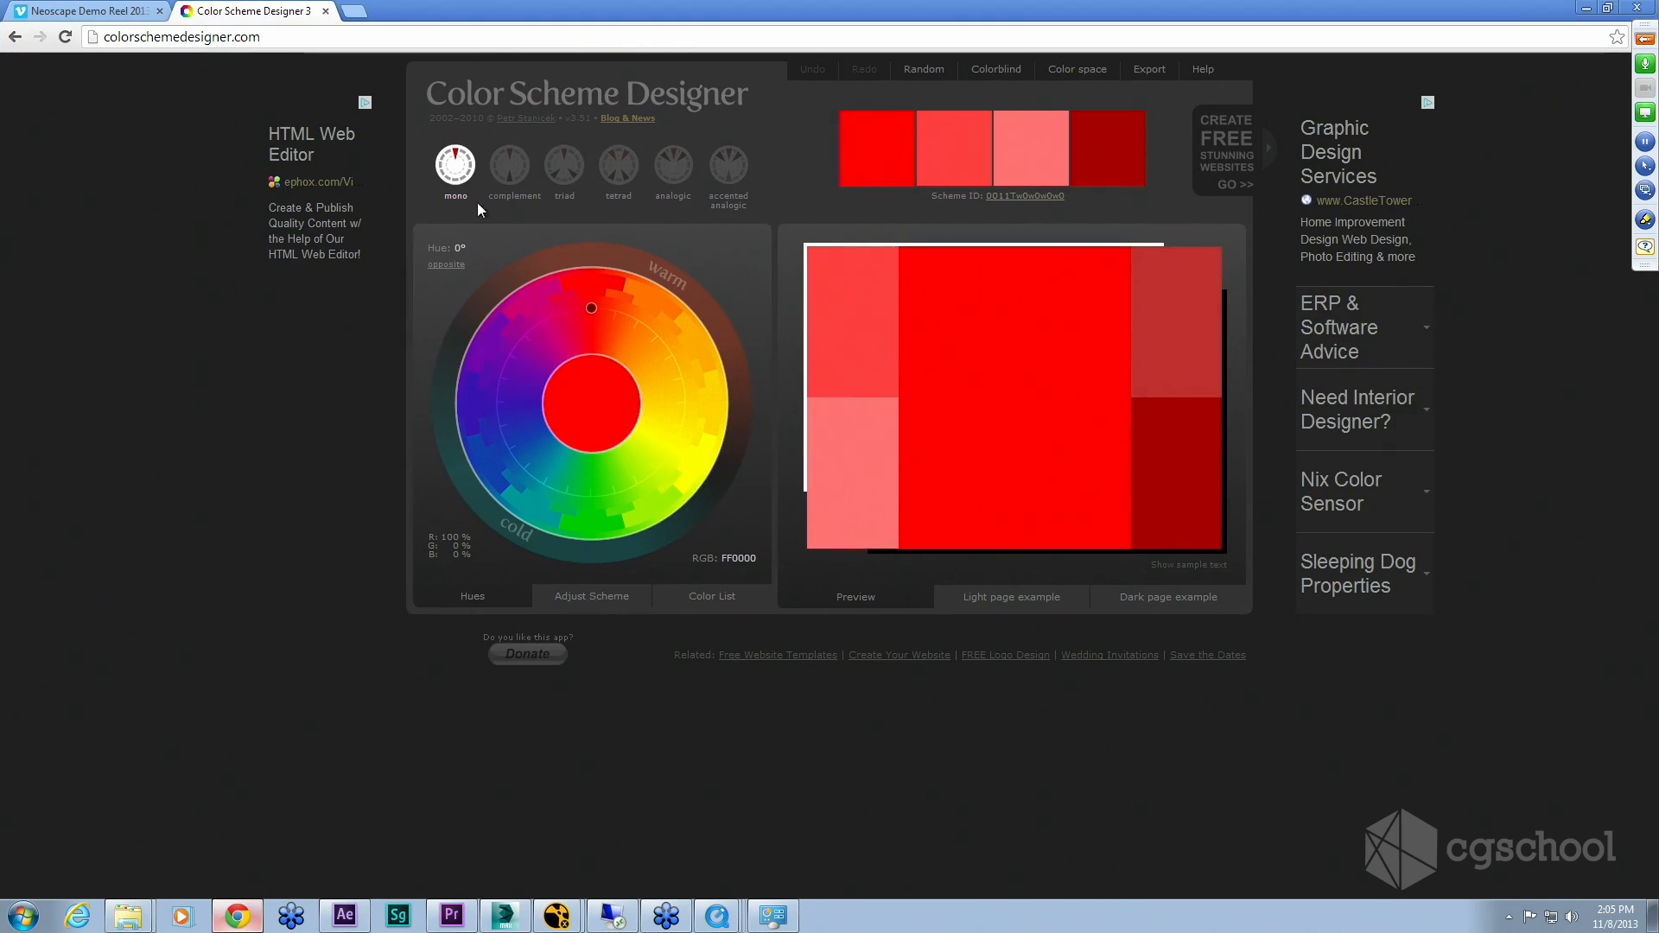
Step: Try the complement, triad, tetrad, analogic and accented analogic scheme types, returning to complement
click(509, 164)
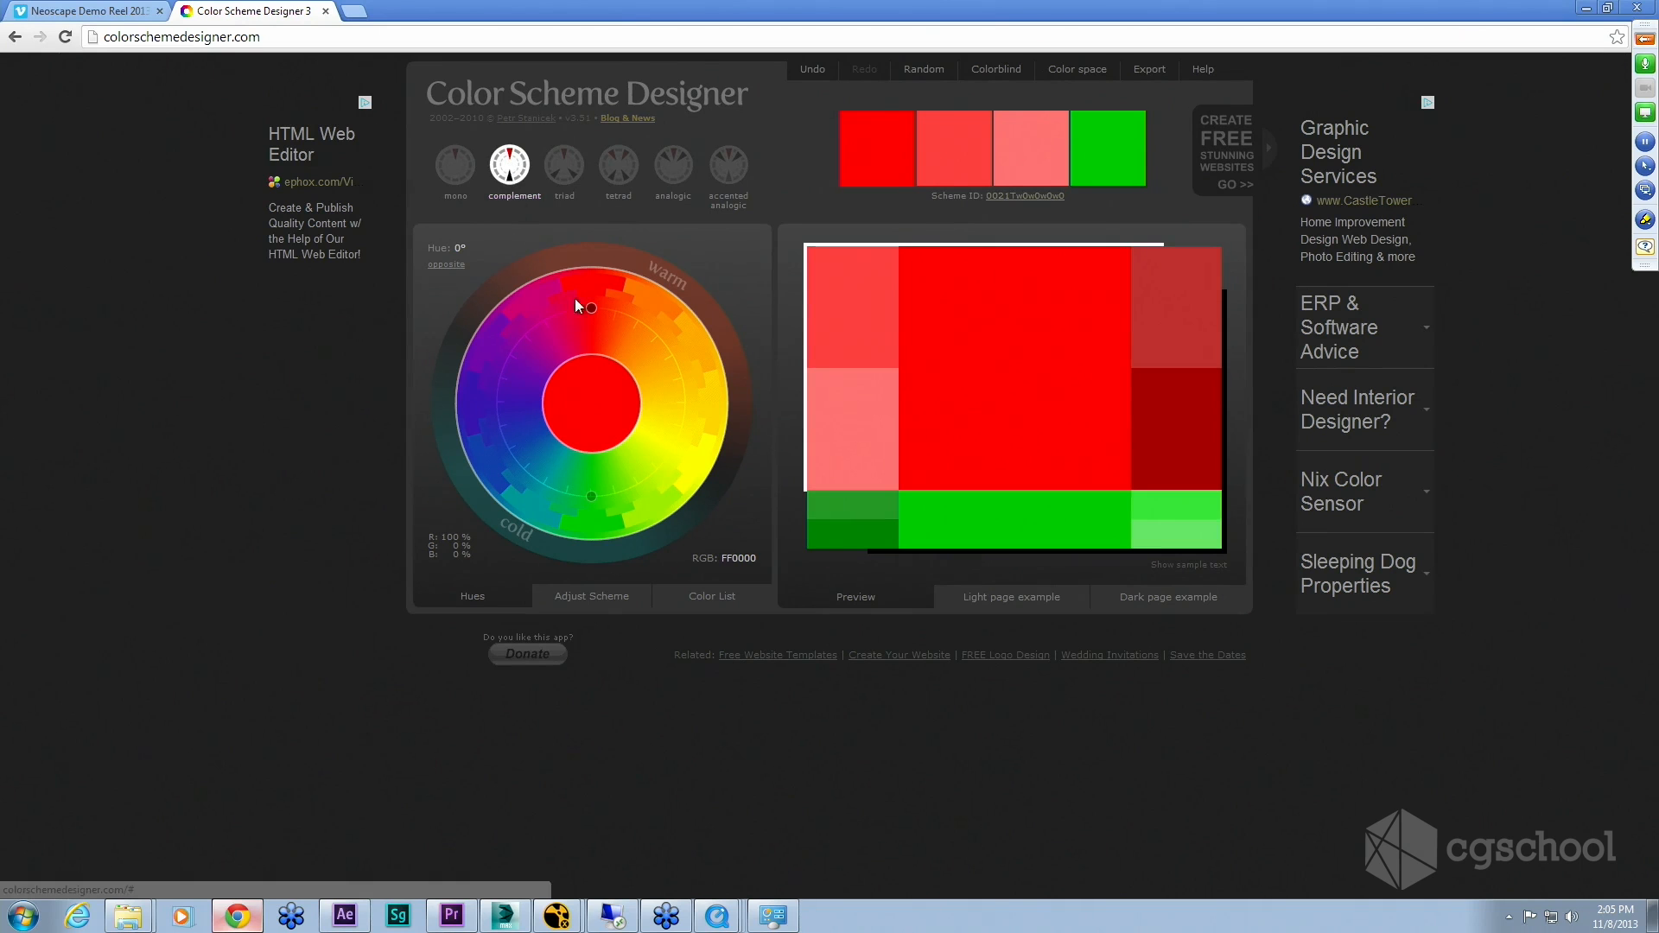
click(566, 167)
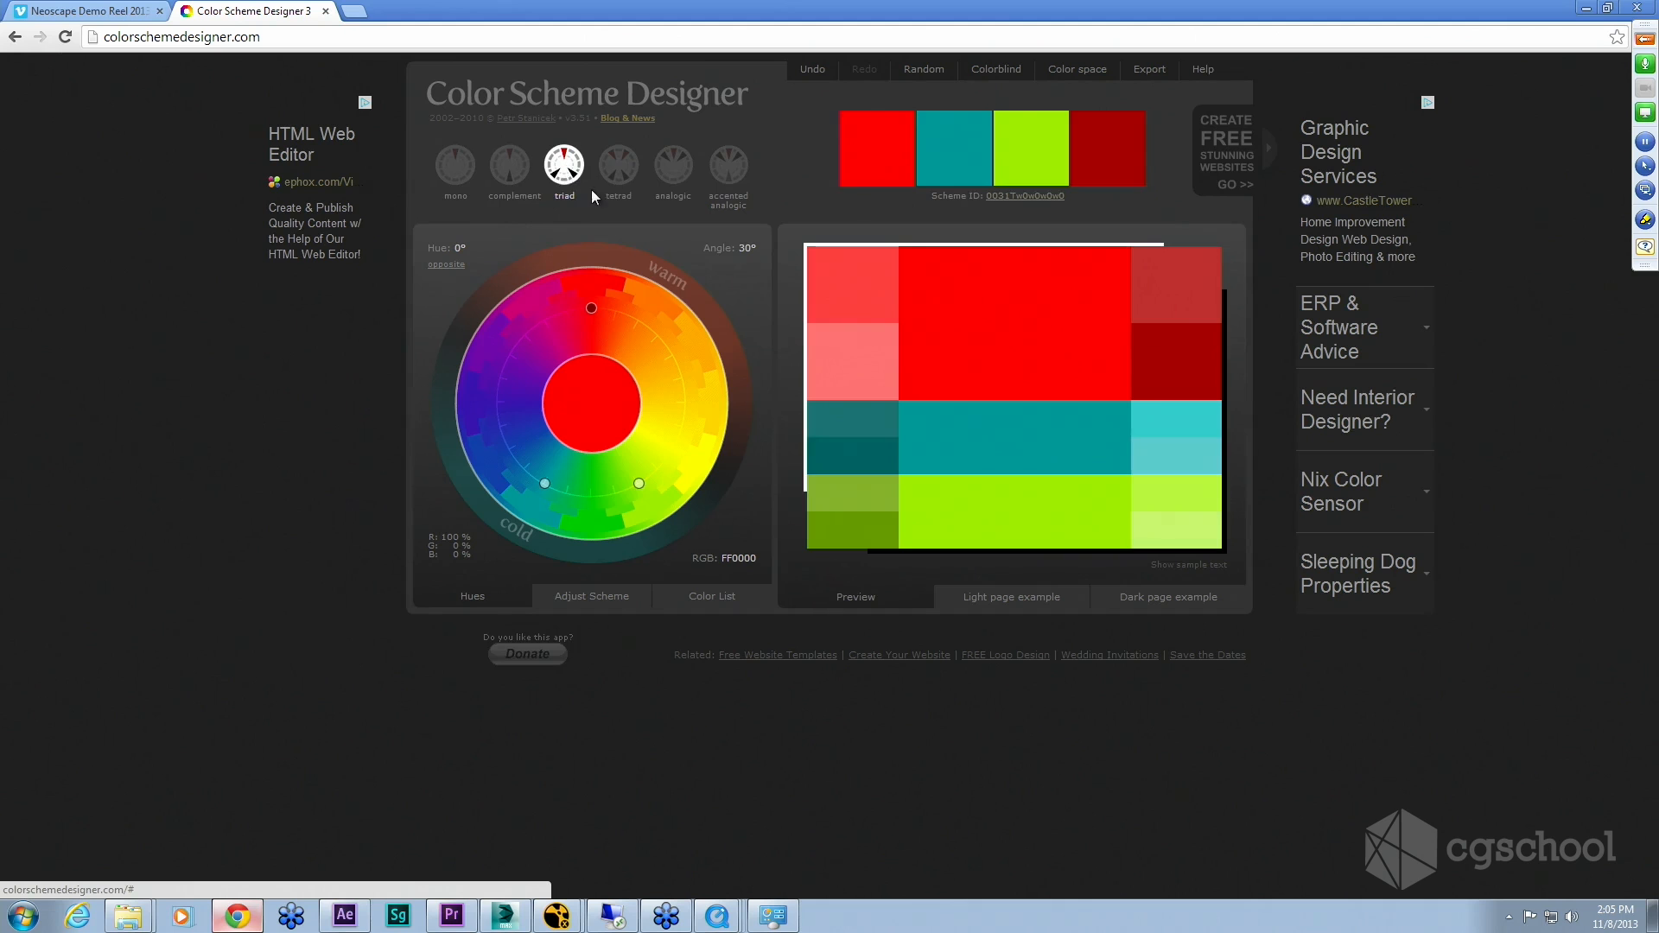
click(620, 169)
click(675, 169)
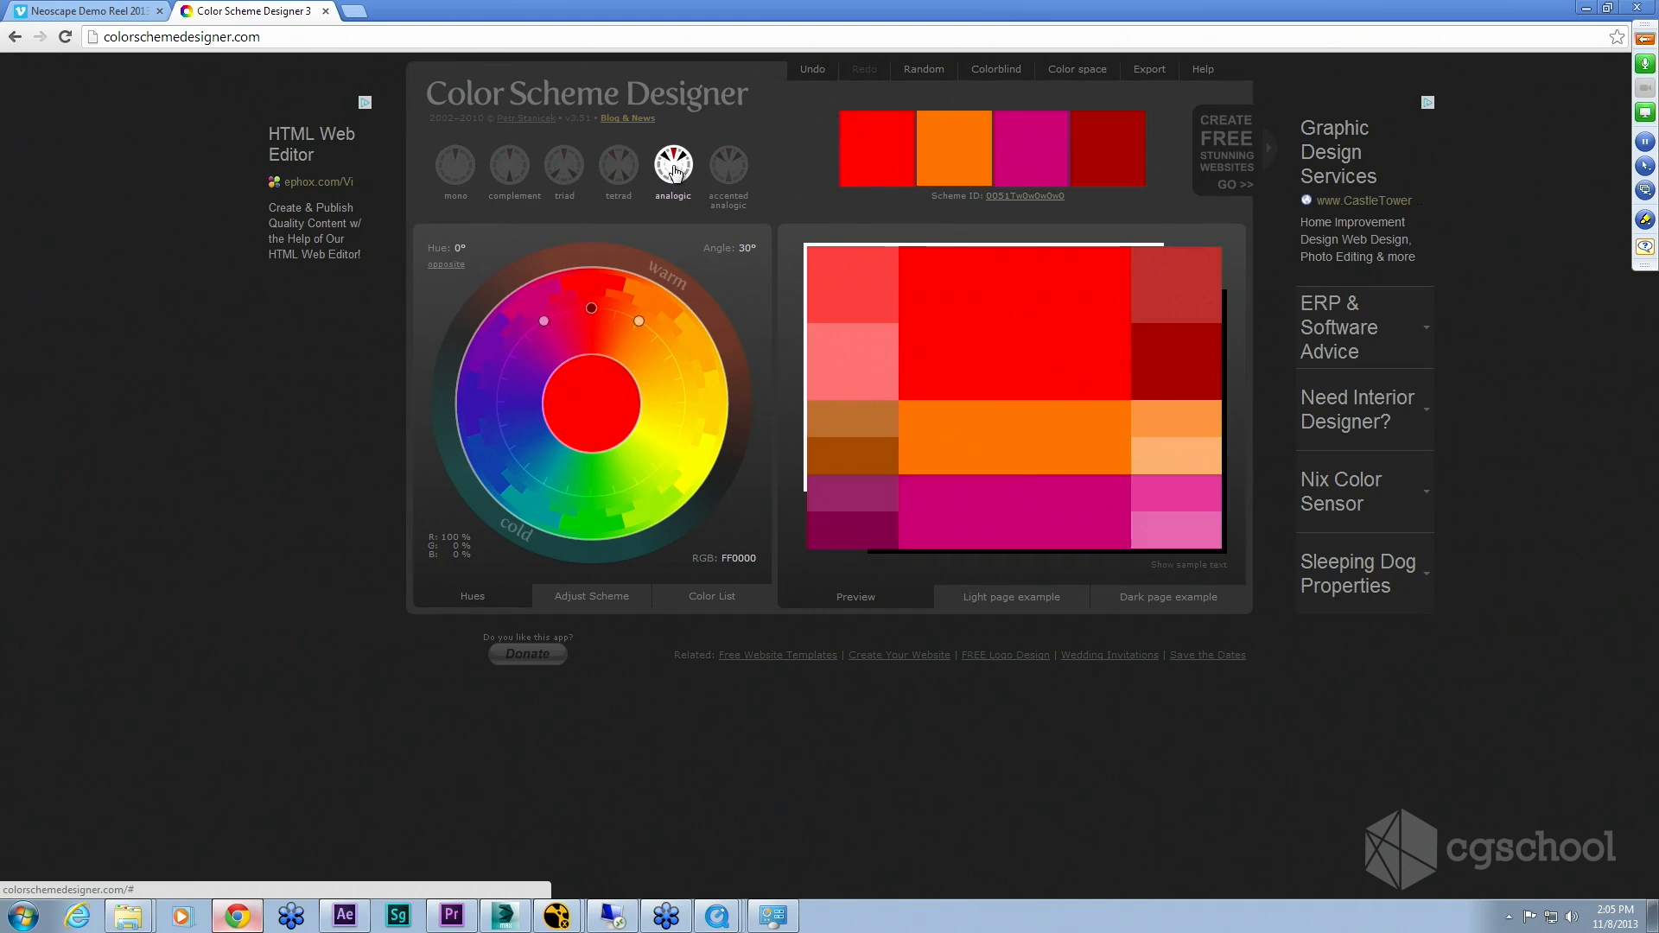
click(728, 165)
click(673, 166)
click(619, 167)
click(565, 167)
click(510, 165)
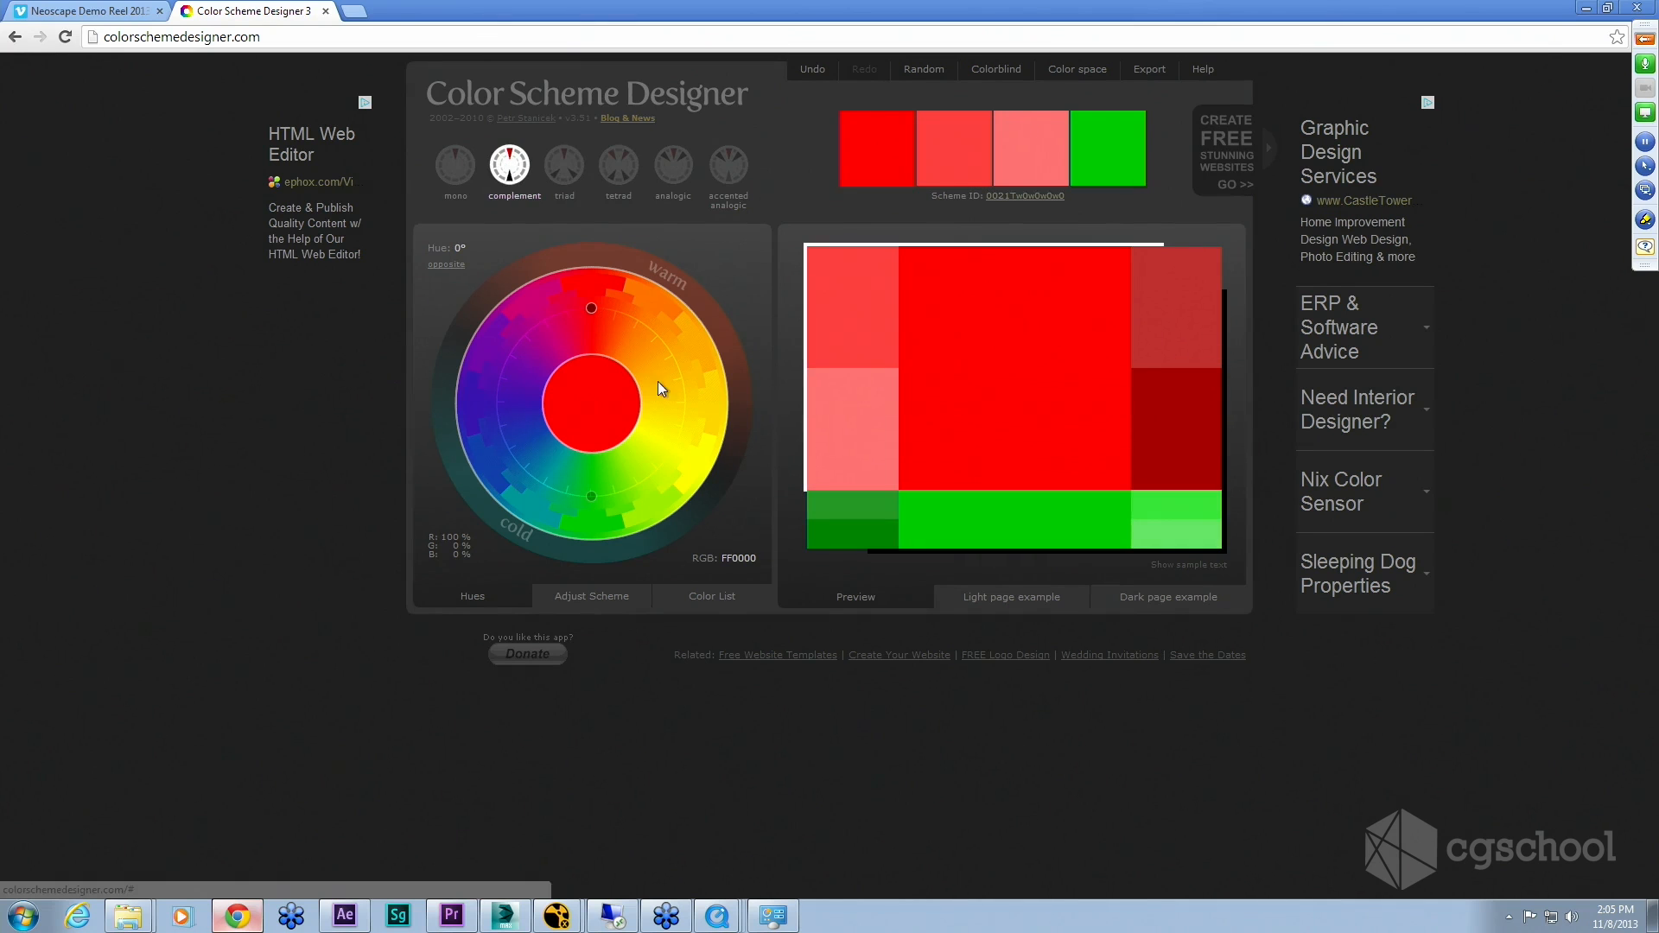
Step: Rotate the complement scheme's base hue on the color wheel to about 81°
drag(591, 308, 659, 350)
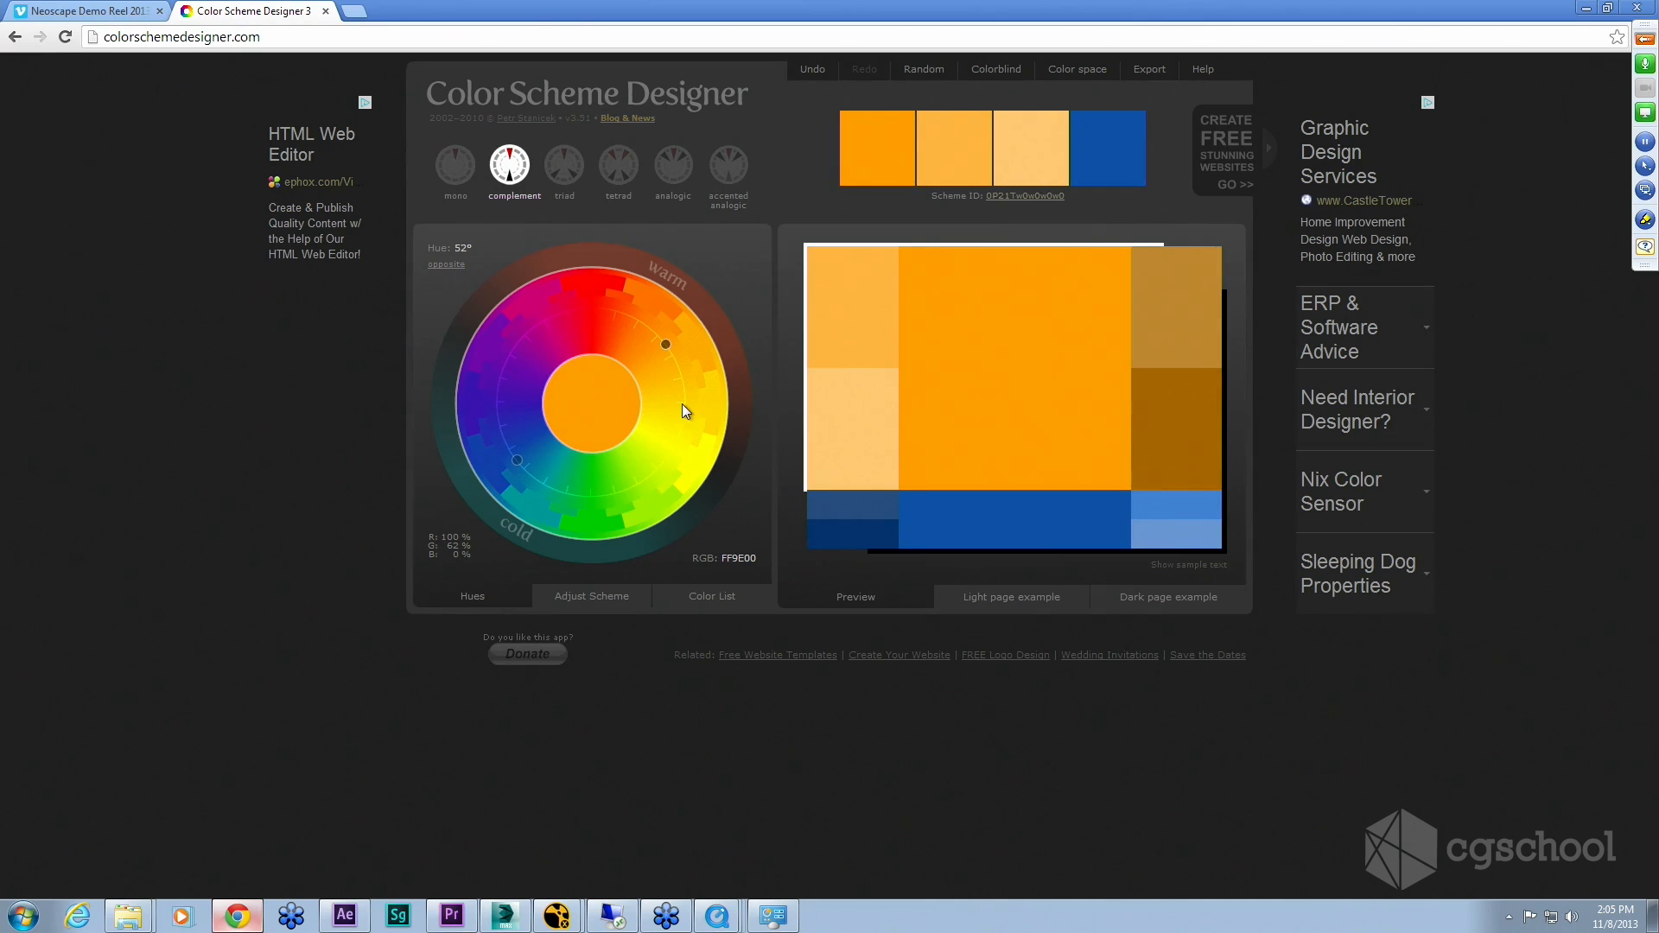
drag(666, 345, 647, 394)
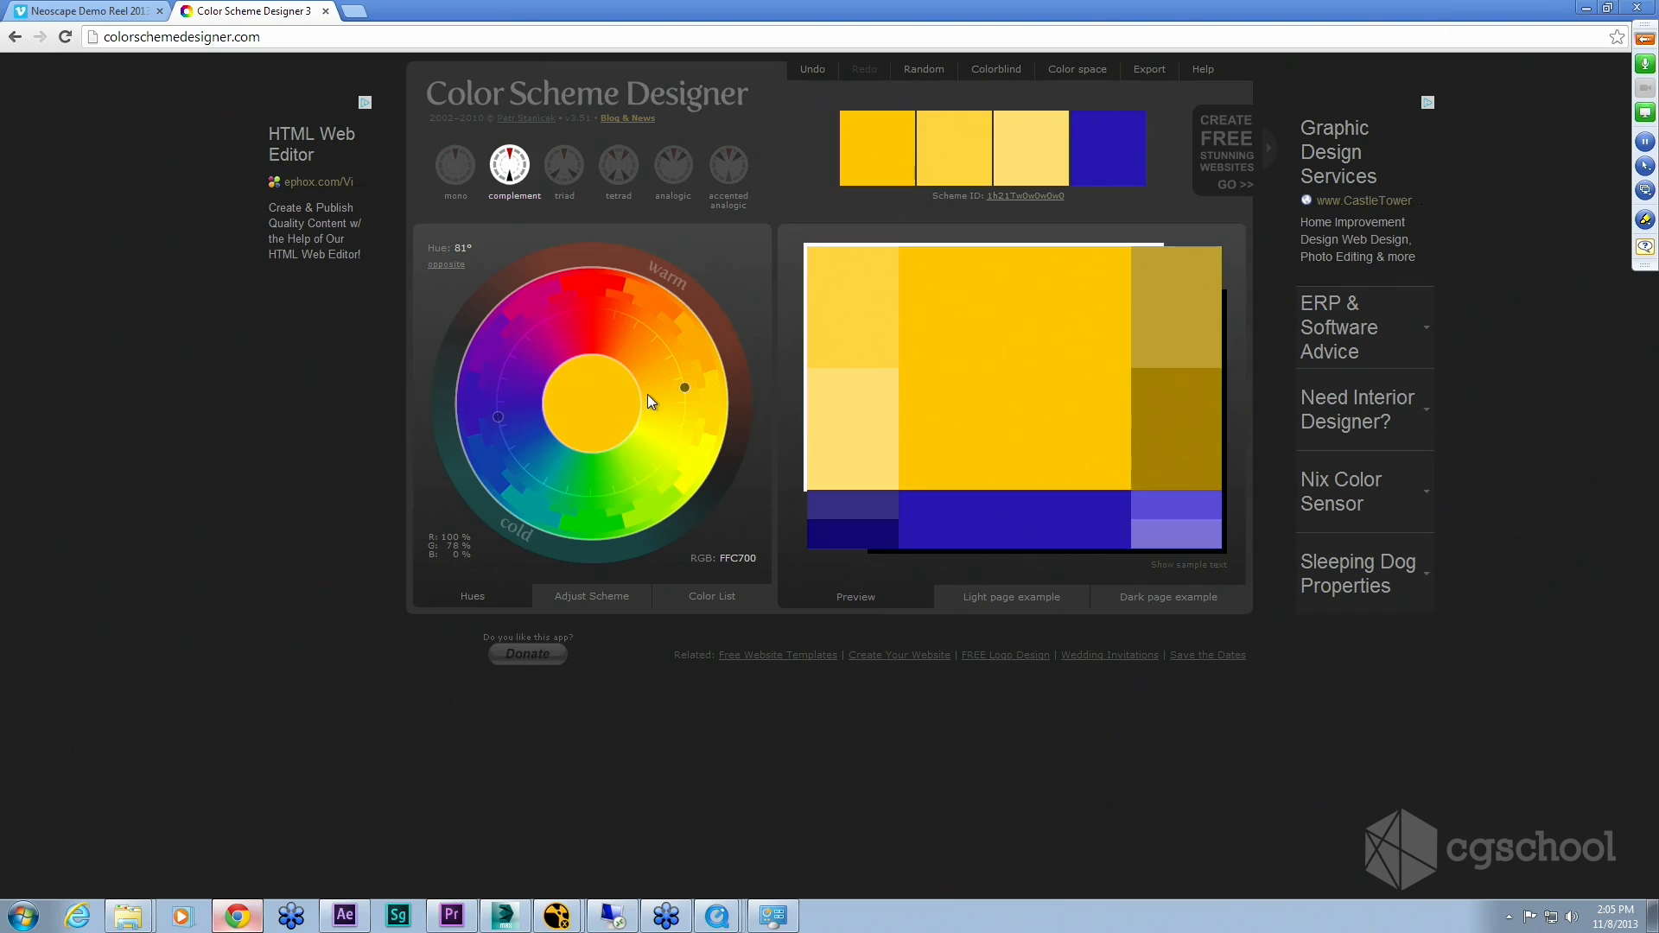
Step: Switch the scheme through triad and tetrad to analogic
click(565, 167)
click(617, 167)
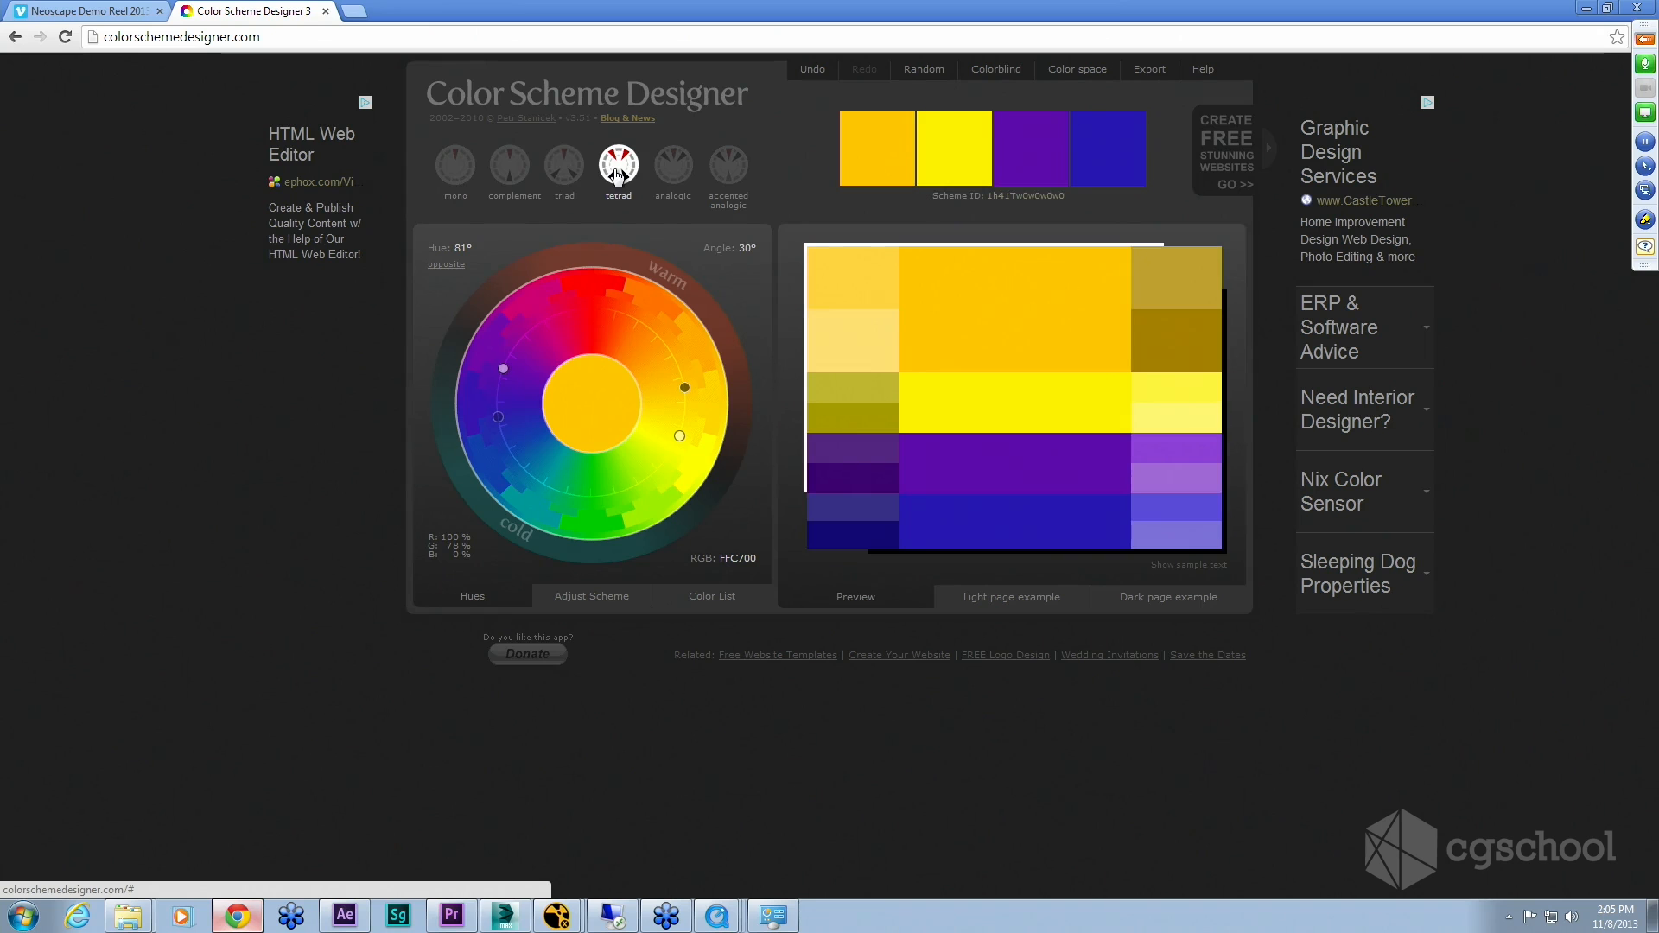
click(664, 170)
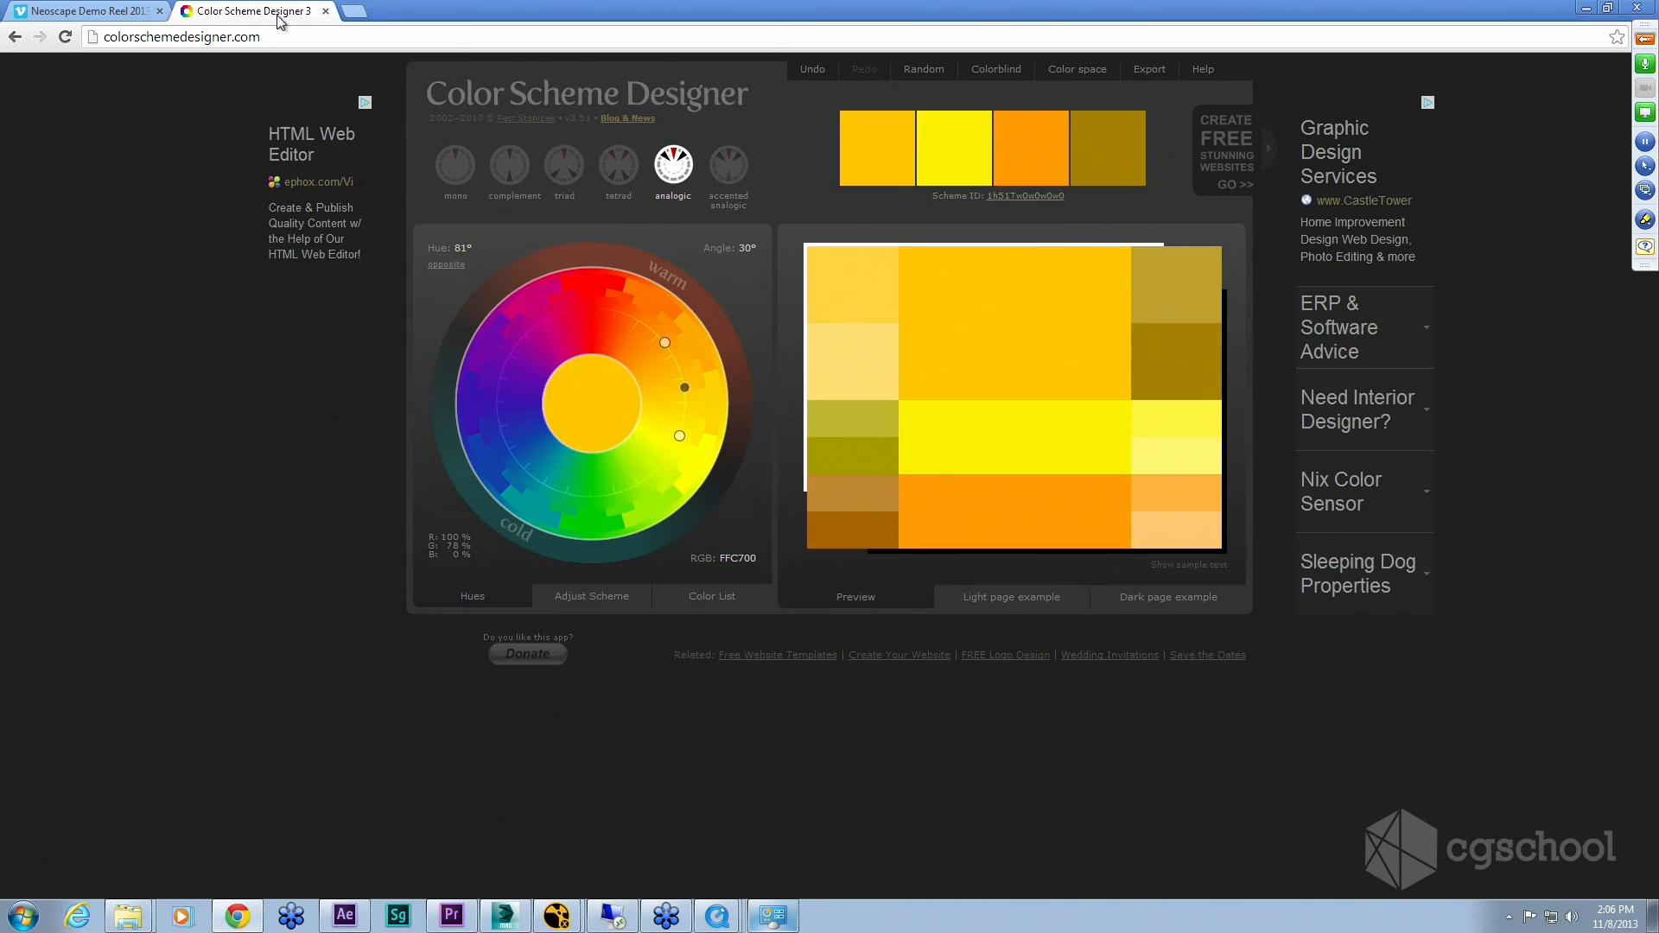
Step: Minimize the browser and scrub the Sequence 02 playhead back to 00:00:10:14
click(326, 11)
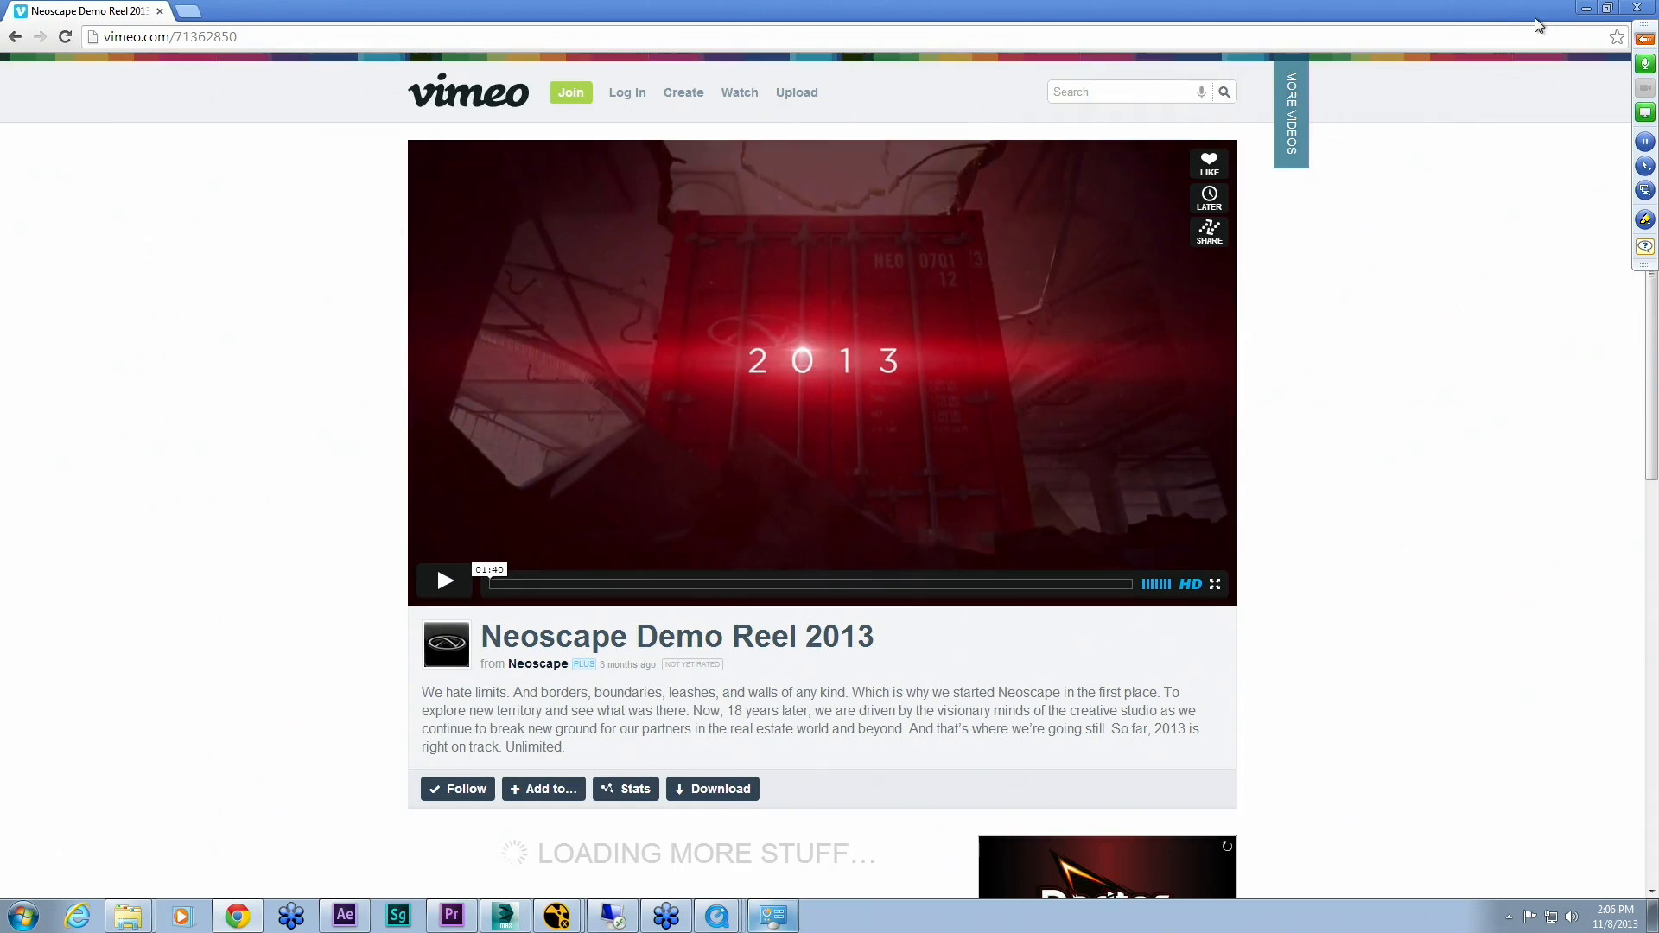
click(1586, 9)
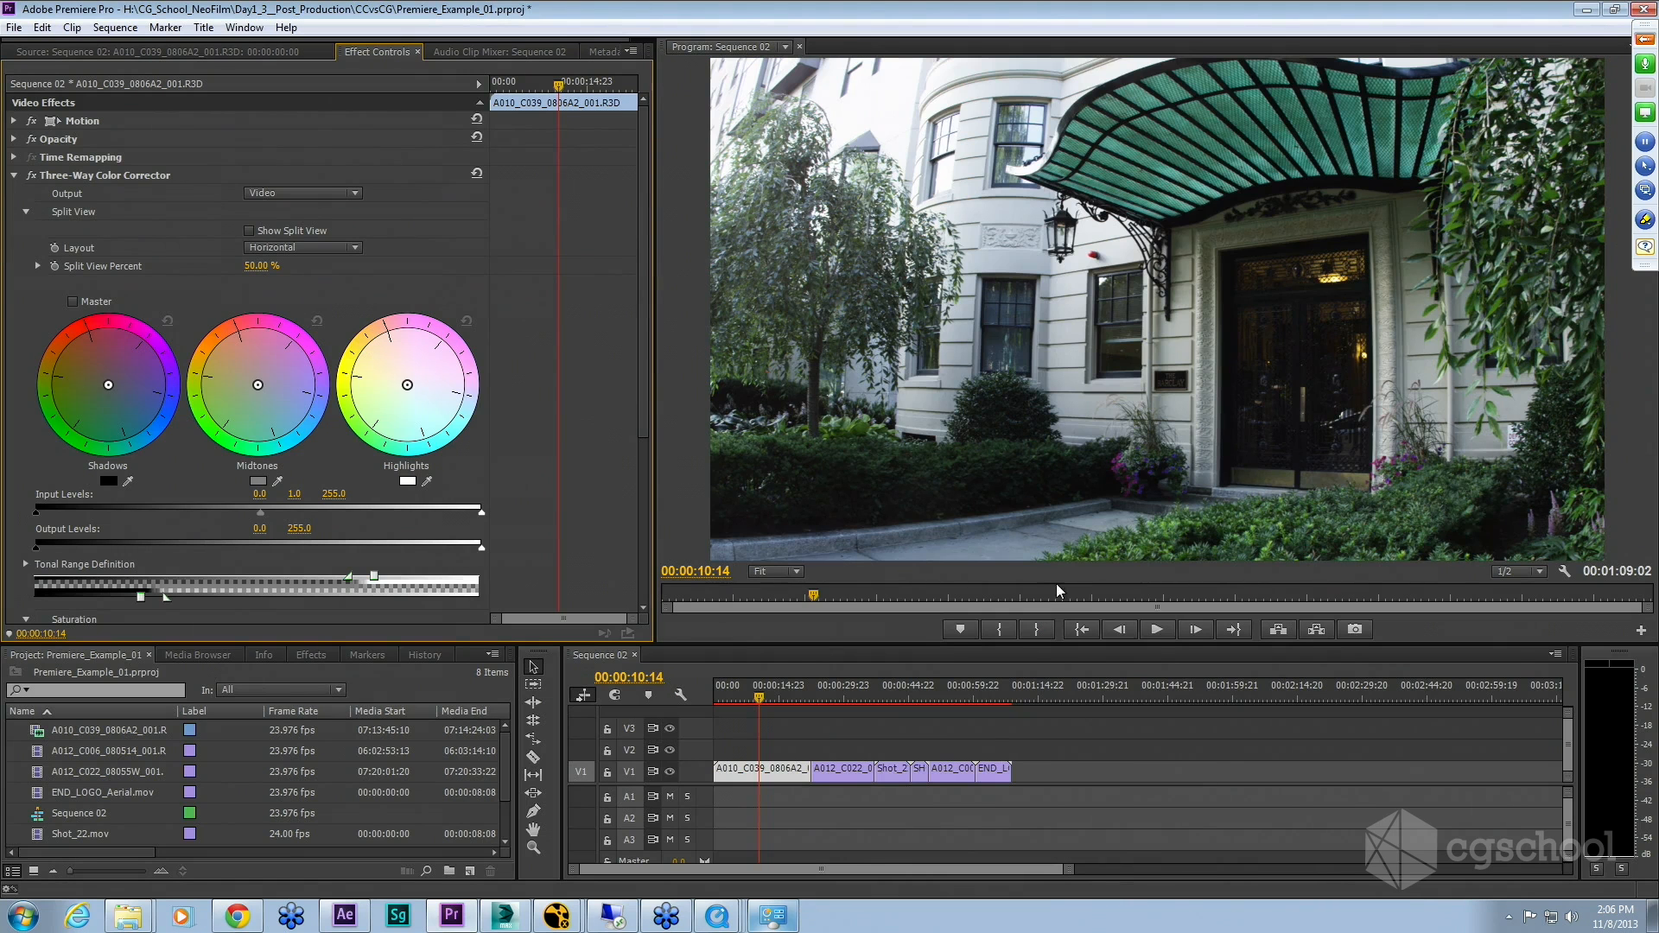
click(757, 690)
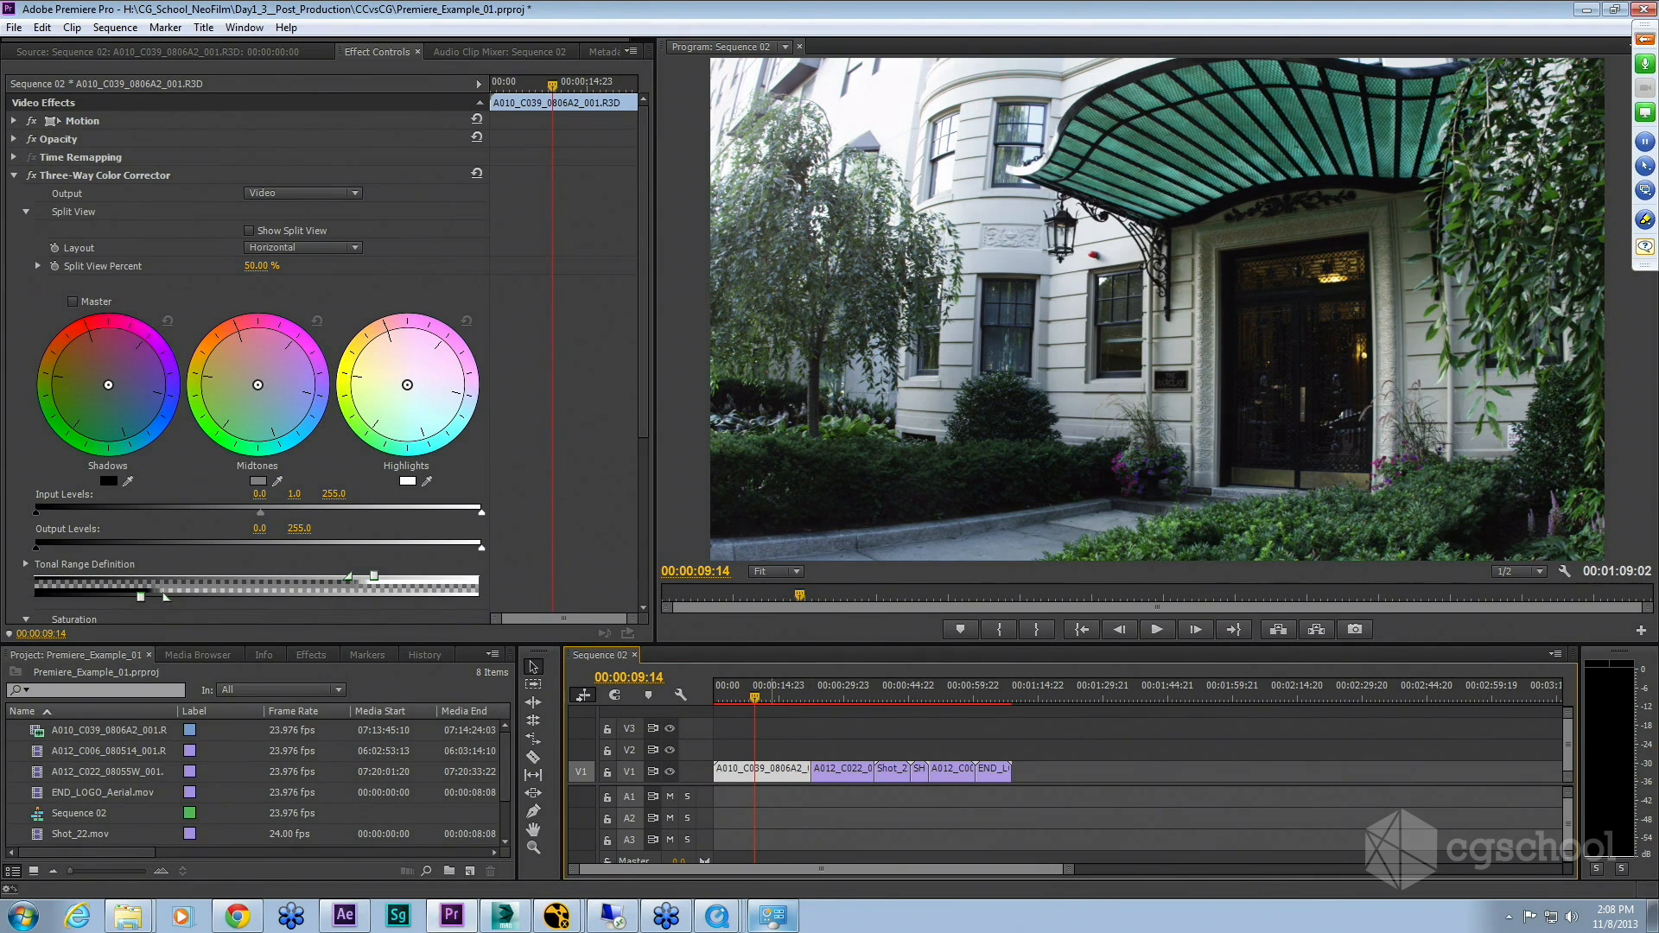
drag(755, 697, 760, 697)
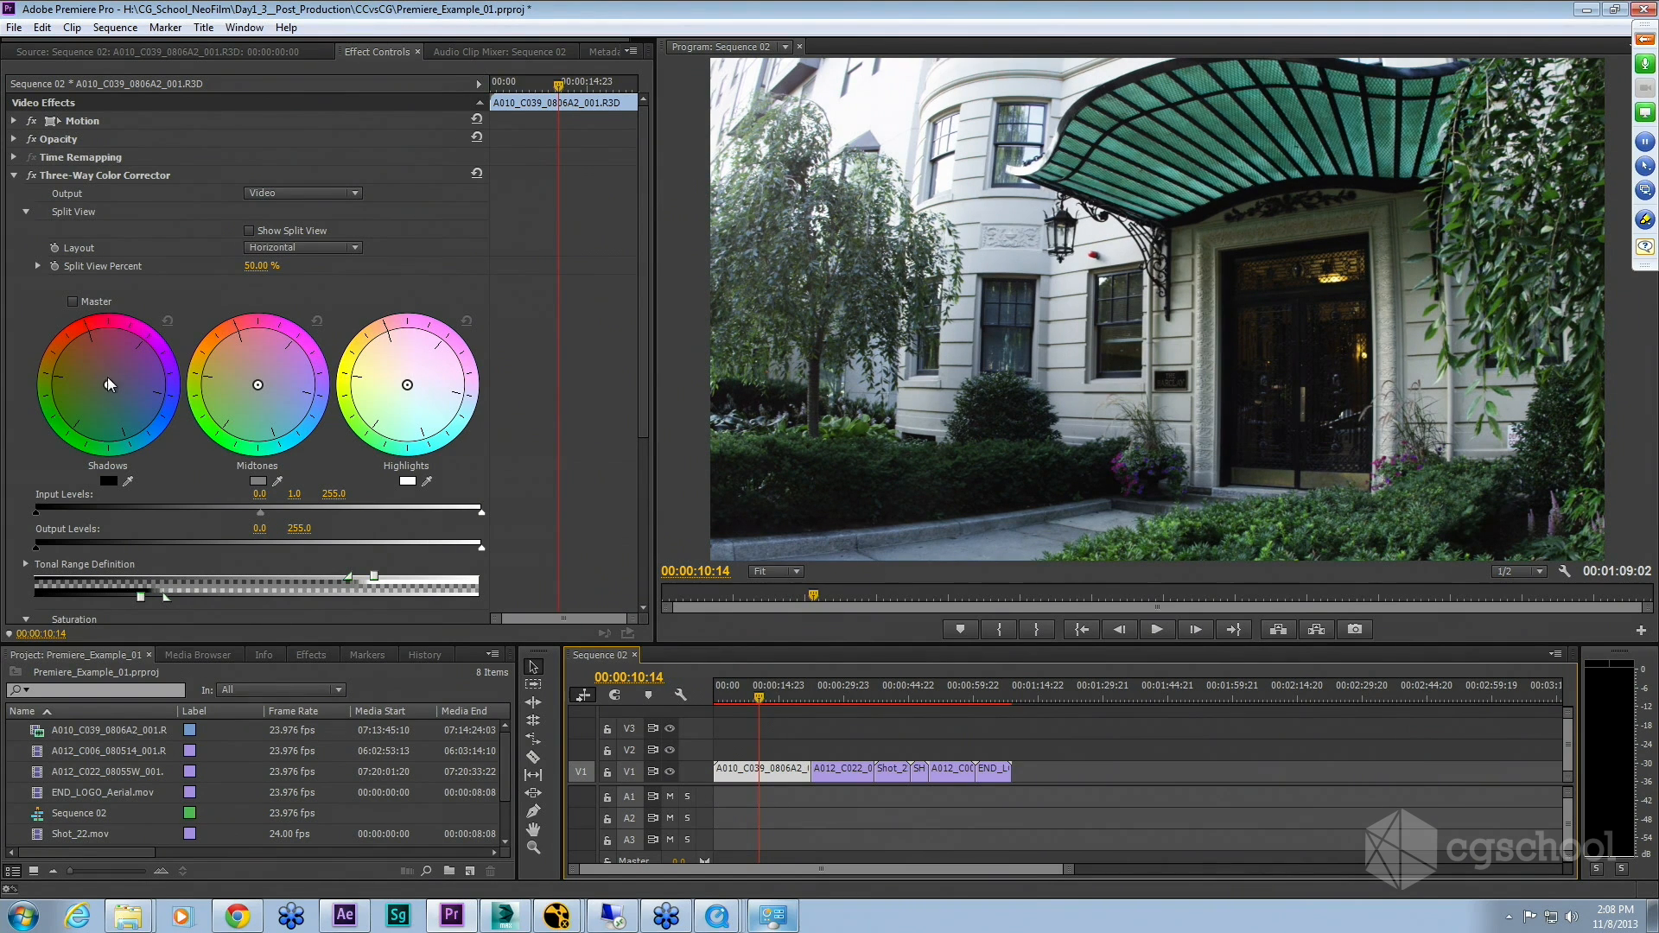
Step: Shift the shadows, highlights and midtones balance on the Three-Way Color Corrector's color wheels
drag(107, 386, 90, 372)
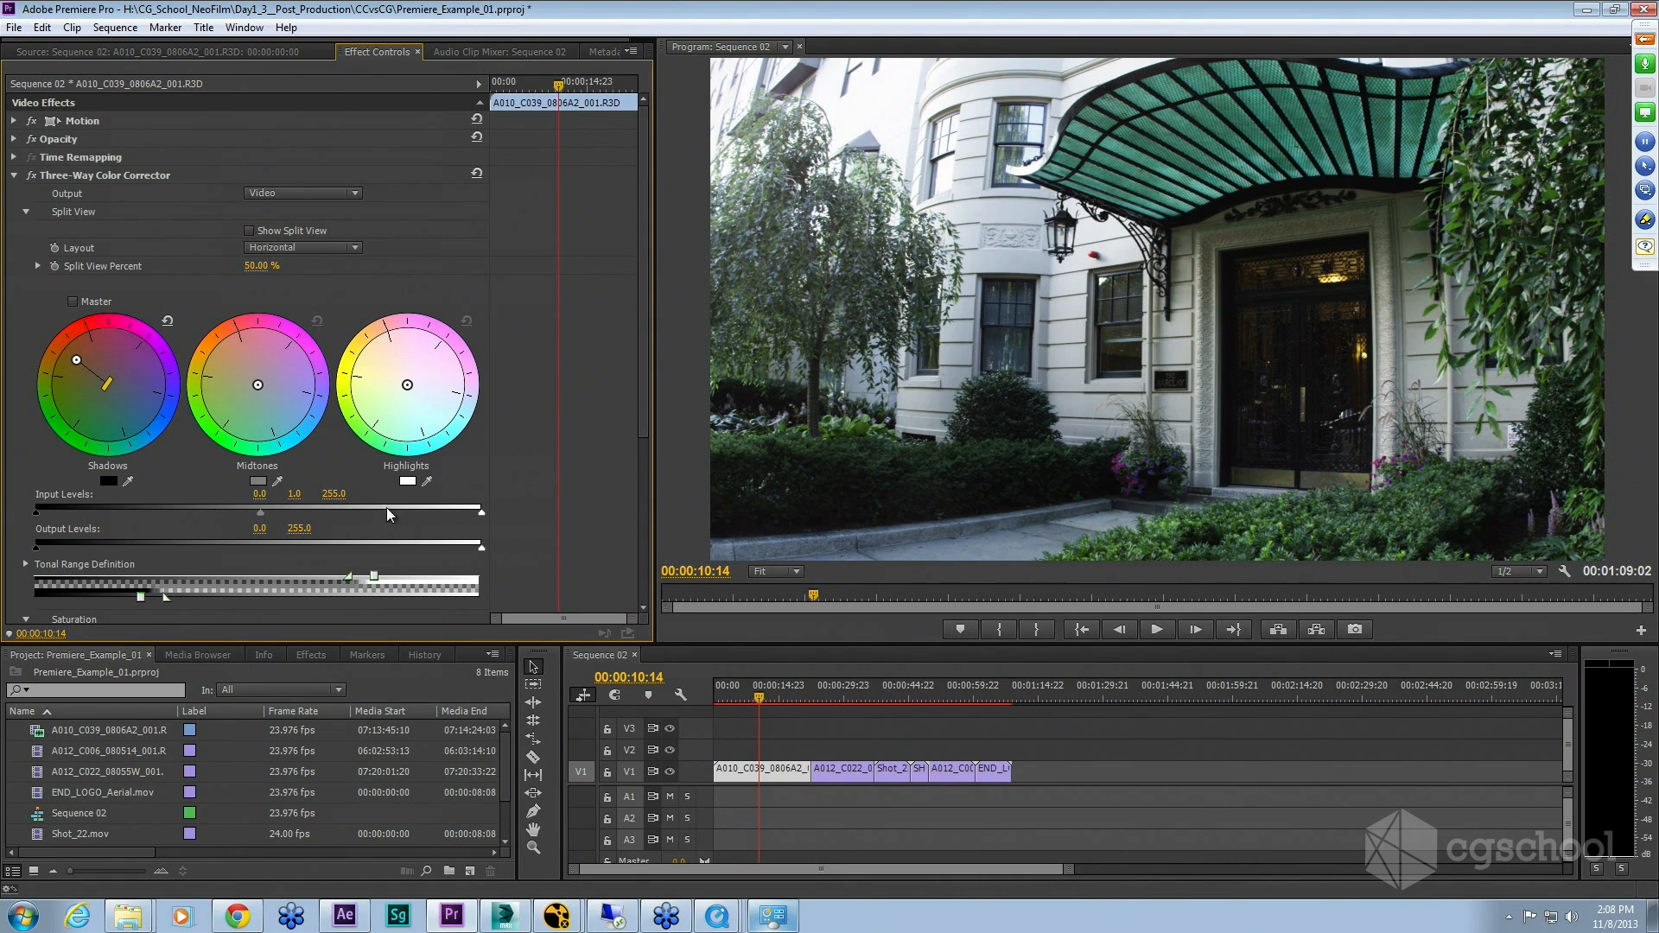
drag(88, 371, 88, 372)
drag(88, 372, 151, 408)
mouse_move(408, 385)
mouse_down()
mouse_move(366, 365)
mouse_move(400, 378)
mouse_up()
drag(261, 383, 236, 365)
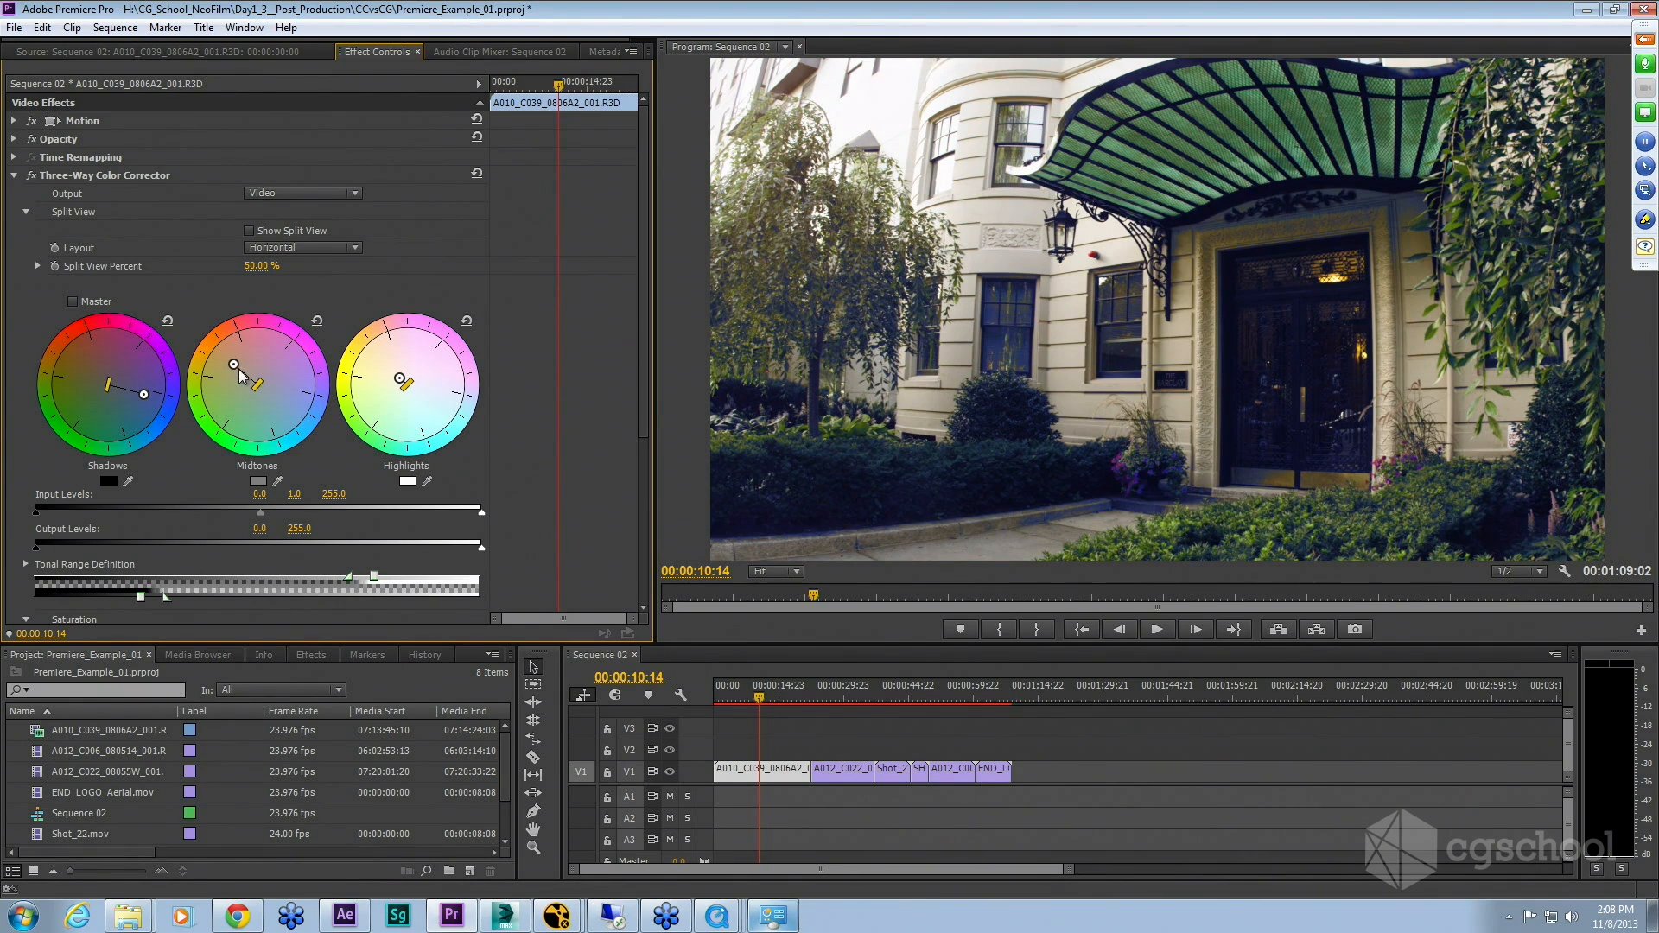
drag(239, 370, 234, 369)
drag(240, 321, 312, 348)
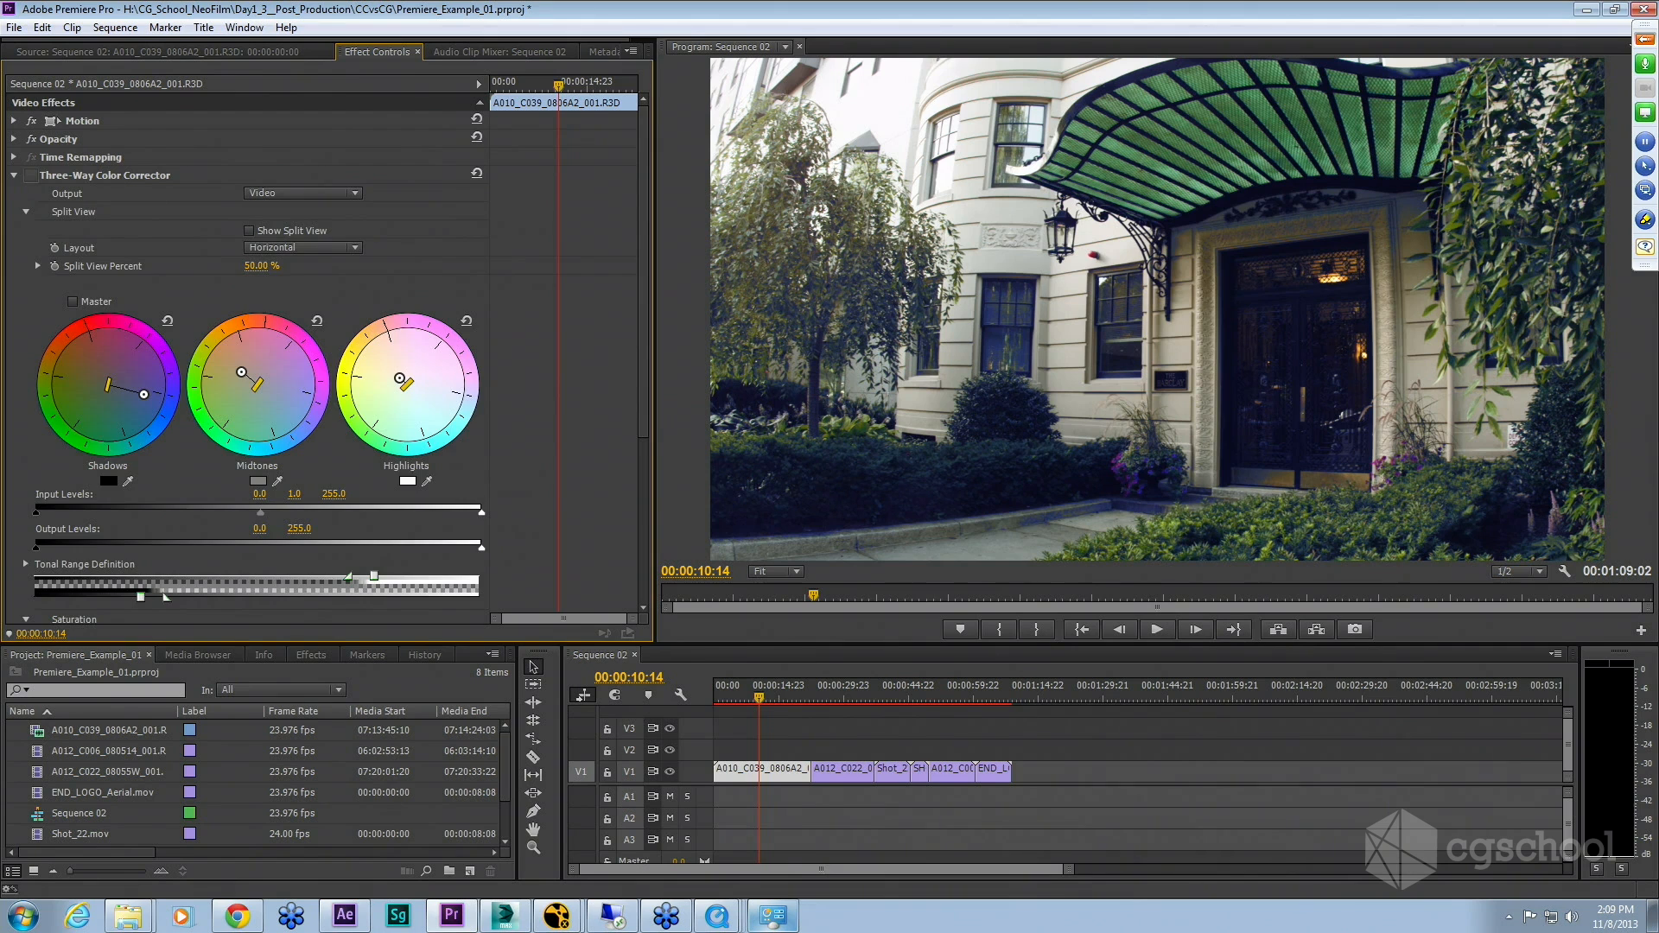
Step: Collapse the first Three-Way Color Corrector, expand the second one, and scroll through its settings
click(14, 176)
click(31, 194)
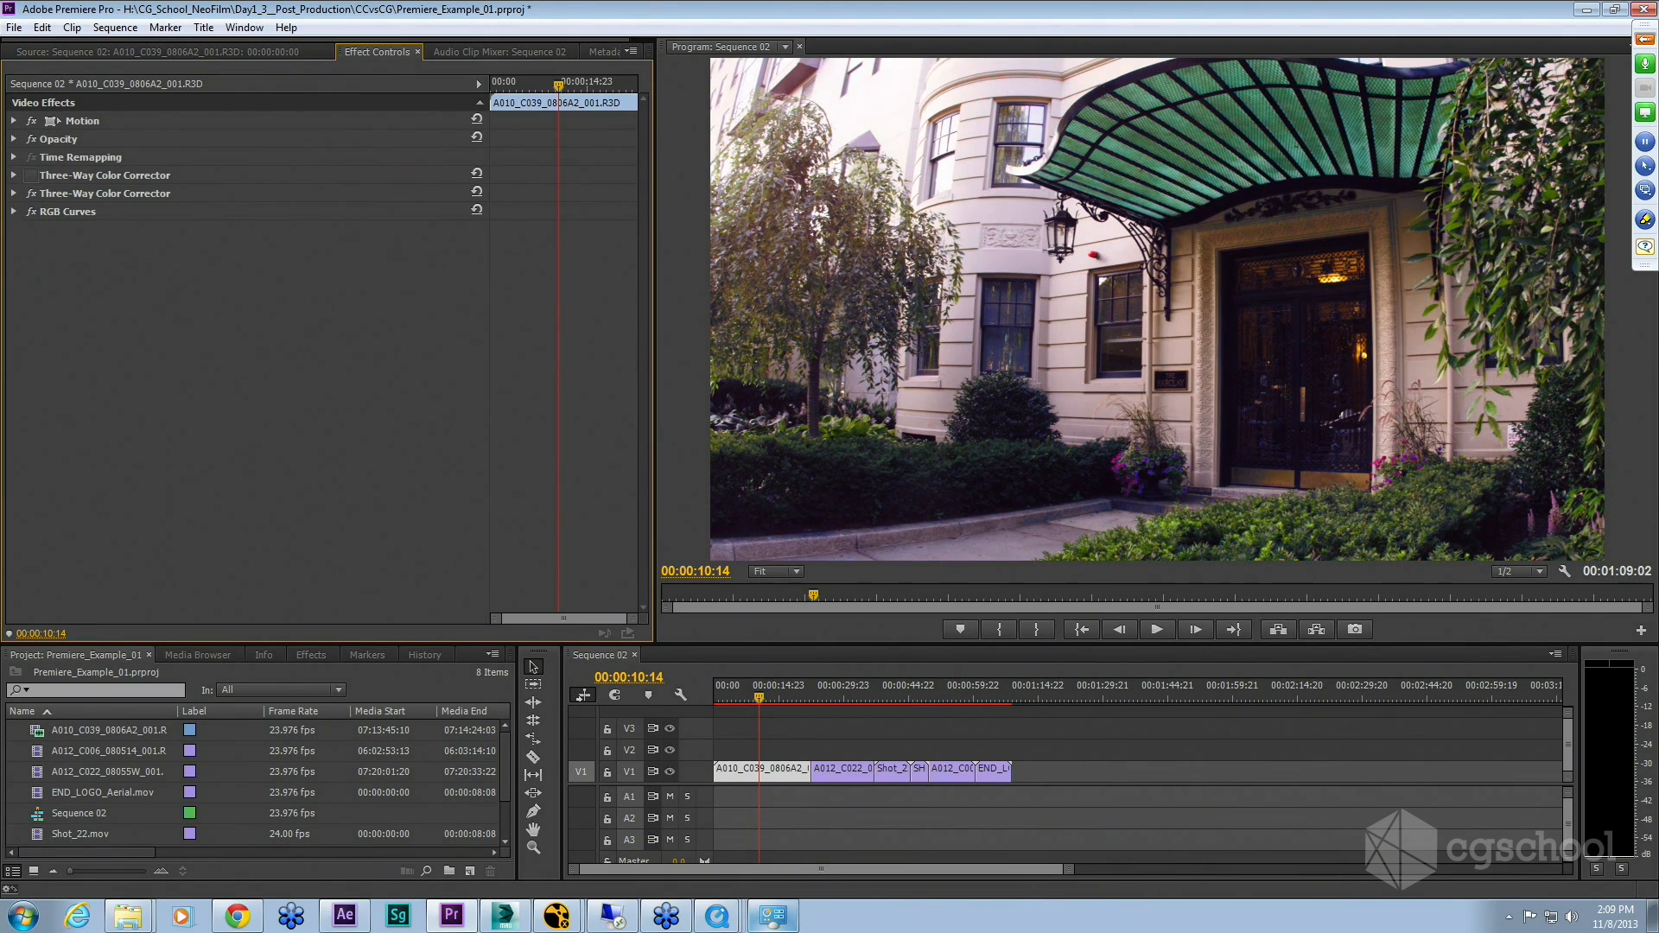
click(14, 193)
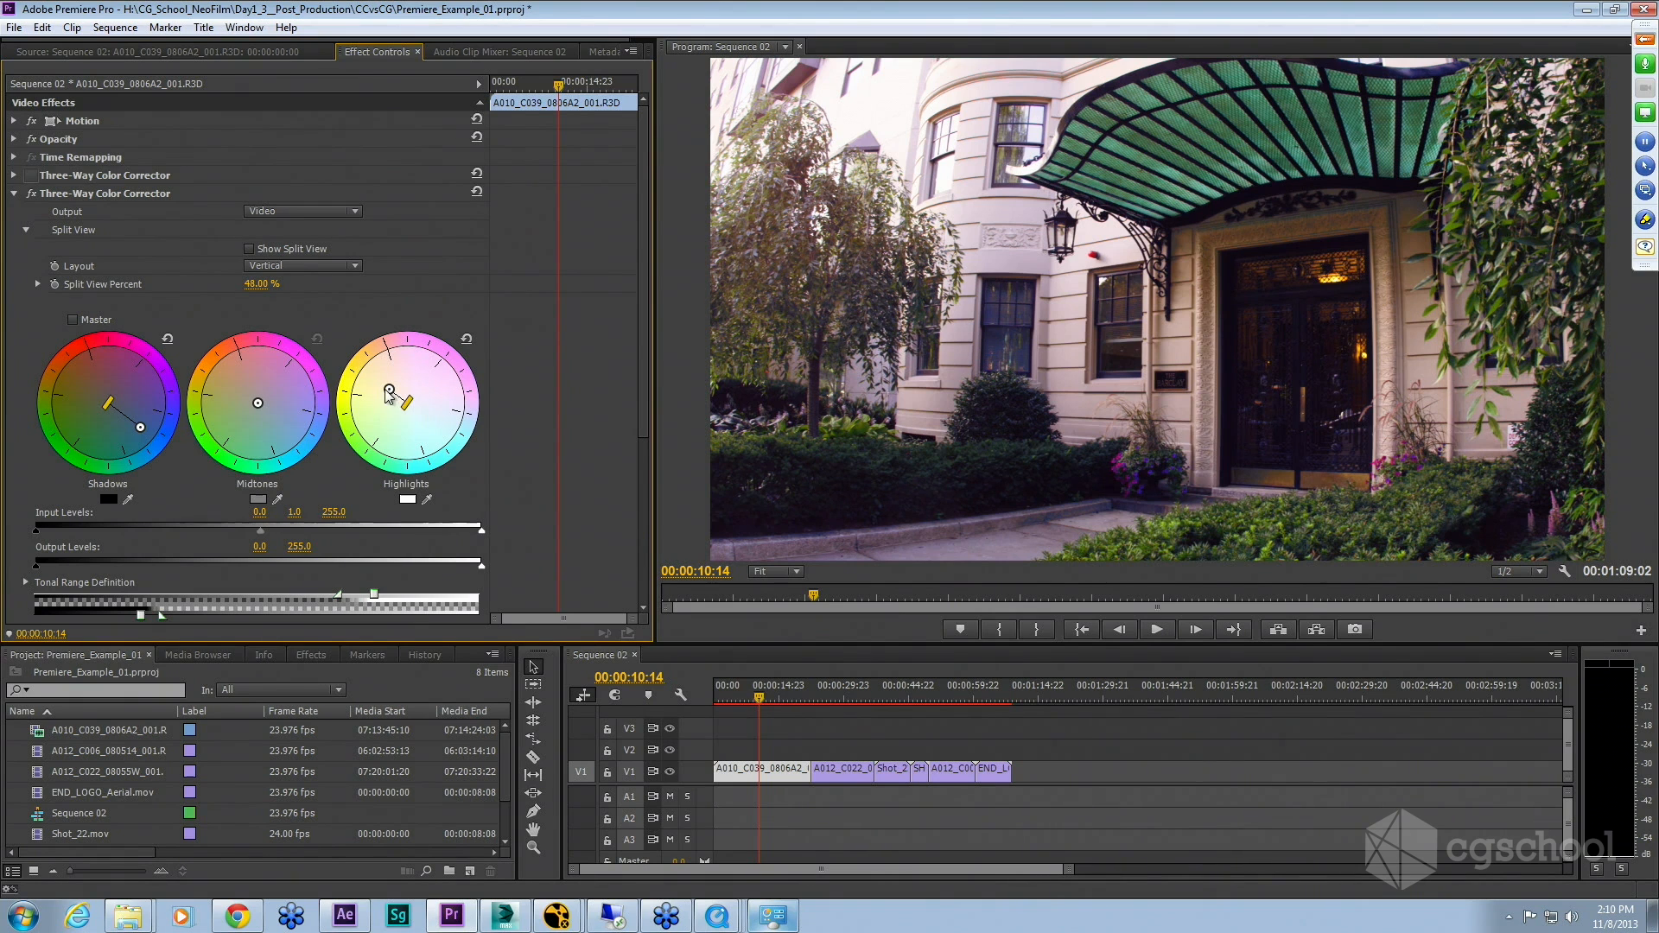
scroll(488, 471, down, 2)
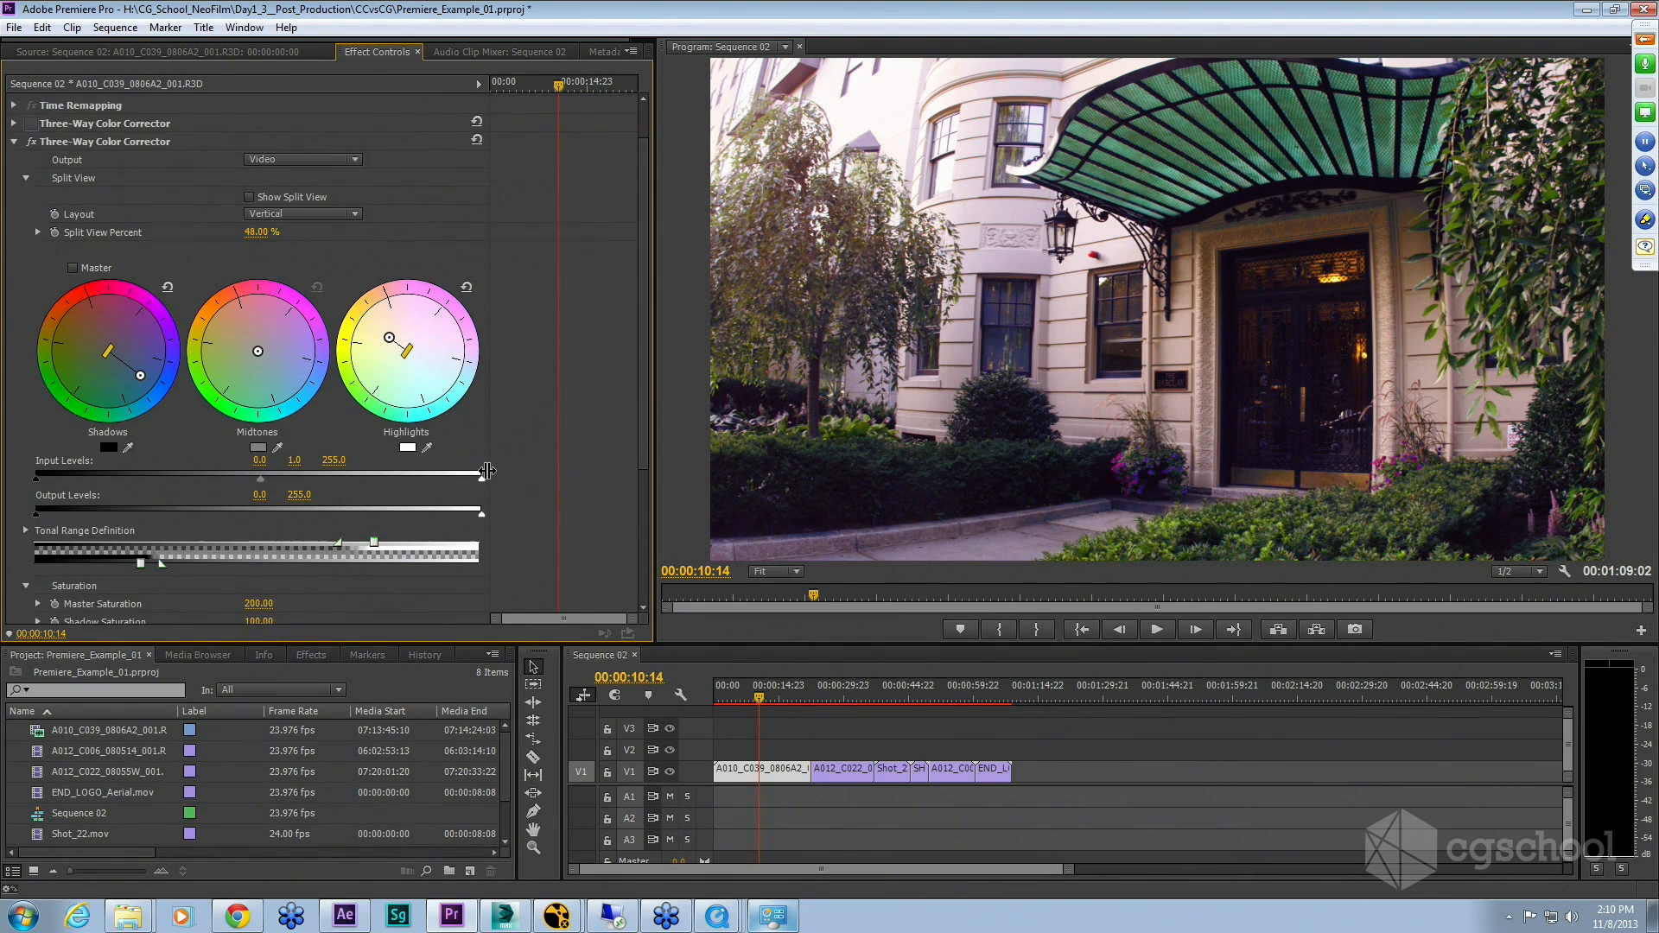
scroll(487, 471, down, 8)
scroll(488, 471, up, 3)
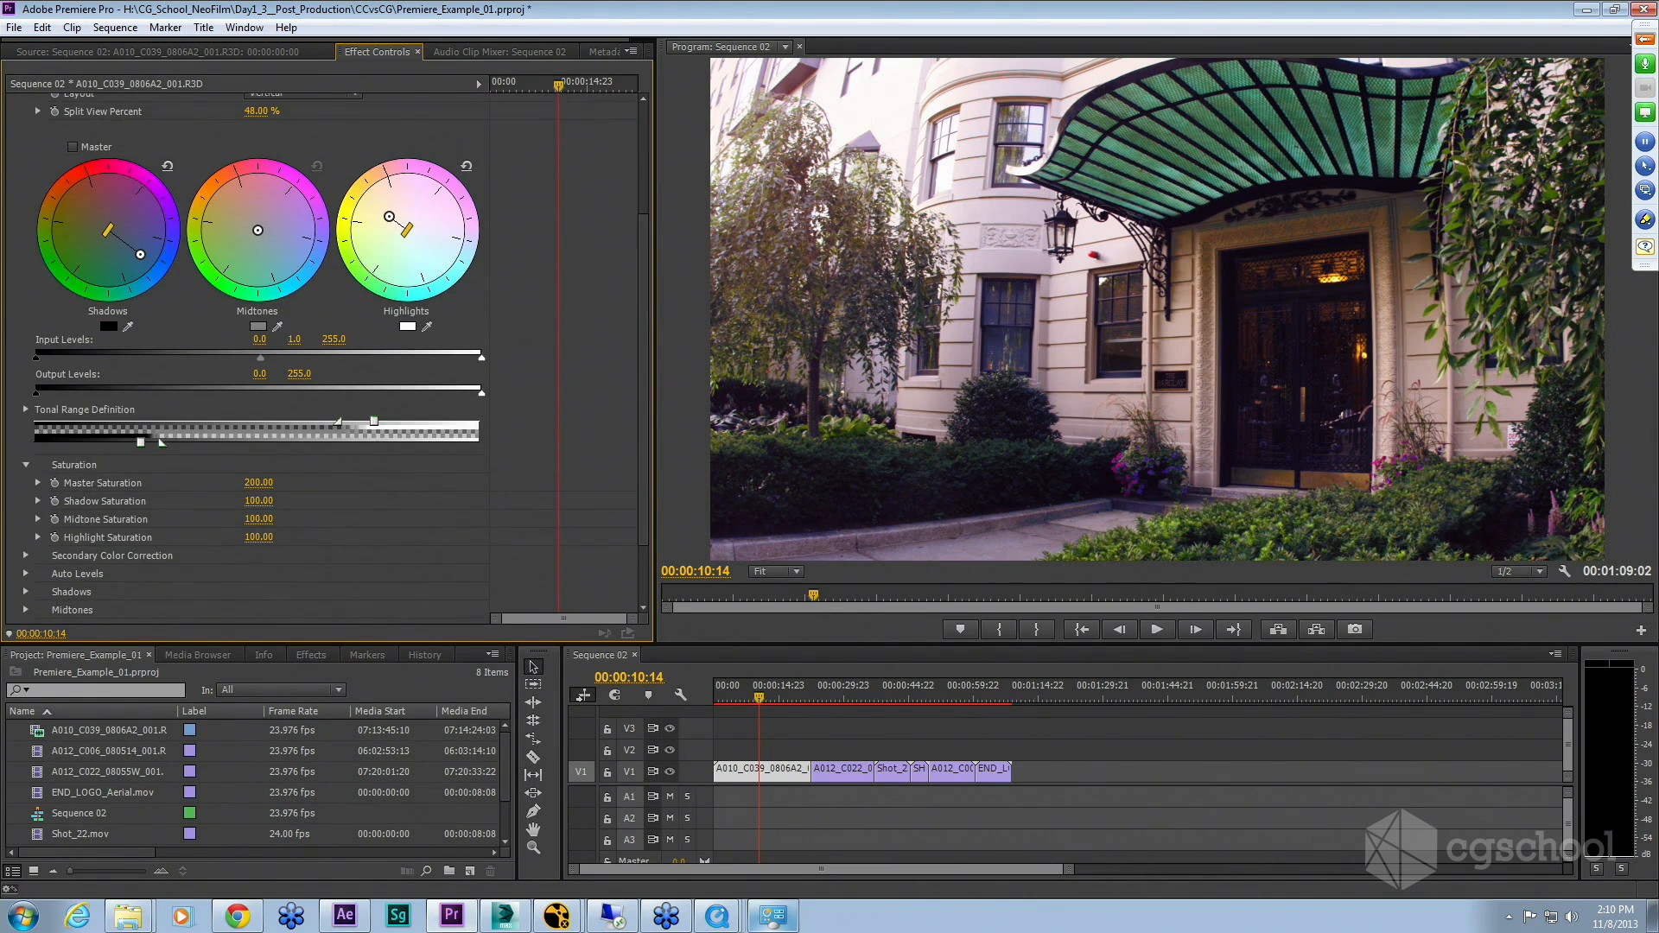
scroll(482, 476, up, 5)
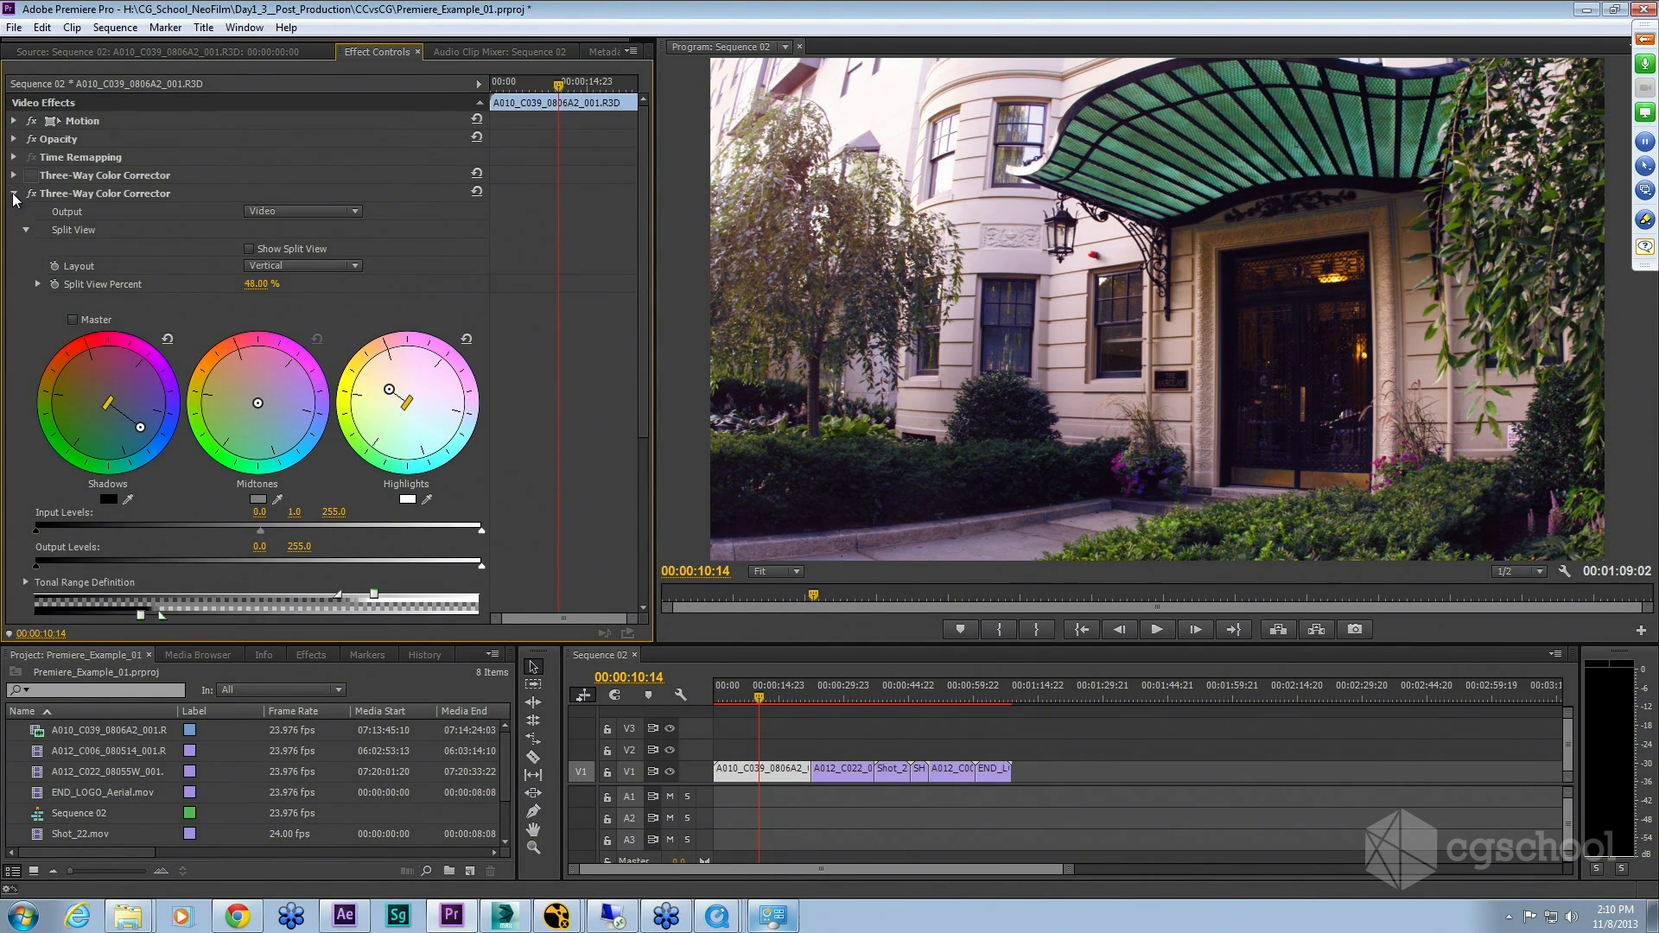
Step: Collapse the second Three-Way Color Corrector and toggle it and RGB Curves off and back on to compare the grade
click(14, 193)
click(31, 194)
click(31, 212)
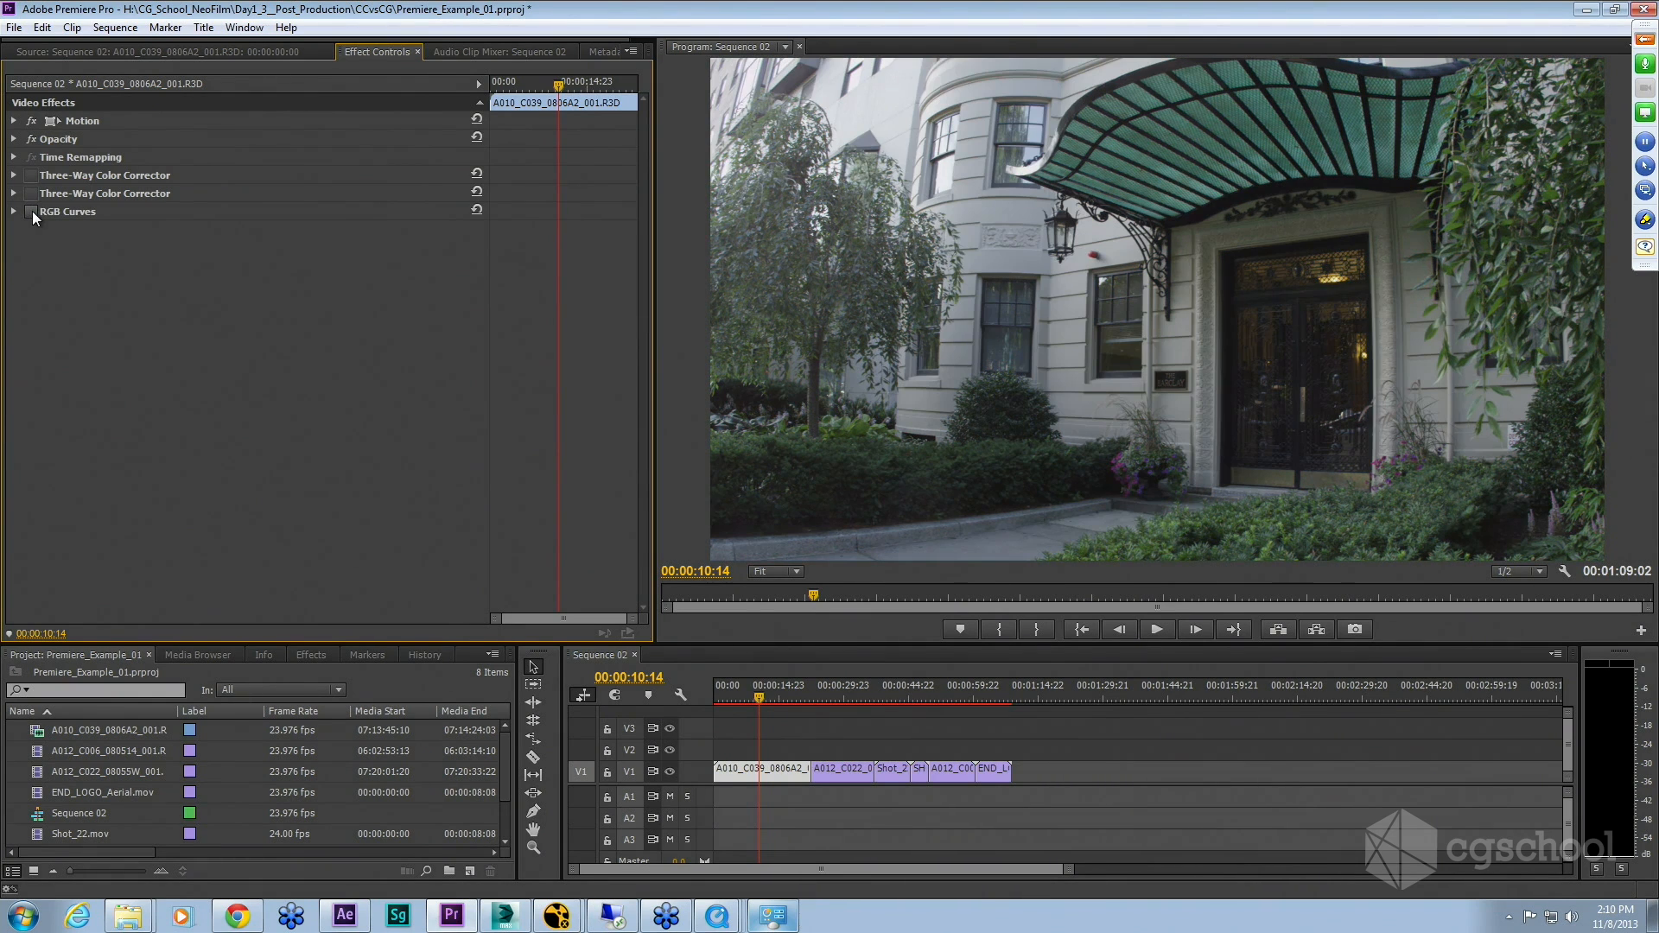
click(31, 212)
click(31, 193)
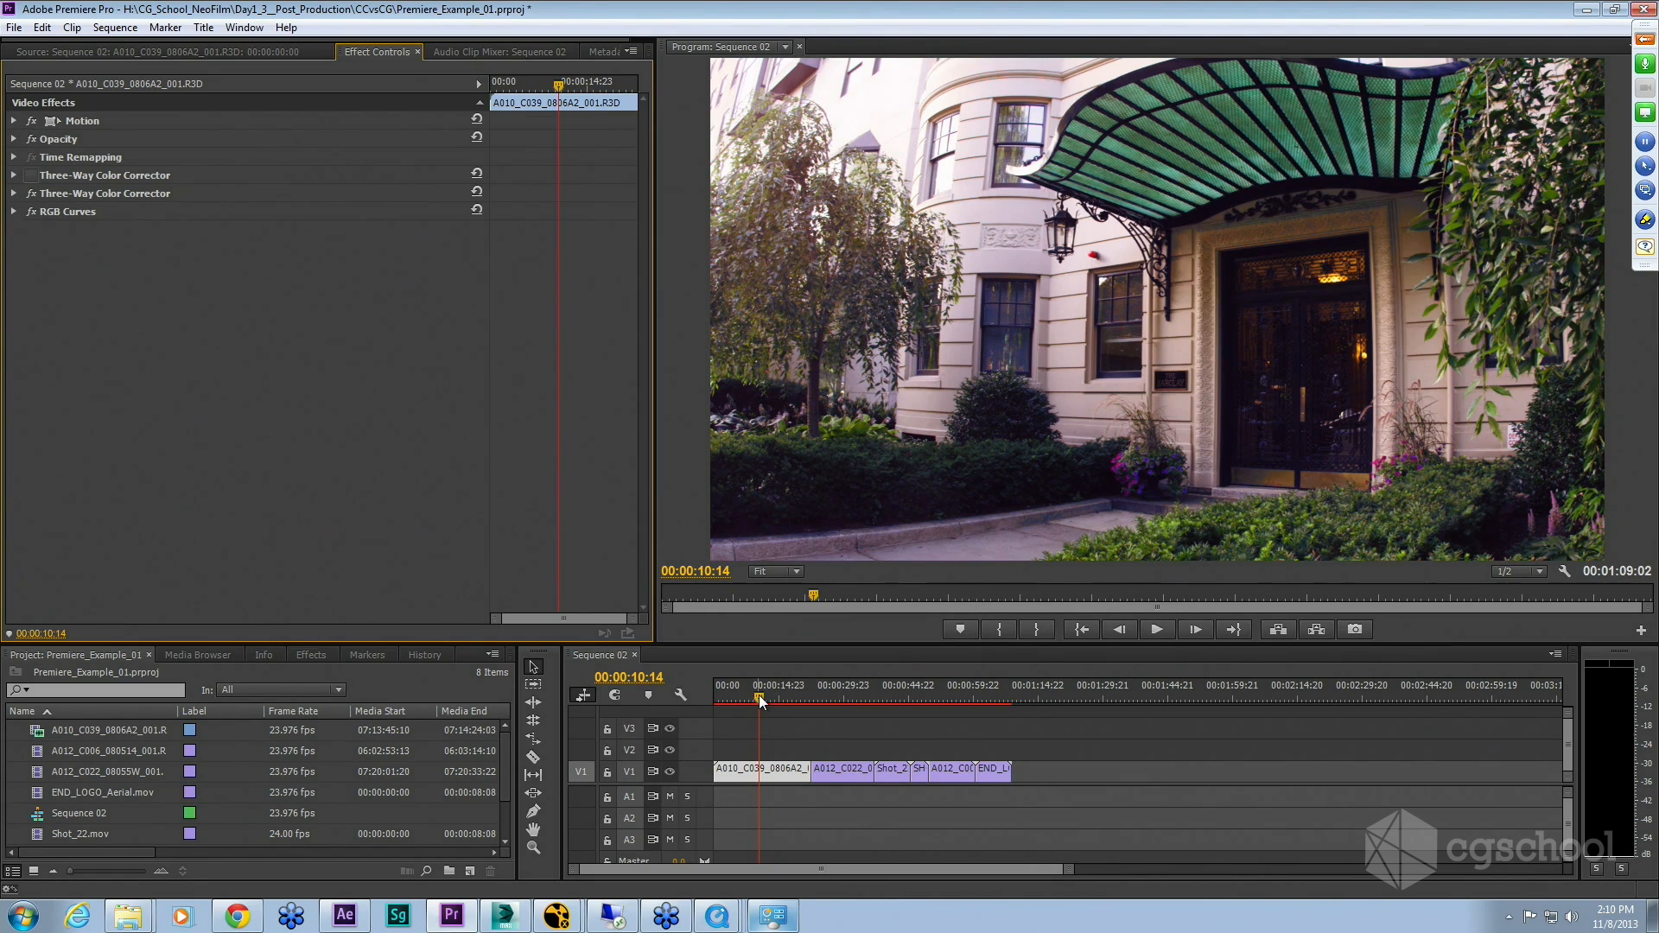
Step: Open the A012_C022 clock clip's effect controls and switch off its Lumetri effect, scrubbing to compare
drag(759, 695, 840, 696)
double_click(845, 770)
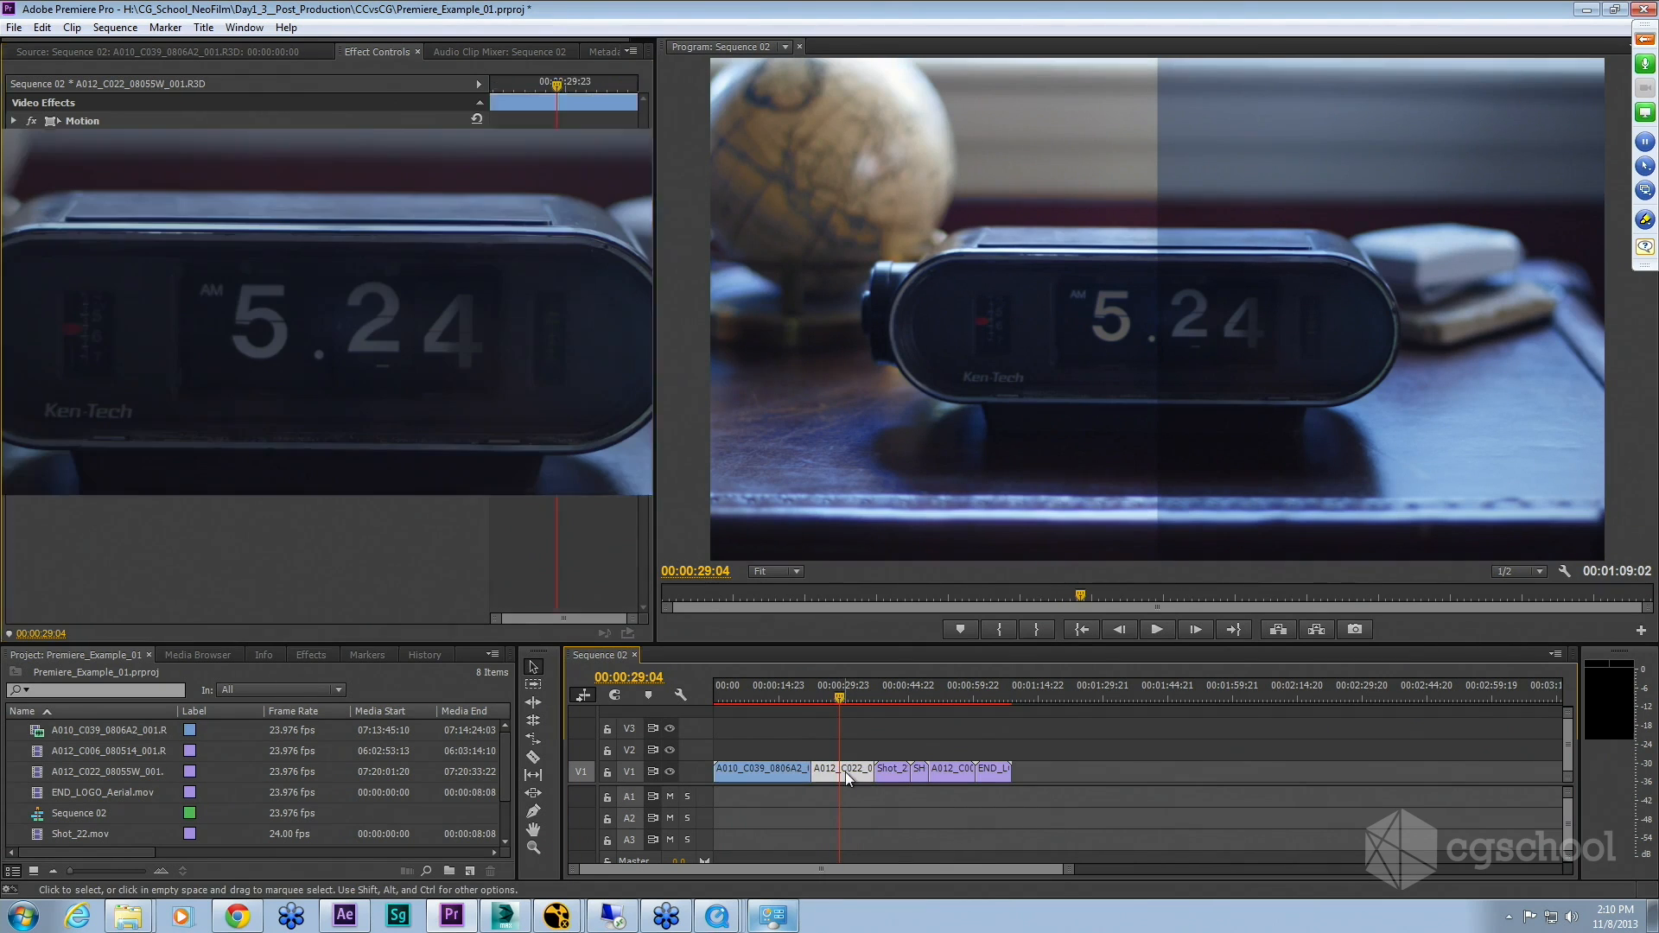
click(381, 51)
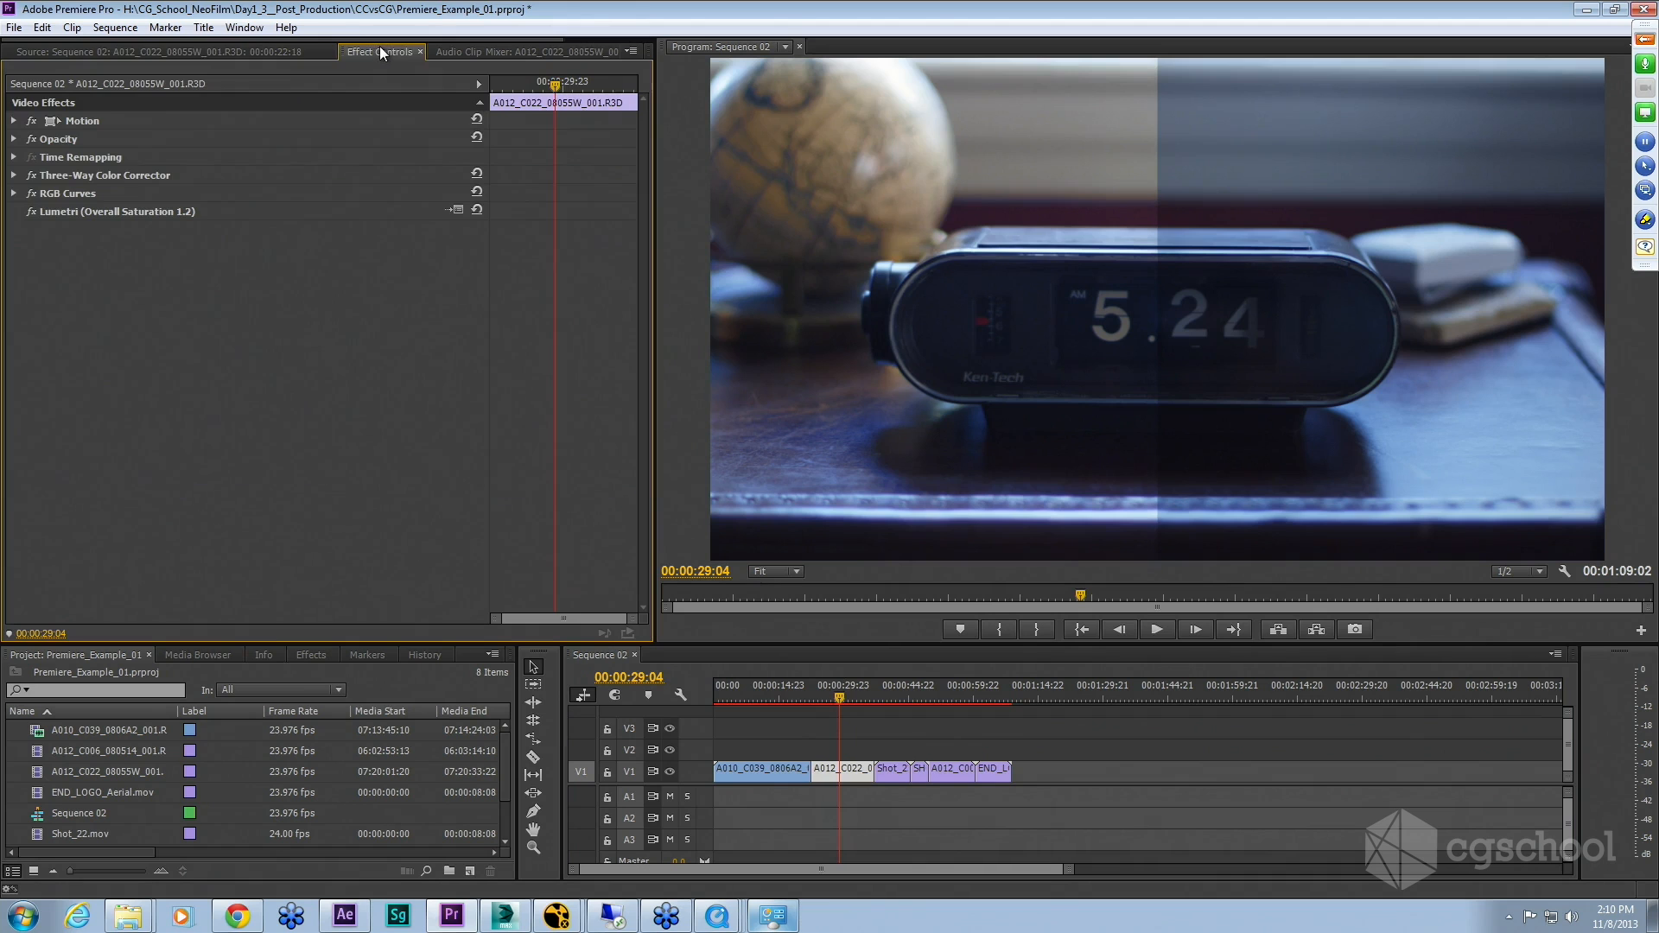
click(32, 212)
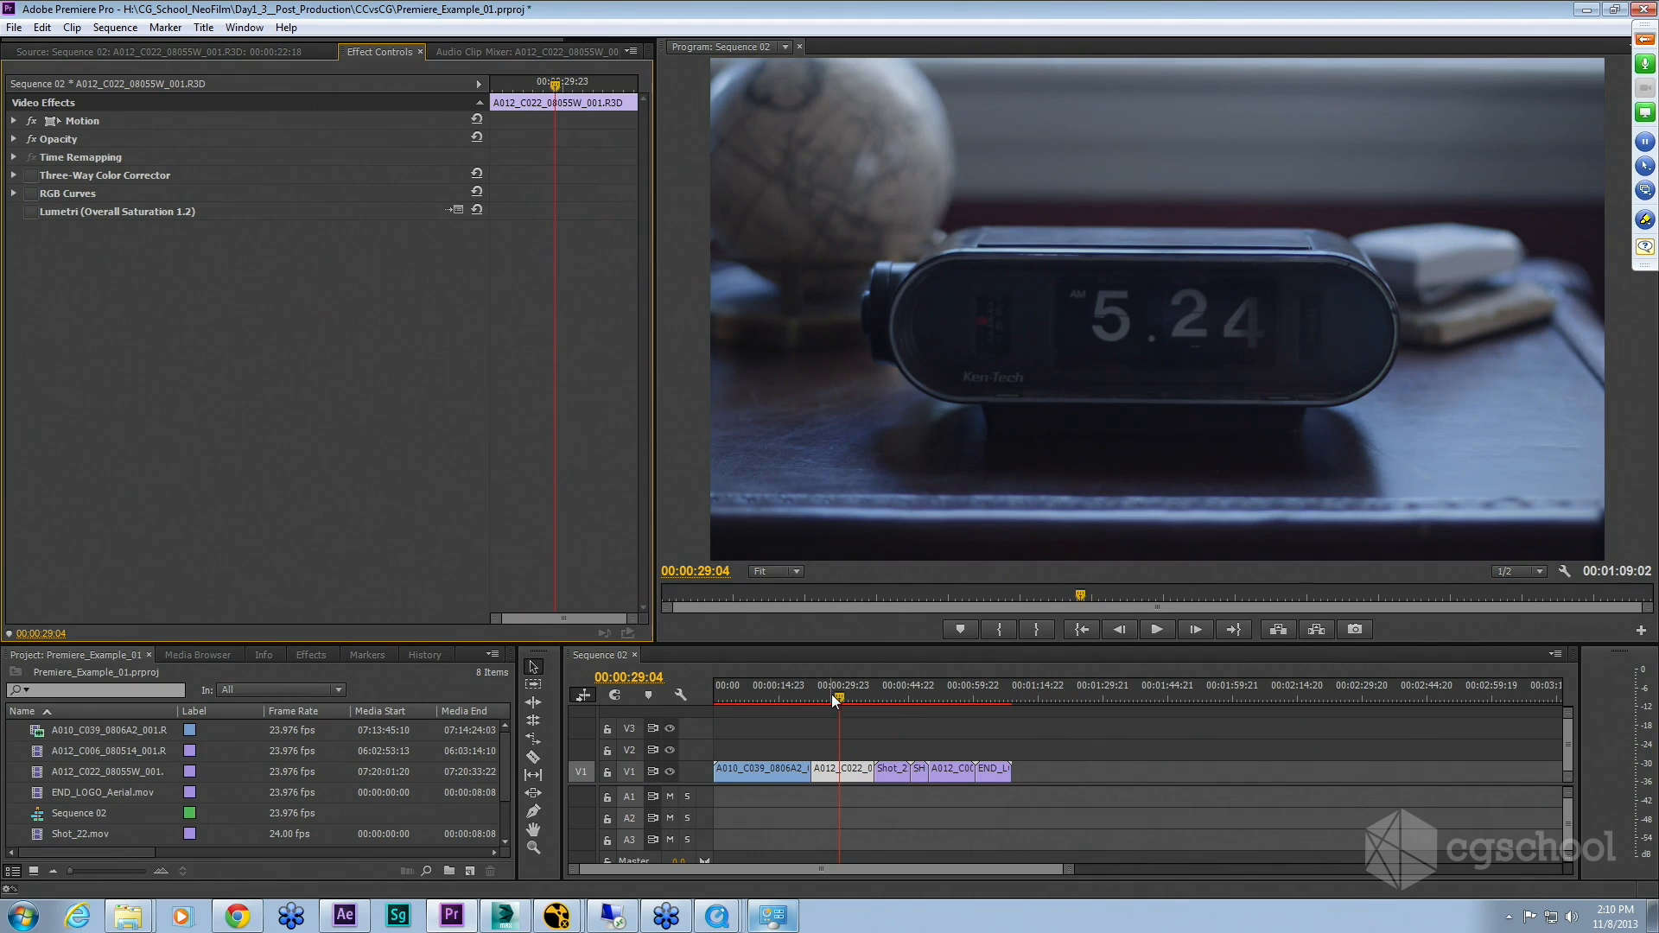
drag(832, 694, 789, 700)
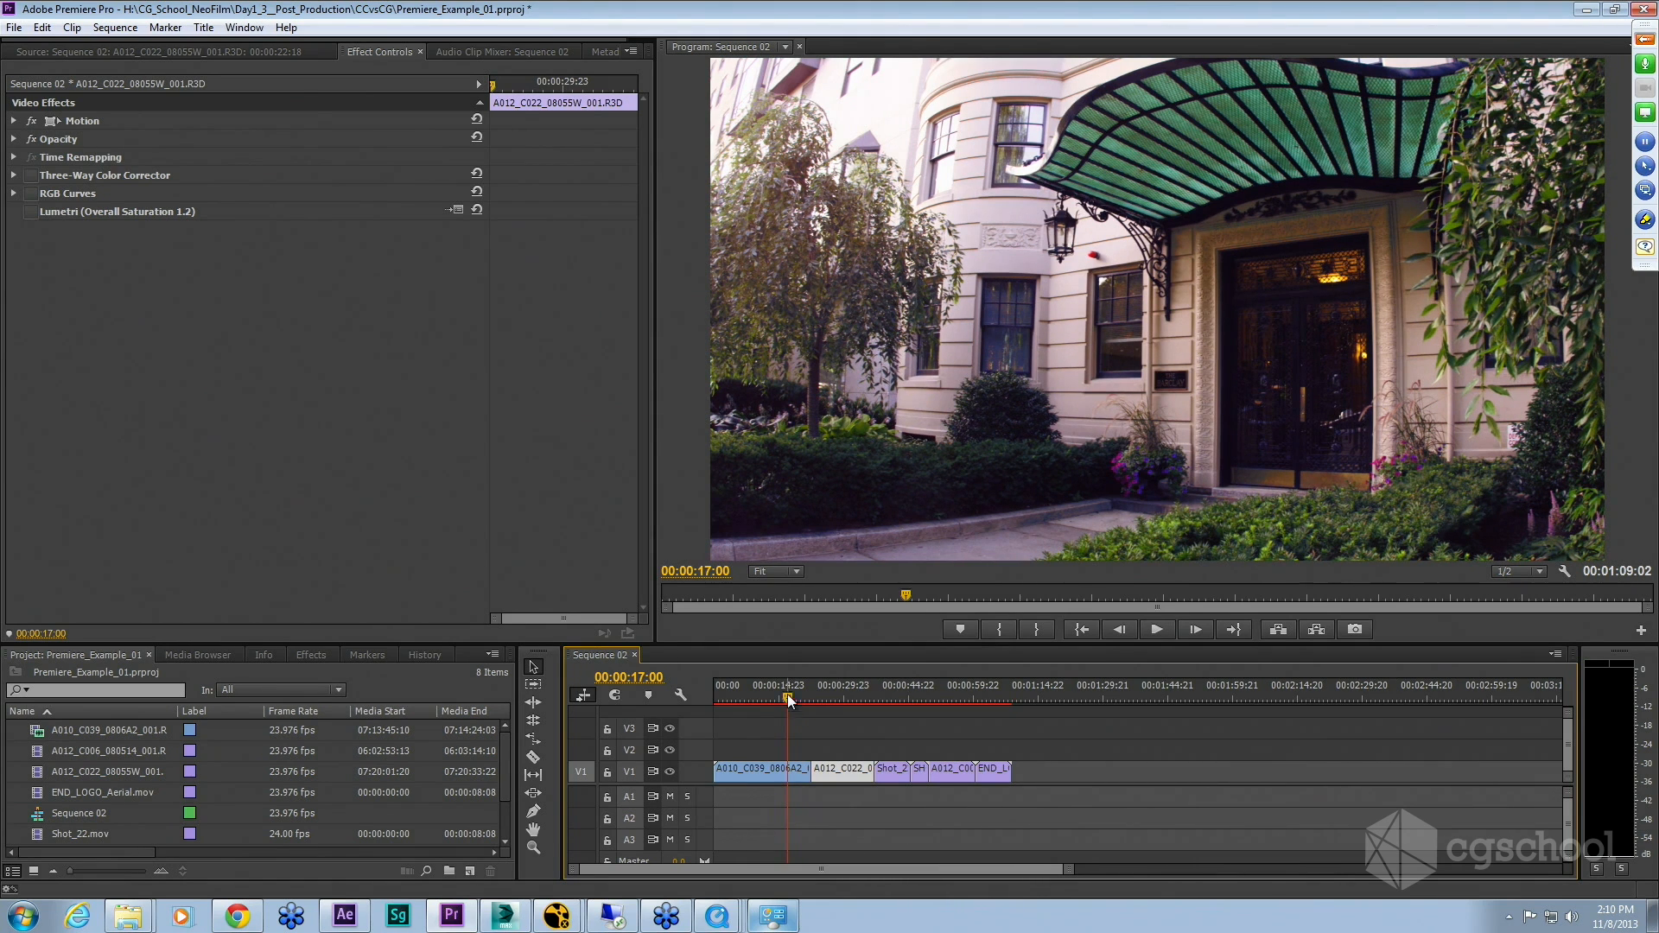
drag(787, 696, 835, 703)
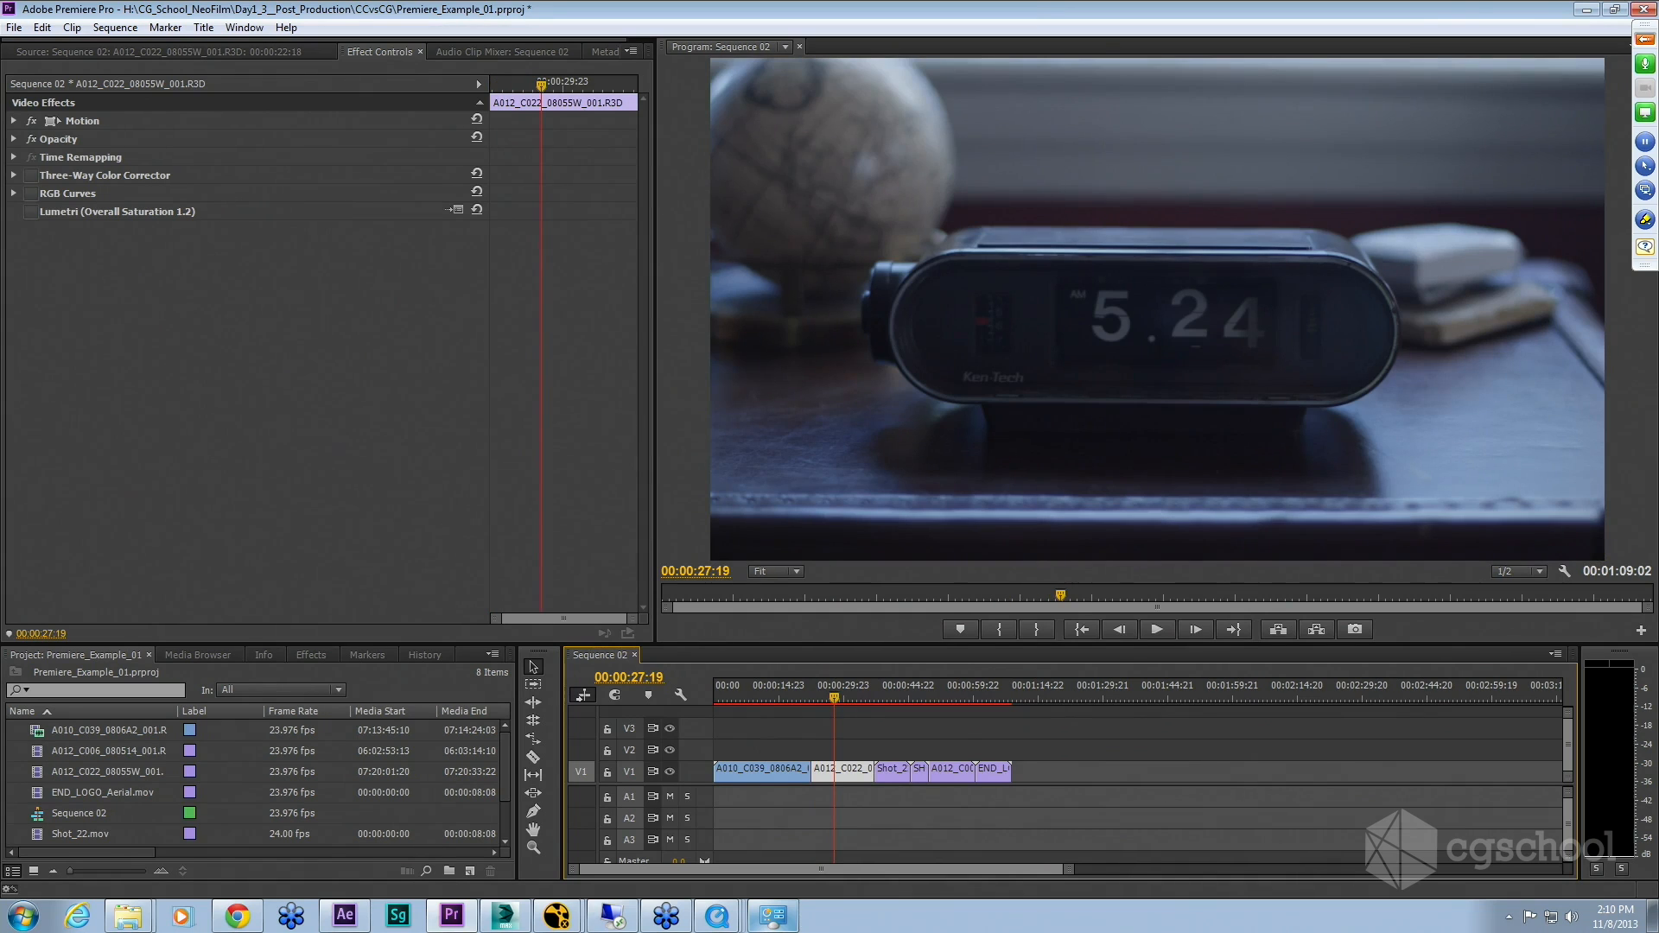
Step: Expand the clip's Three-Way Color Corrector, switch it on, and scroll through its saturation and master settings
click(14, 175)
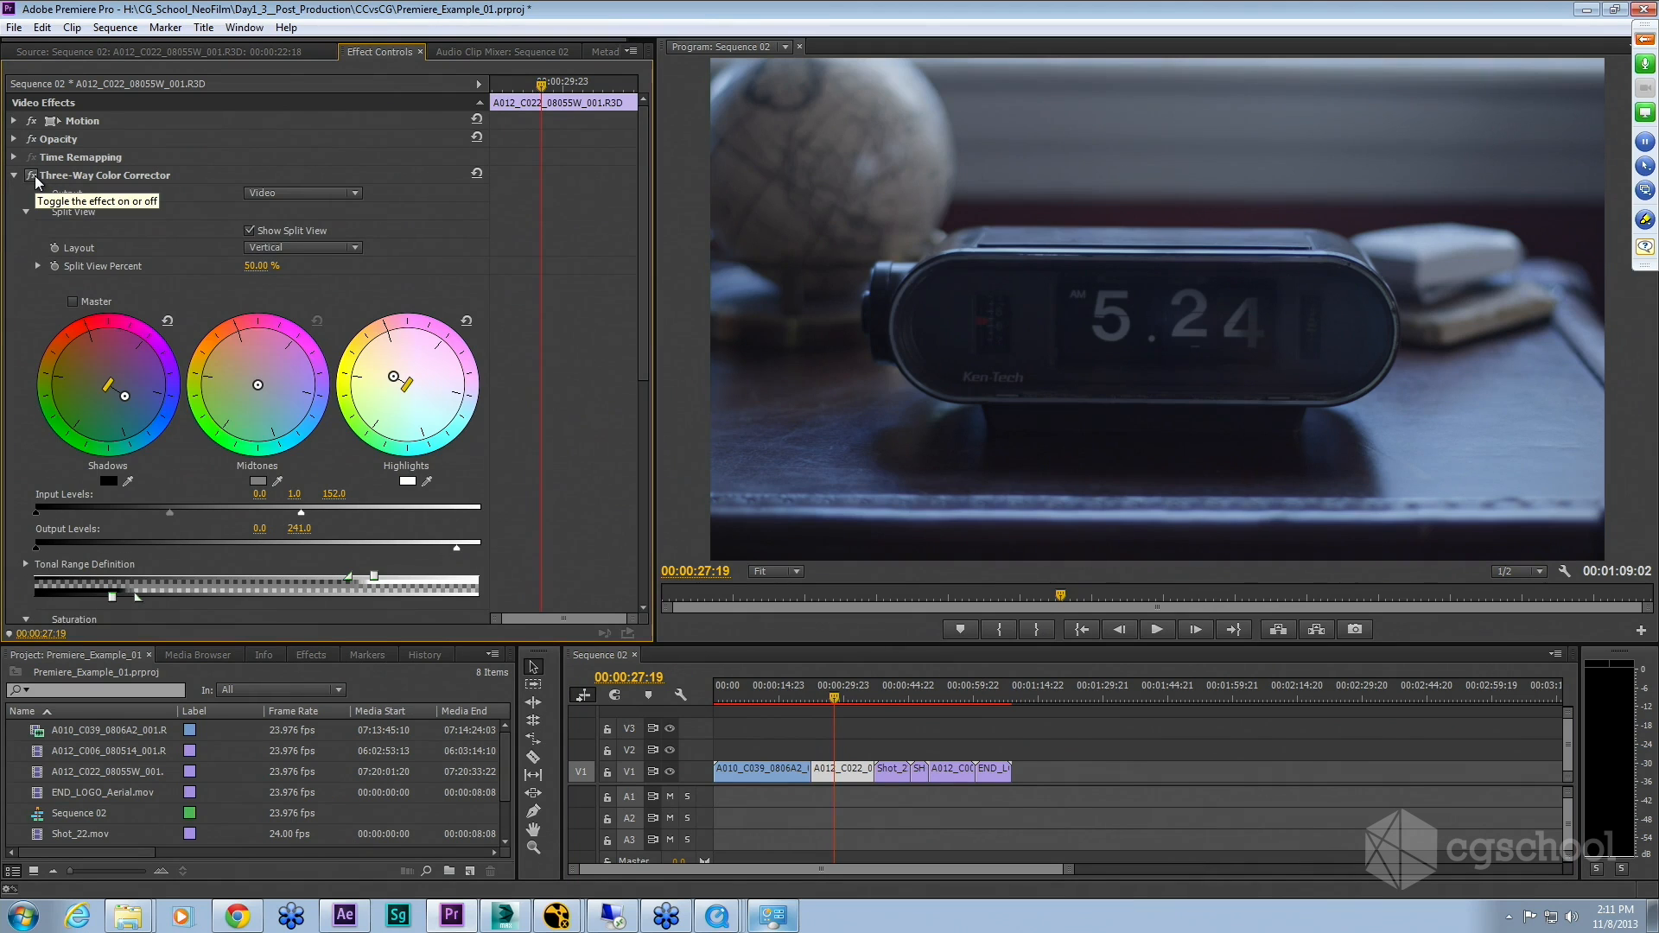
click(35, 176)
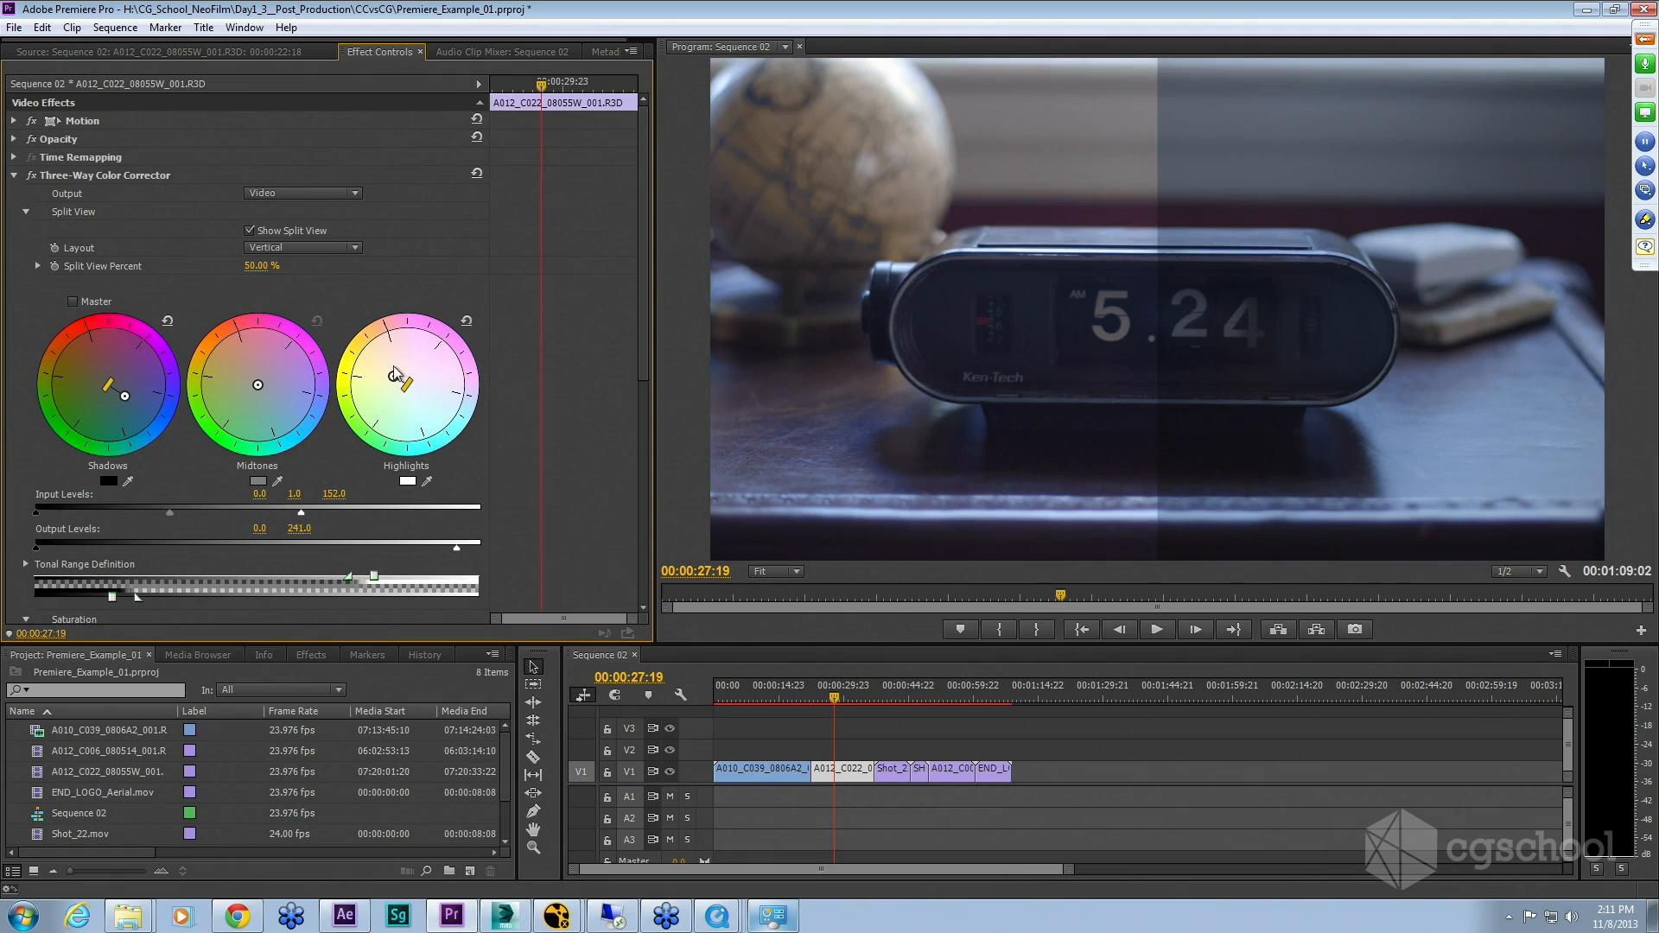
scroll(285, 494, down, 2)
scroll(285, 491, down, 5)
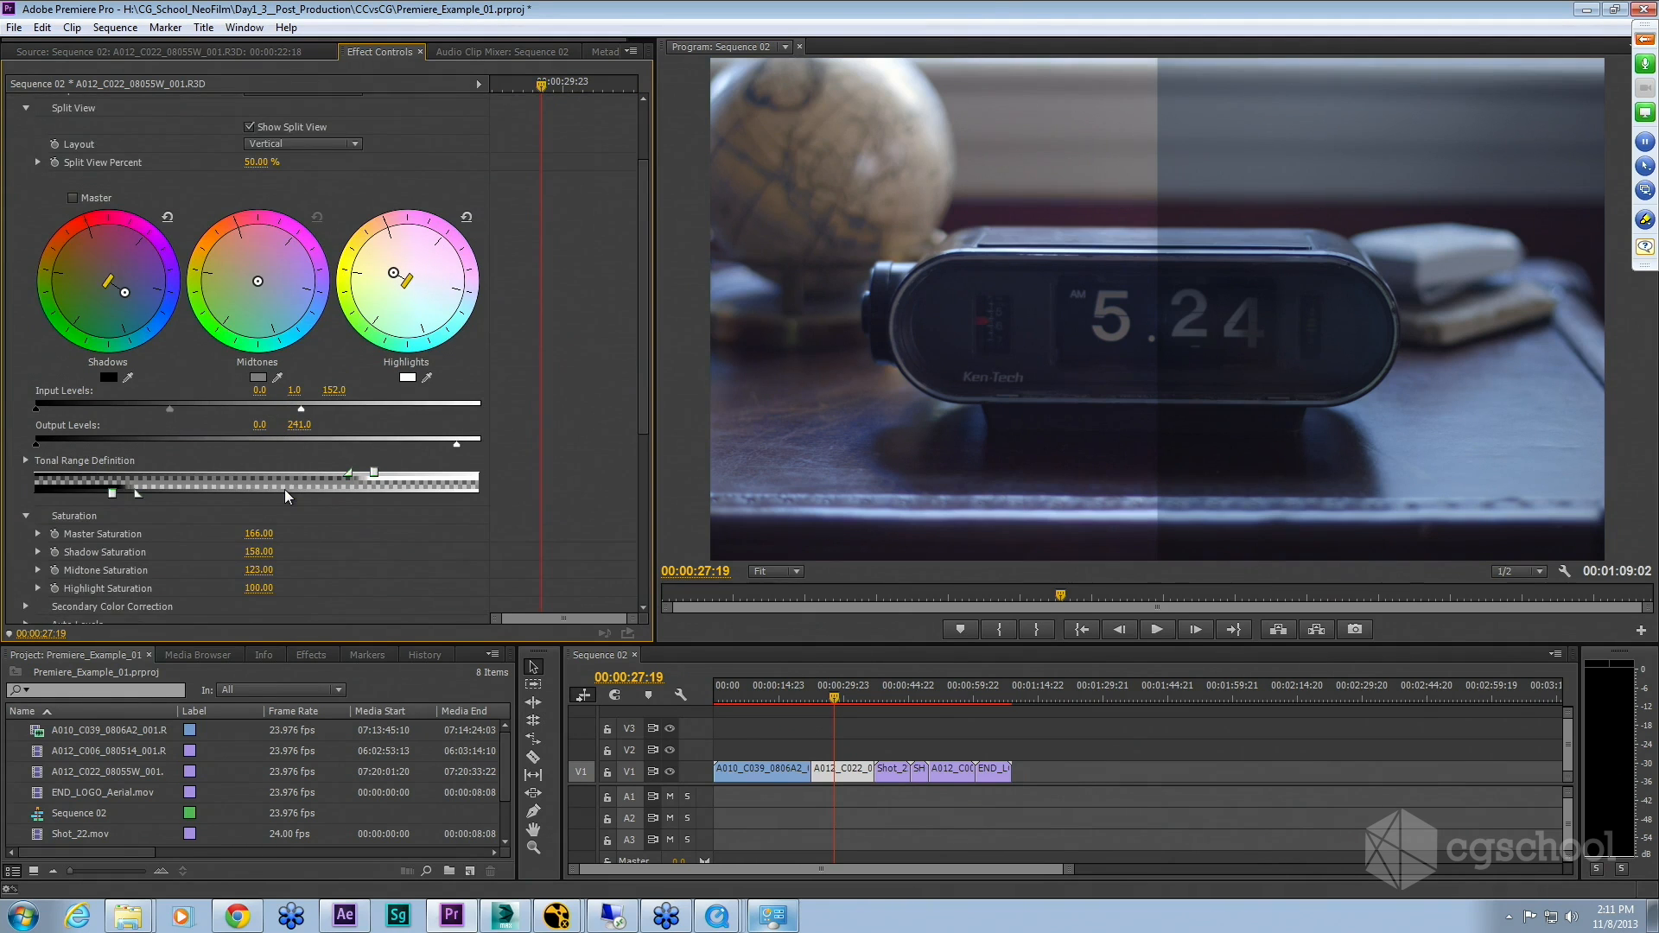
scroll(286, 489, down, 1)
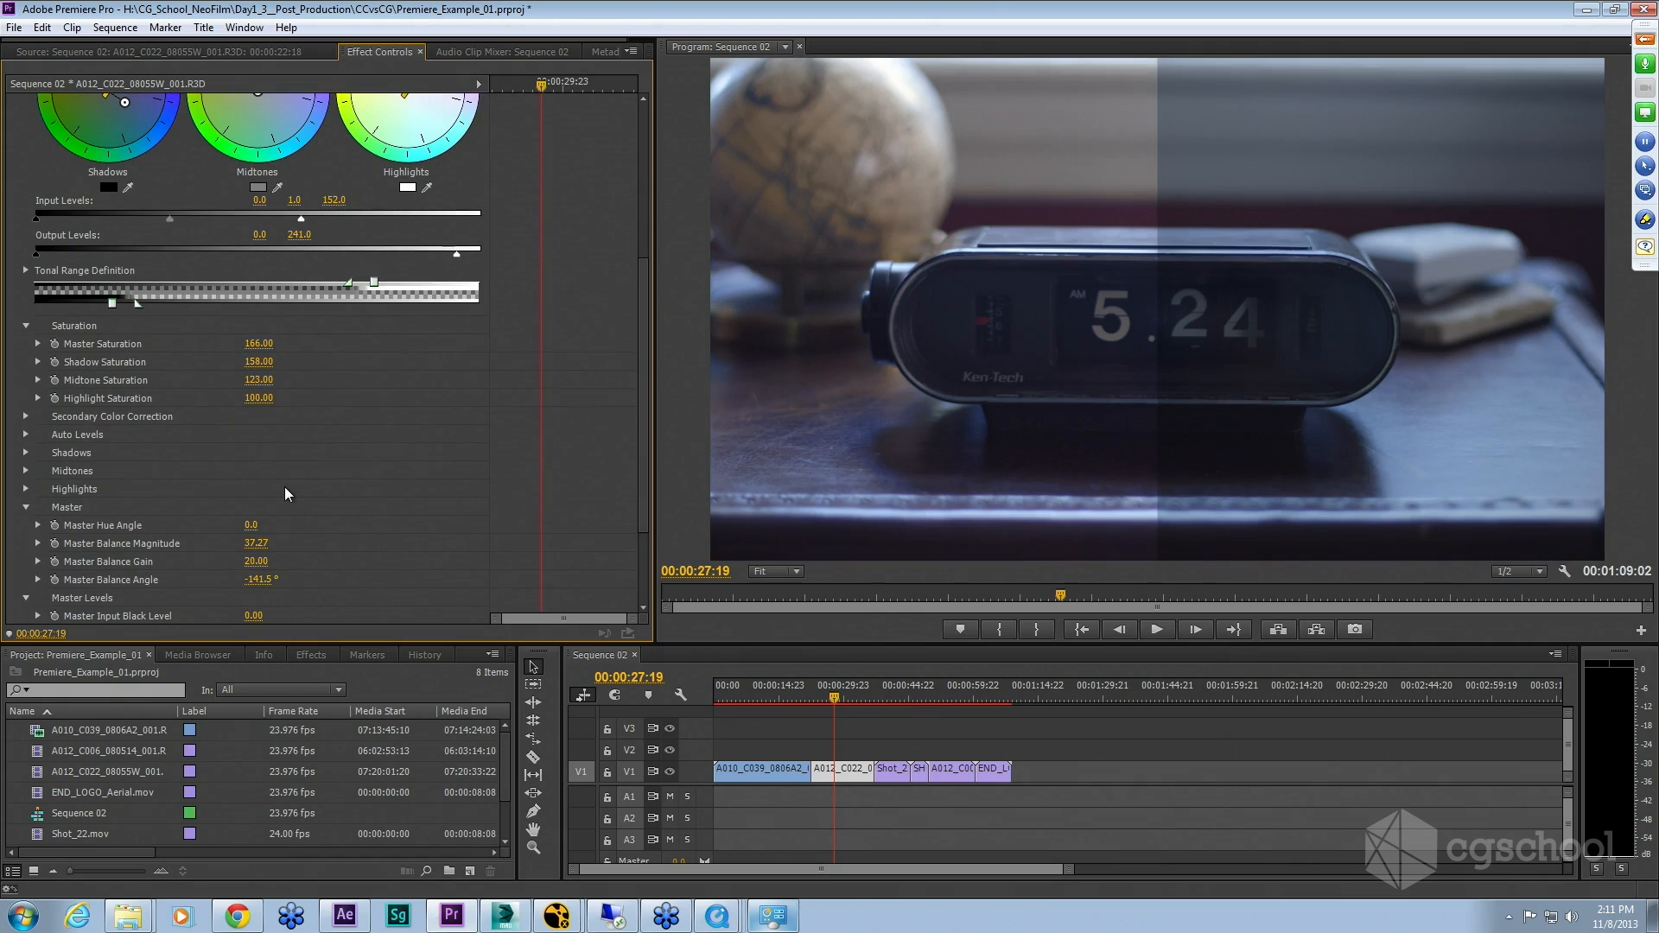
scroll(285, 487, down, 1)
scroll(288, 489, down, 2)
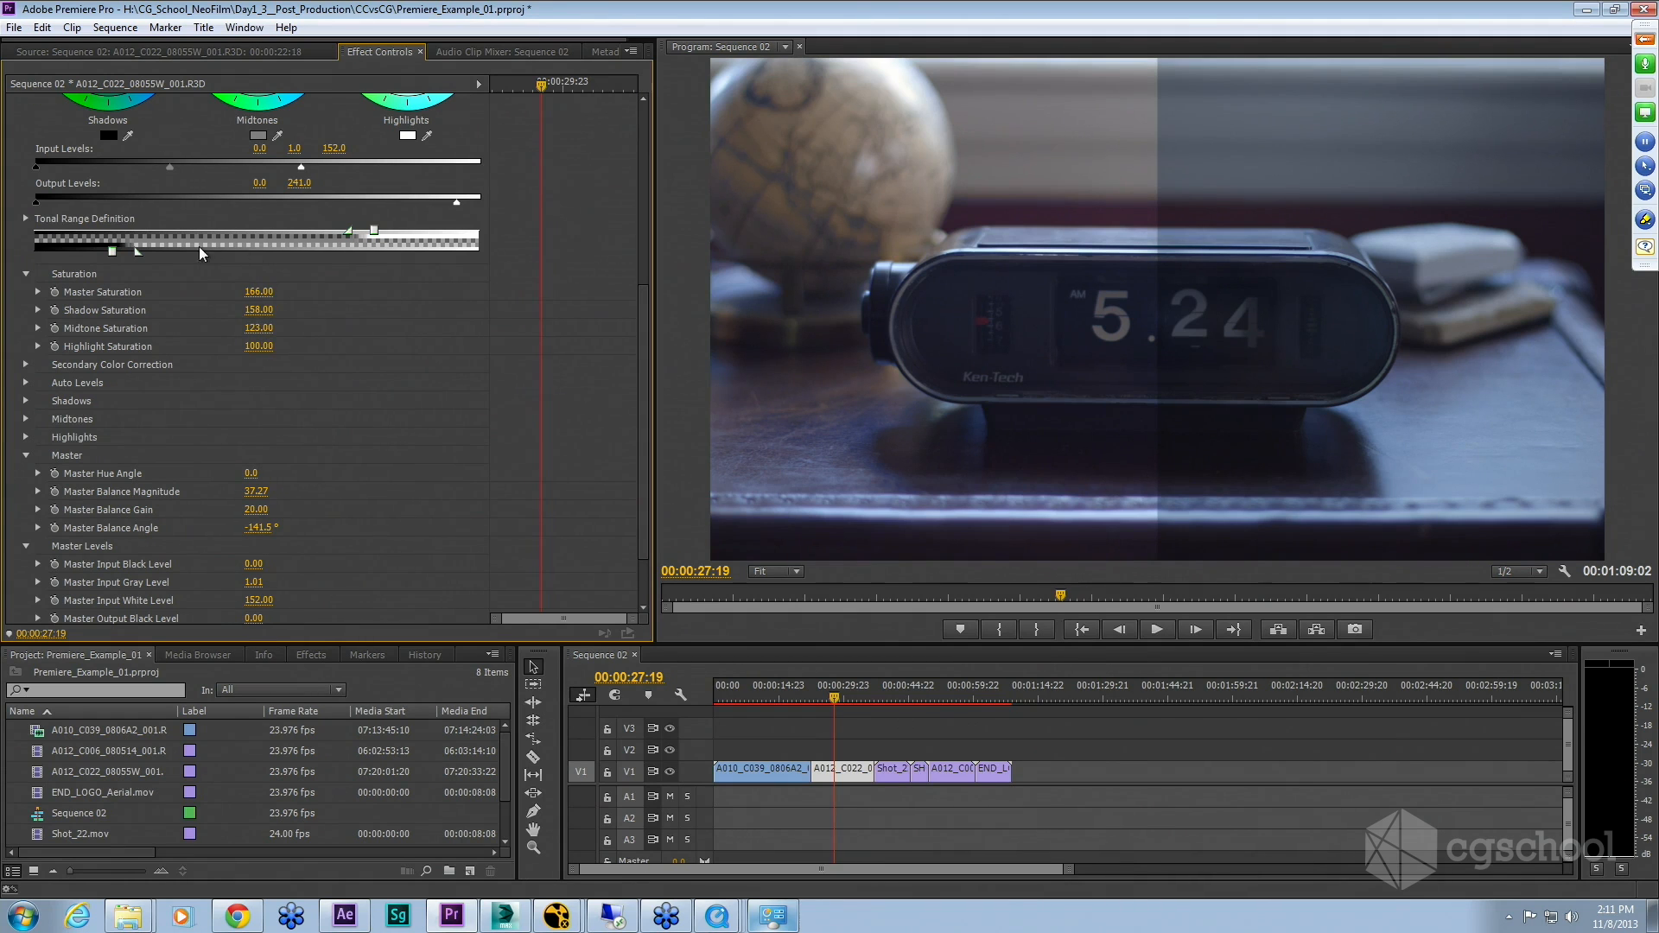
Step: Set the Three-Way Color Corrector's Master Saturation to 166
drag(263, 296, 229, 295)
drag(264, 293, 354, 293)
drag(259, 293, 247, 292)
click(265, 291)
text(166)
key(Return)
Step: Collapse the Three-Way Color Corrector, toggle RGB Curves, and briefly reopen the corrector to compare
scroll(386, 407, up, 5)
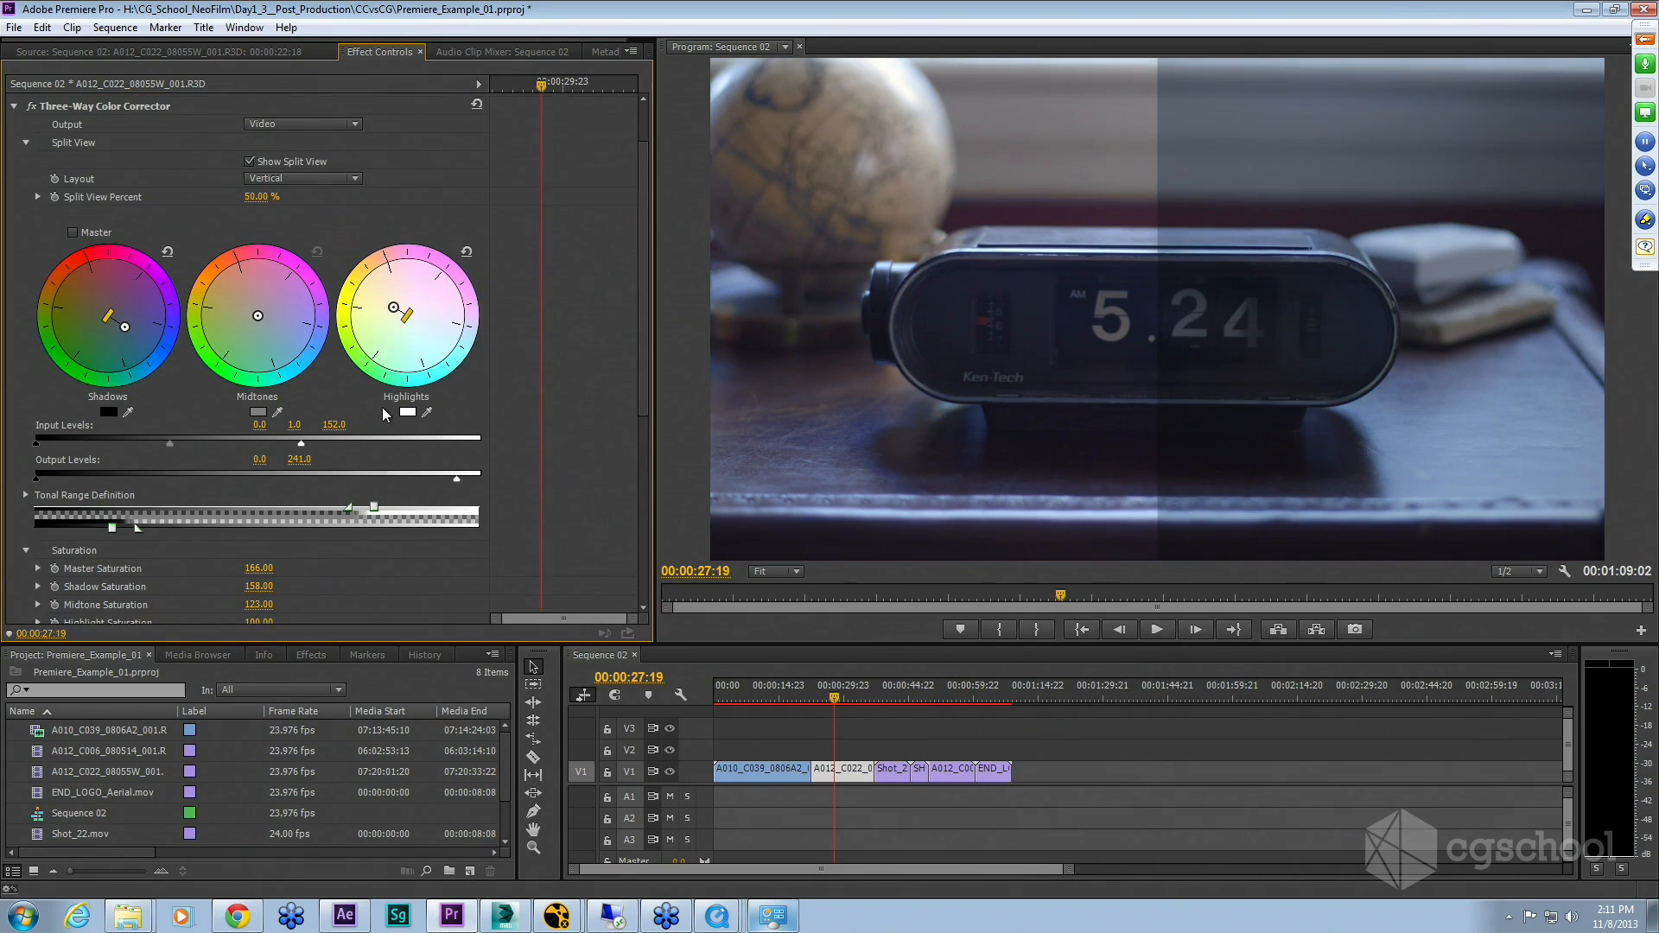
scroll(385, 413, up, 2)
click(12, 176)
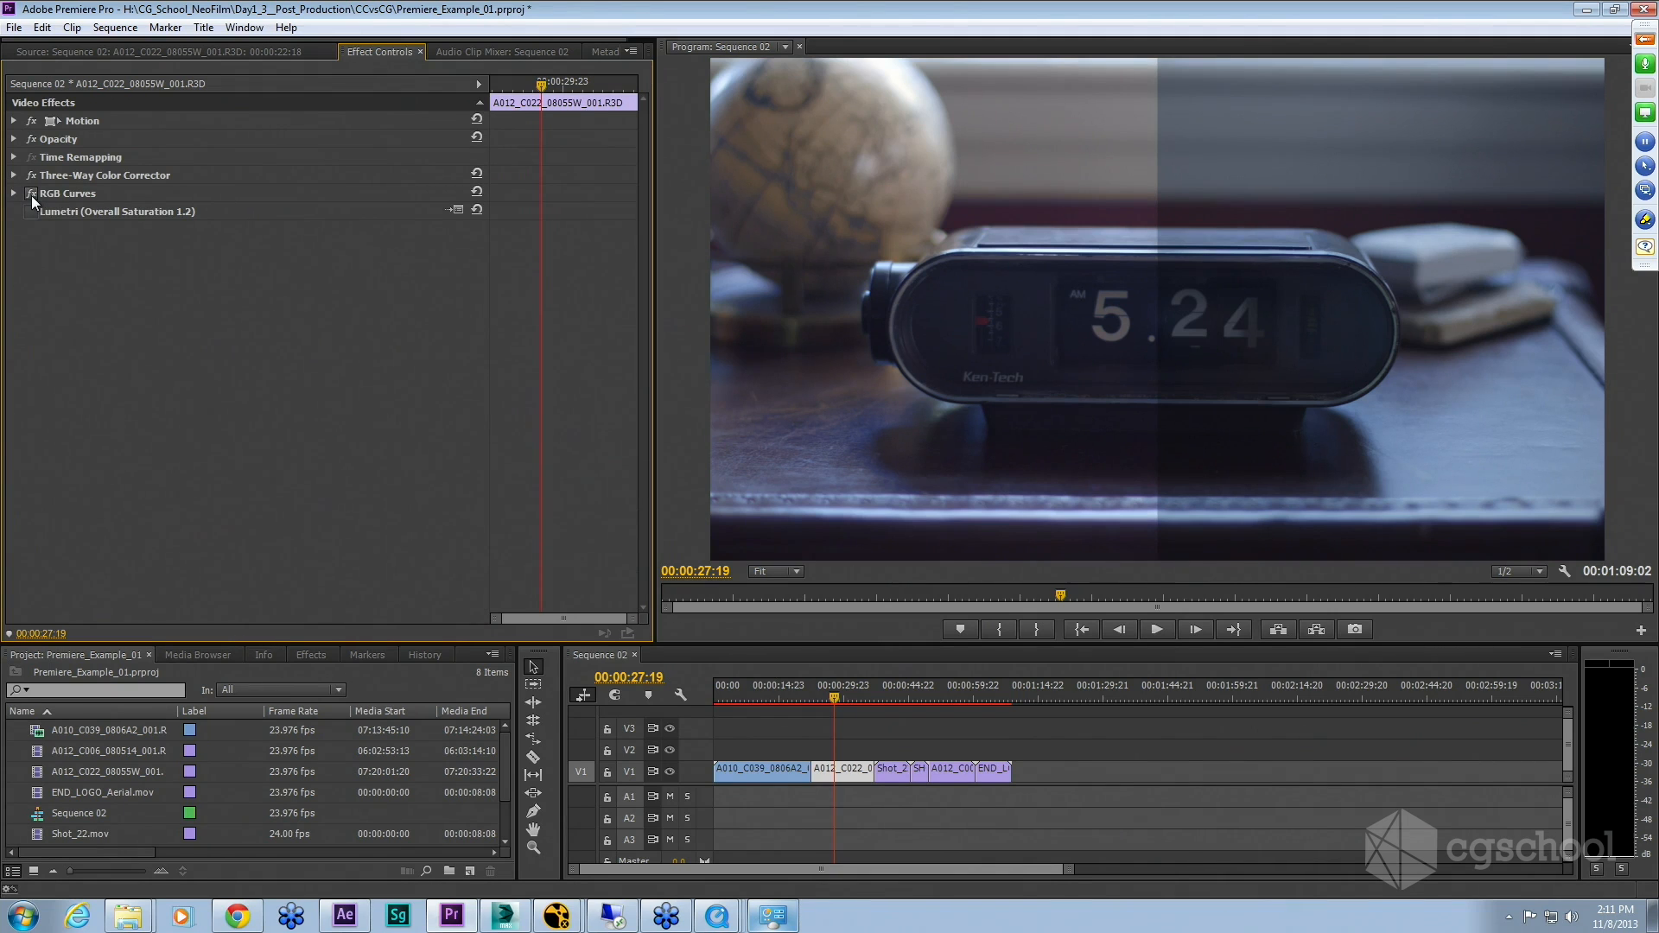
click(32, 193)
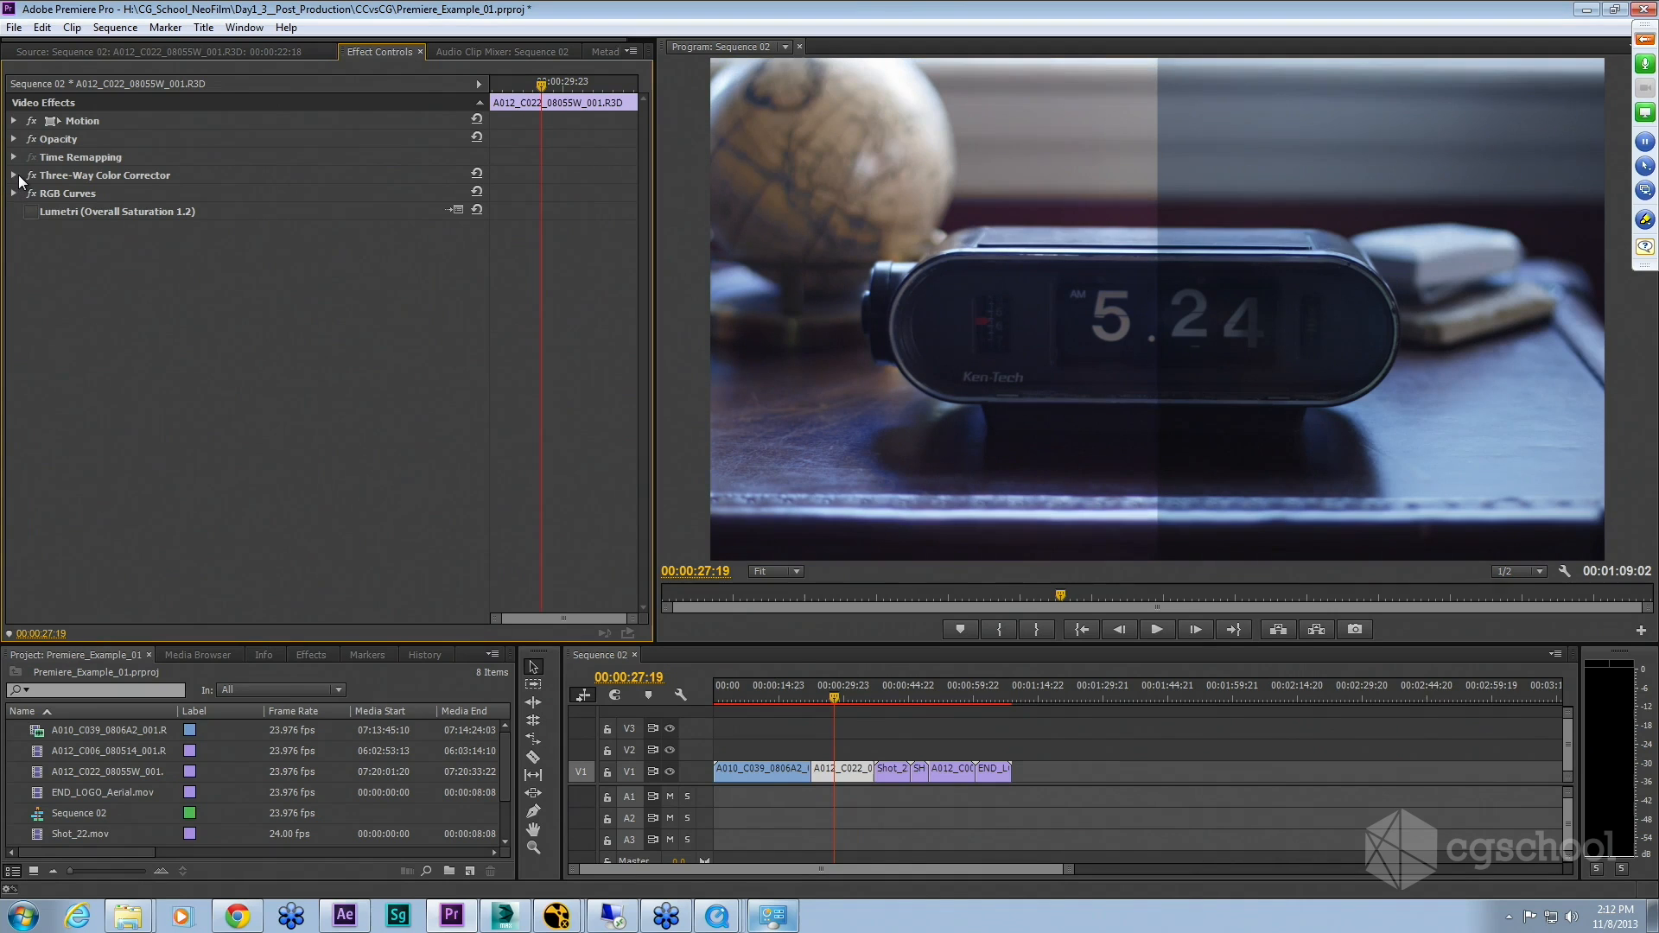
click(18, 174)
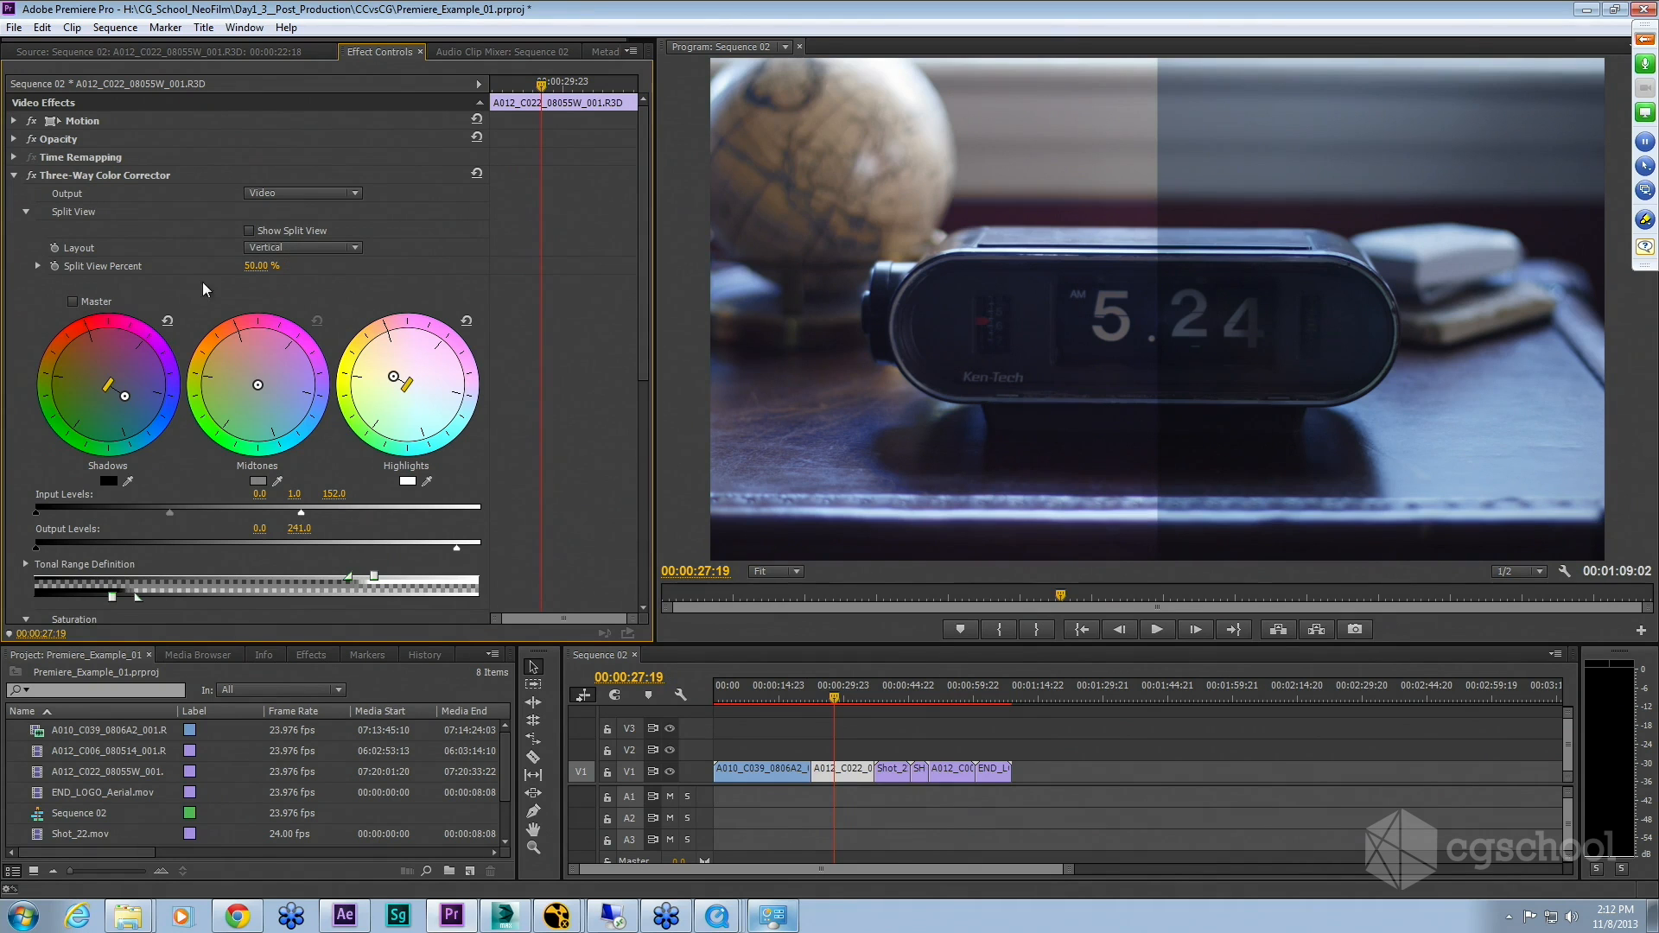
click(14, 177)
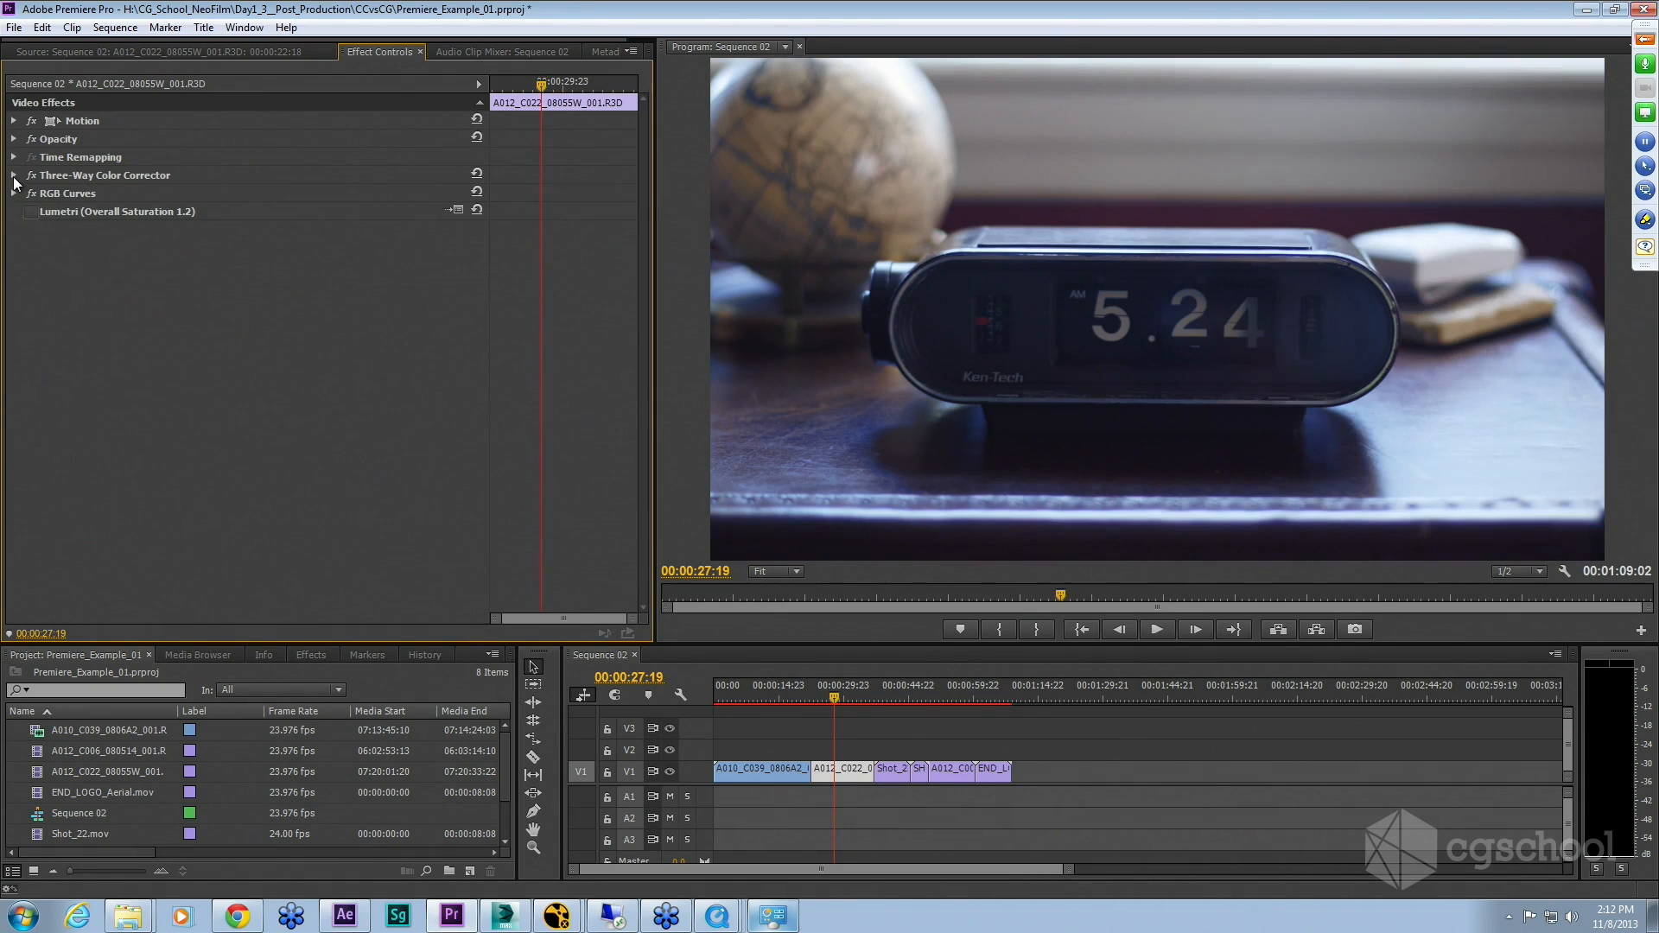
Step: Steepen the RGB Curves Master curve by nudging its highlight and shadow points, then collapse the effect
click(14, 193)
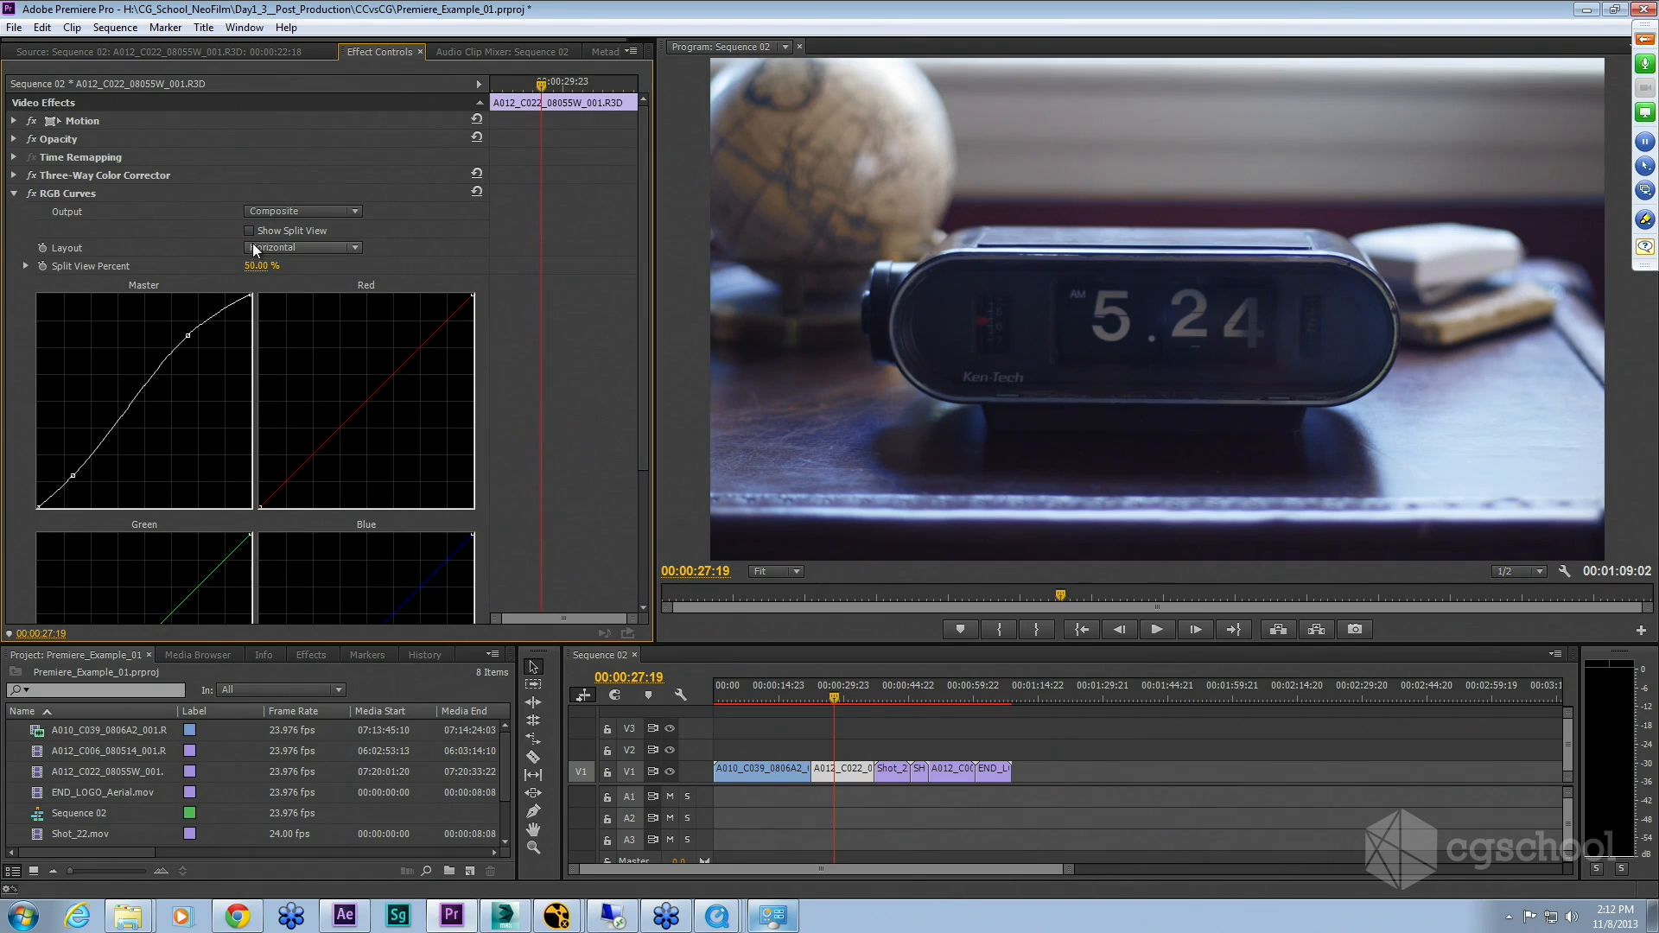
scroll(232, 411, down, 2)
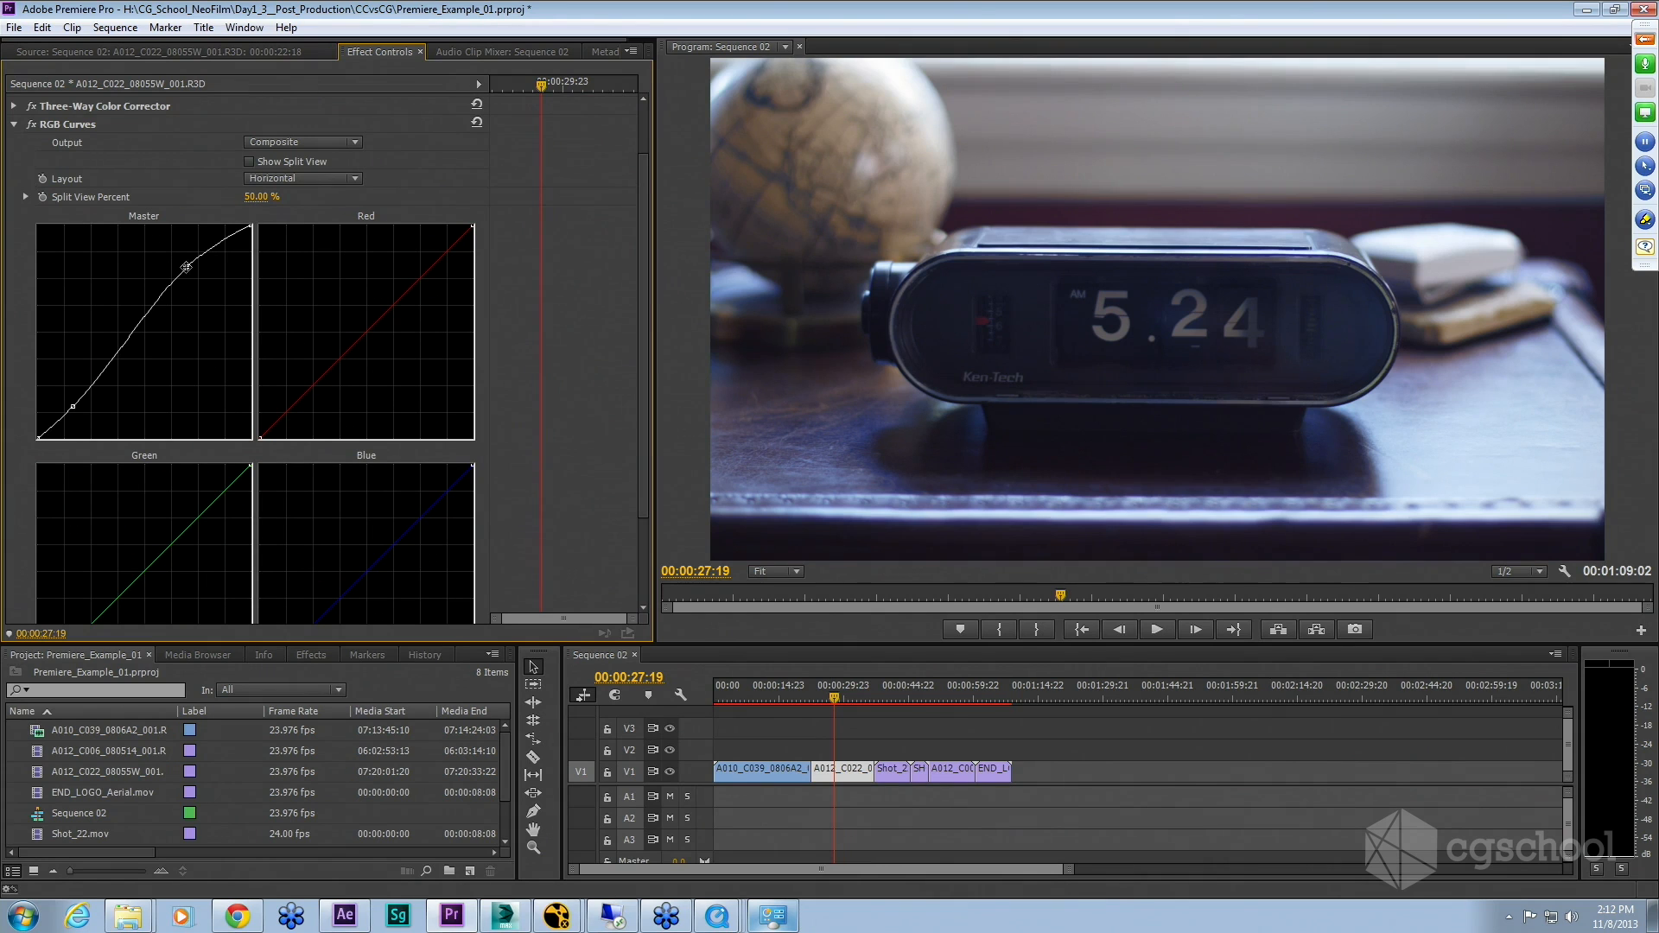
drag(187, 266, 182, 258)
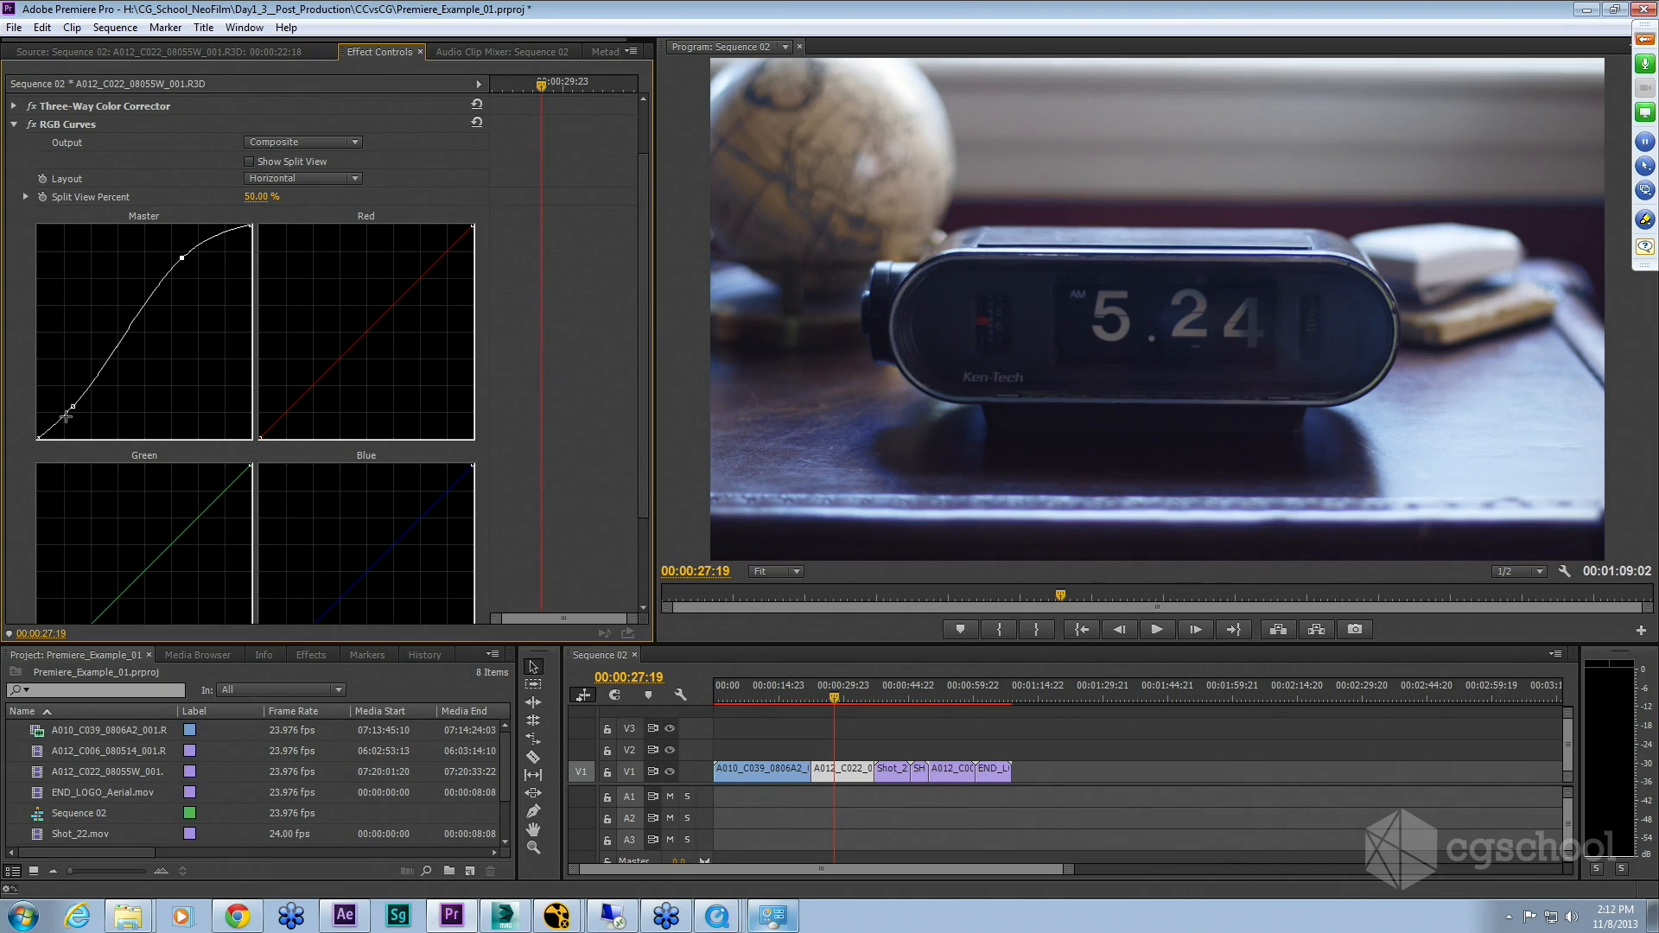
drag(74, 405, 79, 413)
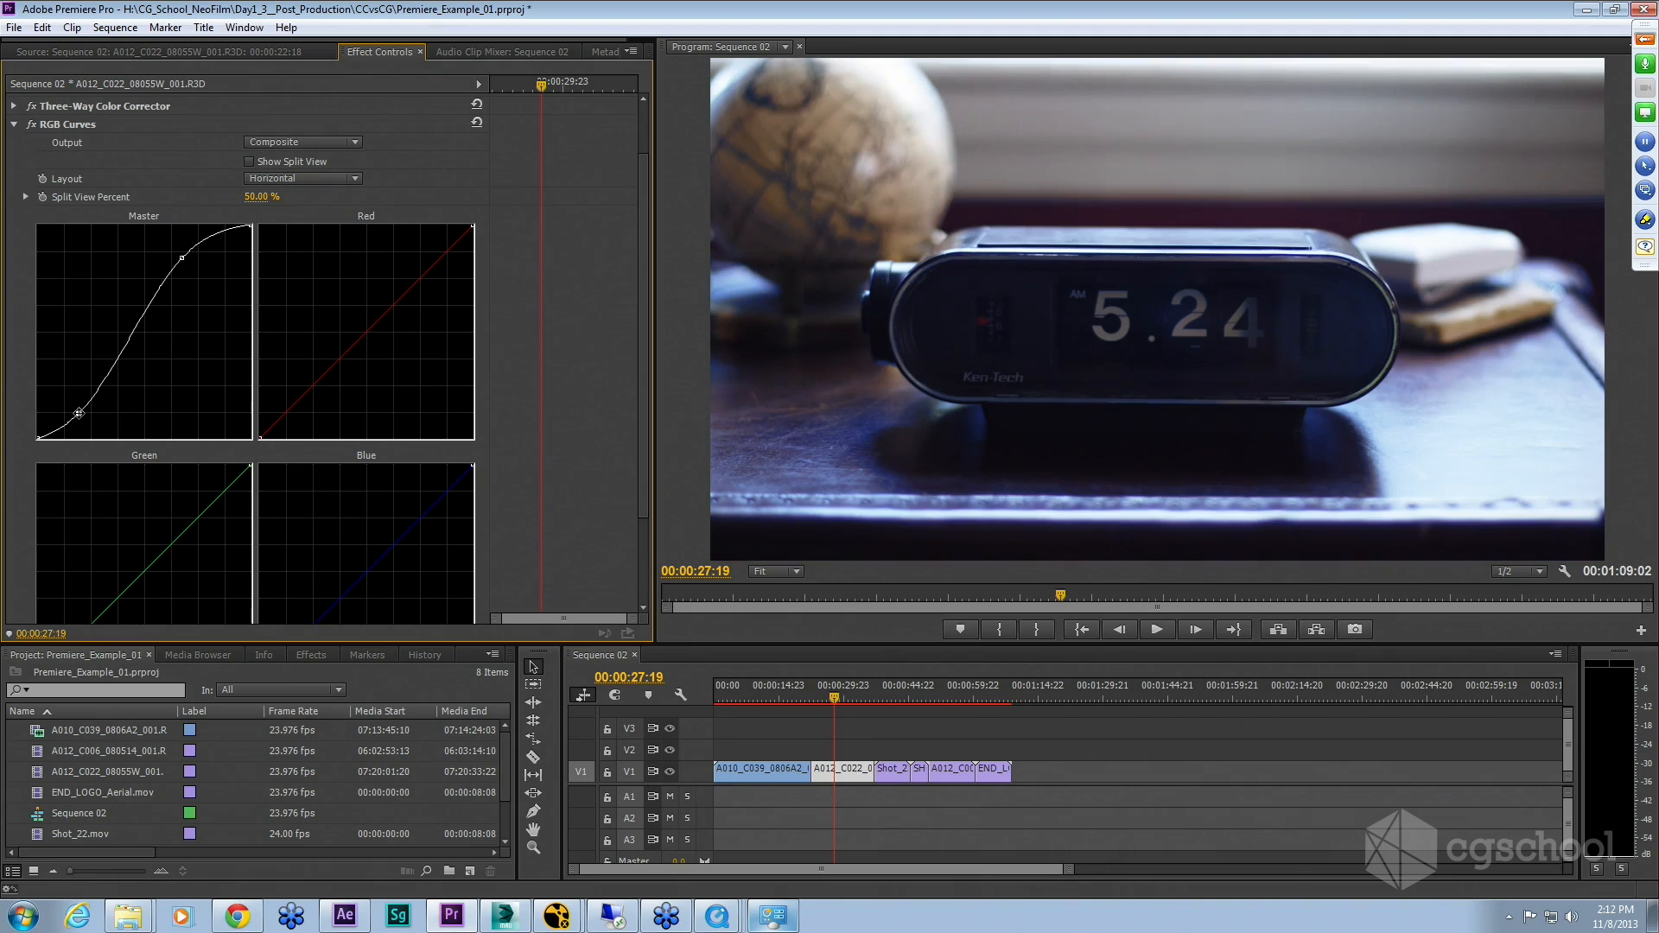
drag(79, 413, 79, 415)
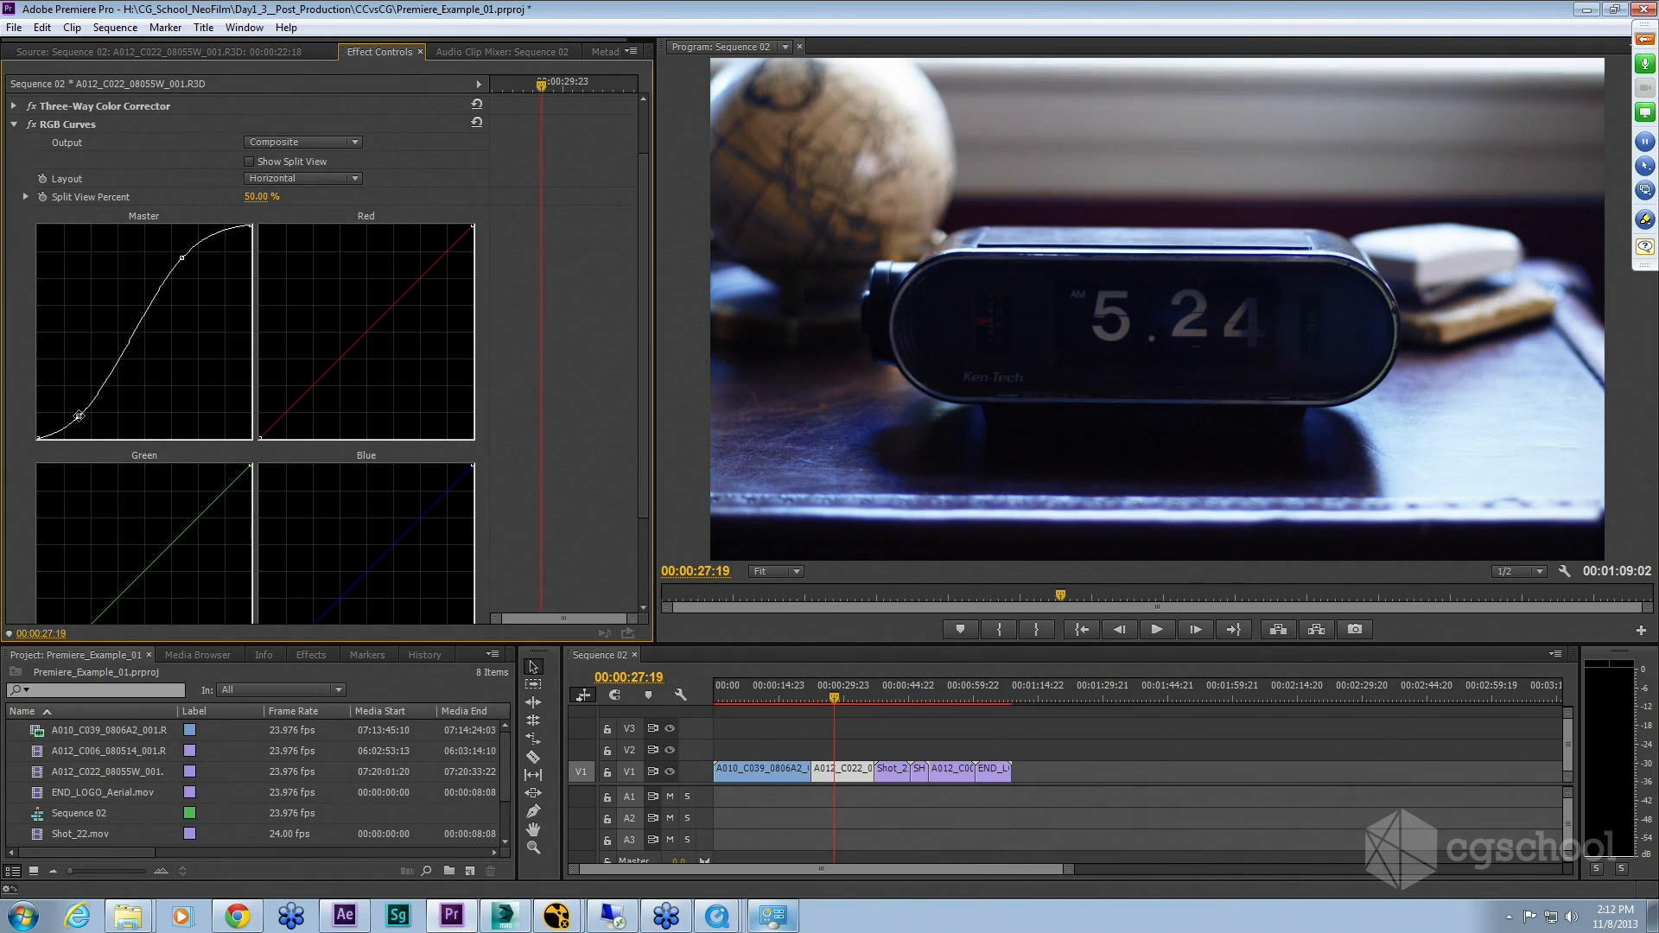
drag(78, 417, 72, 408)
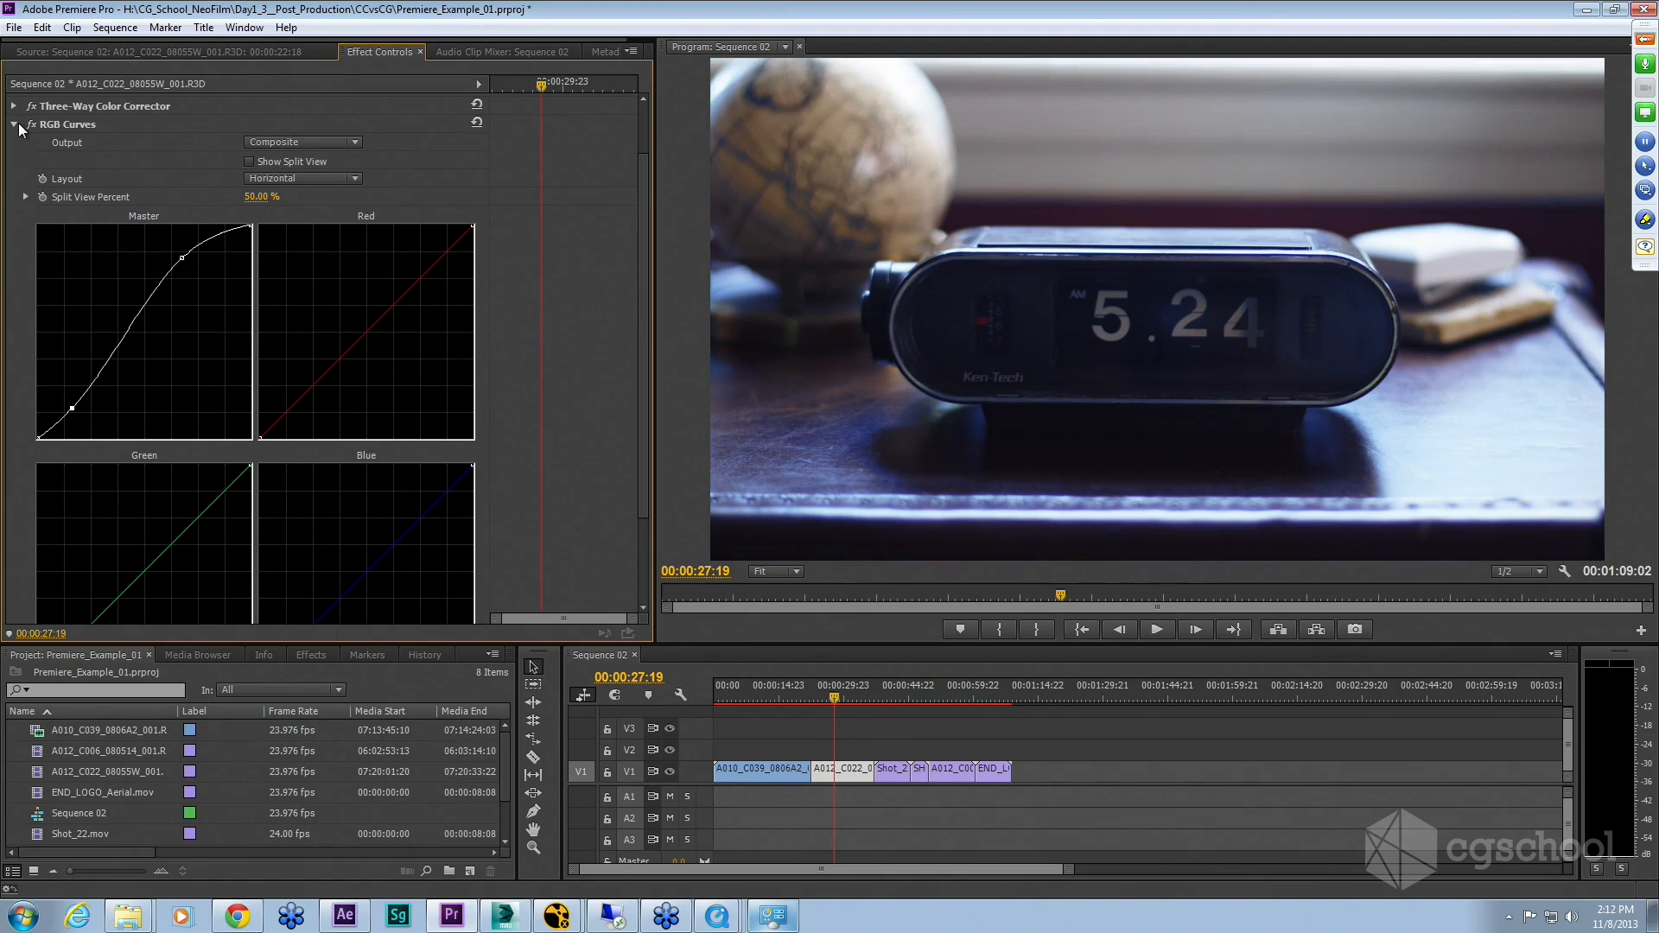
click(17, 123)
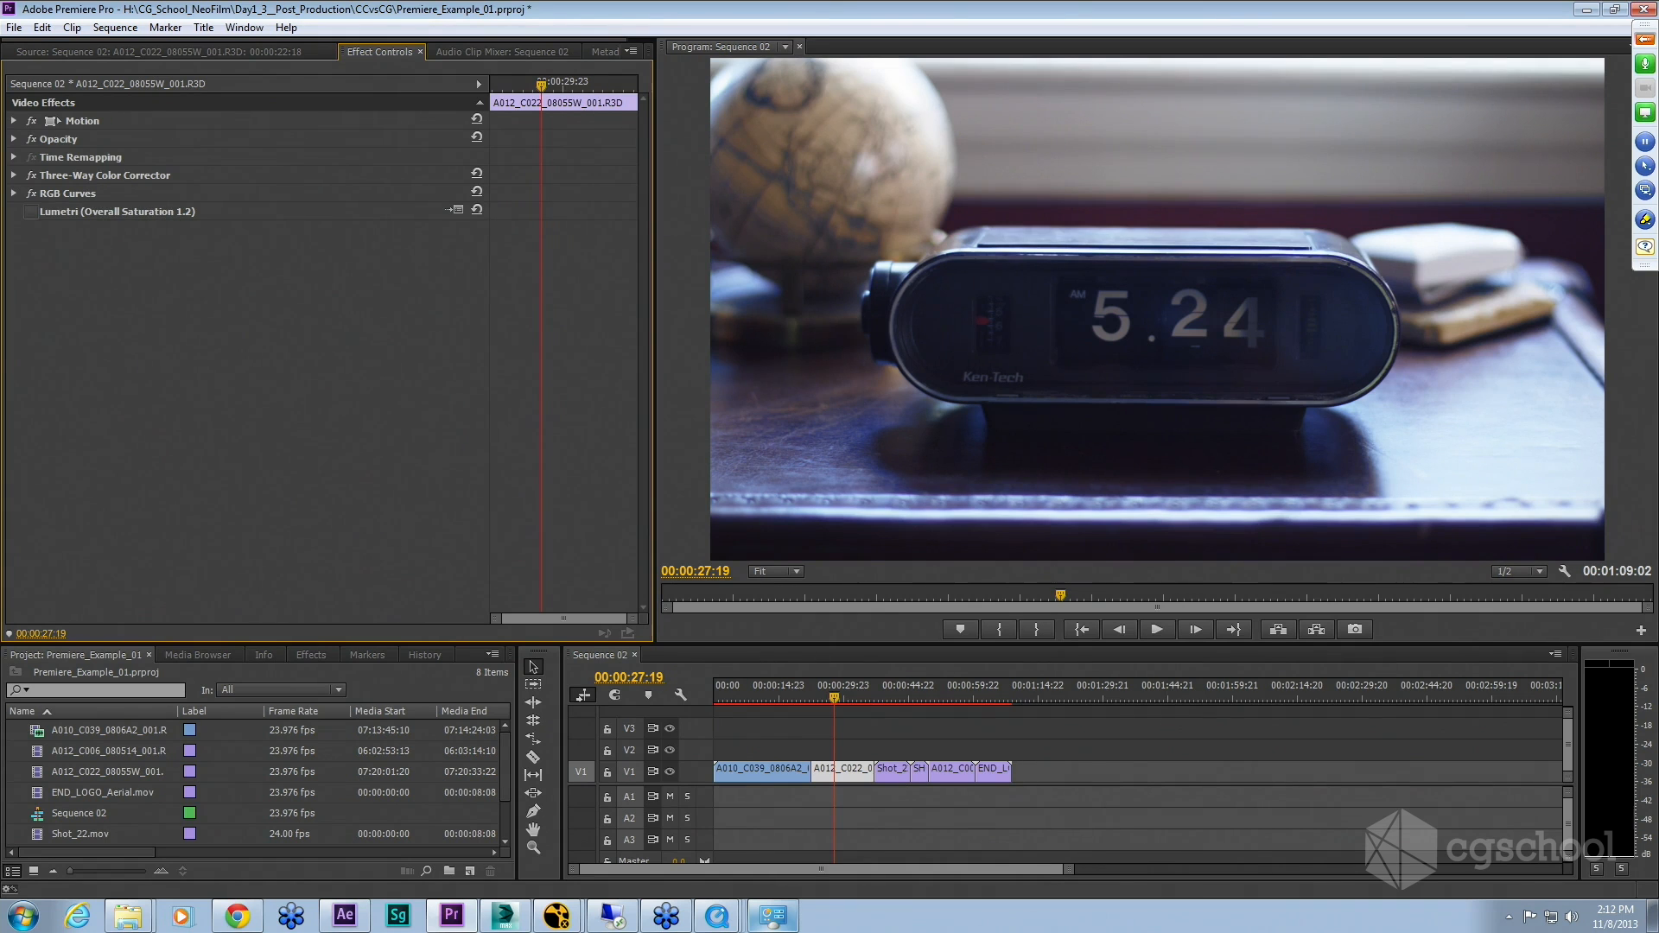
Step: Switch the Lumetri effect back on for the clock clip, scrubbing around it to compare
mouse_move(825, 691)
mouse_down()
mouse_move(772, 688)
mouse_move(837, 681)
mouse_move(785, 697)
mouse_move(832, 697)
mouse_up()
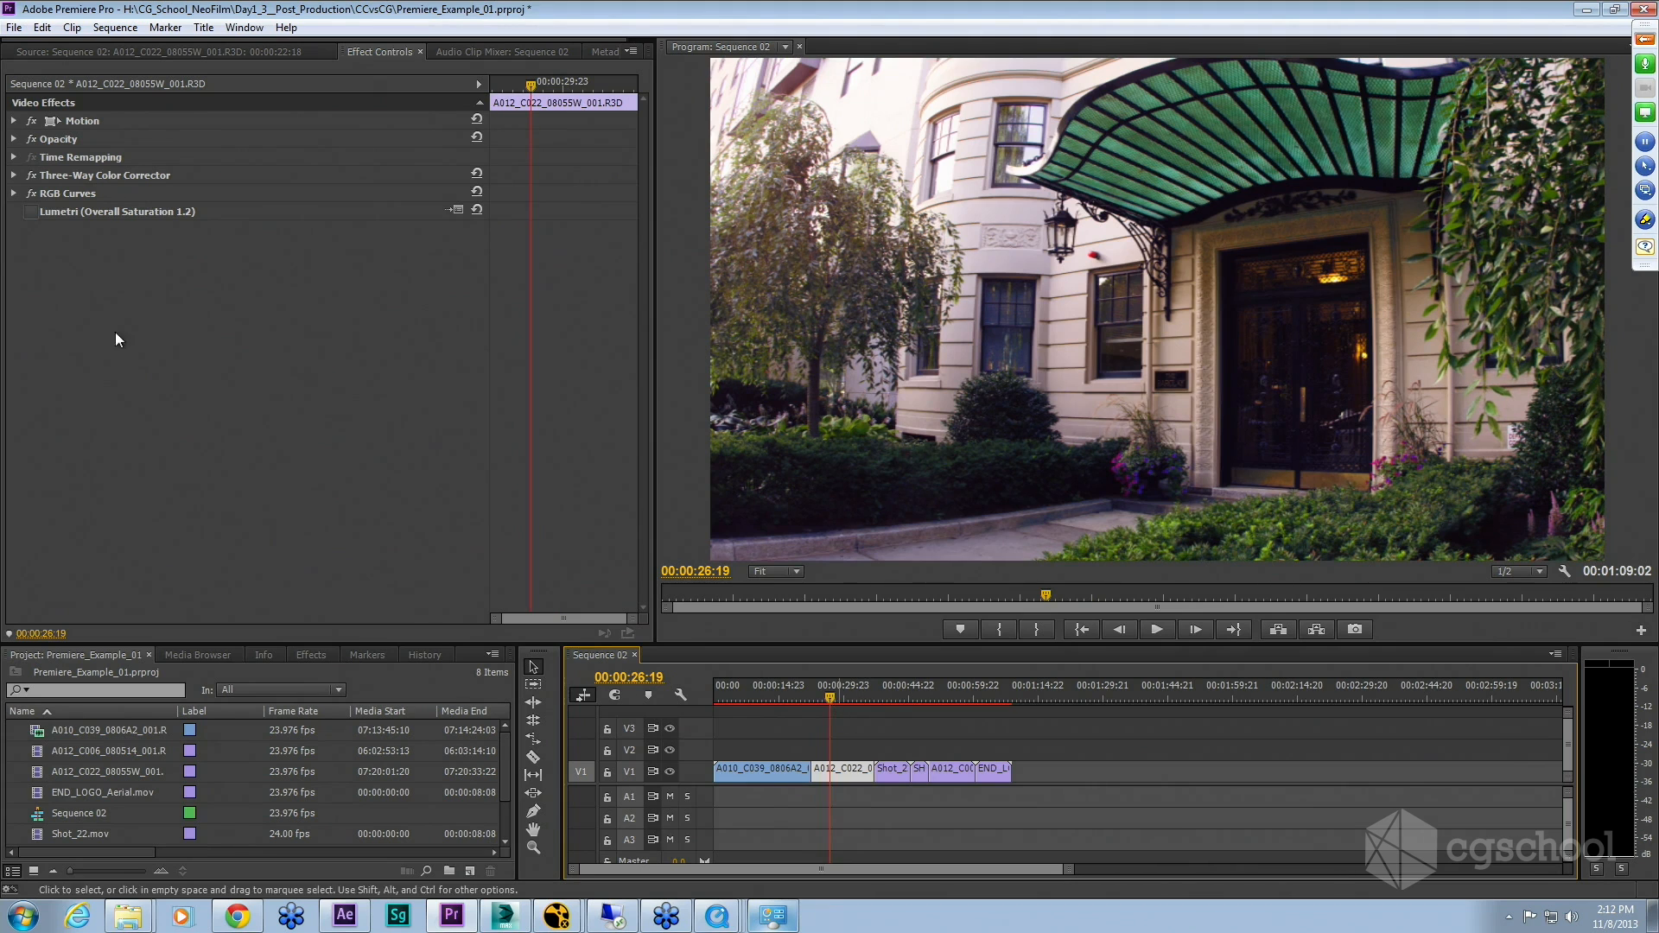
click(76, 212)
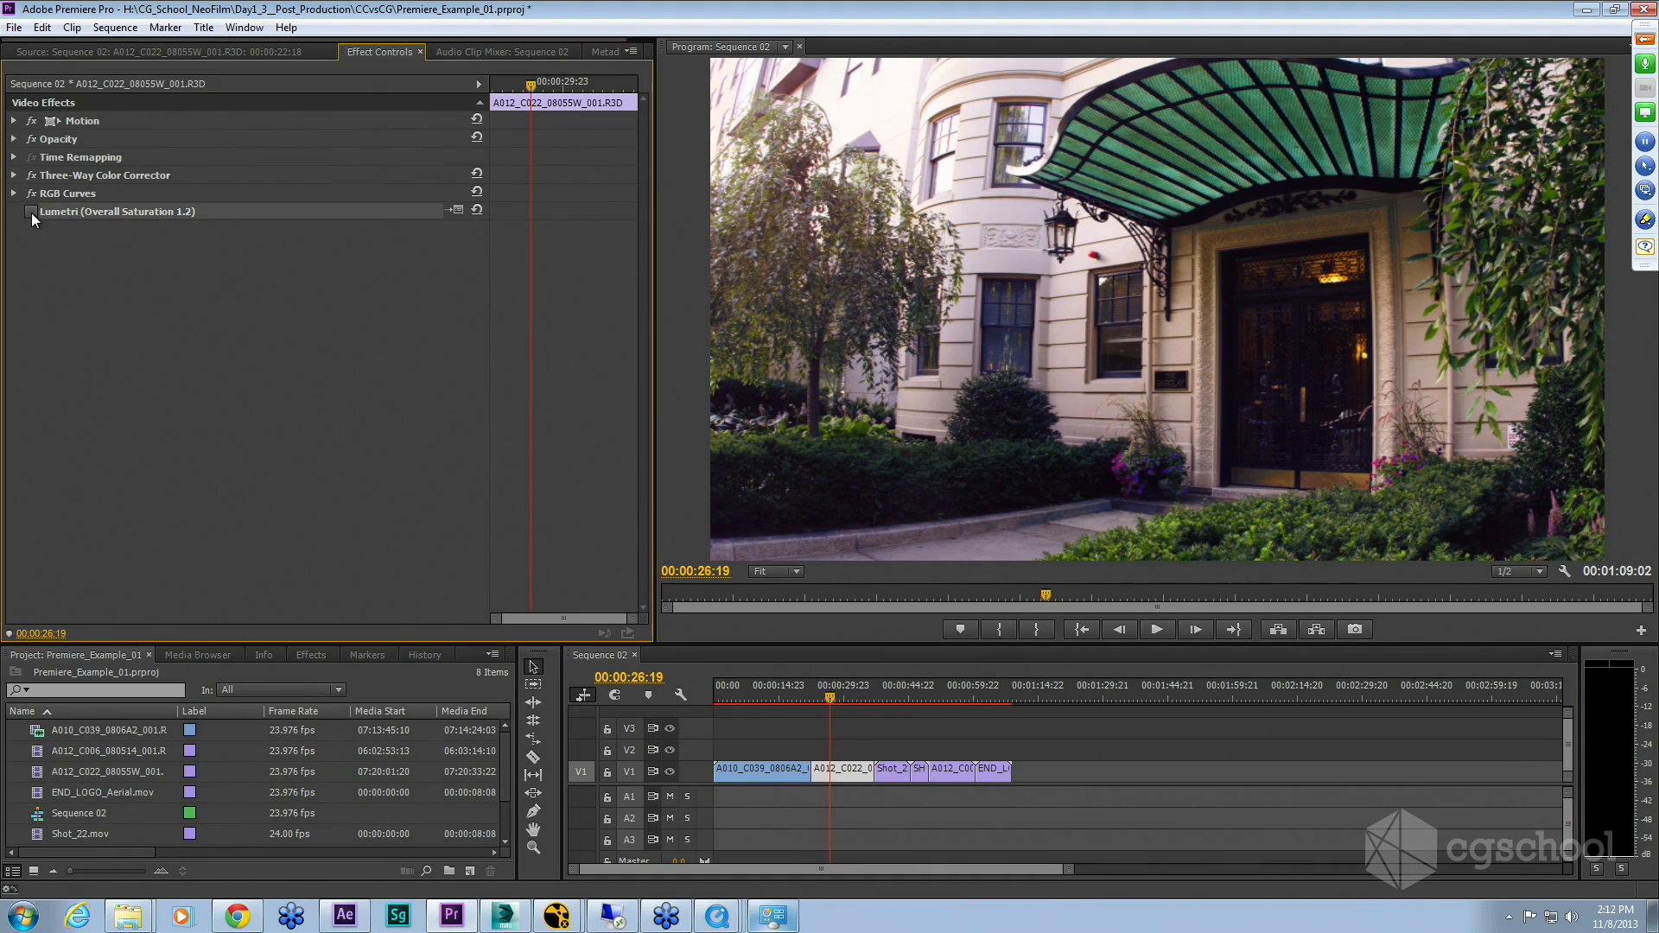
drag(827, 700, 831, 701)
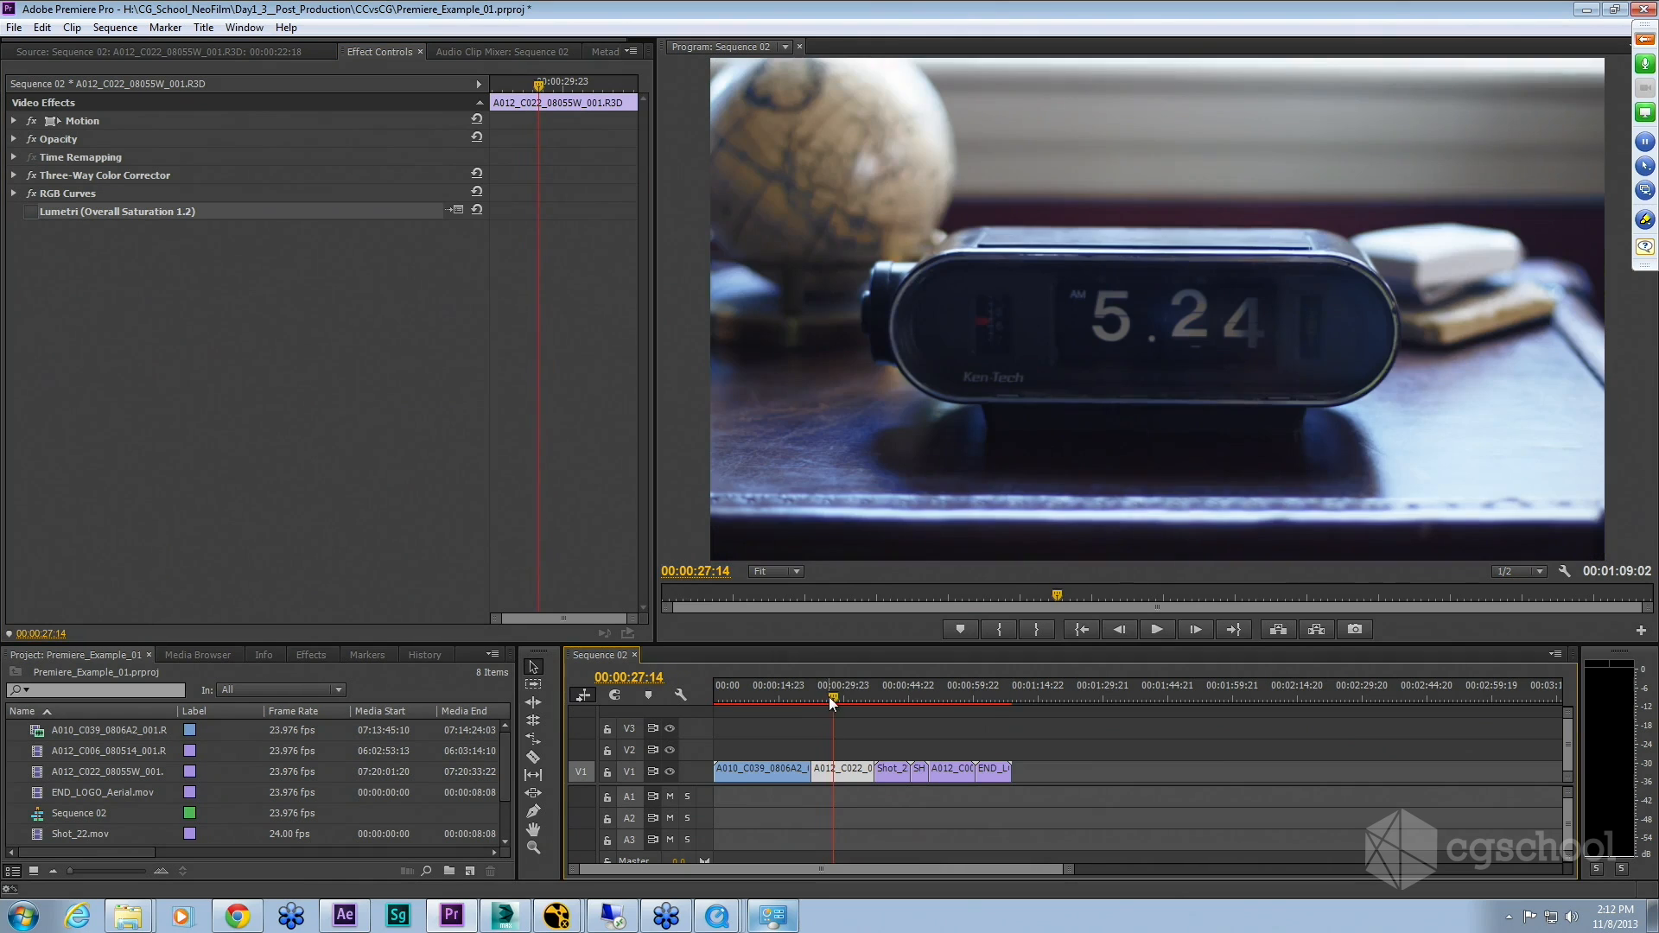
click(30, 211)
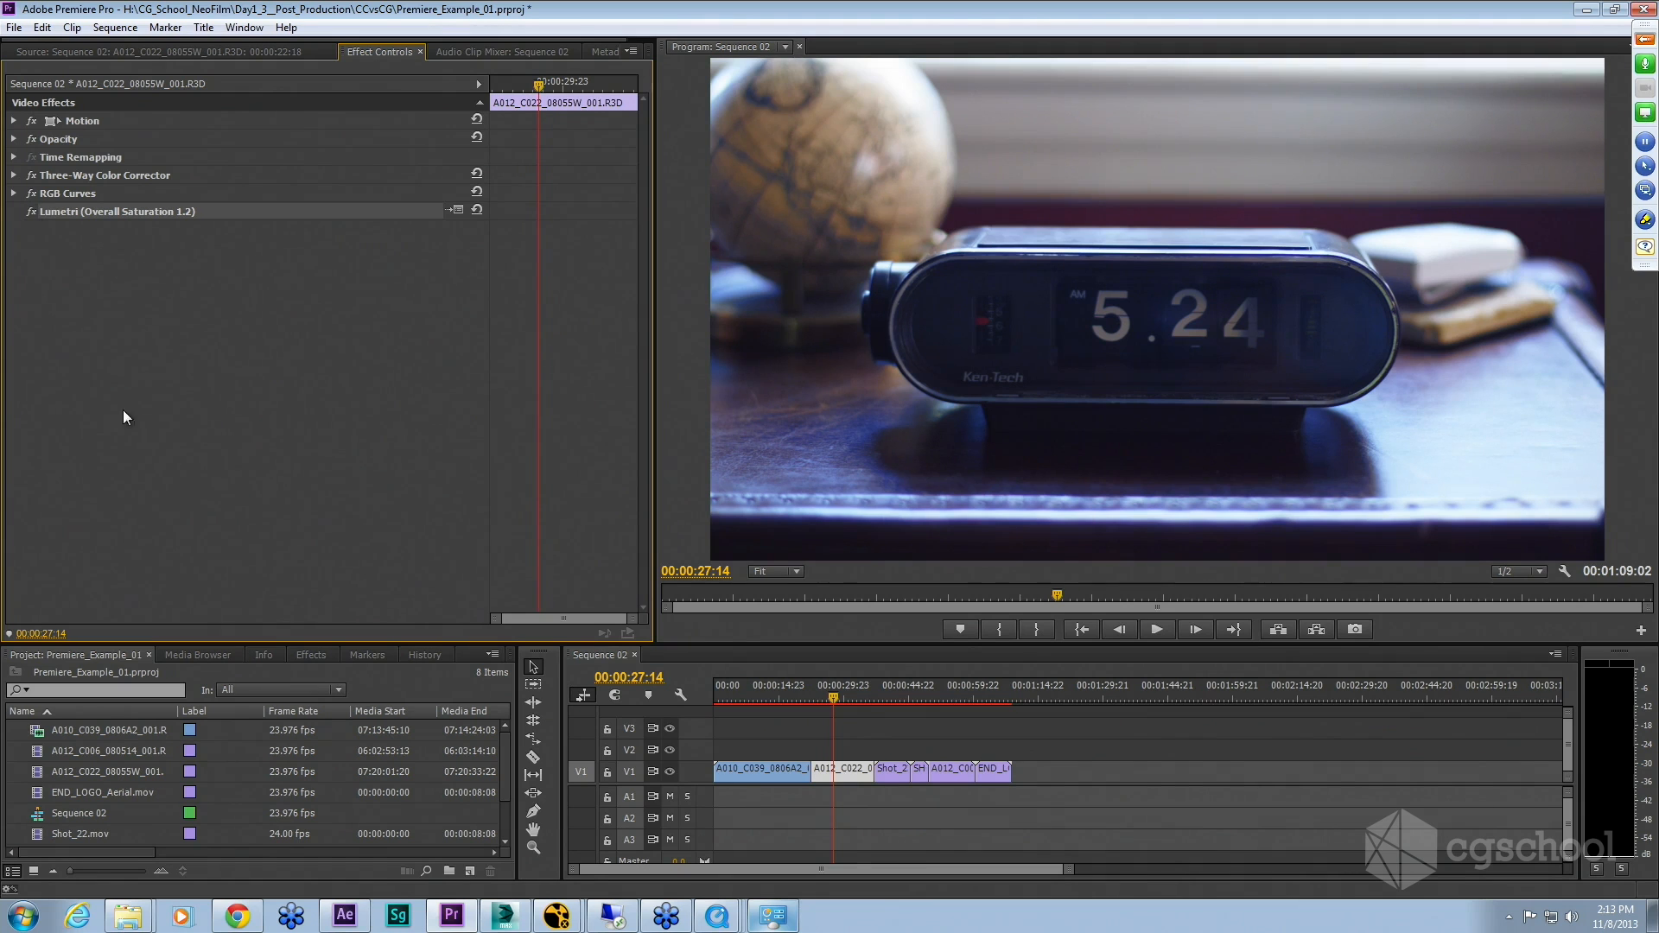
Step: Open the Shot_22 aerial clip's effect controls and switch off its Three-Way Color Corrector and RGB Curves
drag(835, 696, 885, 697)
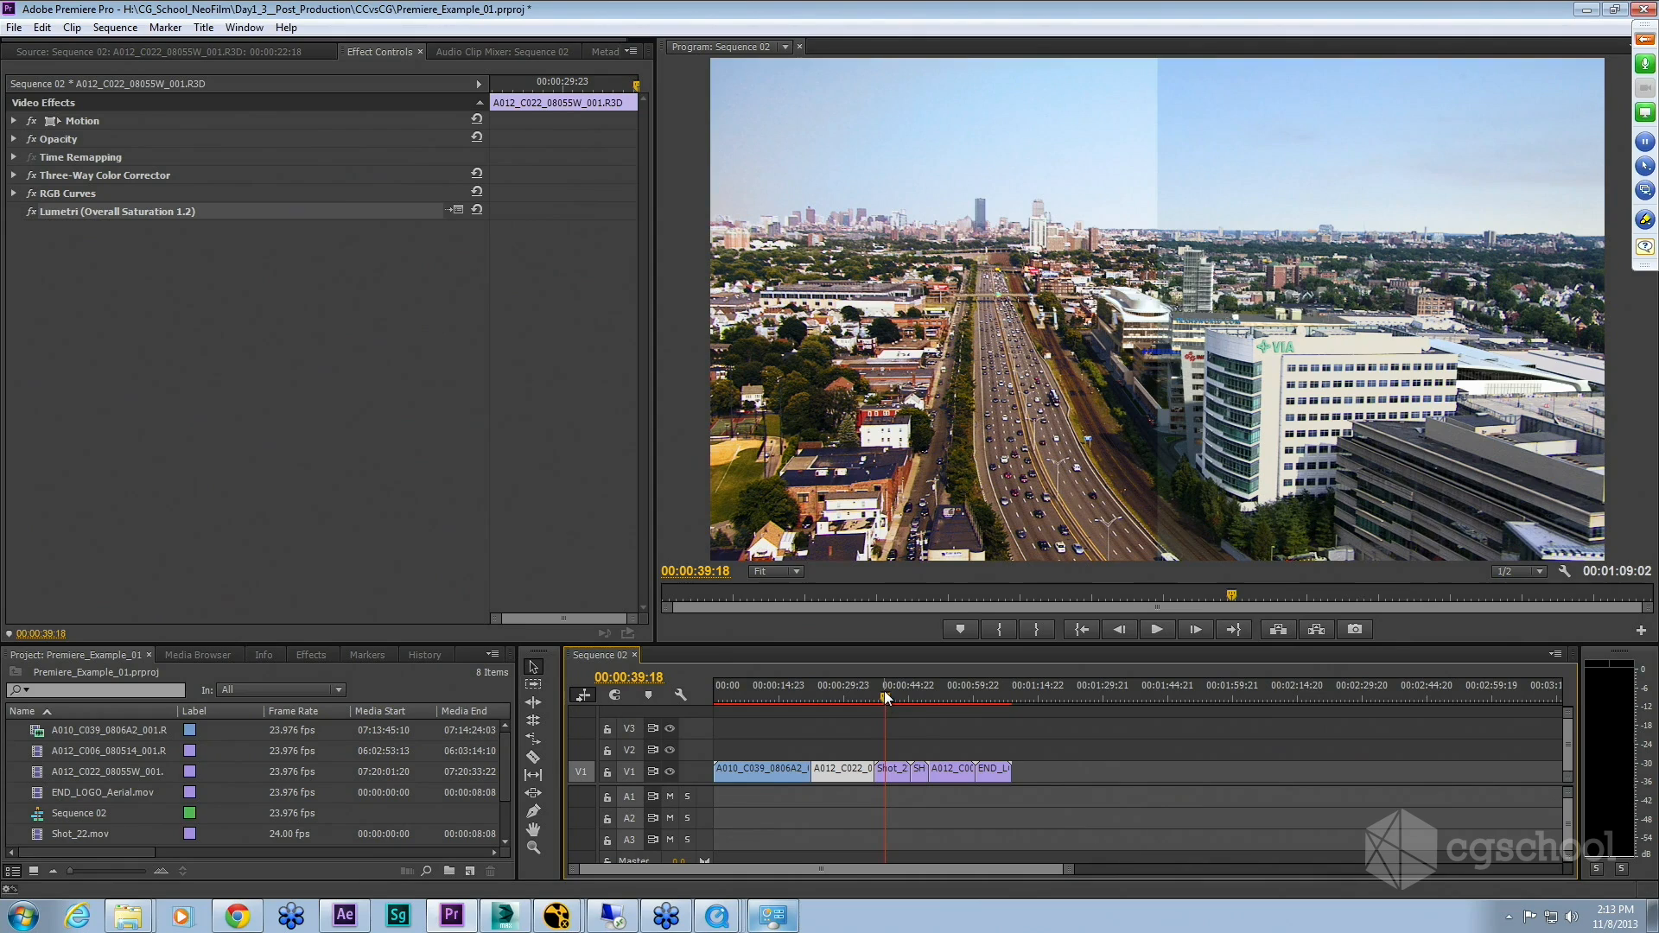
mouse_move(883, 696)
mouse_down()
mouse_move(790, 706)
mouse_move(888, 713)
mouse_up()
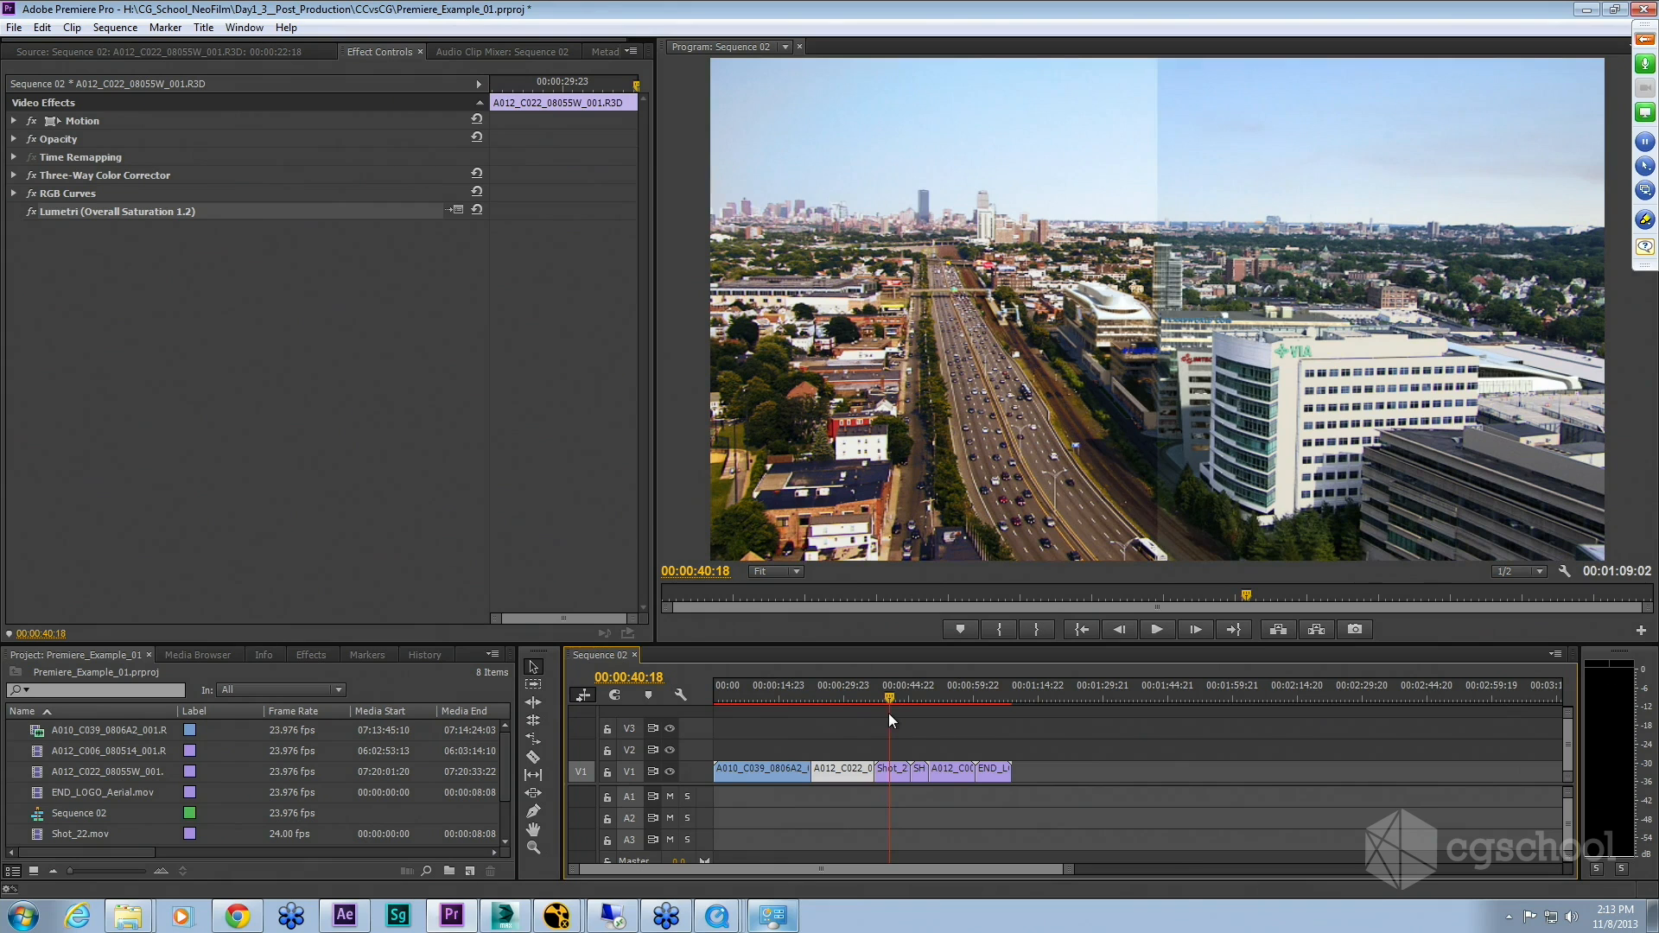
double_click(896, 782)
click(361, 51)
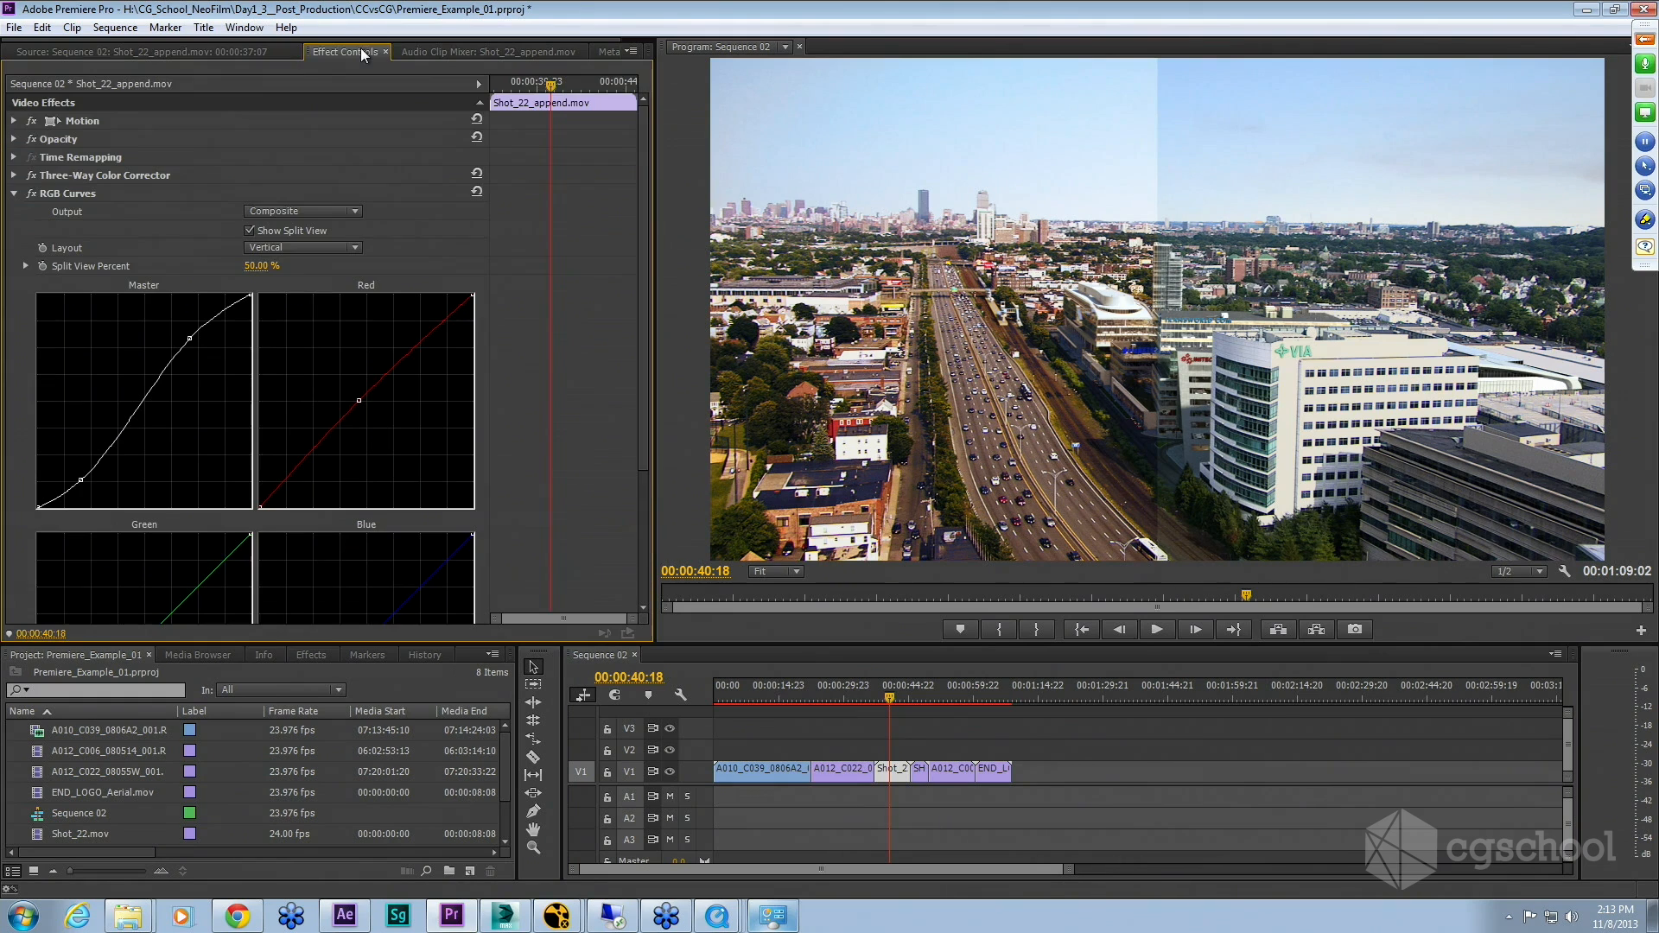
click(14, 193)
drag(32, 175, 33, 191)
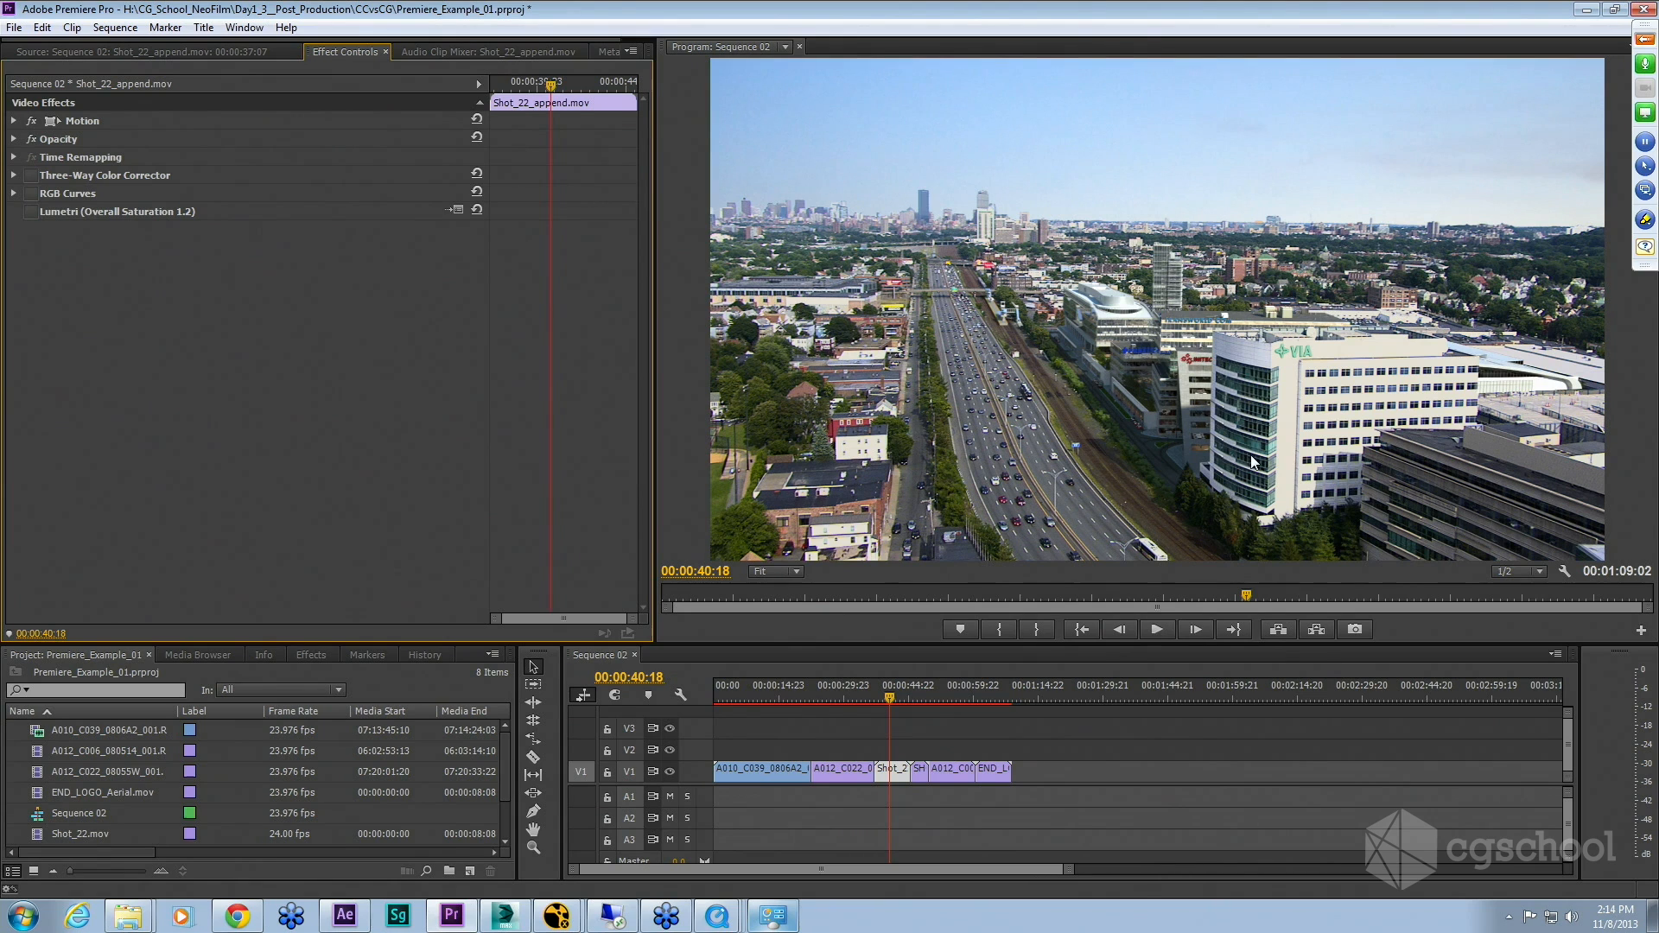
Step: Move to 00:00:42:13 and toggle the aerial clip's RGB Curves back on
mouse_move(891, 698)
mouse_down()
mouse_move(918, 699)
mouse_move(878, 703)
mouse_move(897, 705)
mouse_up()
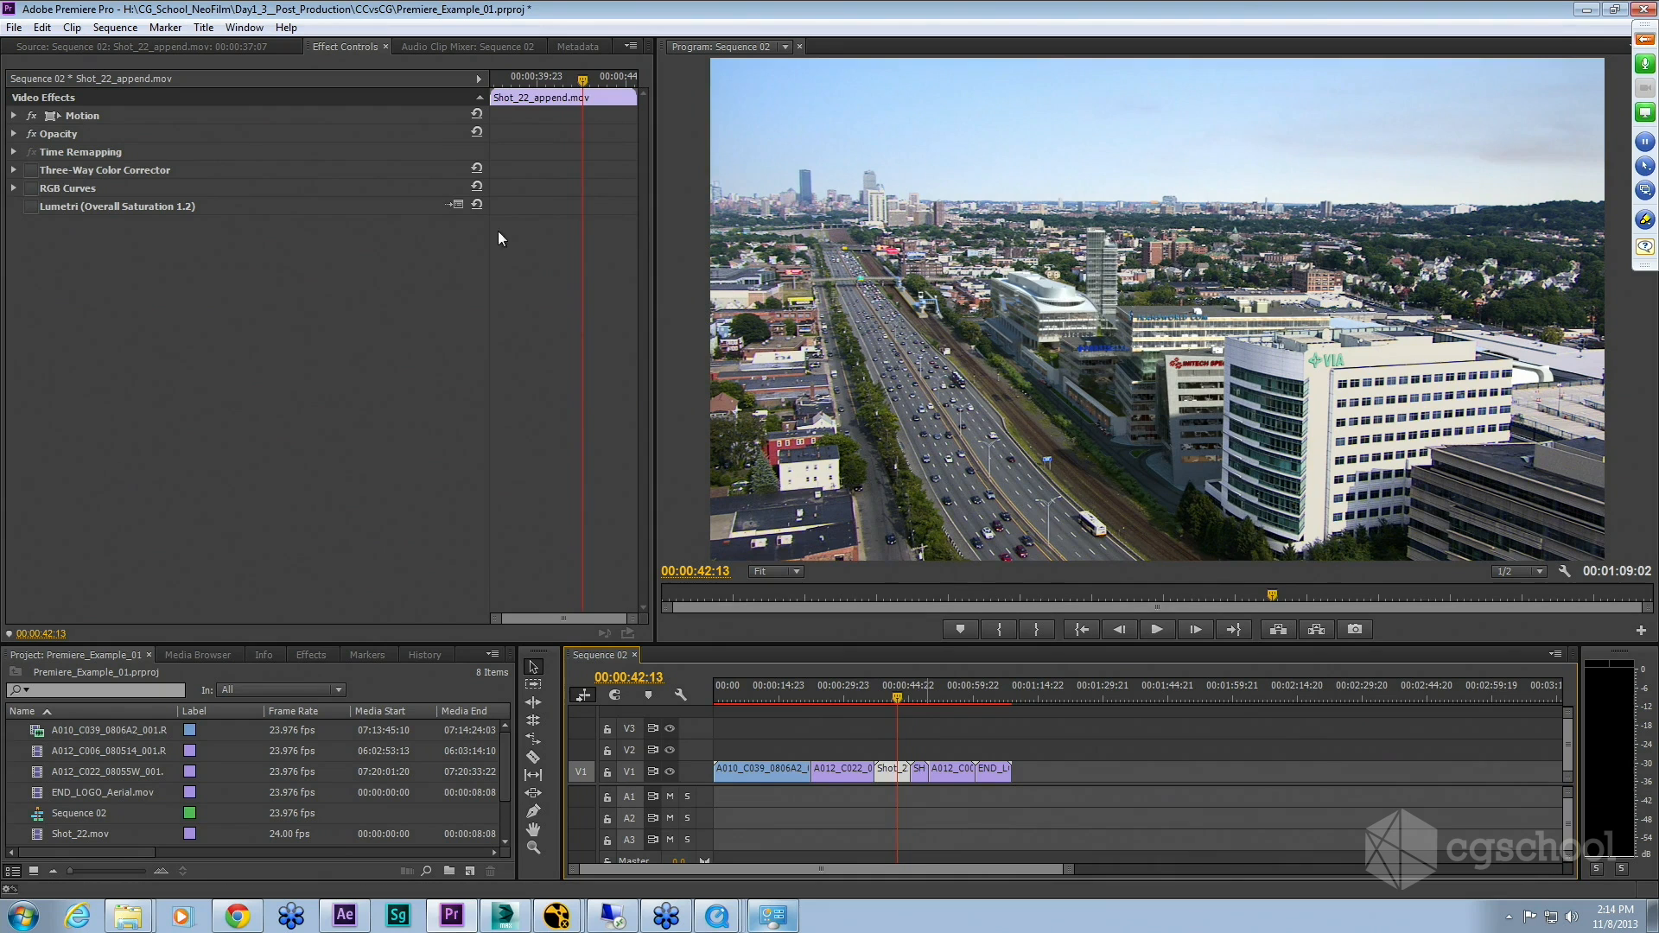
click(32, 188)
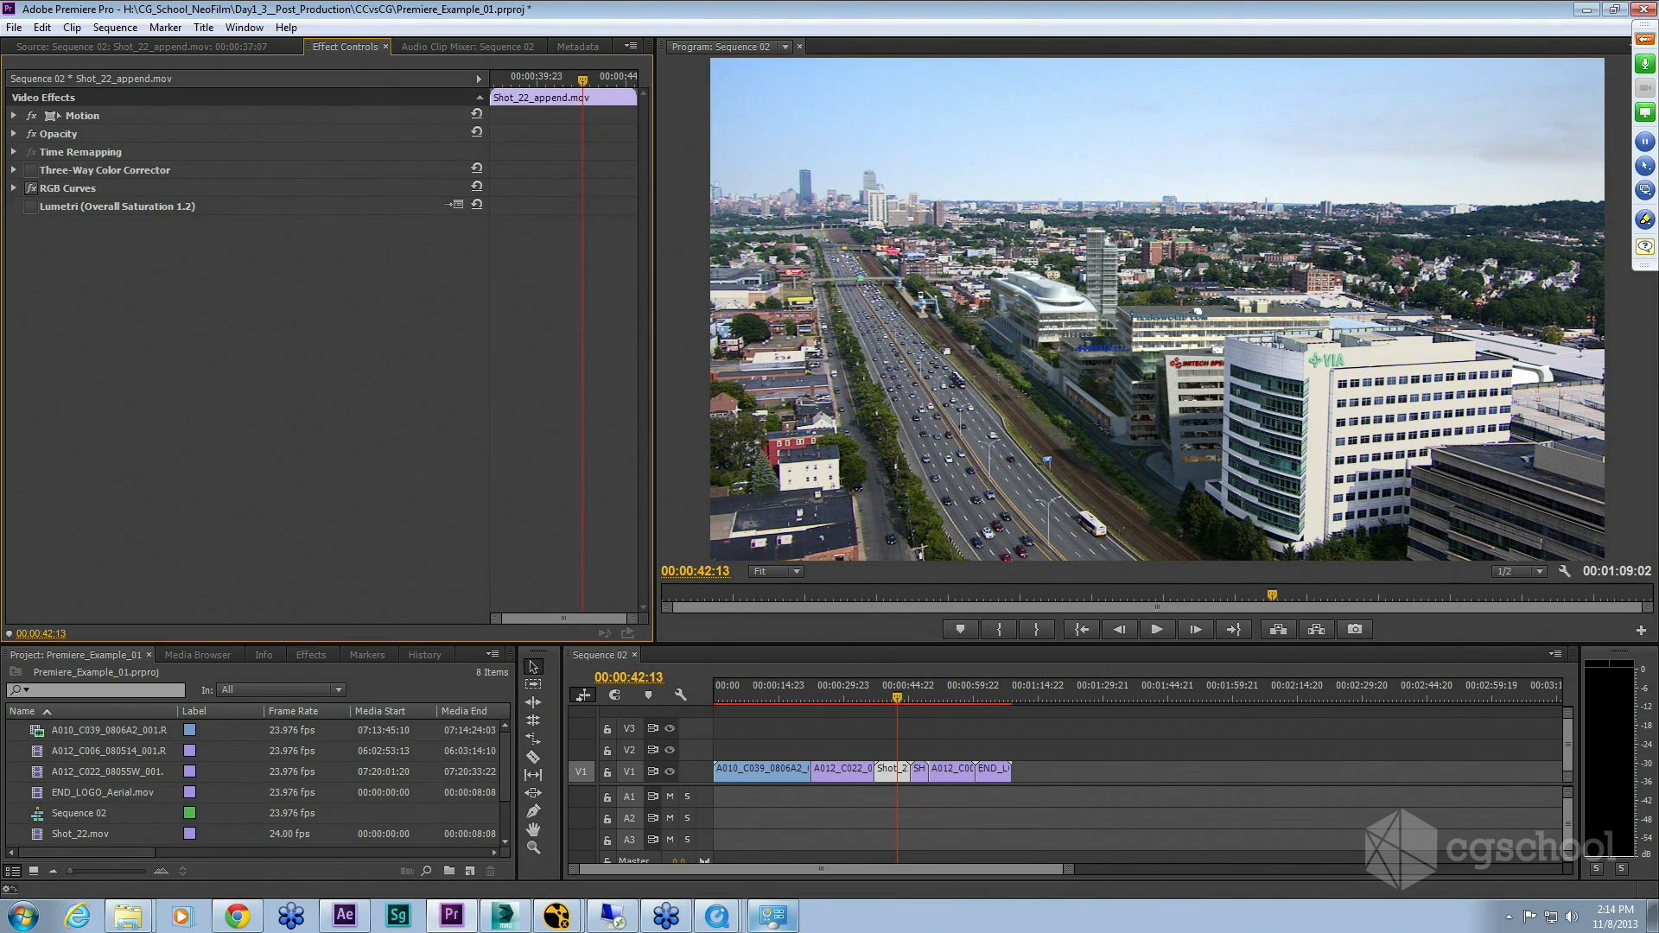
click(30, 189)
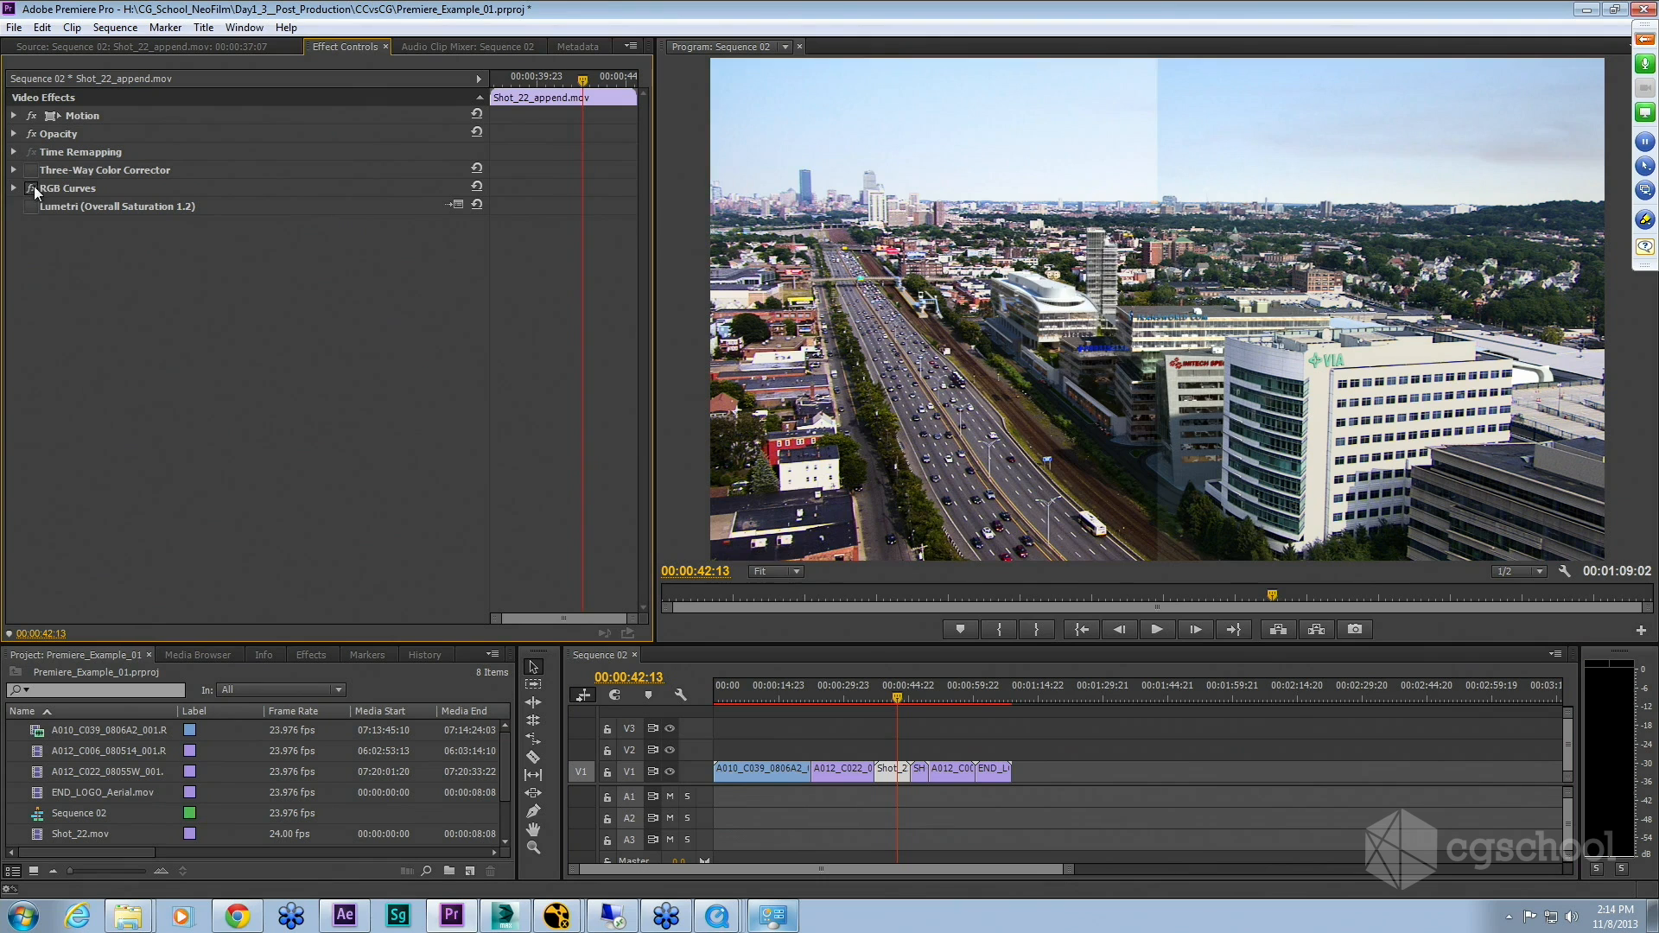
Step: Switch the aerial clip's Three-Way Color Corrector back on and review its wheels, levels and saturation settings
click(32, 172)
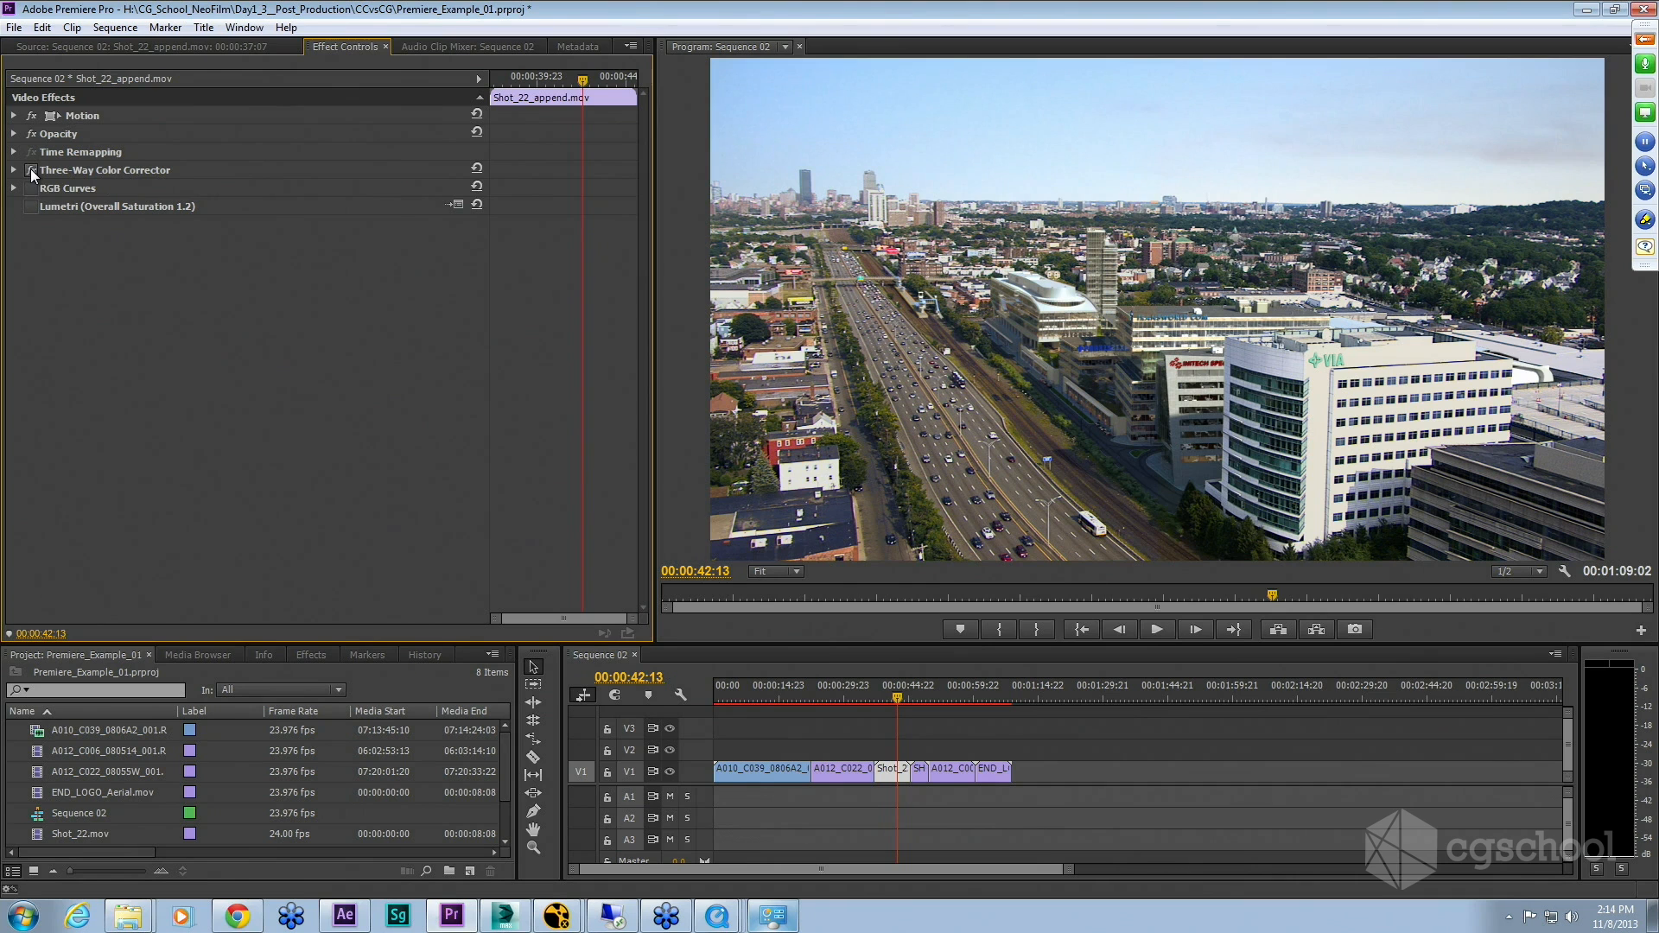
click(13, 171)
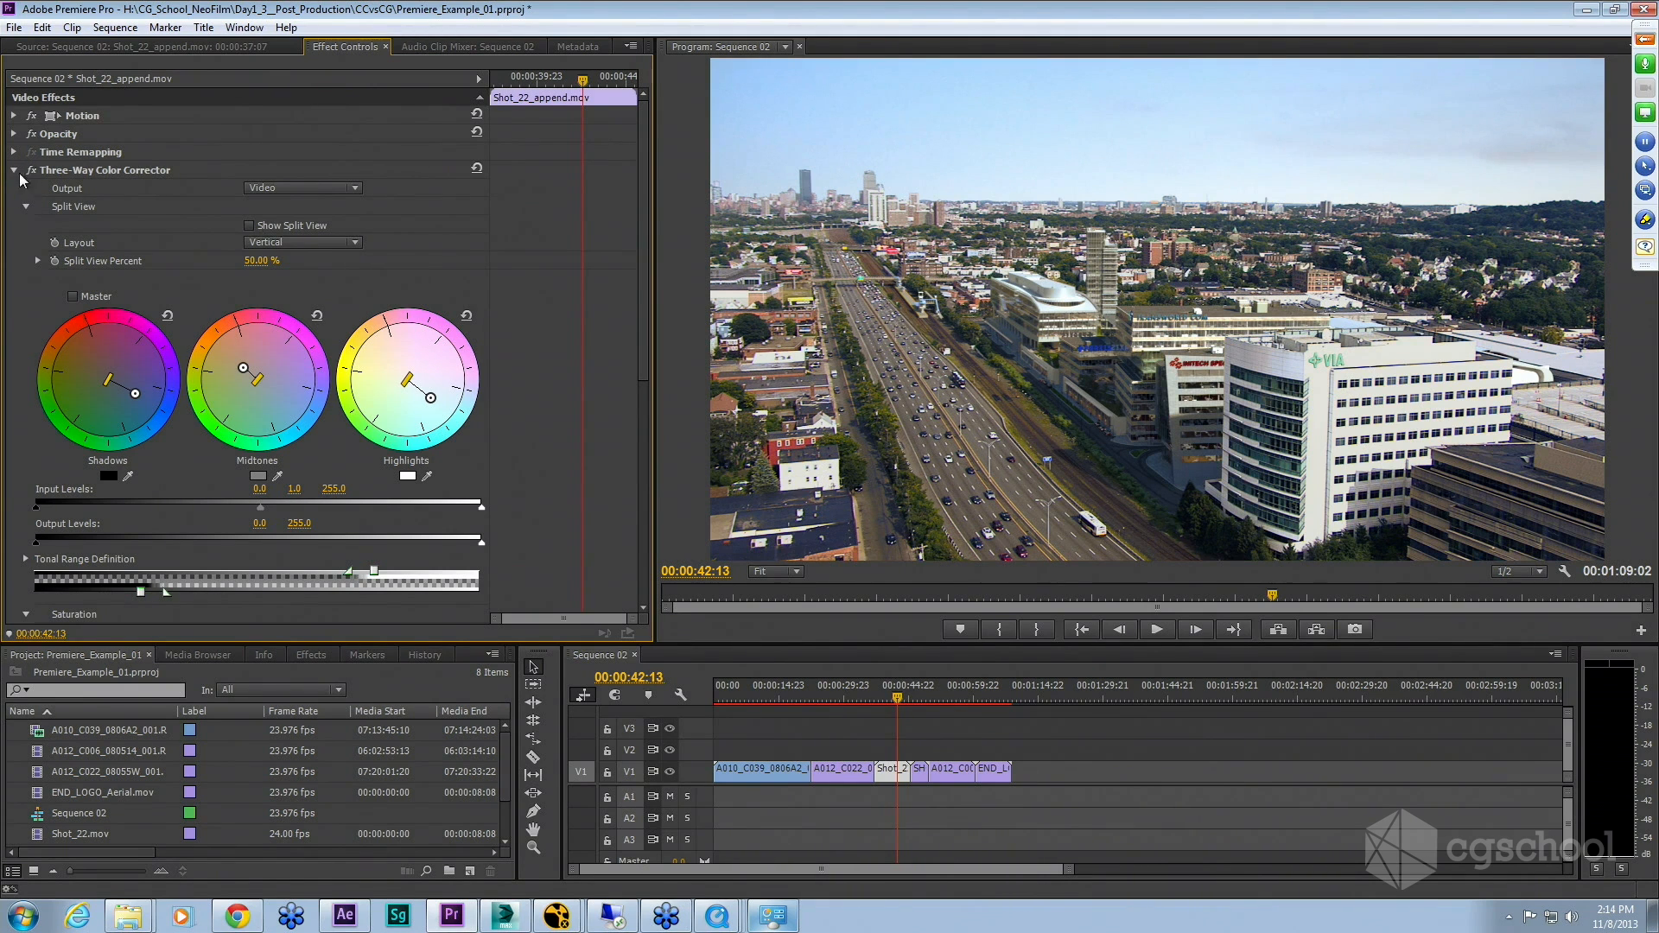
scroll(136, 272, down, 5)
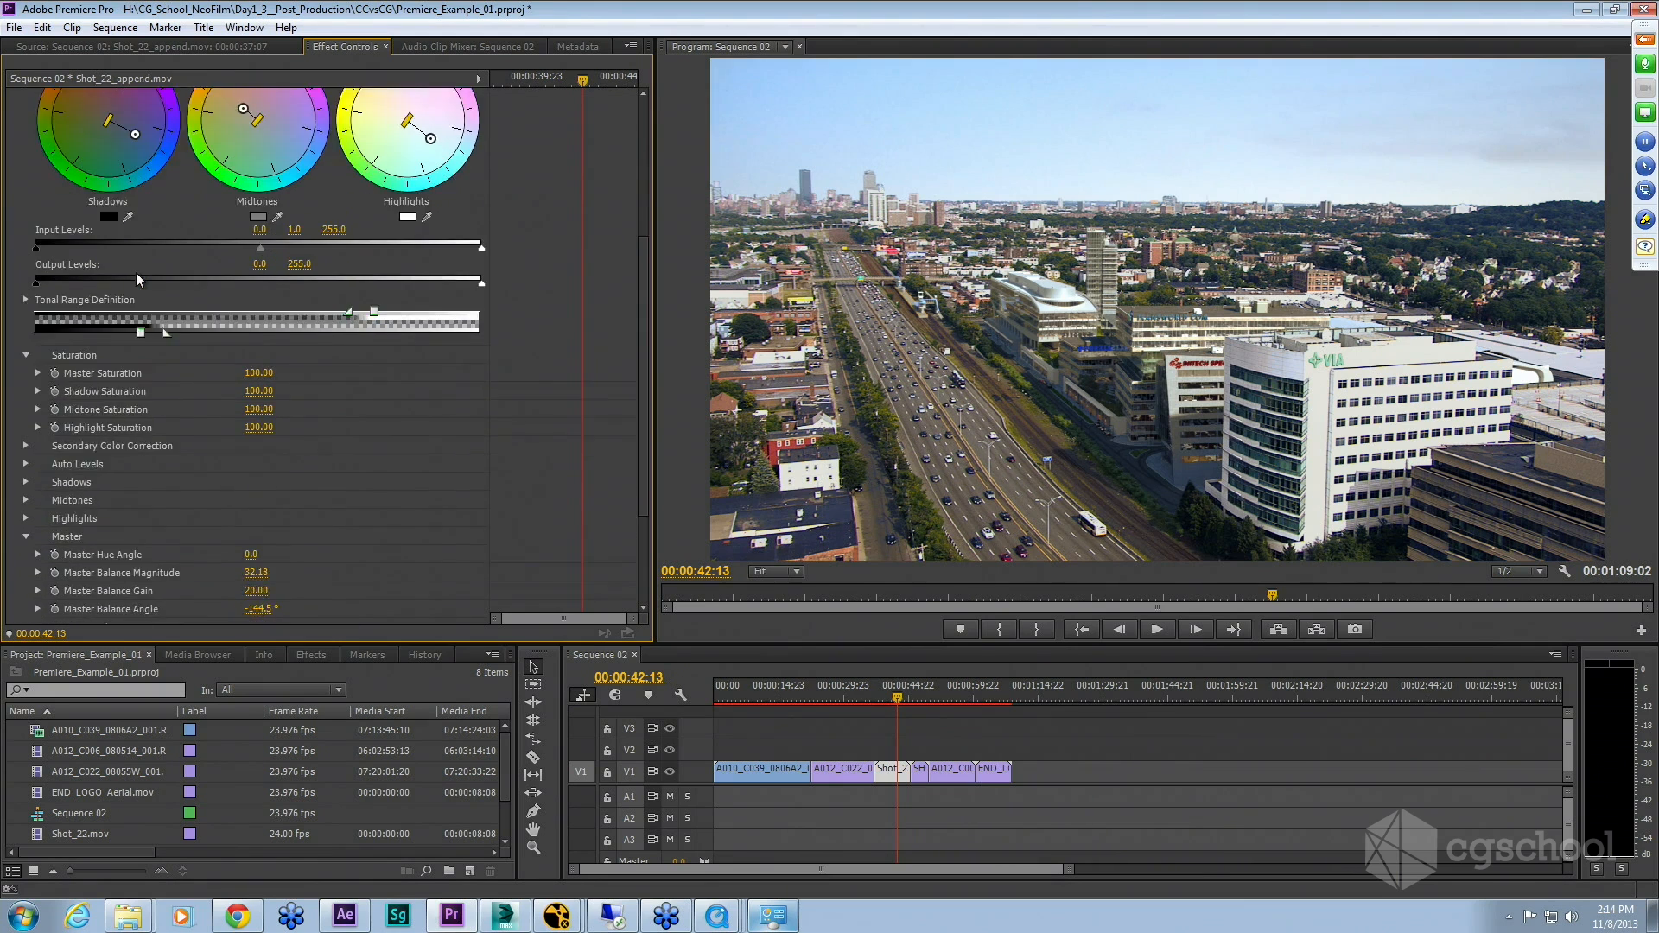
scroll(136, 272, down, 1)
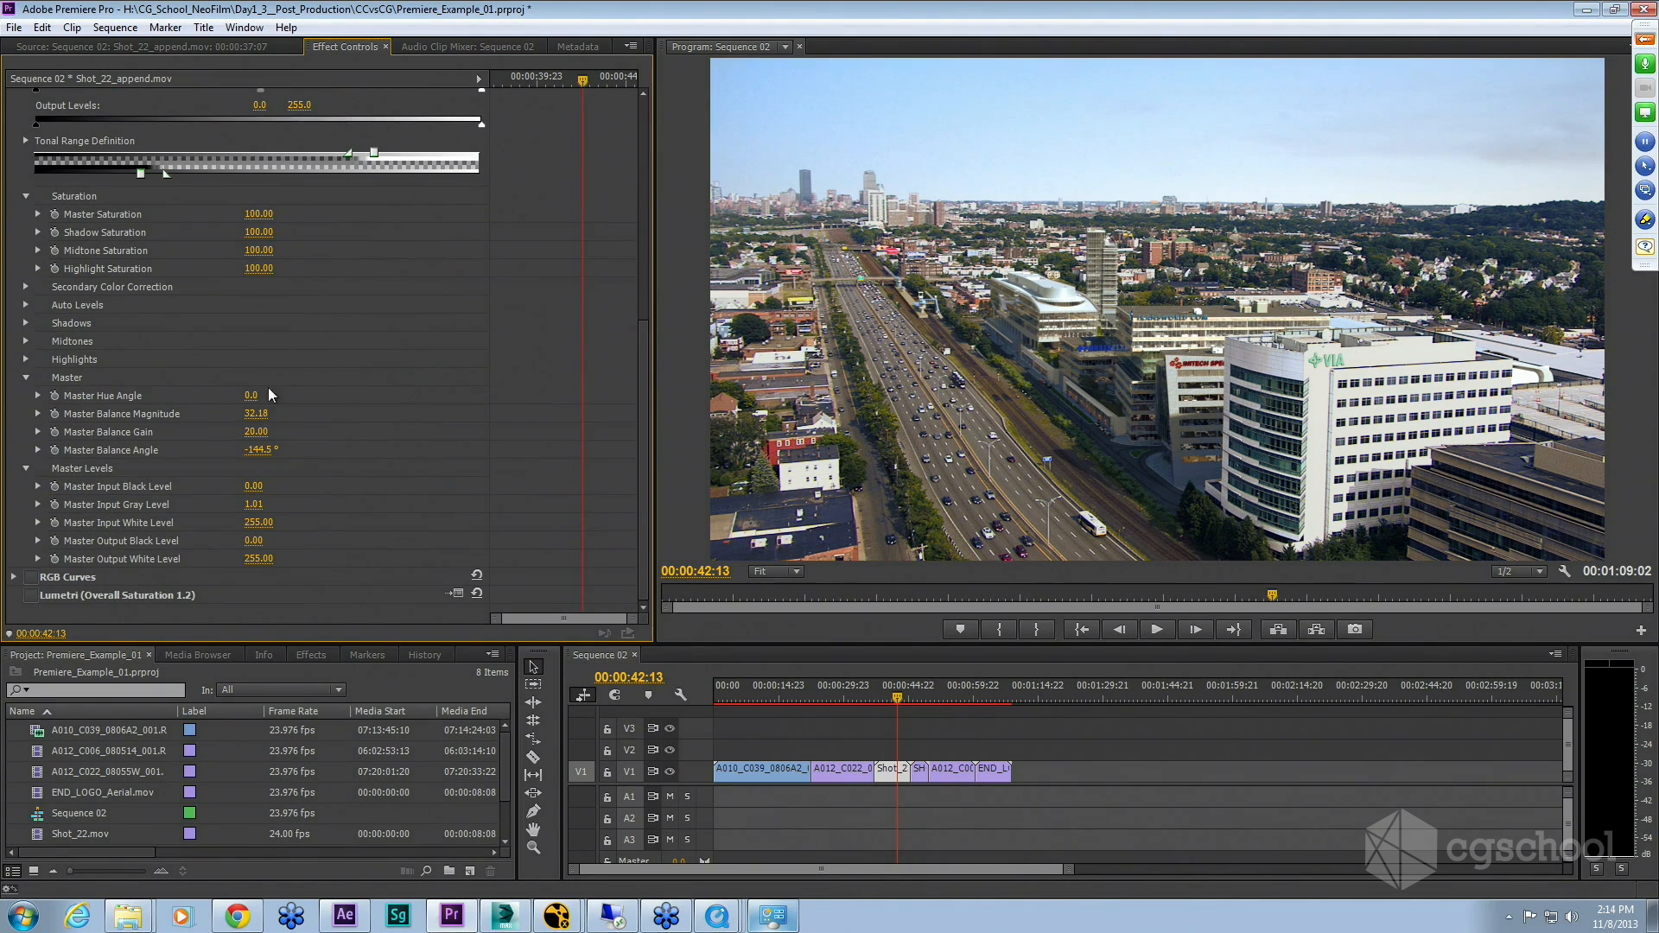
scroll(204, 303, up, 3)
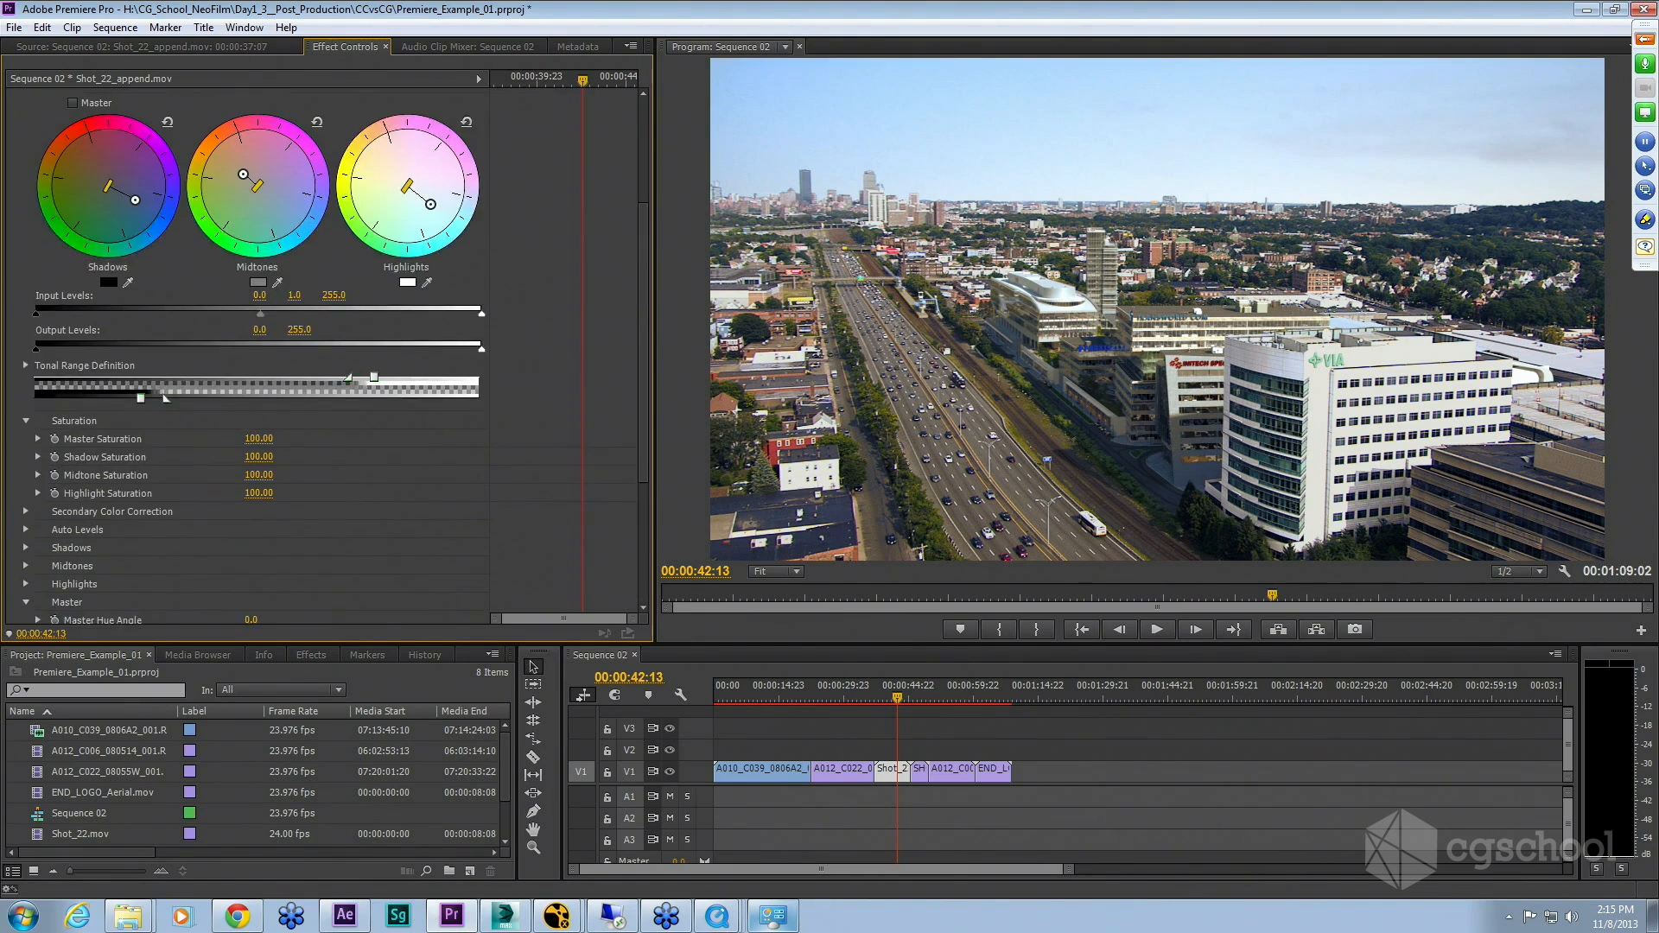
scroll(288, 262, up, 1)
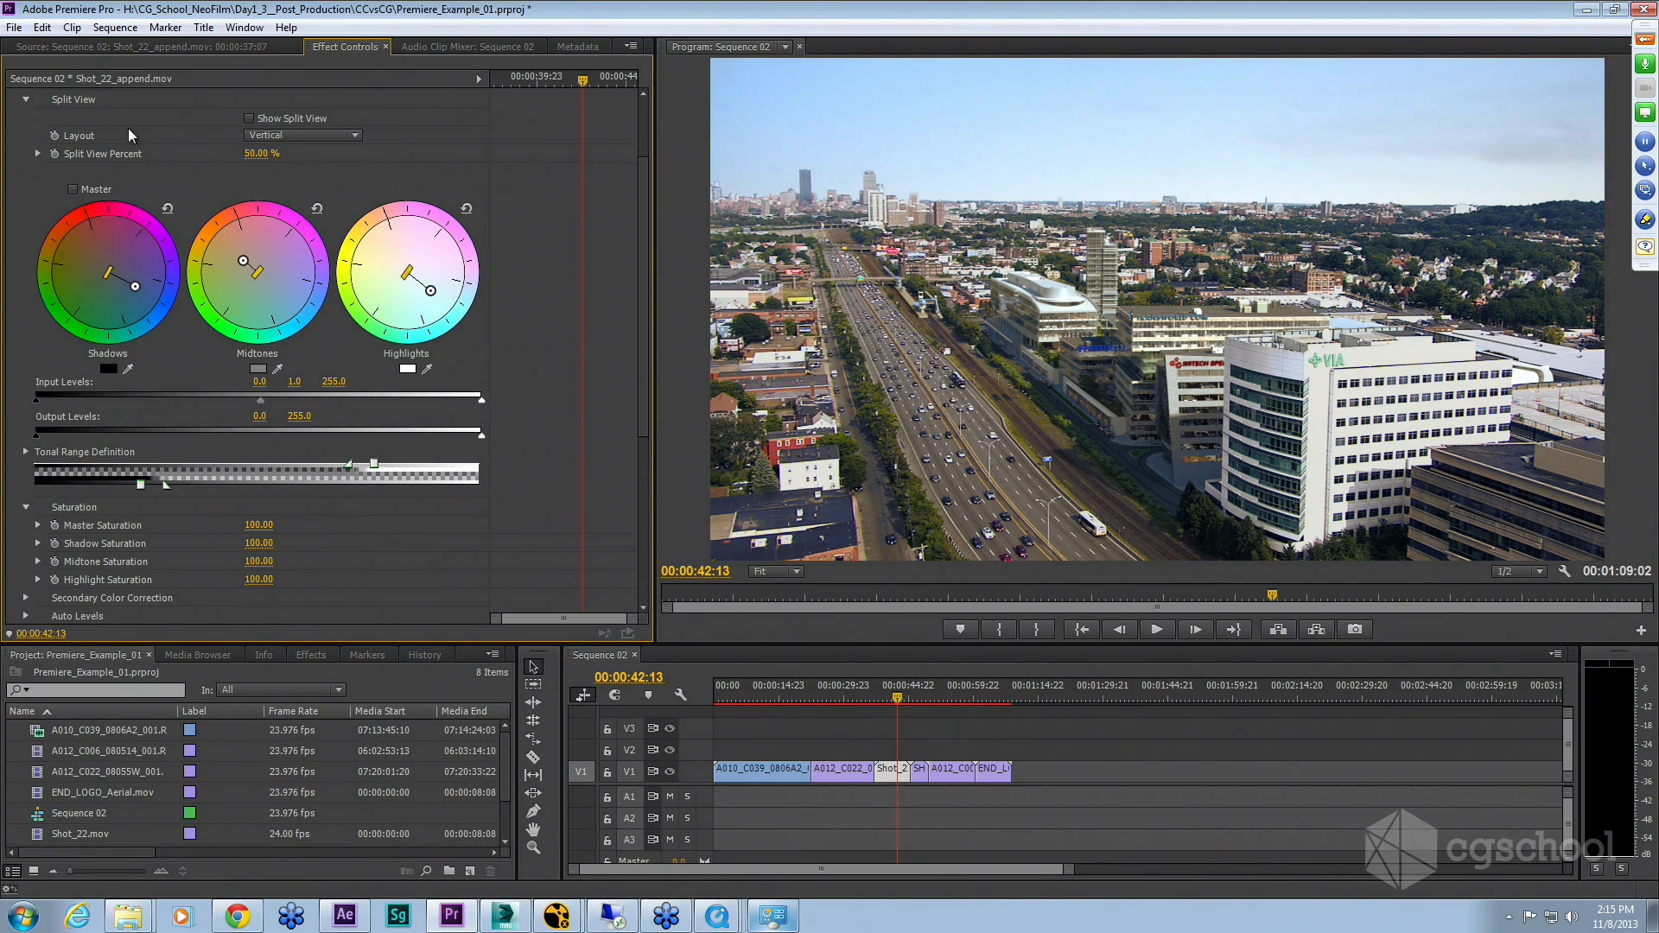
scroll(121, 233, up, 5)
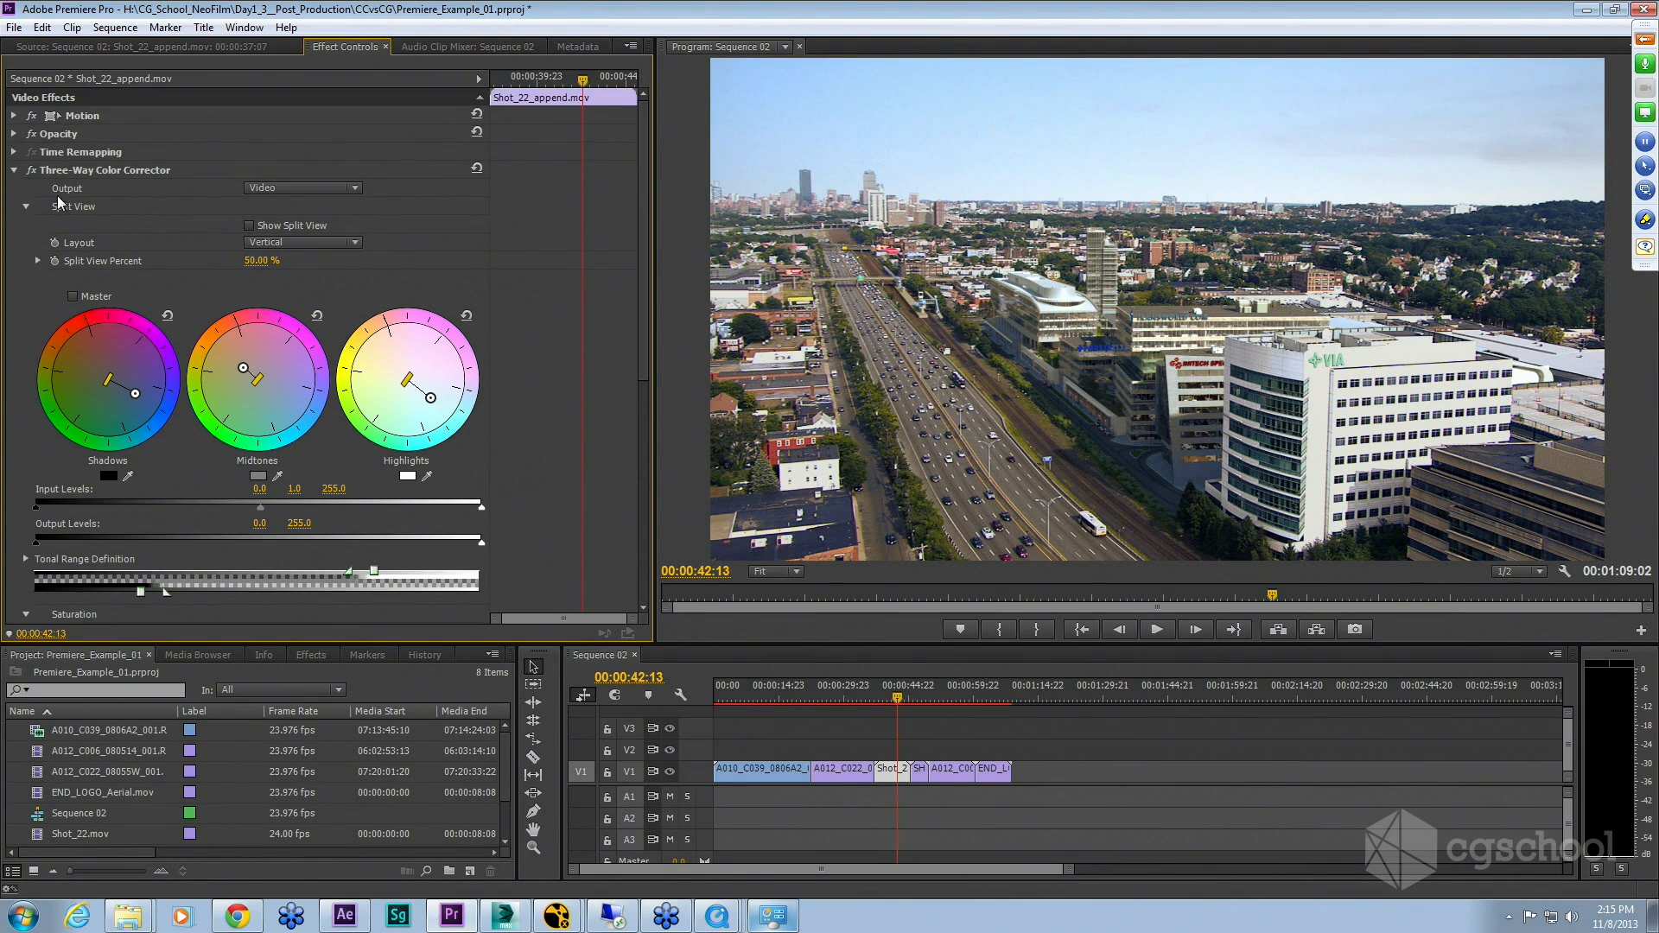
click(14, 170)
Step: Switch on the aerial clip's RGB Curves and turn off its Show Split View option
click(14, 190)
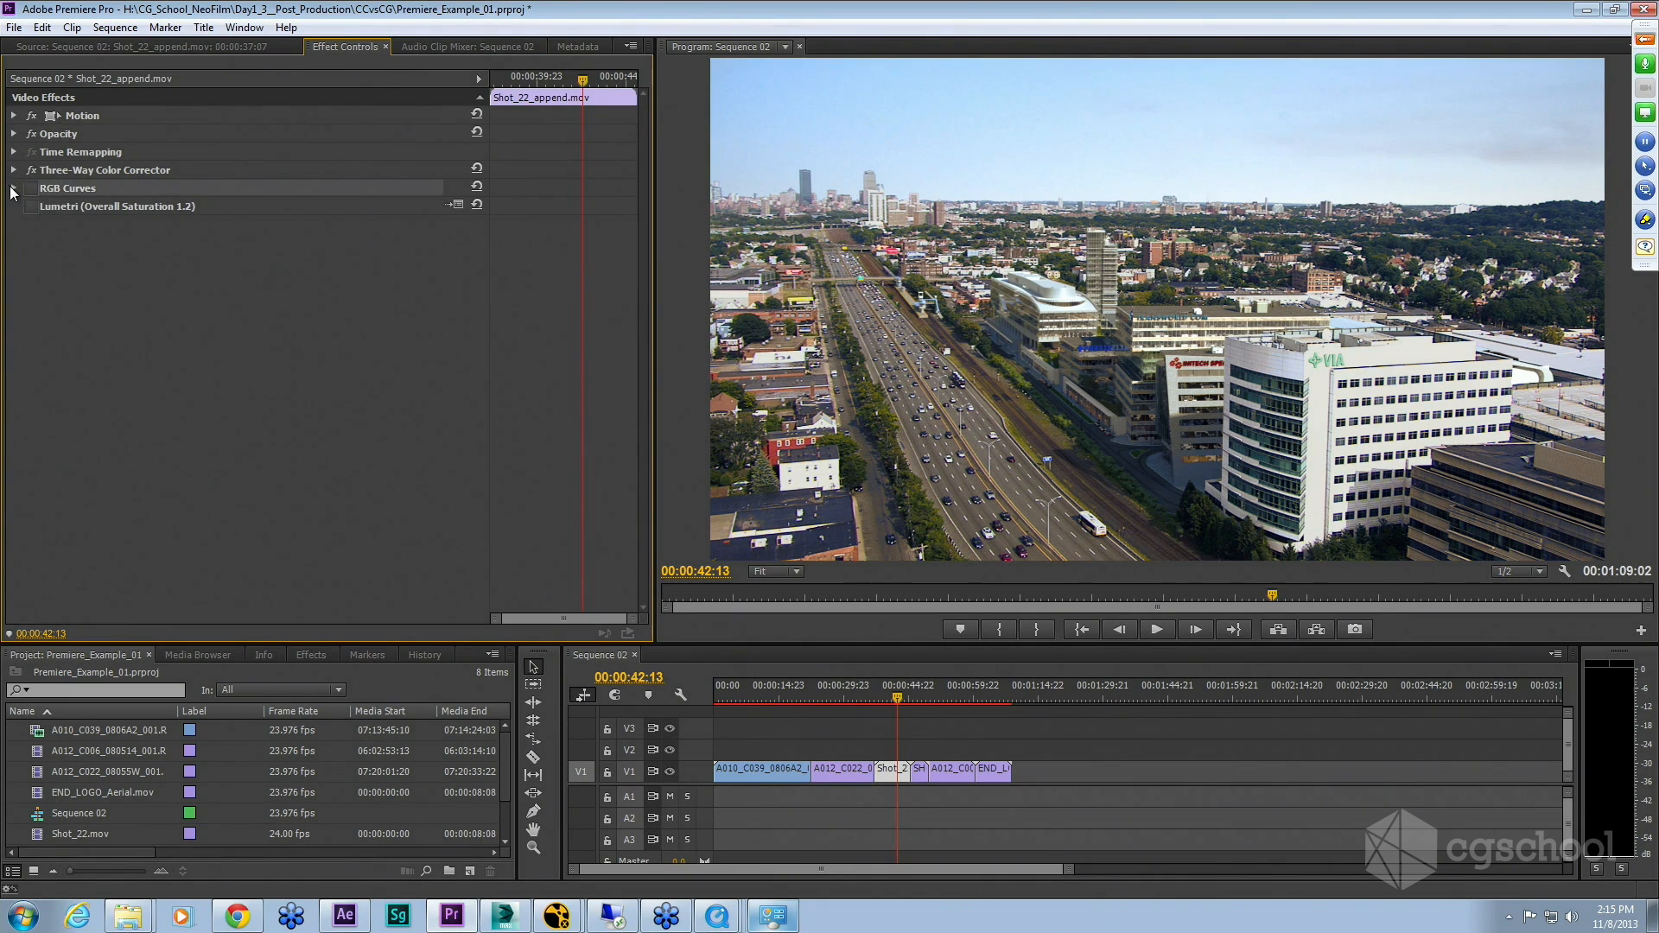
click(31, 188)
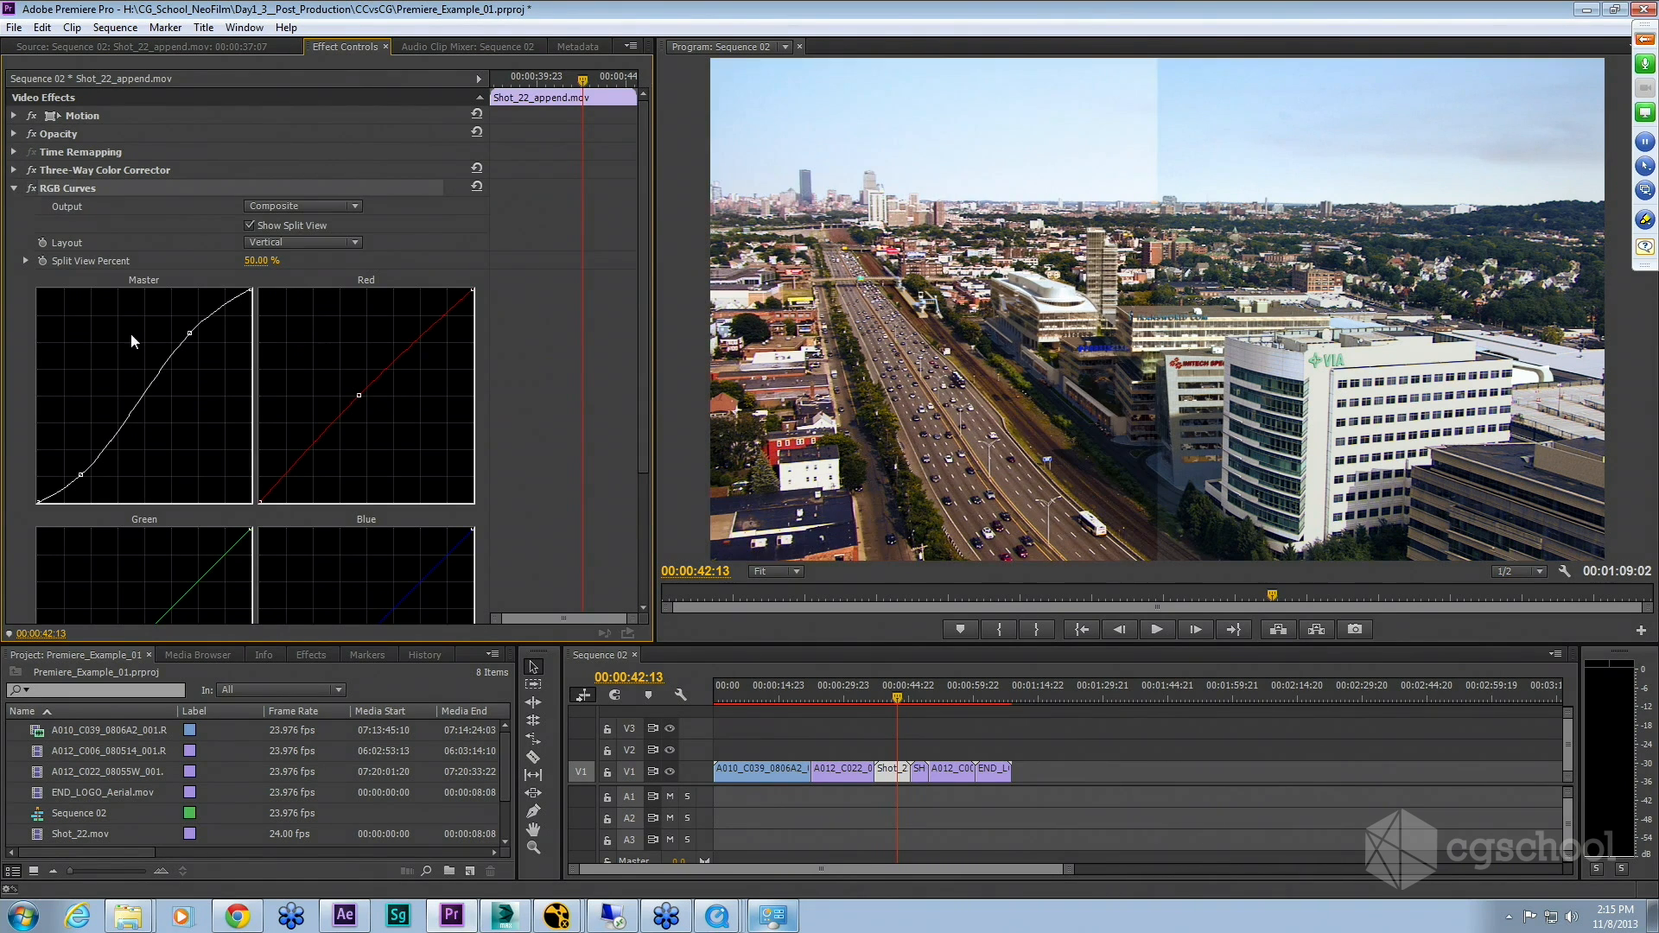
click(249, 225)
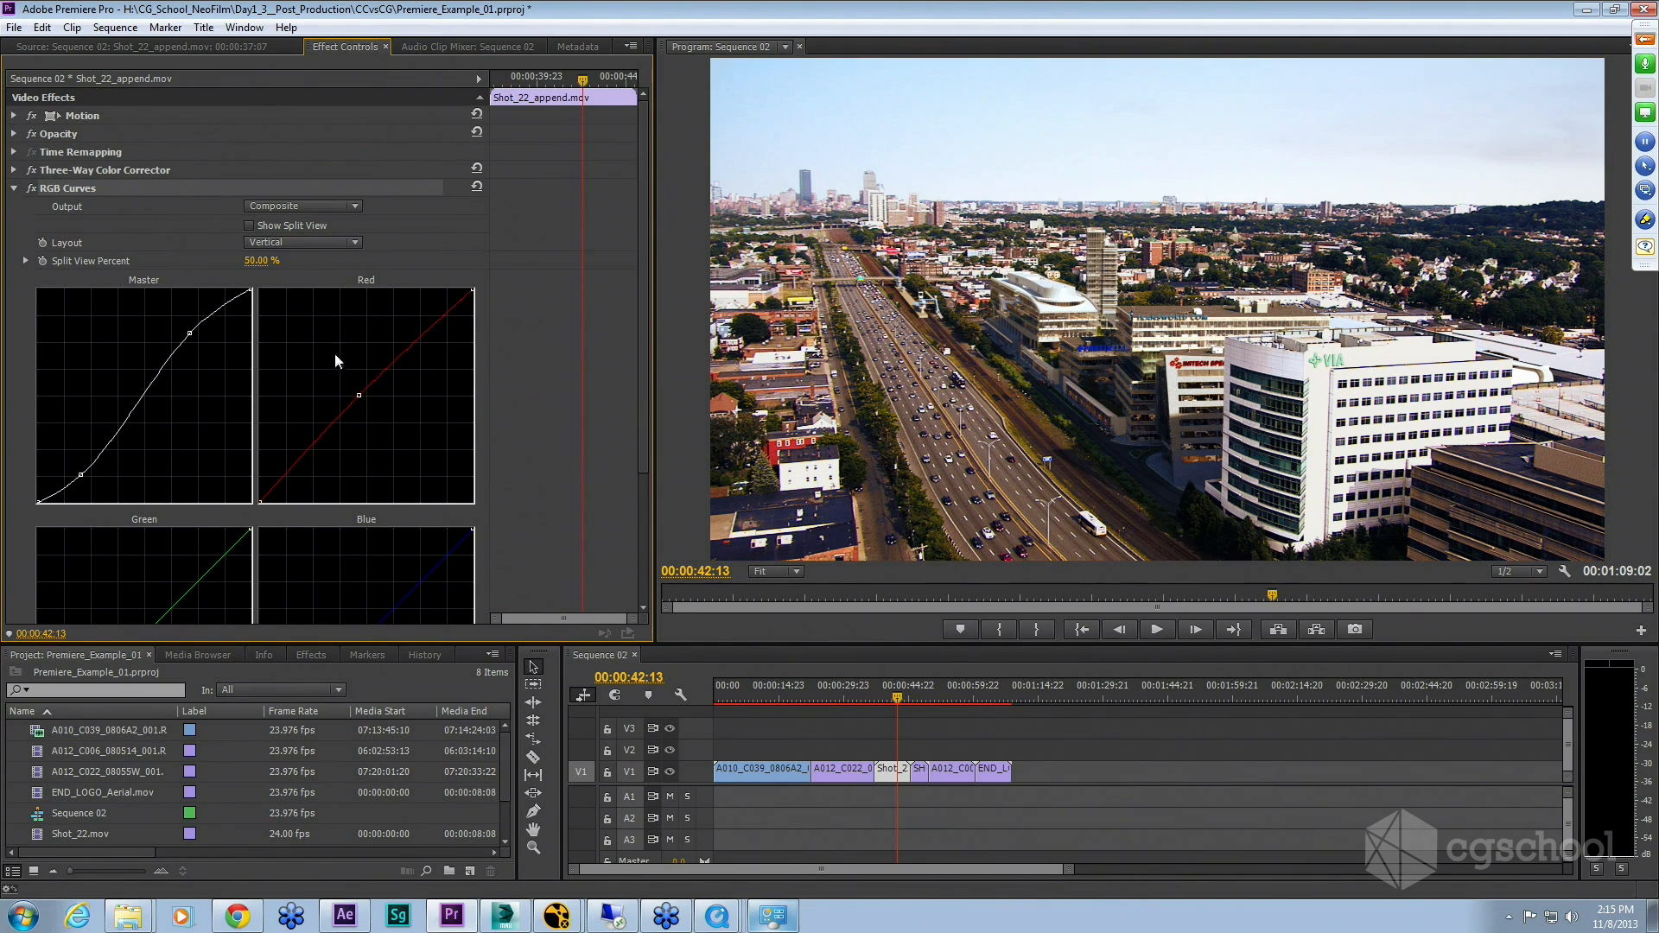
drag(358, 395, 595, 578)
drag(365, 396, 363, 394)
Step: Scrub the playhead through the aerial clip to review the grade, collapsing the RGB Curves effect
drag(882, 698, 857, 700)
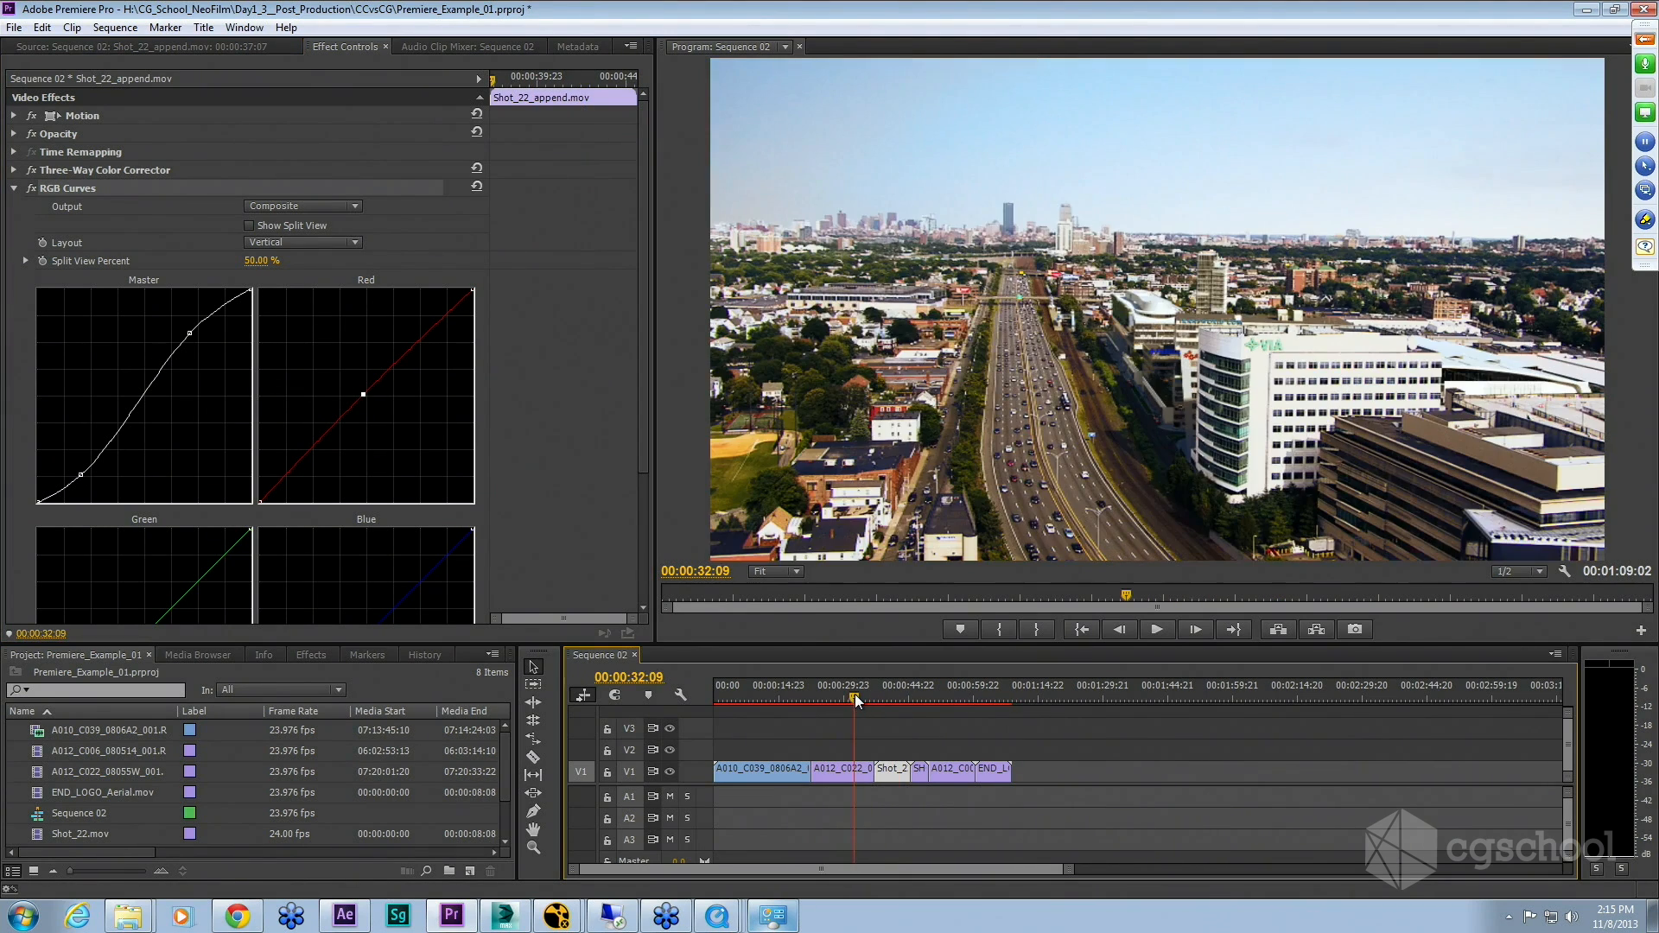
click(779, 699)
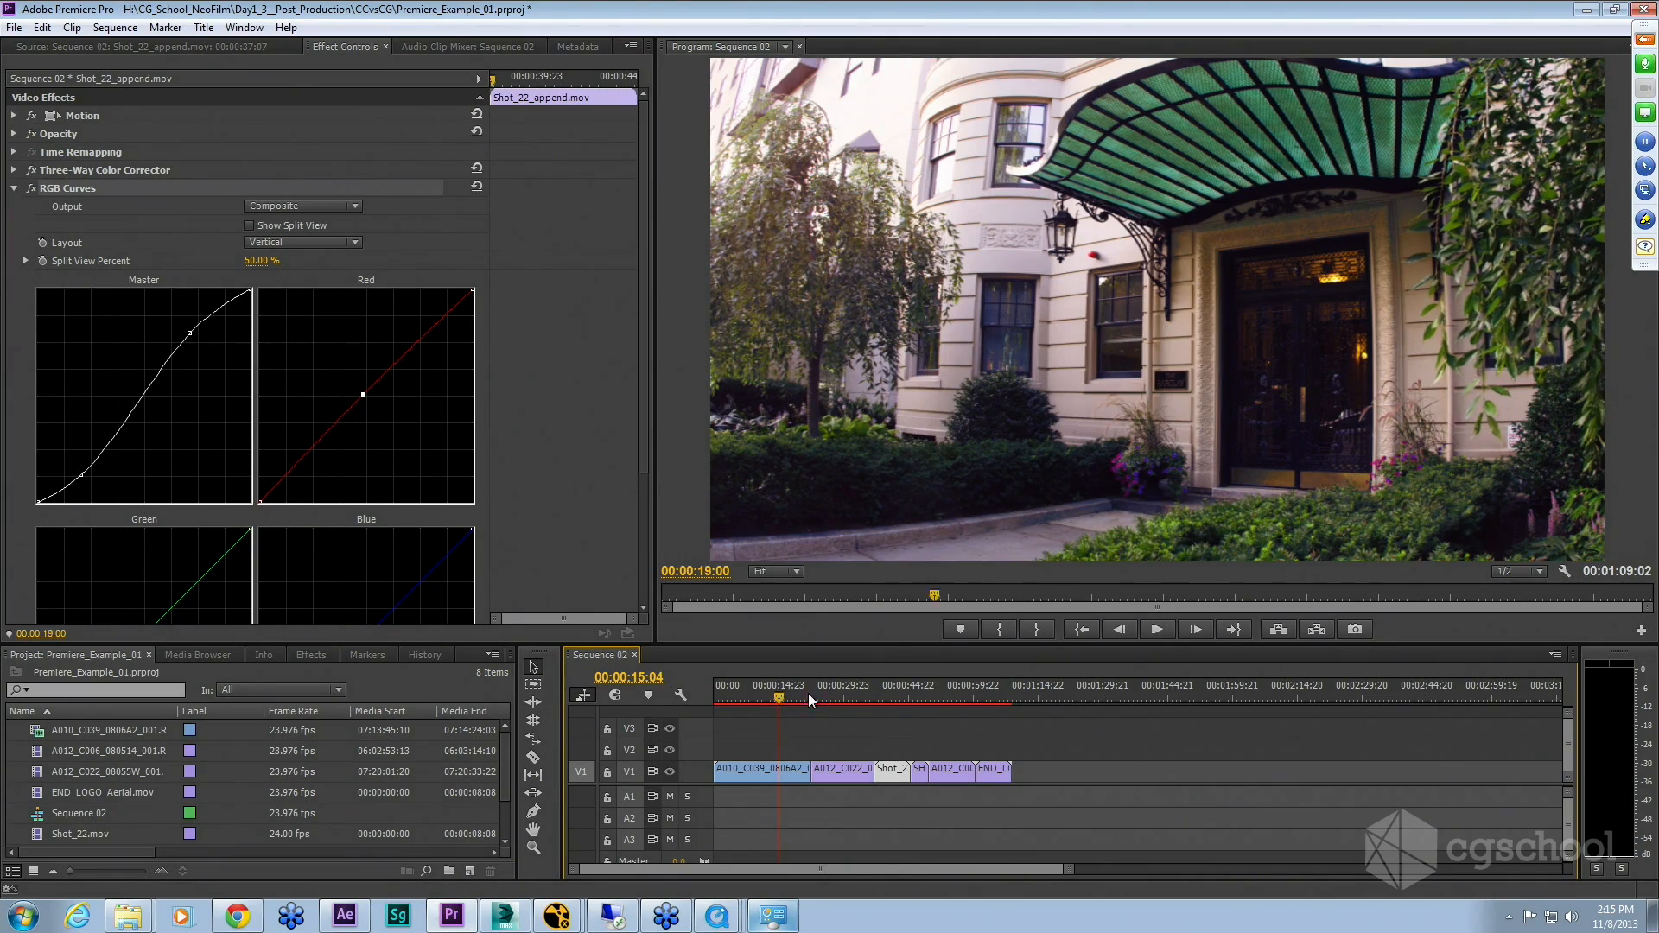
mouse_move(873, 696)
mouse_down()
mouse_move(913, 702)
mouse_move(764, 711)
mouse_move(891, 715)
mouse_up()
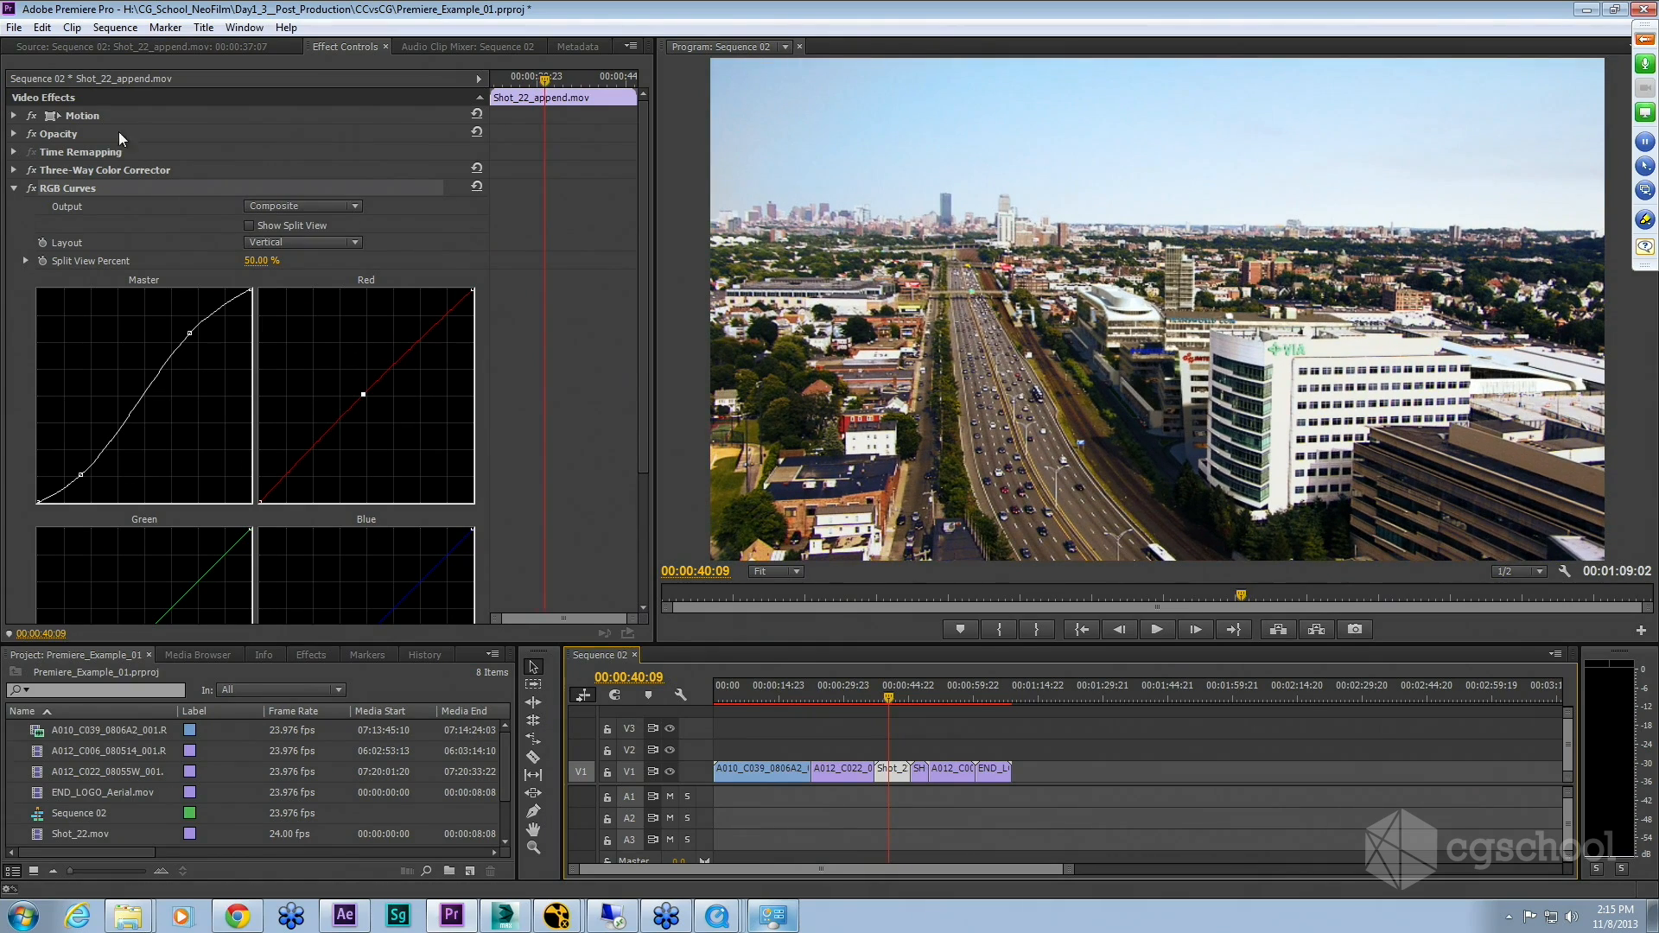
click(14, 190)
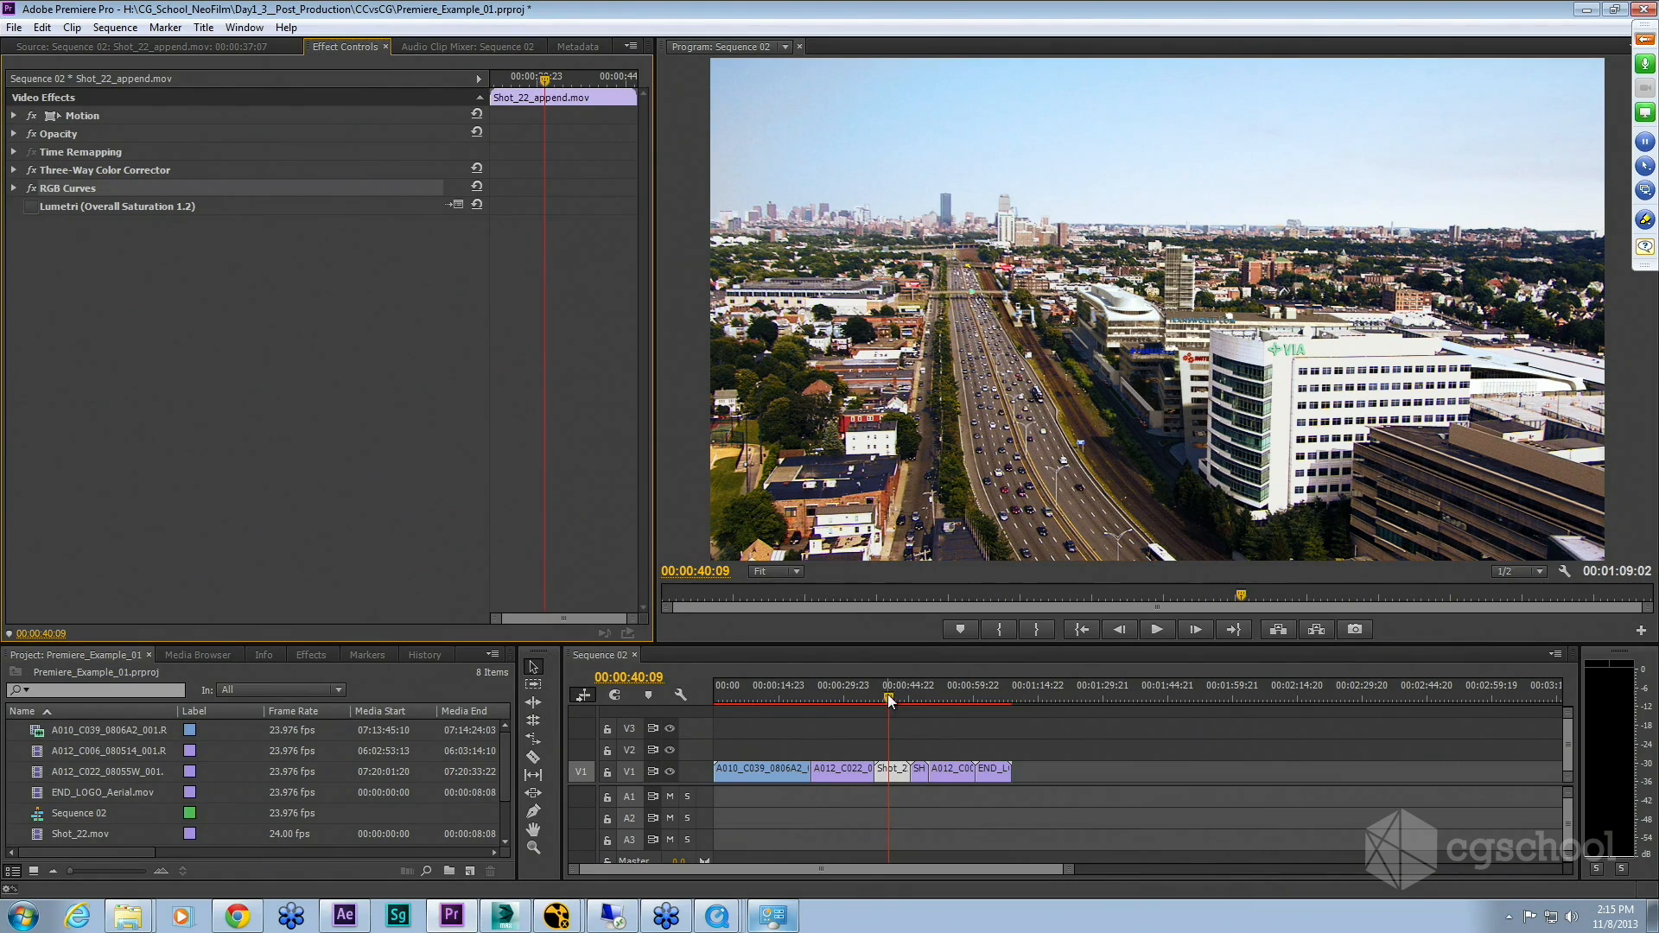
drag(889, 694, 919, 698)
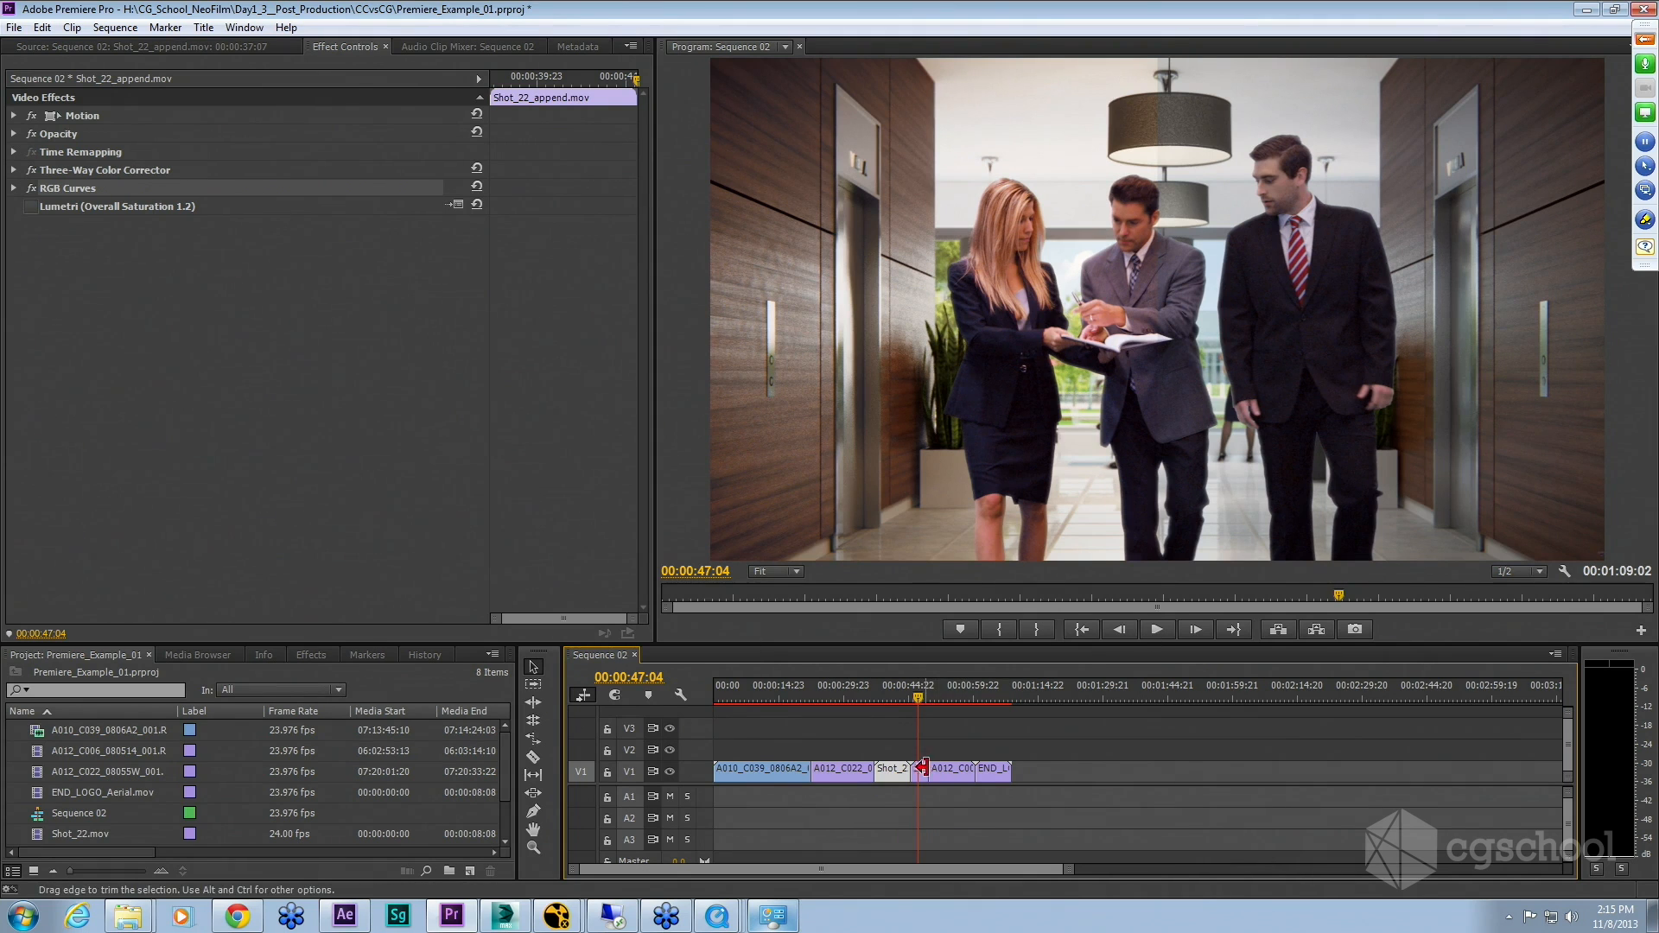
Step: Open the SHOT_24_05 clip's effect controls and switch off its RGB Curves effect
double_click(921, 769)
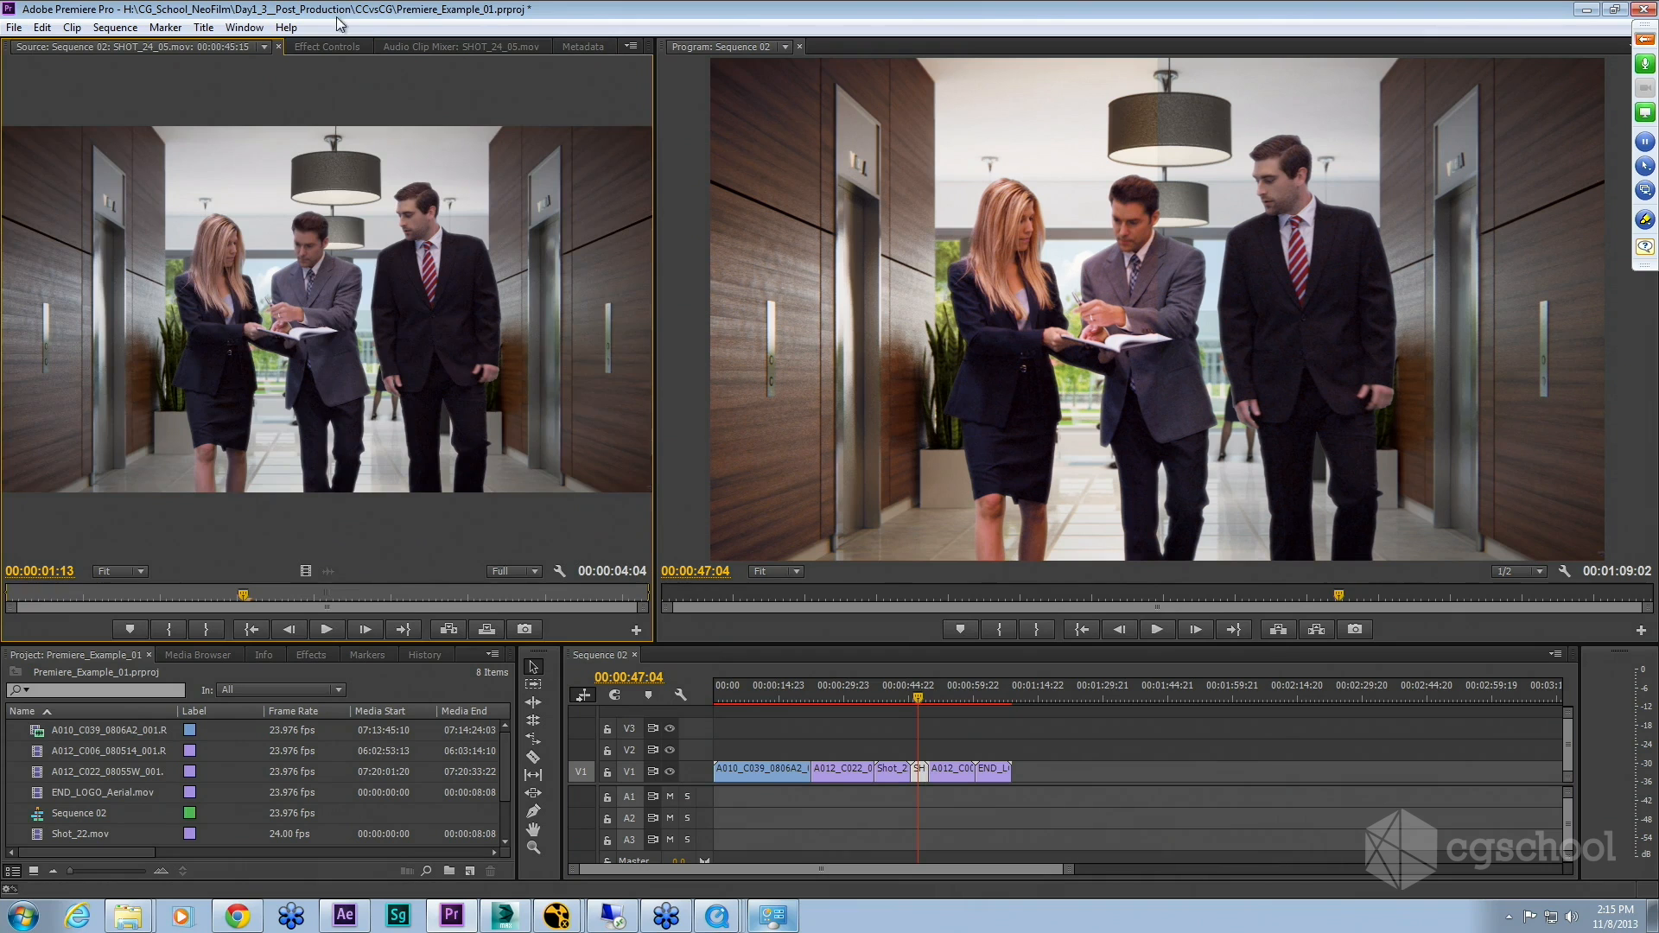
click(319, 47)
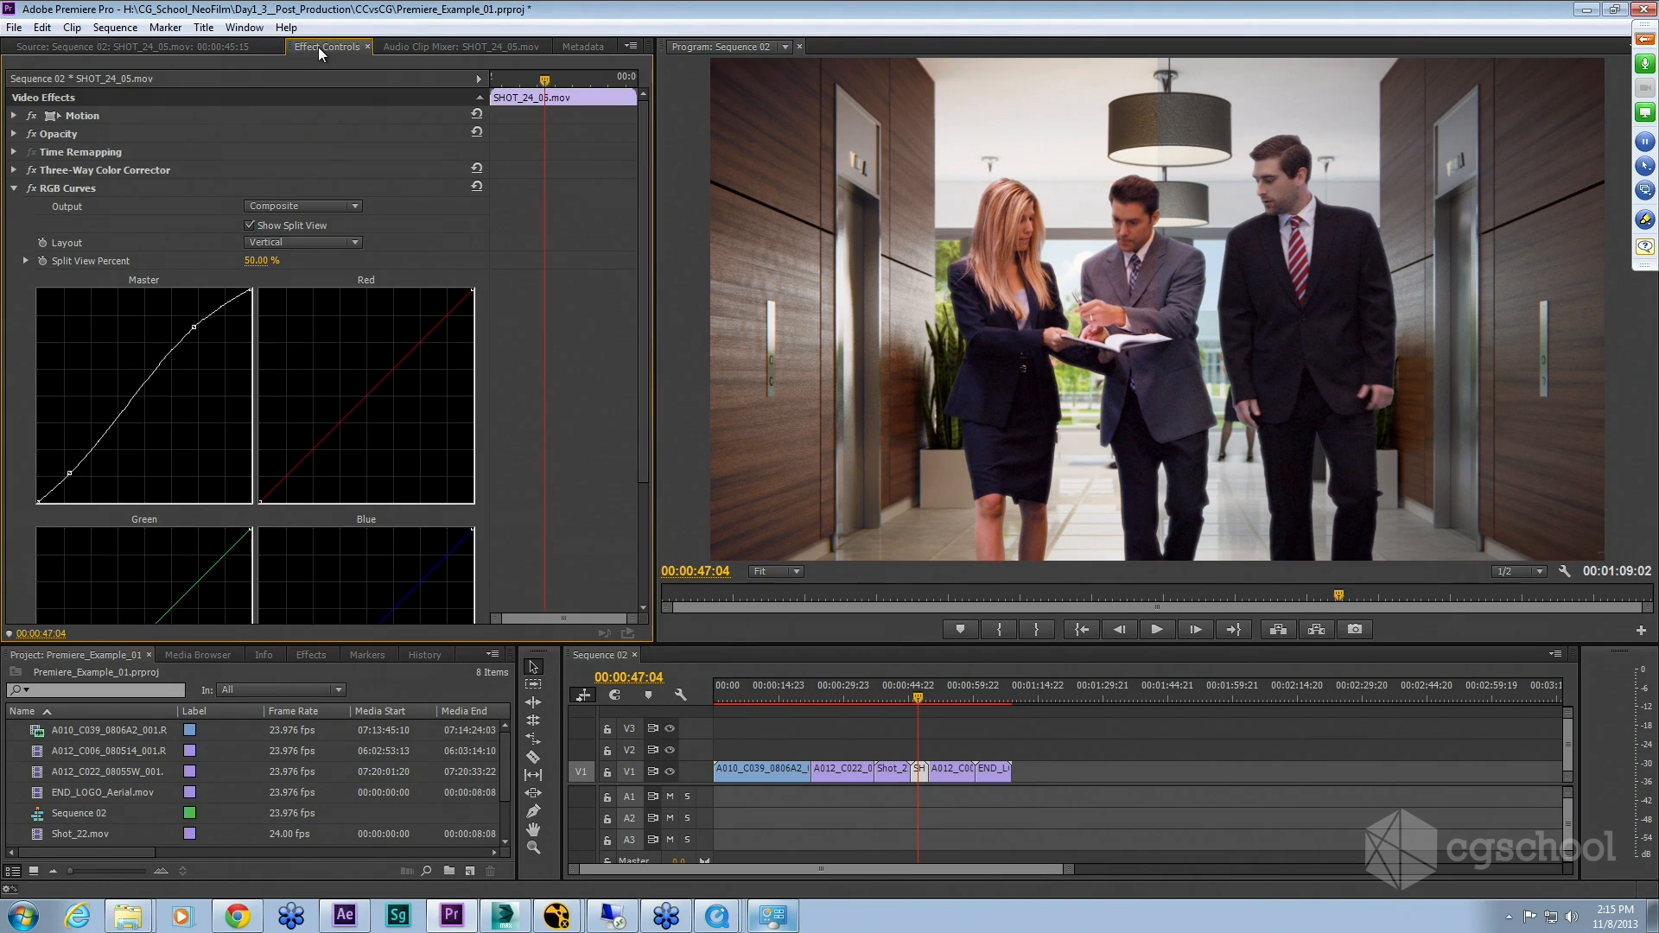
click(14, 188)
click(31, 188)
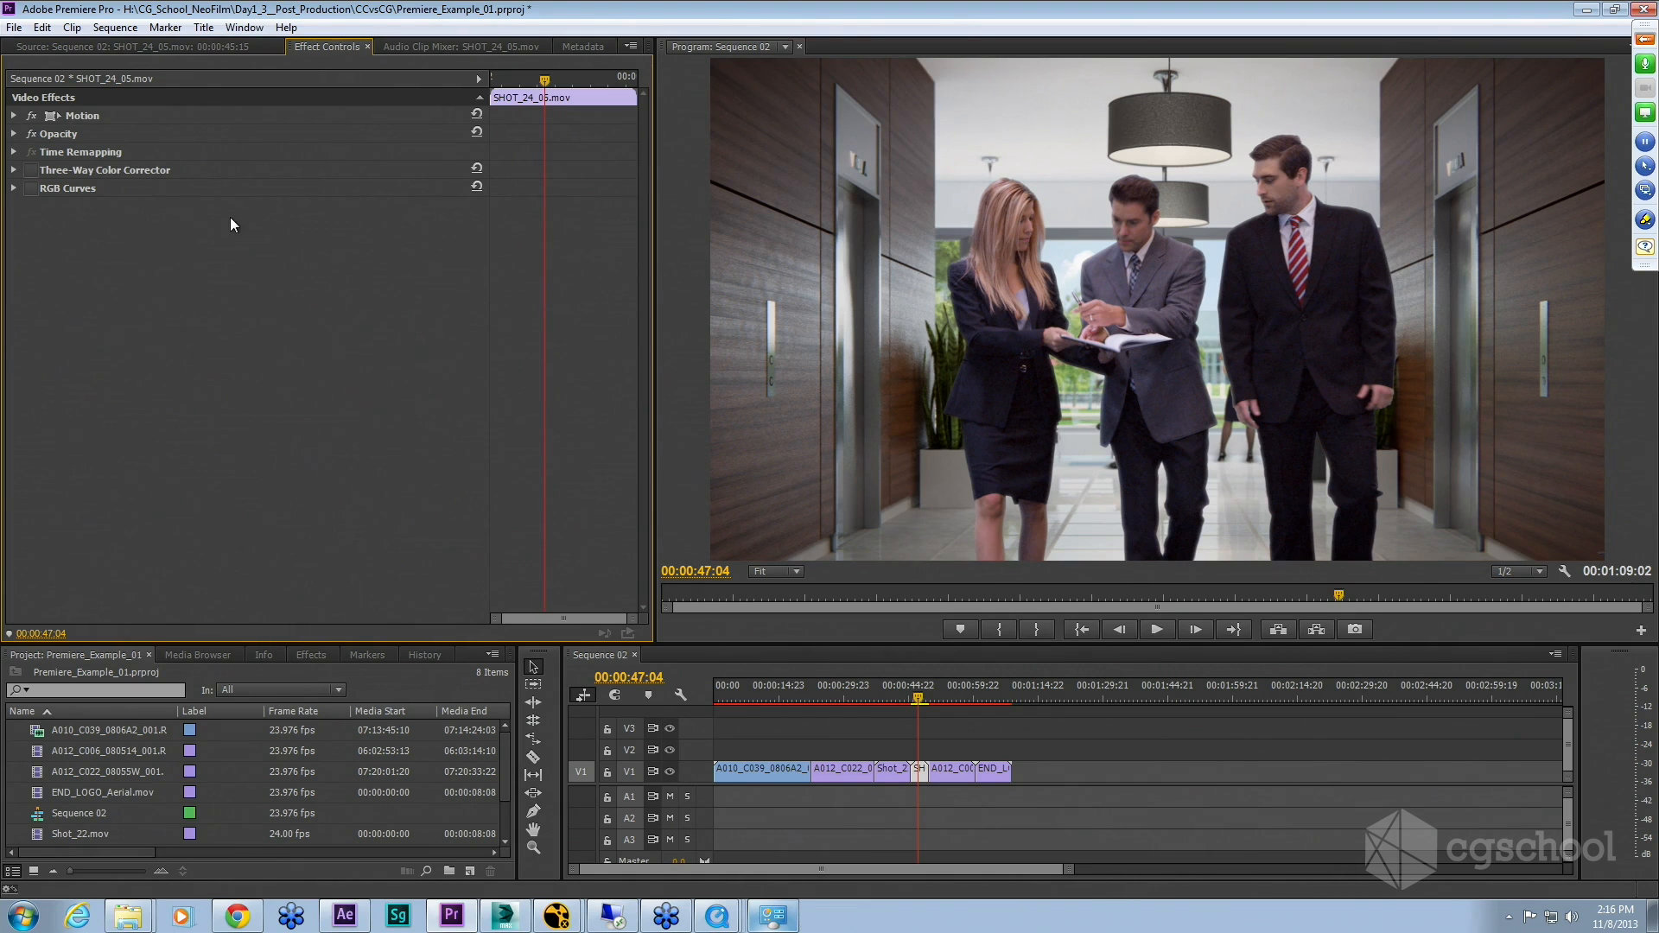
Step: Expand the SHOT_24_05 clip's Three-Way Color Corrector and examine its wheel and saturation settings
click(14, 170)
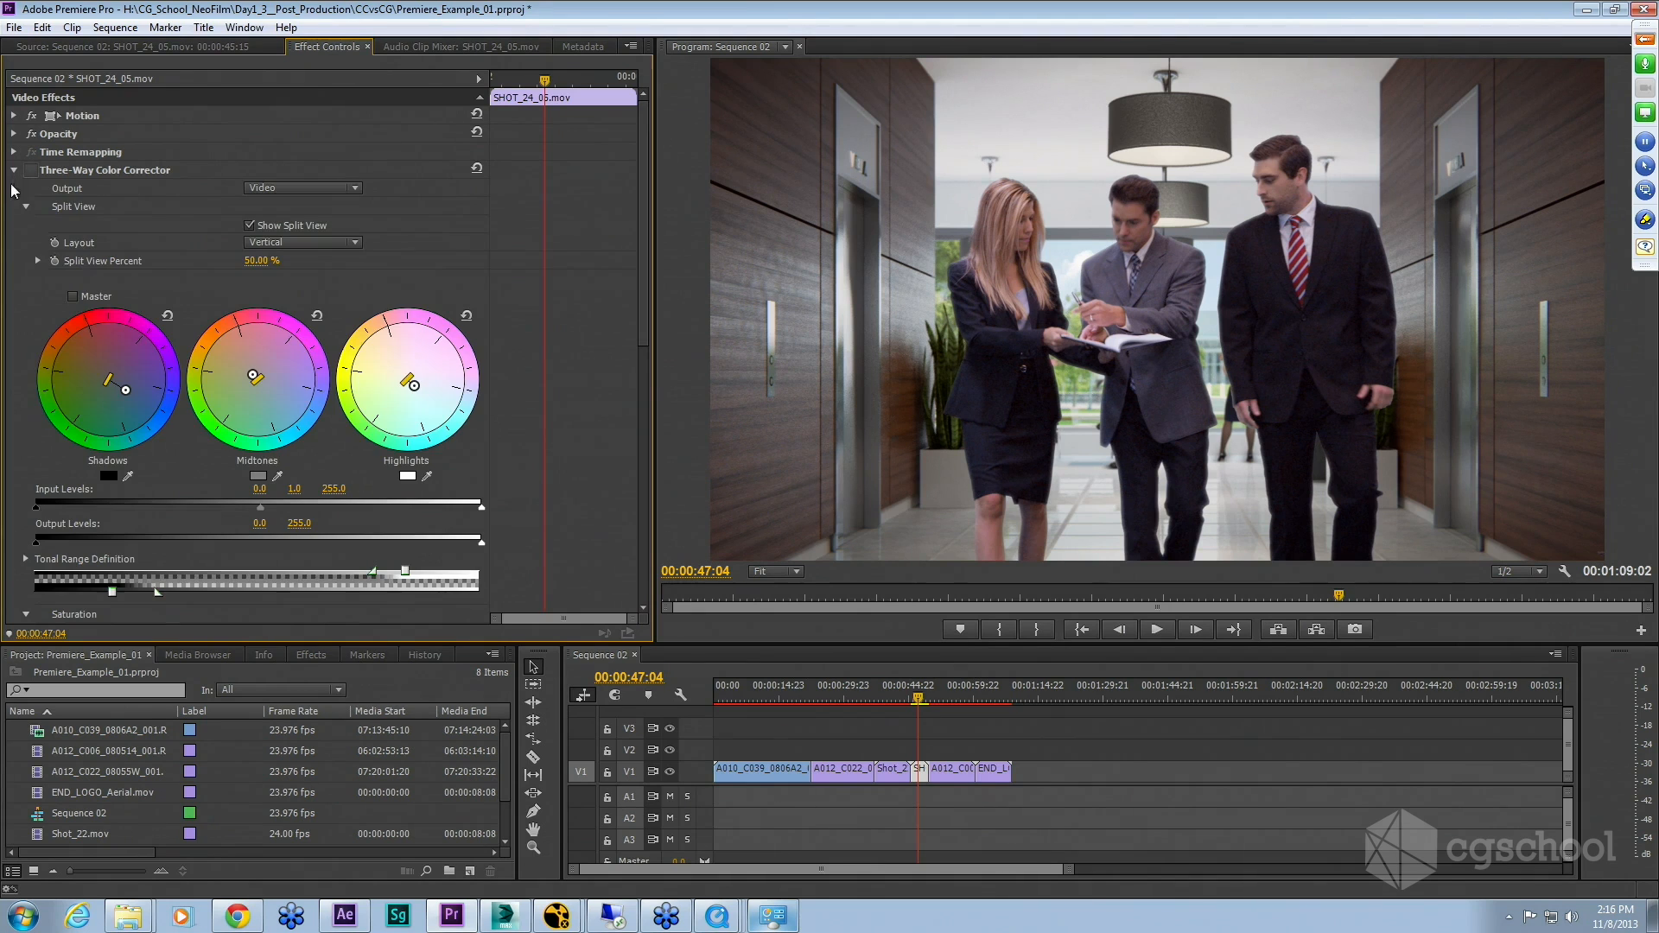
scroll(392, 393, down, 5)
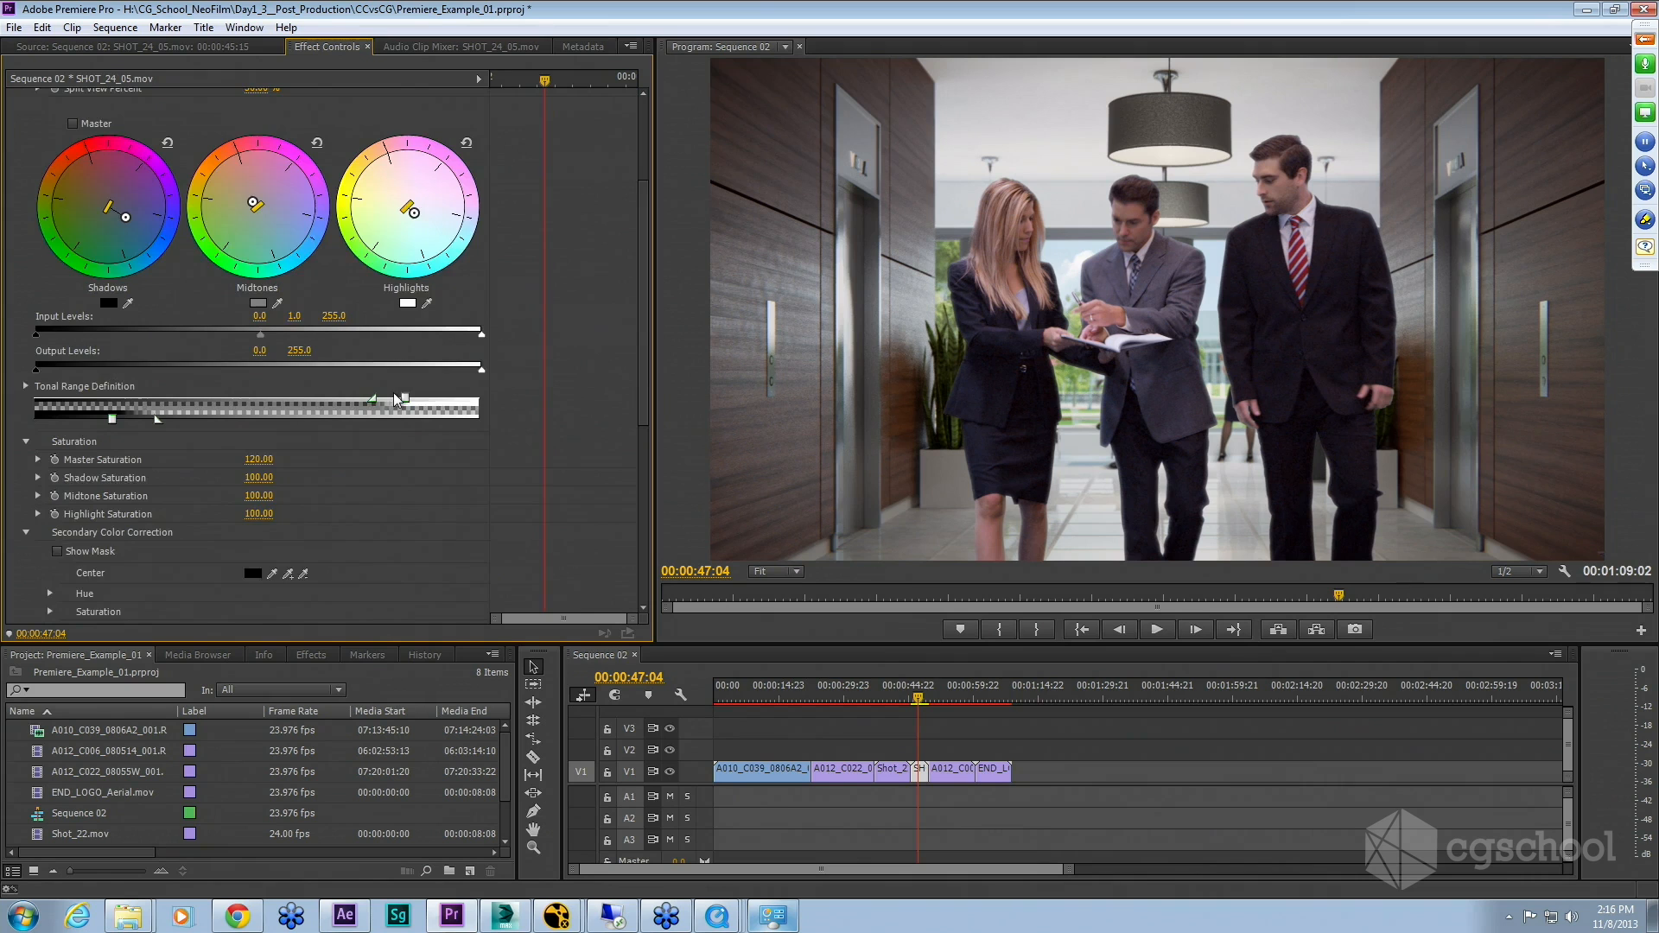
scroll(392, 393, up, 5)
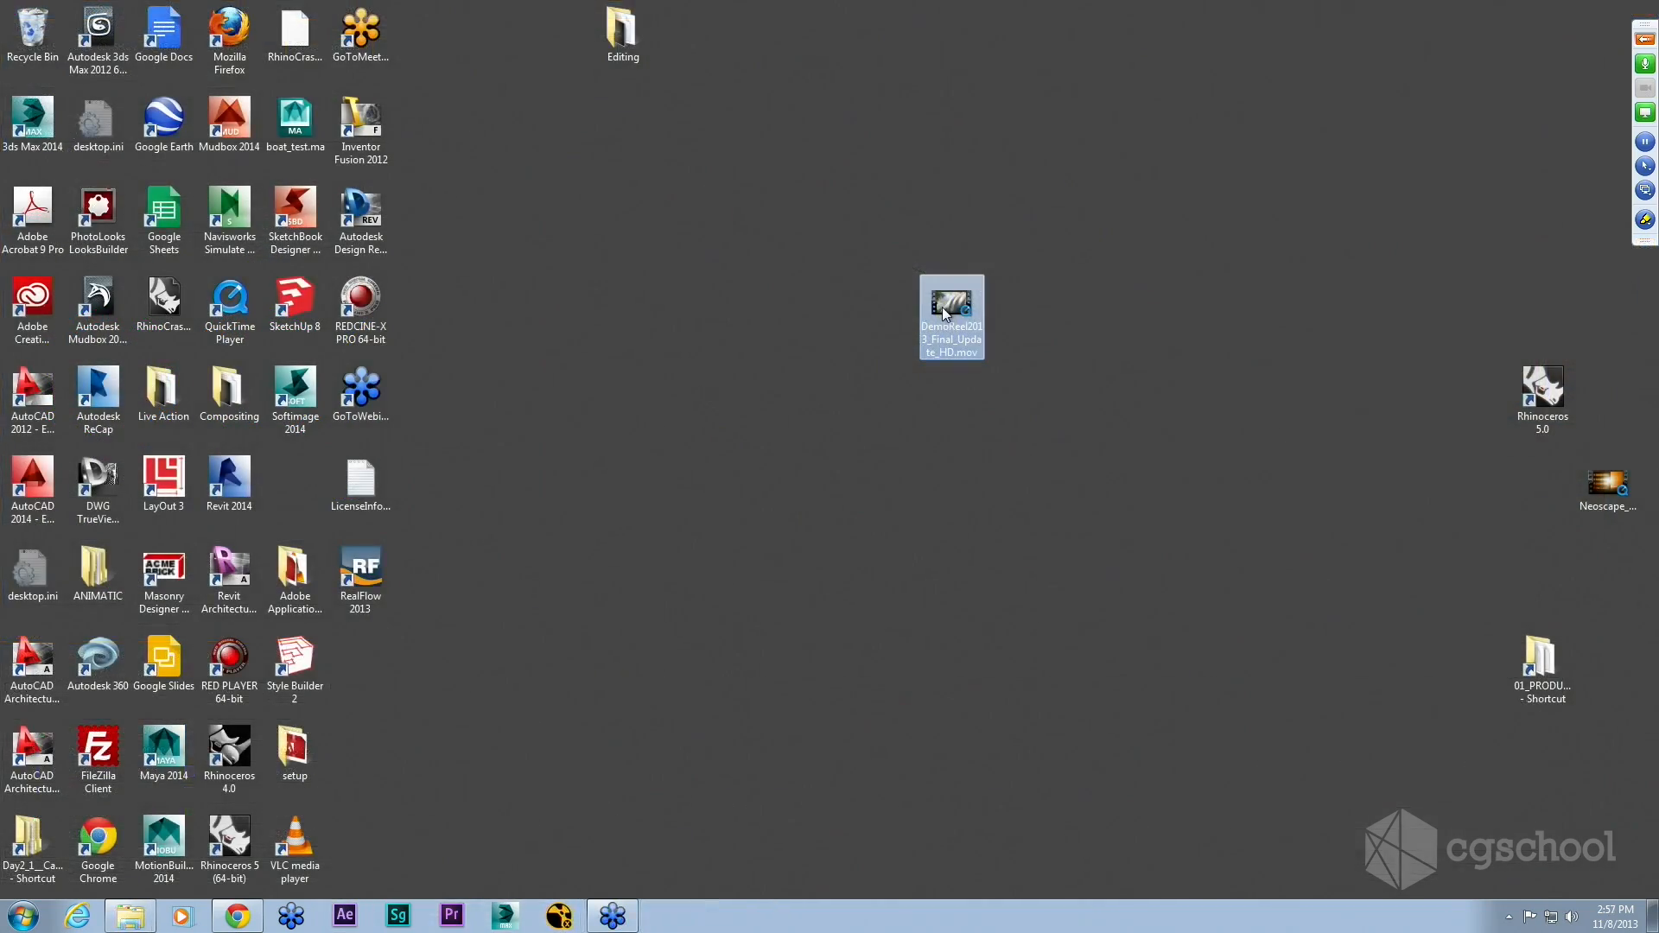
Step: Open DemoReel2013_Final_Update_HD.mov in QuickTime Player, maximize the window and switch to full screen
double_click(943, 315)
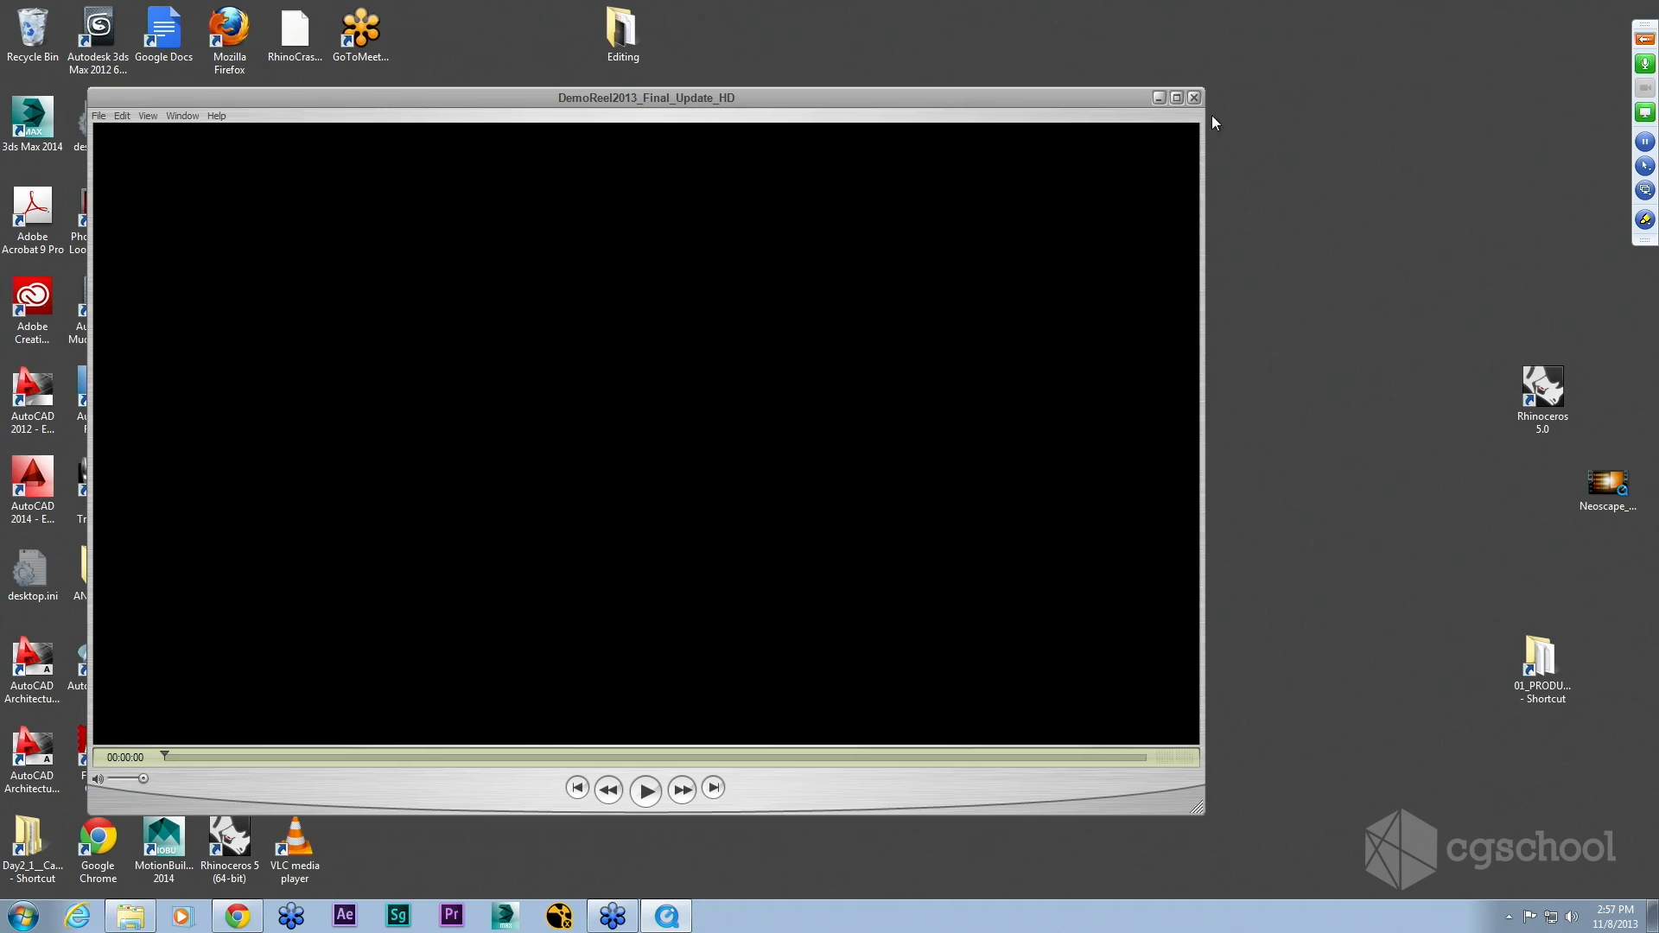
click(1177, 98)
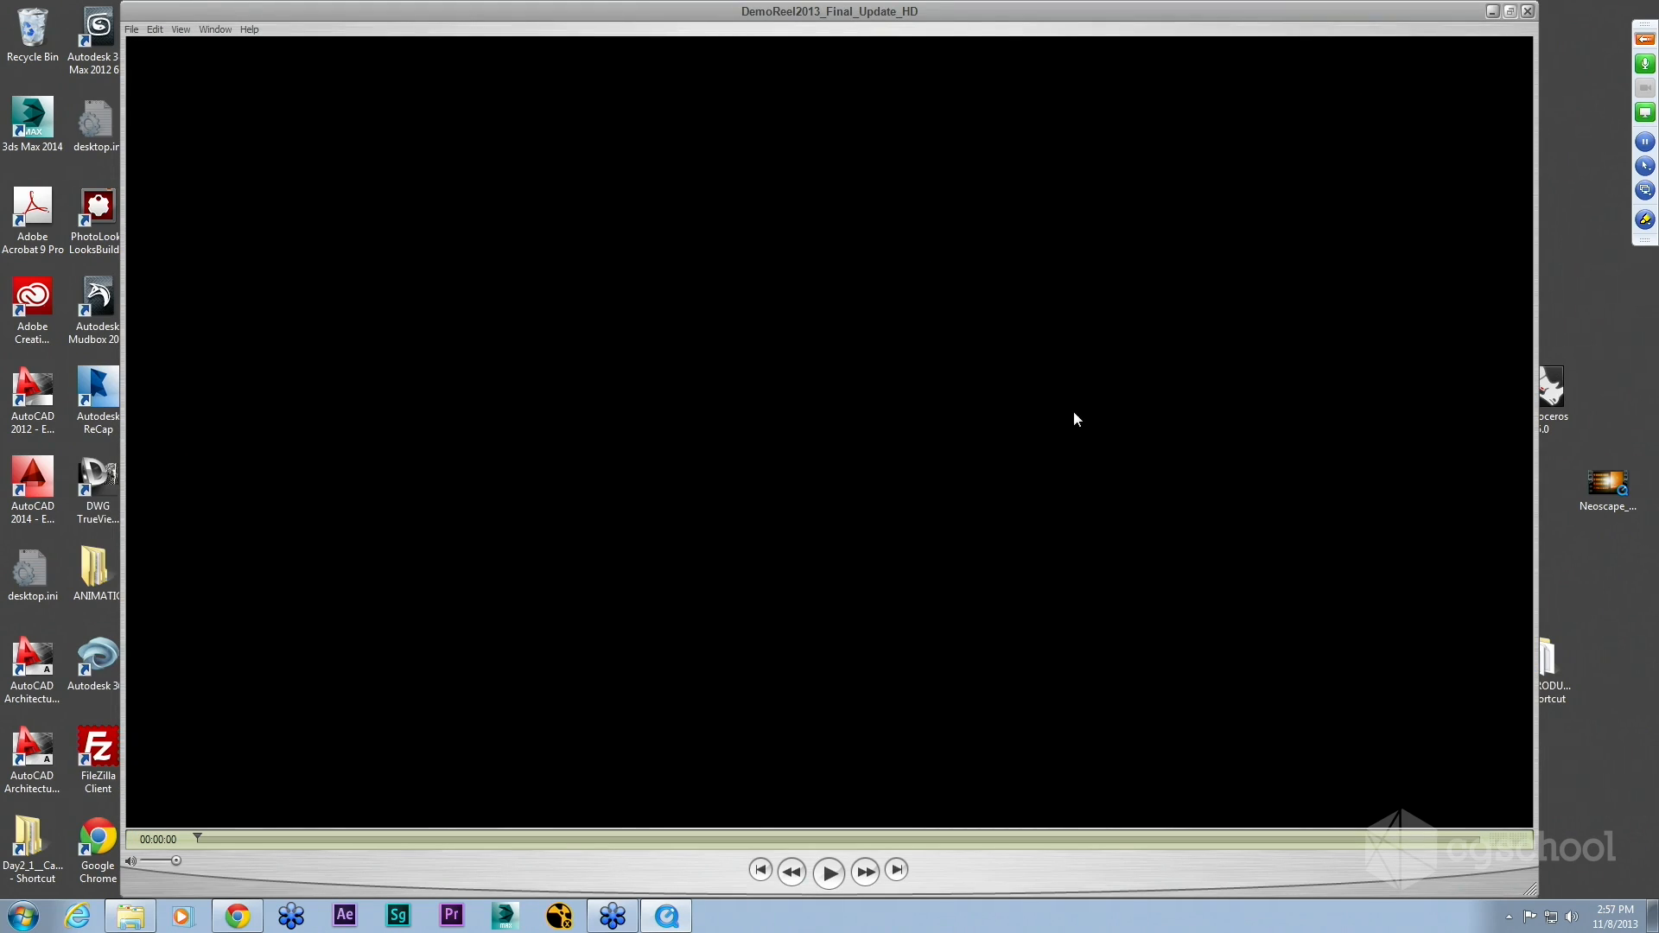
key(ctrl+f)
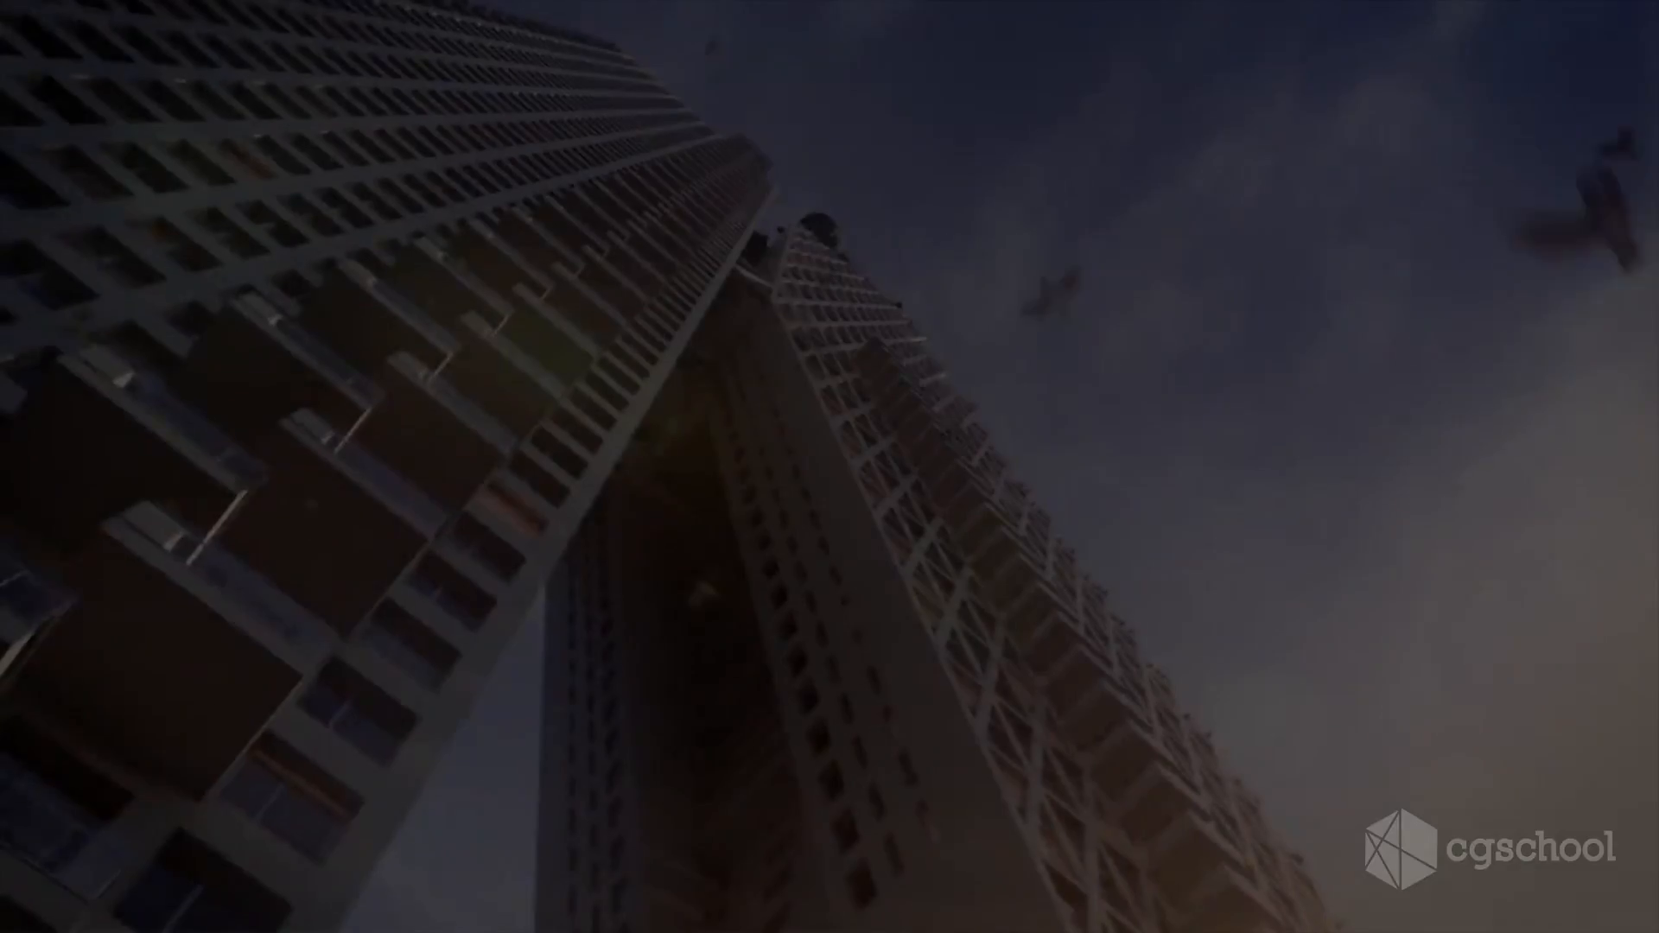